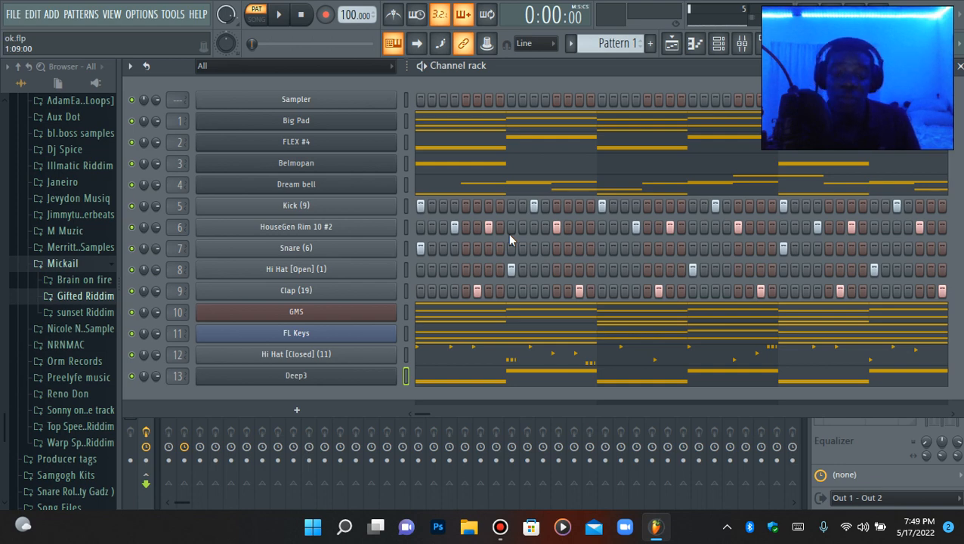
# Play back Pattern 1 from the channel rack to hear the current mix.
pyautogui.click(954, 340)
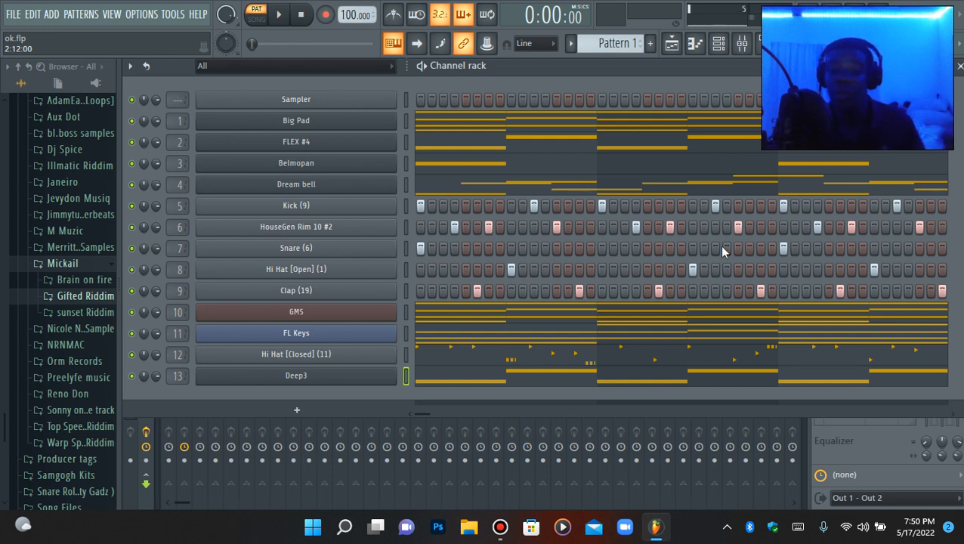
pyautogui.press('space')
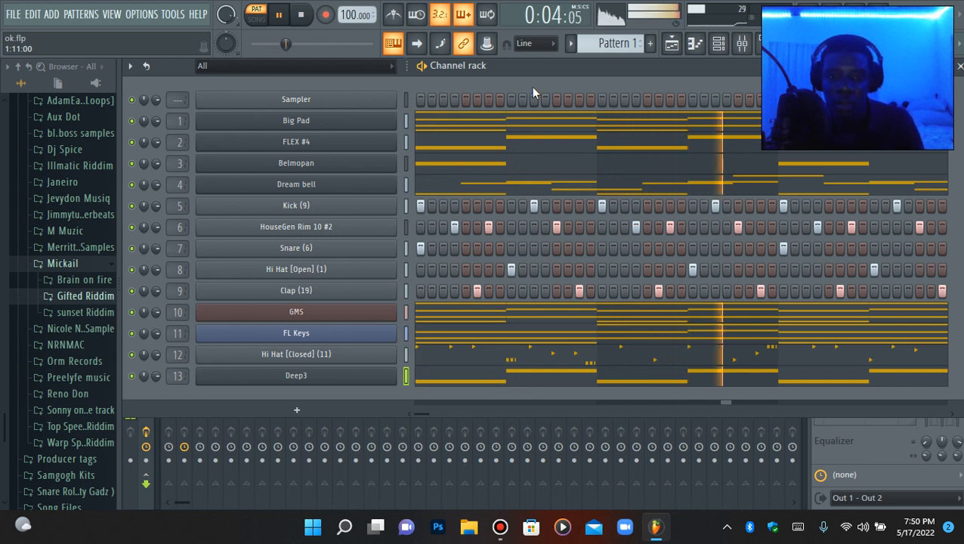
pyautogui.press('space')
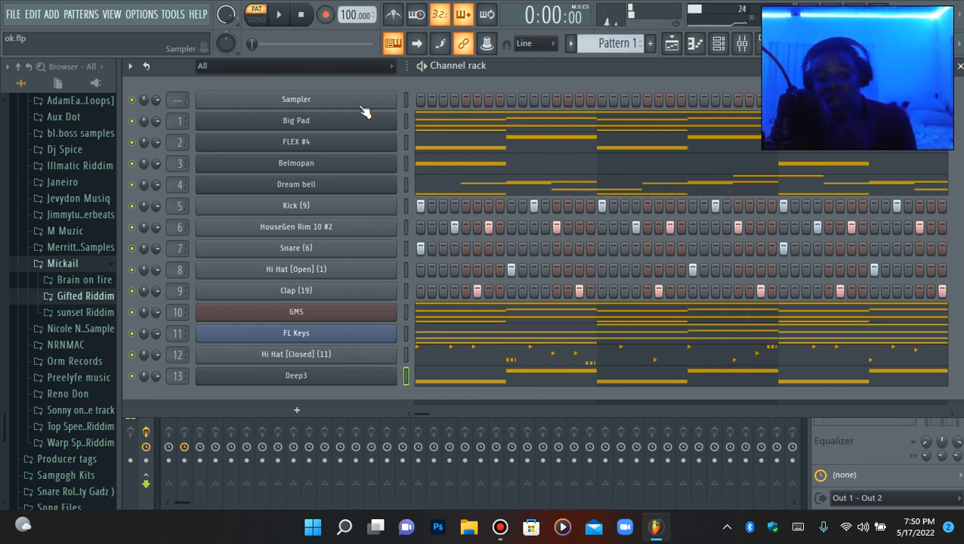
# Remove the Fruity Compressor and Fruity Limiter effects from the Master mixer track.
pyautogui.click(742, 43)
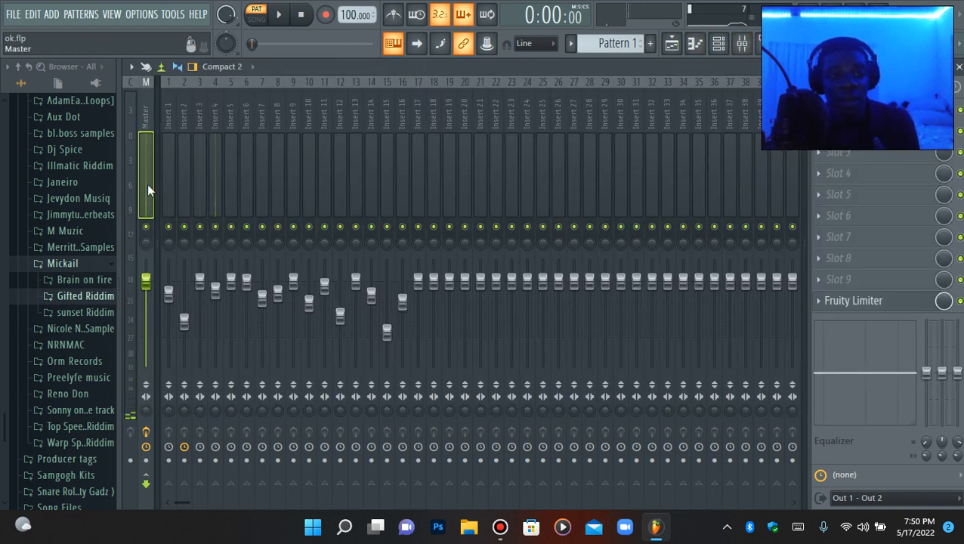
pyautogui.click(854, 131)
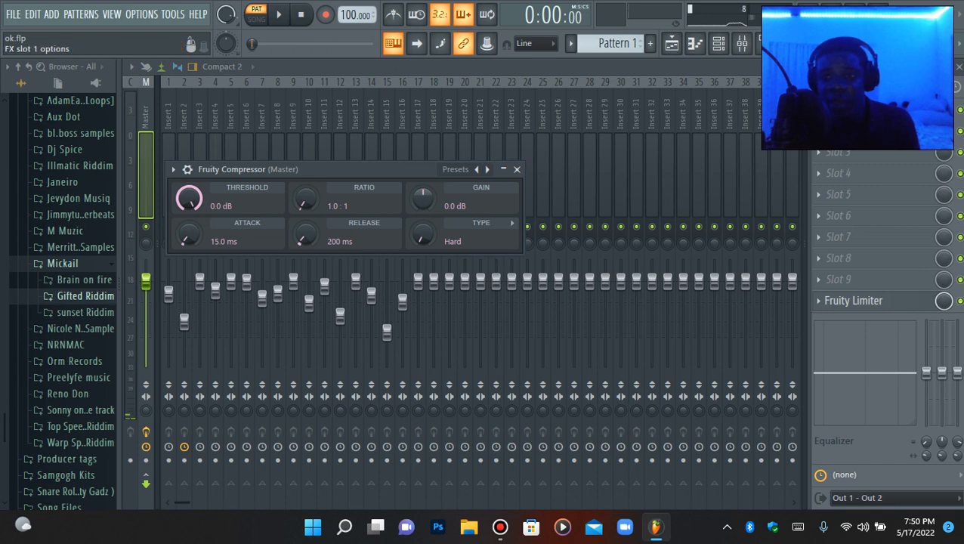
pyautogui.click(818, 109)
pyautogui.click(830, 146)
pyautogui.click(553, 307)
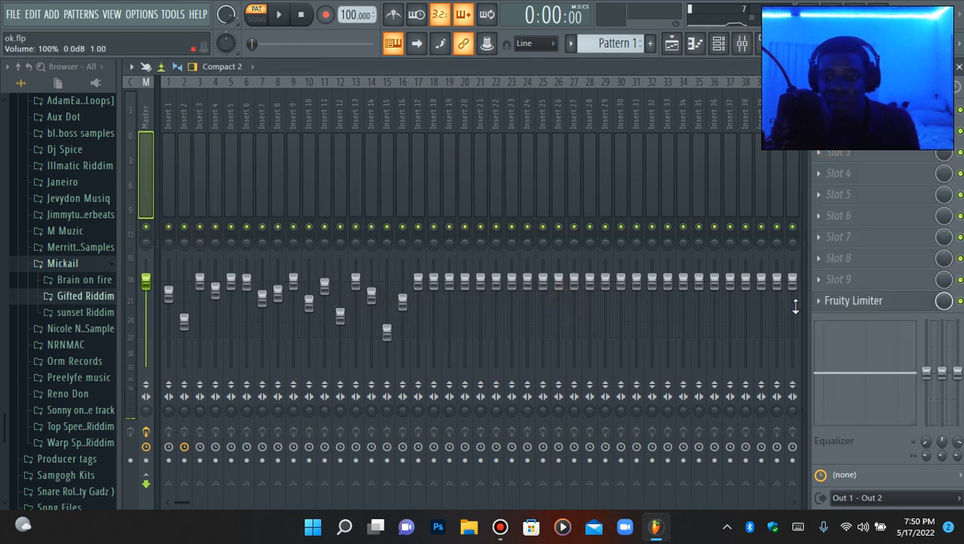
pyautogui.click(818, 300)
pyautogui.click(826, 186)
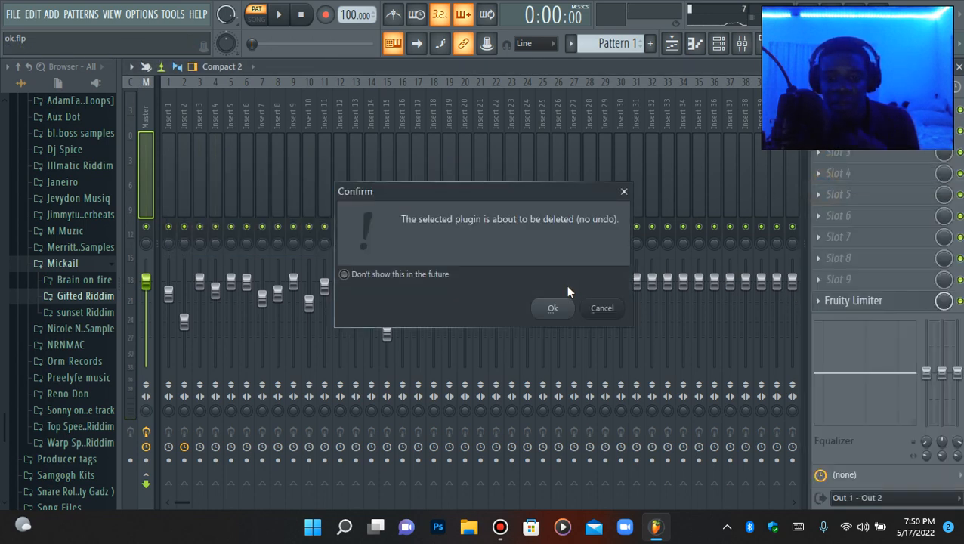
pyautogui.click(552, 306)
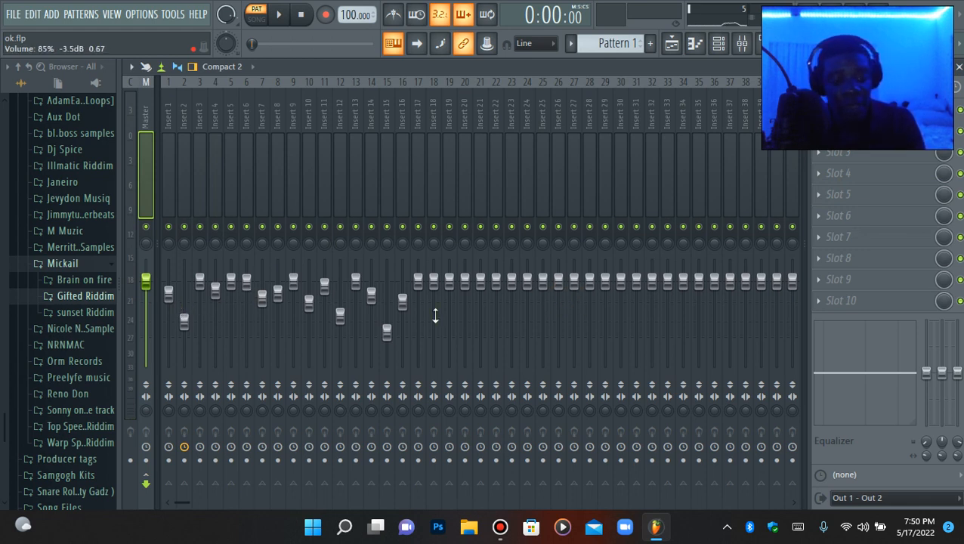
# Reset the lowered volume faders across mixer inserts 1 to 16 to their default 100% (0.0 dB).
pyautogui.click(167, 301)
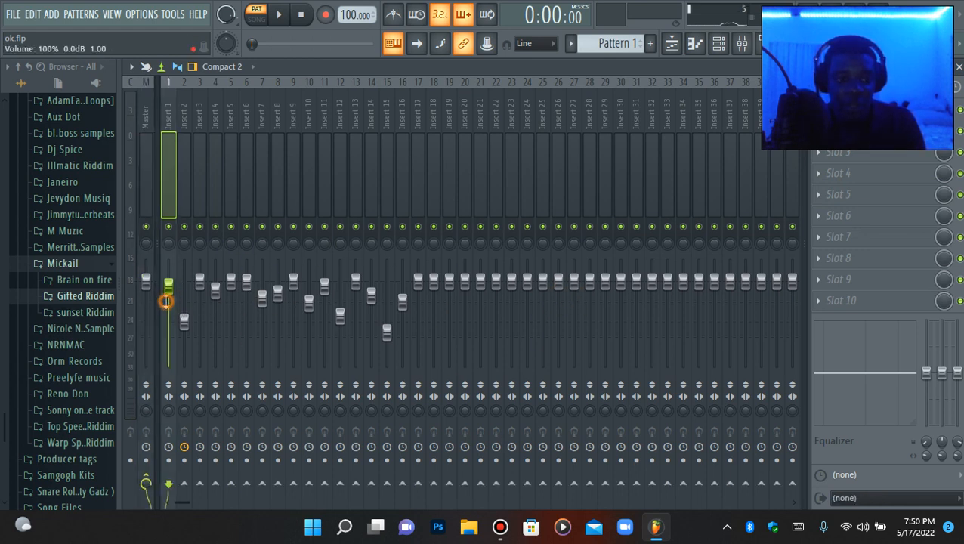
pyautogui.keyDown('alt'); pyautogui.click(184, 321); pyautogui.keyUp('alt')
pyautogui.keyDown('alt'); pyautogui.click(199, 284); pyautogui.keyUp('alt')
pyautogui.keyDown('alt'); pyautogui.click(217, 294); pyautogui.keyUp('alt')
pyautogui.keyDown('alt'); pyautogui.click(232, 286); pyautogui.keyUp('alt')
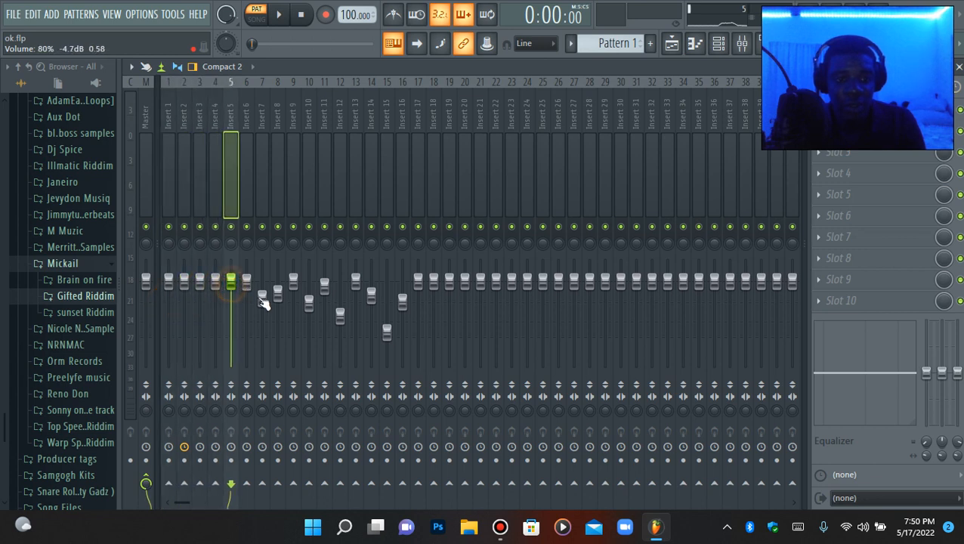
pyautogui.keyDown('alt'); pyautogui.click(262, 295); pyautogui.keyUp('alt')
pyautogui.keyDown('alt'); pyautogui.click(277, 291); pyautogui.keyUp('alt')
pyautogui.keyDown('alt'); pyautogui.click(293, 282); pyautogui.keyUp('alt')
pyautogui.keyDown('alt'); pyautogui.click(309, 302); pyautogui.keyUp('alt')
pyautogui.keyDown('alt'); pyautogui.click(324, 286); pyautogui.keyUp('alt')
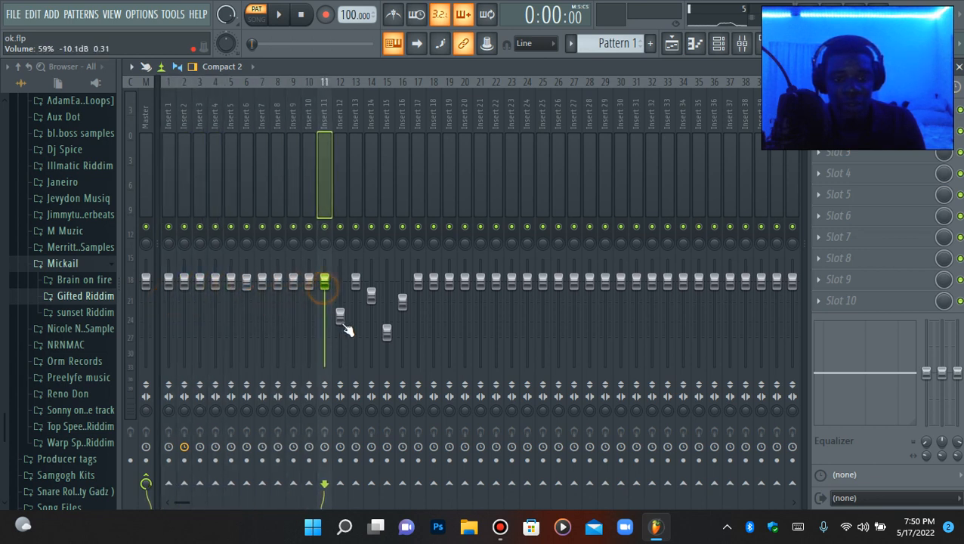
pyautogui.keyDown('alt'); pyautogui.click(340, 315); pyautogui.keyUp('alt')
pyautogui.keyDown('alt'); pyautogui.click(356, 282); pyautogui.keyUp('alt')
pyautogui.keyDown('alt'); pyautogui.click(371, 295); pyautogui.keyUp('alt')
pyautogui.keyDown('alt'); pyautogui.click(387, 333); pyautogui.keyUp('alt')
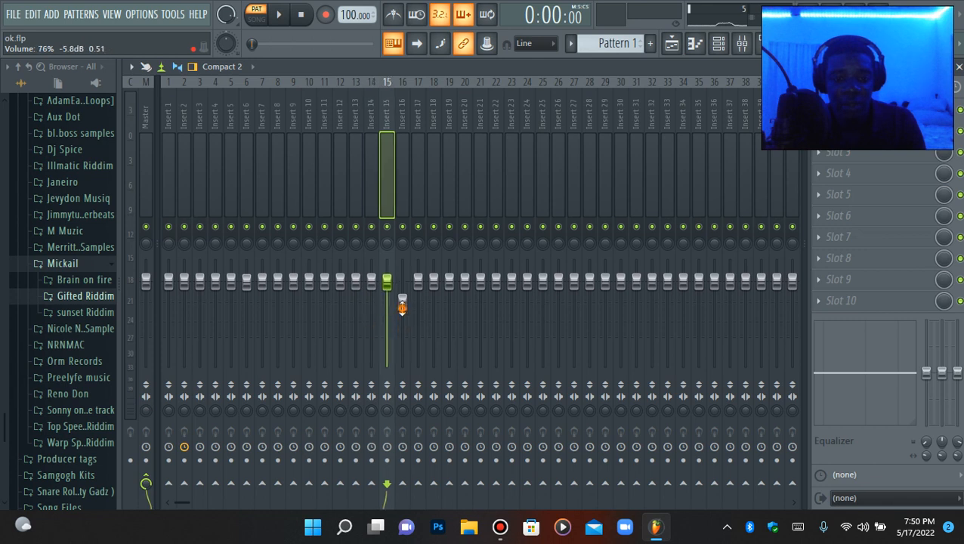
pyautogui.keyDown('alt'); pyautogui.click(402, 302); pyautogui.keyUp('alt')
pyautogui.click(185, 195)
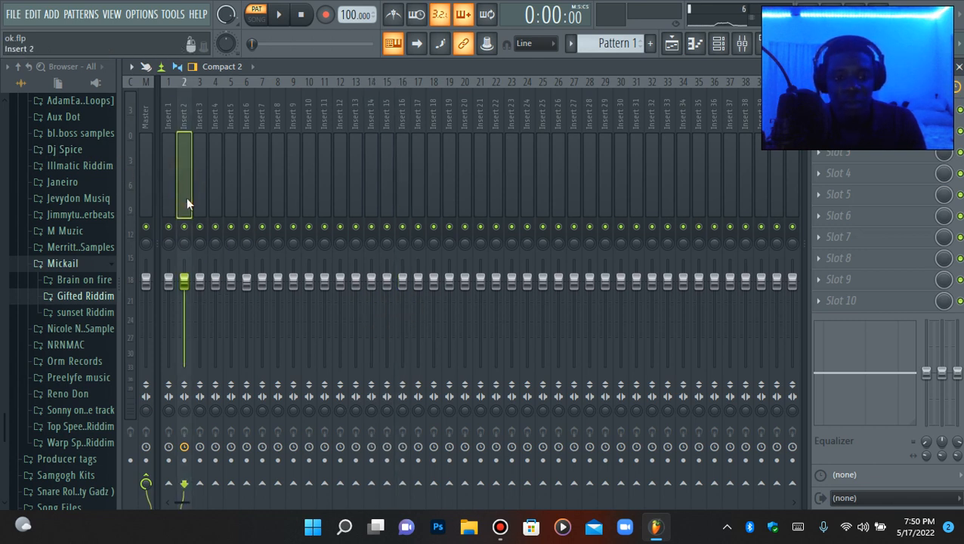
pyautogui.click(147, 188)
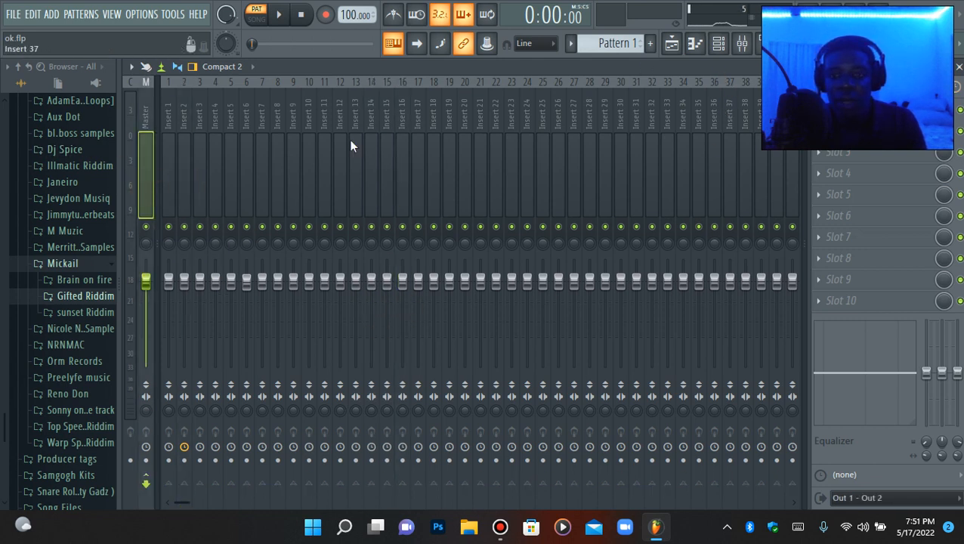
pyautogui.click(186, 188)
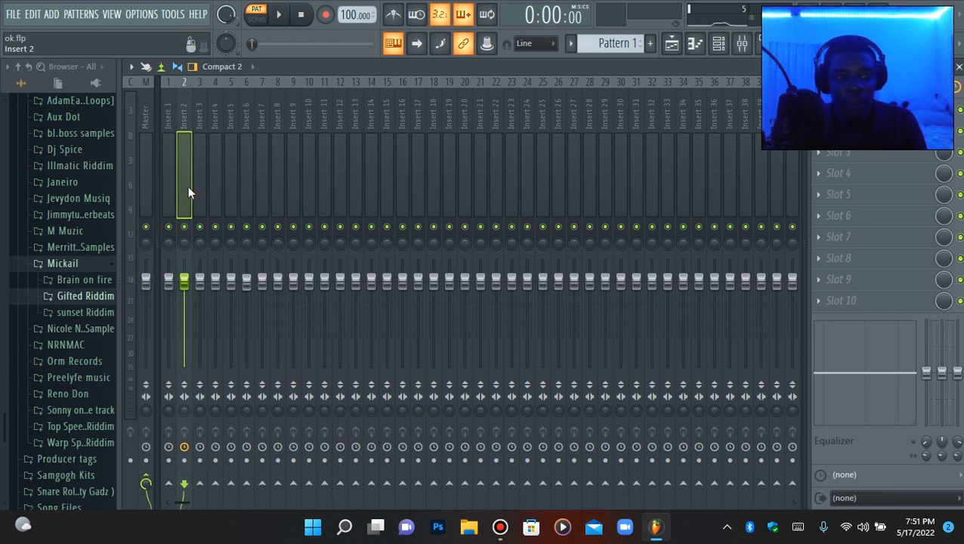
pyautogui.click(143, 160)
# Solo the Big Pad channel in the channel rack and open its notes in the piano roll.
pyautogui.click(719, 44)
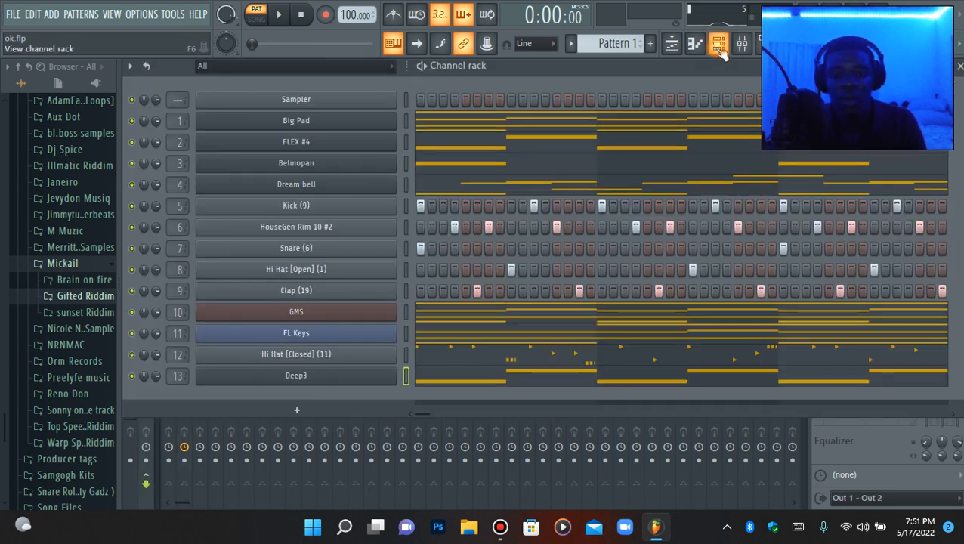
pyautogui.rightClick(141, 125)
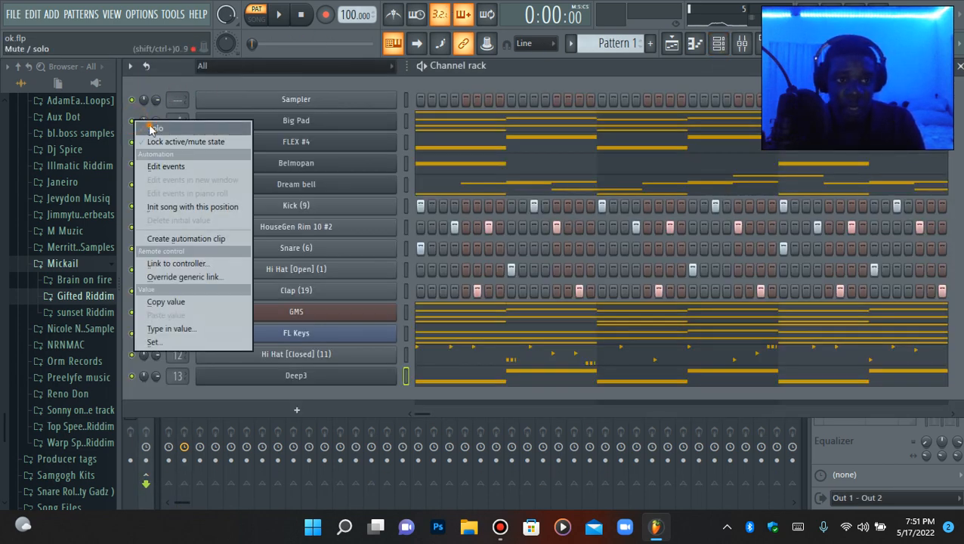
pyautogui.press('Escape')
pyautogui.rightClick(338, 125)
pyautogui.click(438, 121)
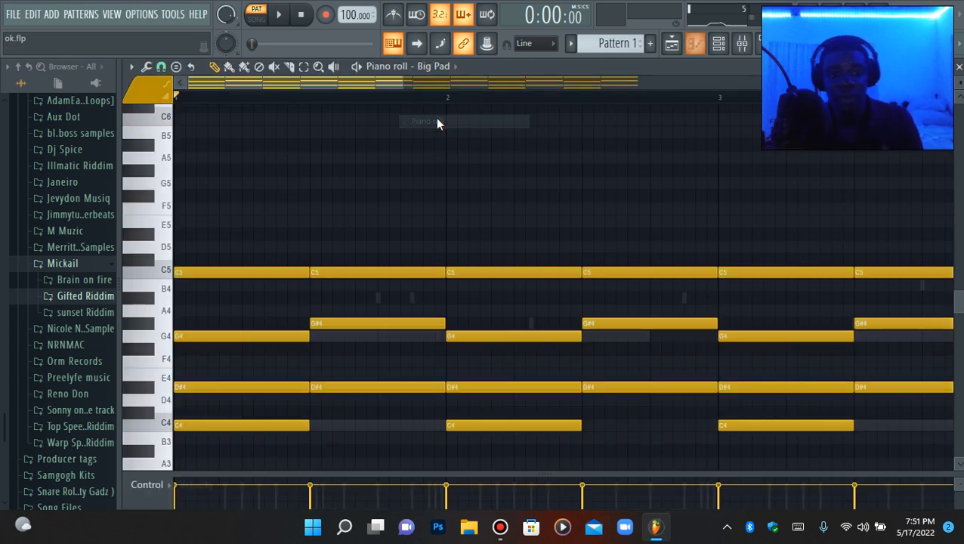
# Bring the whole Big Pad part into view in the piano roll and play it back.
pyautogui.moveTo(726, 94); pyautogui.dragTo(650, 97)
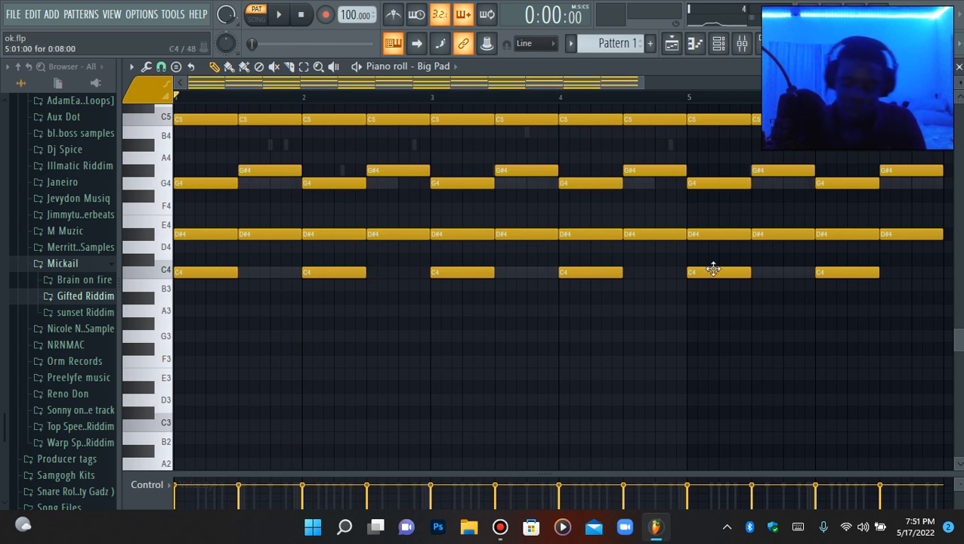
pyautogui.scroll(5, 714, 269)
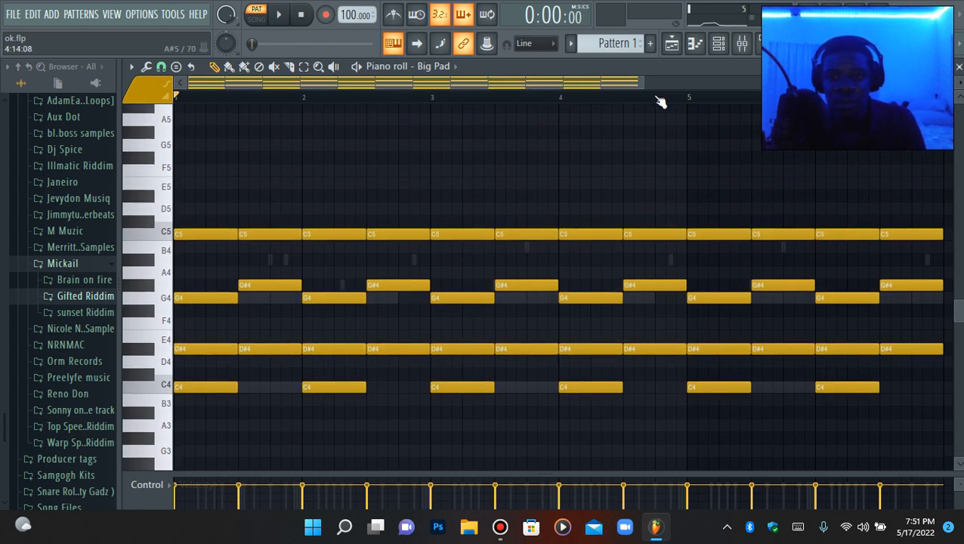
pyautogui.moveTo(644, 83); pyautogui.dragTo(784, 83)
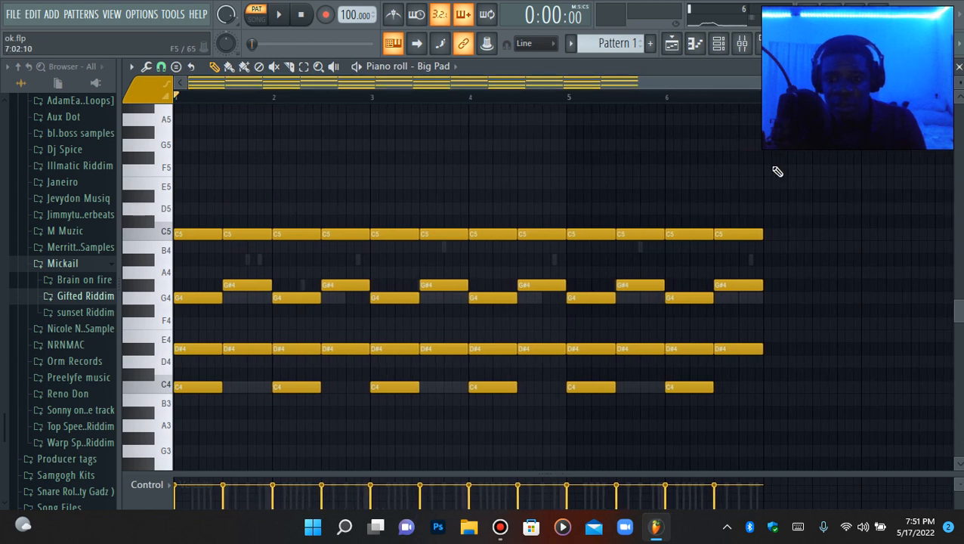
pyautogui.press('space')
pyautogui.scroll(-3, 525, 175)
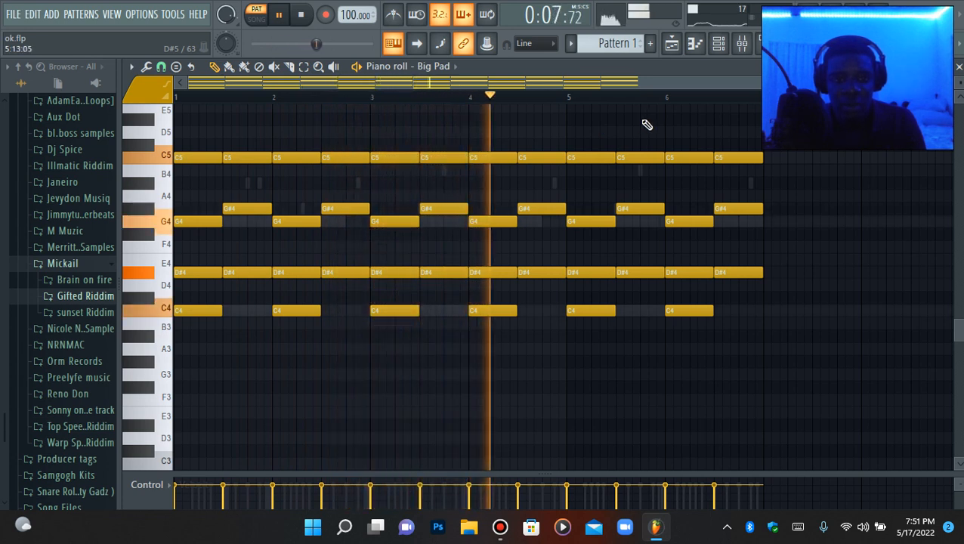
pyautogui.press('space')
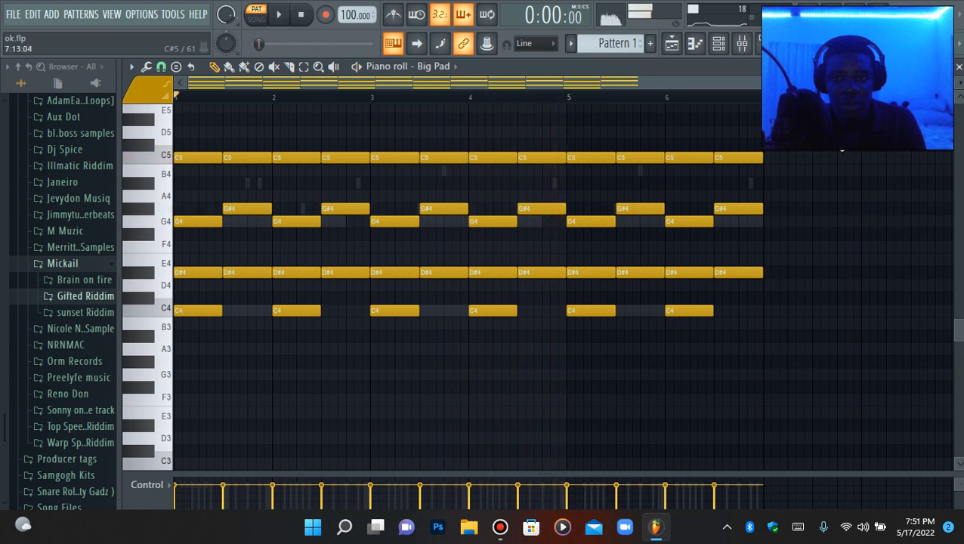
# Delete the Big Pad notes from bar 5 onward and duplicate the first four bars in their place.
pyautogui.moveTo(644, 128); pyautogui.dragTo(823, 277)
pyautogui.moveTo(602, 324); pyautogui.dragTo(577, 366)
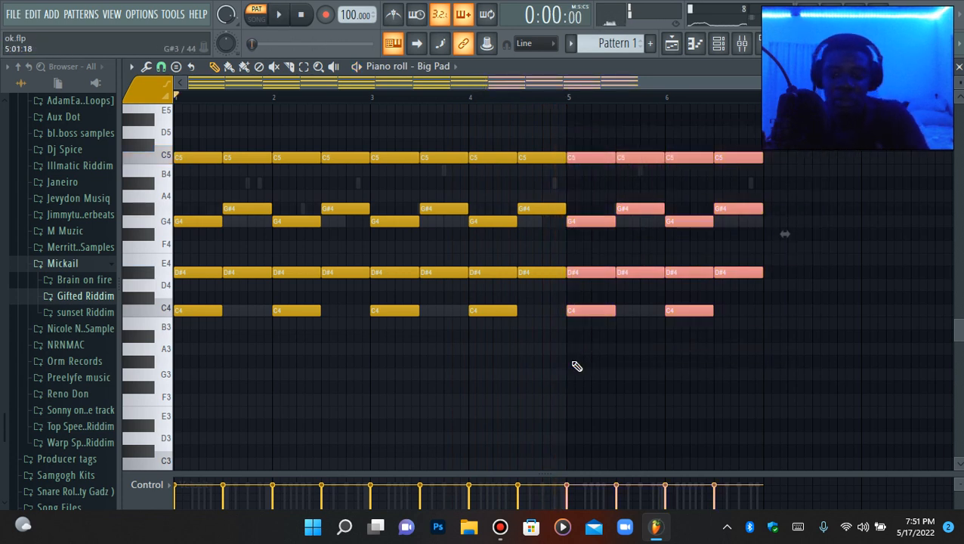
pyautogui.press('Delete')
pyautogui.hotkey('ctrl', 'b')
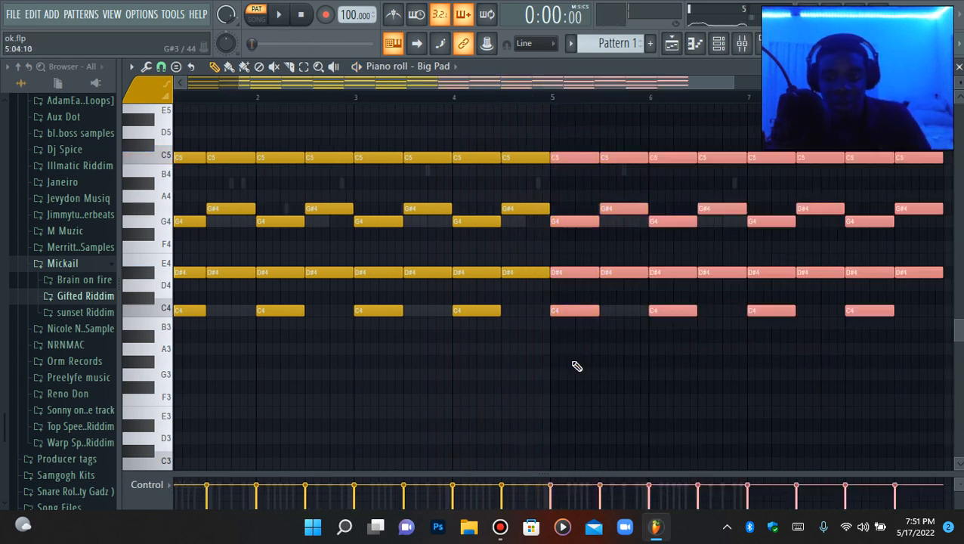
pyautogui.hscroll(2, 661, 244)
pyautogui.moveTo(523, 88); pyautogui.dragTo(391, 89)
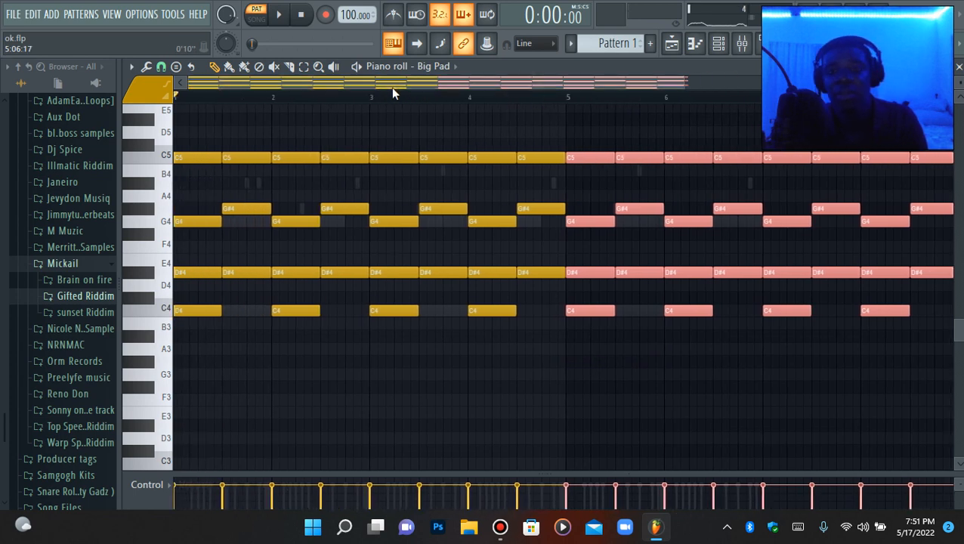
pyautogui.scroll(3, 548, 196)
pyautogui.scroll(-3, 549, 197)
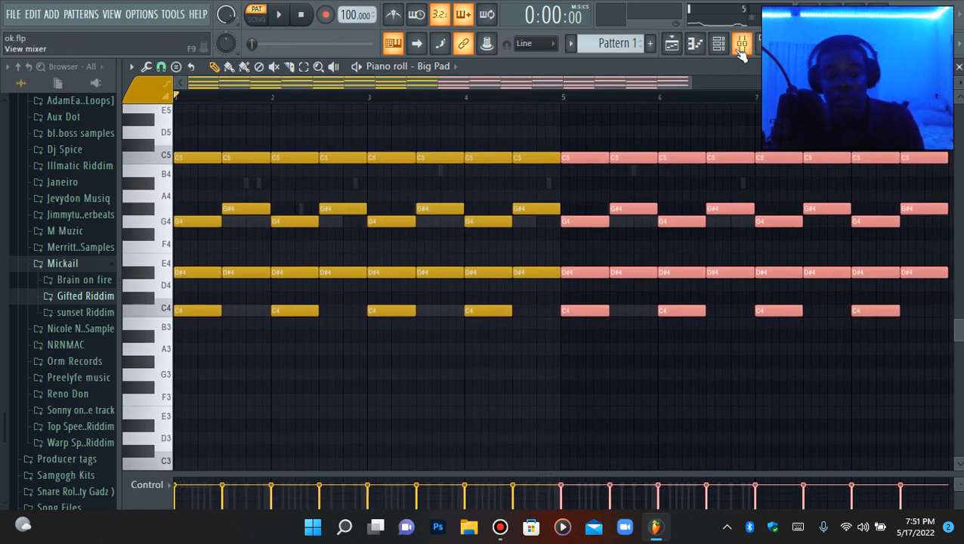
# Open the Big Pad channel's Sytrus instrument to check its mixer routing, and close it again.
pyautogui.click(741, 47)
pyautogui.click(718, 44)
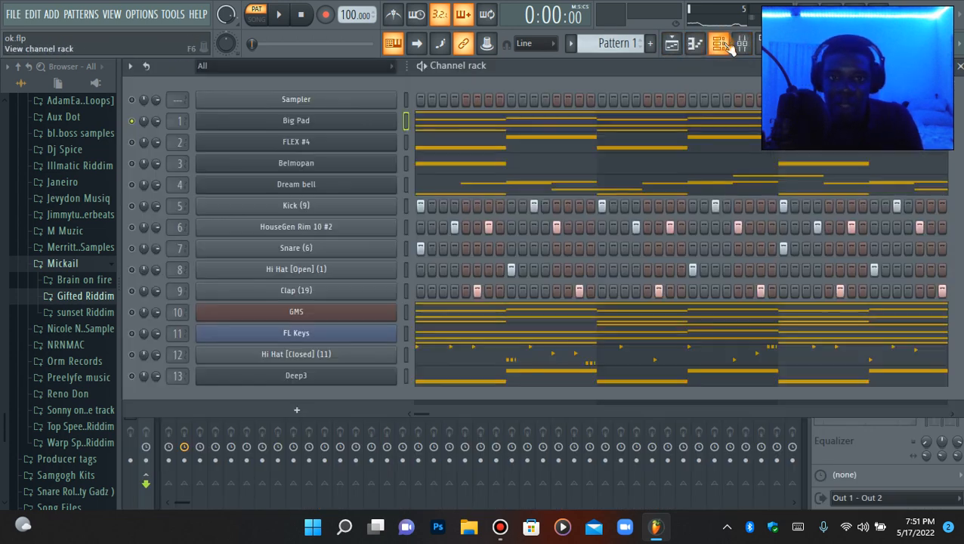
pyautogui.click(272, 124)
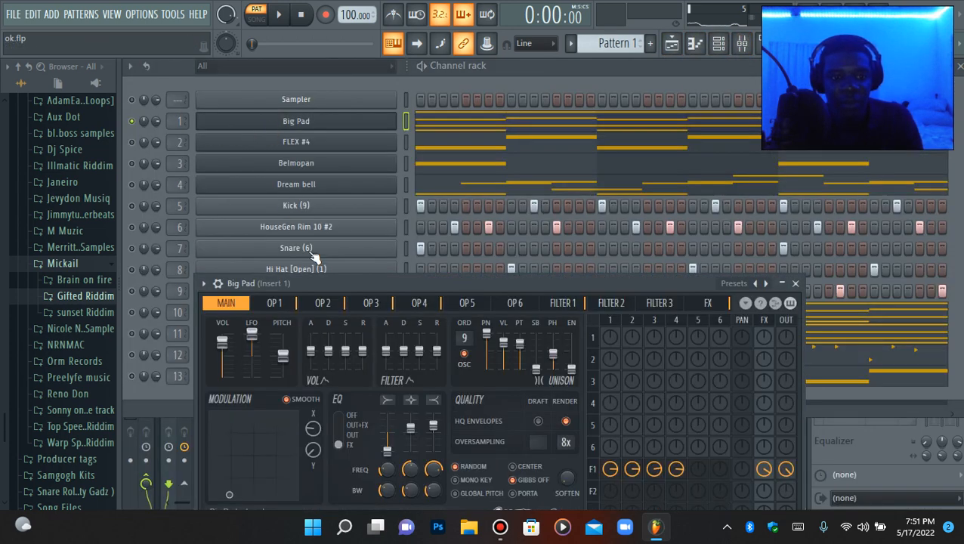
pyautogui.moveTo(369, 288); pyautogui.dragTo(398, 161)
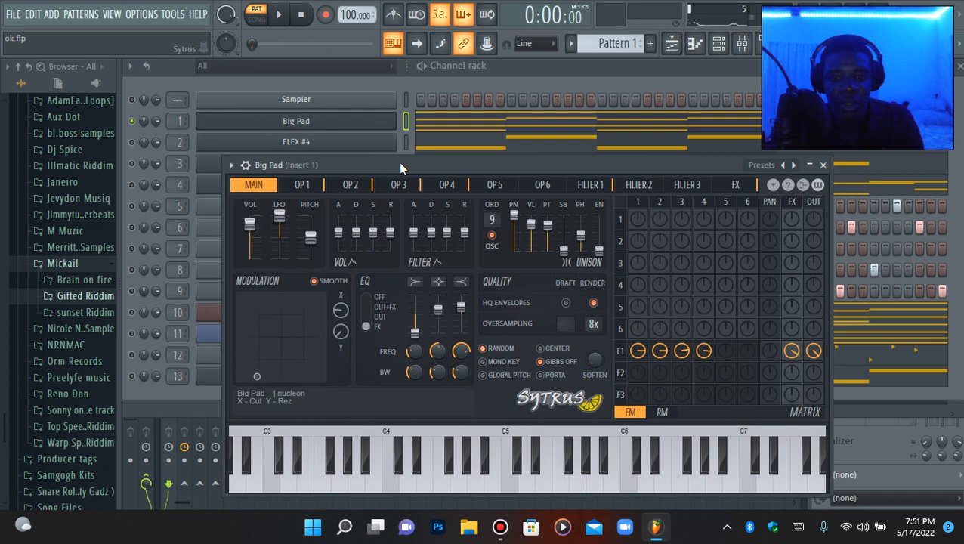
pyautogui.click(347, 121)
# Lower mixer Insert 1 to 75% (-6.0 dB) and load Fruity Parametric EQ 2 into its first effect slot.
pyautogui.click(743, 50)
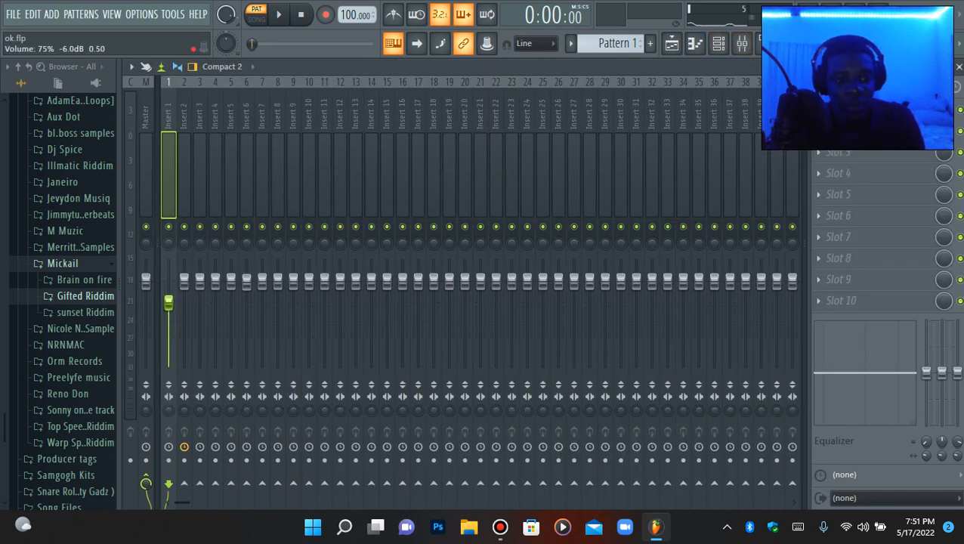
pyautogui.click(818, 110)
pyautogui.moveTo(840, 121)
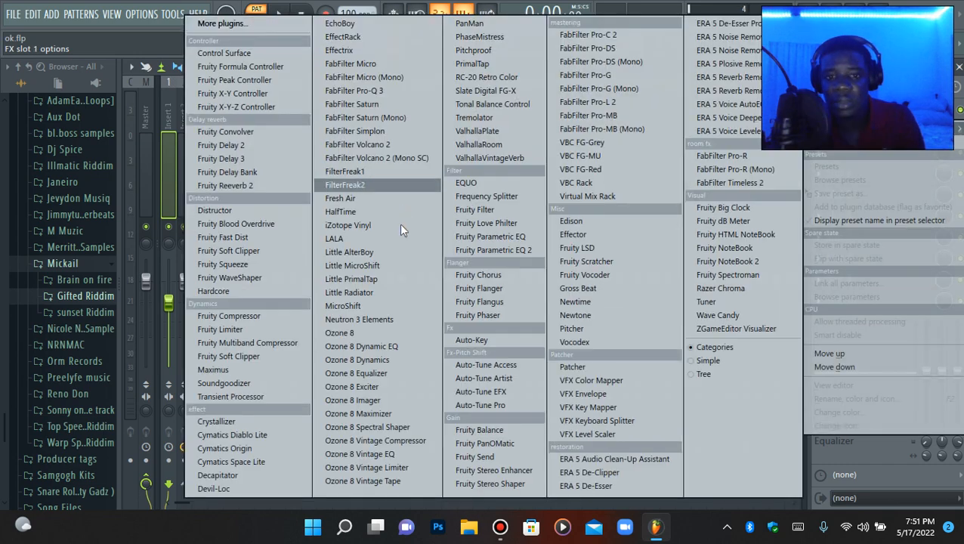
pyautogui.click(491, 249)
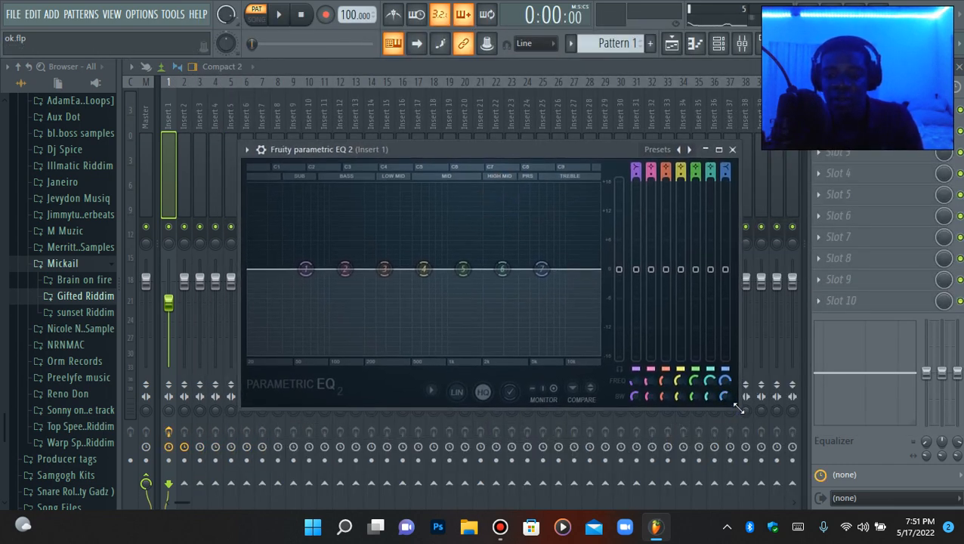
# Enlarge the Fruity Parametric EQ 2 window and cut Insert 1's lows by lowering band 1 to the minimum near 100 Hz.
pyautogui.moveTo(738, 411); pyautogui.dragTo(860, 489)
pyautogui.moveTo(585, 157); pyautogui.dragTo(591, 141)
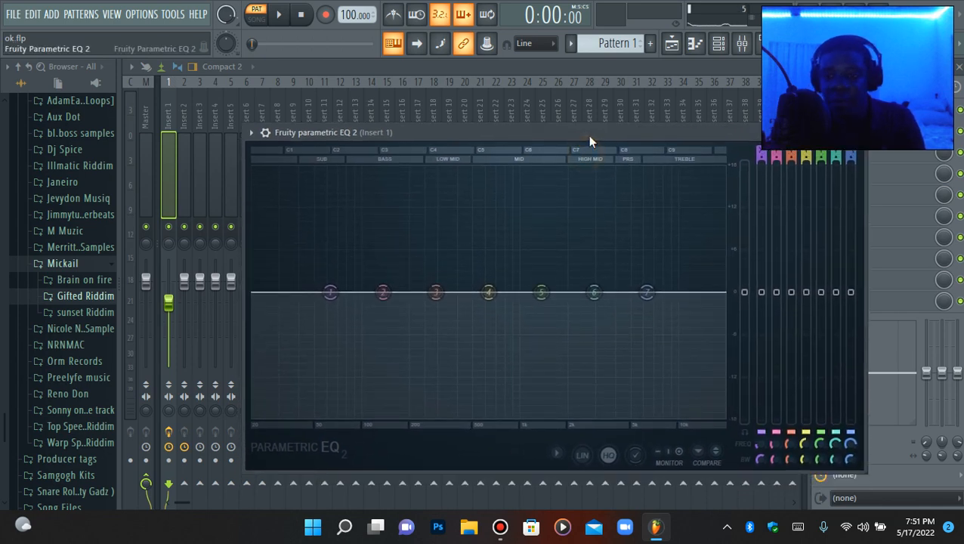
pyautogui.moveTo(331, 292); pyautogui.dragTo(371, 422)
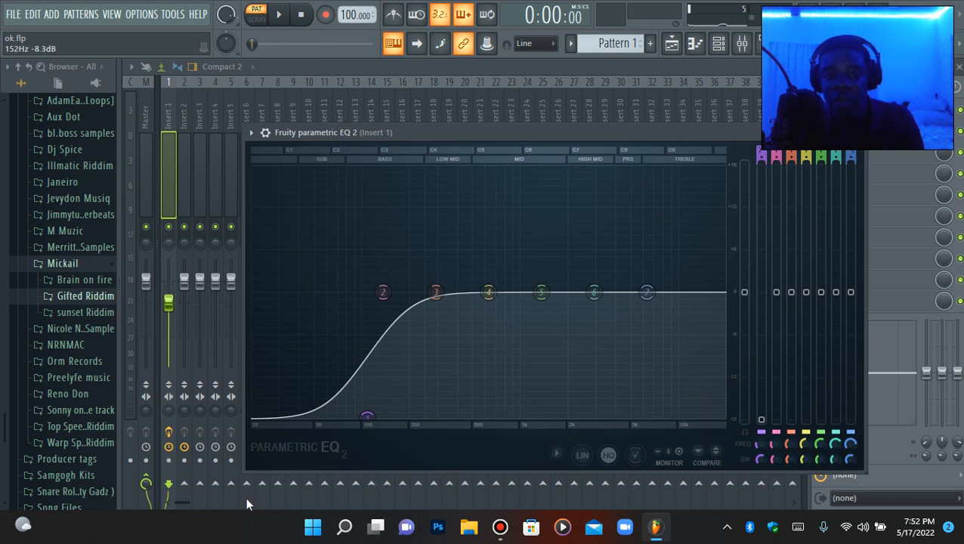
# Reset band 1 and rebuild it as a low cut at about 190 Hz, steepening it to Steep 8 and easing it slightly during playback.
pyautogui.rightClick(367, 417)
pyautogui.click(387, 437)
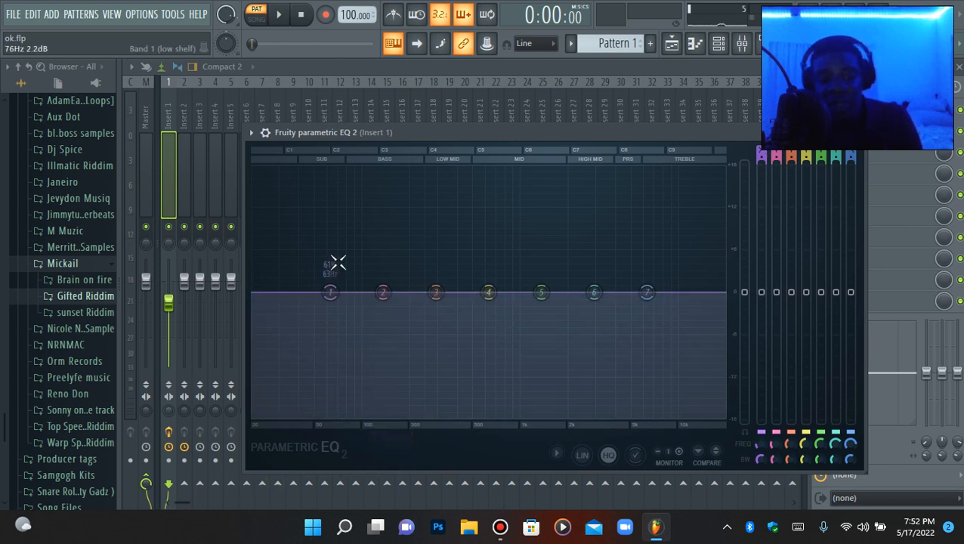
pyautogui.moveTo(340, 296); pyautogui.dragTo(367, 424)
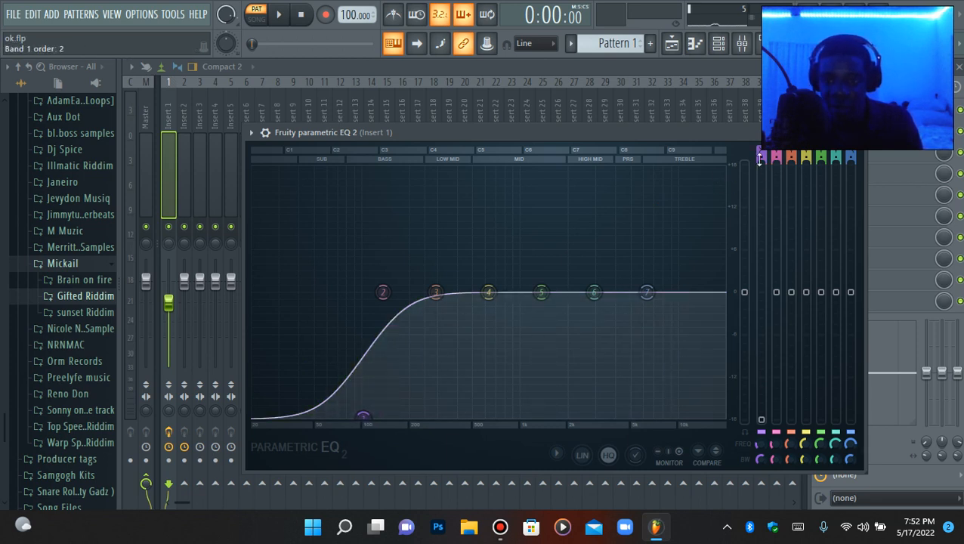
pyautogui.scroll(3, 760, 158)
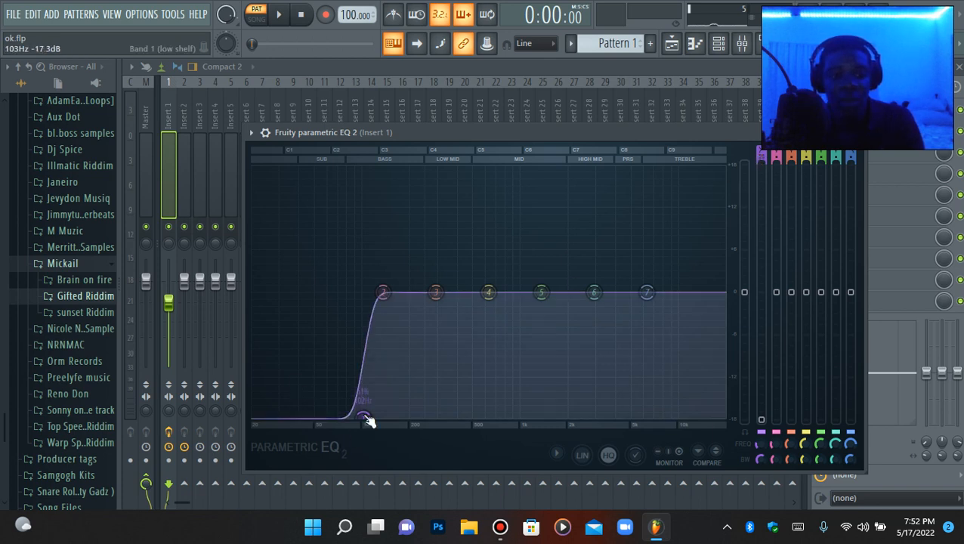
pyautogui.moveTo(368, 420); pyautogui.dragTo(412, 415)
pyautogui.press('space')
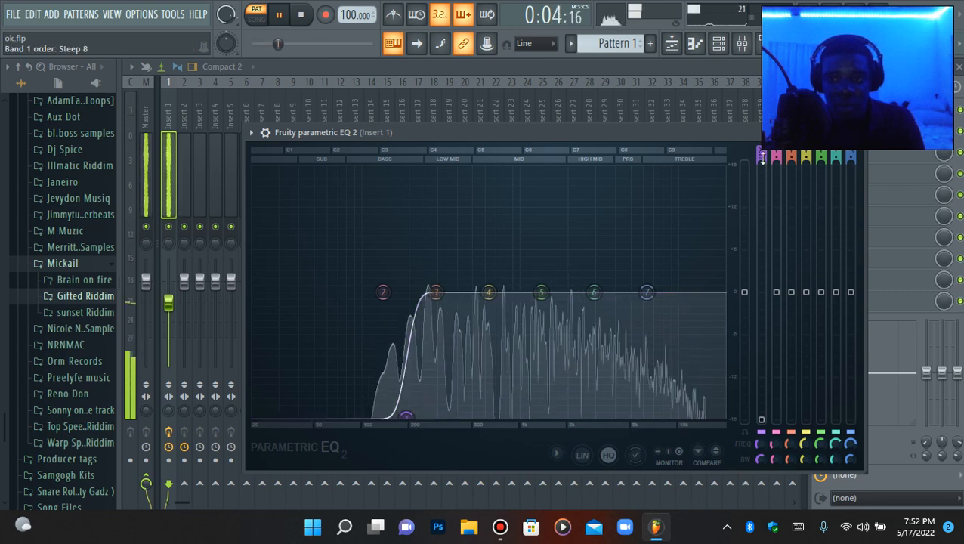
pyautogui.scroll(-1, 762, 156)
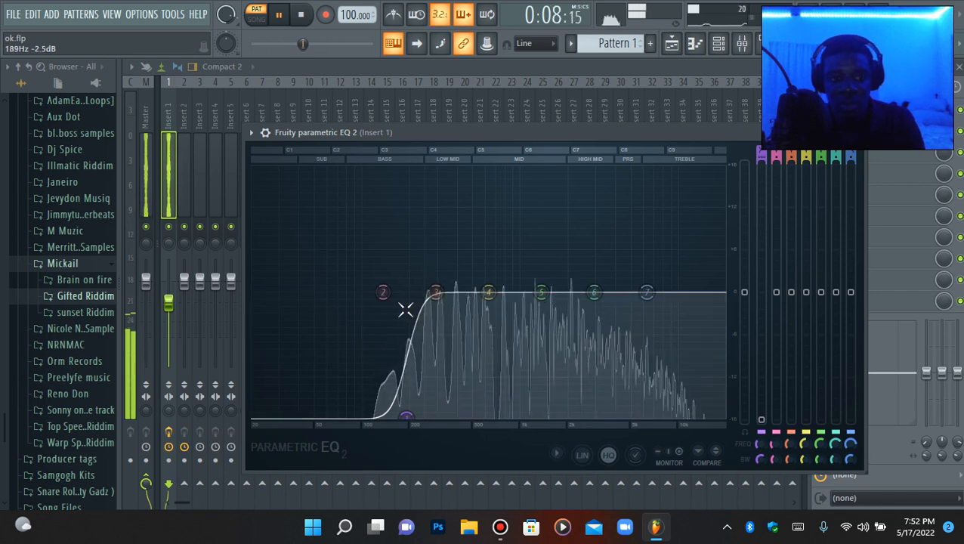
# Stop playback, reposition the Fruity Parametric EQ 2 window and make it wider.
pyautogui.moveTo(708, 134); pyautogui.dragTo(678, 126)
pyautogui.press('space')
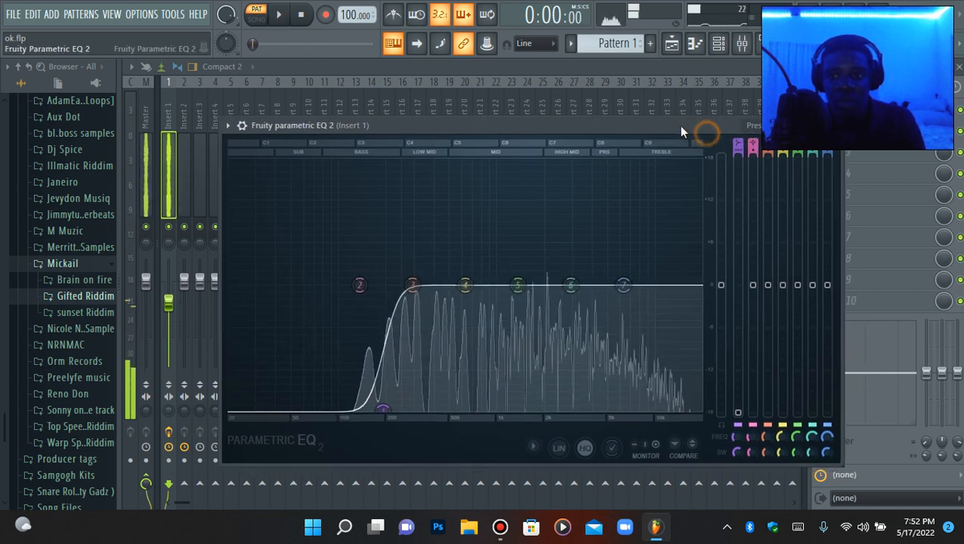
pyautogui.moveTo(840, 213); pyautogui.dragTo(880, 214)
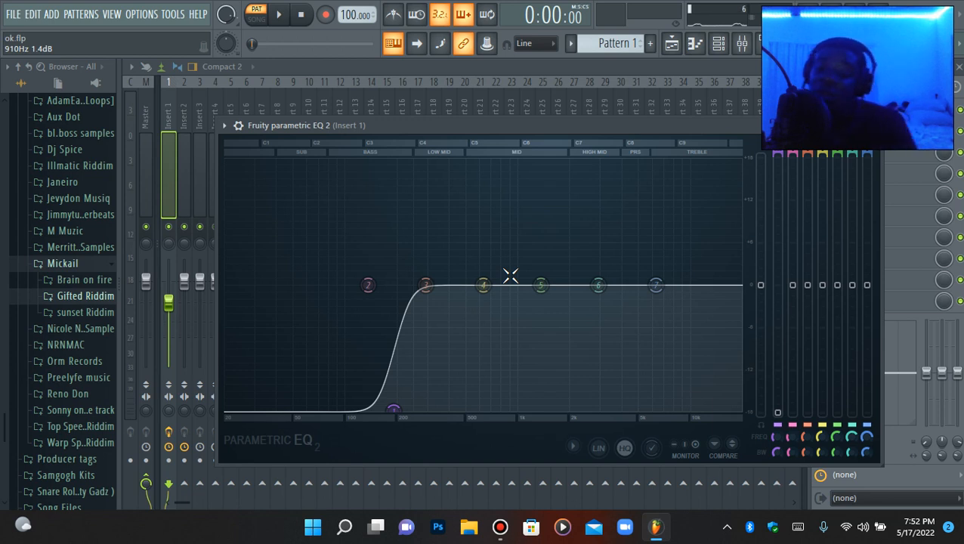
# Narrow band 5 to 14%, sweep it boosted to about 950 Hz during playback, and lower it to a cut of about 4 dB.
pyautogui.moveTo(541, 285); pyautogui.dragTo(542, 182)
pyautogui.scroll(-5, 542, 184)
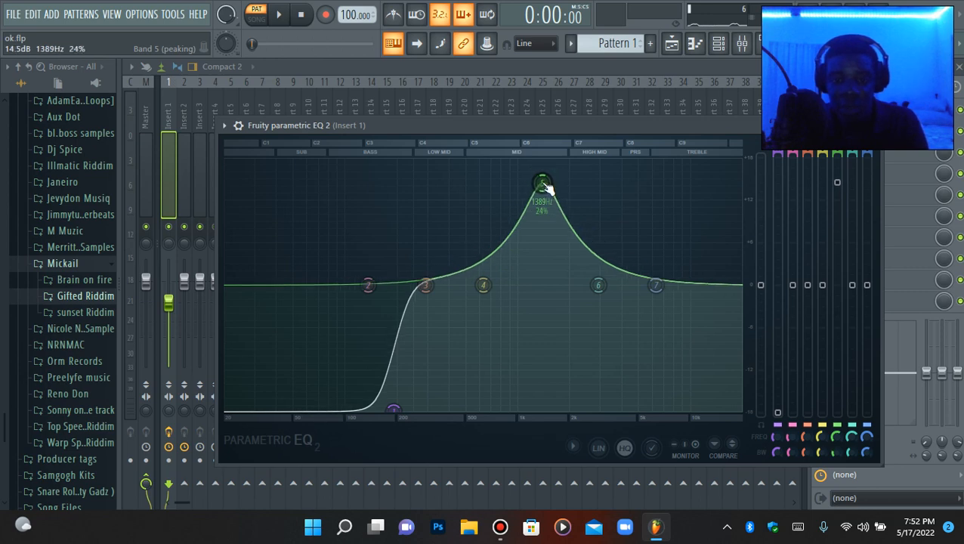
pyautogui.moveTo(554, 196); pyautogui.dragTo(545, 167)
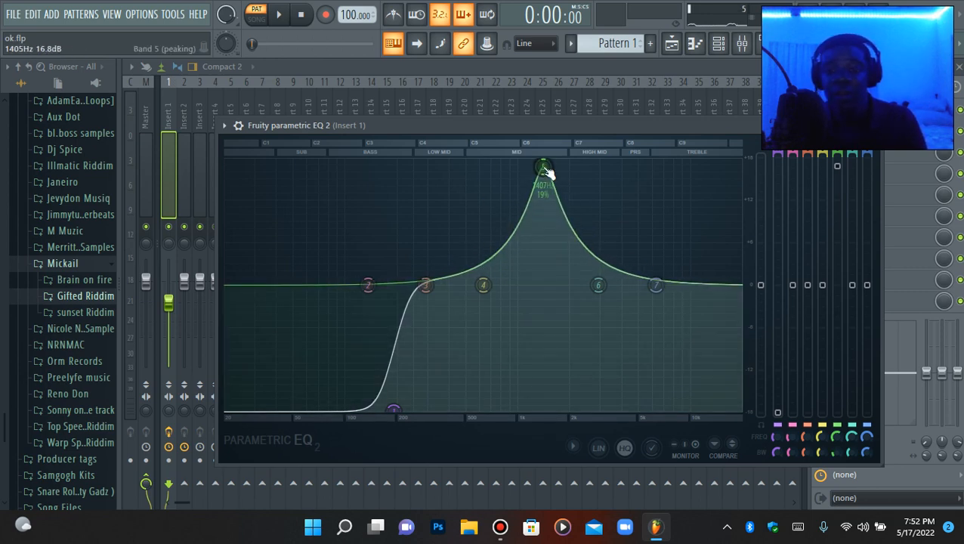
pyautogui.scroll(-2, 548, 168)
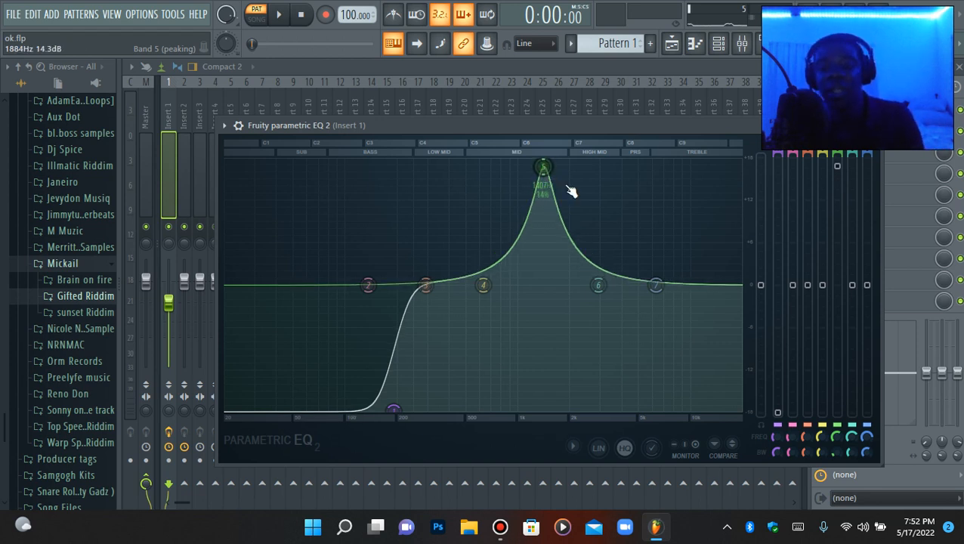
pyautogui.moveTo(555, 173); pyautogui.dragTo(514, 164)
pyautogui.press('space')
pyautogui.moveTo(506, 166); pyautogui.dragTo(513, 166)
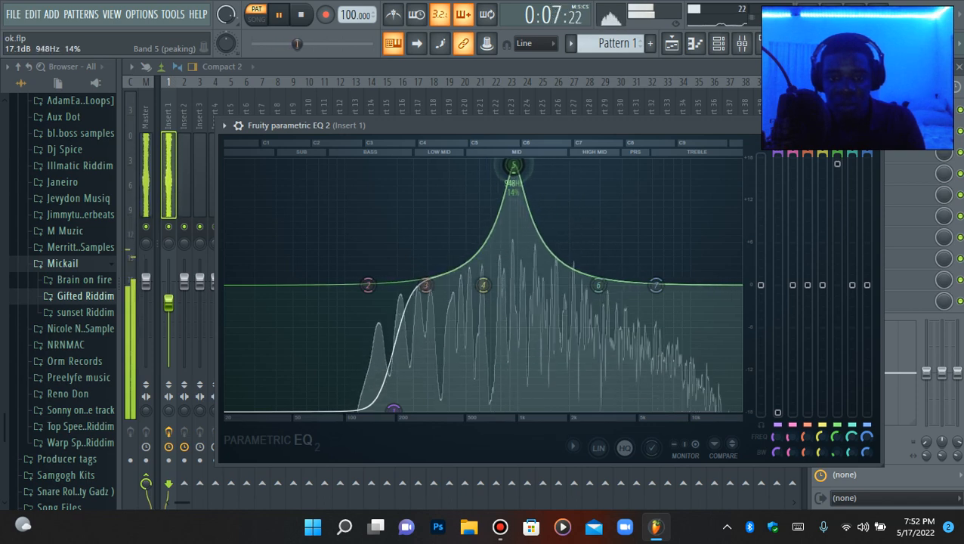
pyautogui.moveTo(838, 164); pyautogui.dragTo(837, 268)
pyautogui.moveTo(838, 309); pyautogui.dragTo(837, 312)
# Boost and narrow band 6 around 2.7 kHz, and lower it to a cut of about 2 dB.
pyautogui.moveTo(597, 285); pyautogui.dragTo(593, 164)
pyautogui.scroll(-1, 608, 165)
pyautogui.moveTo(852, 161); pyautogui.dragTo(852, 297)
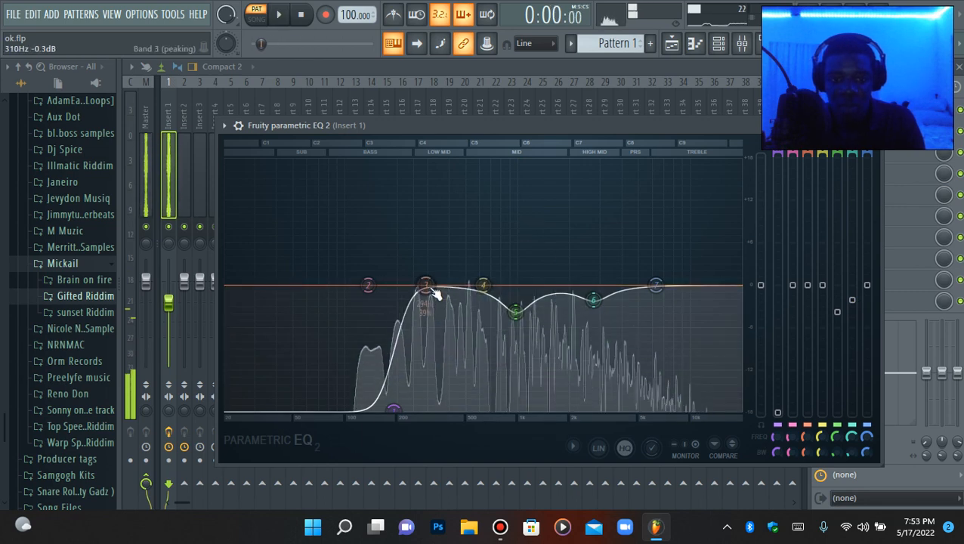
# Narrow band 3 to 9%, sweep it to about 414 Hz during playback and settle its boost at about 3 dB.
pyautogui.moveTo(463, 252)
pyautogui.mouseDown()
pyautogui.moveTo(469, 167)
pyautogui.moveTo(464, 250)
pyautogui.mouseUp()
pyautogui.scroll(-5, 465, 194)
pyautogui.press('space')
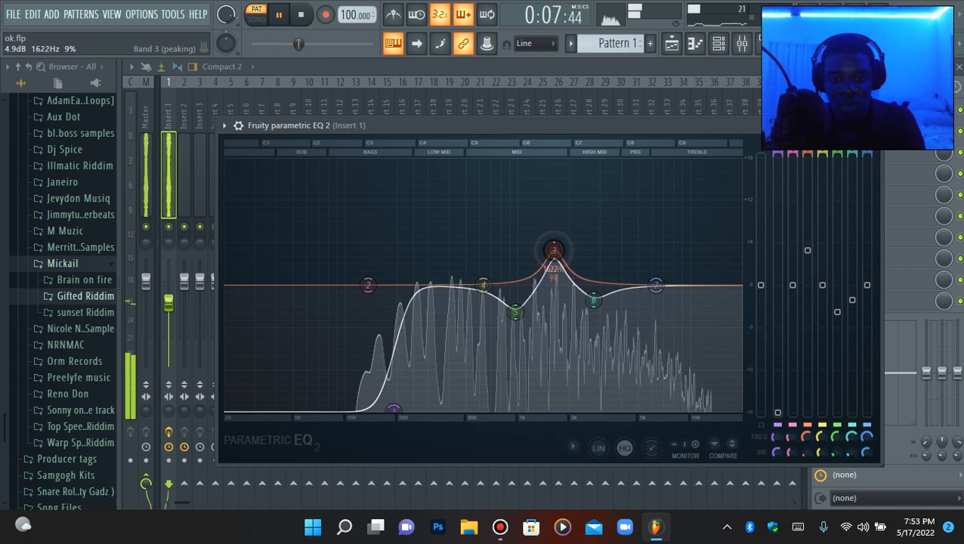
pyautogui.moveTo(554, 250)
pyautogui.mouseDown()
pyautogui.moveTo(560, 162)
pyautogui.moveTo(667, 198)
pyautogui.moveTo(561, 203)
pyautogui.moveTo(549, 240)
pyautogui.mouseUp()
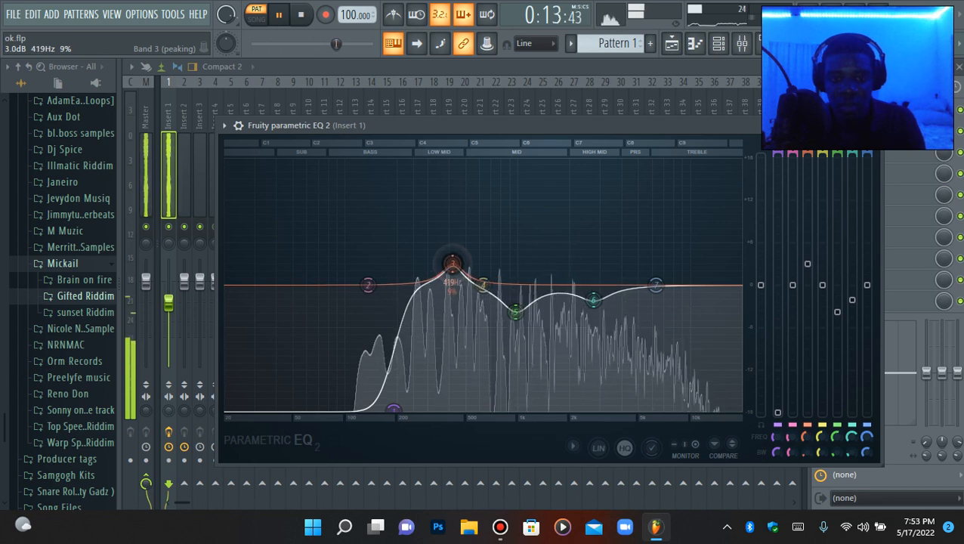
pyautogui.moveTo(452, 263); pyautogui.dragTo(452, 198)
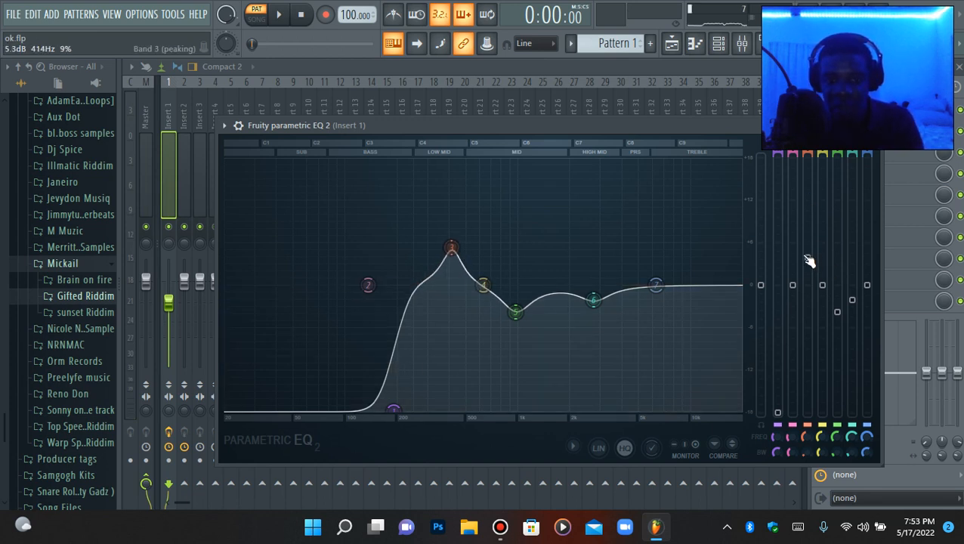
pyautogui.moveTo(812, 240); pyautogui.dragTo(806, 157)
pyautogui.press('space')
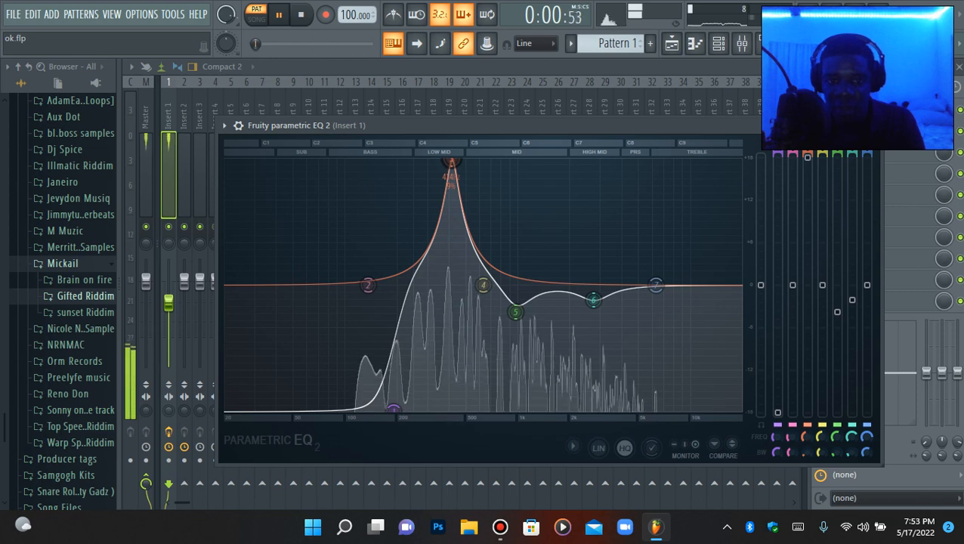
pyautogui.moveTo(450, 161); pyautogui.dragTo(451, 233)
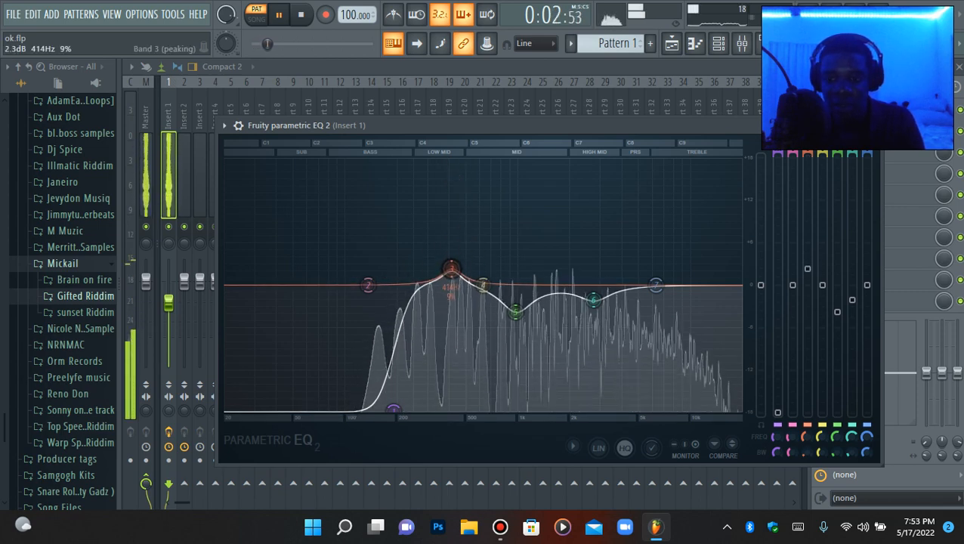
pyautogui.moveTo(808, 269); pyautogui.dragTo(810, 263)
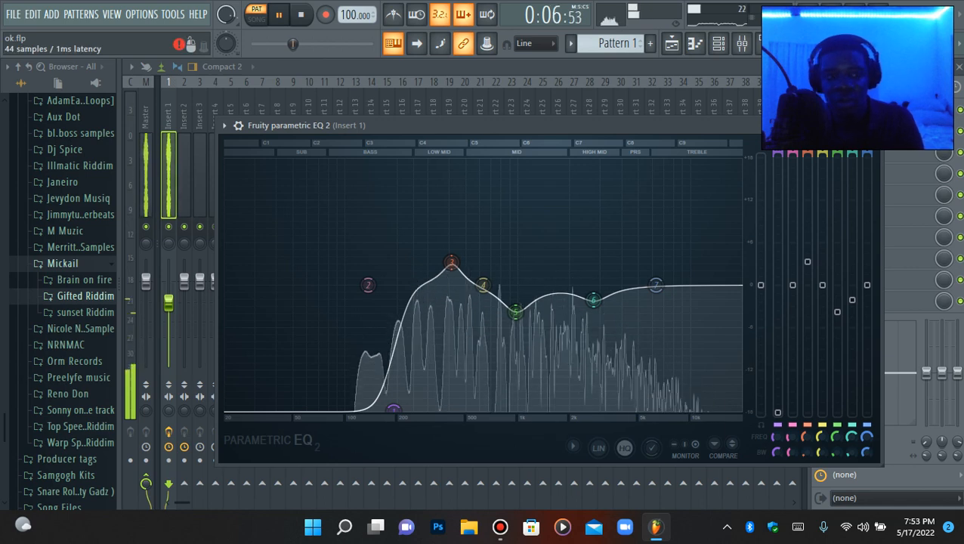
# Stop playback and reset bands 3, 5 and 6 of Insert 1's equalizer, leaving only the low cut.
pyautogui.click(853, 110)
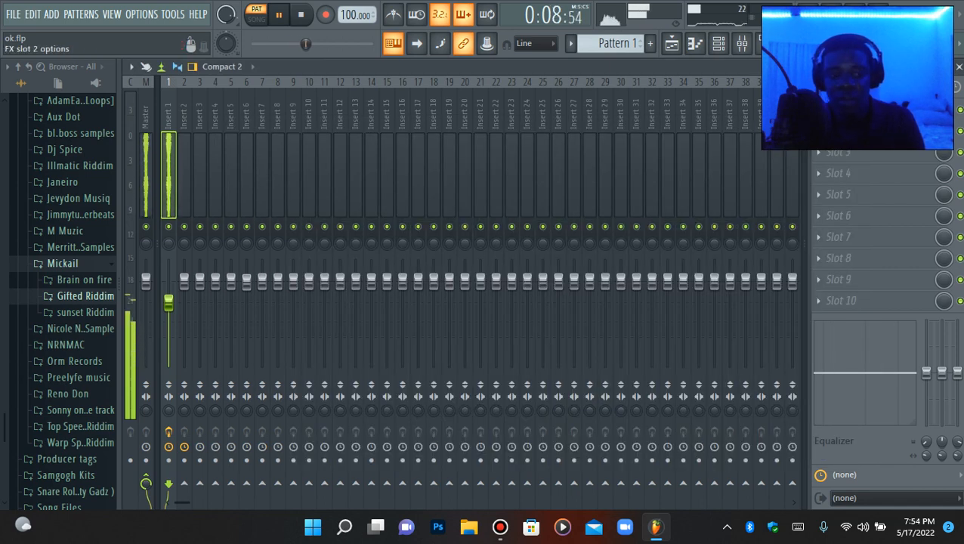
pyautogui.click(854, 112)
pyautogui.press('space')
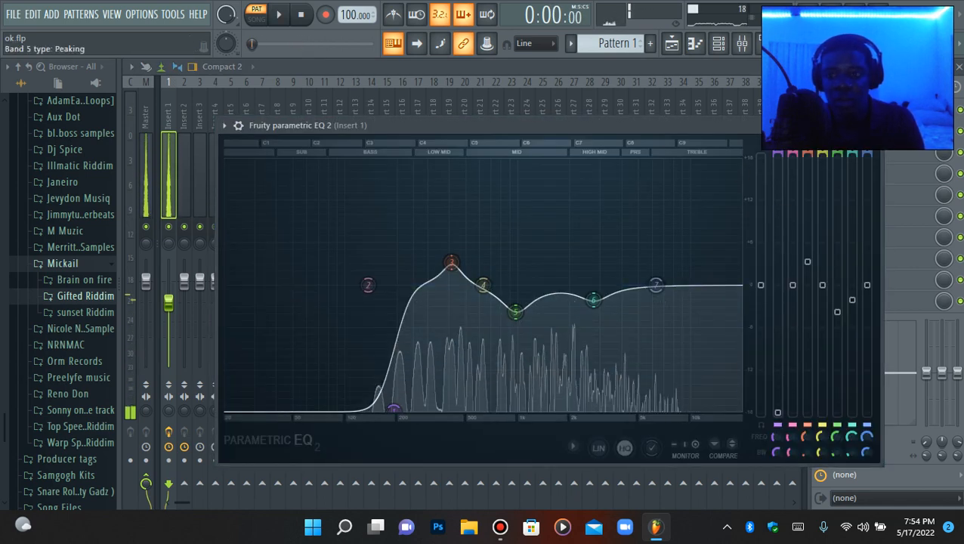
pyautogui.click(853, 111)
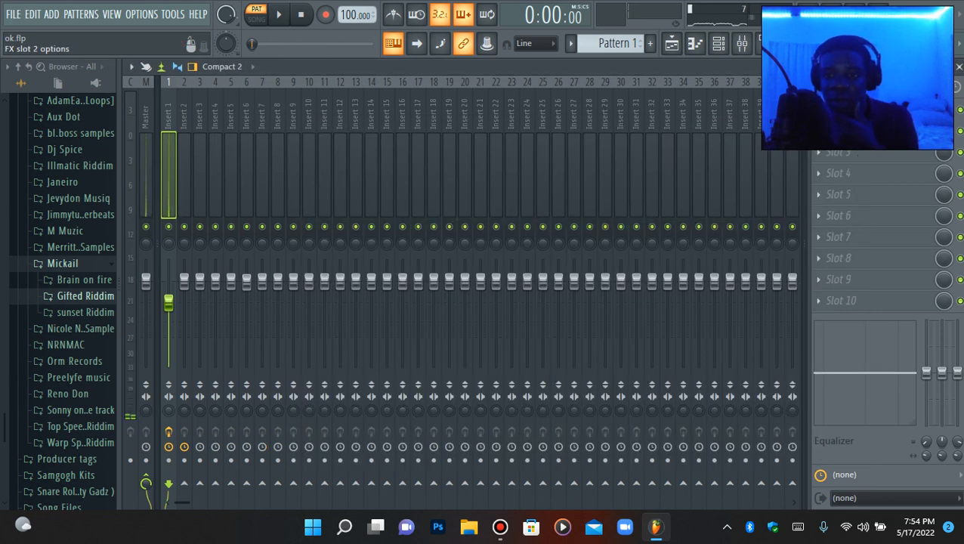
pyautogui.click(853, 112)
pyautogui.rightClick(451, 263)
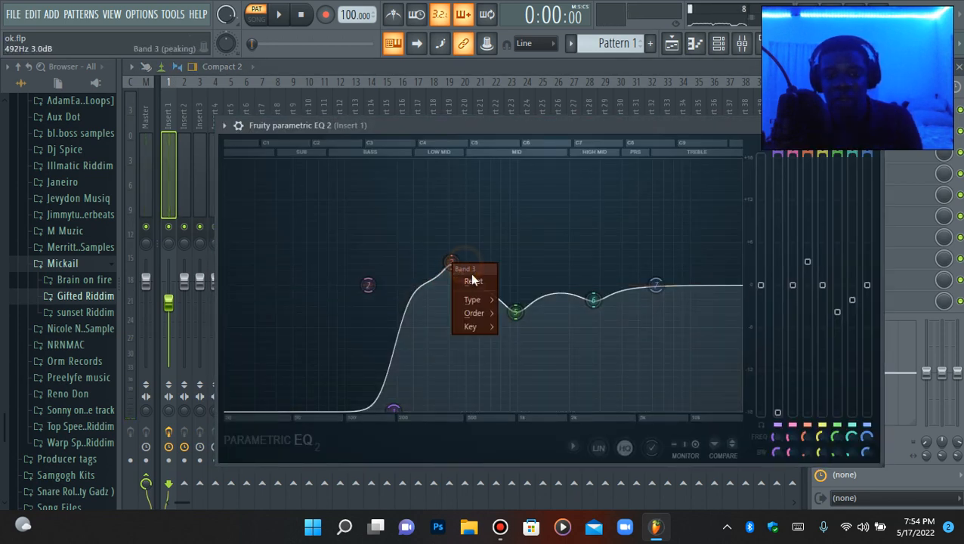
pyautogui.click(473, 281)
pyautogui.rightClick(516, 312)
pyautogui.click(535, 330)
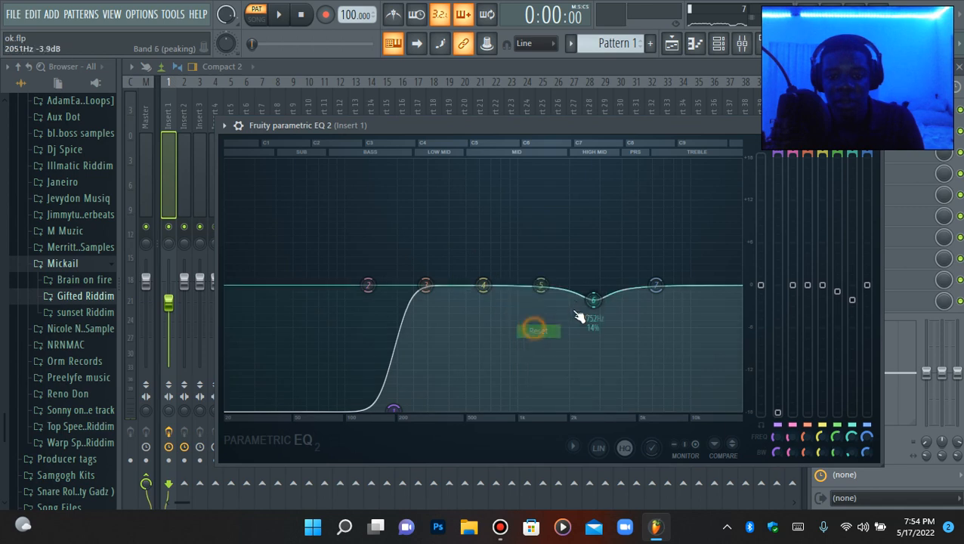
pyautogui.click(615, 318)
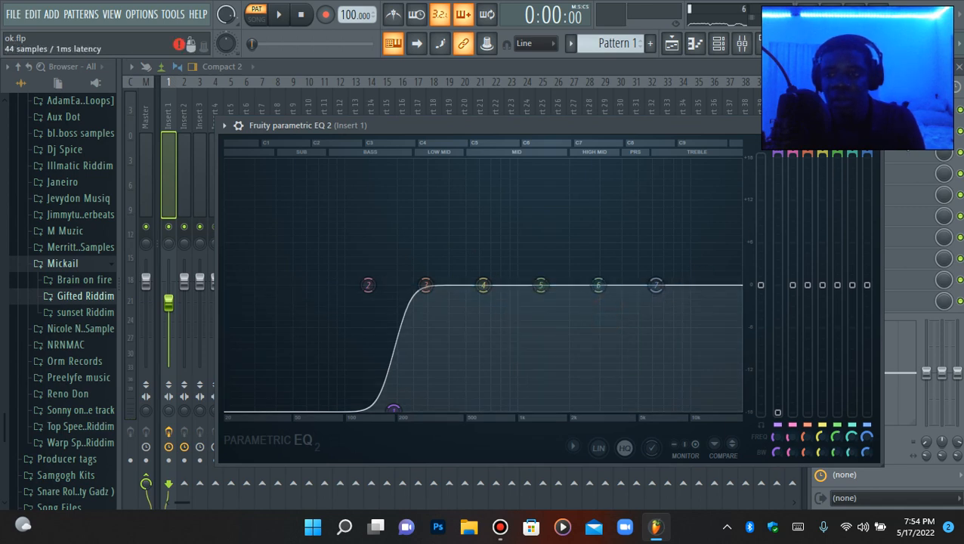
# Load a second Fruity Parametric EQ 2 into Insert 1's second effect slot and enlarge its window.
pyautogui.click(854, 111)
pyautogui.click(818, 130)
pyautogui.moveTo(831, 153)
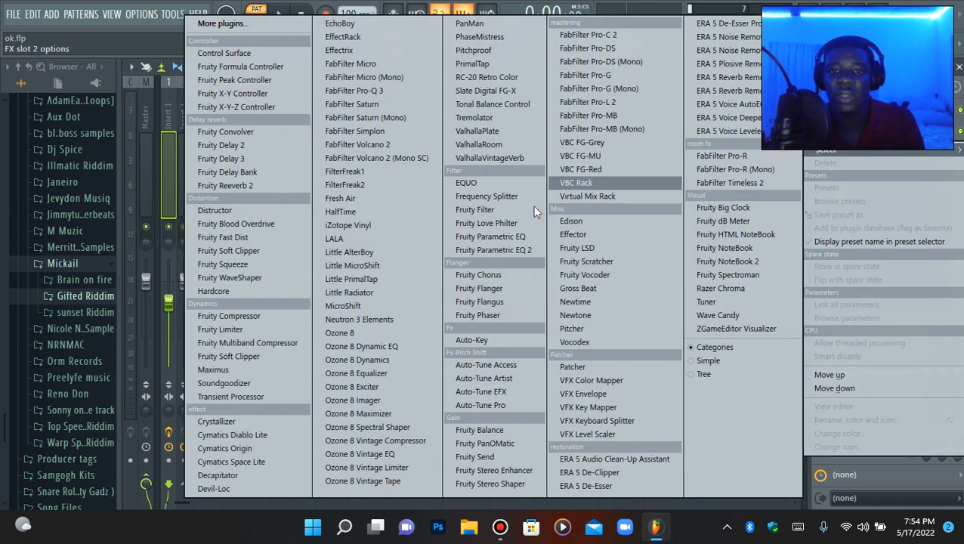
pyautogui.click(518, 249)
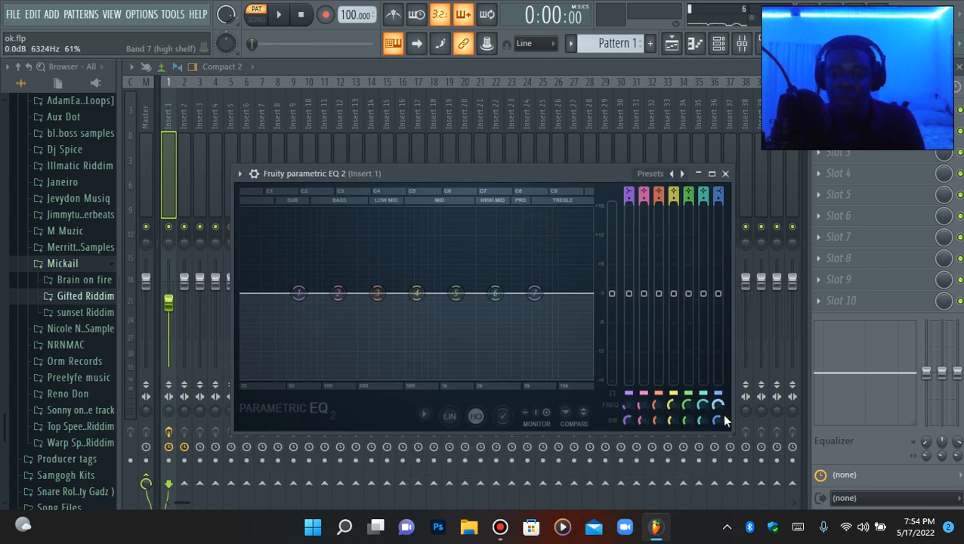
pyautogui.moveTo(737, 432); pyautogui.dragTo(848, 466)
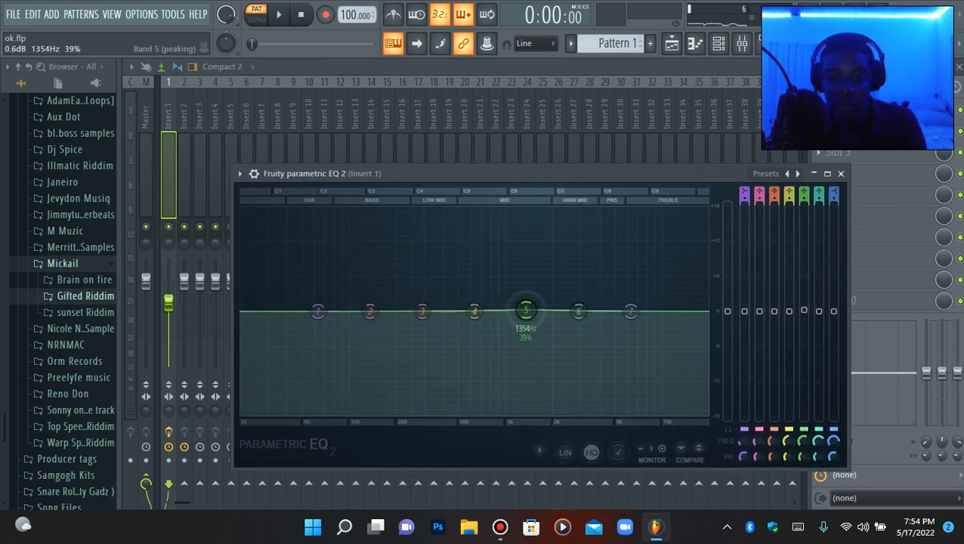
# Sweep the second EQ's band 5 boosted and narrowed to 9% during playback, and cut it to -7.0 dB at about 1551 Hz.
pyautogui.moveTo(523, 312); pyautogui.dragTo(530, 234)
pyautogui.moveTo(673, 167); pyautogui.dragTo(674, 136)
pyautogui.press('space')
pyautogui.scroll(-7, 543, 217)
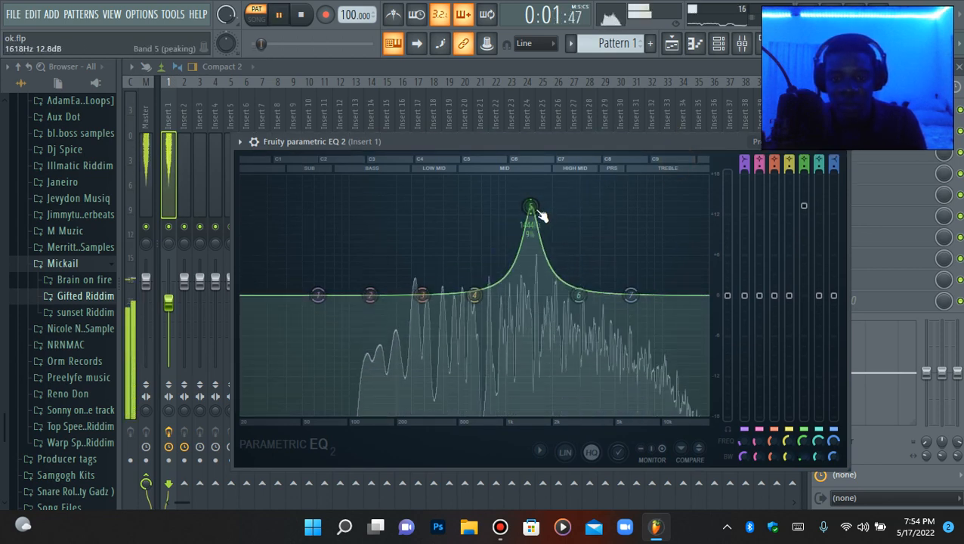
pyautogui.moveTo(537, 212); pyautogui.dragTo(535, 341)
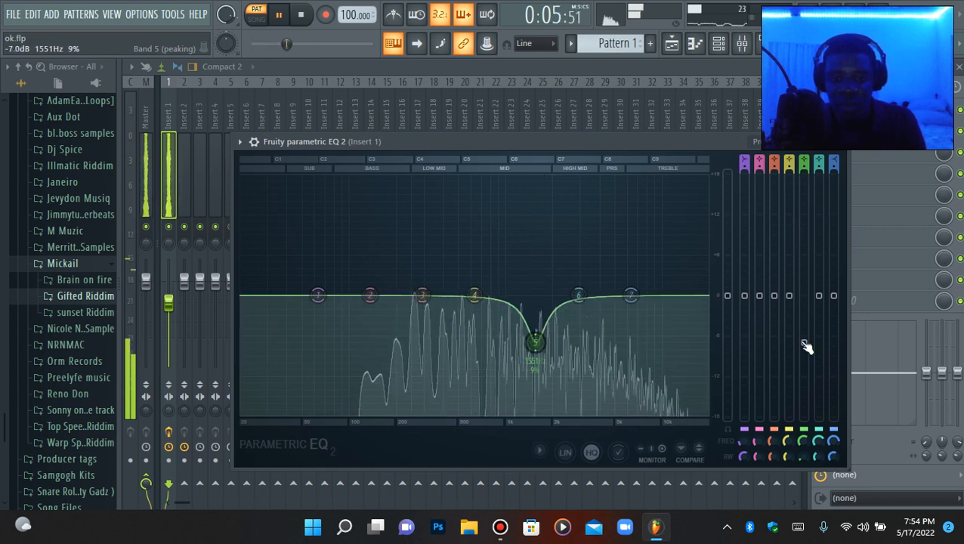
# Sweep boosted bands 3 and 4, cutting band 3 to about -2.6 dB at 309 Hz and band 4 to about -4.5 dB near 500 Hz.
pyautogui.moveTo(423, 297); pyautogui.dragTo(429, 203)
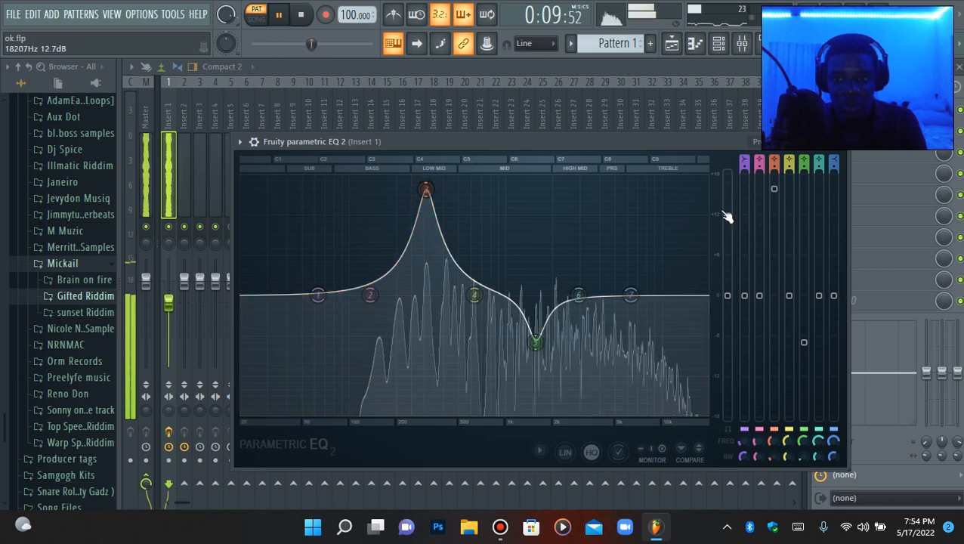
pyautogui.moveTo(775, 197); pyautogui.dragTo(774, 296)
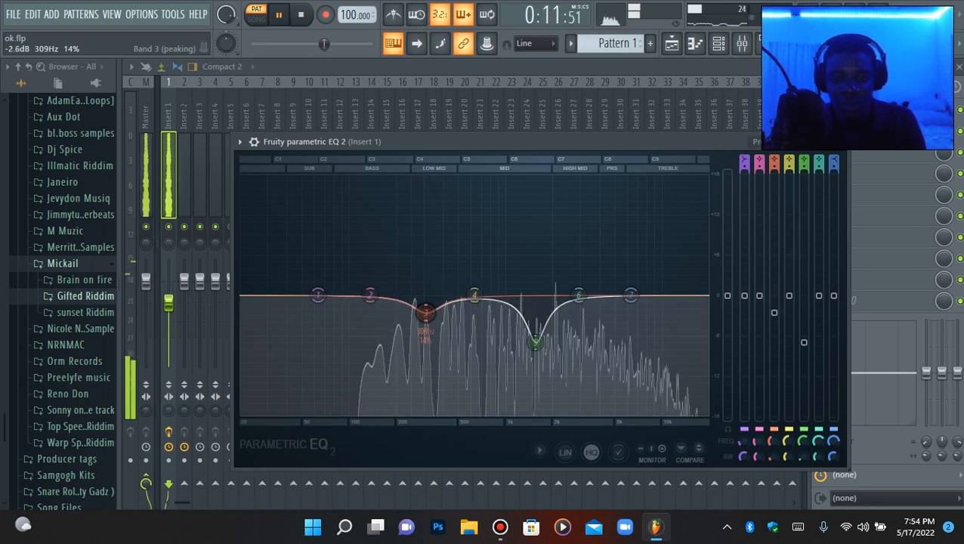
pyautogui.moveTo(473, 295); pyautogui.dragTo(463, 179)
pyautogui.scroll(-5, 482, 180)
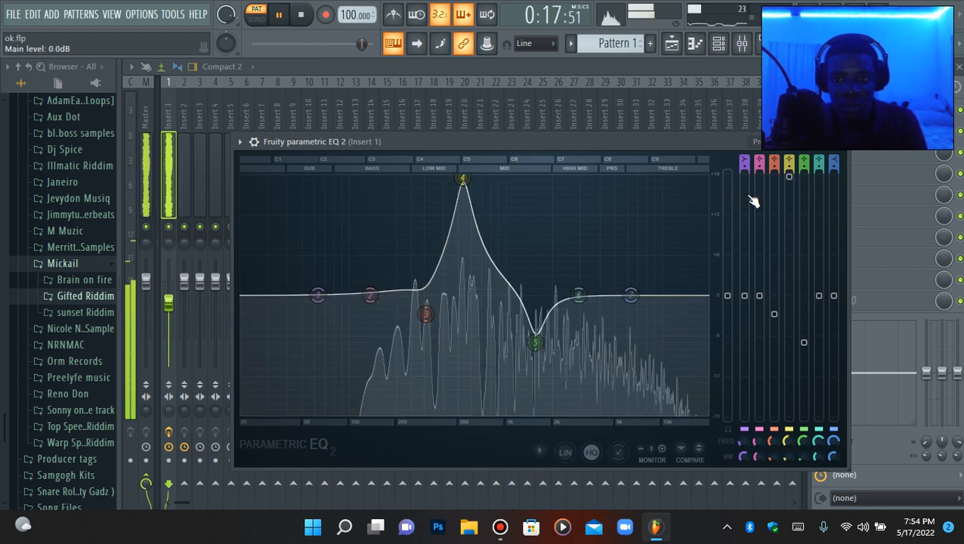
pyautogui.moveTo(790, 180); pyautogui.dragTo(789, 228)
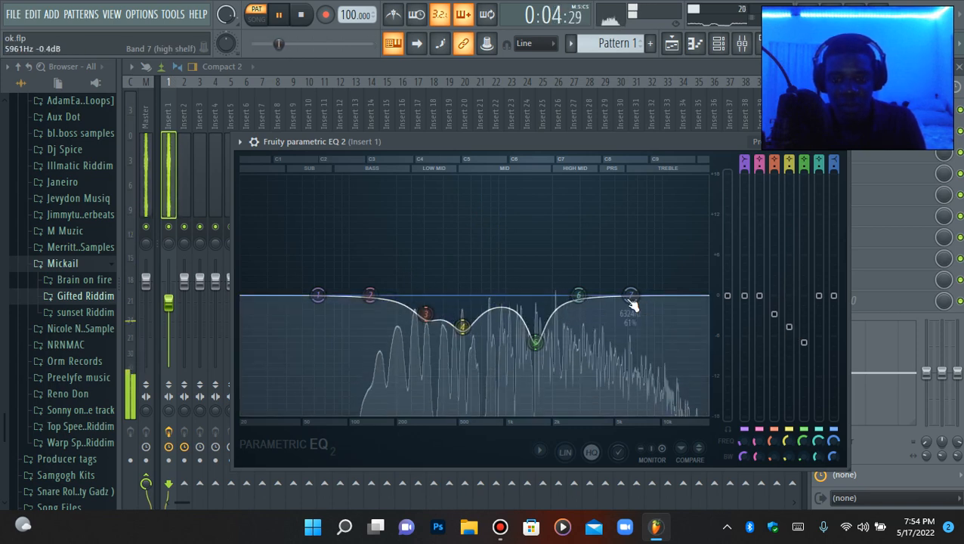
# Boost band 6 to audition it, cut it to about -3.5 dB near 3 kHz, and close the second EQ and stop playback.
pyautogui.moveTo(578, 295); pyautogui.dragTo(581, 184)
pyautogui.moveTo(823, 189); pyautogui.dragTo(826, 324)
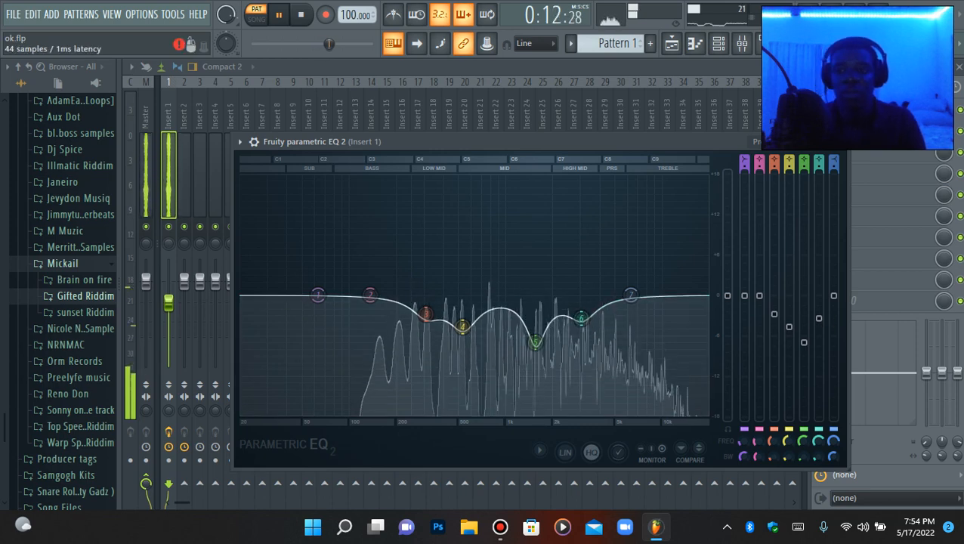
pyautogui.click(854, 111)
pyautogui.press('space')
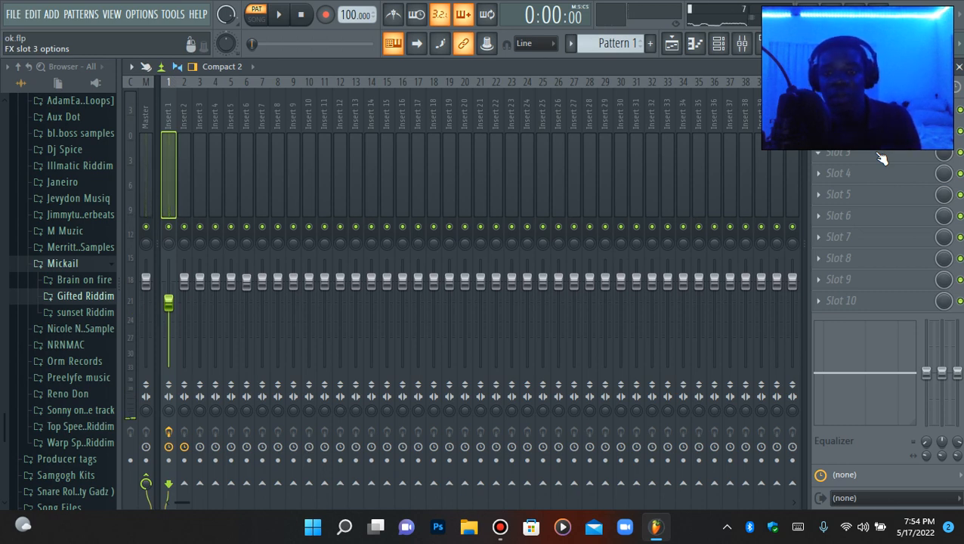
# Load Fruity Reeverb 2 into Insert 1's third effect slot, set room size to 100 and wet level to 63% during playback, and close it.
pyautogui.click(877, 156)
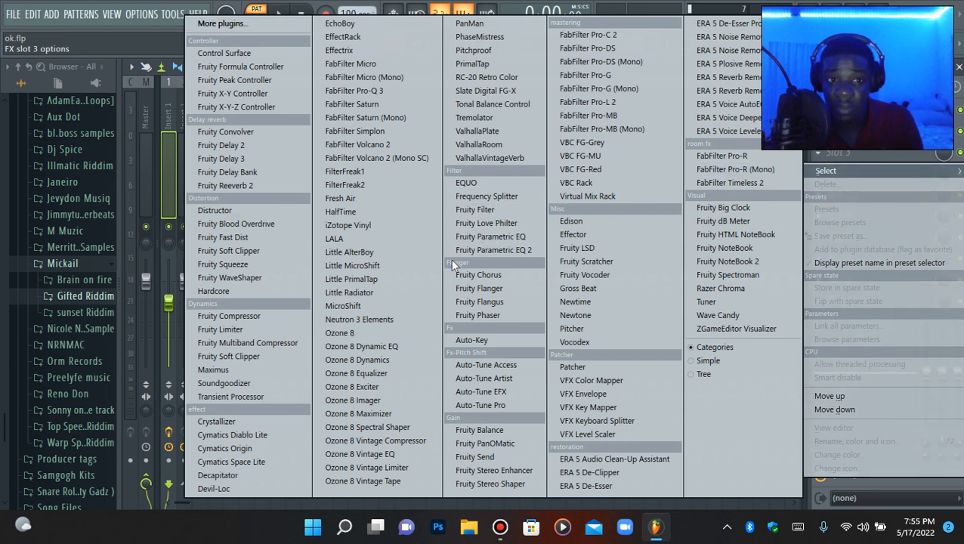
pyautogui.click(282, 187)
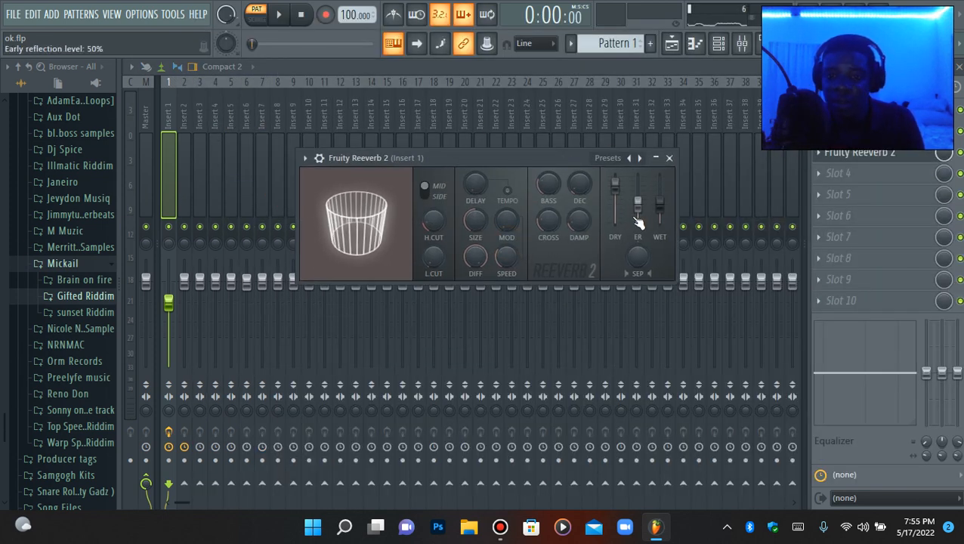
pyautogui.scroll(8, 478, 221)
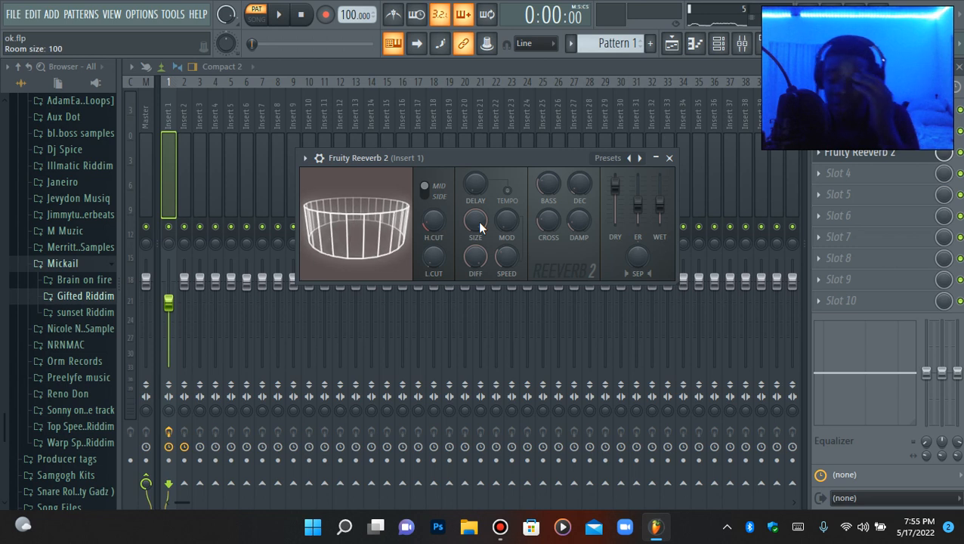
pyautogui.moveTo(516, 162); pyautogui.dragTo(546, 200)
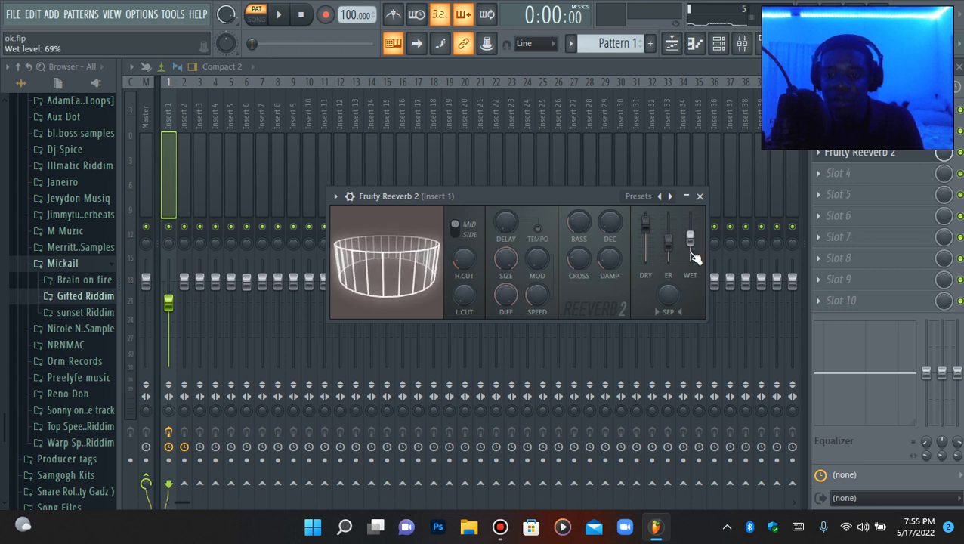
pyautogui.press('space')
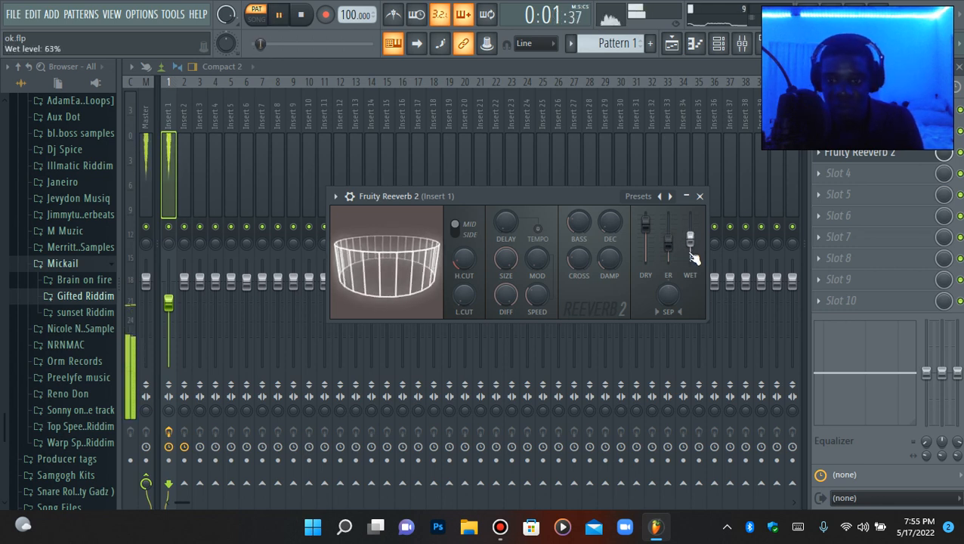
pyautogui.click(844, 154)
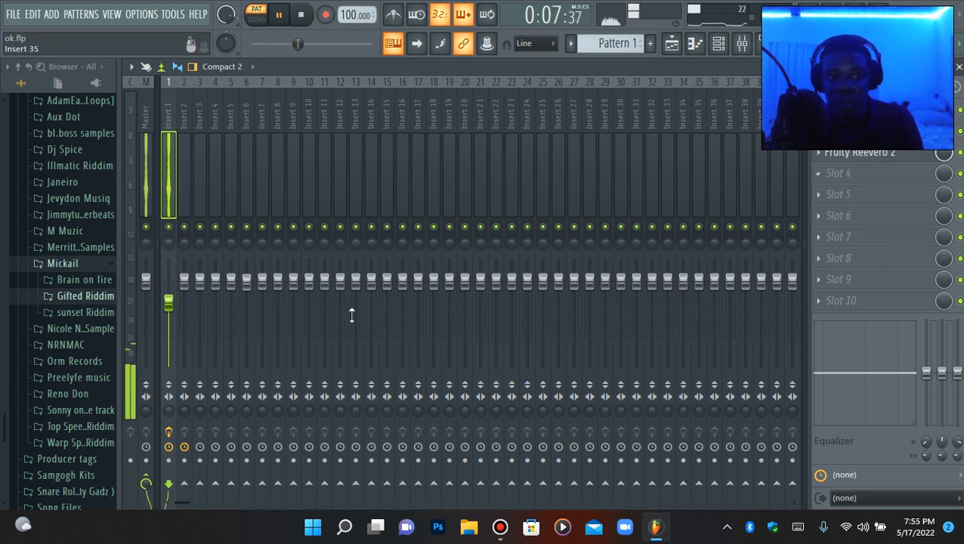
# Lower Insert 1's volume to about -11.4 dB and stop playback with the channel rack open.
pyautogui.moveTo(169, 304); pyautogui.dragTo(172, 315)
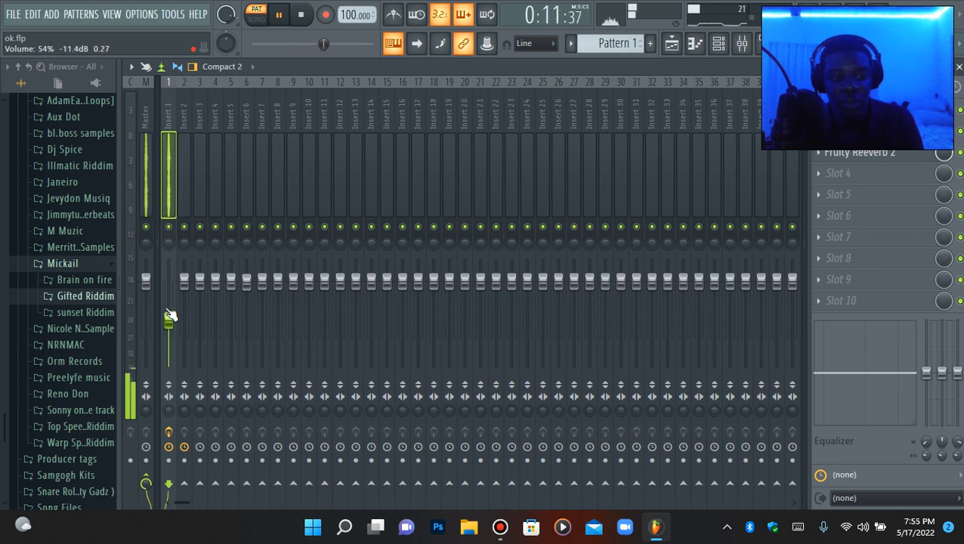
pyautogui.click(719, 43)
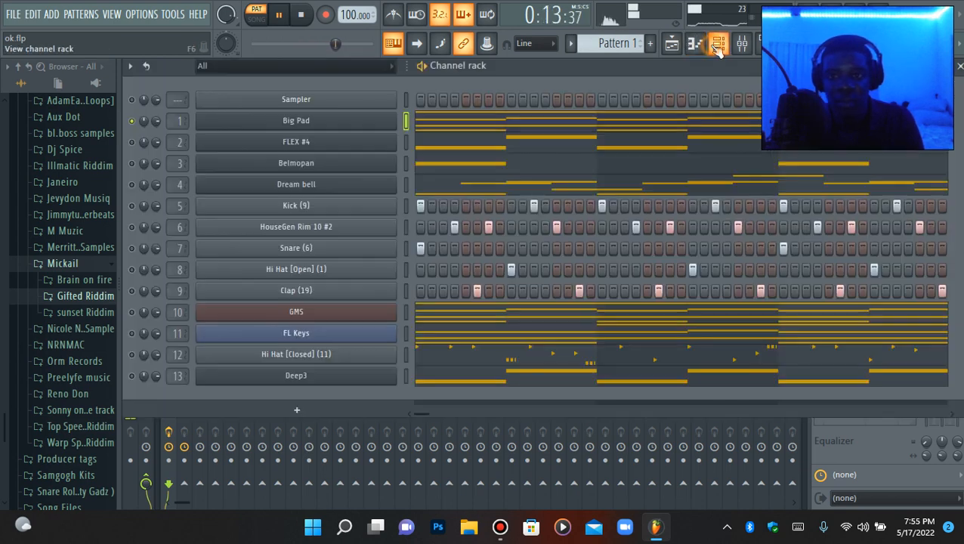
pyautogui.press('space')
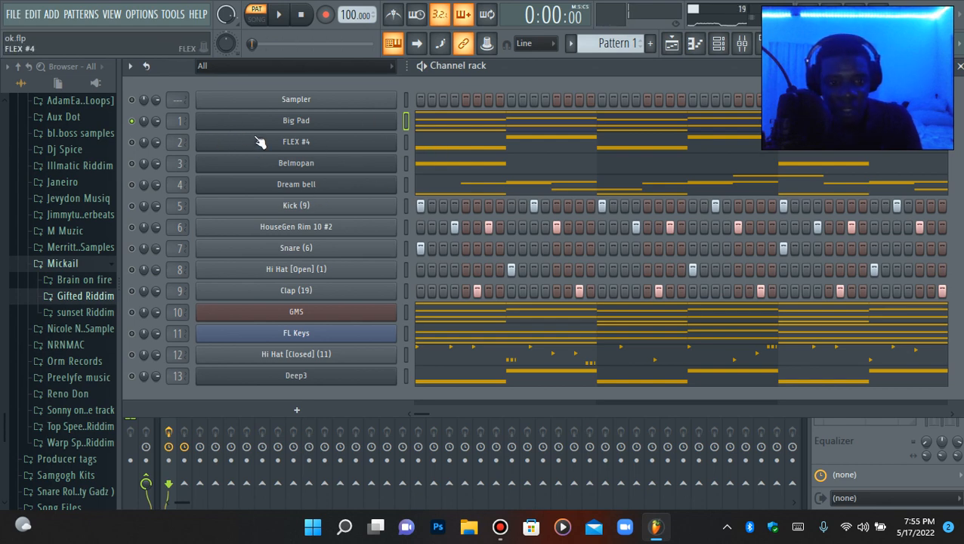
# Rename mixer track Insert 1 as Big Pad.
pyautogui.click(746, 47)
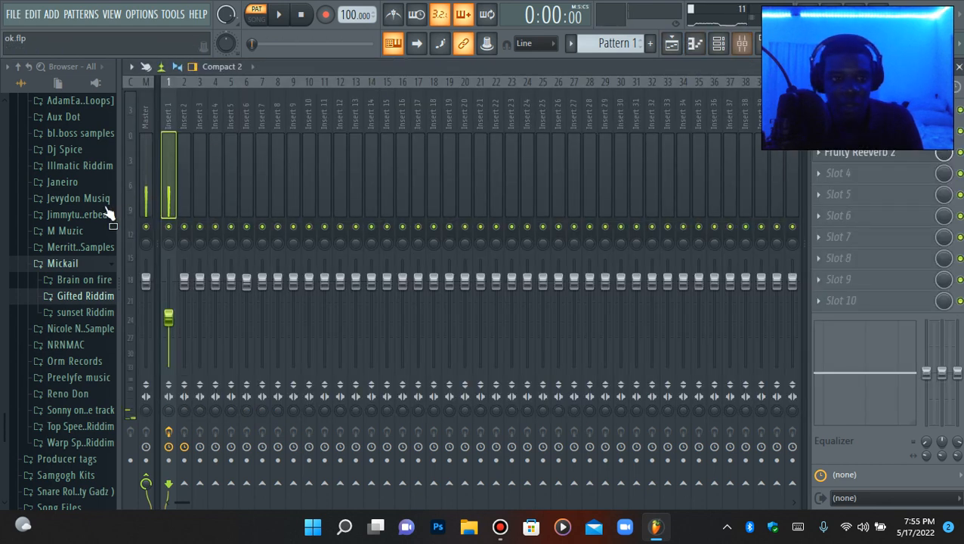
pyautogui.rightClick(172, 168)
pyautogui.moveTo(302, 223)
pyautogui.click(377, 220)
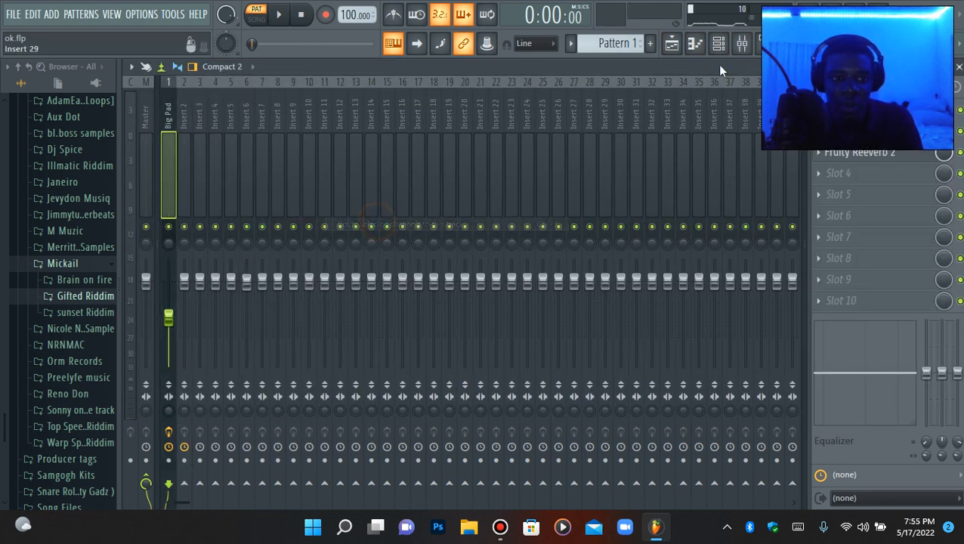
# Open the FLEX #4 instrument from the channel rack, solo its channel, and close the instrument window.
pyautogui.click(720, 45)
pyautogui.click(310, 142)
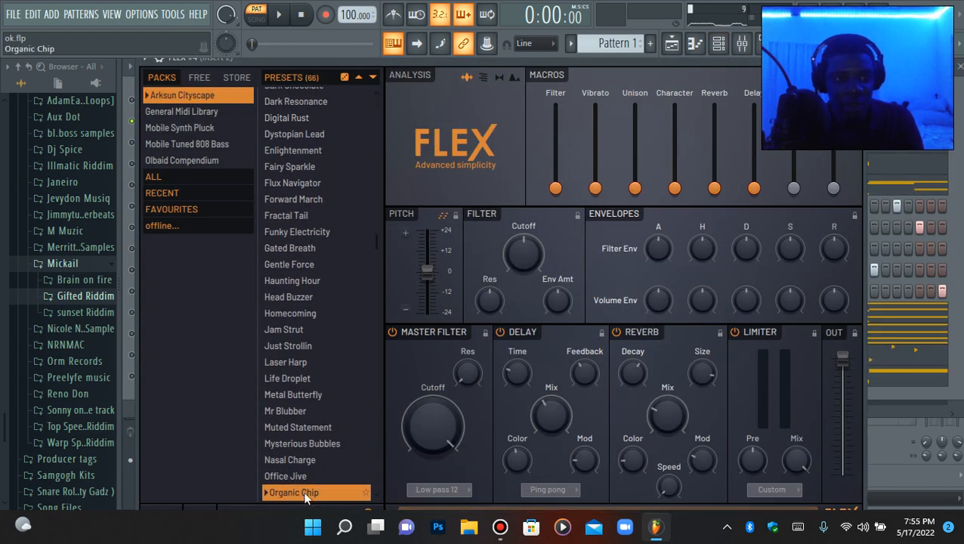
pyautogui.moveTo(583, 62); pyautogui.dragTo(619, 223)
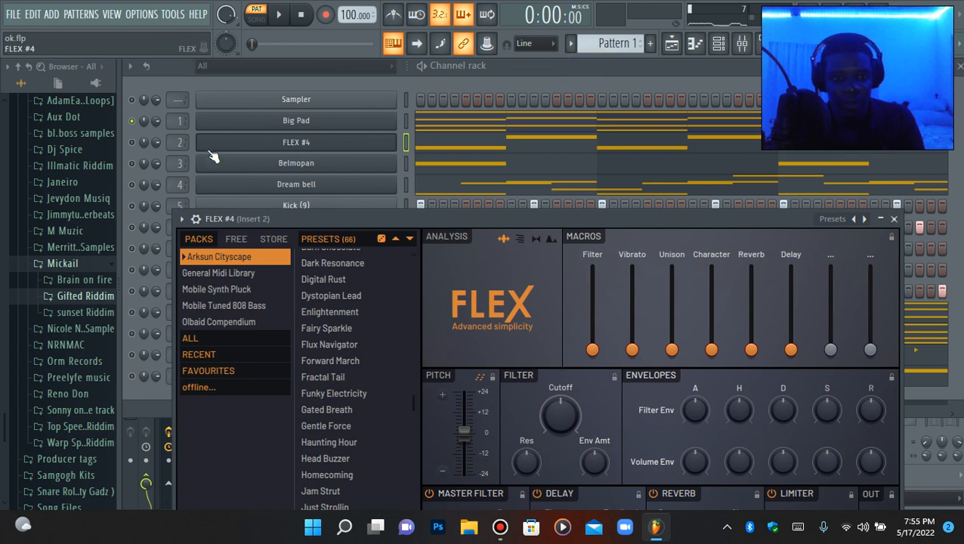
pyautogui.rightClick(132, 145)
pyautogui.click(136, 153)
pyautogui.click(368, 147)
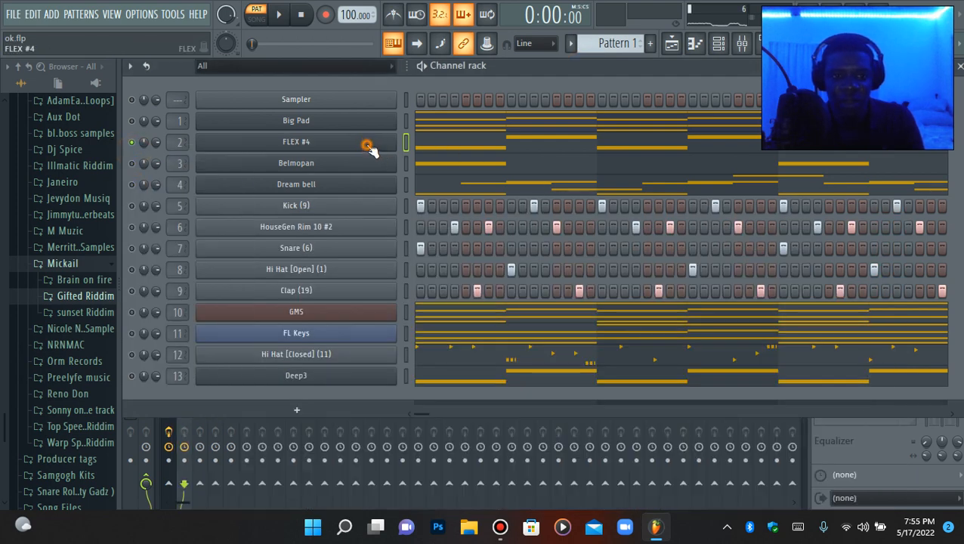
# Audition FLEX #4 on its own, unmute Big Pad, and play the two channels together.
pyautogui.press('space')
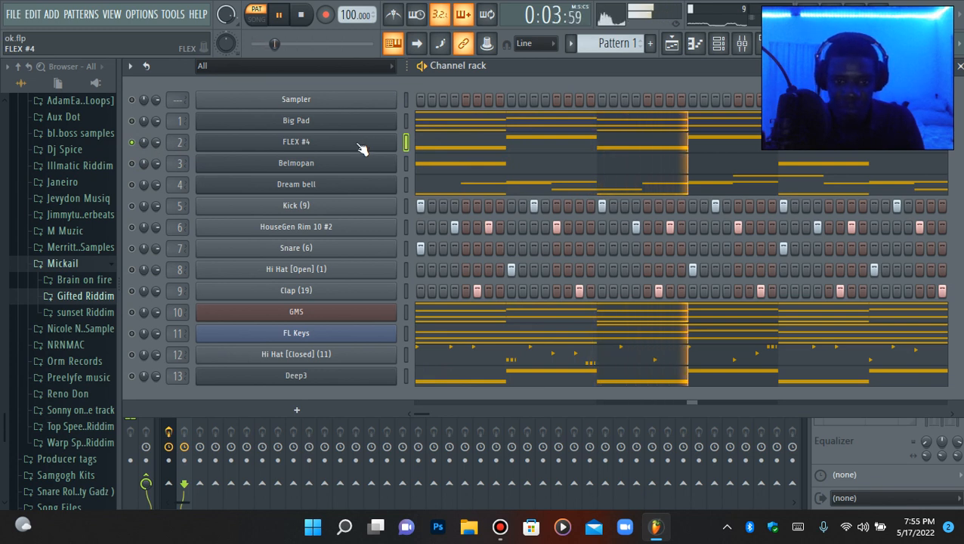
pyautogui.press('space')
pyautogui.click(133, 122)
pyautogui.press('space')
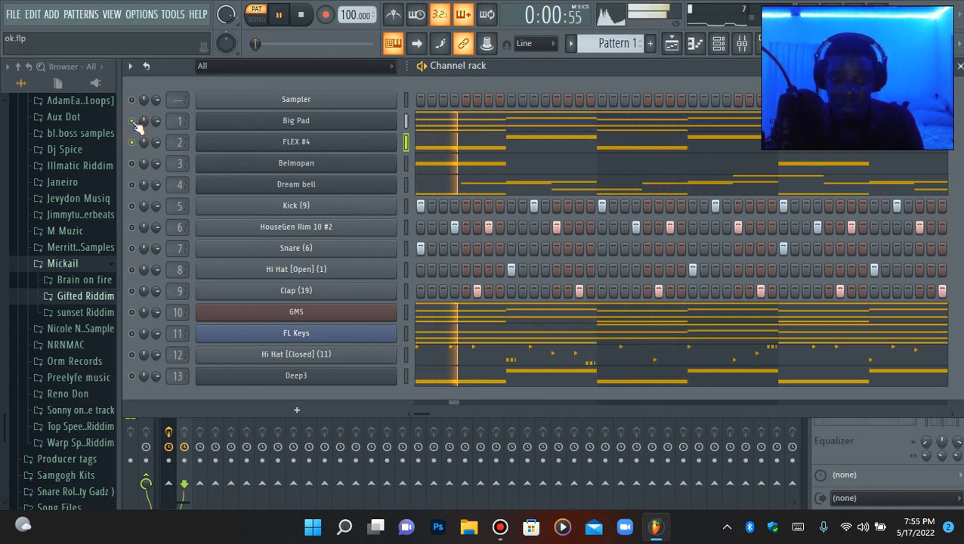
pyautogui.press('space')
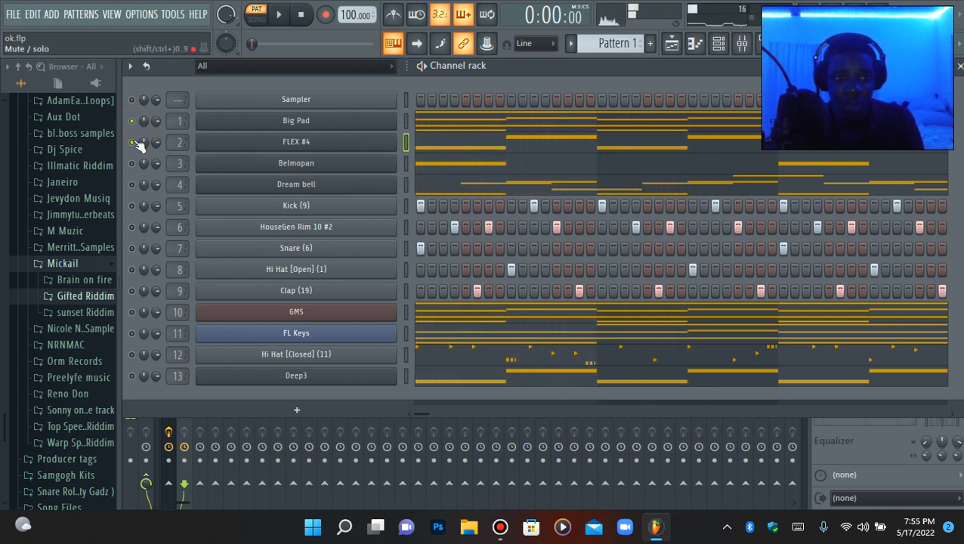
# Unmute all channels to hear the full beat, return to only Big Pad and FLEX #4, and stop playback.
pyautogui.rightClick(133, 124)
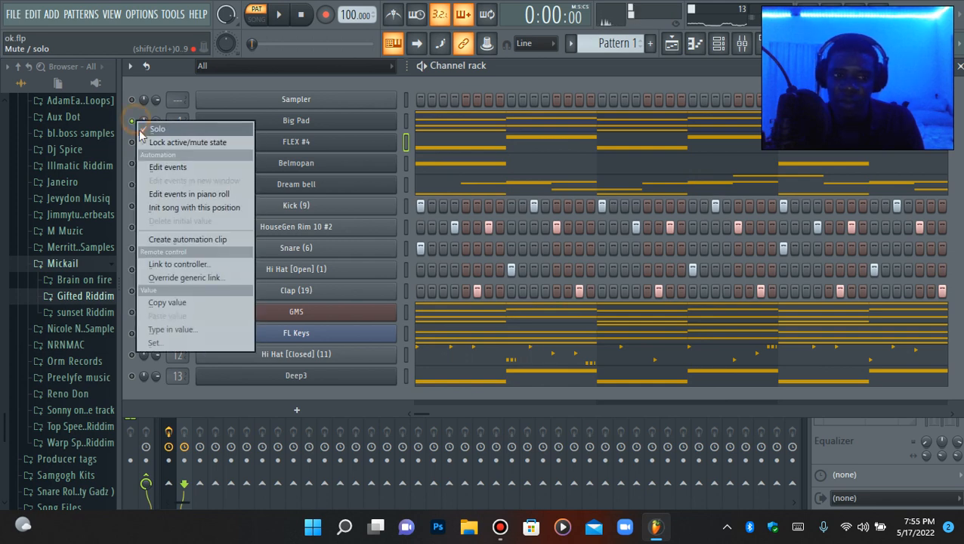
pyautogui.press('space')
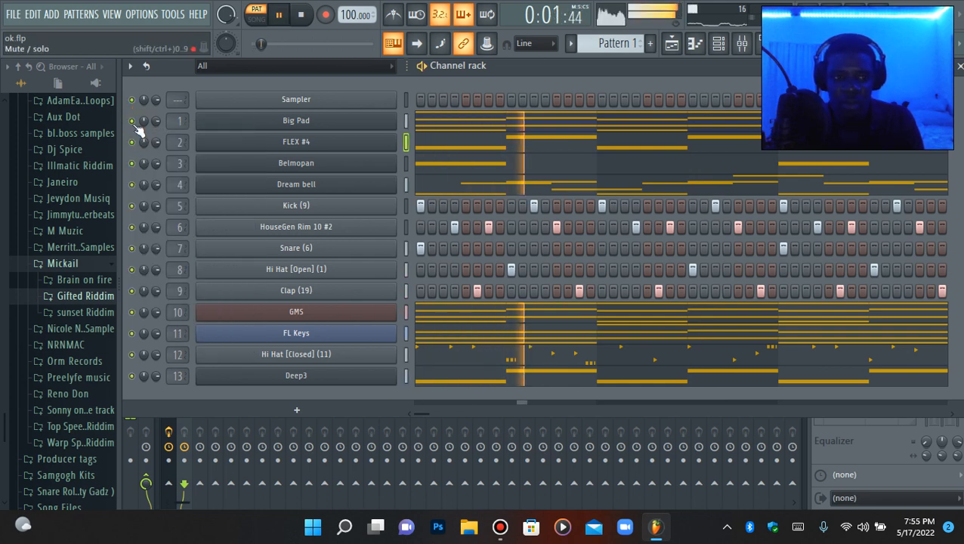
pyautogui.rightClick(133, 125)
pyautogui.press('space')
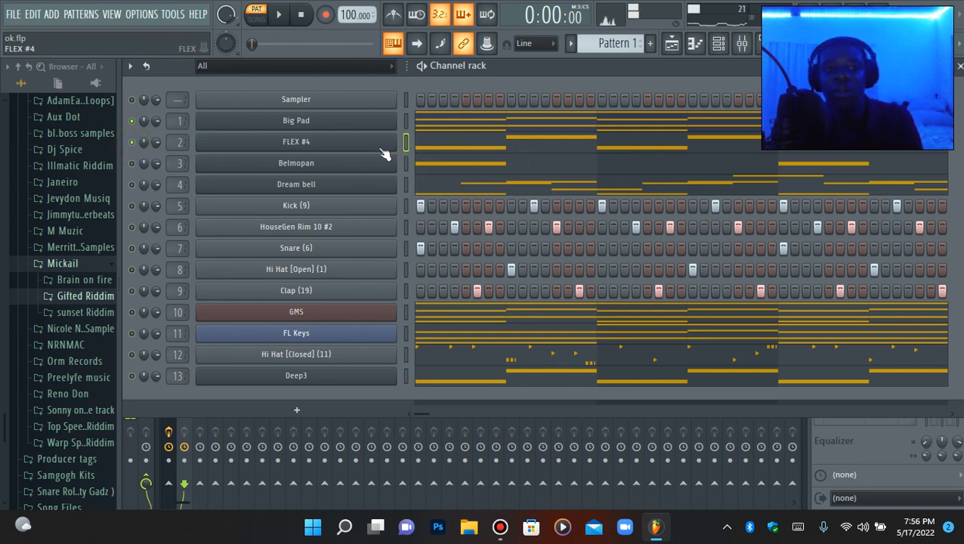
# Lower Insert 2's volume fader below Big Pad's level in the mixer while the beat plays.
pyautogui.click(744, 43)
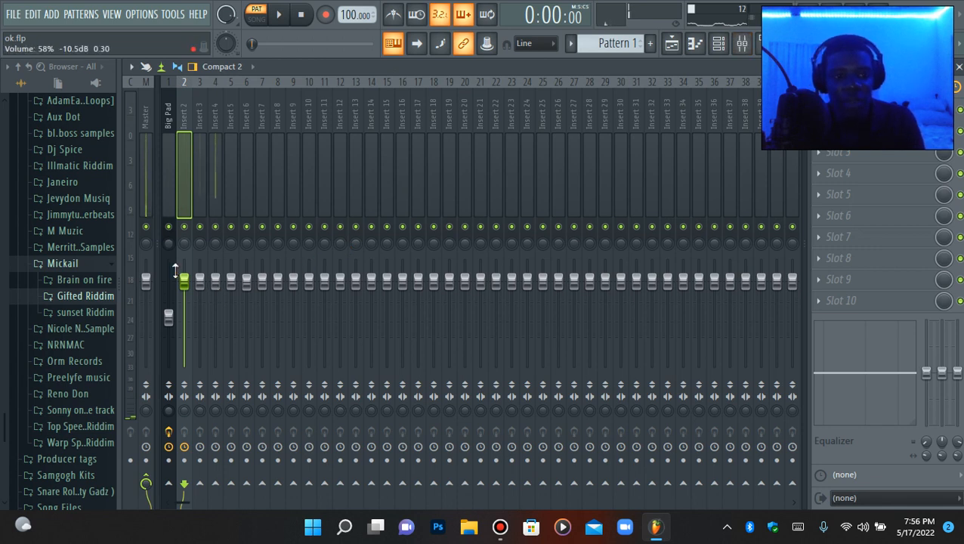
pyautogui.press('space')
pyautogui.moveTo(182, 308); pyautogui.dragTo(189, 341)
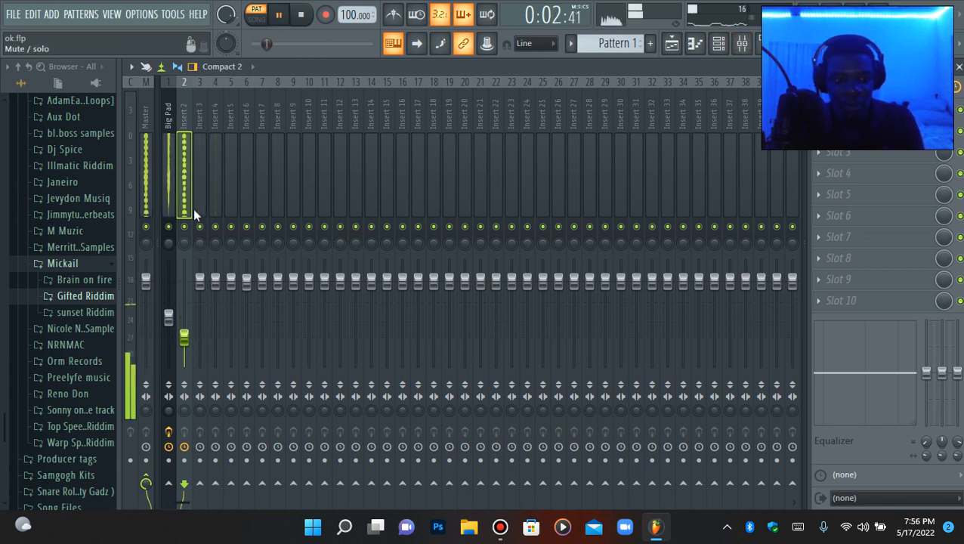
# Load Fruity Parametric EQ 2 into Insert 2's first effect slot, enlarge its window, and stop playback.
pyautogui.click(846, 109)
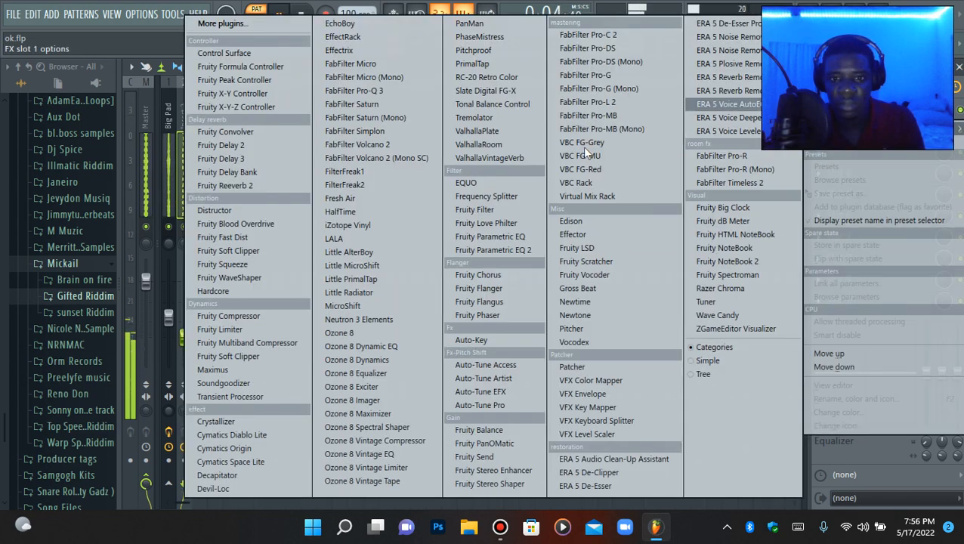
pyautogui.click(497, 252)
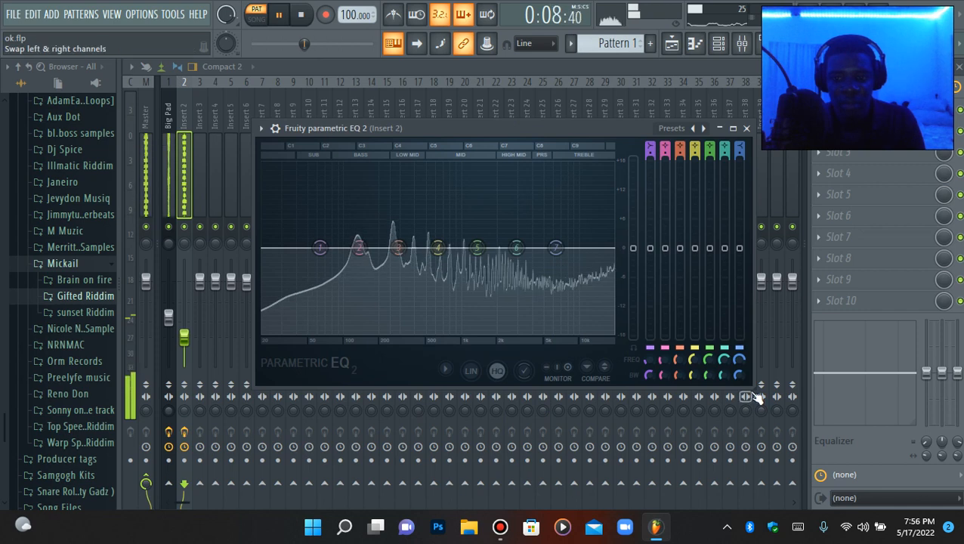
pyautogui.moveTo(752, 387); pyautogui.dragTo(836, 471)
pyautogui.press('space')
# Cut Insert 2's low end with EQ band 1 at -18.0 dB and about 439 Hz, adjusting it during playback.
pyautogui.moveTo(333, 290); pyautogui.dragTo(469, 425)
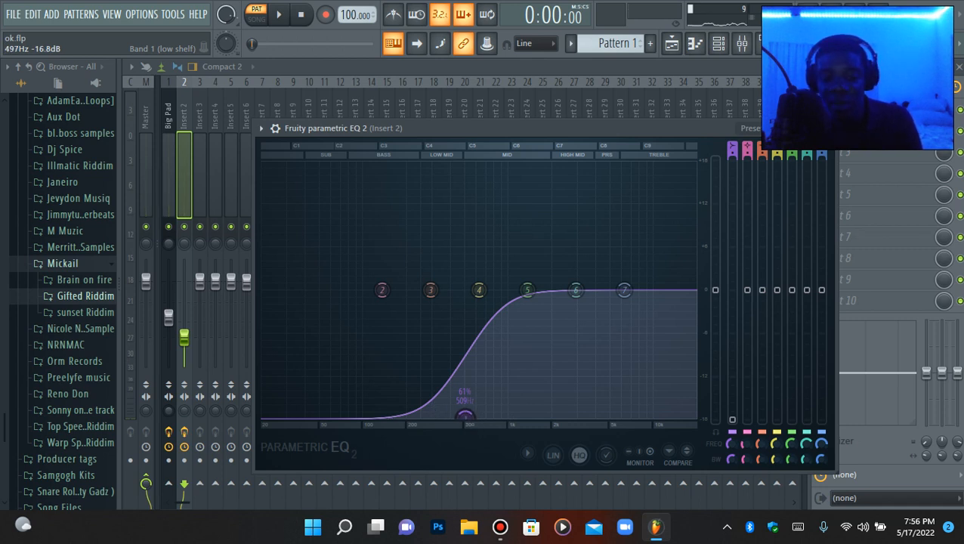
pyautogui.press('space')
pyautogui.moveTo(465, 416); pyautogui.dragTo(455, 416)
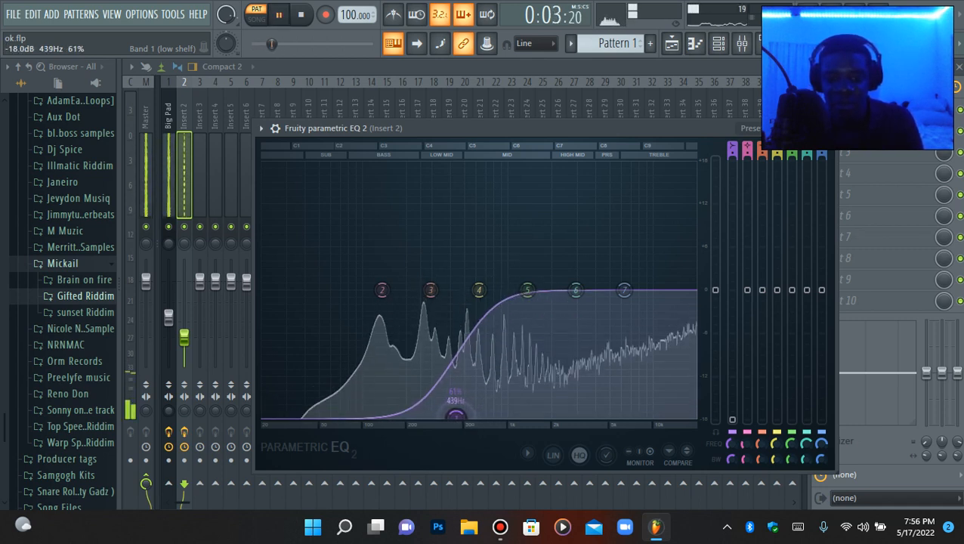
# Delete FLEX #4's notes after bar 4 in the piano roll and duplicate the remaining four bars to fill eight.
pyautogui.click(820, 132)
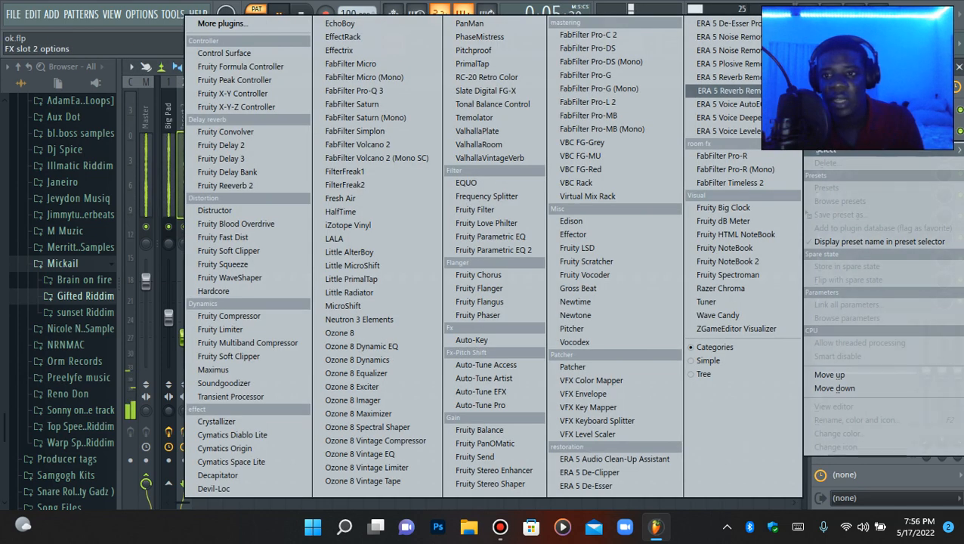
pyautogui.click(765, 91)
pyautogui.click(696, 47)
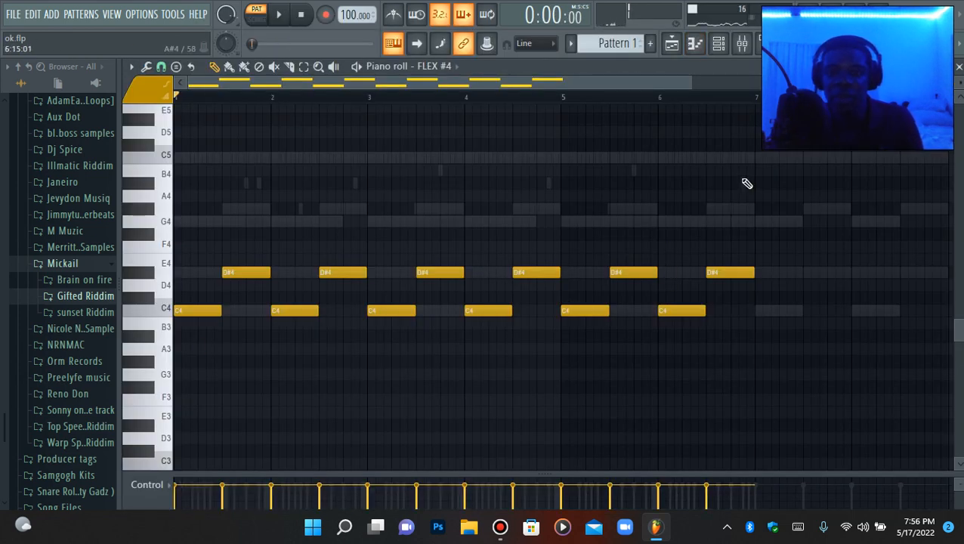
pyautogui.moveTo(751, 229)
pyautogui.mouseDown()
pyautogui.moveTo(566, 379)
pyautogui.moveTo(636, 278)
pyautogui.mouseUp()
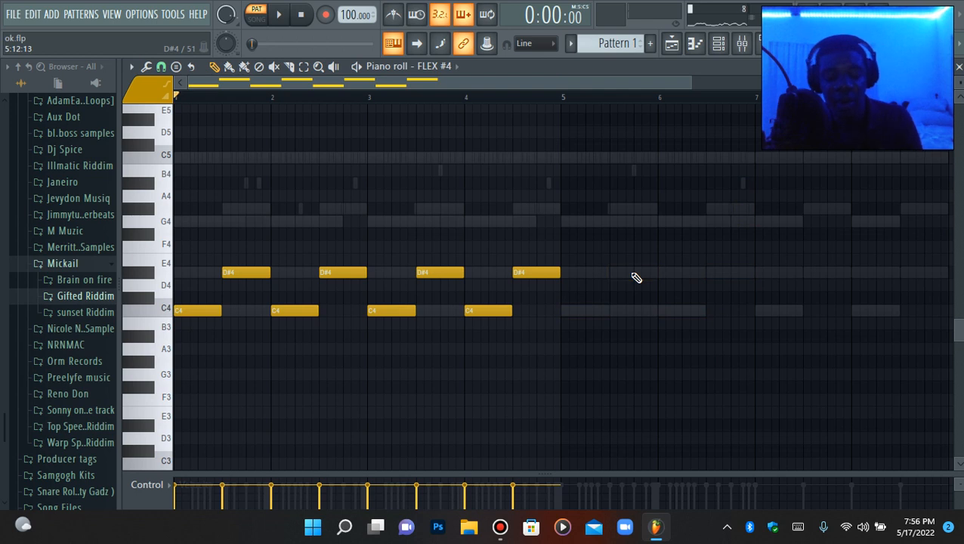
pyautogui.hotkey('ctrl', 'b')
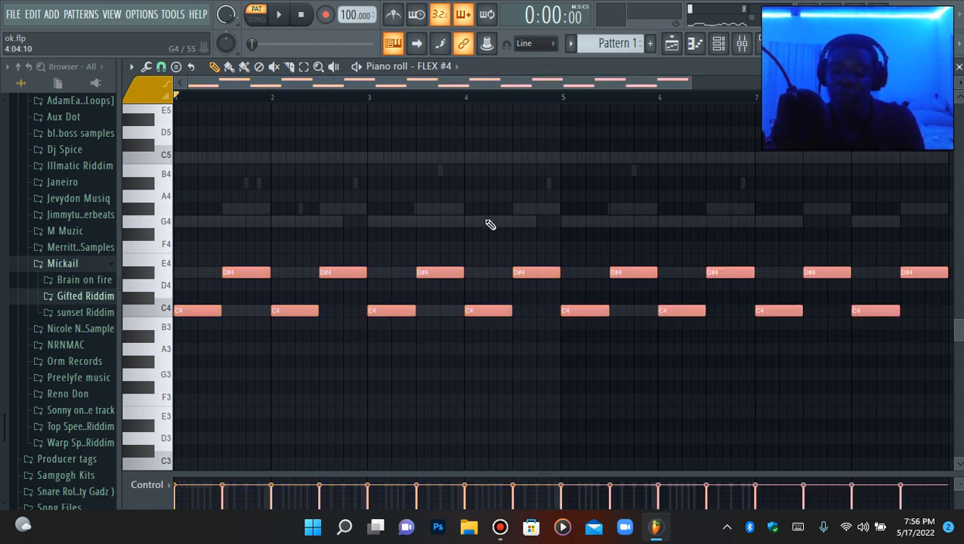
# Transpose all FLEX #4 notes up one octave to C5 and D#5 and play the pattern.
pyautogui.hotkey('ctrl', 'Up')
pyautogui.press('space')
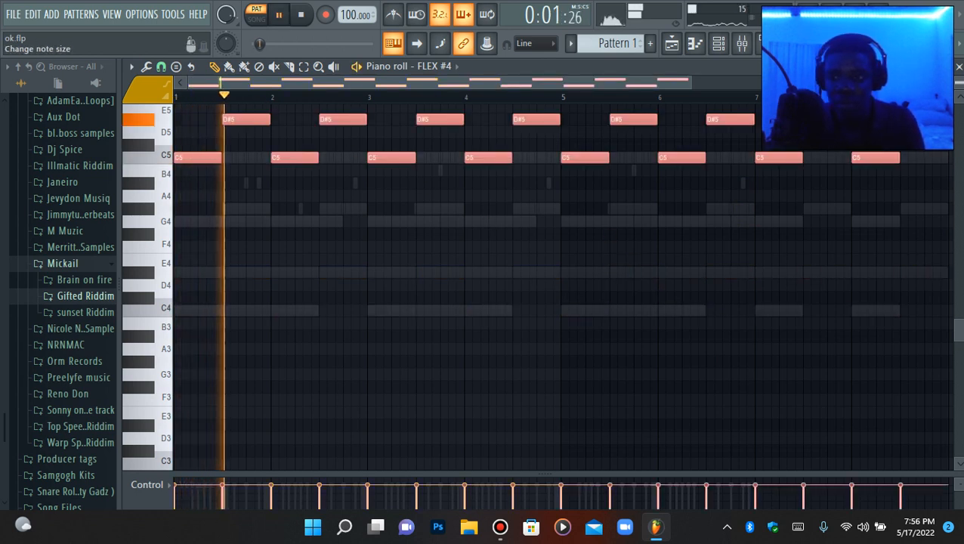
pyautogui.scroll(-1, 960, 82)
pyautogui.scroll(2, 937, 136)
pyautogui.scroll(-1, 960, 82)
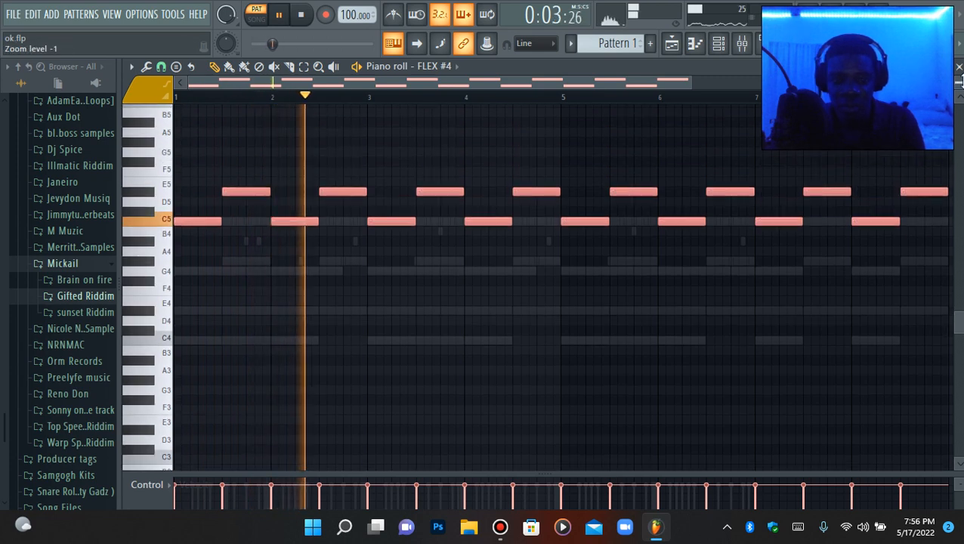
# Return to the mixer, stop playback, and load HalfTime into Insert 2's second effect slot.
pyautogui.click(742, 43)
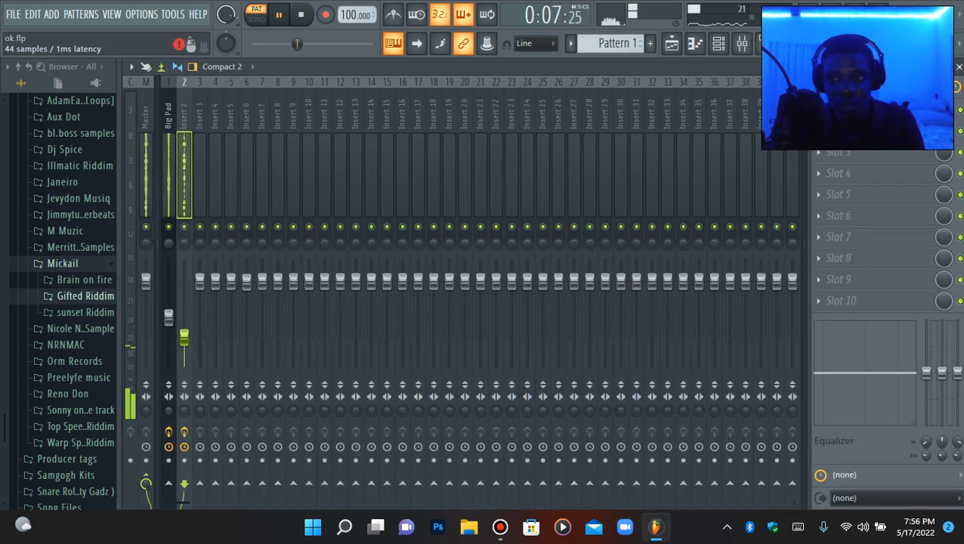
pyautogui.press('space')
pyautogui.click(842, 108)
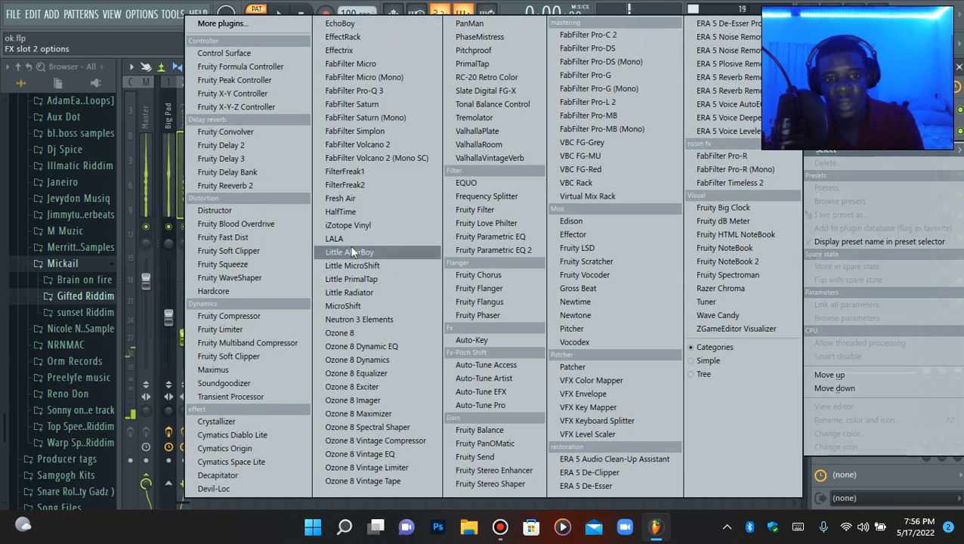
pyautogui.click(343, 213)
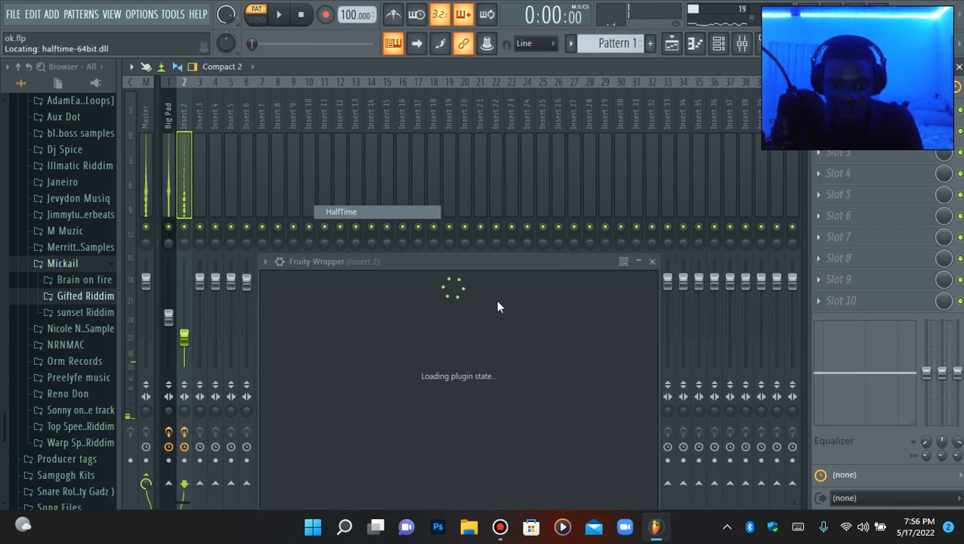
# Audition HalfTime with a 2 Bars loop on Insert 2 and delete the plugin from the second effect slot.
pyautogui.click(575, 207)
pyautogui.press('space')
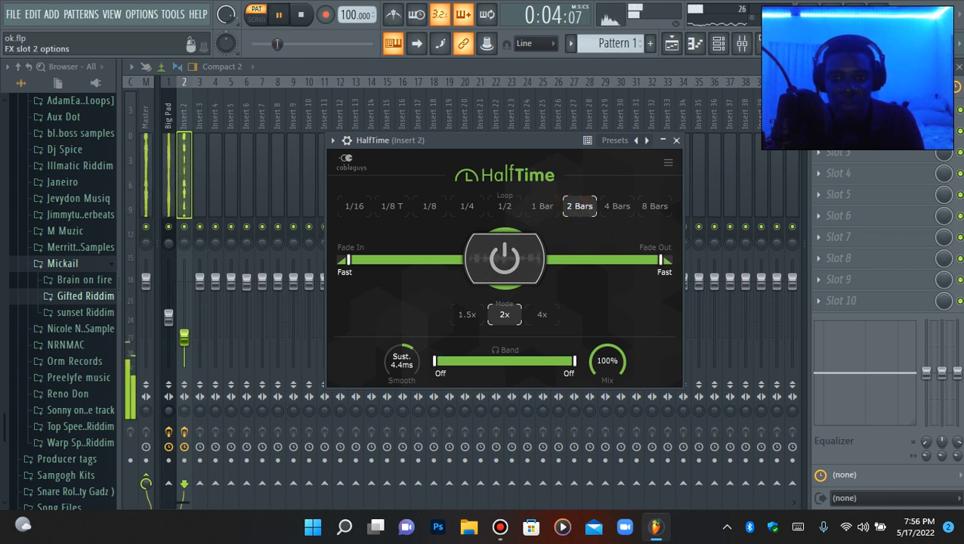
pyautogui.press('space')
pyautogui.click(819, 131)
pyautogui.click(827, 163)
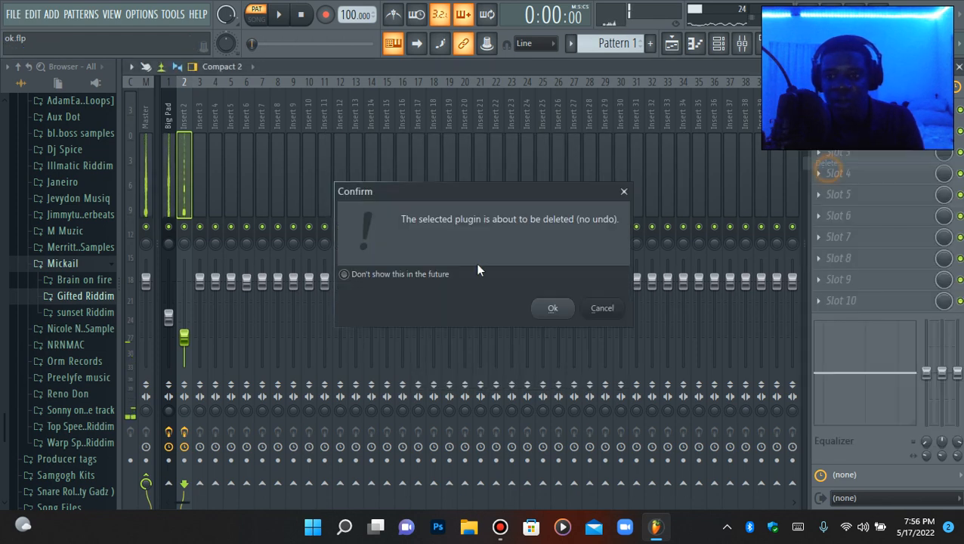
pyautogui.click(552, 309)
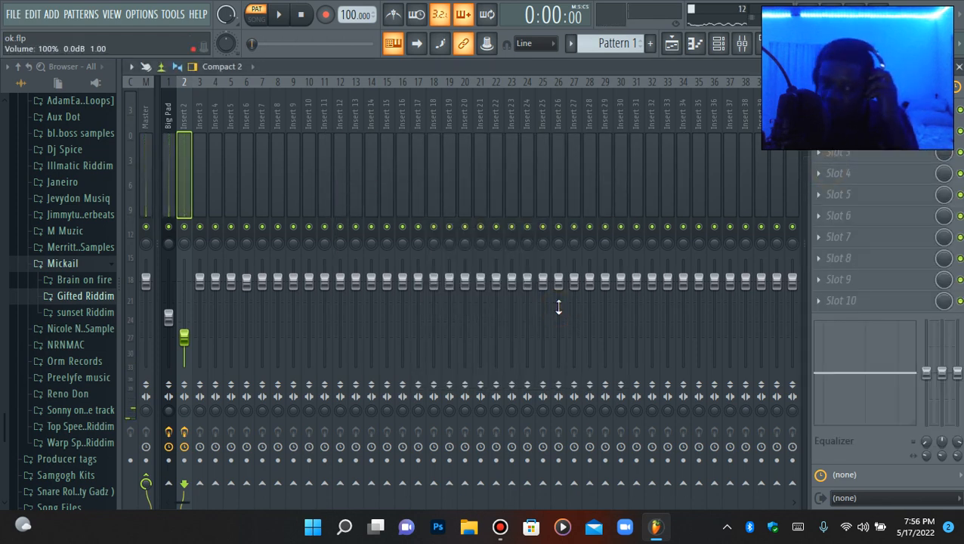
# Load Fruity Reeverb 2 into Insert 2's second effect slot and raise its wet level to 81% during playback.
pyautogui.click(831, 132)
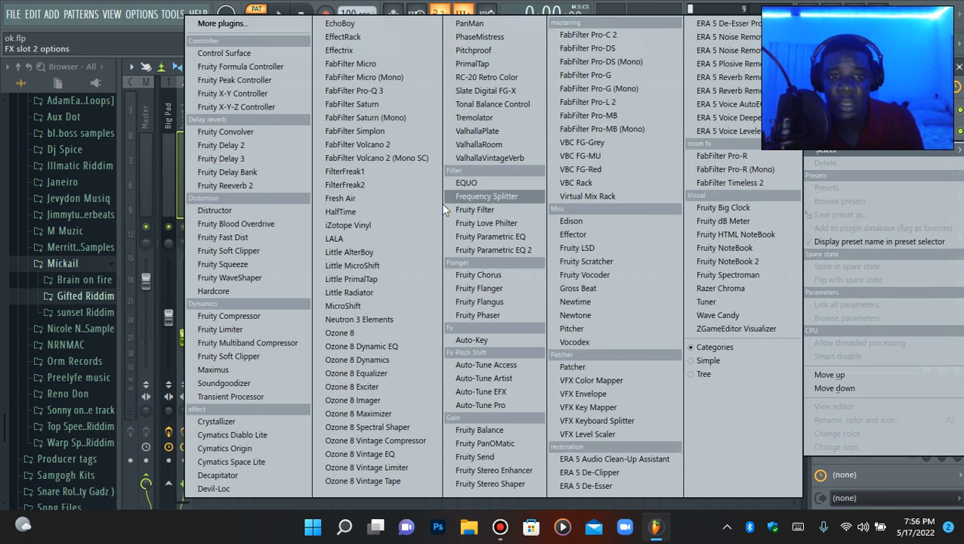
pyautogui.click(258, 186)
pyautogui.press('space')
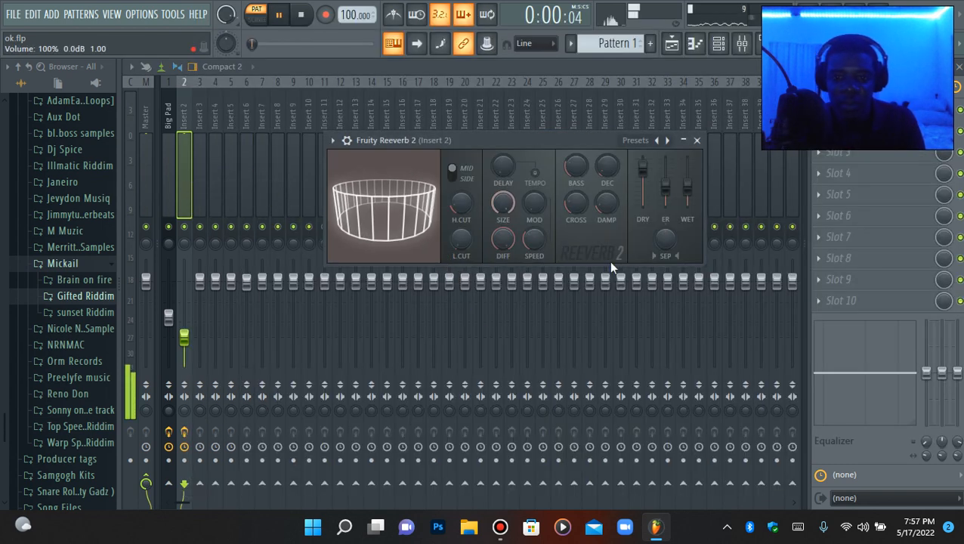
pyautogui.moveTo(570, 148); pyautogui.dragTo(591, 192)
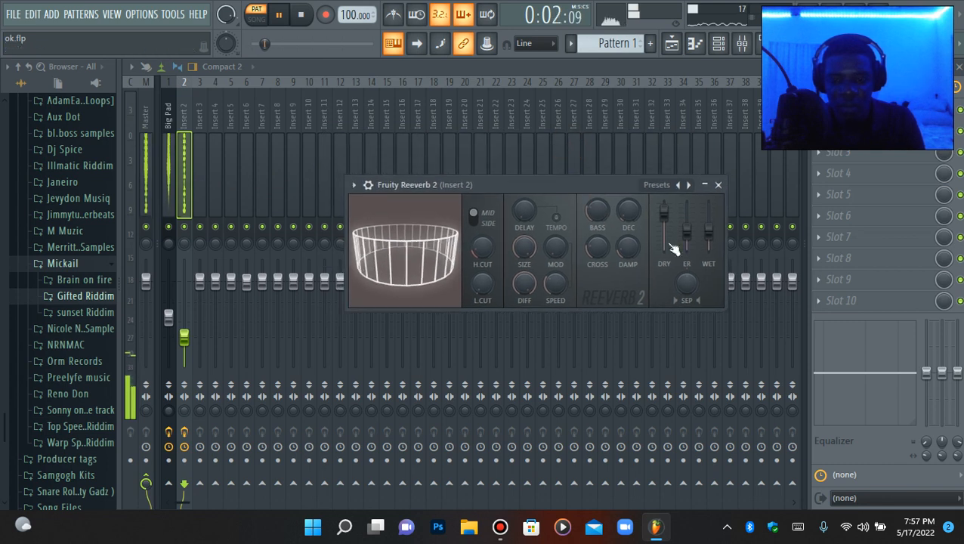
pyautogui.scroll(5, 718, 242)
pyautogui.scroll(-4, 718, 242)
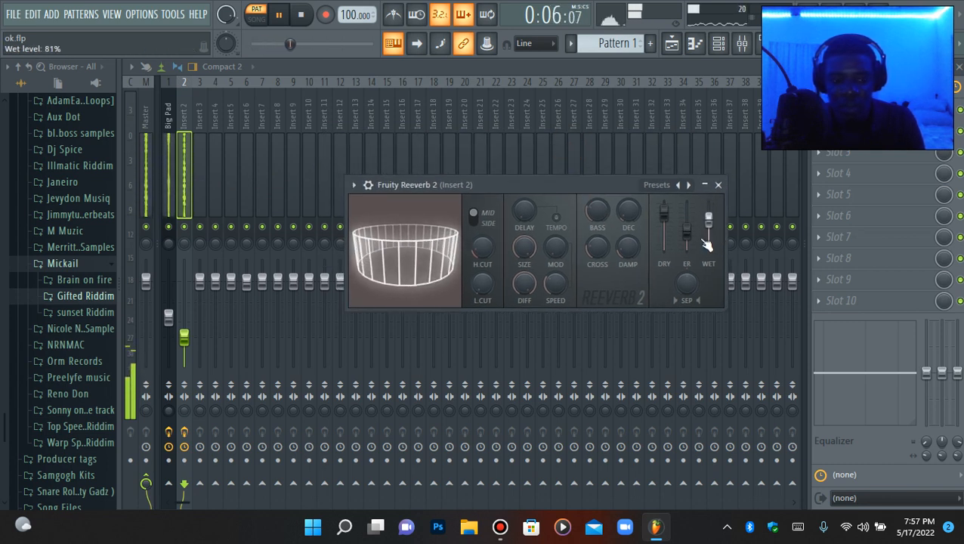
pyautogui.click(857, 131)
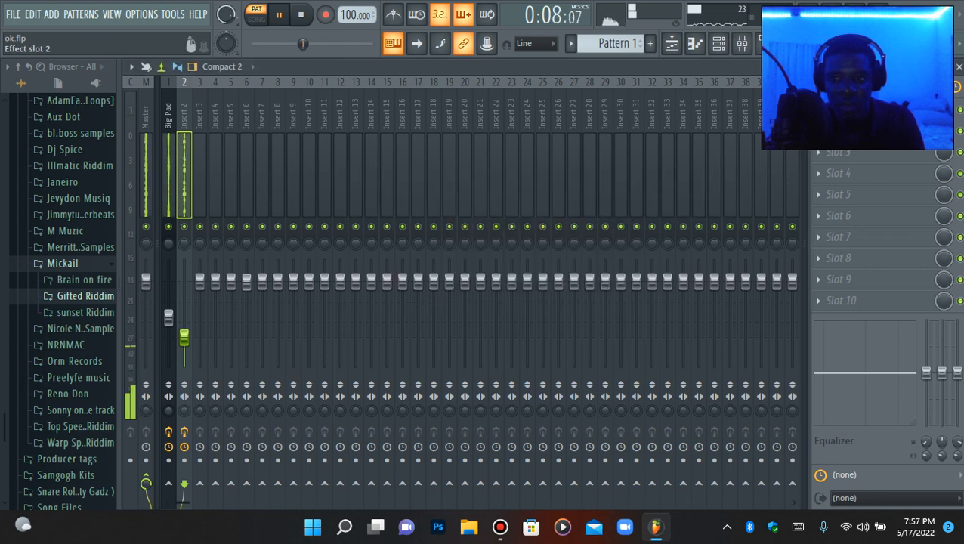
# Load Fruity Phaser into Insert 2's third effect slot and audition it with its default settings.
pyautogui.click(852, 157)
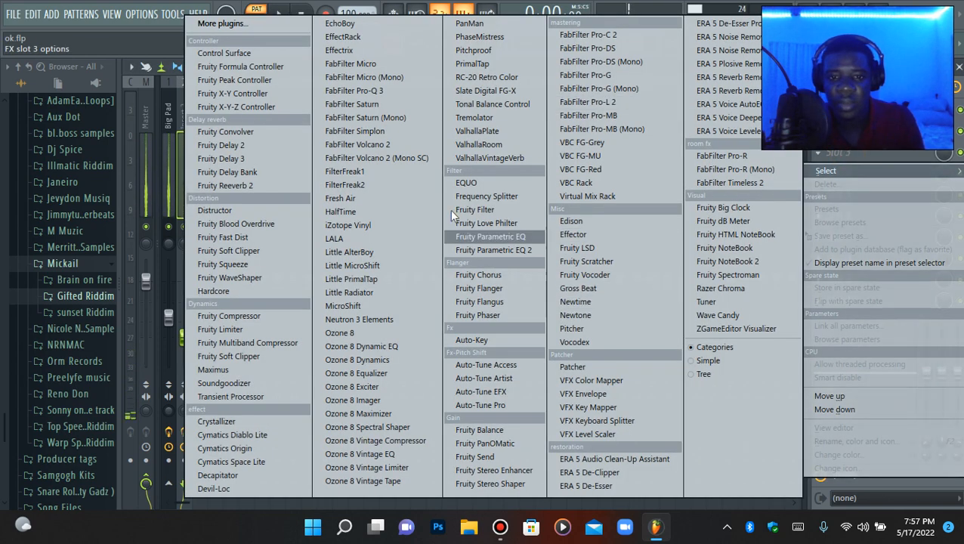
pyautogui.click(514, 315)
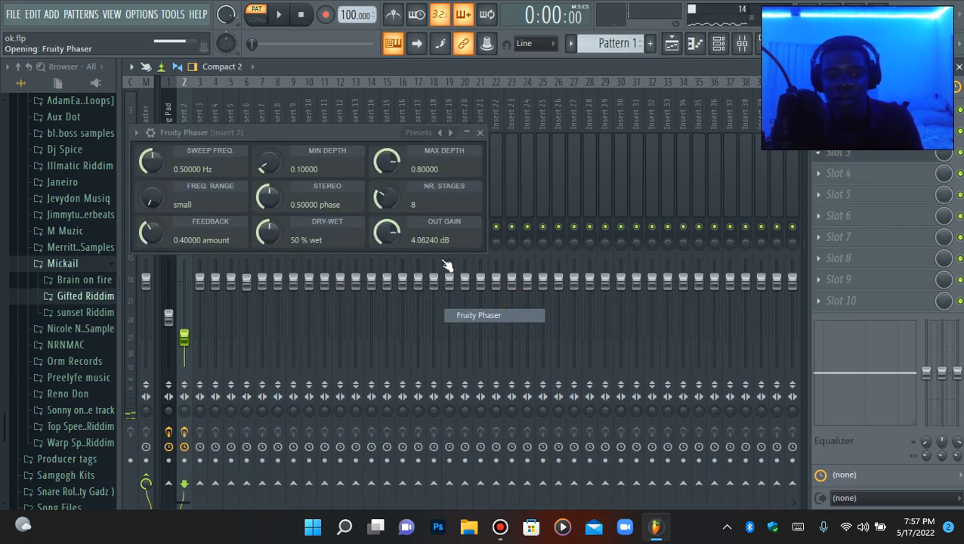
pyautogui.moveTo(339, 134); pyautogui.dragTo(574, 197)
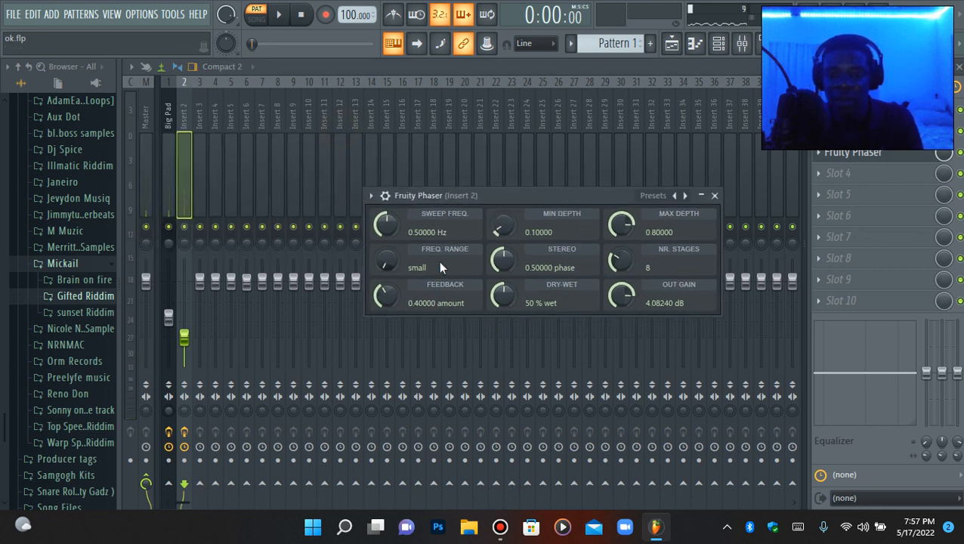
pyautogui.click(869, 157)
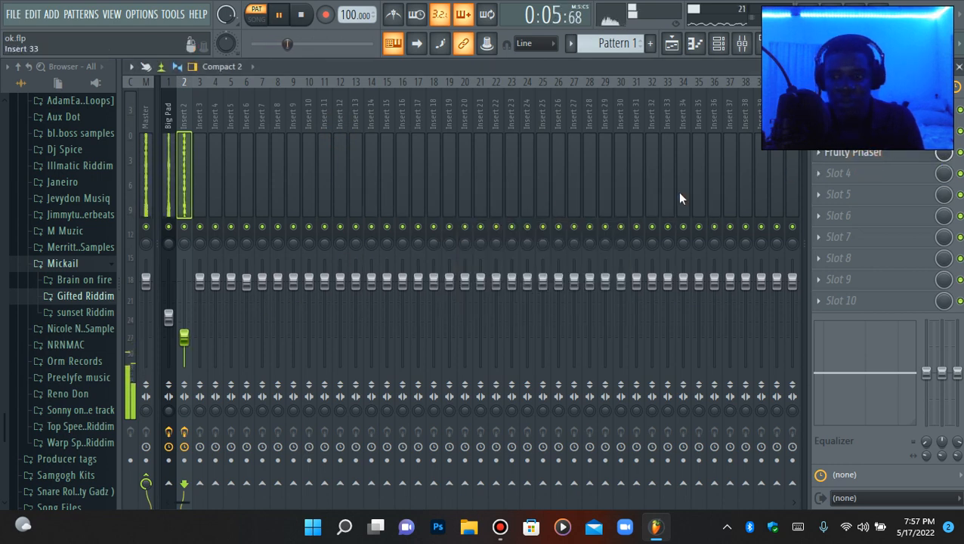
pyautogui.click(875, 154)
pyautogui.click(873, 155)
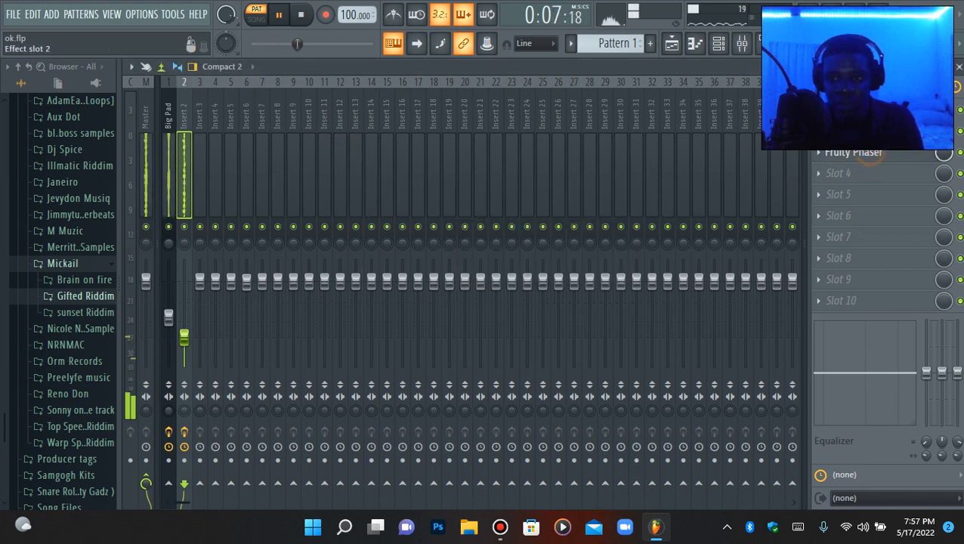
# Stop playback, unmute Belmopan in the channel rack, and look at its Sytrus settings.
pyautogui.click(718, 43)
pyautogui.press('space')
pyautogui.click(132, 164)
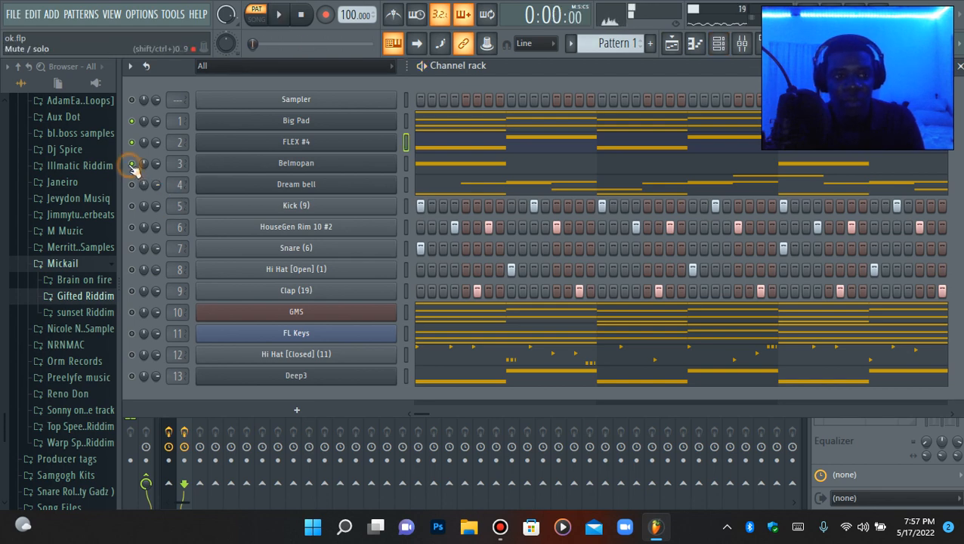
pyautogui.click(310, 173)
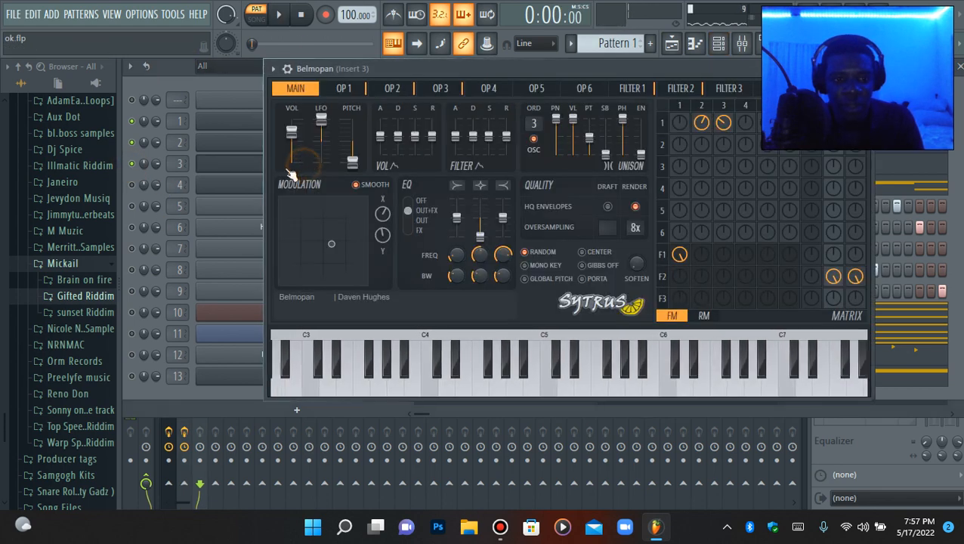
pyautogui.click(260, 169)
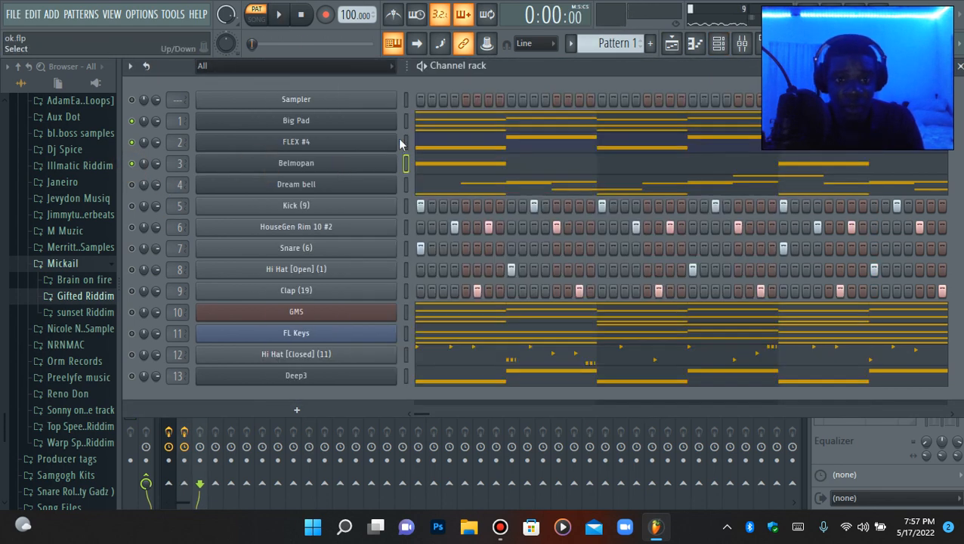
# Select the FLEX #4 channel and name mixer track Insert 2 after it.
pyautogui.click(310, 148)
pyautogui.click(270, 145)
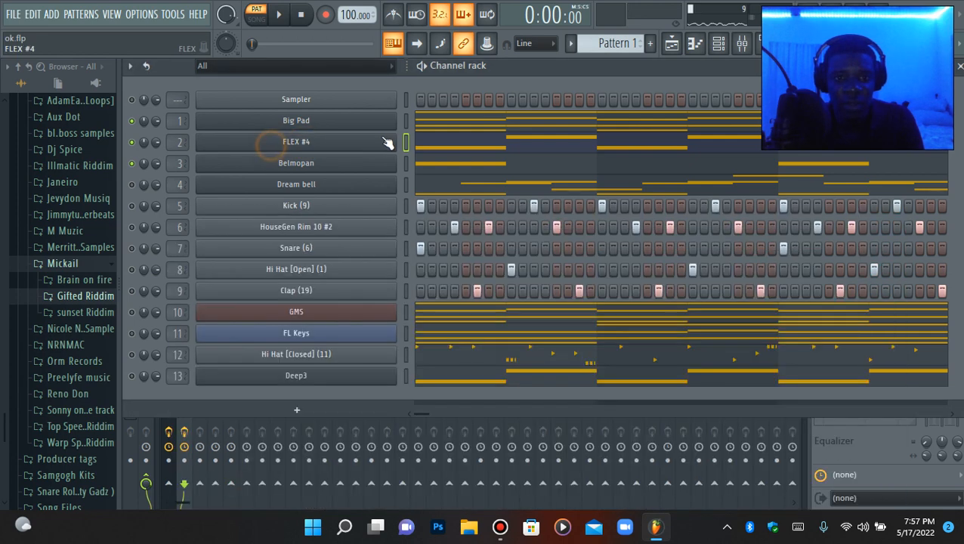
pyautogui.click(743, 45)
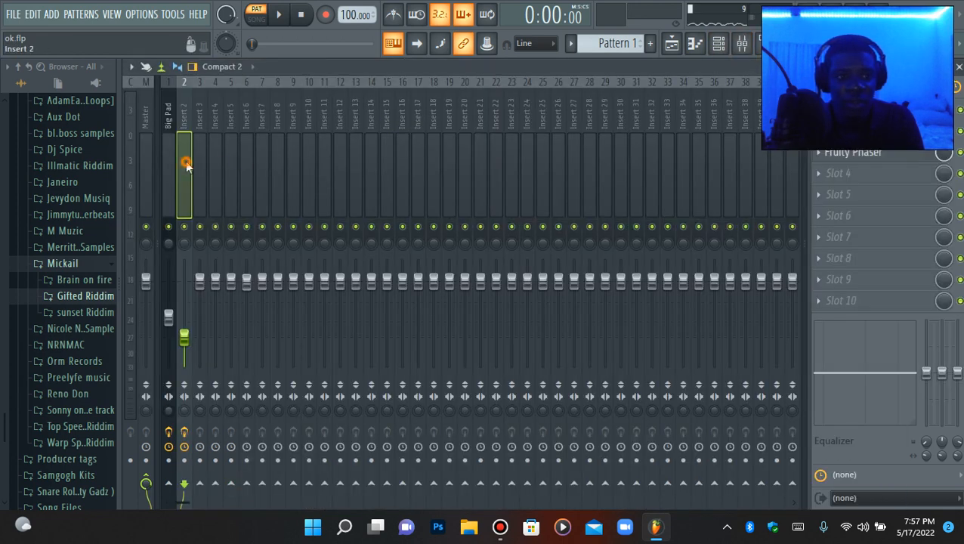
pyautogui.rightClick(186, 165)
pyautogui.moveTo(238, 221)
pyautogui.click(361, 219)
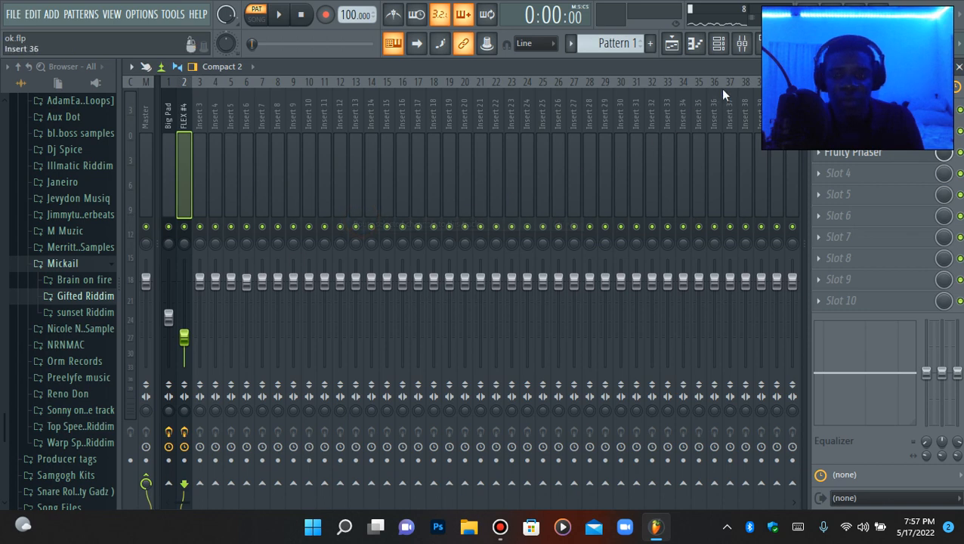
# Solo Belmopan in the channel rack and play it, adding FLEX #4 and Big Pad back during playback.
pyautogui.click(719, 52)
pyautogui.click(275, 164)
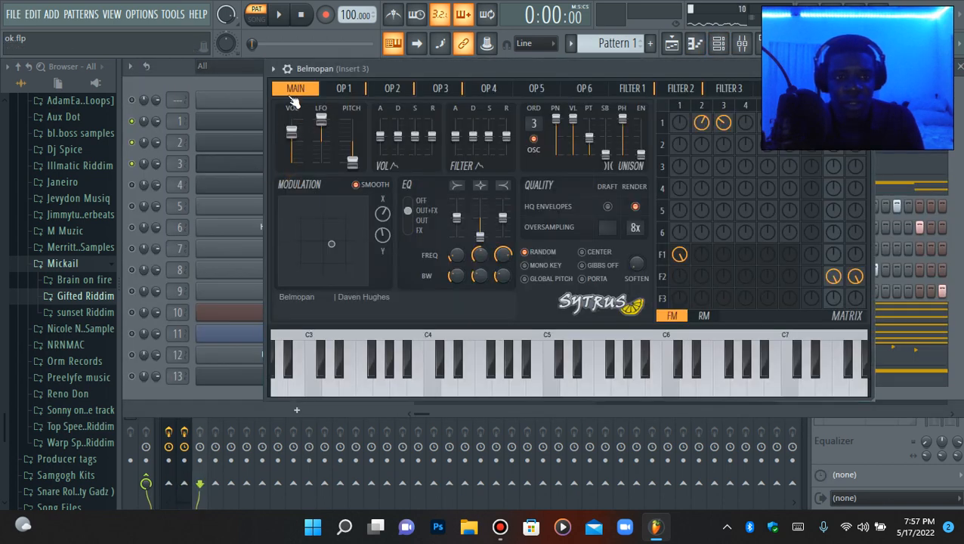
pyautogui.moveTo(453, 73); pyautogui.dragTo(473, 140)
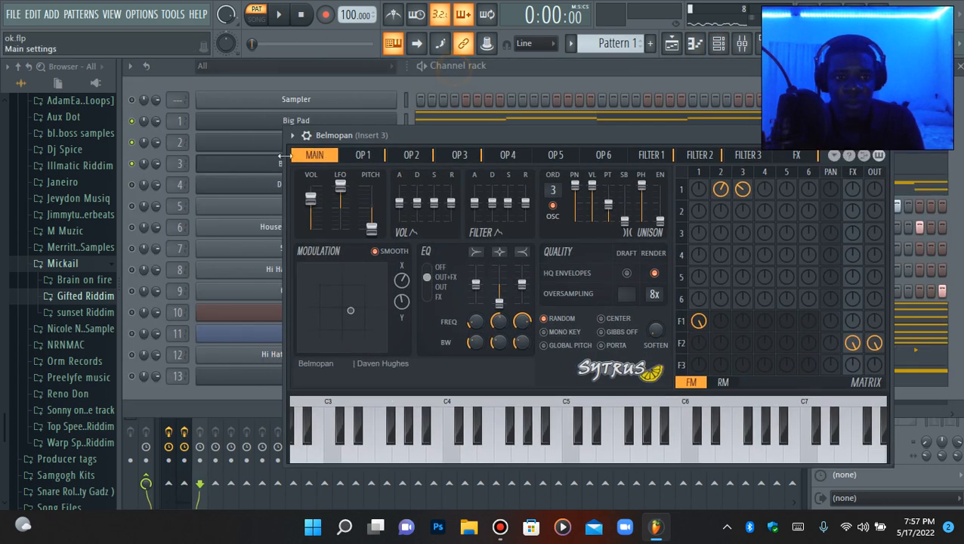
pyautogui.click(238, 164)
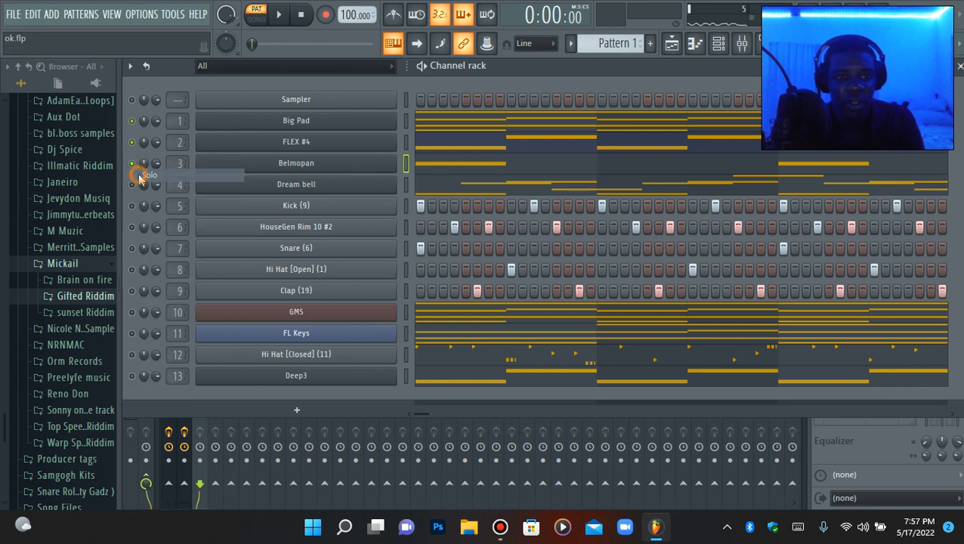
pyautogui.press('space')
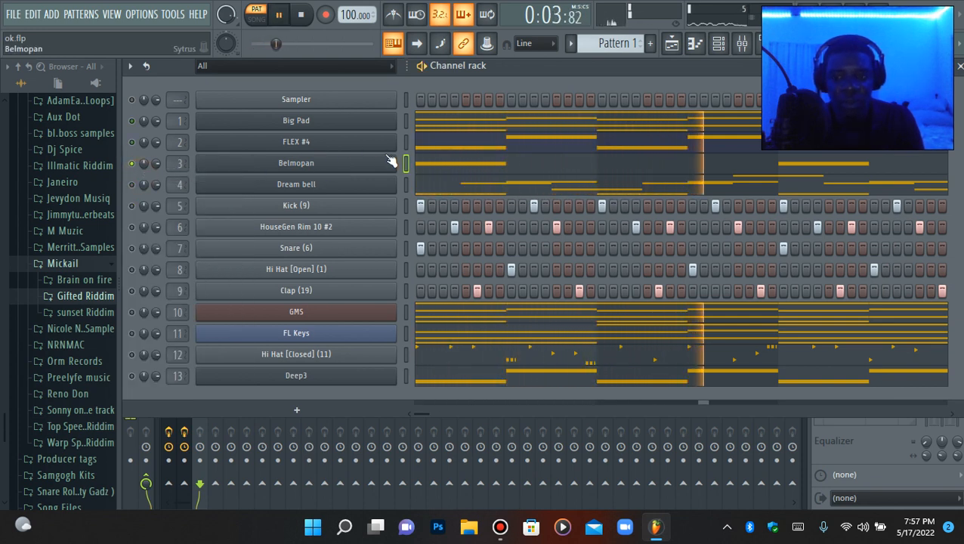
pyautogui.click(132, 142)
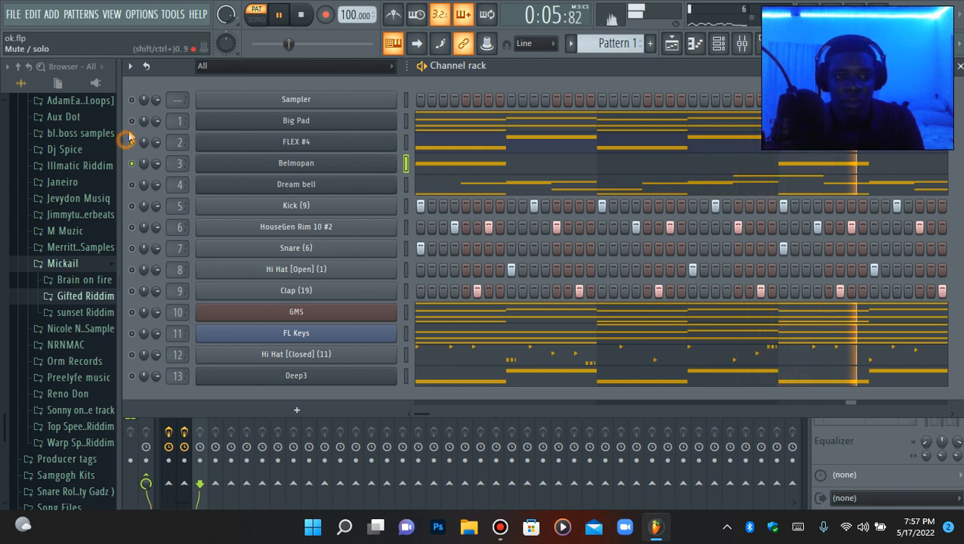
pyautogui.click(132, 121)
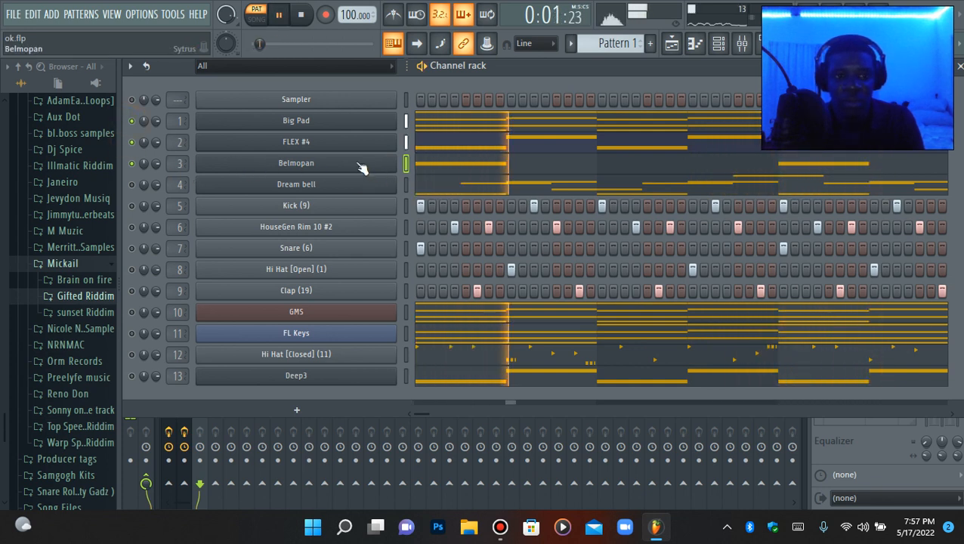
pyautogui.press('space')
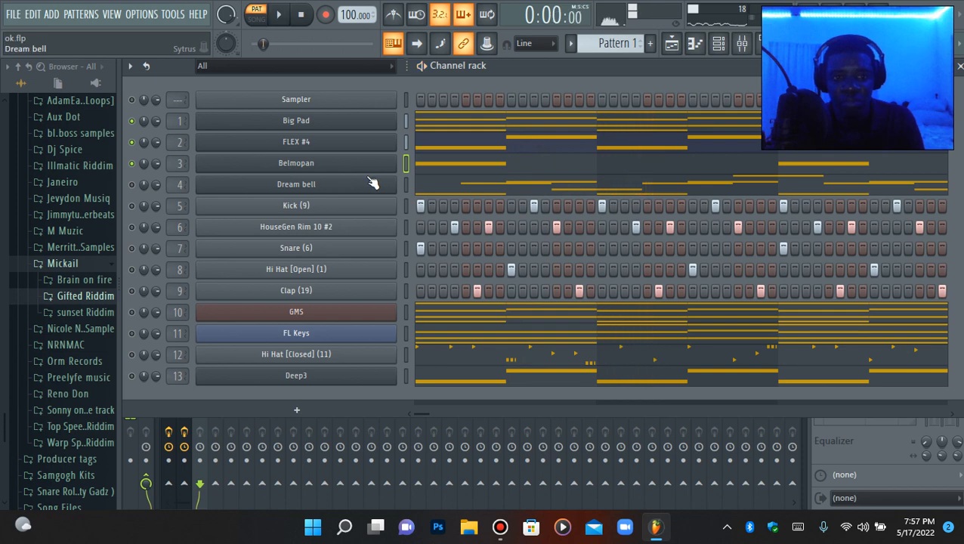
# Lower Insert 3's volume fader during playback and name the mixer track Belmopan after its channel.
pyautogui.click(745, 47)
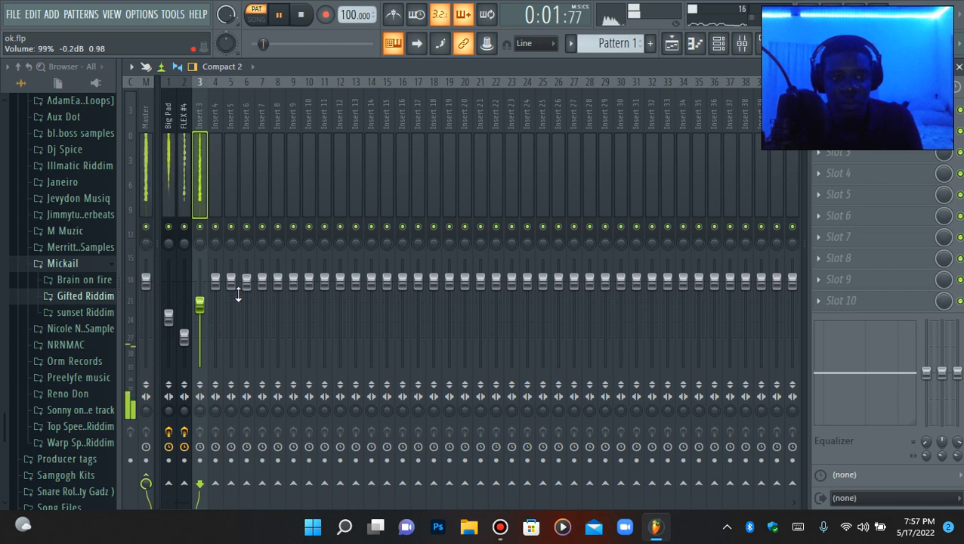
pyautogui.click(721, 47)
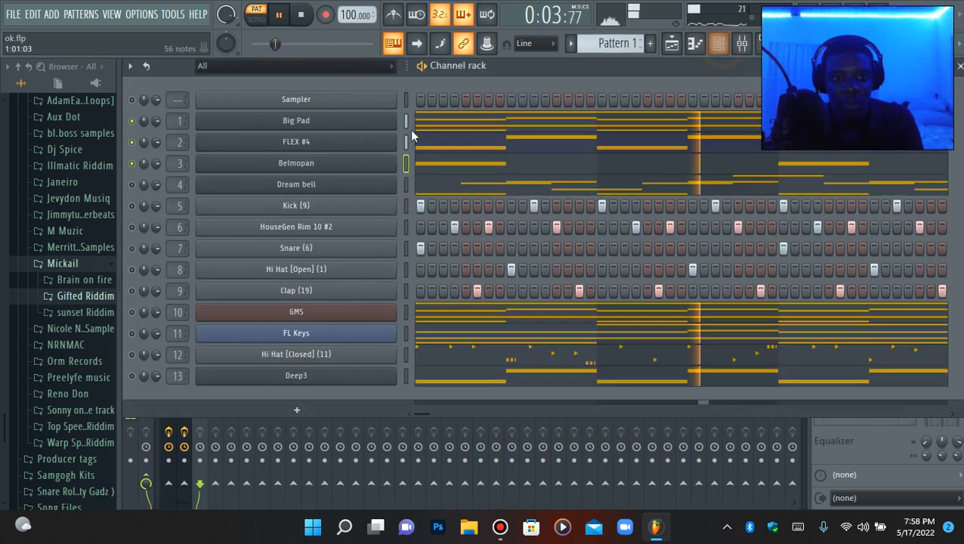
pyautogui.click(743, 47)
pyautogui.rightClick(196, 181)
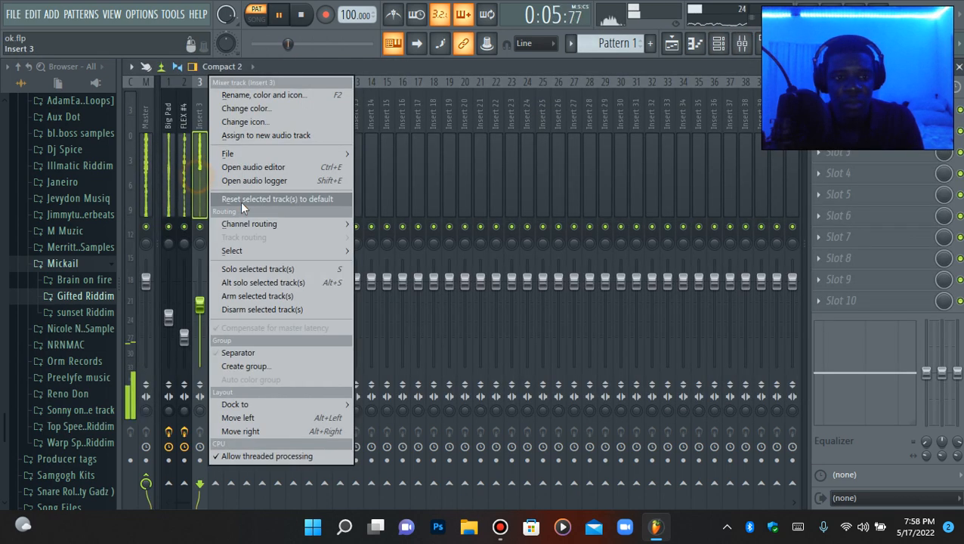
pyautogui.moveTo(333, 222)
pyautogui.click(363, 222)
# Load Fruity Parametric EQ 2 into the Belmopan track's second effect slot.
pyautogui.click(824, 151)
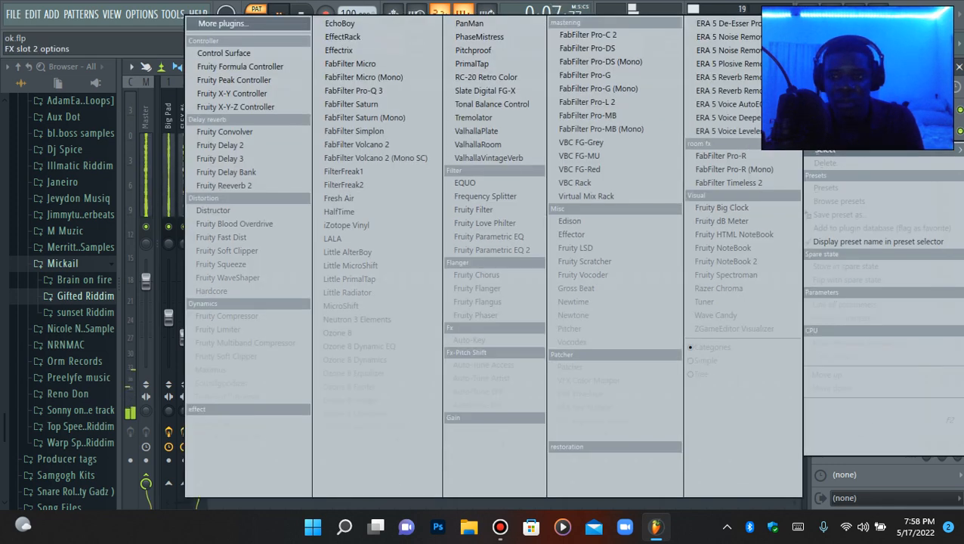
pyautogui.click(556, 243)
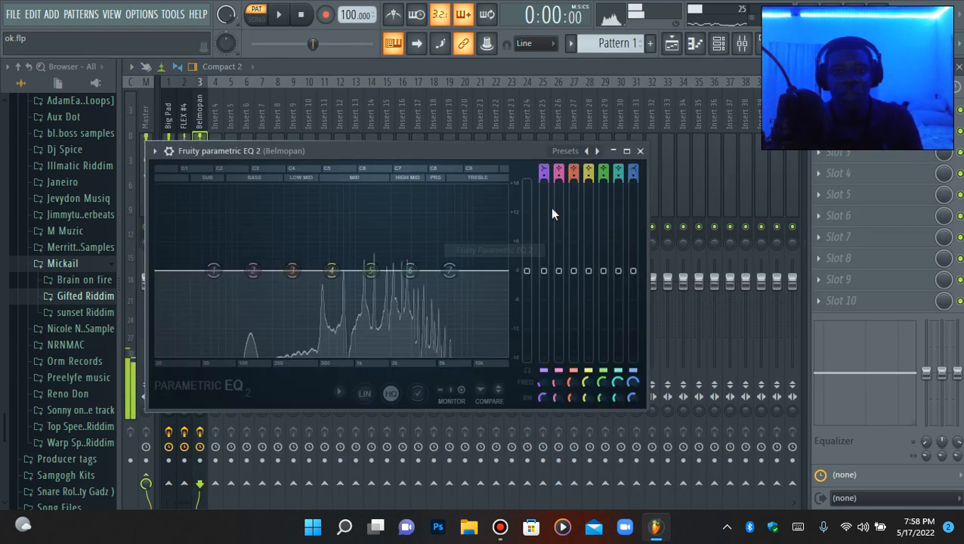
pyautogui.moveTo(489, 148); pyautogui.dragTo(639, 132)
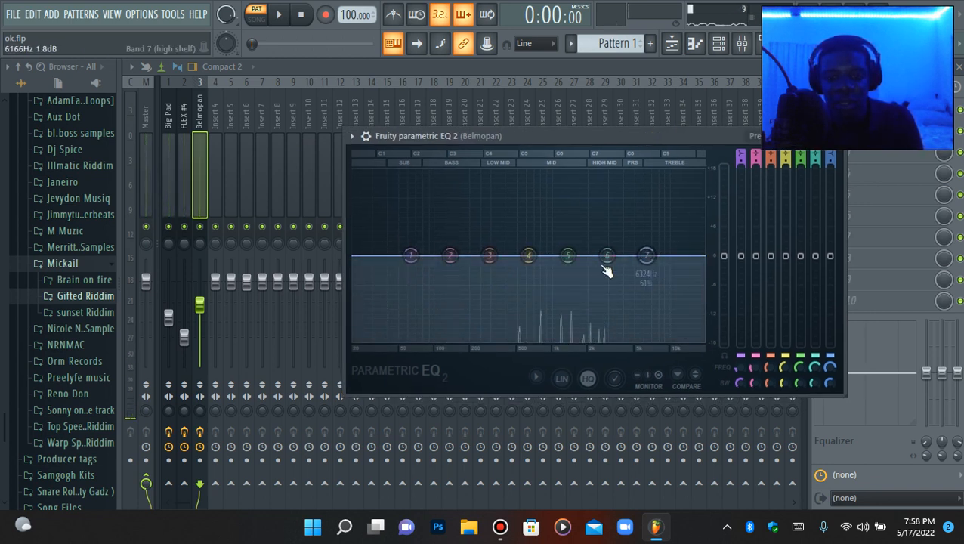
# Set Belmopan's EQ band 4 to 1002 Hz with 24% bandwidth and cut it by about 5 dB during playback.
pyautogui.moveTo(528, 257); pyautogui.dragTo(554, 201)
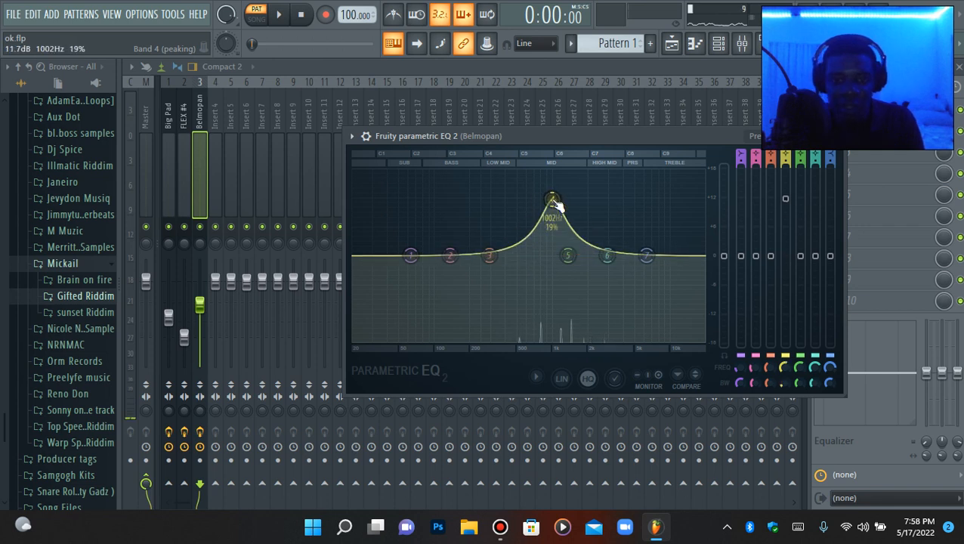
pyautogui.press('space')
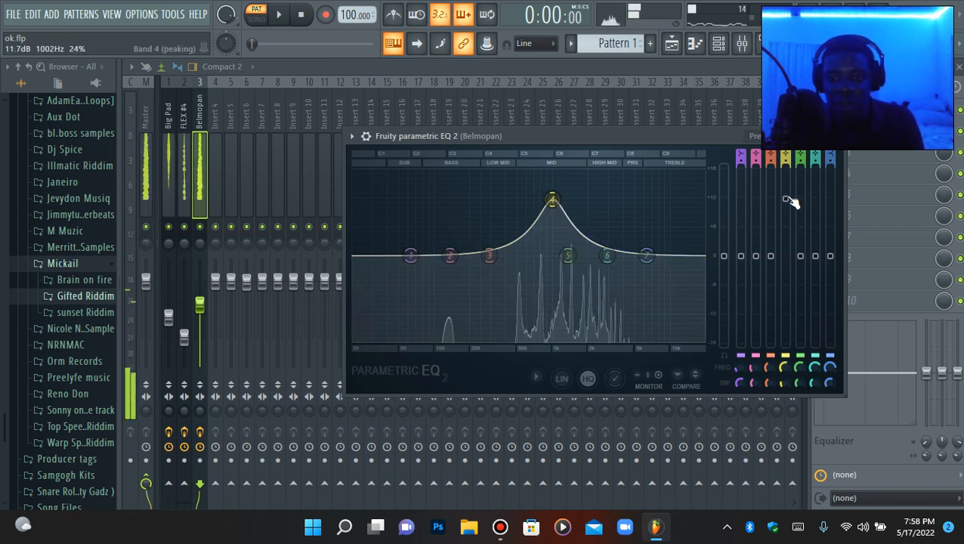
pyautogui.moveTo(785, 199); pyautogui.dragTo(786, 280)
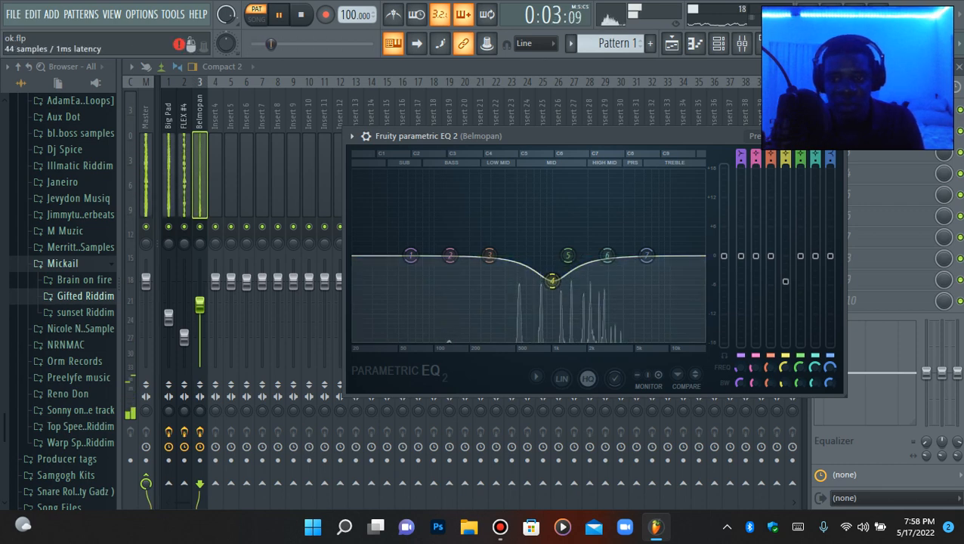
# Close Belmopan's EQ and pan the FLEX #4 mixer track about 24% left, checking it during playback.
pyautogui.click(868, 139)
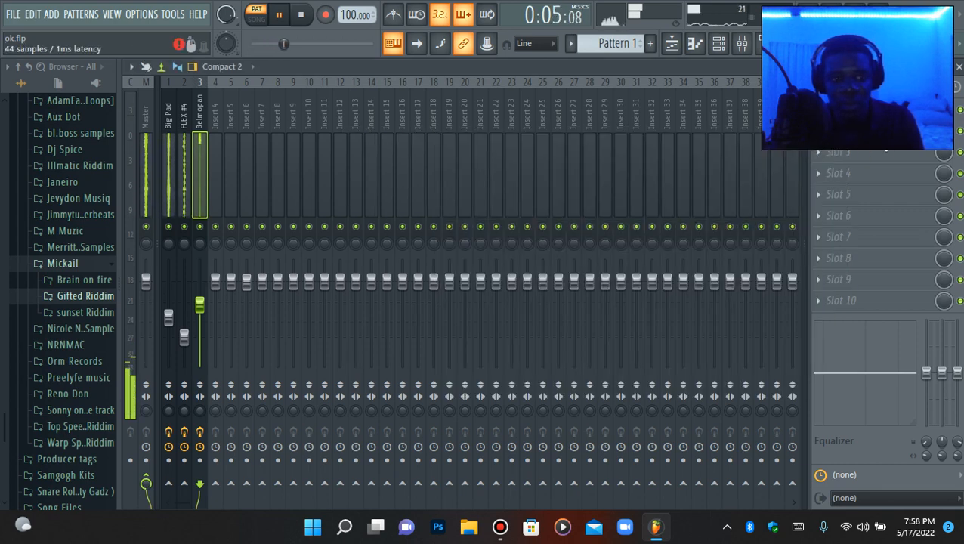
pyautogui.press('space')
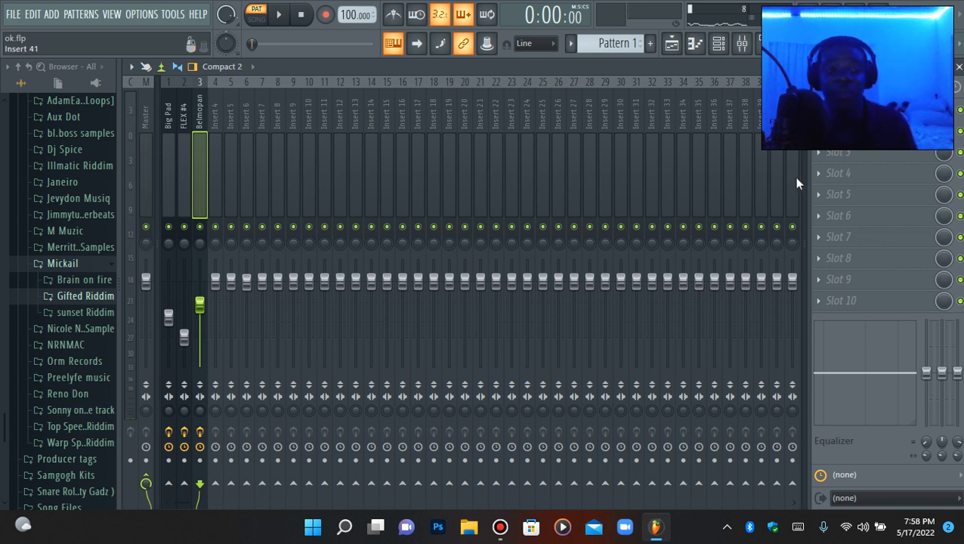
pyautogui.click(729, 43)
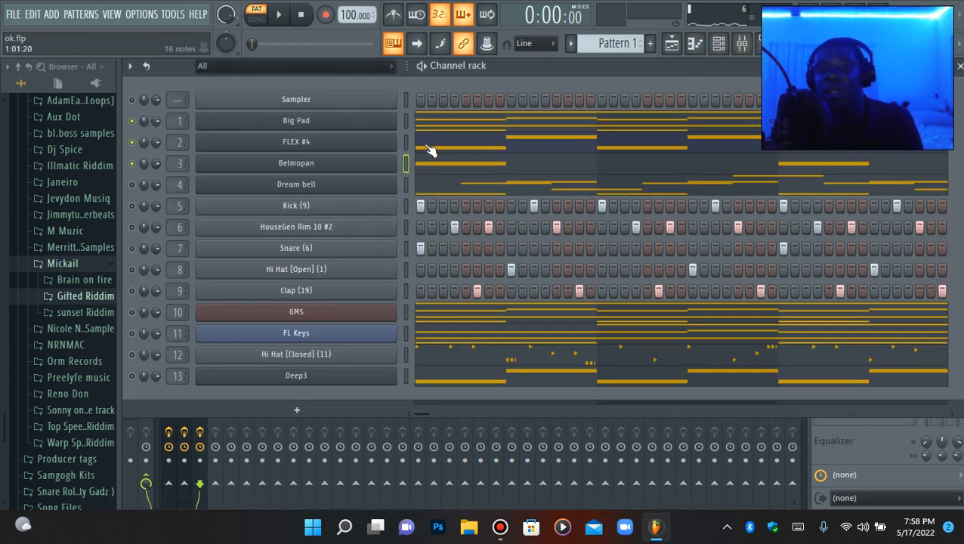
pyautogui.click(739, 56)
pyautogui.press('space')
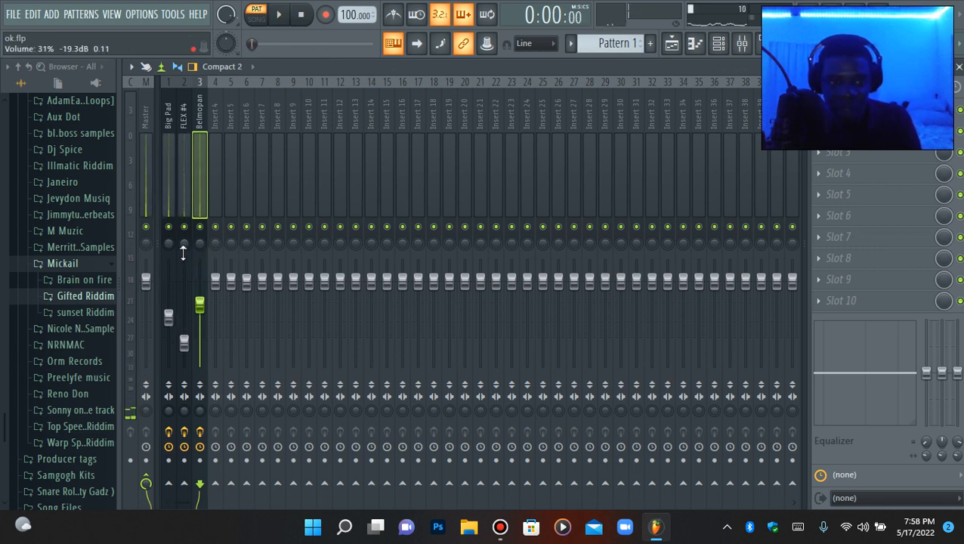
pyautogui.moveTo(182, 240); pyautogui.dragTo(182, 247)
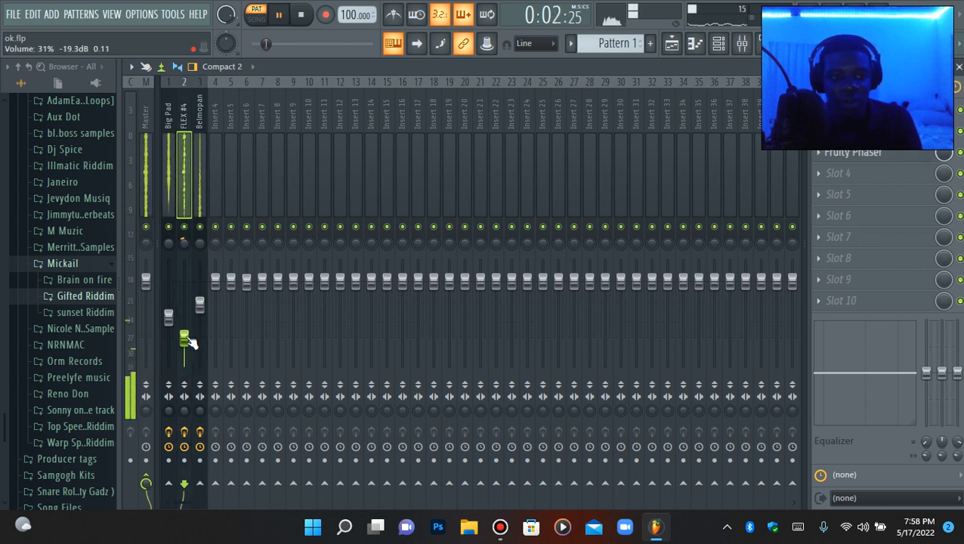
pyautogui.press('space')
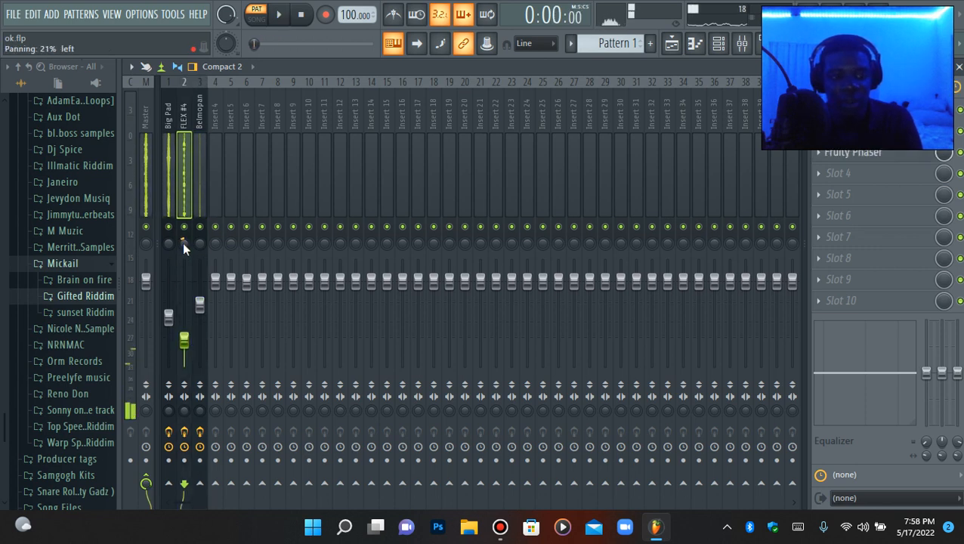
pyautogui.press('space')
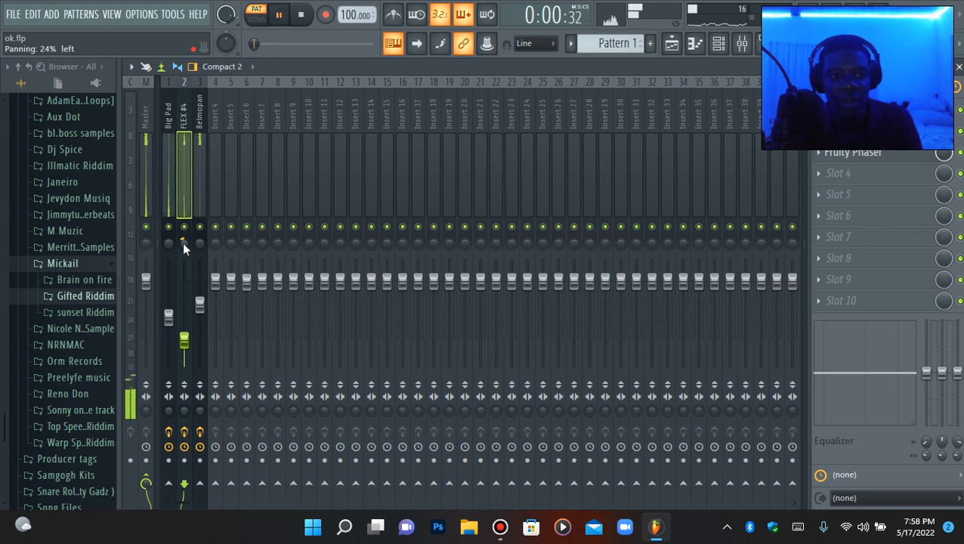
# Unmute the Dream bell channel in the channel rack and play it together with the other three instruments.
pyautogui.click(720, 55)
pyautogui.press('space')
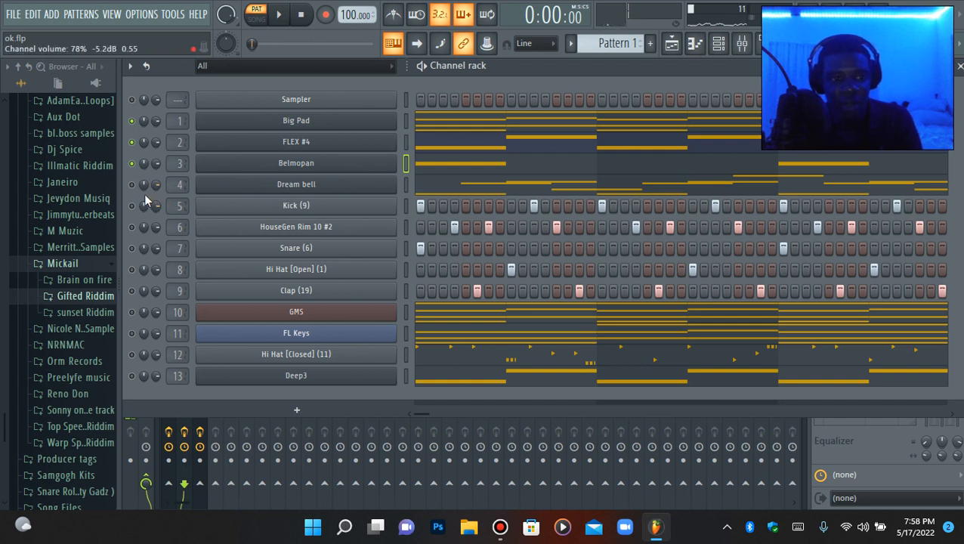
pyautogui.press('space')
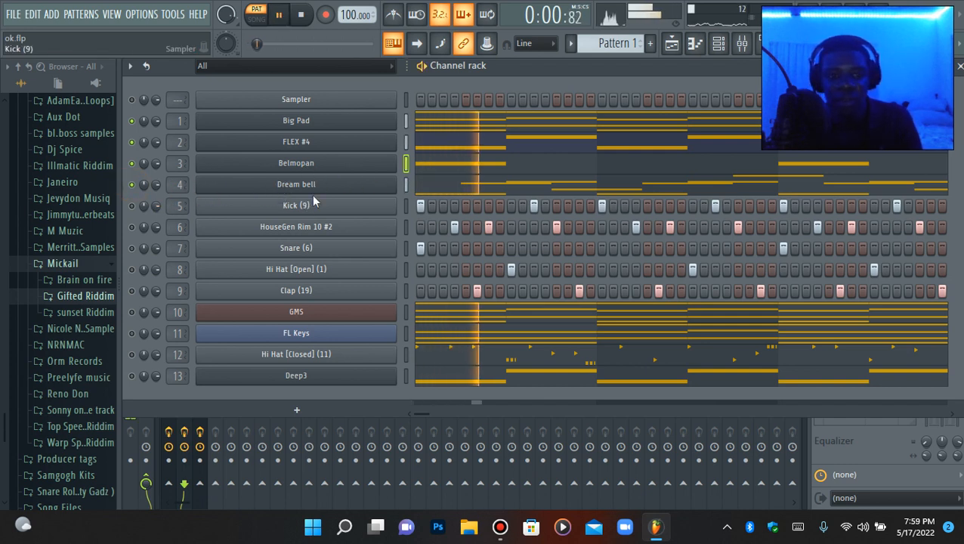
pyautogui.press('space')
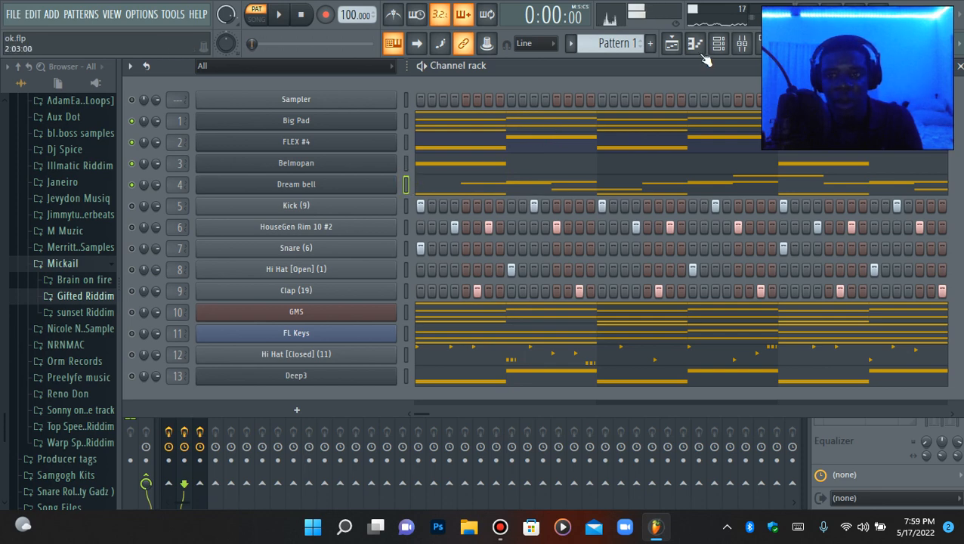
# Select the Insert 4 mixer track and name it Dream bell after its channel.
pyautogui.click(741, 45)
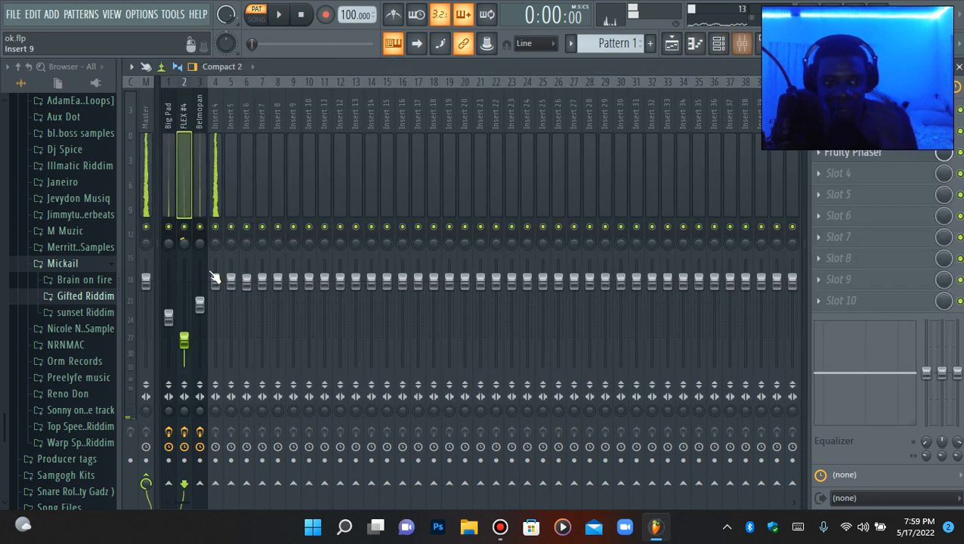
pyautogui.click(215, 189)
pyautogui.click(718, 46)
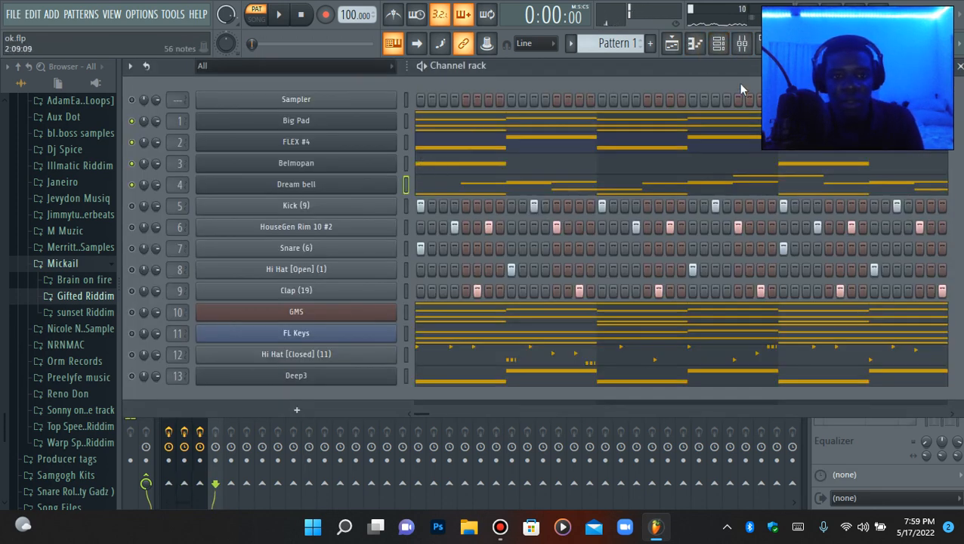
pyautogui.click(746, 50)
pyautogui.rightClick(219, 184)
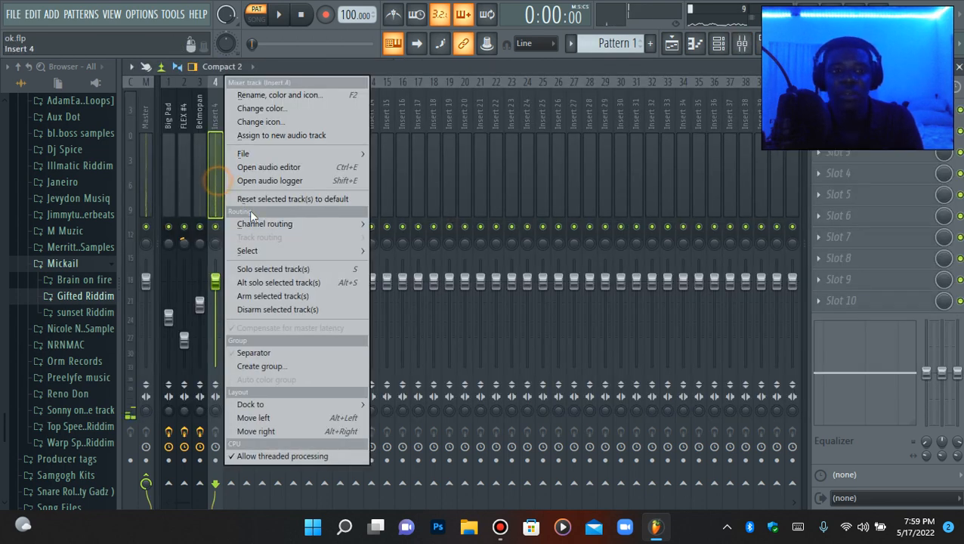
pyautogui.moveTo(346, 219)
pyautogui.click(392, 221)
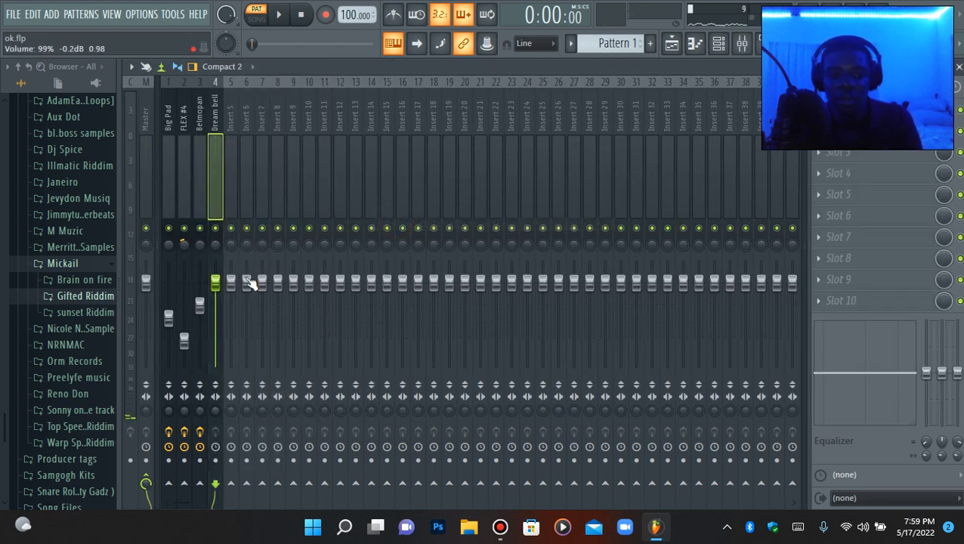
# Lower the Dream bell track's volume fader to sit just below Big Pad's level while playing the beat.
pyautogui.scroll(-3, 219, 298)
pyautogui.press('space')
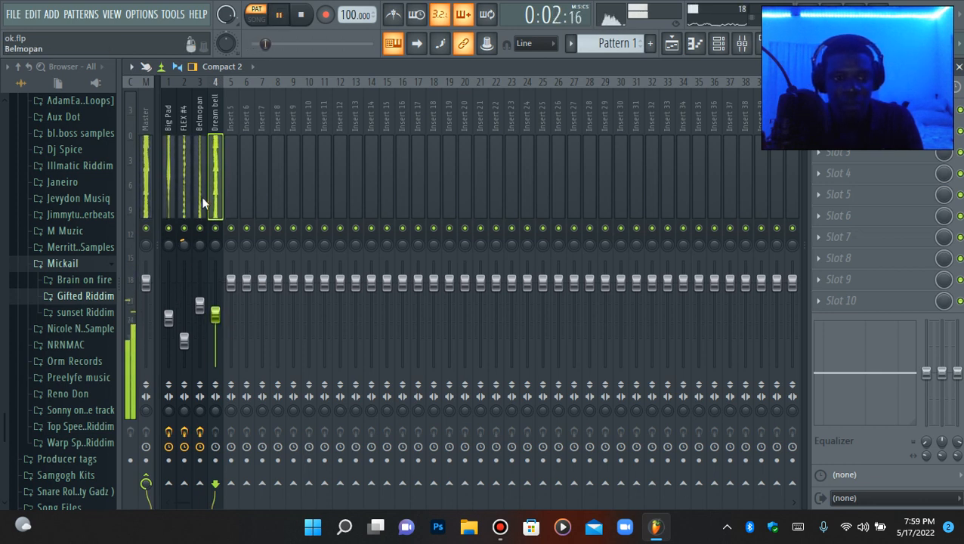
pyautogui.scroll(1, 216, 287)
pyautogui.moveTo(217, 312); pyautogui.dragTo(219, 321)
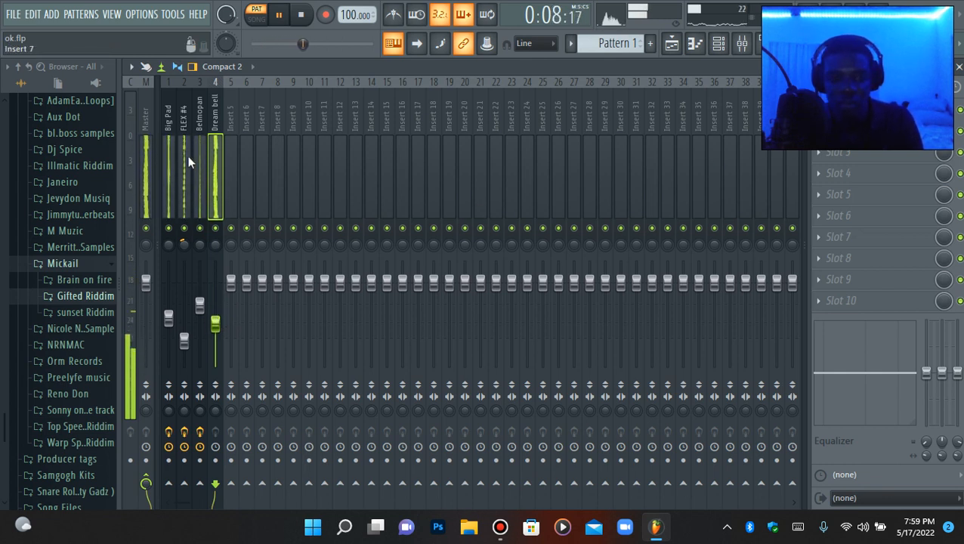
pyautogui.press('space')
# Solo Big Pad, load HalfTime into its fourth effect slot with a 2 Bars loop, and bring the other tracks back in.
pyautogui.click(173, 205)
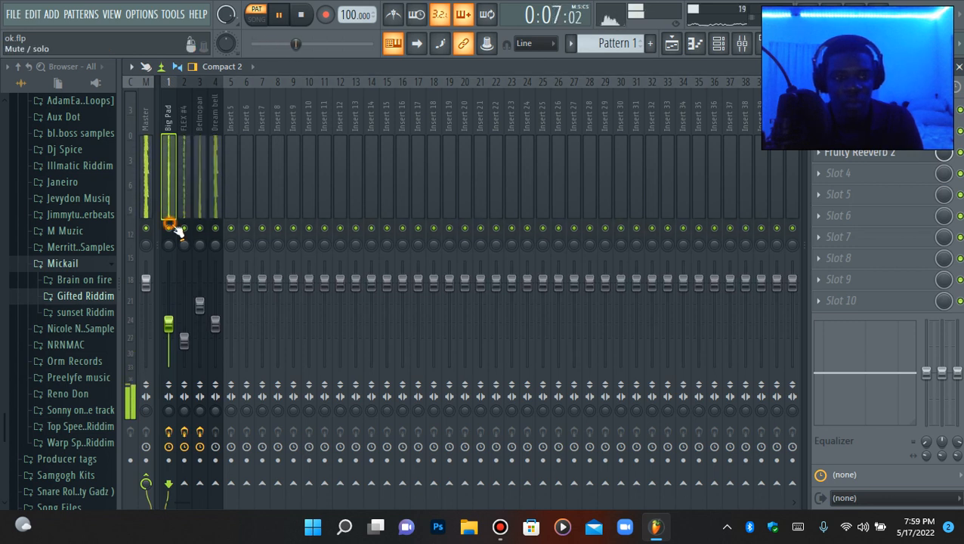
pyautogui.click(846, 180)
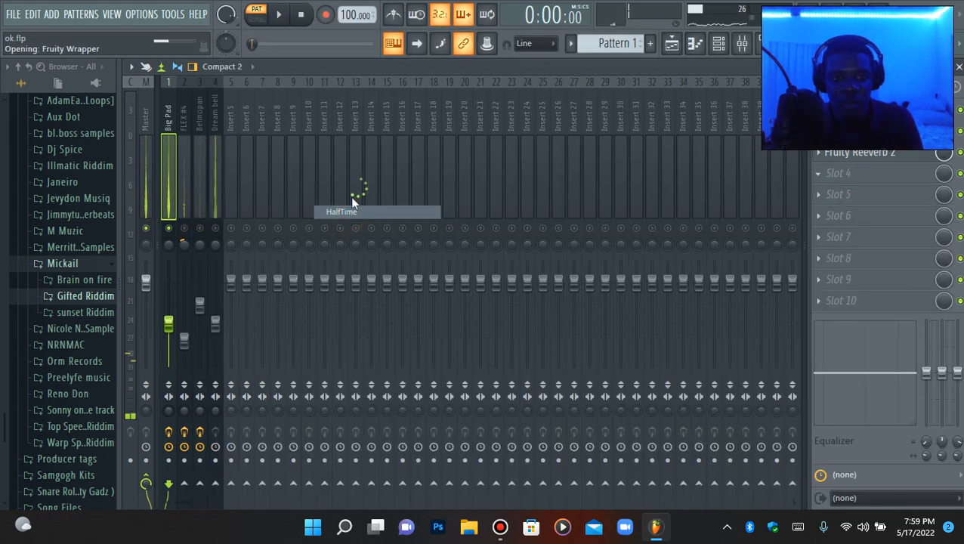
pyautogui.press('space')
pyautogui.click(550, 218)
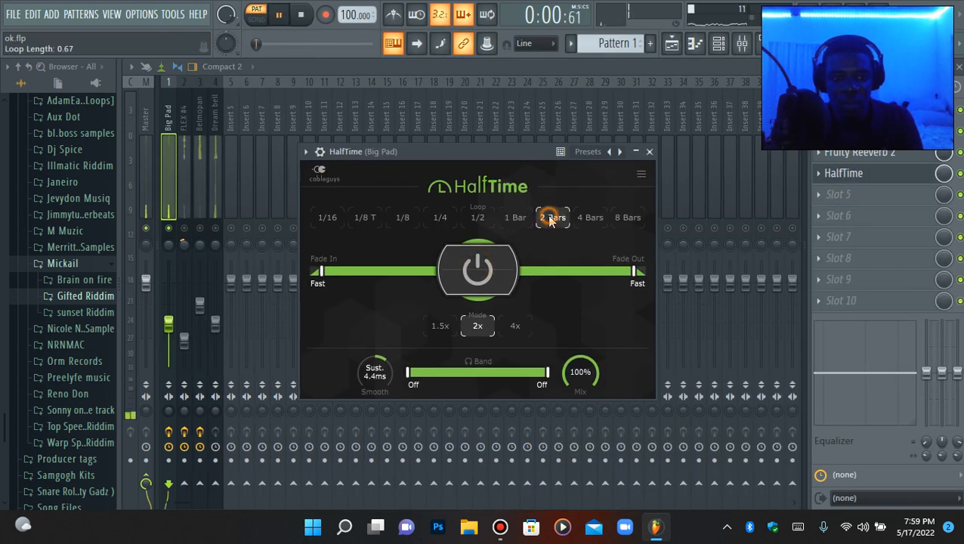
pyautogui.click(859, 181)
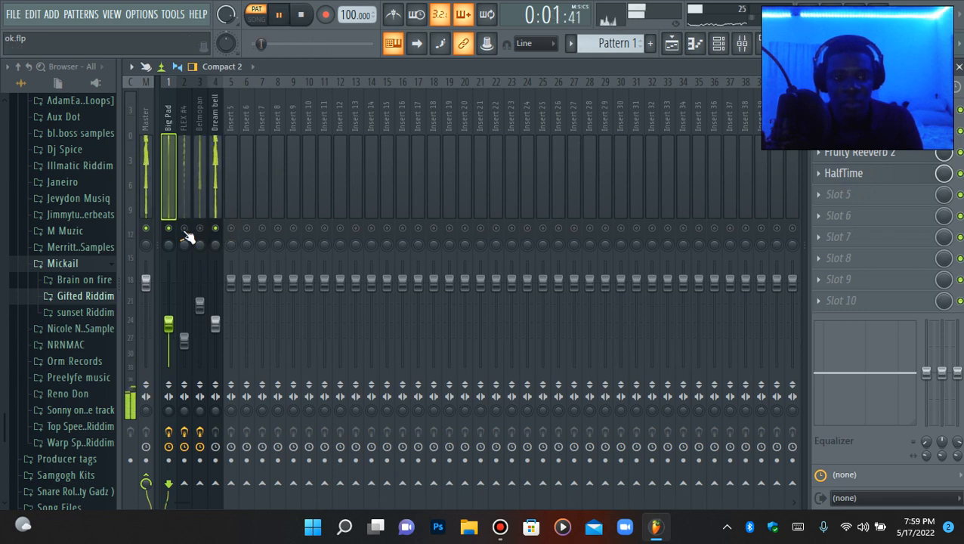
pyautogui.click(184, 231)
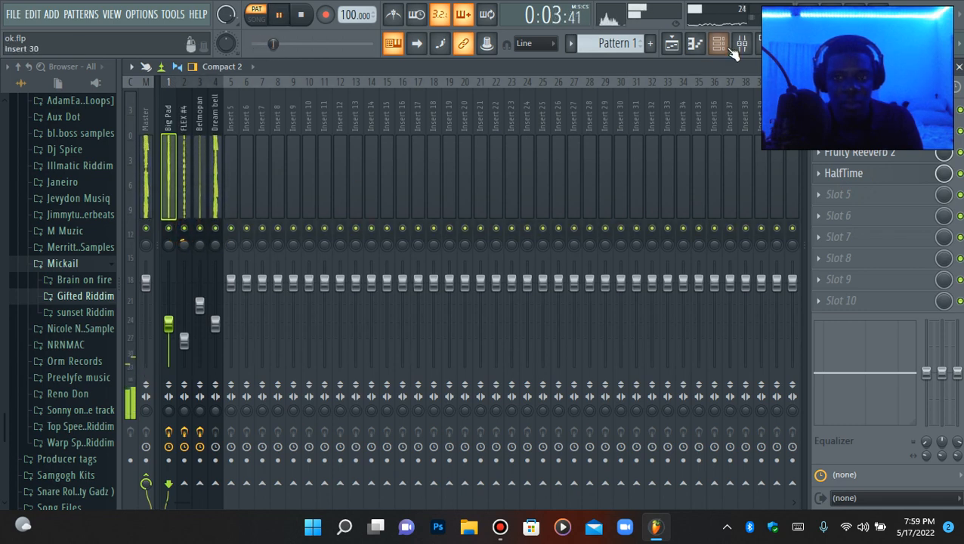
# Transpose all Big Pad notes up one octave in the piano roll and play the result.
pyautogui.click(721, 45)
pyautogui.rightClick(370, 121)
pyautogui.click(443, 123)
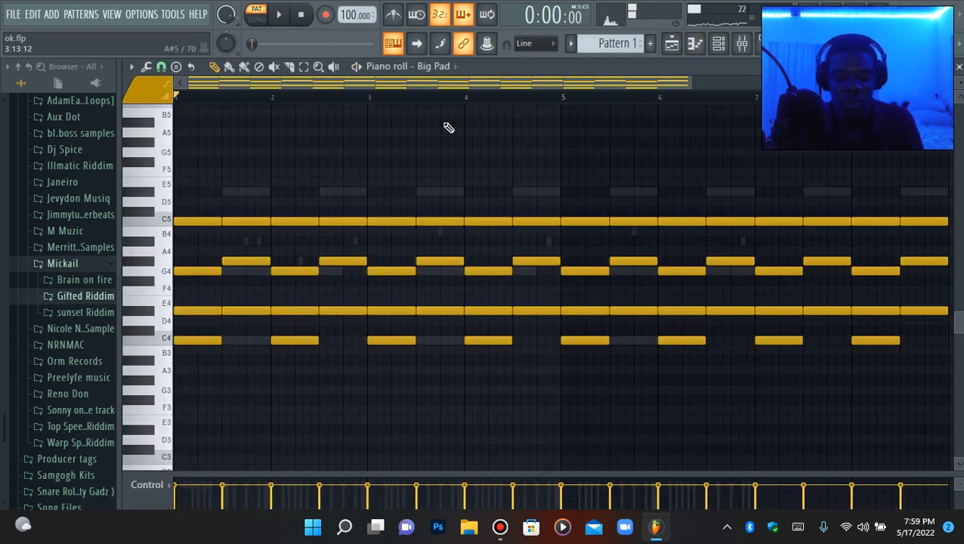
pyautogui.hotkey('ctrl', 'Up')
pyautogui.press('space')
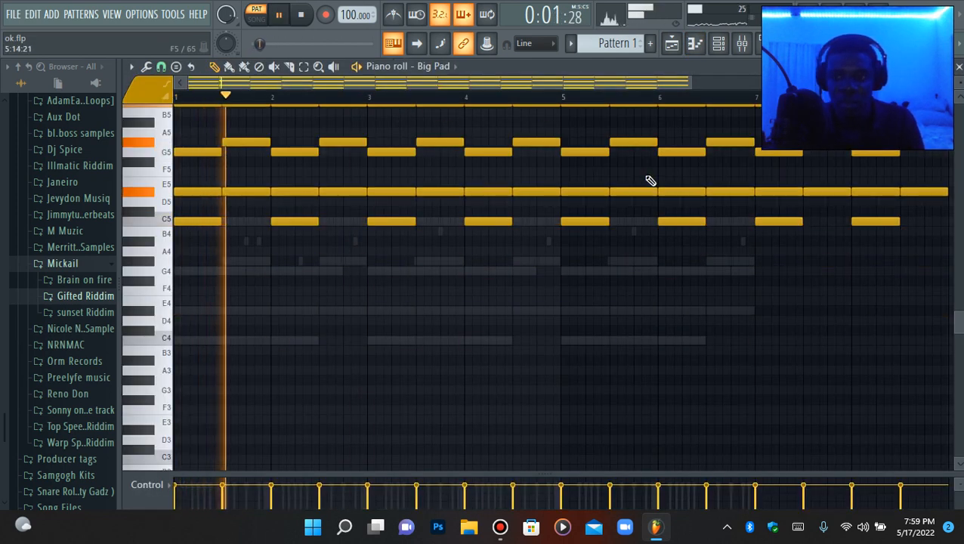
pyautogui.scroll(3, 650, 181)
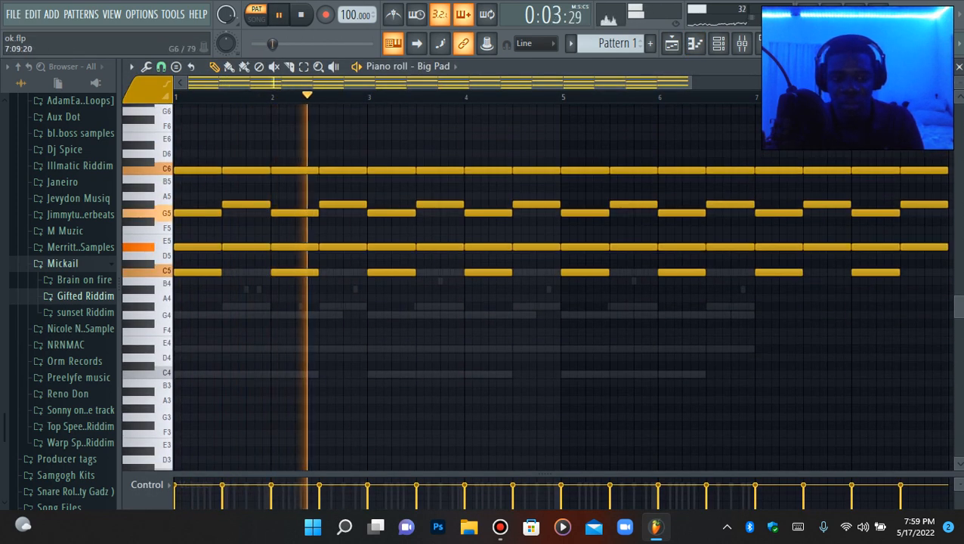
pyautogui.click(741, 43)
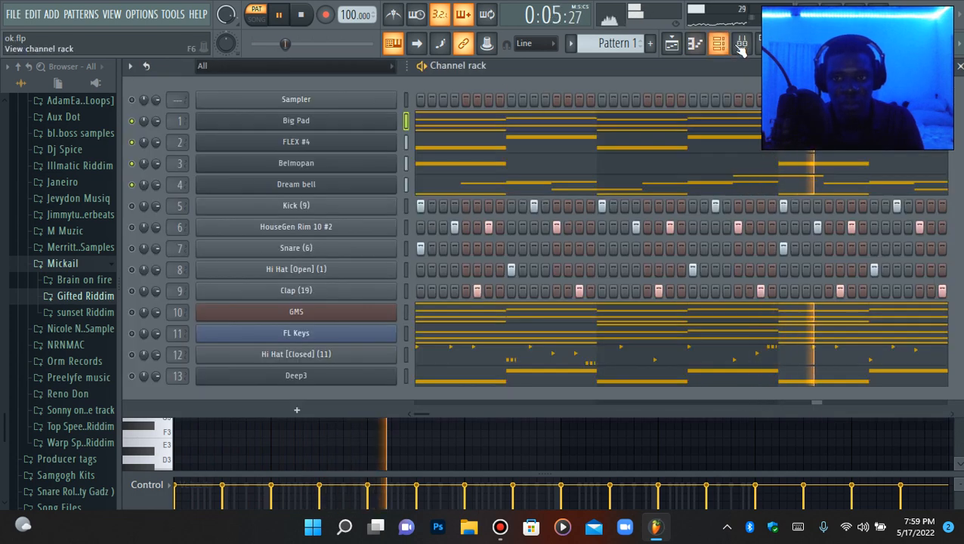
pyautogui.press('F9')
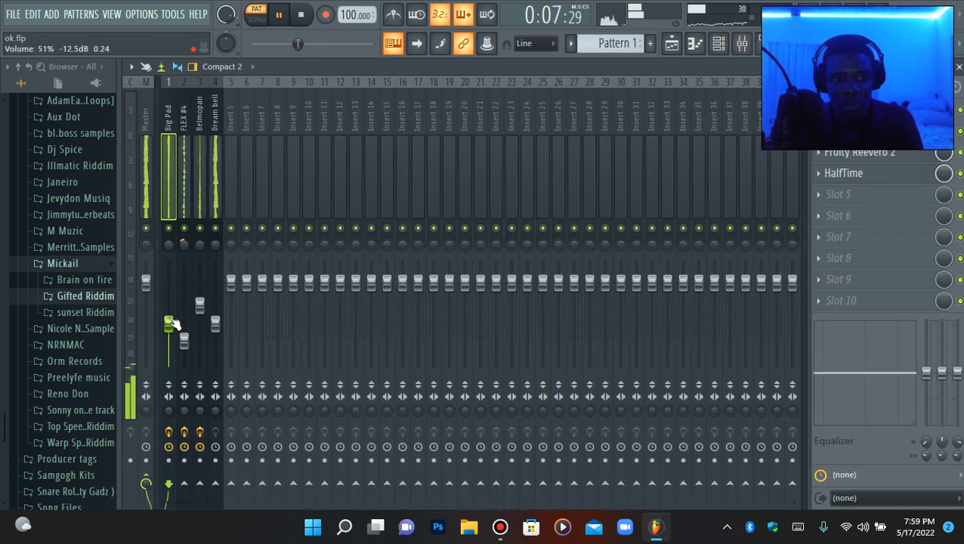
# Lower the Dream bell mixer track's volume to about 40% during playback.
pyautogui.click(741, 43)
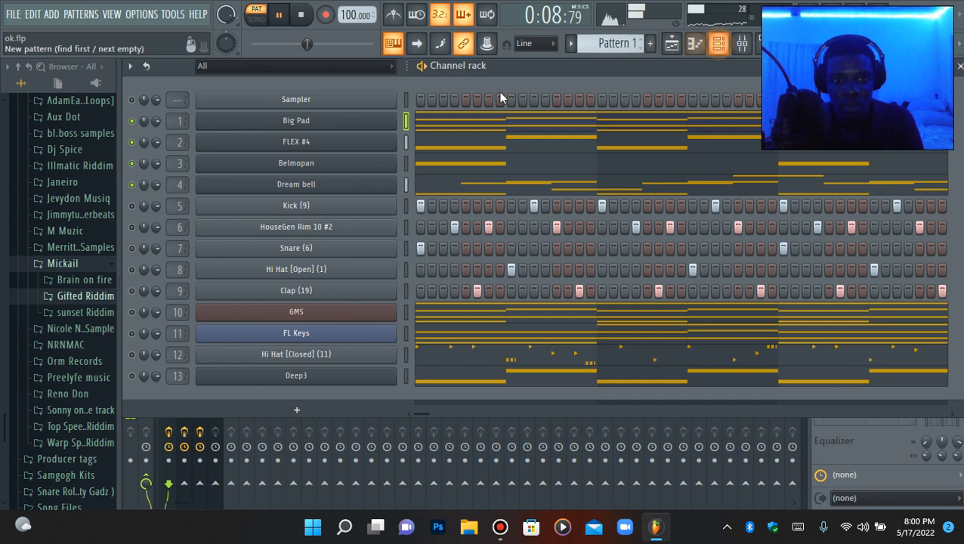
pyautogui.click(743, 47)
pyautogui.click(219, 195)
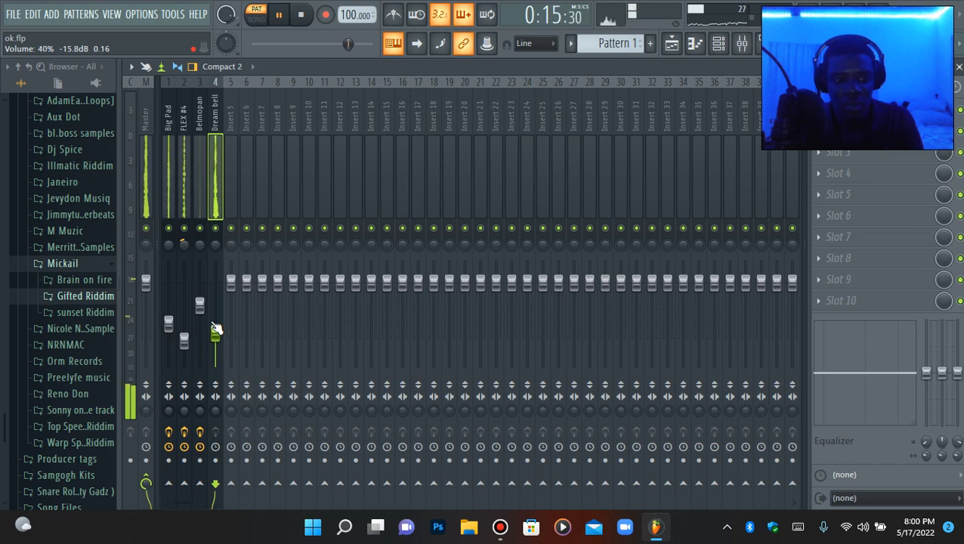
# Play Dream bell's melody in the piano roll and delete every note that starts after the C5 note ending just past bar 5.
pyautogui.click(699, 46)
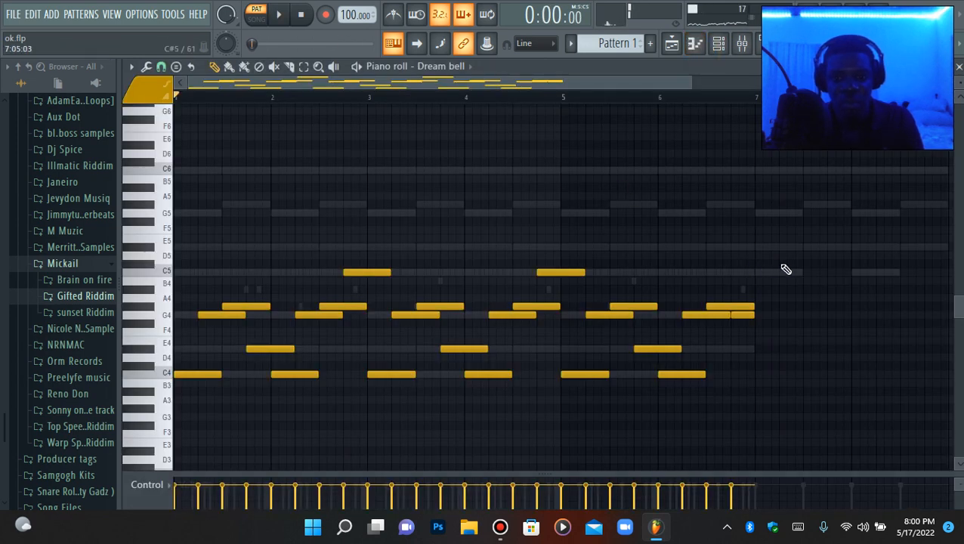
pyautogui.press('space')
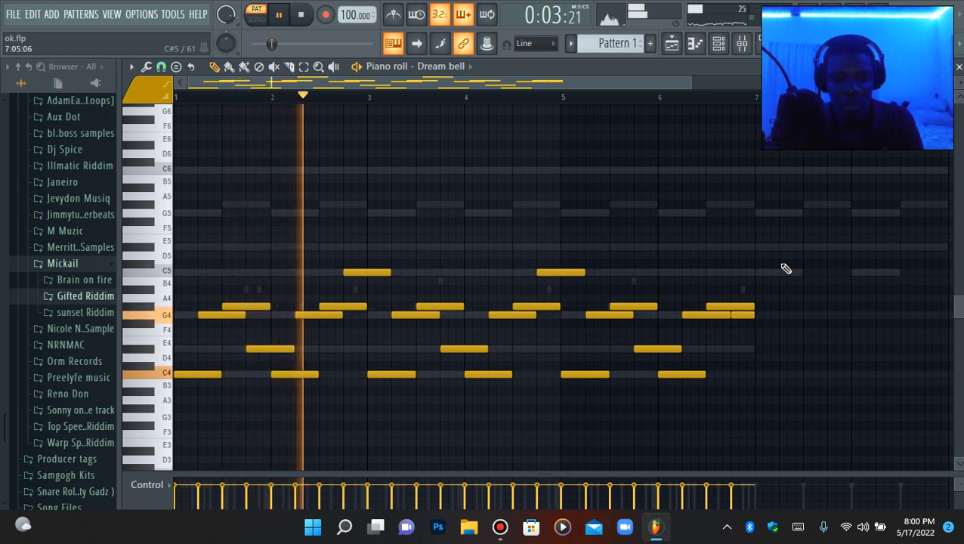
pyautogui.press('space')
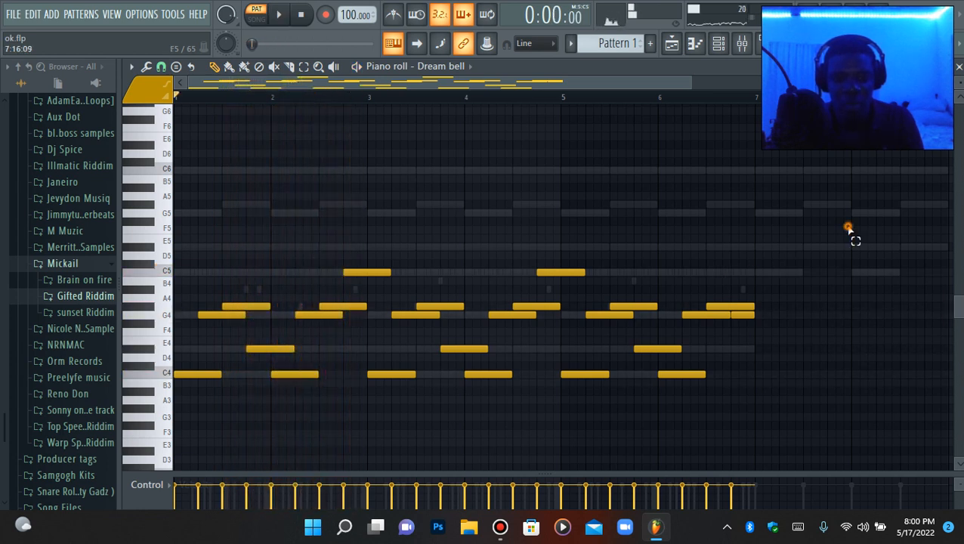
pyautogui.moveTo(848, 228)
pyautogui.mouseDown()
pyautogui.moveTo(497, 439)
pyautogui.moveTo(599, 397)
pyautogui.mouseUp()
pyautogui.rightClick(624, 306)
pyautogui.rightClick(627, 314)
pyautogui.rightClick(657, 349)
pyautogui.rightClick(684, 374)
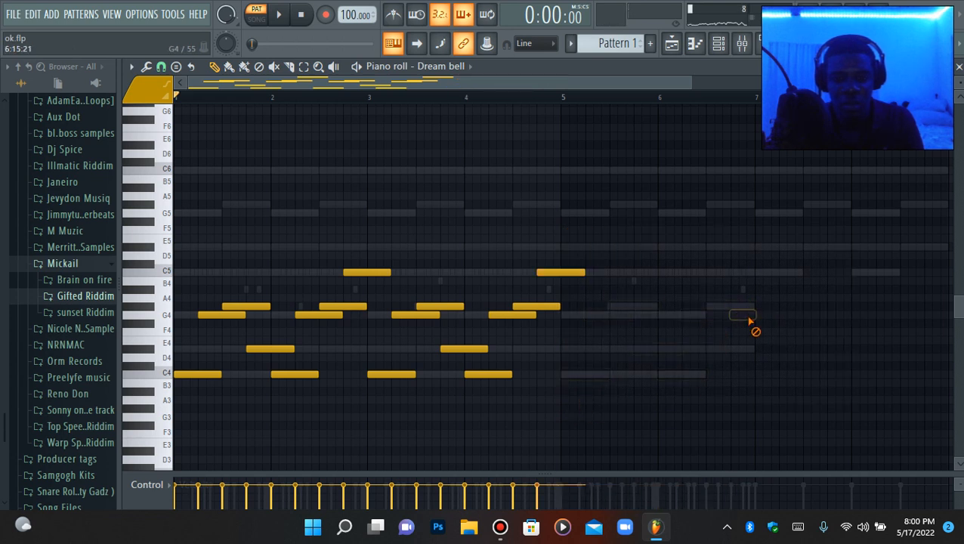
# Duplicate the remaining Dream bell melody, move the copy to start at bar 5, and deselect the notes.
pyautogui.press('space')
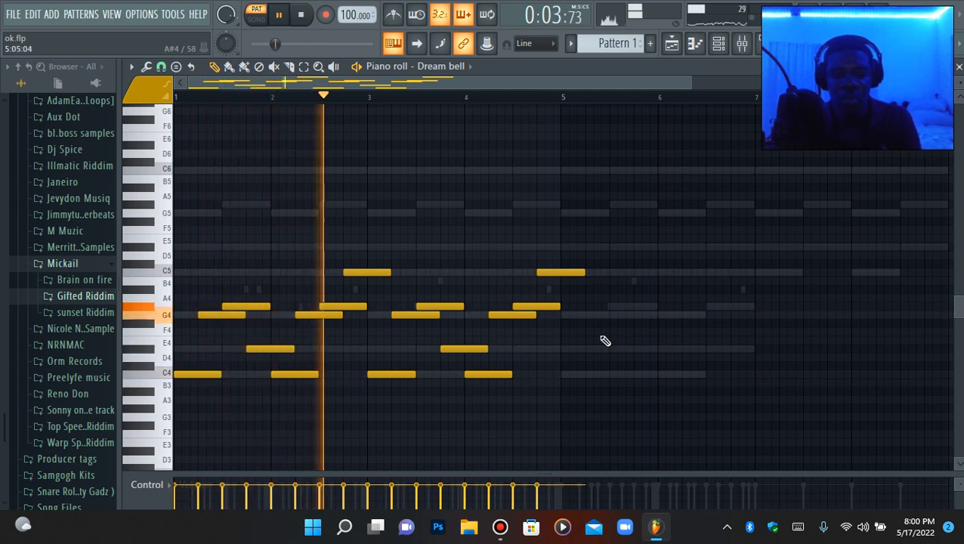
pyautogui.hotkey('ctrl', 'b')
pyautogui.moveTo(502, 374); pyautogui.dragTo(476, 375)
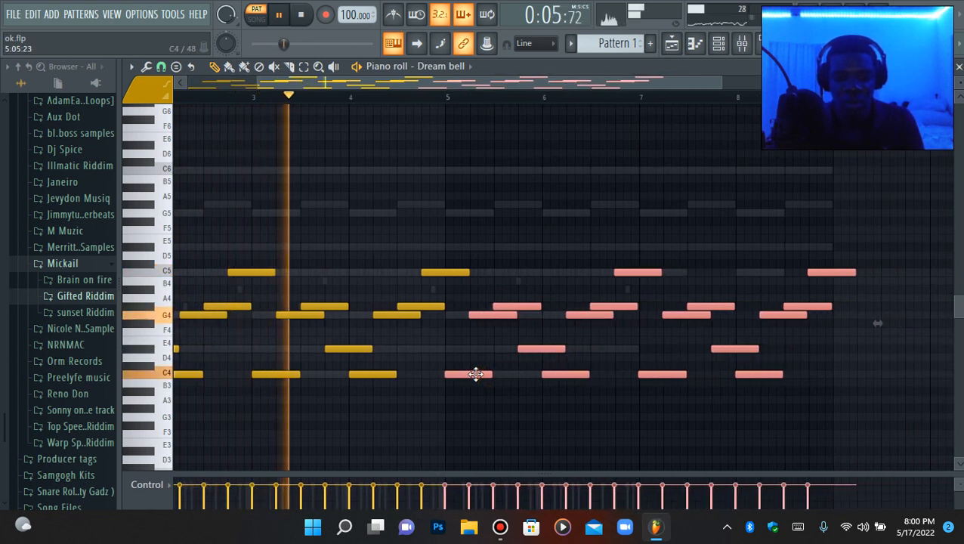
pyautogui.click(517, 232)
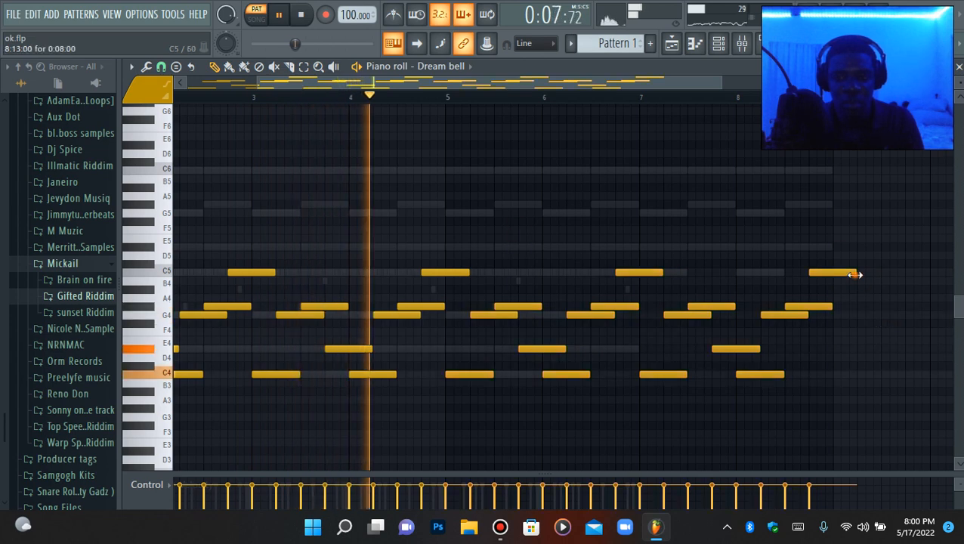
# Trim Dream bell's last C5 note to end with bar 8 and lower the C5 note at the end of bar 6 by one octave.
pyautogui.moveTo(854, 275); pyautogui.dragTo(833, 275)
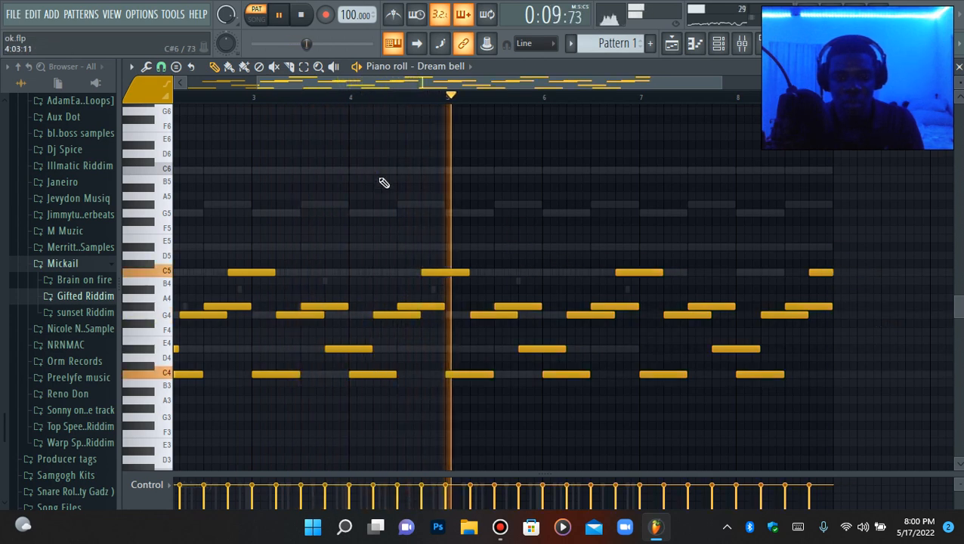
pyautogui.moveTo(258, 84); pyautogui.dragTo(187, 84)
pyautogui.keyDown('ctrl'); pyautogui.click(666, 272); pyautogui.keyUp('ctrl')
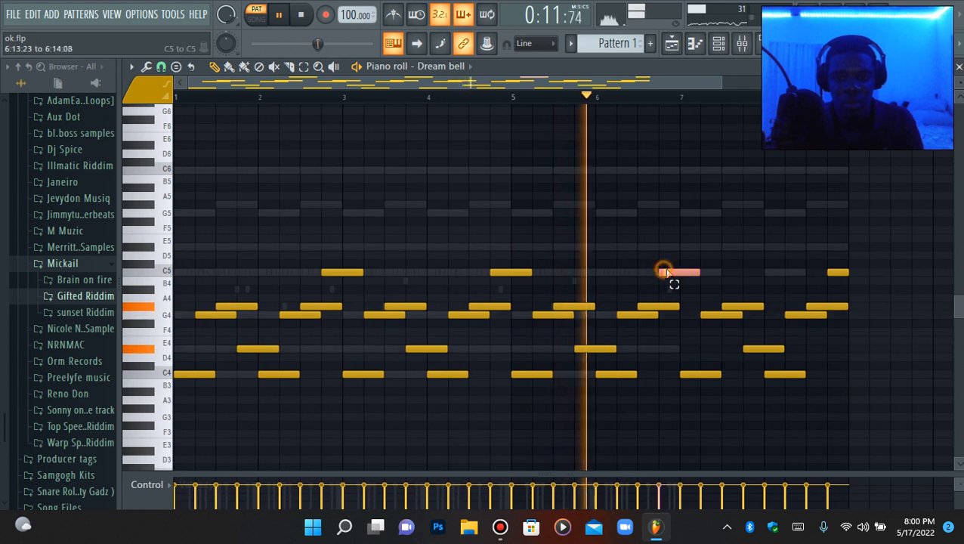
pyautogui.hotkey('ctrl', 'Down')
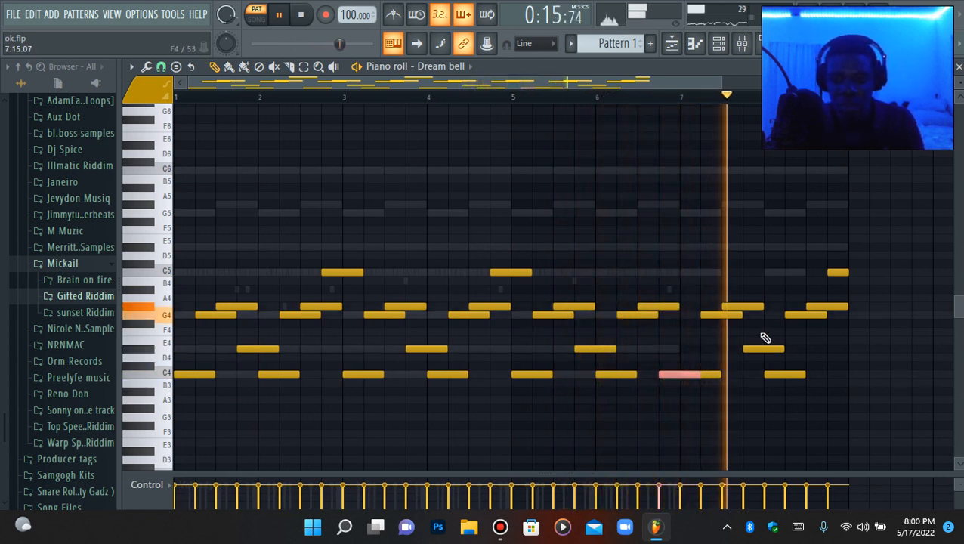
# Move Dream bell's final C5 note at the end of bar 8 down to D4 and restart playback.
pyautogui.keyDown('ctrl'); pyautogui.click(838, 271); pyautogui.keyUp('ctrl')
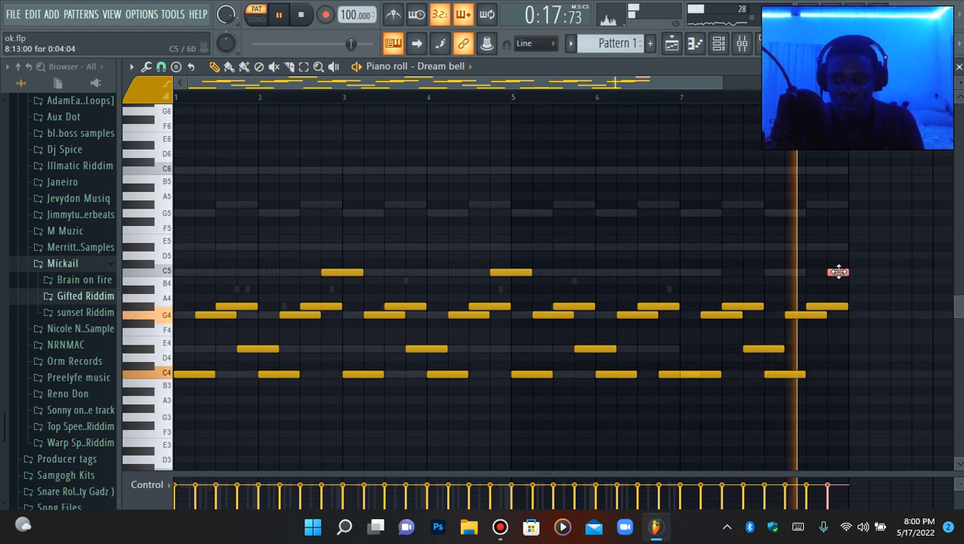
pyautogui.hotkey('ctrl', 'Down')
pyautogui.press('Up')
pyautogui.press('Up')
pyautogui.press('space')
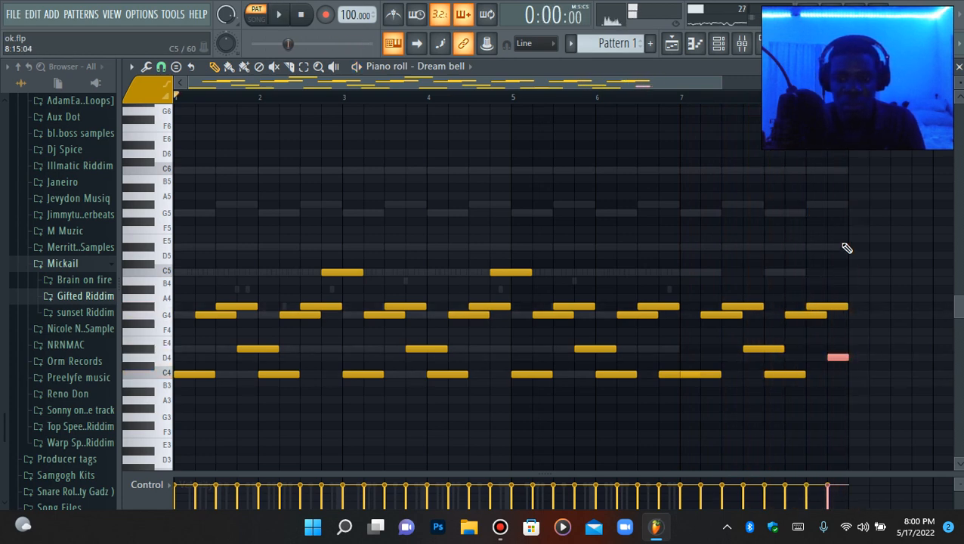
pyautogui.press('space')
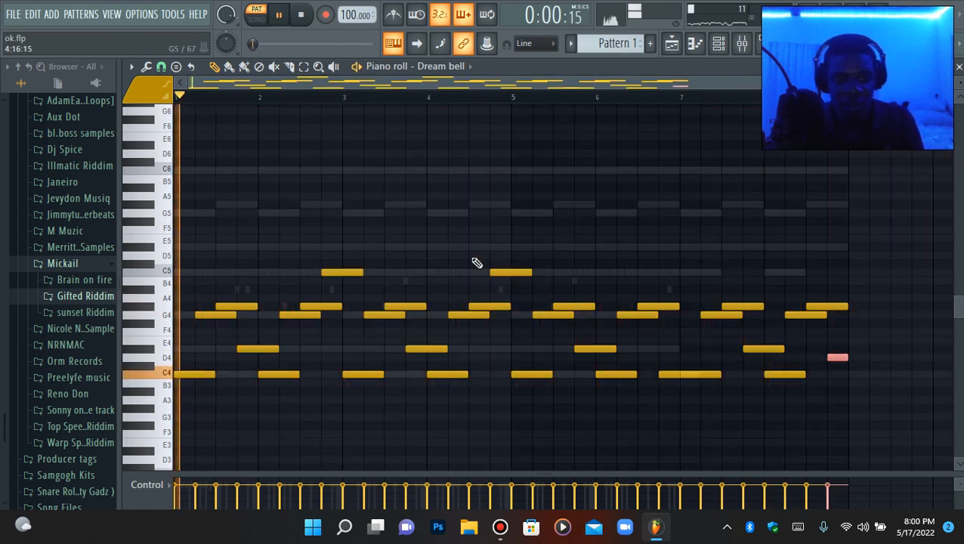
# Lower the C5 note at the end of bar 2 to C4 and shorten it to 4 steps so it ends at bar 3.
pyautogui.keyDown('ctrl'); pyautogui.click(335, 272); pyautogui.keyUp('ctrl')
pyautogui.hotkey('ctrl', 'Down')
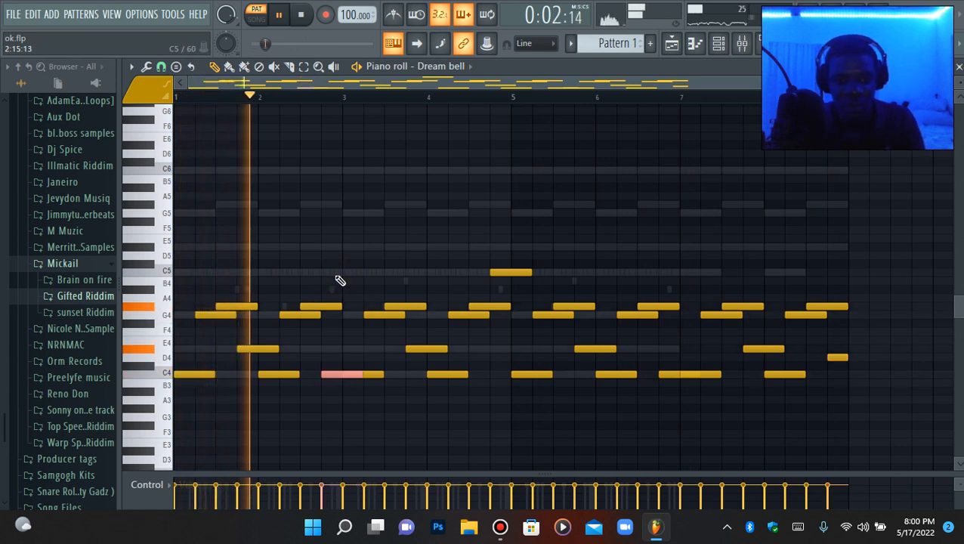
pyautogui.press('Up')
pyautogui.press('Up')
pyautogui.press('Down')
pyautogui.press('Down')
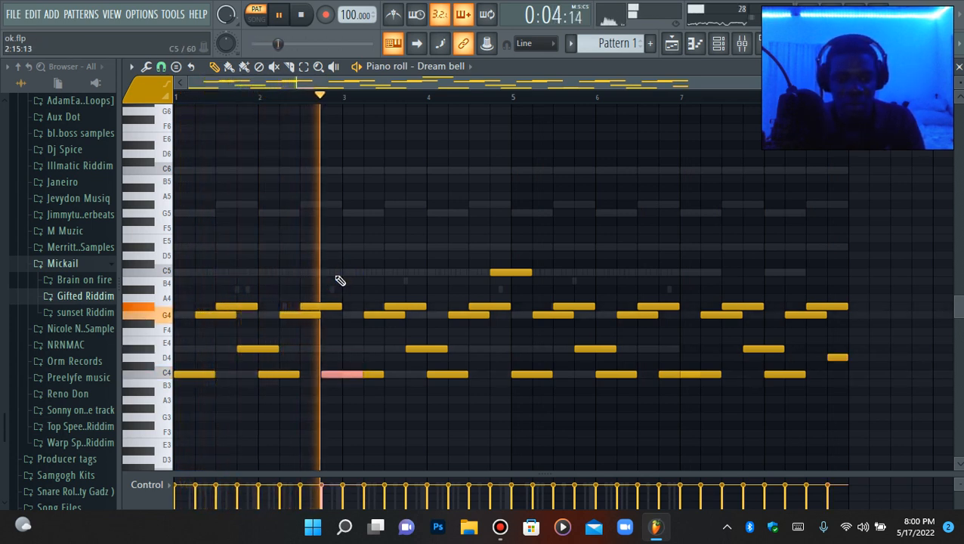
pyautogui.moveTo(360, 377); pyautogui.dragTo(338, 377)
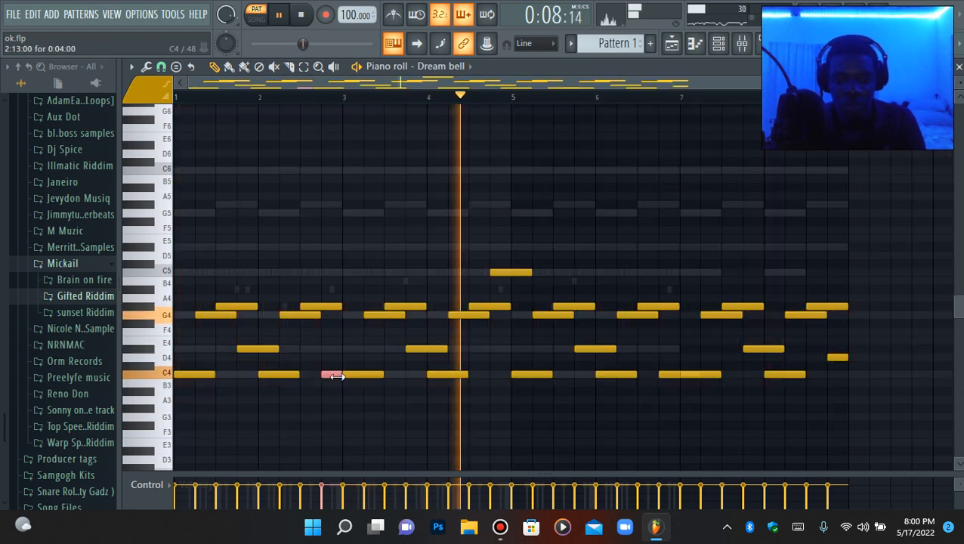
# Move the C5 note at the end of bar 4 to D4, and trim the C4 note at the end of bar 6 to stop at bar 7.
pyautogui.click(518, 272)
pyautogui.press('space')
pyautogui.hotkey('ctrl', 'Down')
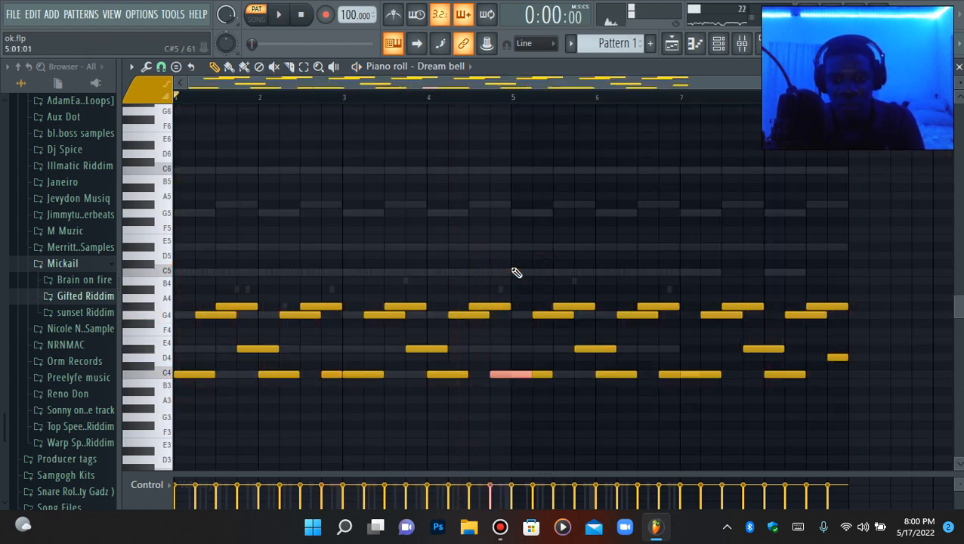
pyautogui.press('space')
pyautogui.keyDown('ctrl'); pyautogui.click(564, 233); pyautogui.keyUp('ctrl')
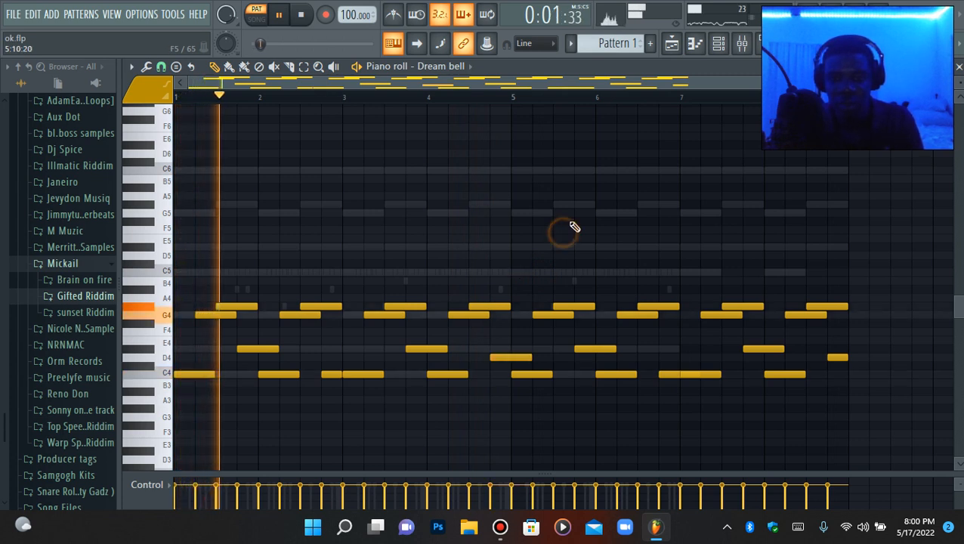
pyautogui.click(662, 371)
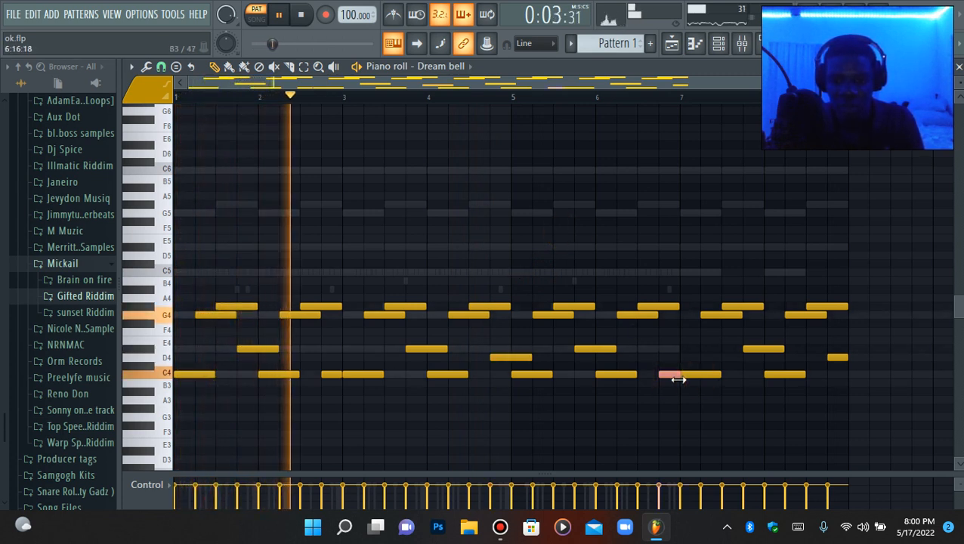
pyautogui.keyDown('ctrl'); pyautogui.click(689, 229); pyautogui.keyUp('ctrl')
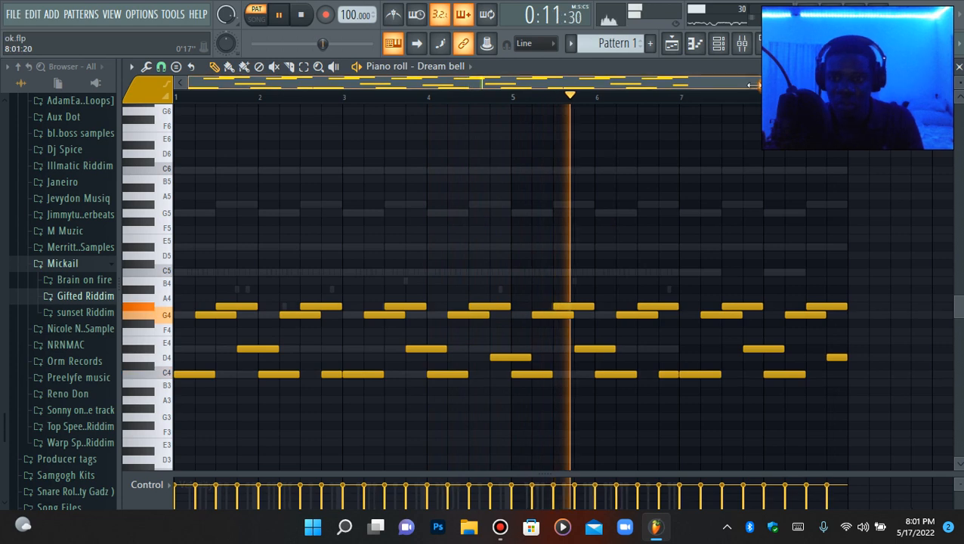
# Play the corrected melody and check the levels of the instrument tracks in the mixer, with the FLEX #4 track selected.
pyautogui.moveTo(758, 83); pyautogui.dragTo(687, 83)
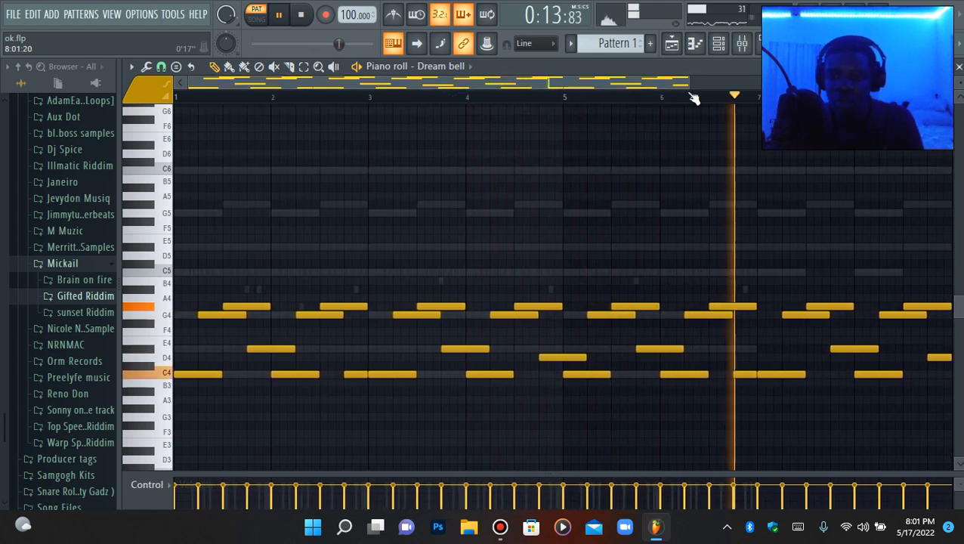
pyautogui.click(719, 44)
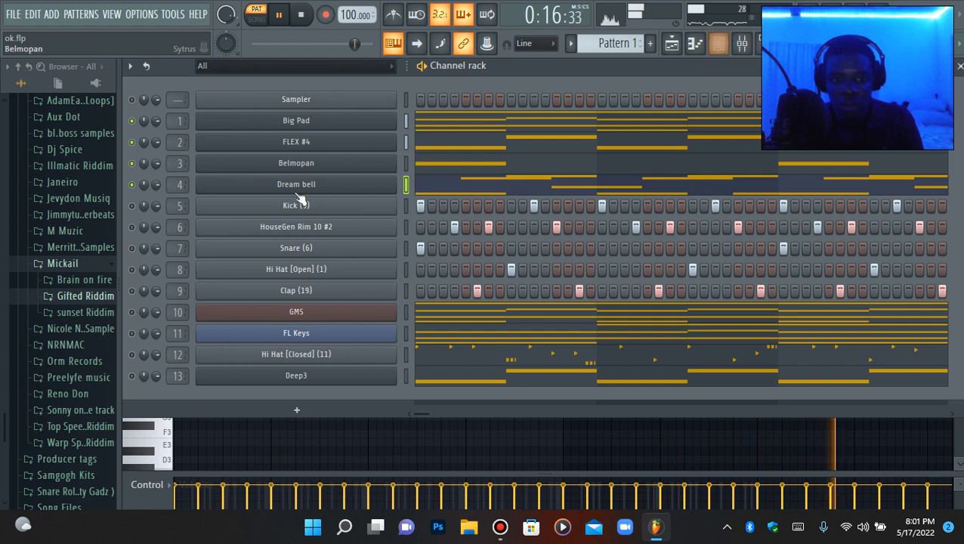
pyautogui.click(742, 43)
pyautogui.click(186, 199)
pyautogui.press('space')
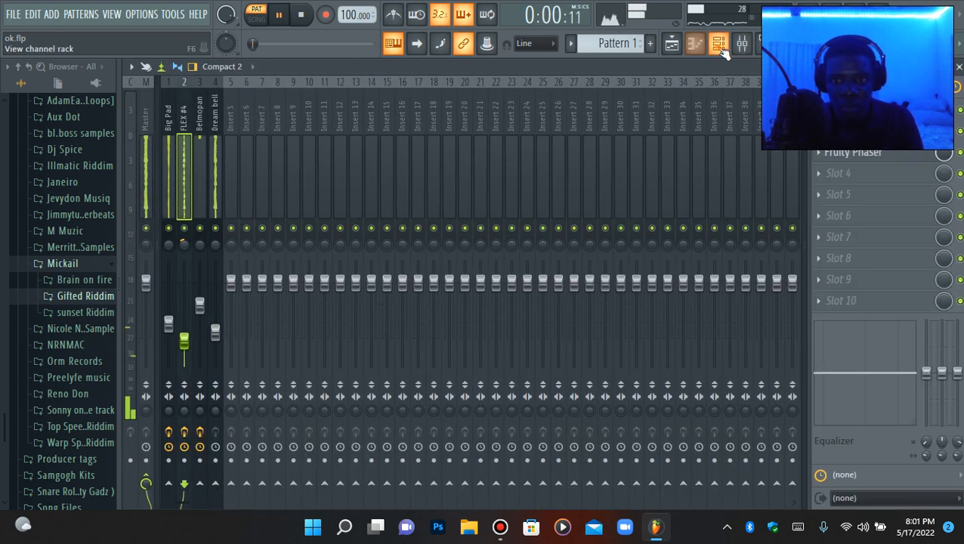
# Unmute the FL Keys channel and cut all existing notes from its piano roll.
pyautogui.click(719, 45)
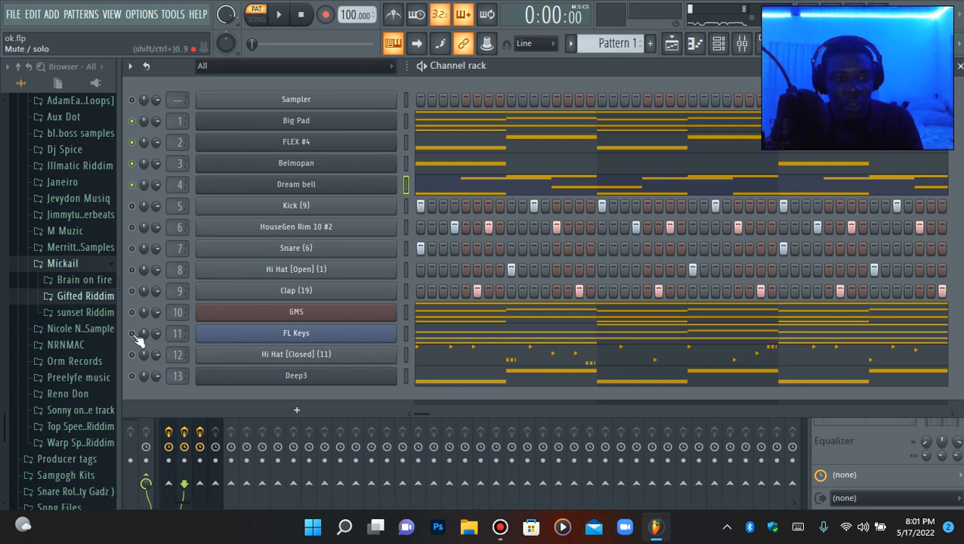
pyautogui.rightClick(318, 334)
pyautogui.click(423, 307)
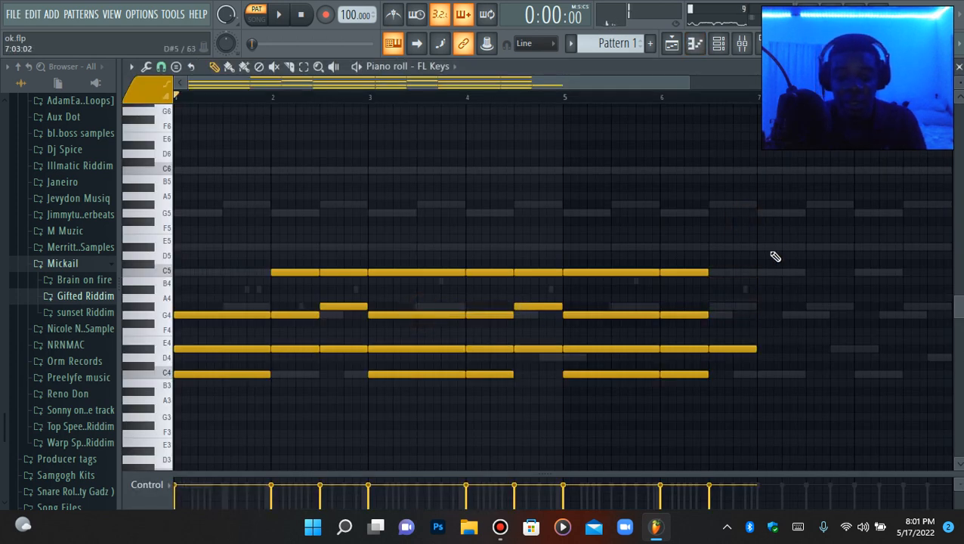
pyautogui.hotkey('ctrl', 'x')
pyautogui.click(719, 45)
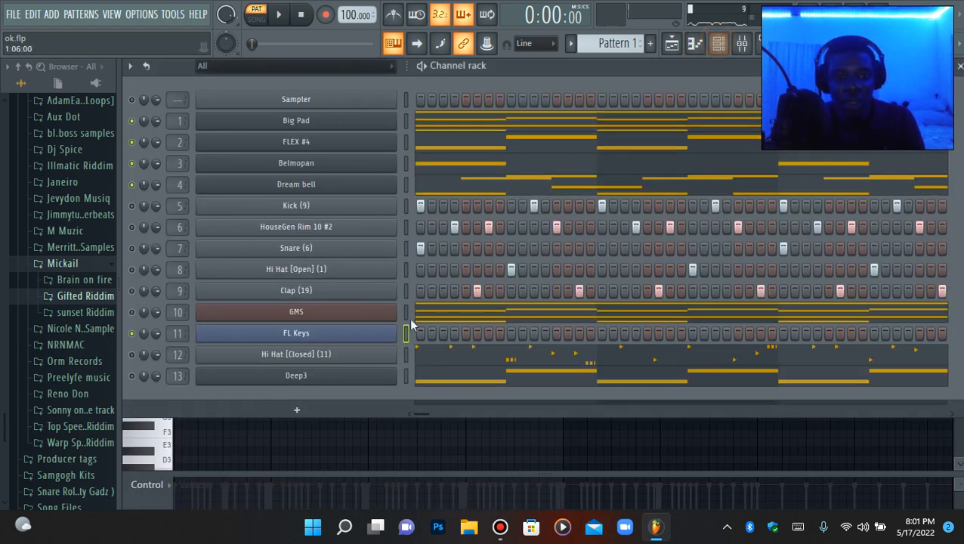
# Load the Dark Piano preset in the FL Keys plugin.
pyautogui.click(361, 344)
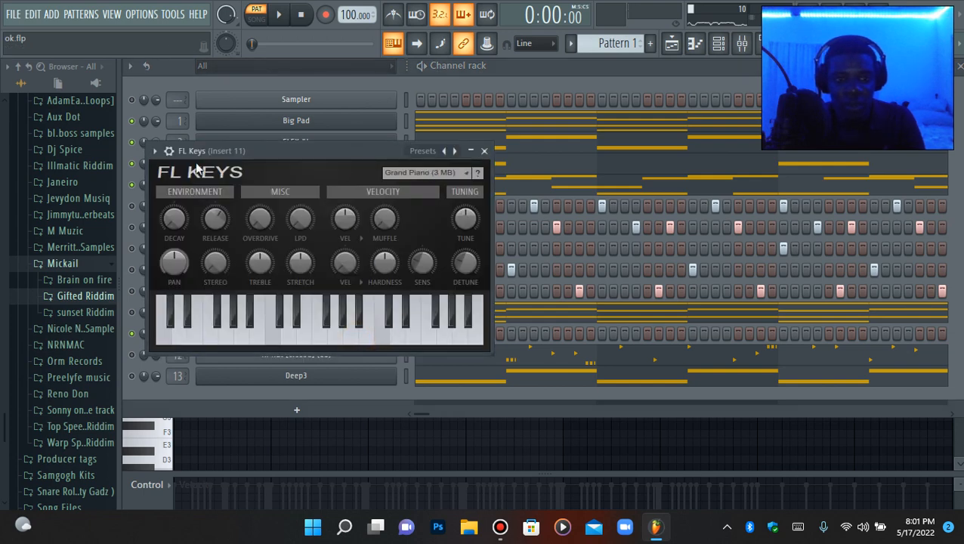
pyautogui.click(154, 150)
pyautogui.moveTo(242, 194)
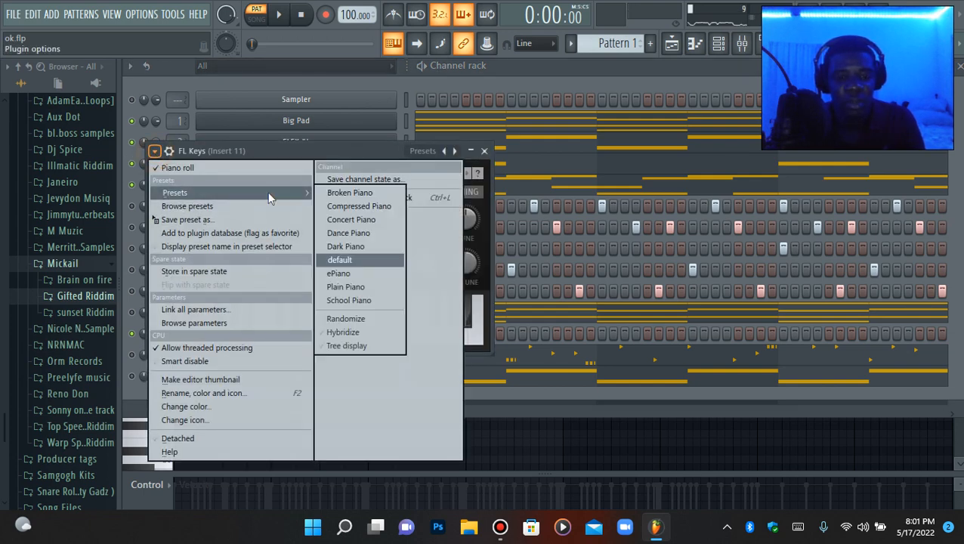
pyautogui.click(362, 247)
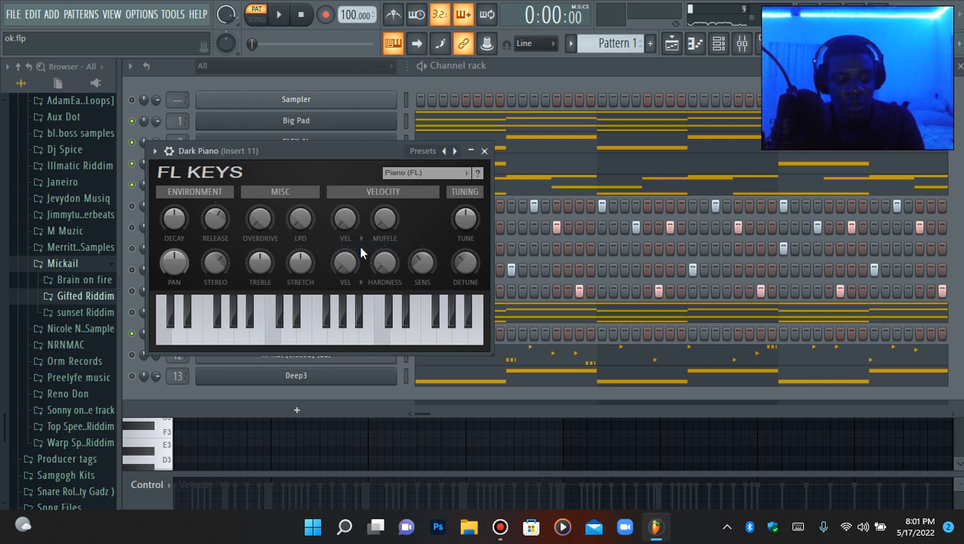
# Draw a C4 note filling bar 1 in Dark Piano's piano roll and quantize it with the default template.
pyautogui.click(695, 45)
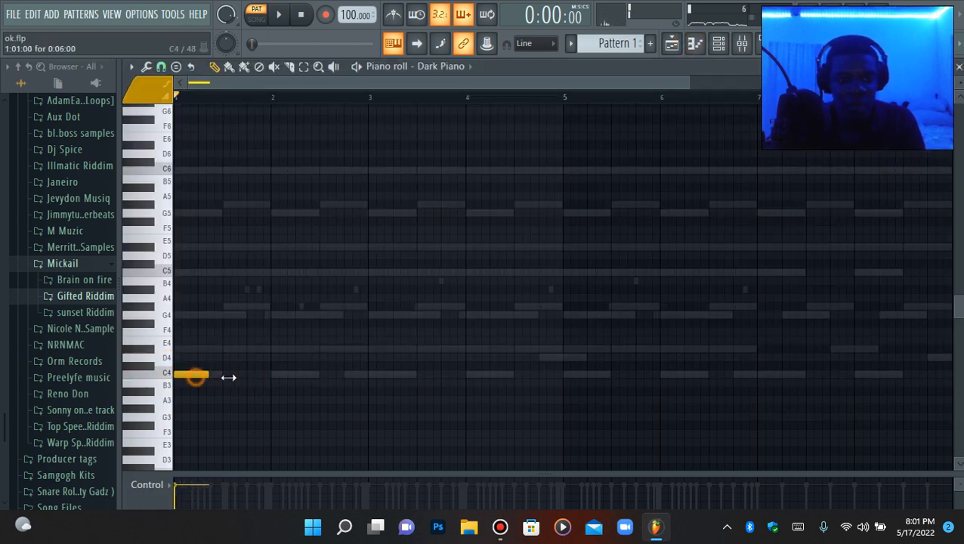
pyautogui.hotkey('alt', 'q')
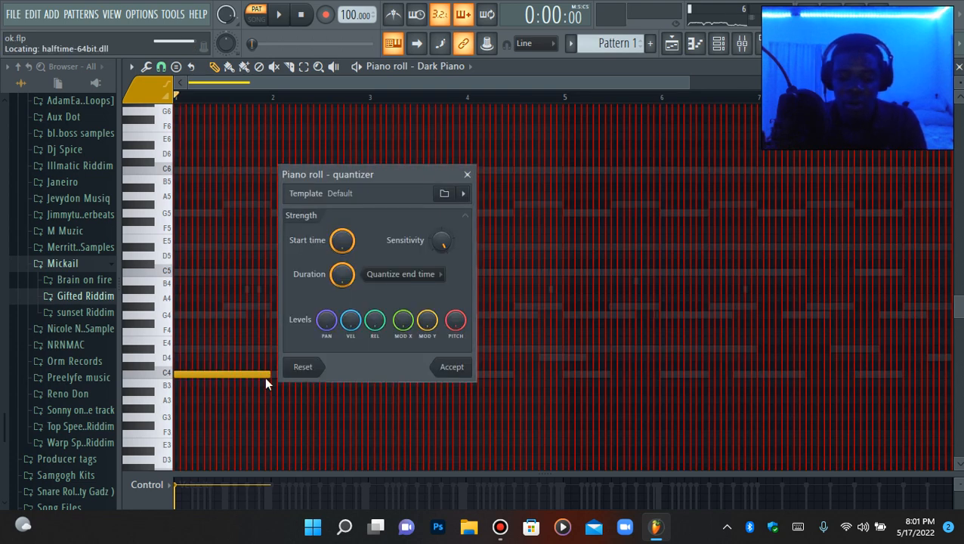
pyautogui.press('Return')
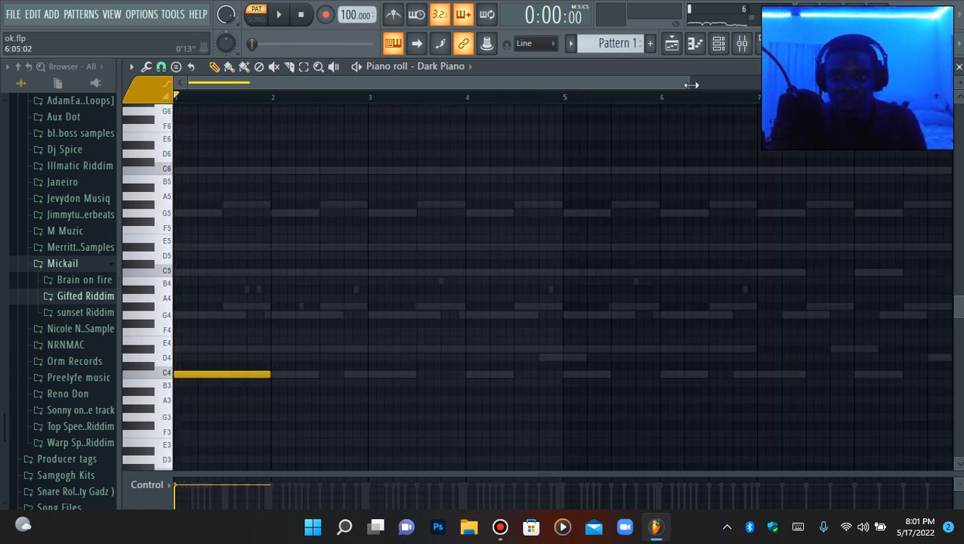
pyautogui.moveTo(691, 84); pyautogui.dragTo(583, 85)
# Lower the volume of Dark Piano's mixer track, Insert 11, and return to its piano roll.
pyautogui.click(744, 47)
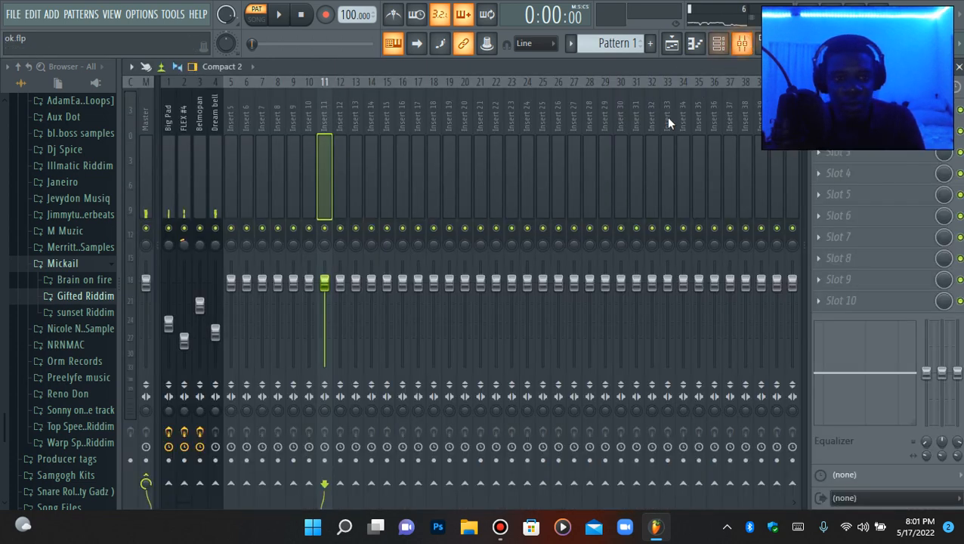
pyautogui.press('space')
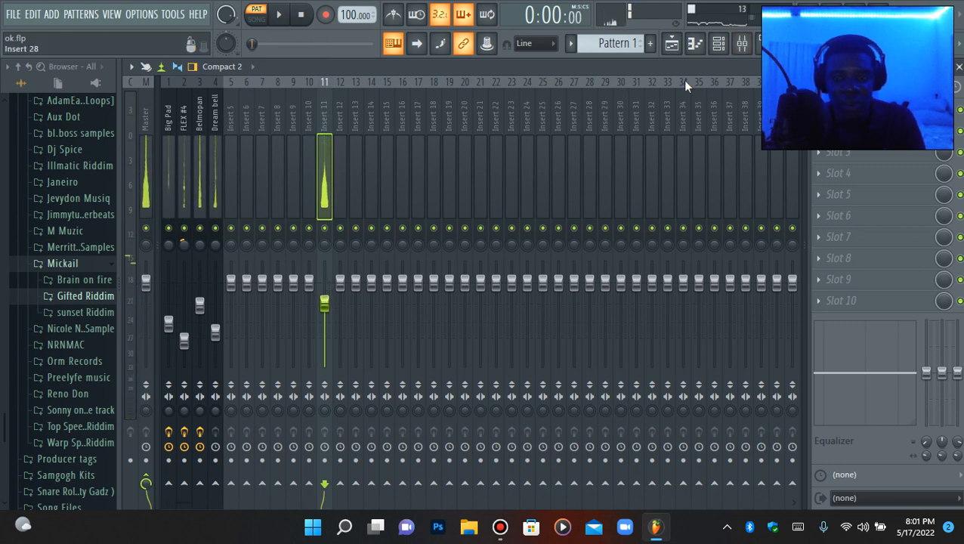
pyautogui.click(695, 46)
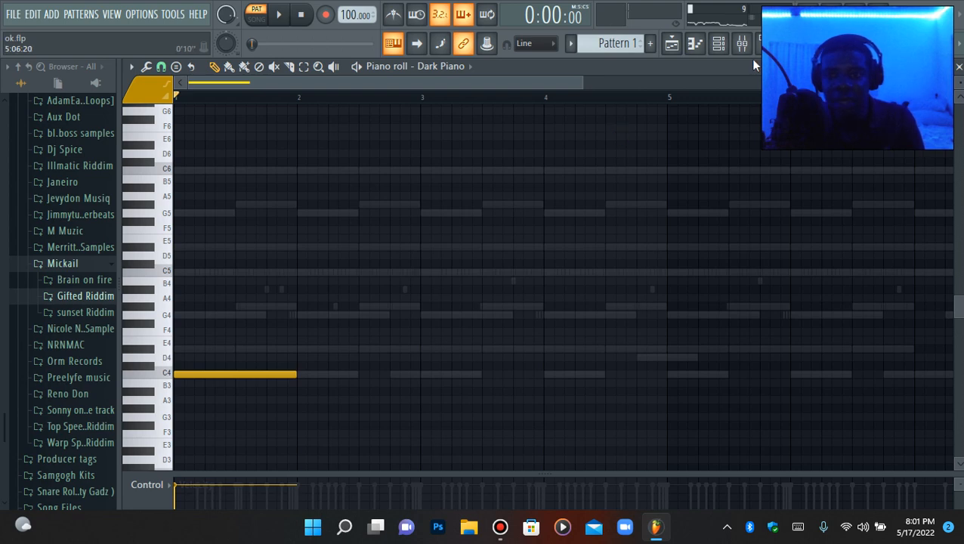
# Open the Big Pad and FLEX #4 channel windows from the channel rack and show their miscellaneous settings.
pyautogui.click(730, 46)
pyautogui.click(245, 126)
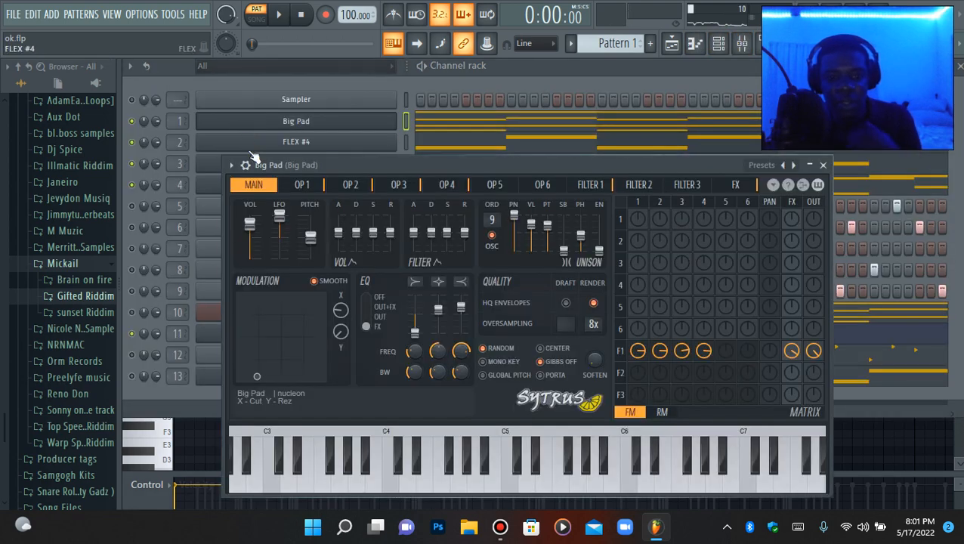
pyautogui.click(270, 189)
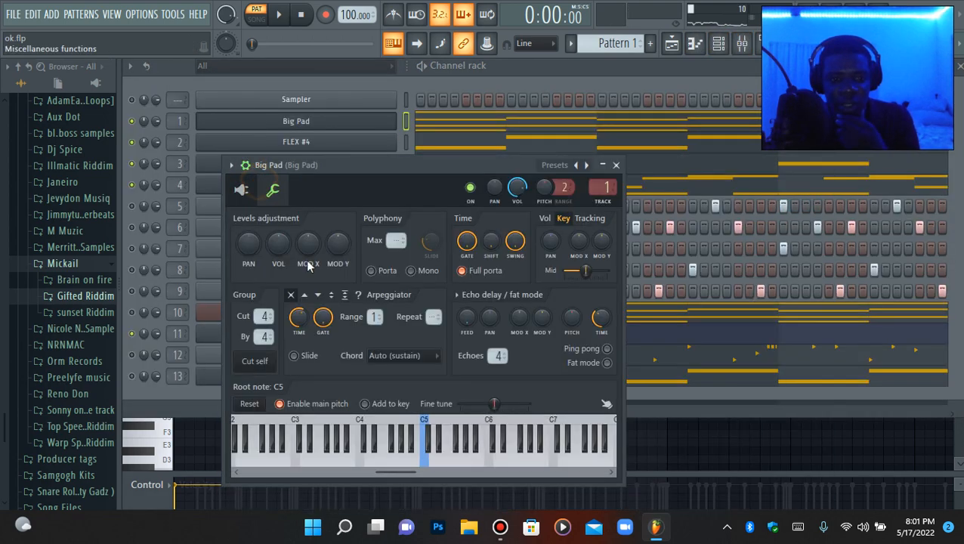
pyautogui.click(260, 122)
pyautogui.click(259, 143)
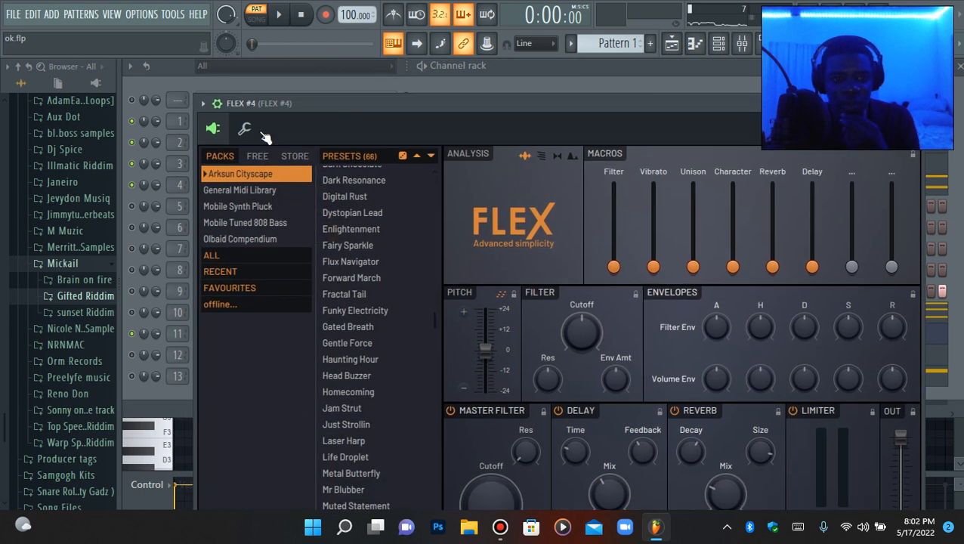
pyautogui.click(263, 130)
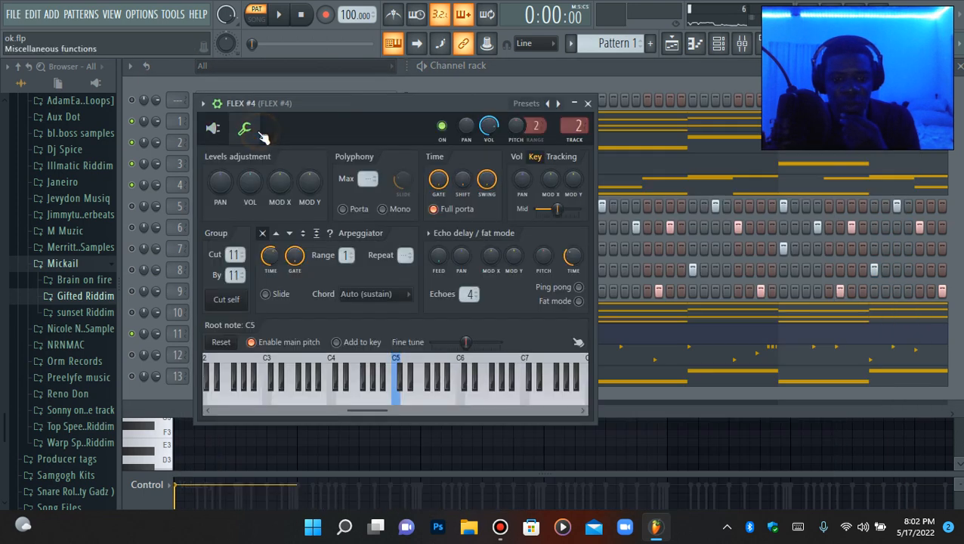
# Show the miscellaneous settings of the Belmopan and Dream bell channels, closing each window when done.
pyautogui.click(253, 163)
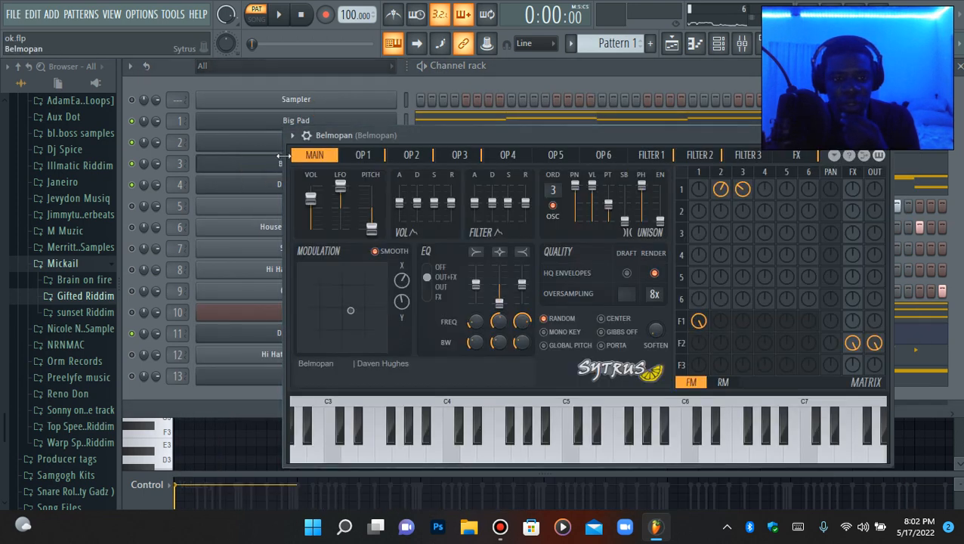
pyautogui.click(305, 135)
pyautogui.click(335, 160)
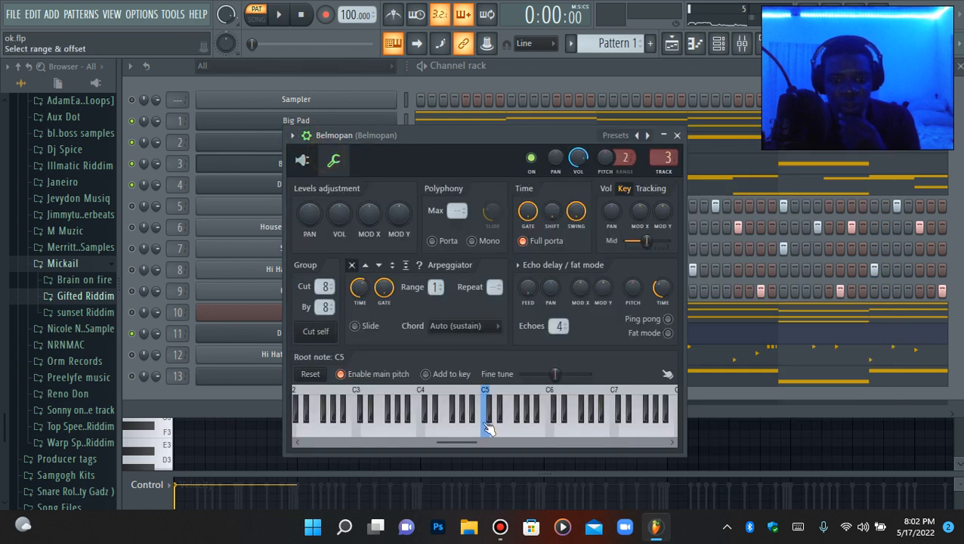
pyautogui.click(260, 181)
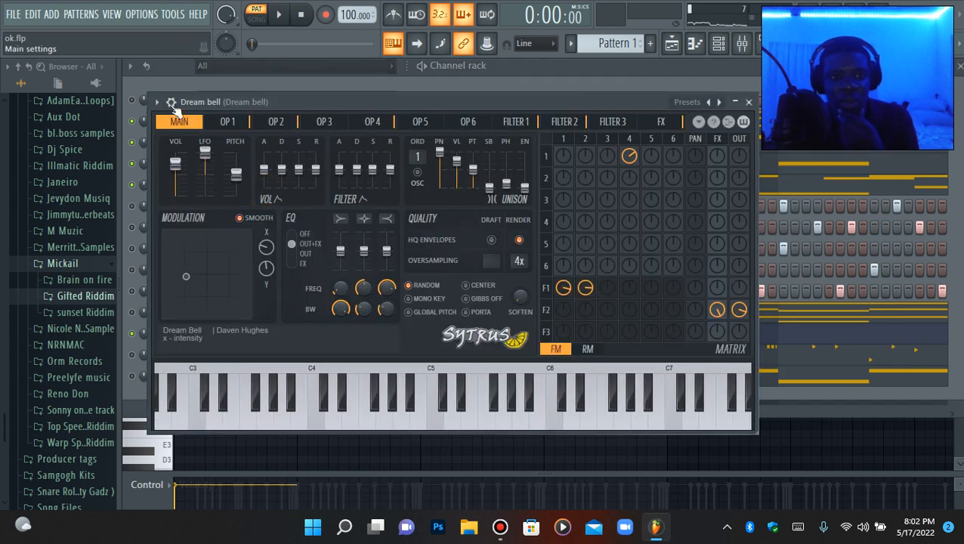
pyautogui.click(170, 98)
pyautogui.click(201, 127)
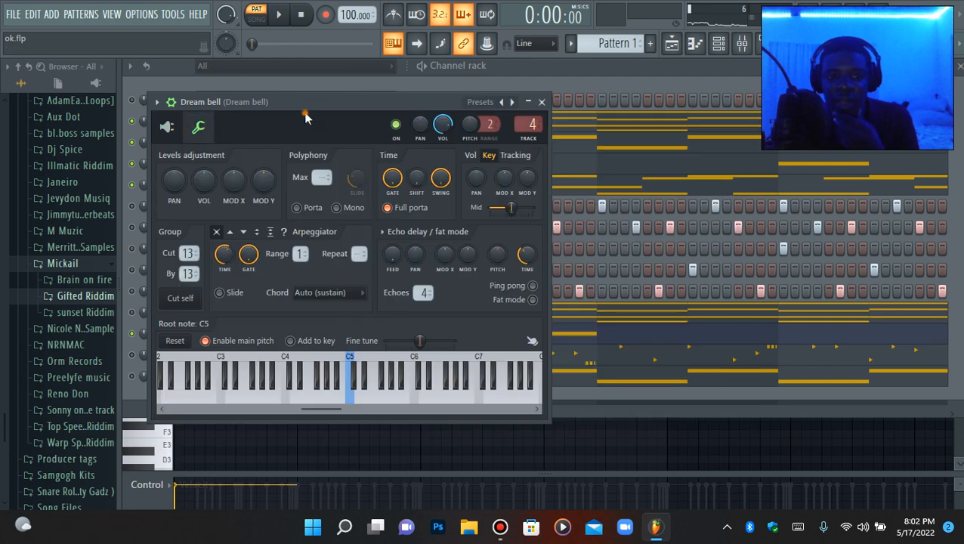
pyautogui.click(269, 188)
# Open the GMS channel, reposition its window and show its miscellaneous settings before closing it.
pyautogui.click(253, 311)
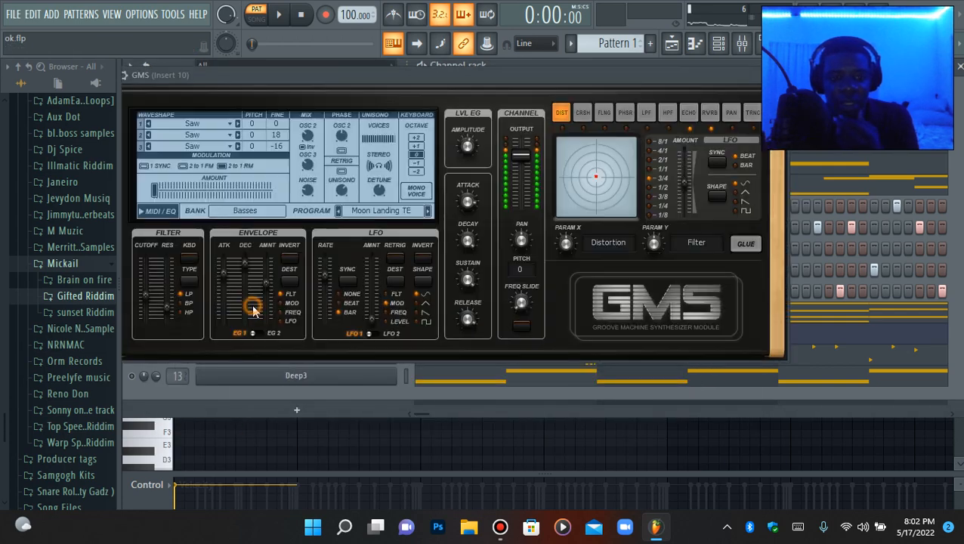
pyautogui.moveTo(175, 87); pyautogui.dragTo(262, 118)
pyautogui.click(256, 118)
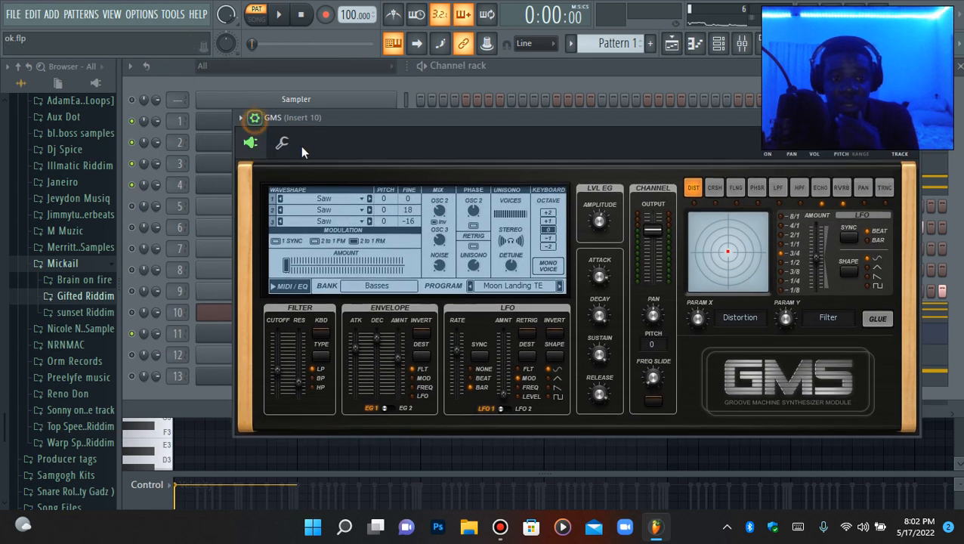
pyautogui.click(282, 143)
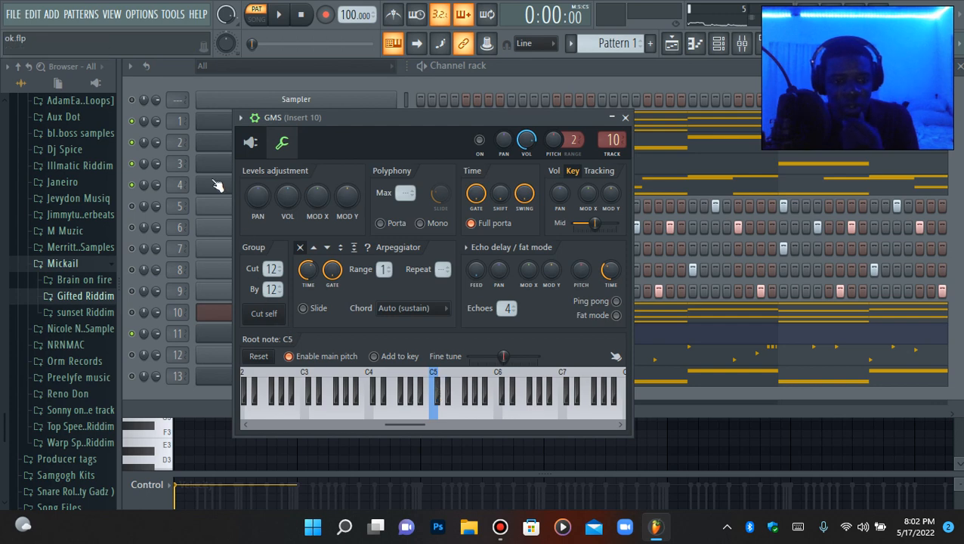
pyautogui.click(221, 316)
# Open the Dark Piano channel window, show its miscellaneous settings and close it.
pyautogui.click(226, 334)
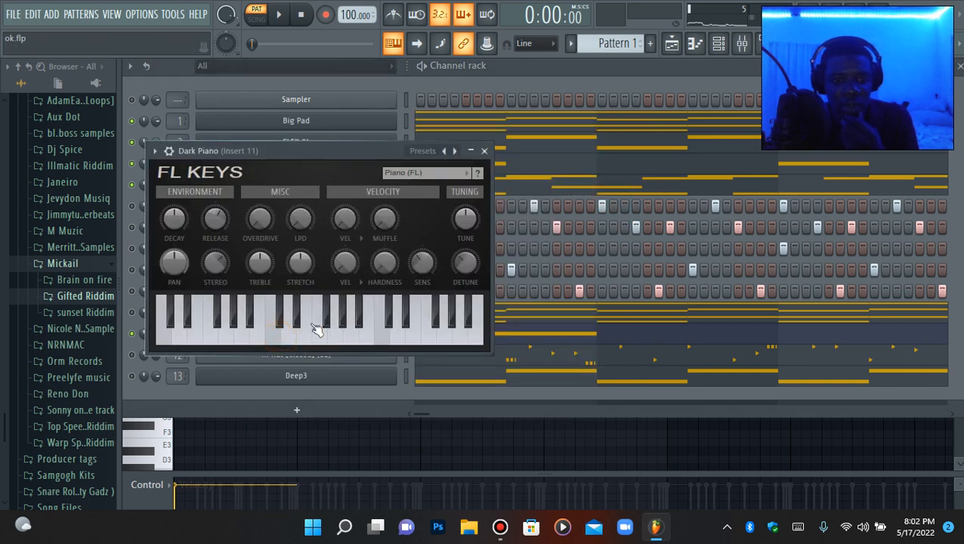
pyautogui.click(169, 150)
pyautogui.click(199, 178)
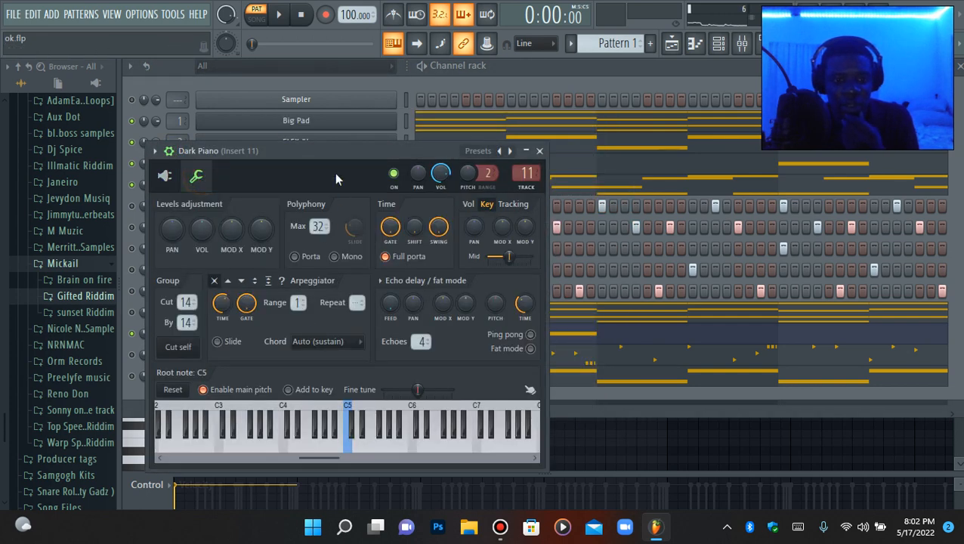
pyautogui.moveTo(336, 178); pyautogui.dragTo(416, 182)
pyautogui.click(248, 337)
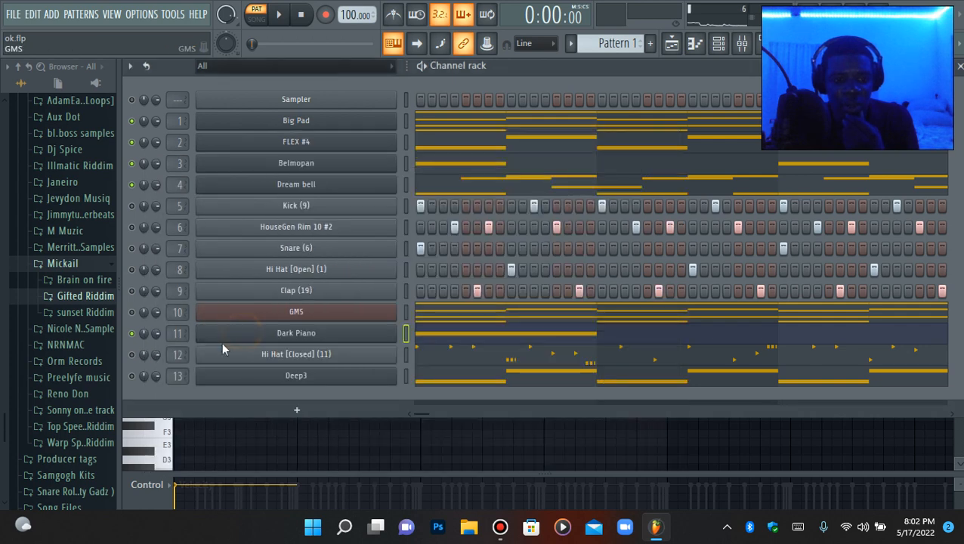
# Open the Deep3 channel window, show its miscellaneous settings and close it.
pyautogui.click(243, 380)
pyautogui.click(228, 93)
pyautogui.click(255, 121)
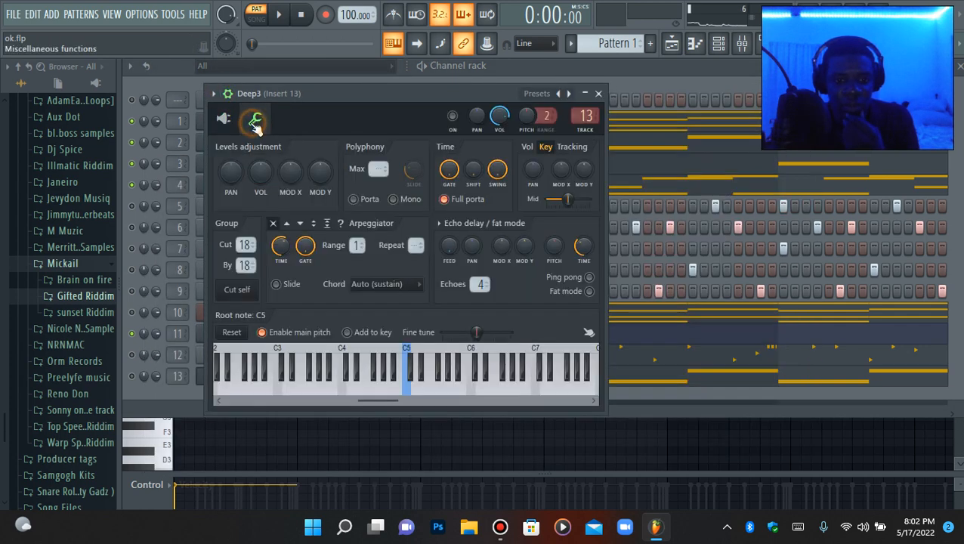
pyautogui.click(204, 384)
# Solo the Big Pad channel, set its root note to E5 and briefly play the pattern.
pyautogui.rightClick(137, 134)
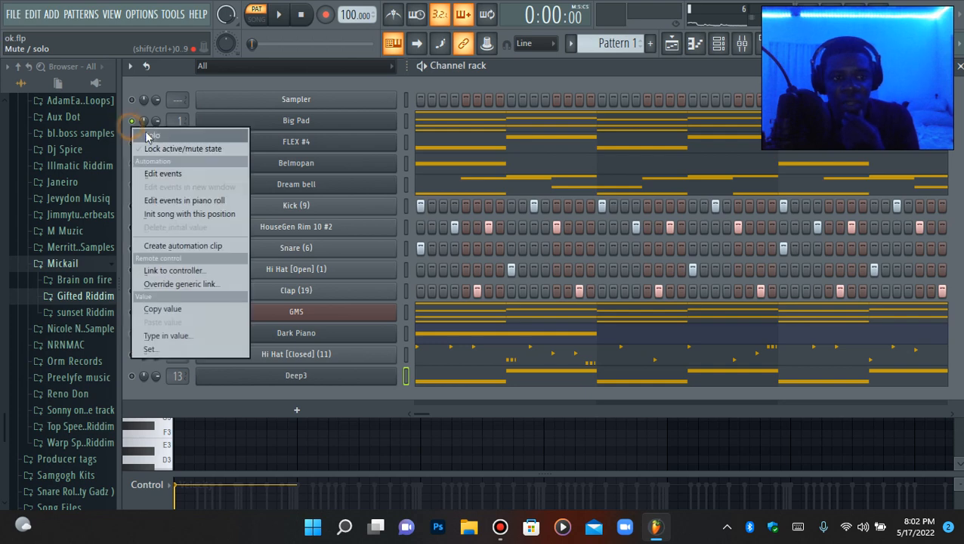
pyautogui.click(303, 125)
pyautogui.click(303, 124)
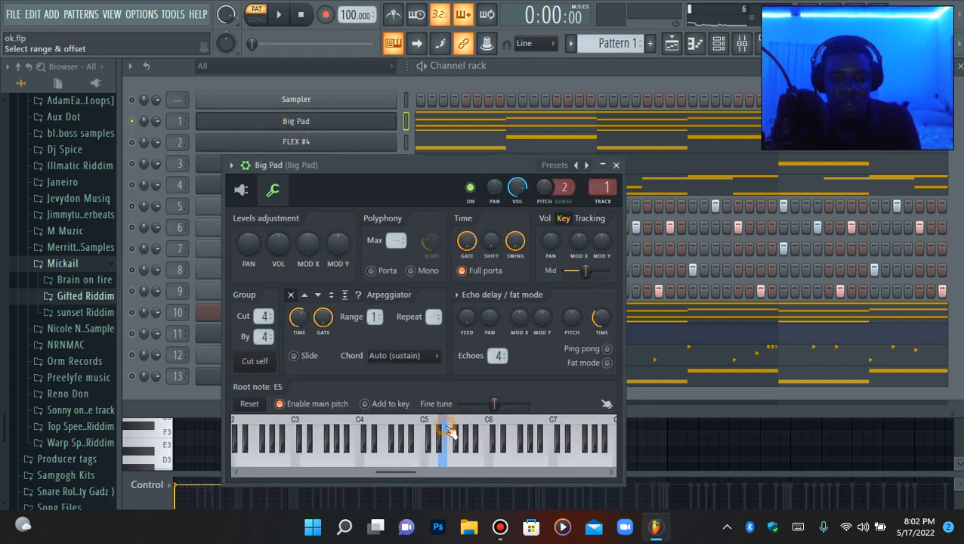
pyautogui.press('space')
pyautogui.press('space')
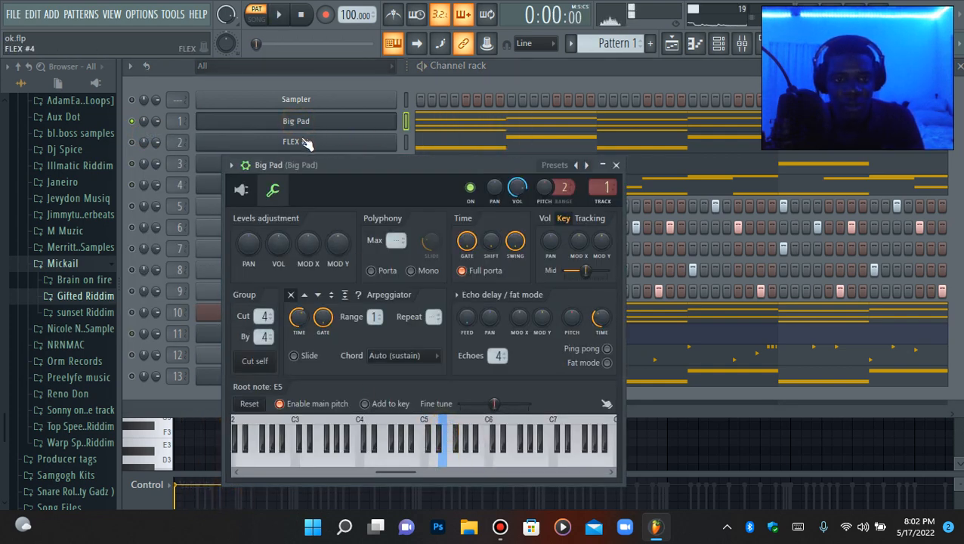
# Unmute FLEX #4 and set the root notes of Belmopan and Dream bell to E5.
pyautogui.click(306, 143)
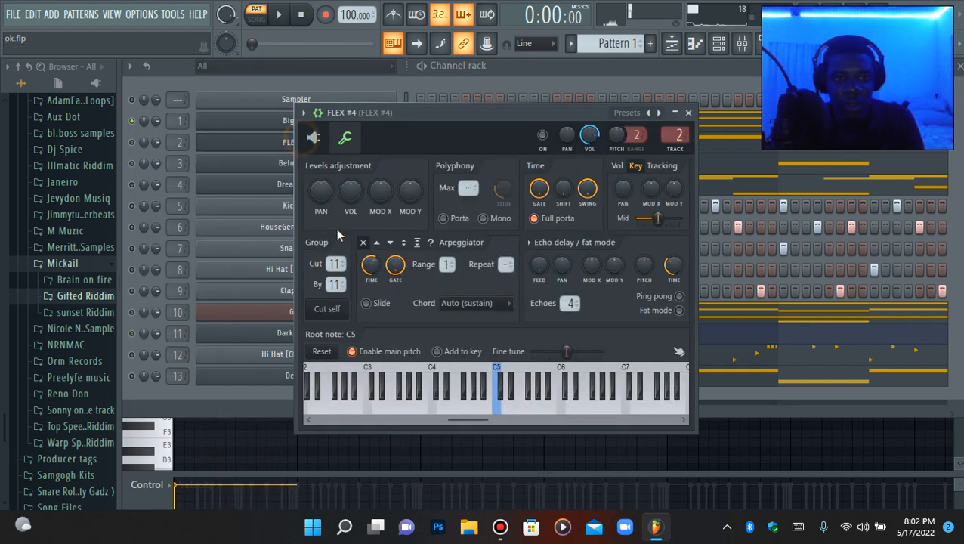
pyautogui.click(280, 145)
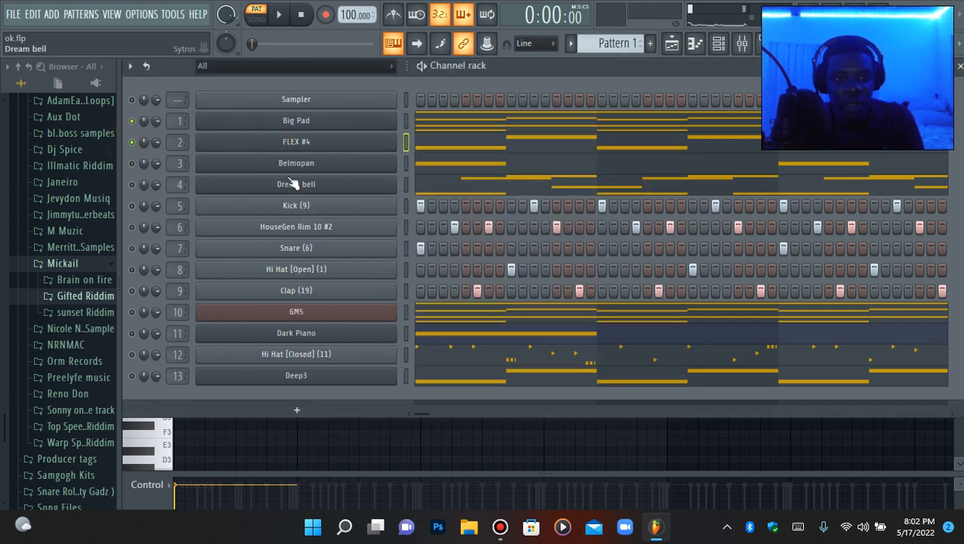
pyautogui.click(295, 162)
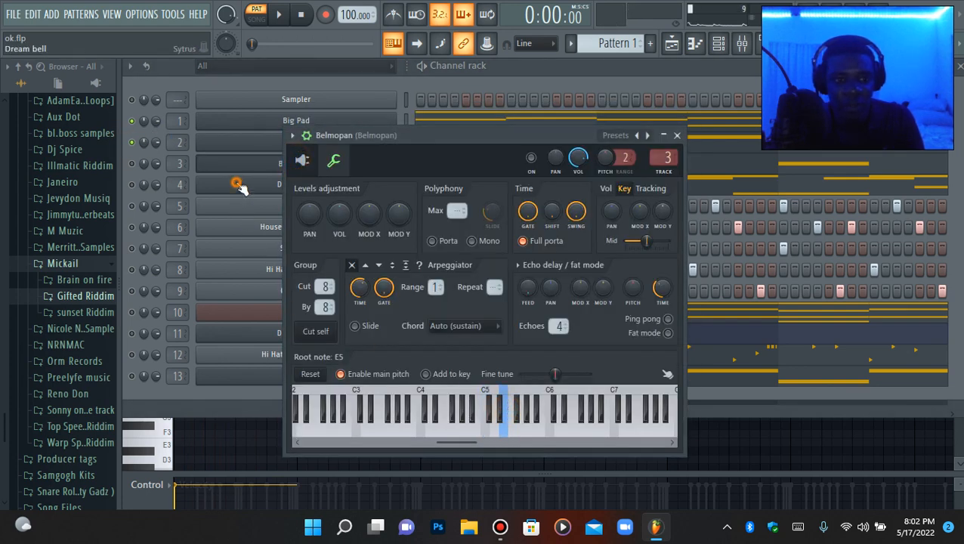
pyautogui.click(238, 185)
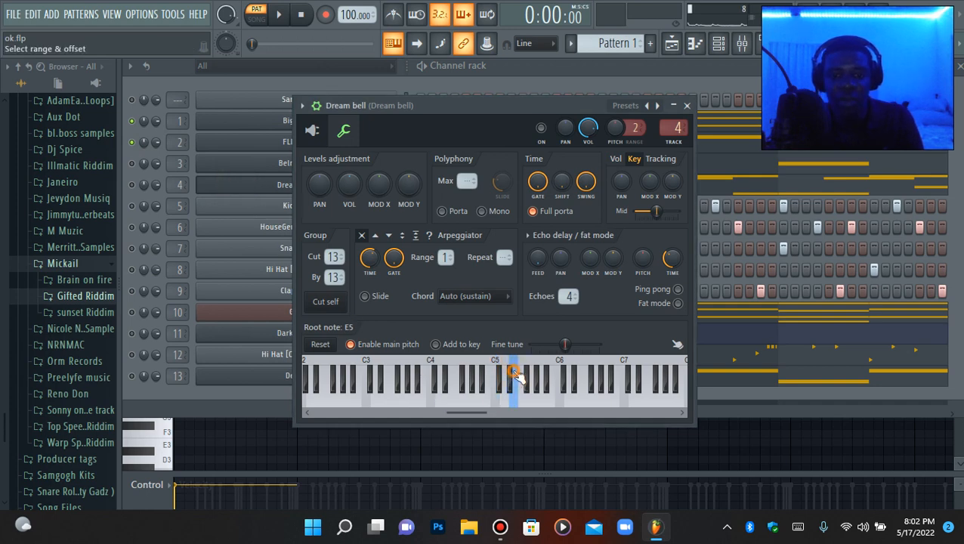
# Unmute Belmopan and Dream bell and play the pattern with the melodic channels together.
pyautogui.click(128, 187)
pyautogui.press('space')
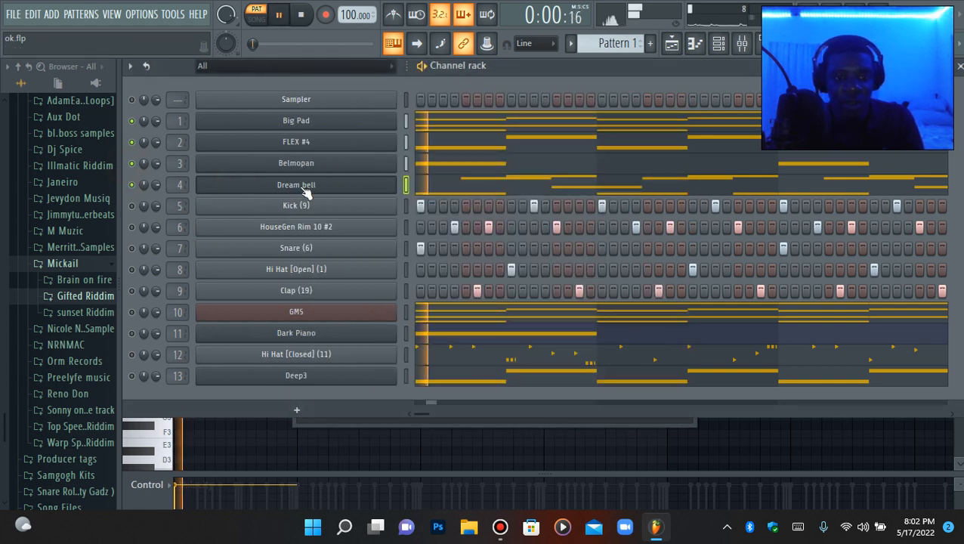
pyautogui.click(299, 189)
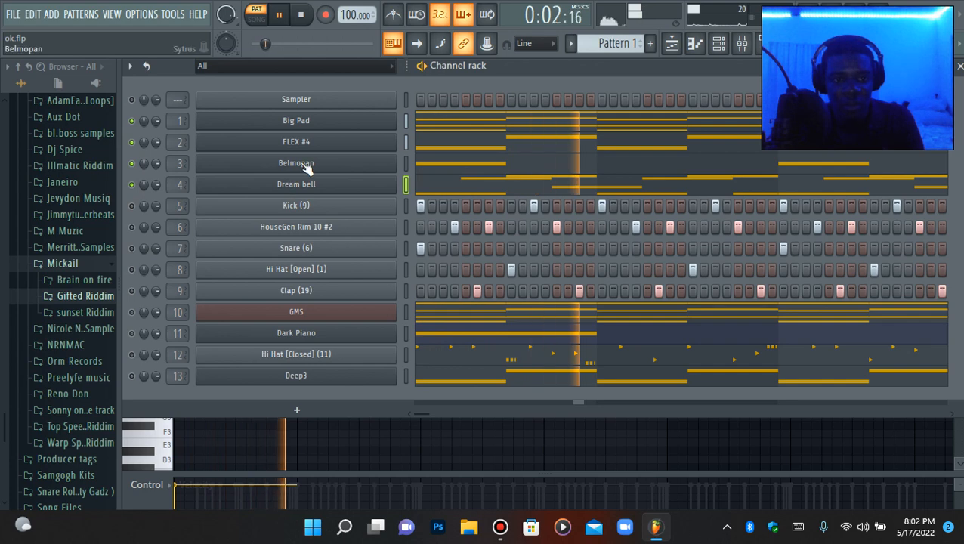
# Try E4 as Belmopan's root note, set it back to E5 and listen to the pattern.
pyautogui.click(305, 164)
pyautogui.press('space')
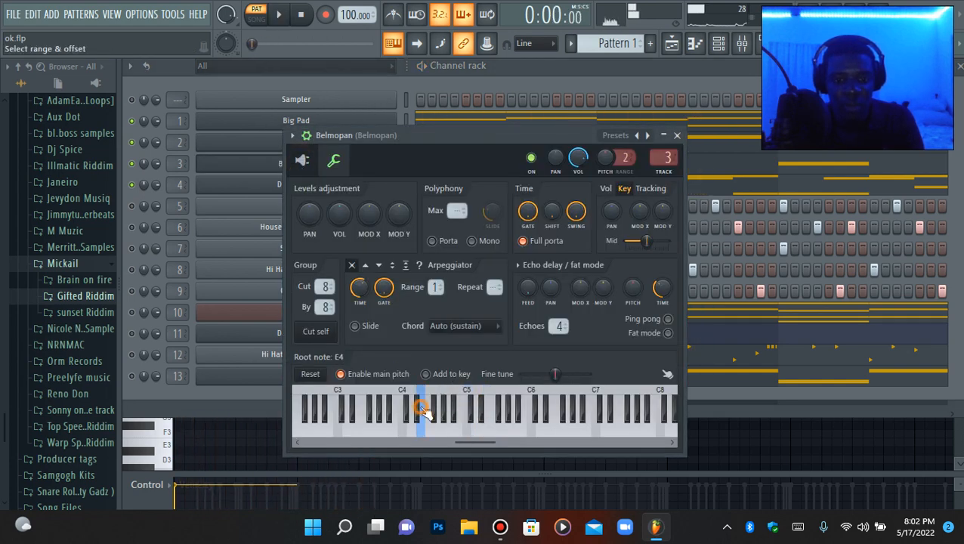
pyautogui.rightClick(485, 411)
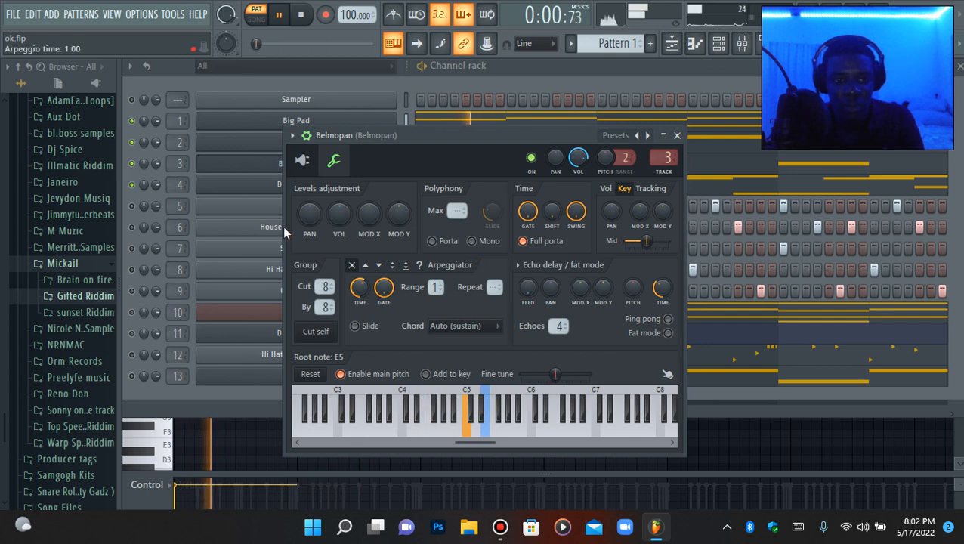
pyautogui.click(269, 164)
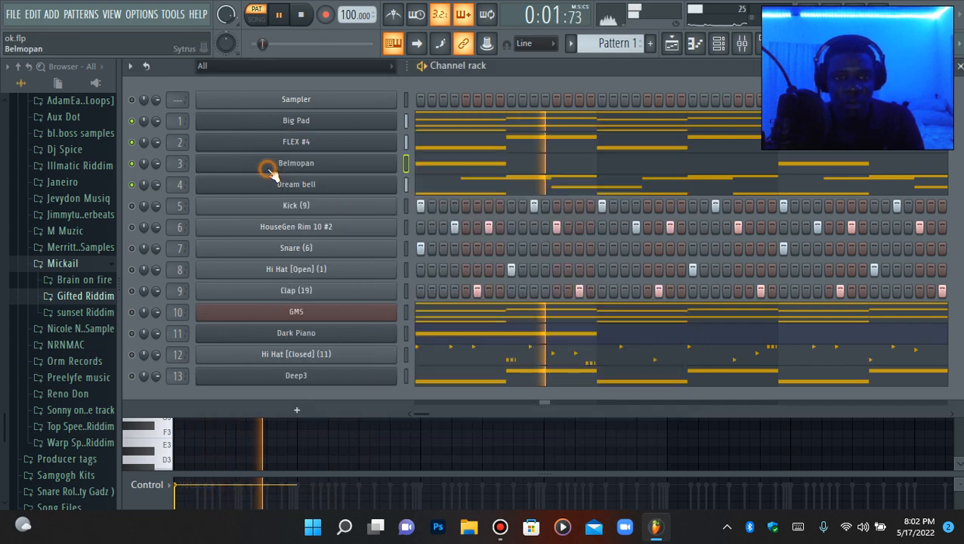
# Try E4 as Big Pad's root note during playback and return it to E5.
pyautogui.click(293, 121)
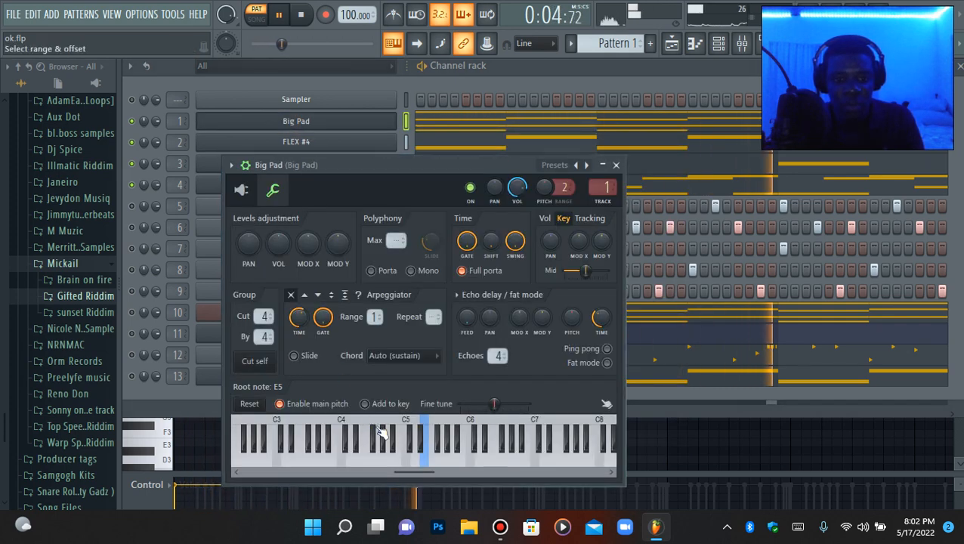
pyautogui.rightClick(360, 452)
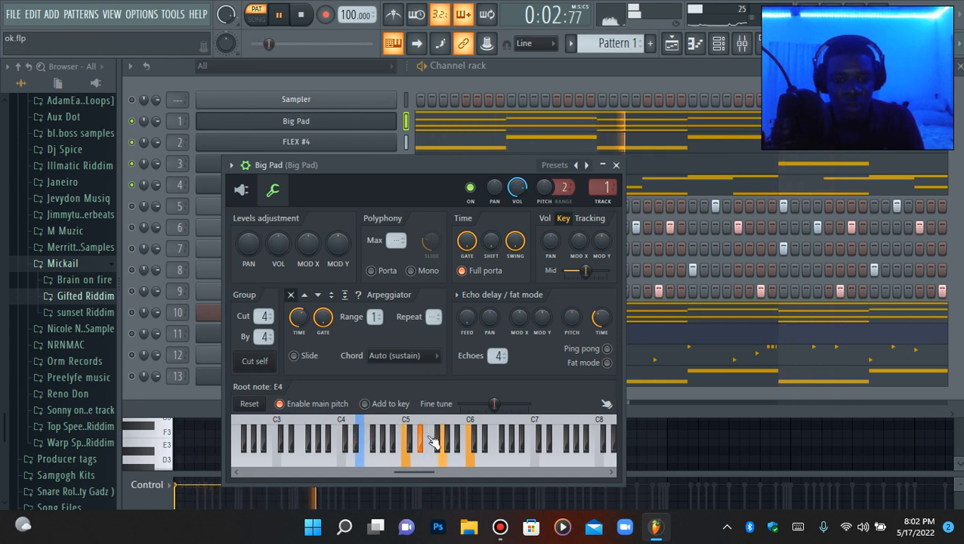
pyautogui.rightClick(425, 451)
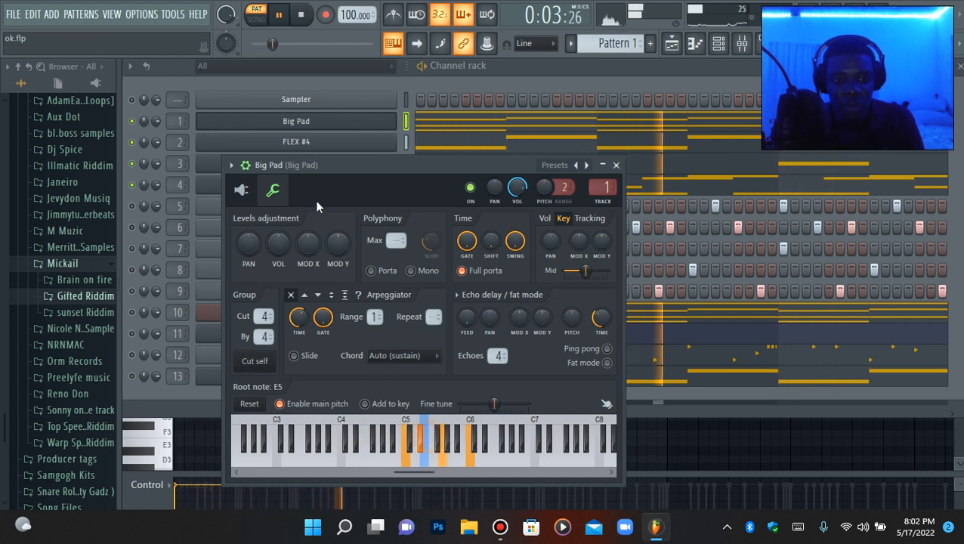
# Review Belmopan's root note and set those of Big Pad, Dream bell and Dark Piano to D5, listening to the pattern.
pyautogui.click(275, 123)
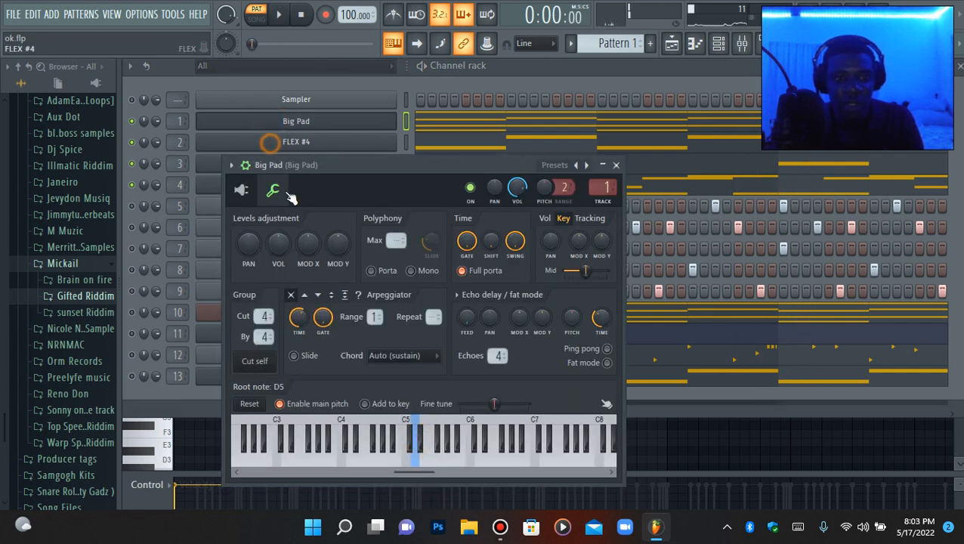
pyautogui.click(279, 163)
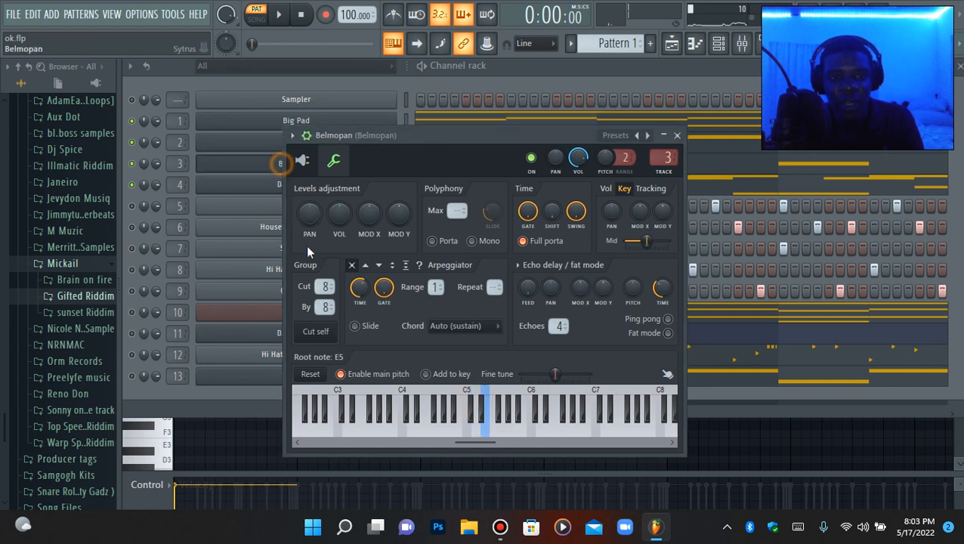
pyautogui.click(272, 183)
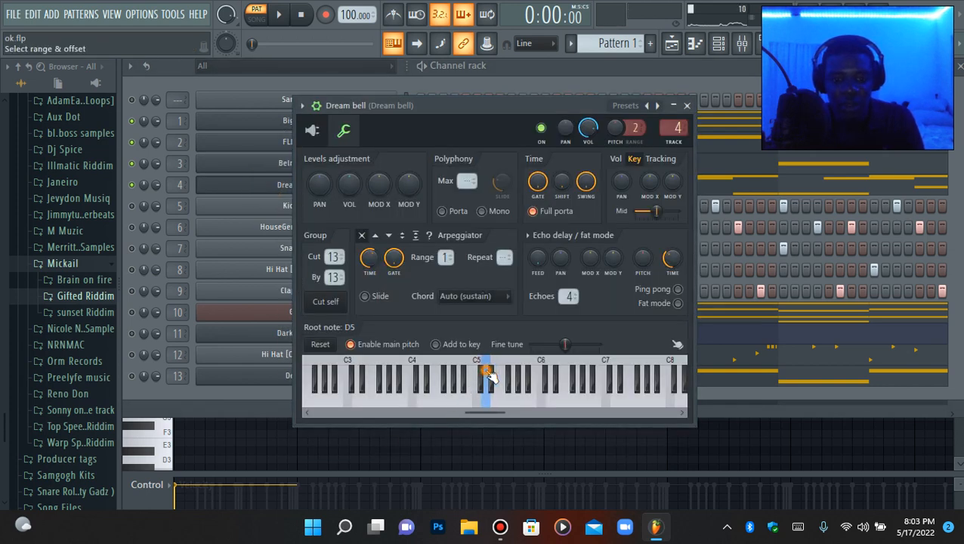
pyautogui.click(289, 189)
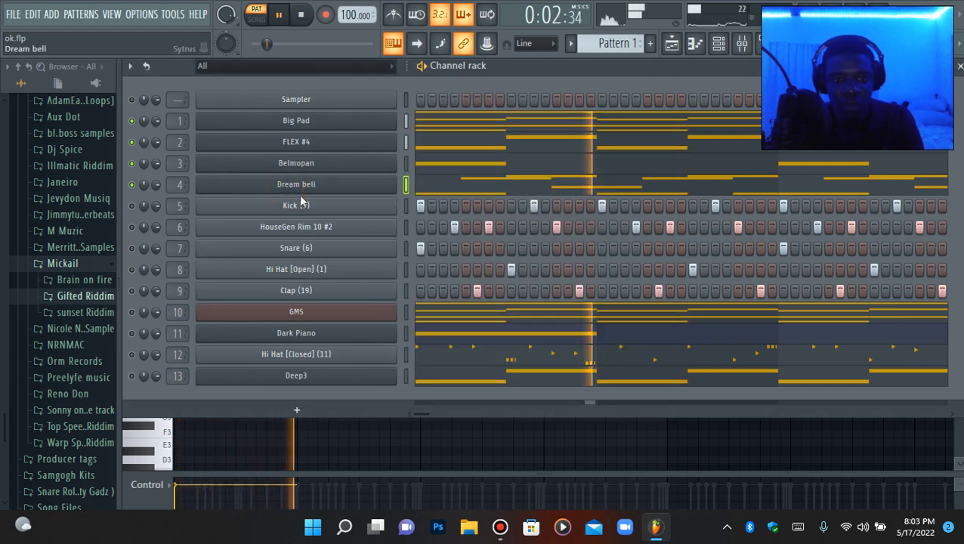
pyautogui.click(282, 334)
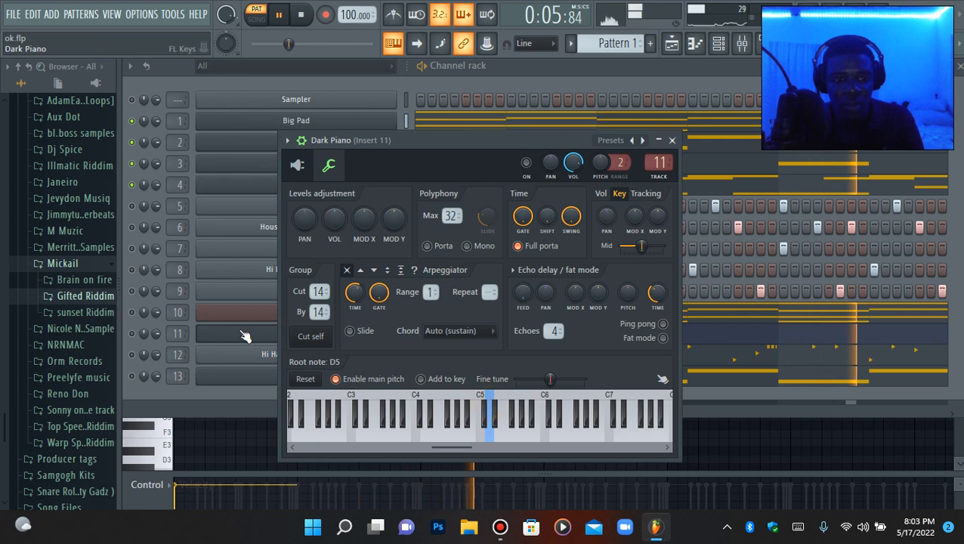
# Unmute Dark Piano and lower its bar 1 note to C3 in the piano roll while listening to the pattern.
pyautogui.click(136, 333)
pyautogui.click(696, 45)
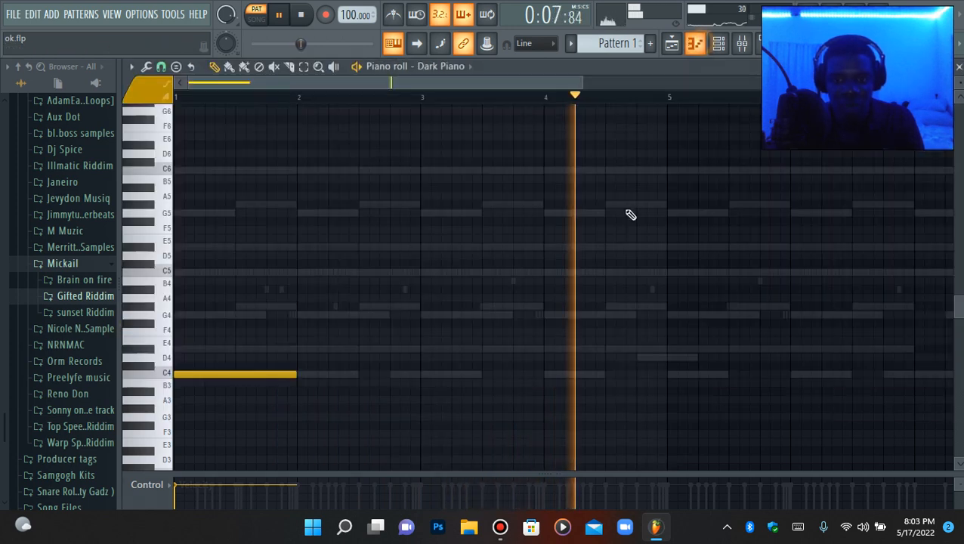
pyautogui.press('space')
pyautogui.press('space')
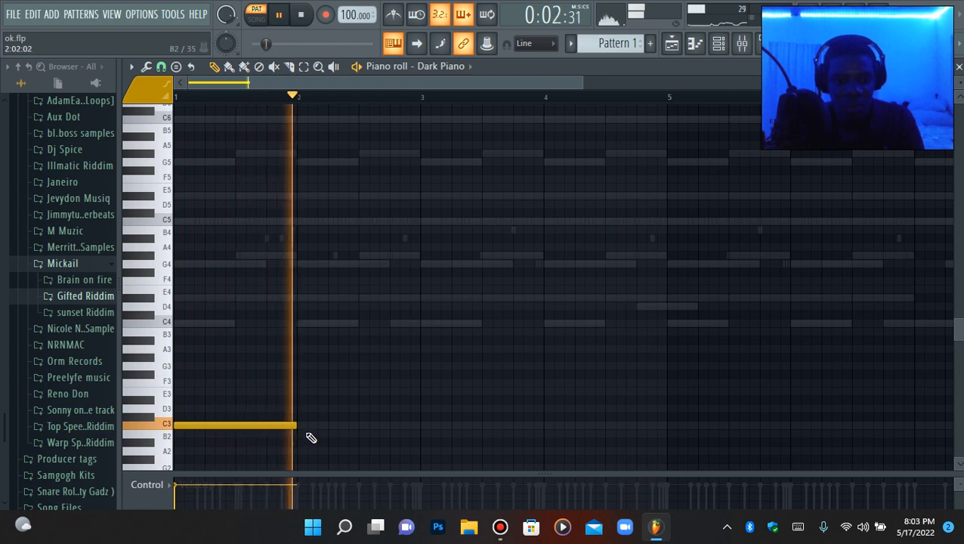
pyautogui.press('space')
pyautogui.scroll(-4, 308, 435)
pyautogui.scroll(1, 316, 391)
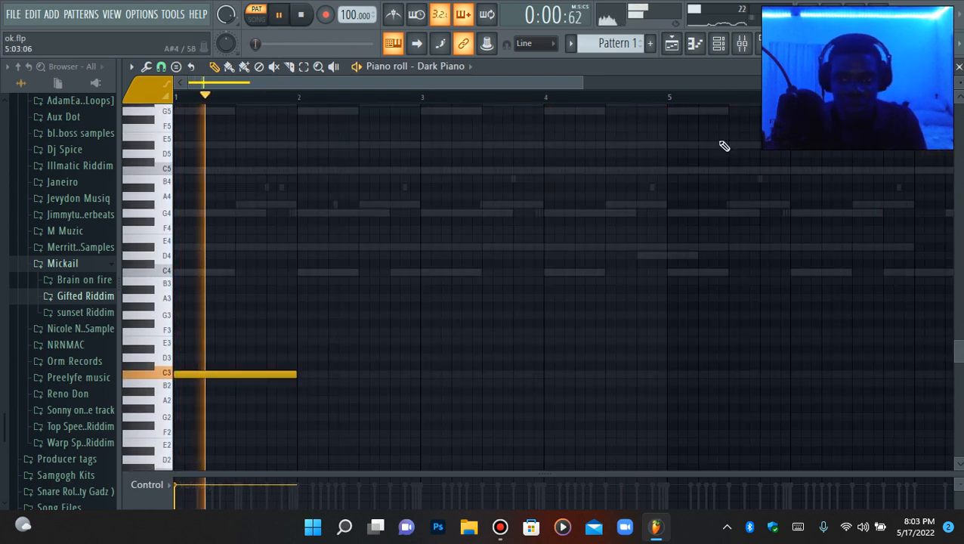
pyautogui.click(959, 82)
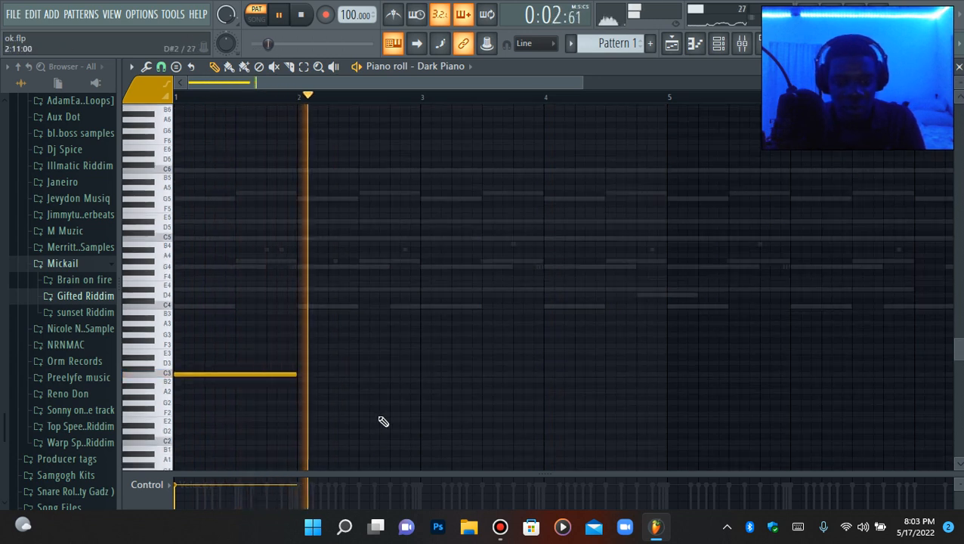
# Try adding a D3 note to Dark Piano, starting three quarters into bar 2, and play the pattern.
pyautogui.press('space')
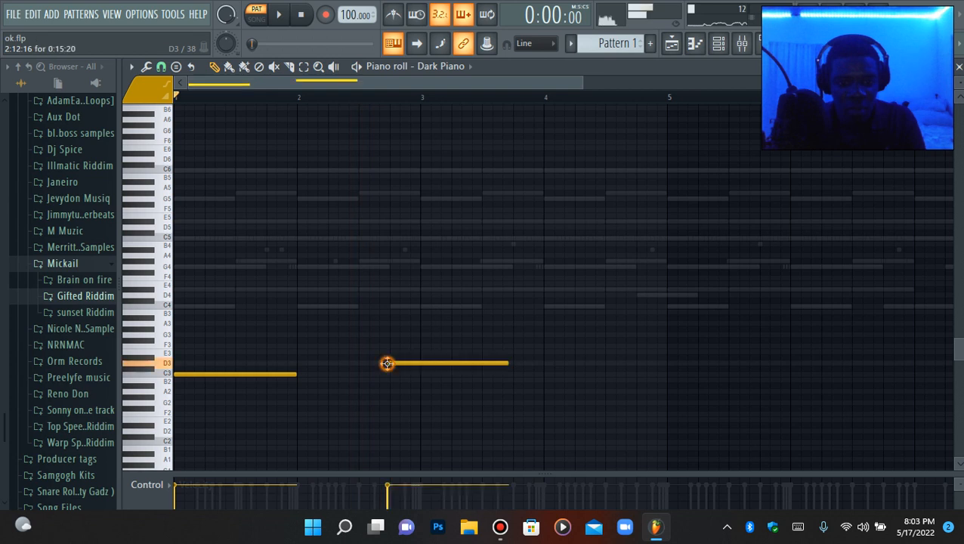
pyautogui.hotkey('alt', 'q')
pyautogui.click(445, 368)
pyautogui.press('space')
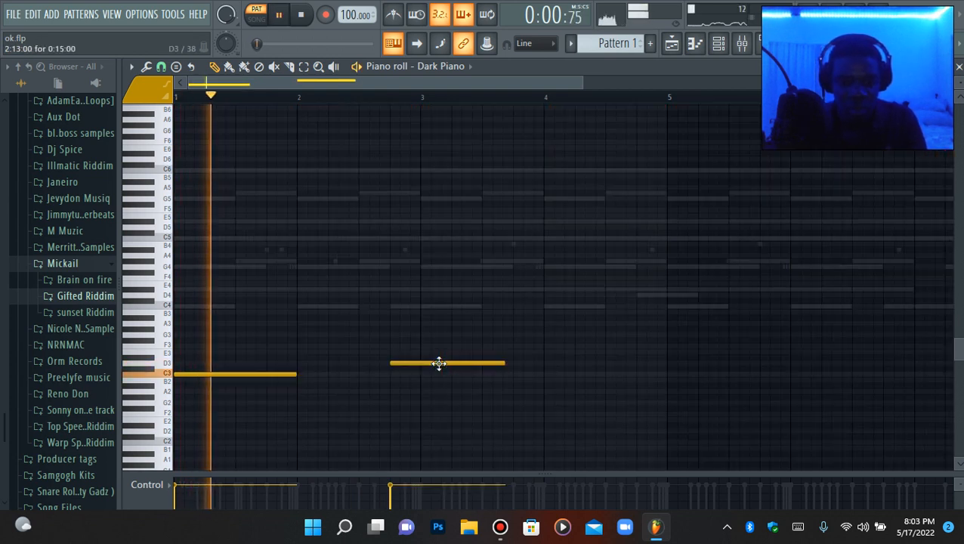
# Transpose the added Dark Piano note up to G#4 and down to G#2 during playback.
pyautogui.hotkey('ctrl', 'Up')
pyautogui.hotkey('shift', 'Up')
pyautogui.hotkey('shift', 'Up')
pyautogui.hotkey('shift', 'Up')
pyautogui.hotkey('shift', 'Up')
pyautogui.hotkey('shift', 'Up')
pyautogui.hotkey('shift', 'Up')
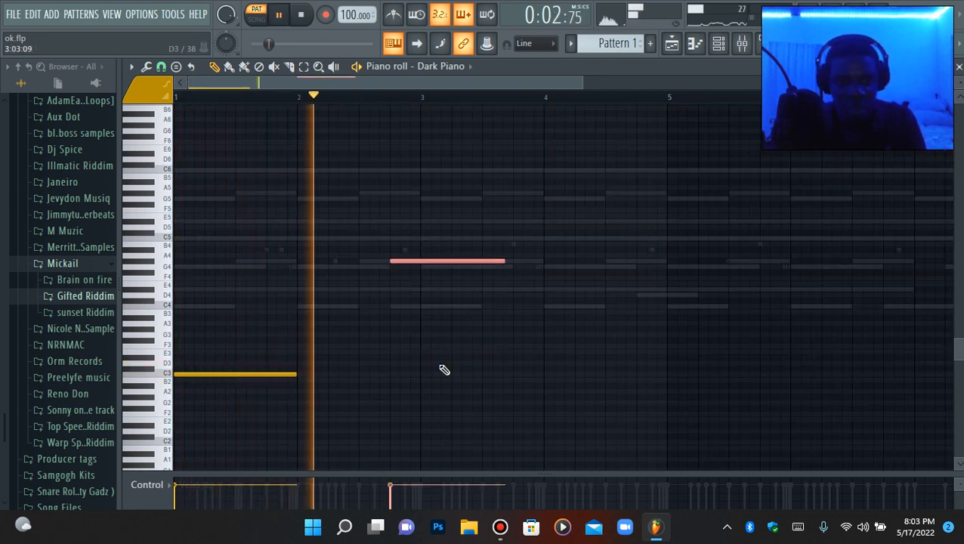
pyautogui.hotkey('ctrl', 'Down')
pyautogui.hotkey('ctrl', 'Down')
pyautogui.press('space')
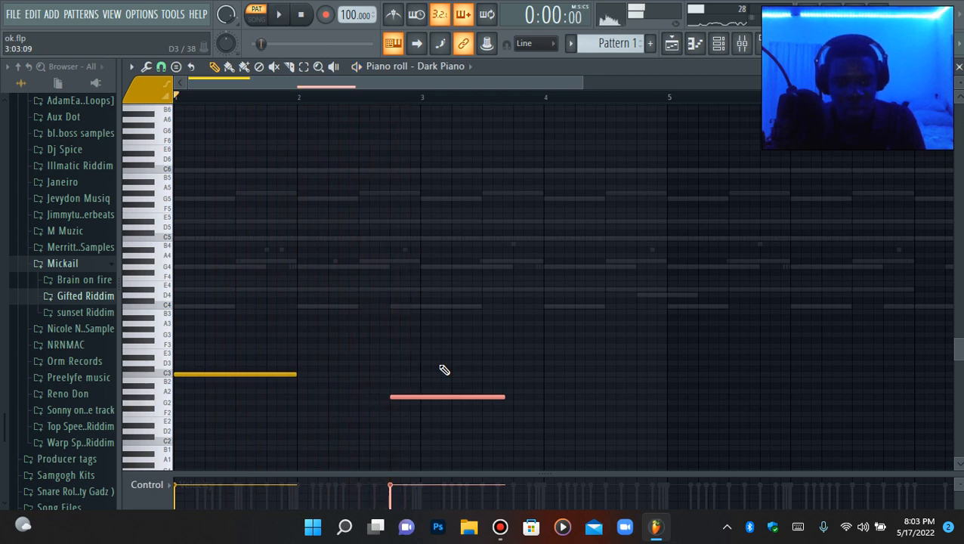
# Shorten the G#2 note to end at bar 3, quantize it and duplicate Dark Piano's two-note phrase.
pyautogui.press('space')
pyautogui.moveTo(502, 397); pyautogui.dragTo(417, 408)
pyautogui.hotkey('alt', 'q')
pyautogui.press('Return')
pyautogui.hotkey('ctrl', 'a')
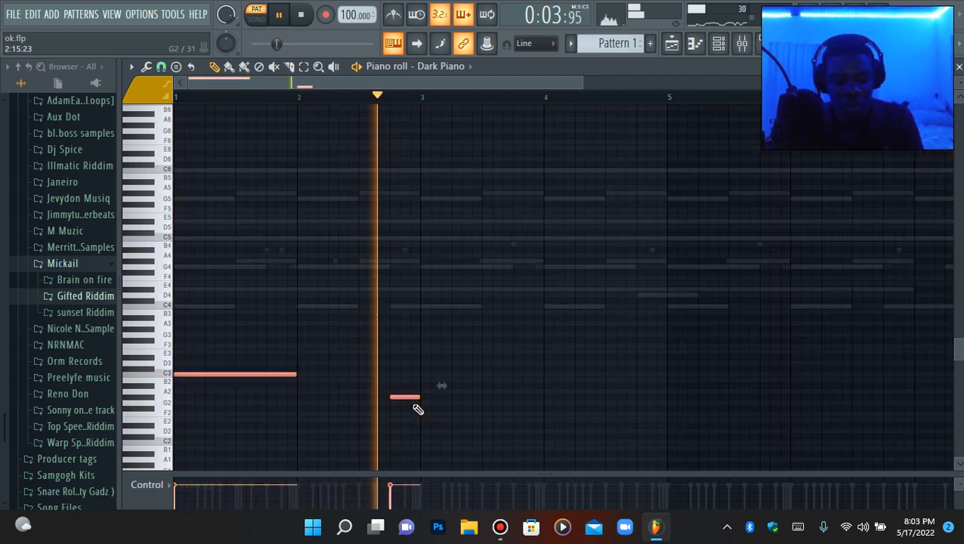
pyautogui.hotkey('ctrl', 'b')
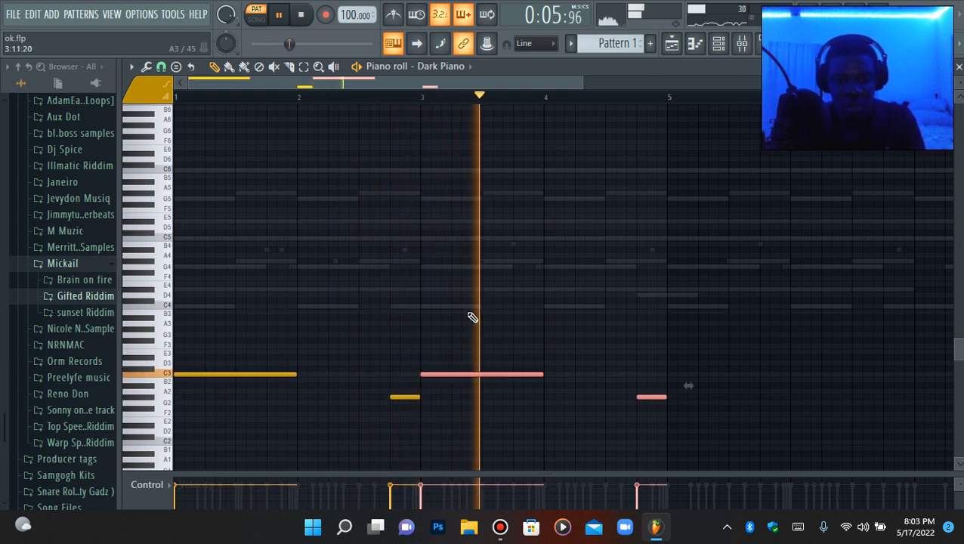
# Remove the notes added after Dark Piano's C3 note, try an A2 note at the start of bar 2 and delete it.
pyautogui.press('space')
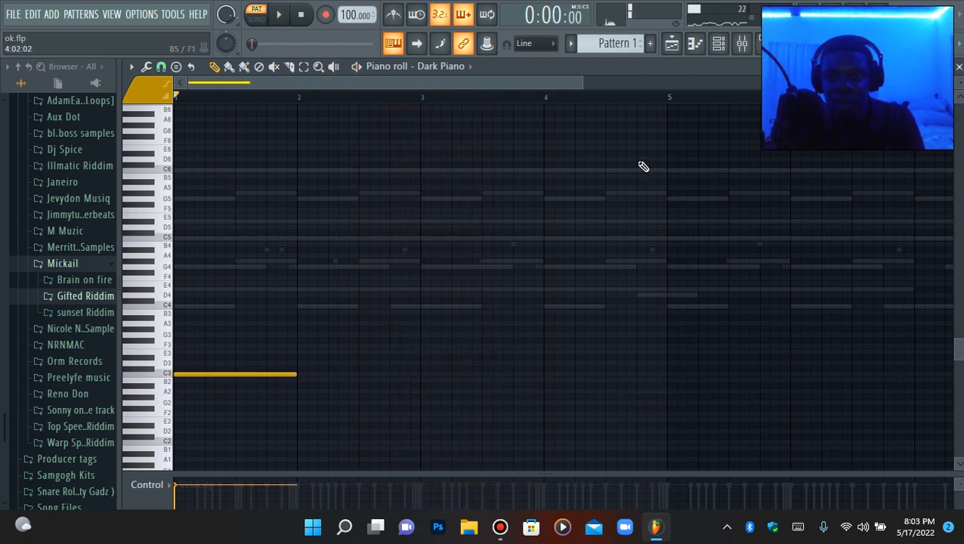
pyautogui.scroll(1, 295, 374)
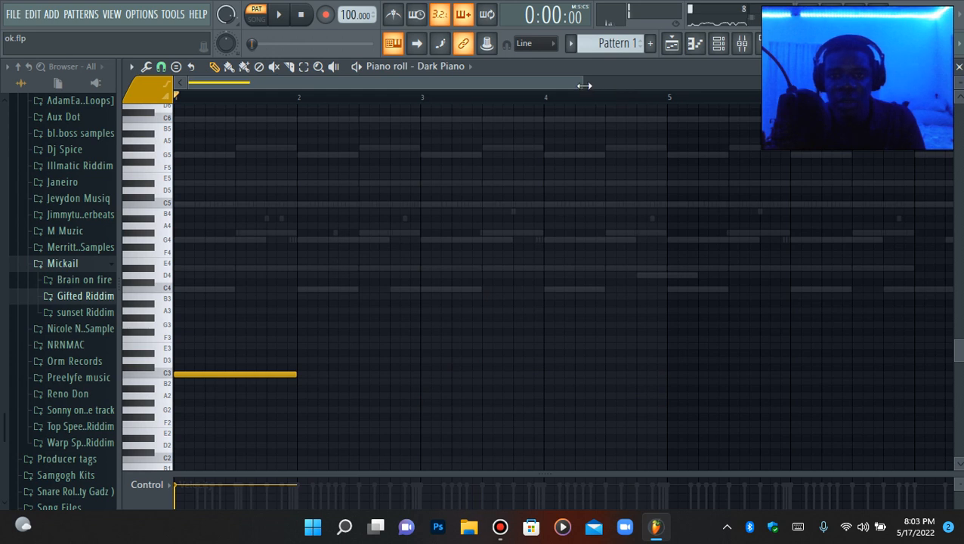
pyautogui.moveTo(584, 86); pyautogui.dragTo(446, 90)
pyautogui.press('space')
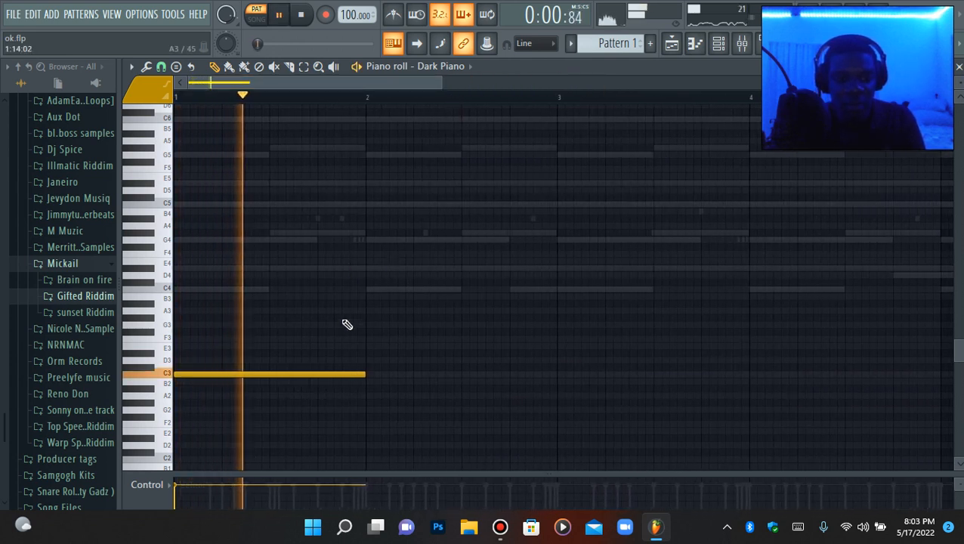
pyautogui.click(374, 398)
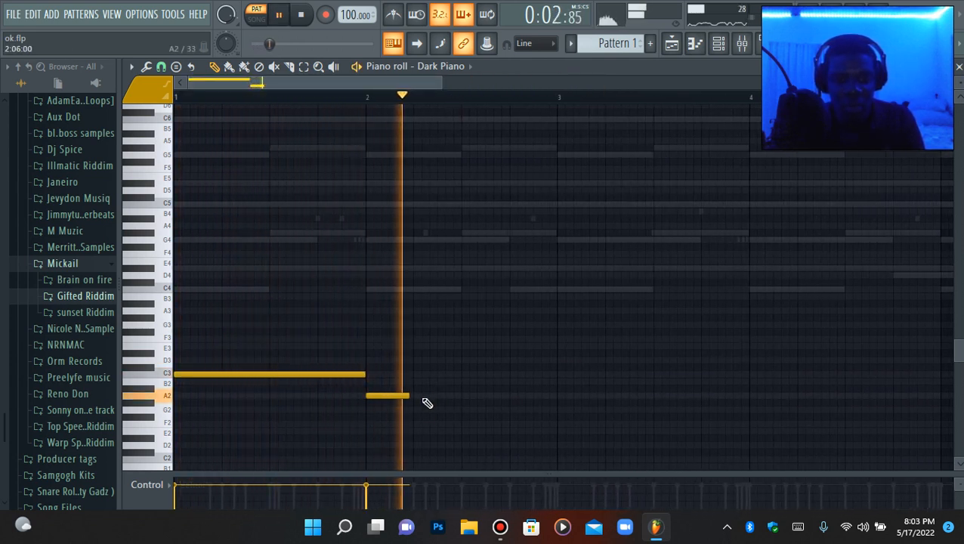
pyautogui.rightClick(406, 396)
pyautogui.press('space')
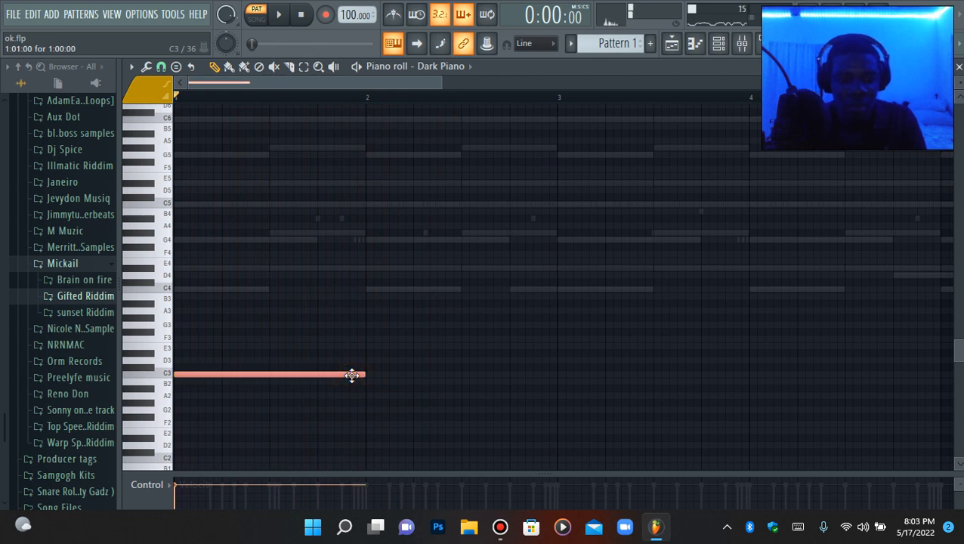
# Set the root notes of Big Pad, FLEX #4, Belmopan and Dream bell to D#5 and open Dark Piano's settings.
pyautogui.click(723, 44)
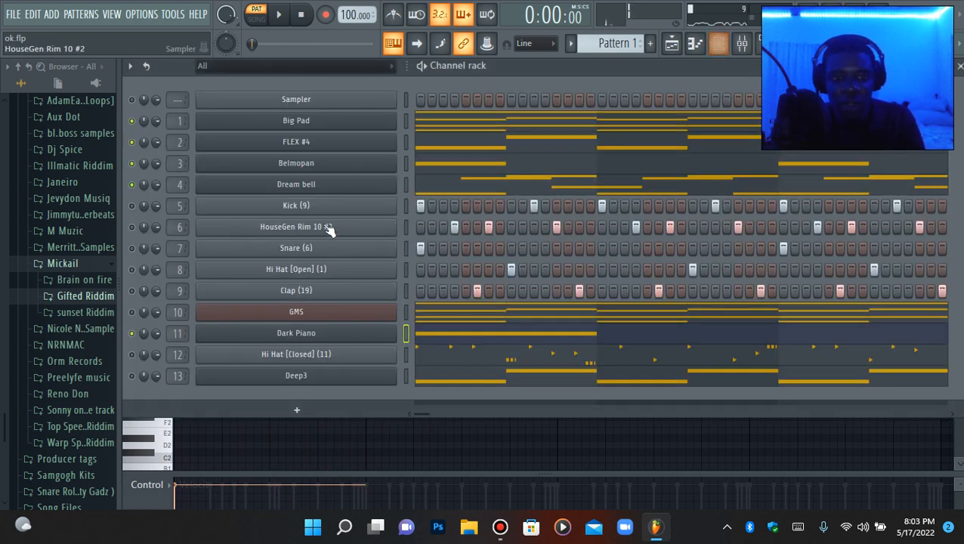
pyautogui.click(312, 125)
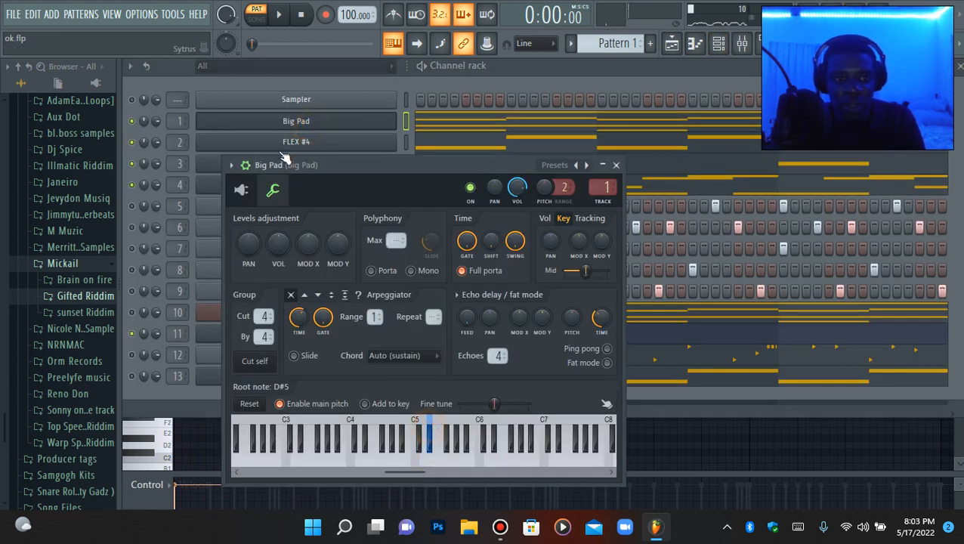
pyautogui.click(278, 142)
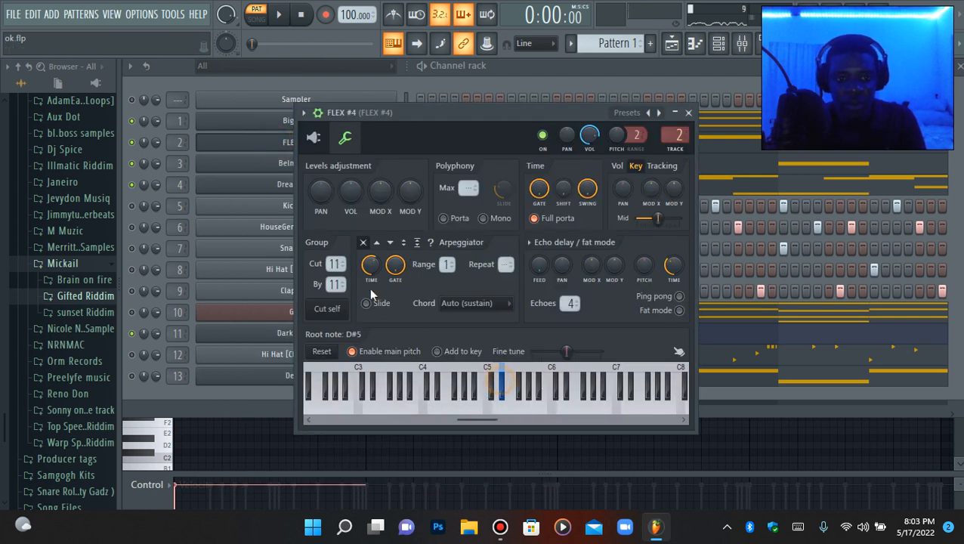
pyautogui.click(279, 161)
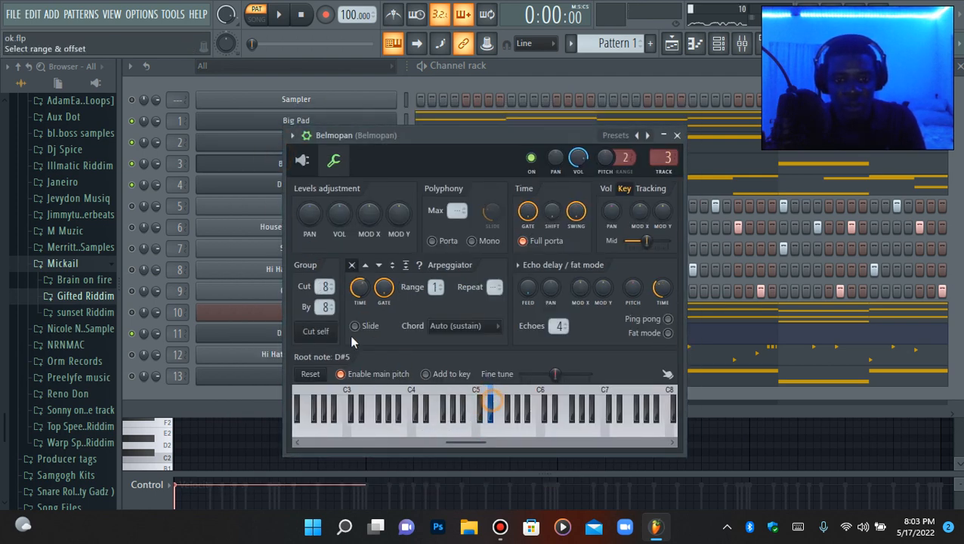
pyautogui.click(248, 187)
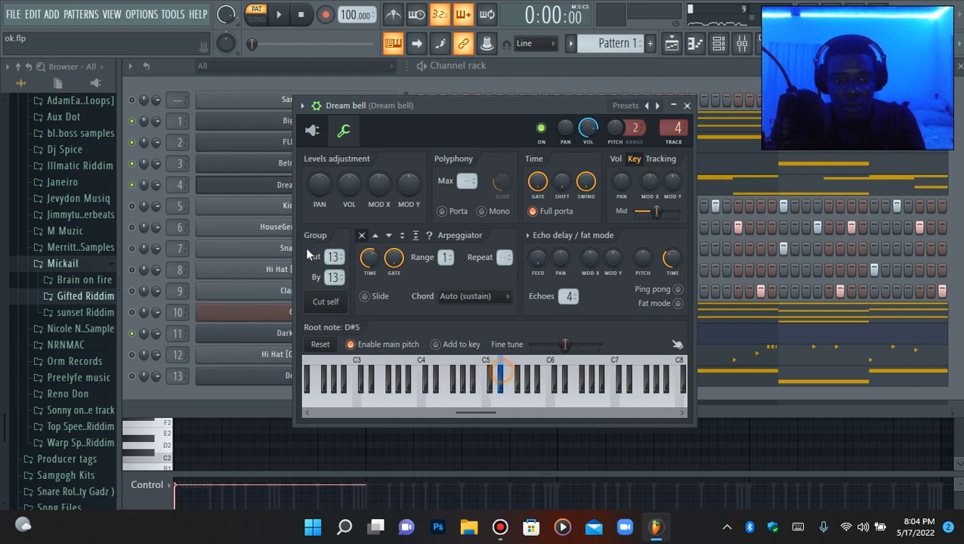
pyautogui.click(258, 184)
pyautogui.click(320, 335)
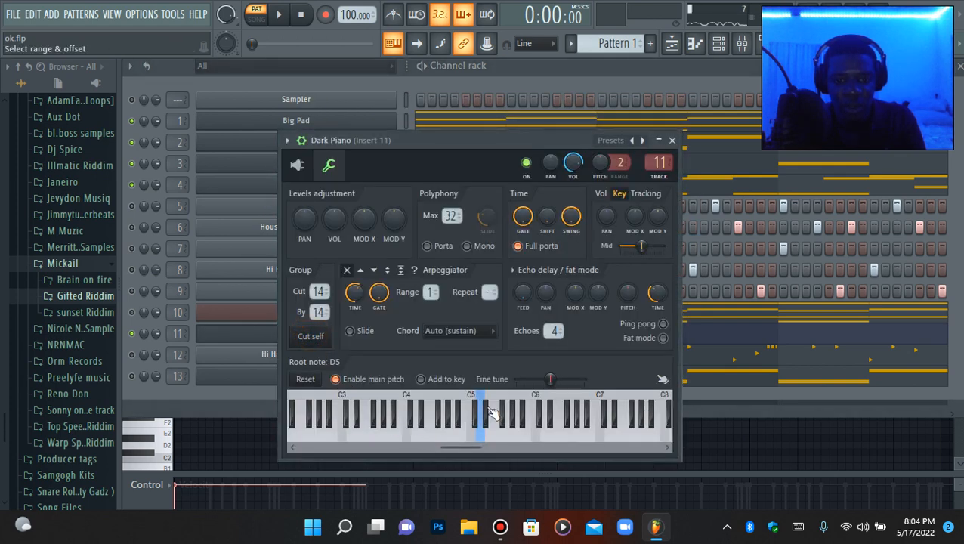
# Try Dark Piano's bar 1 note at D4 and G2 during playback and return it to C3.
pyautogui.click(693, 51)
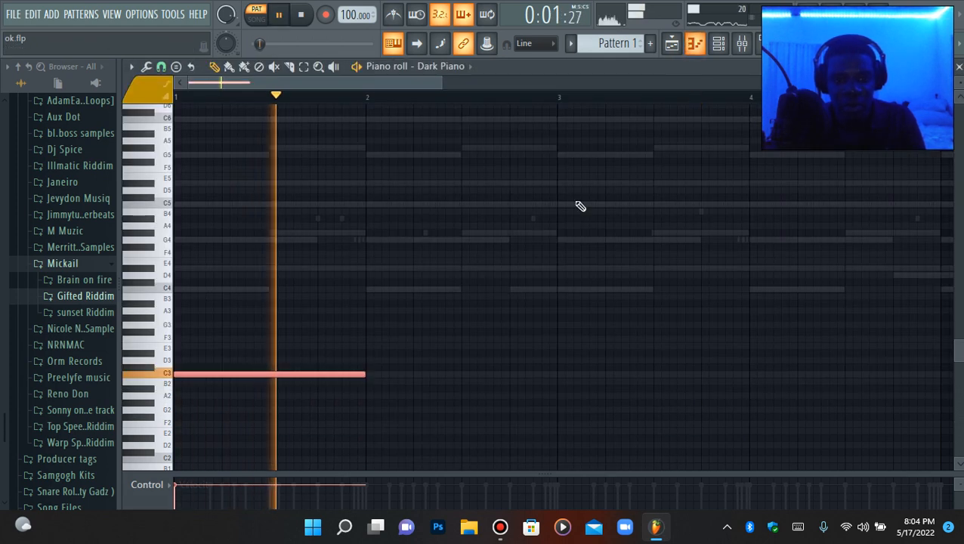
pyautogui.press('space')
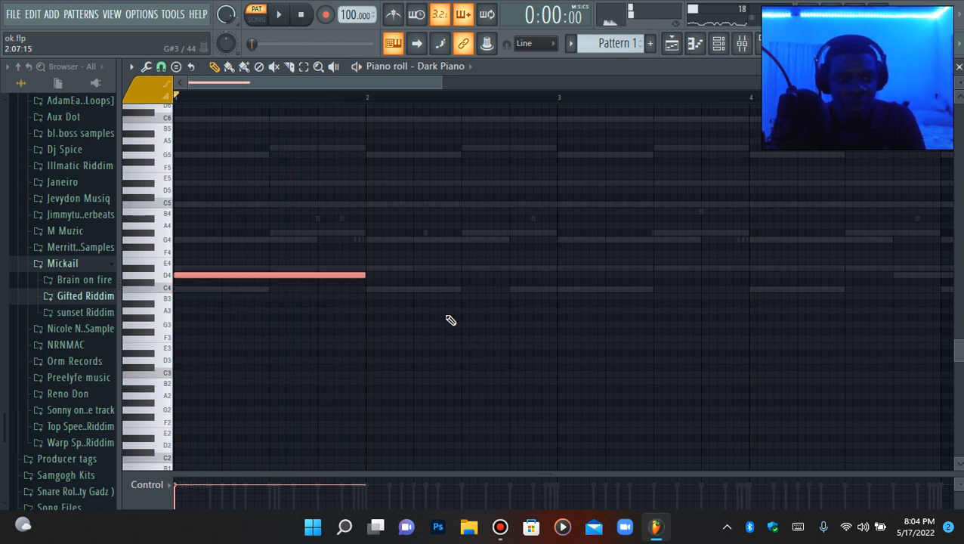
pyautogui.press('space')
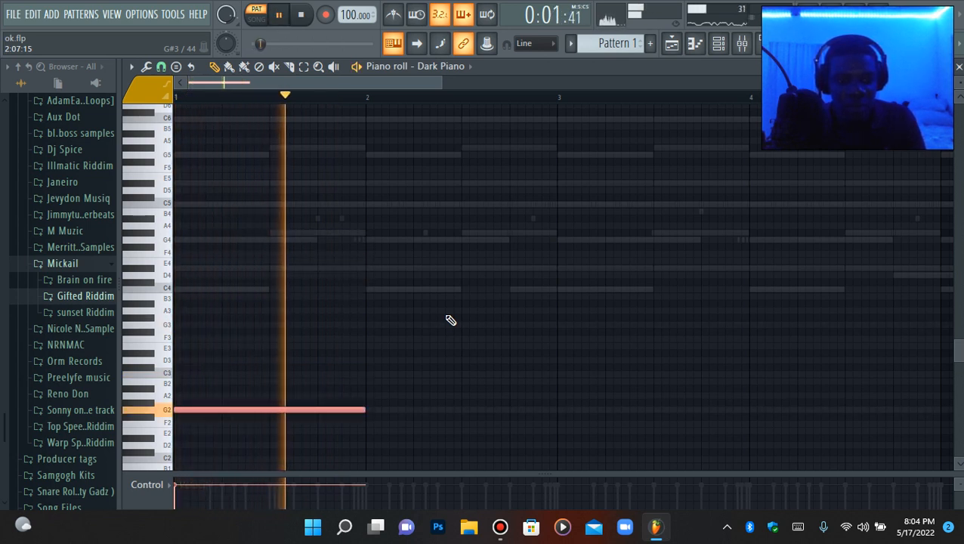
pyautogui.press('space')
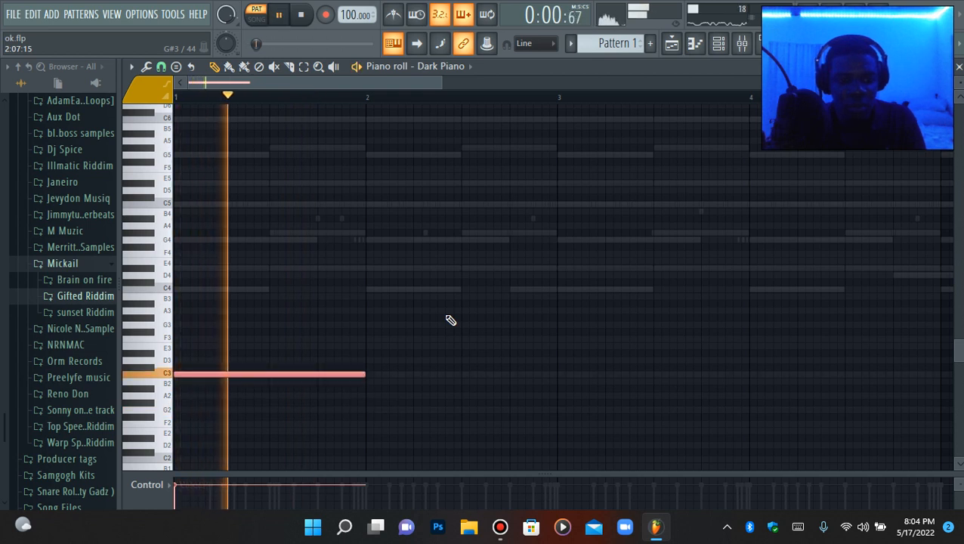
pyautogui.press('space')
pyautogui.hotkey('ctrl', 'Down')
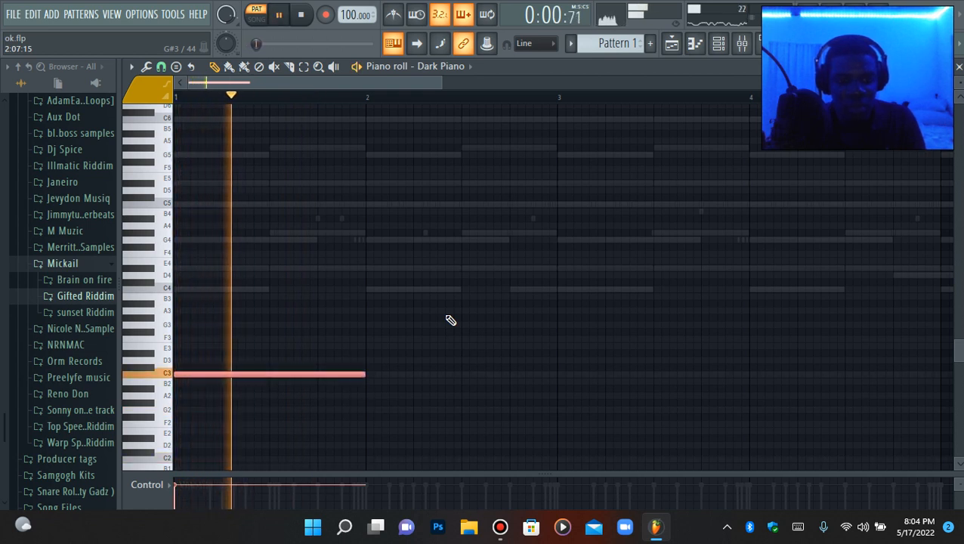
# Duplicate Dark Piano's C3 note into bar 2, try it at E3 and D#3, and listen to the pattern.
pyautogui.hotkey('ctrl', 'b')
pyautogui.hotkey('shift', 'Up')
pyautogui.hotkey('shift', 'Up')
pyautogui.hotkey('shift', 'Up')
pyautogui.hotkey('shift', 'Up')
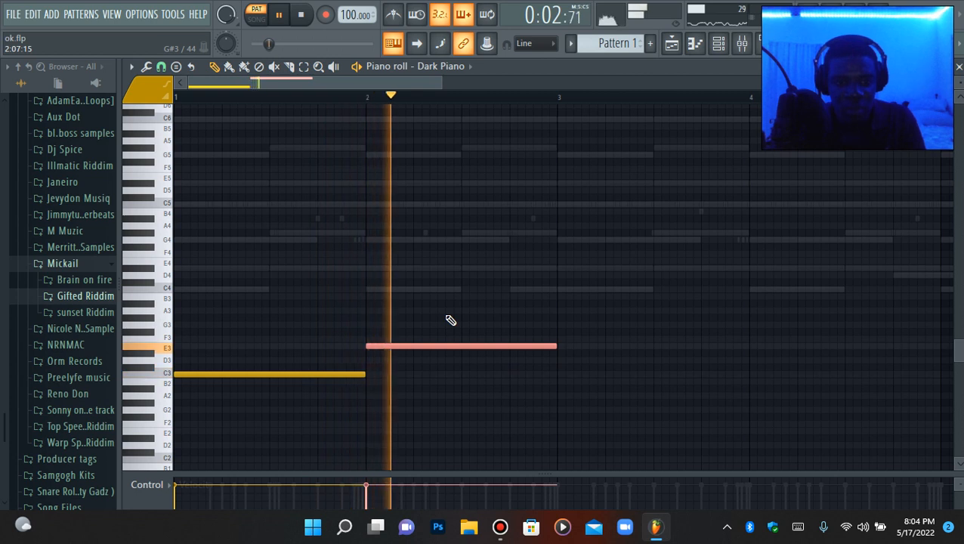
pyautogui.hotkey('ctrl', 'Up')
pyautogui.hotkey('ctrl', 'Down')
pyautogui.hotkey('shift', 'Down')
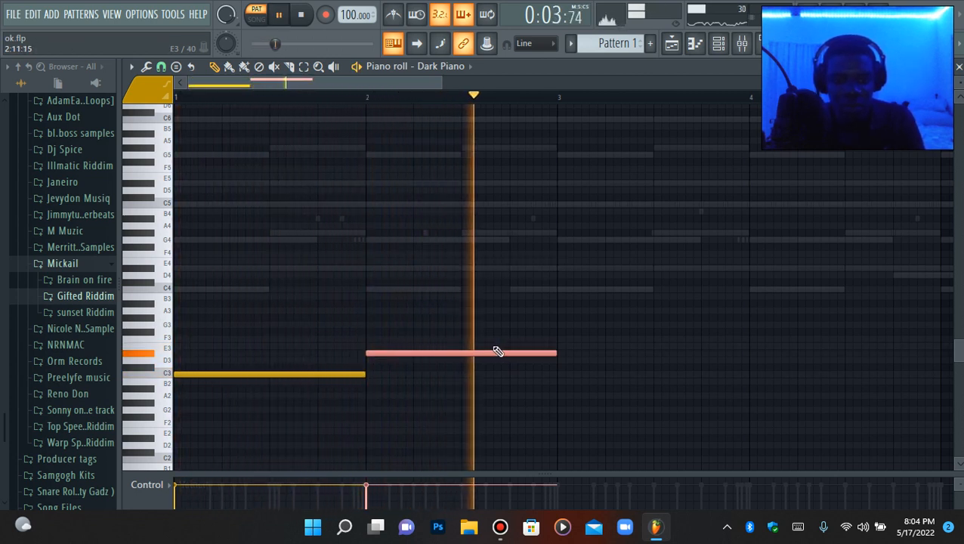
pyautogui.press('space')
pyautogui.press('space')
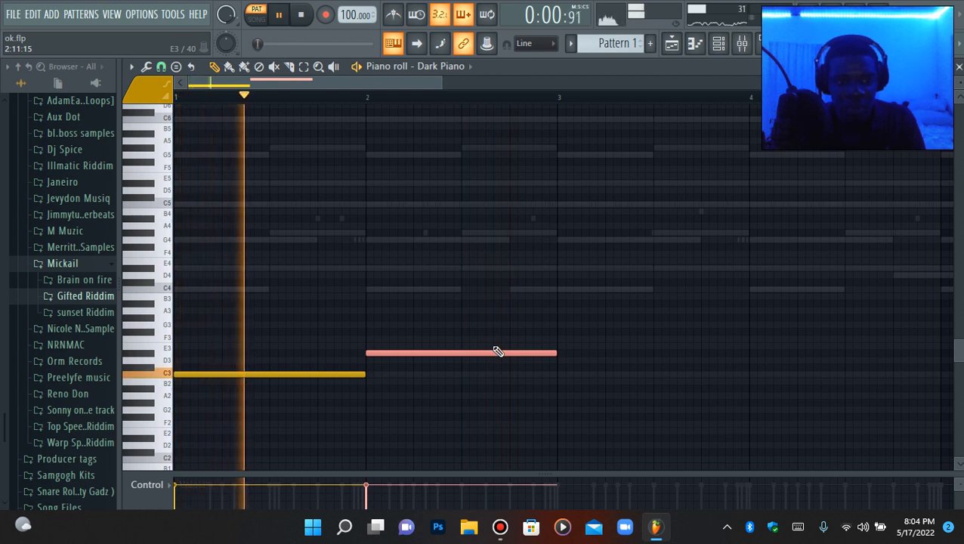
# Try the bar 2 note at G2 during playback and remove it from Dark Piano's pattern.
pyautogui.press('space')
pyautogui.press('space')
pyautogui.hotkey('shift', 'Down')
pyautogui.hotkey('shift', 'Down')
pyautogui.hotkey('shift', 'Down')
pyautogui.hotkey('shift', 'Down')
pyautogui.hotkey('shift', 'Down')
pyautogui.hotkey('shift', 'Down')
pyautogui.hotkey('shift', 'Down')
pyautogui.hotkey('shift', 'Down')
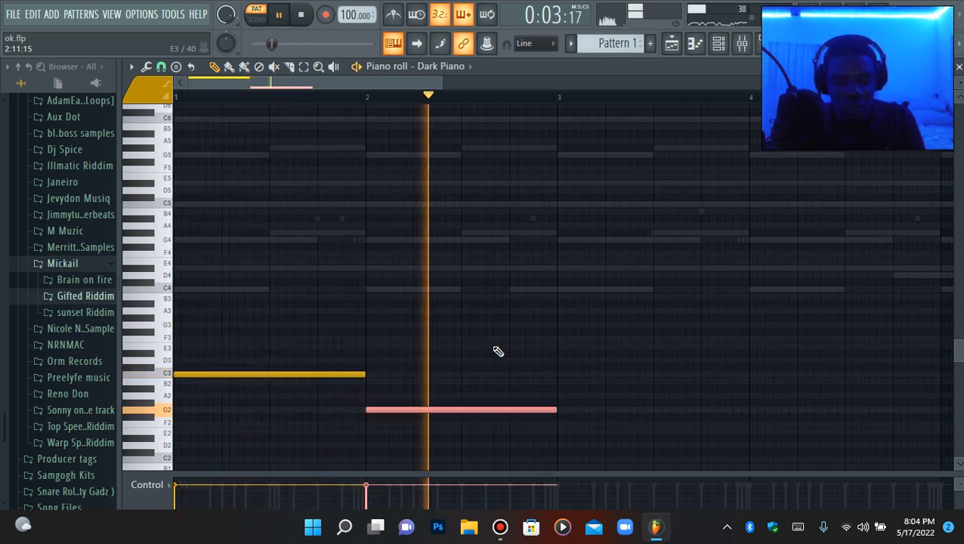
pyautogui.press('space')
pyautogui.press('space')
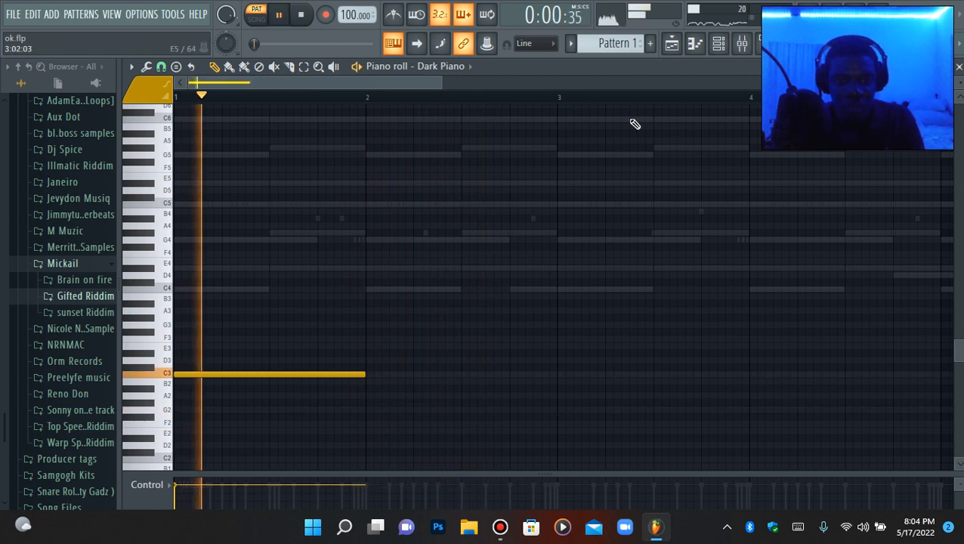
# Set the root notes of Big Pad and Dream bell to B4 and leave only Big Pad unmuted.
pyautogui.click(674, 47)
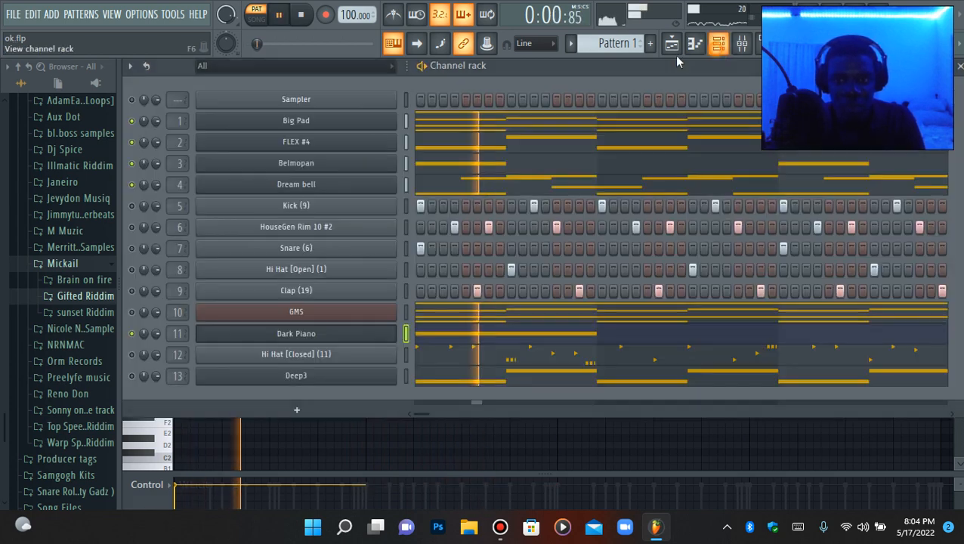
pyautogui.click(297, 121)
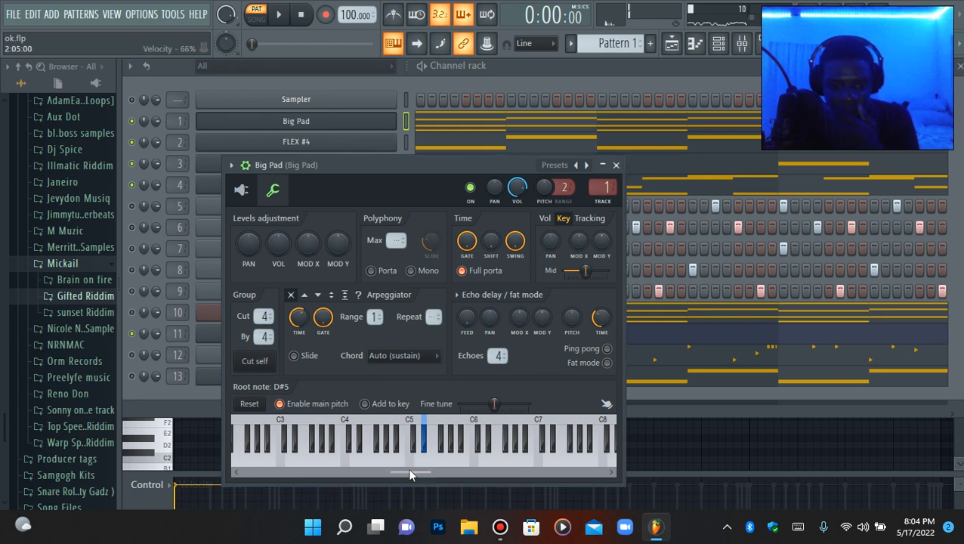
pyautogui.press('Escape')
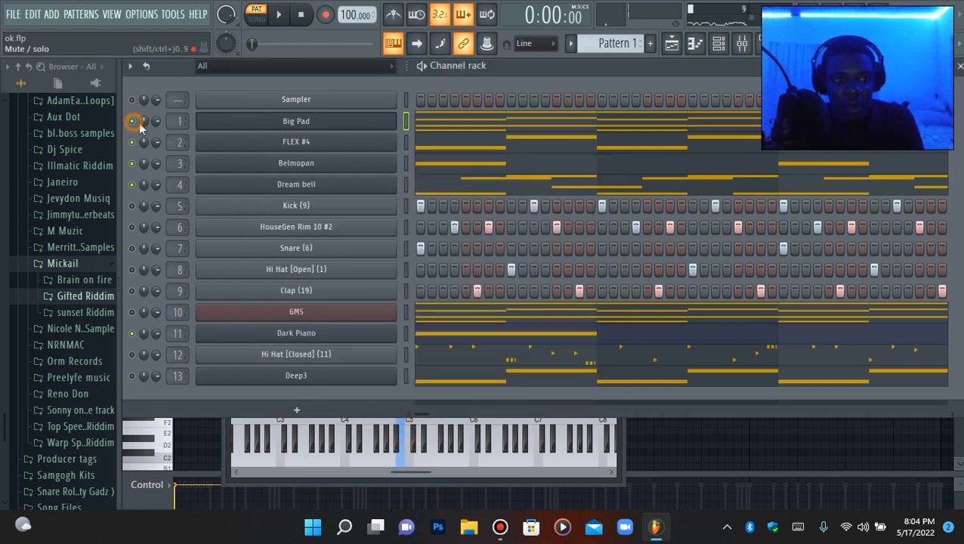
pyautogui.click(301, 184)
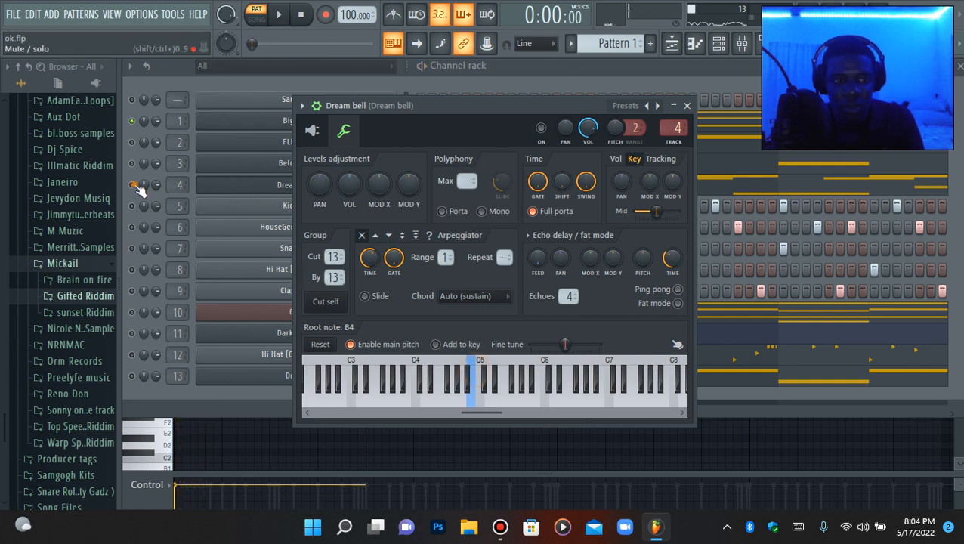
# Unmute Dream bell and check the root notes of Big Pad and Dream bell during playback.
pyautogui.press('Escape')
pyautogui.press('space')
pyautogui.click(284, 125)
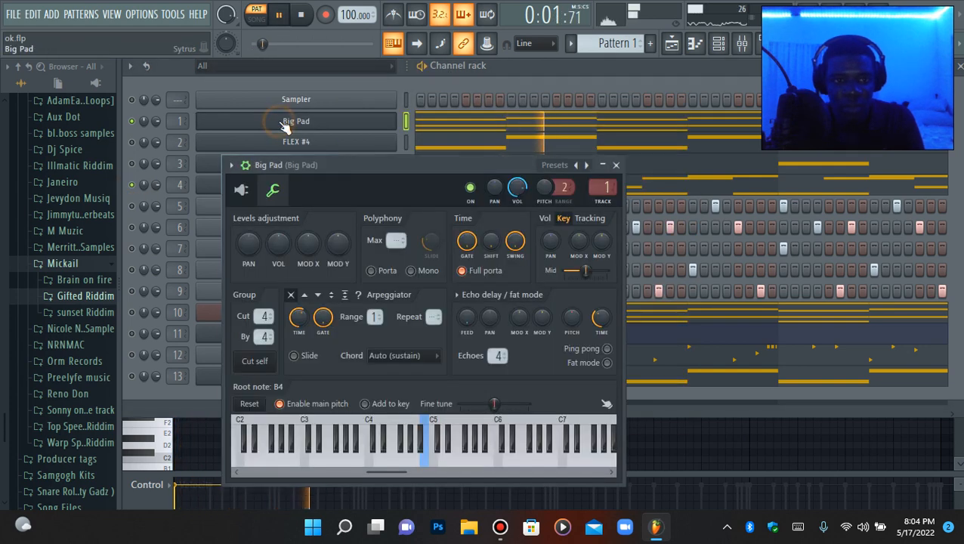
pyautogui.click(285, 126)
pyautogui.click(284, 186)
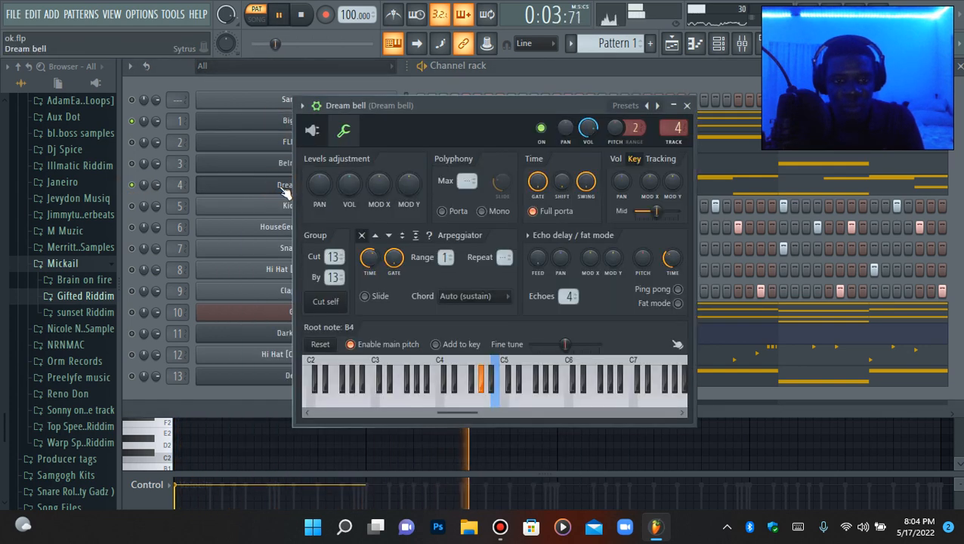
pyautogui.click(284, 188)
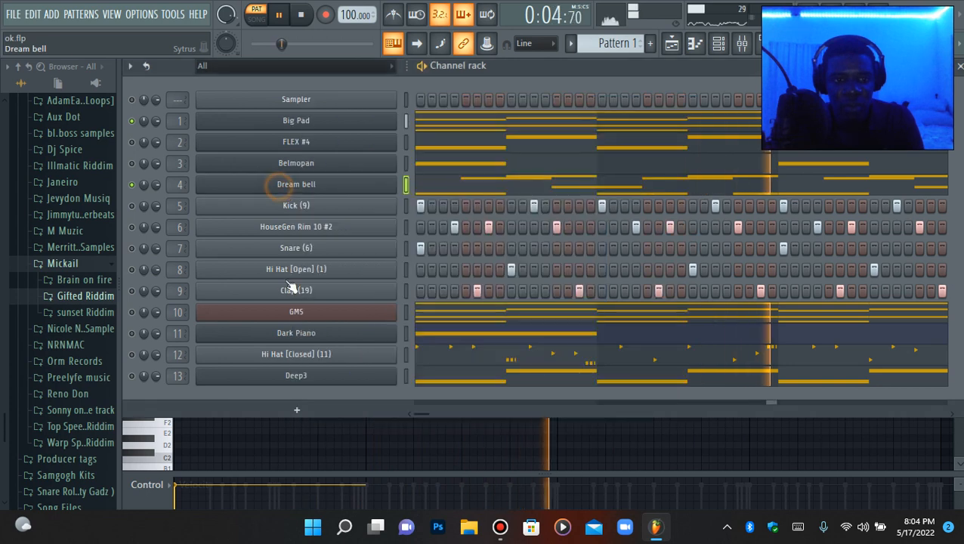
# Set Dark Piano's root note to B4 and unmute the channel to hear it with the pattern.
pyautogui.click(309, 334)
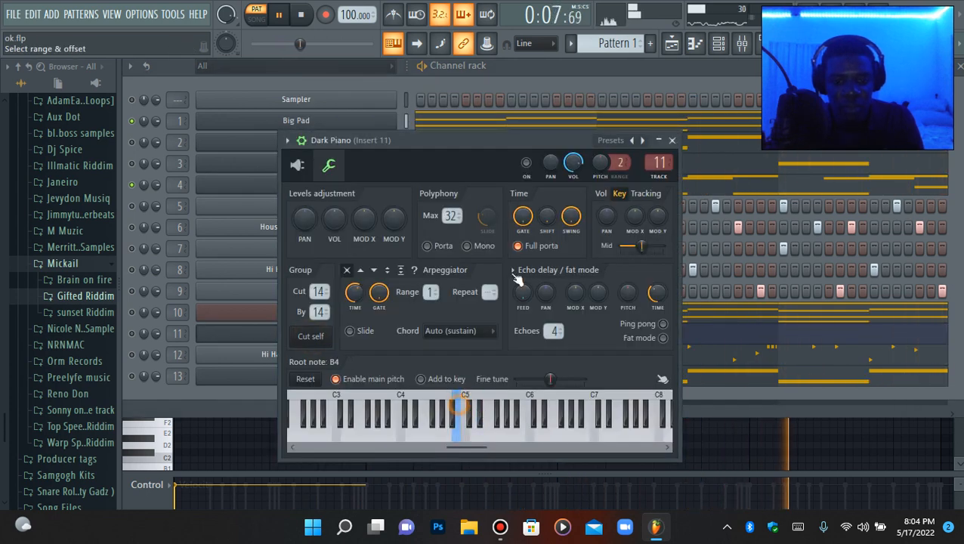
pyautogui.click(694, 43)
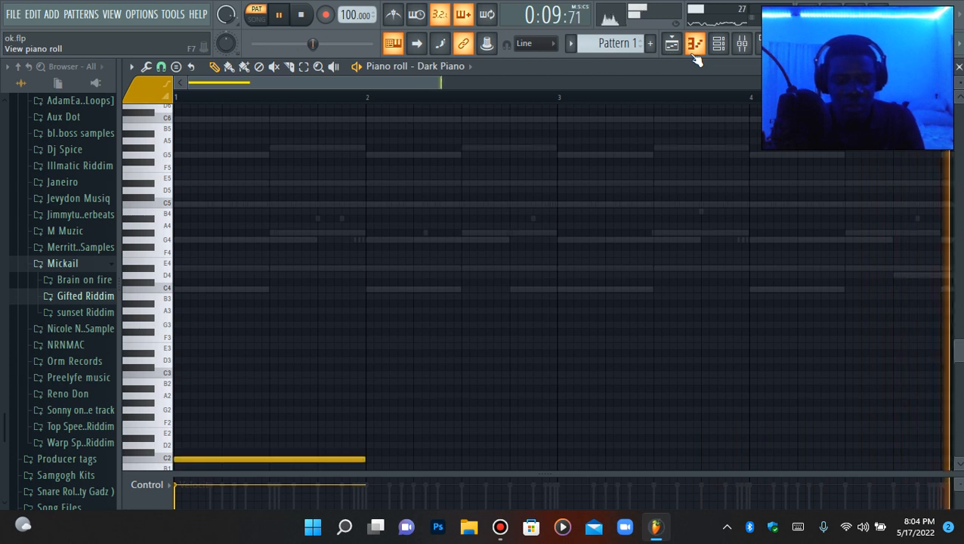
pyautogui.press('space')
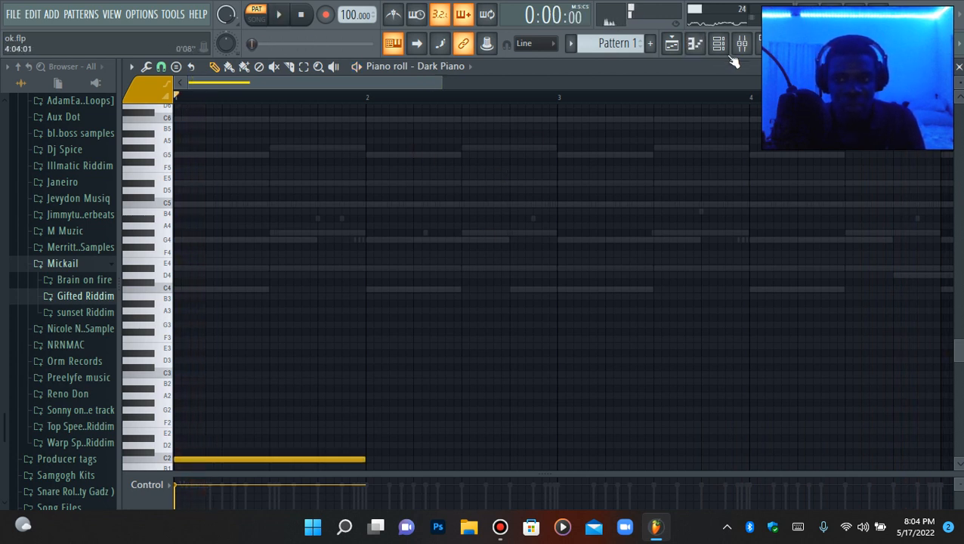
pyautogui.click(718, 43)
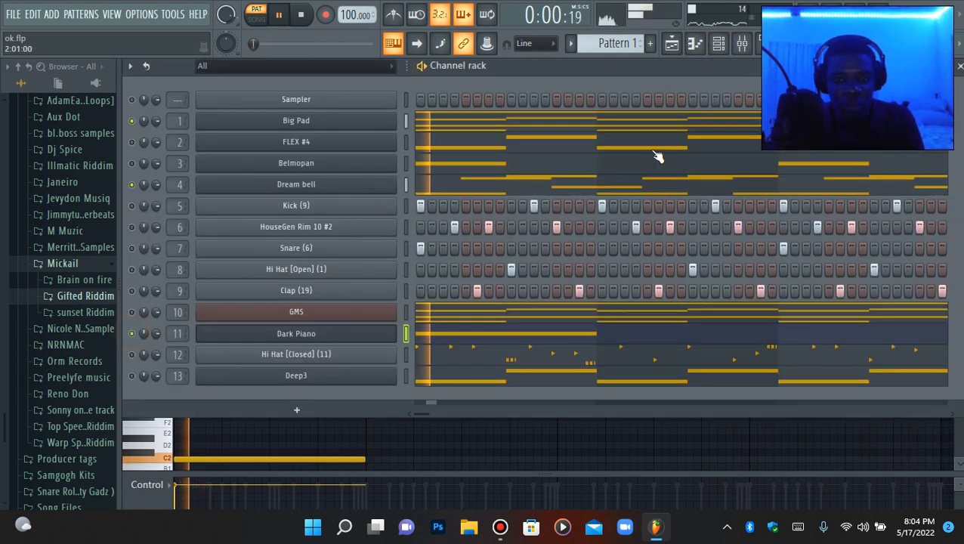
pyautogui.click(699, 48)
pyautogui.press('space')
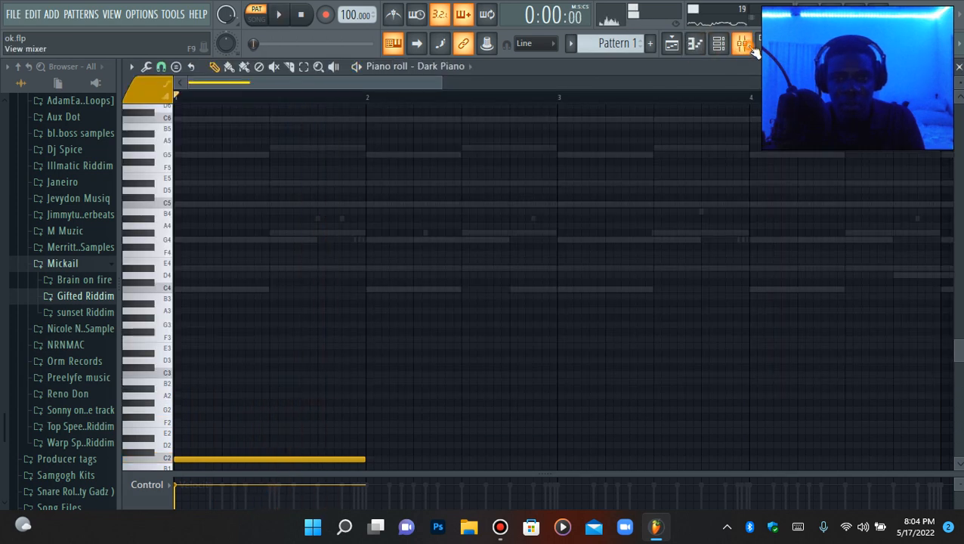
# Load Fruity Parametric EQ 2 on mixer insert 11 and pull band 1 down to cut the low frequencies during playback.
pyautogui.click(744, 44)
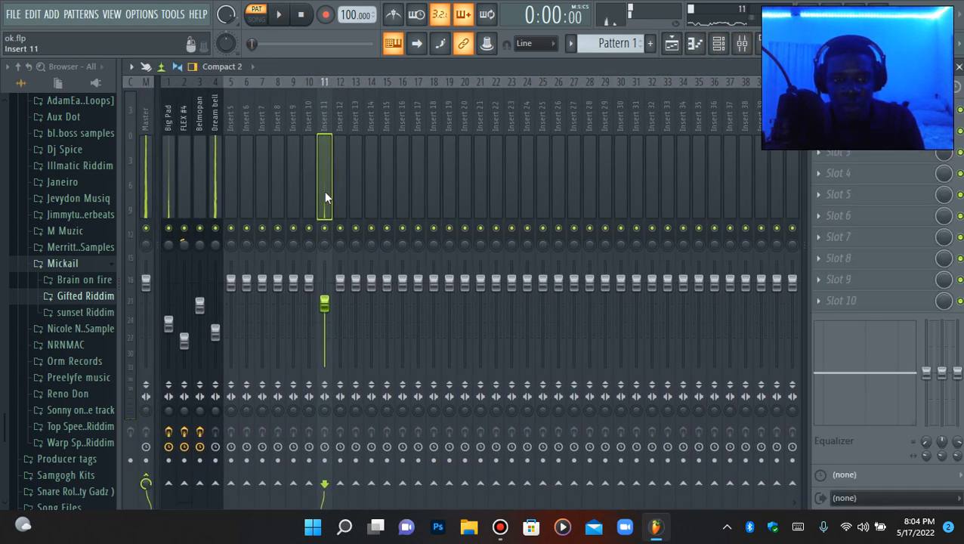
pyautogui.click(869, 131)
pyautogui.click(470, 244)
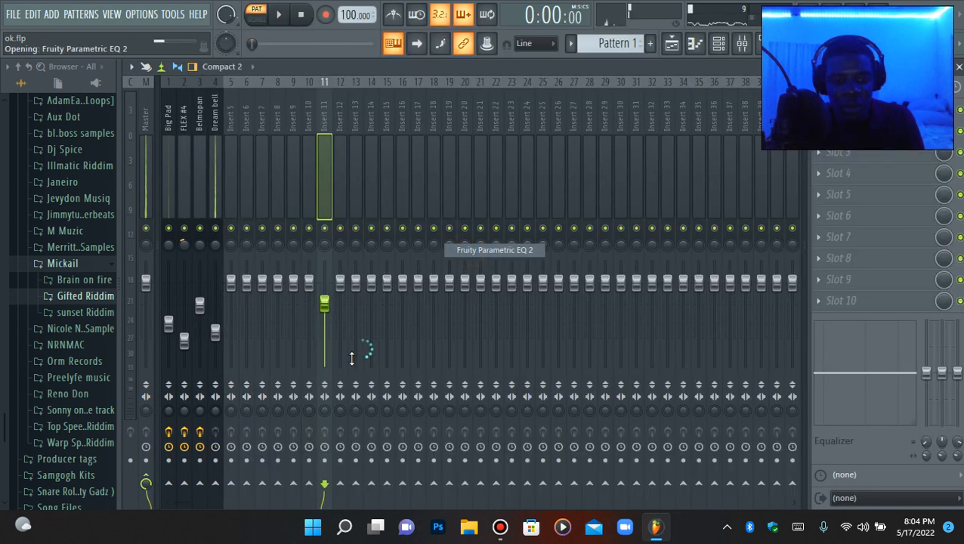
pyautogui.press('space')
pyautogui.moveTo(217, 274); pyautogui.dragTo(226, 346)
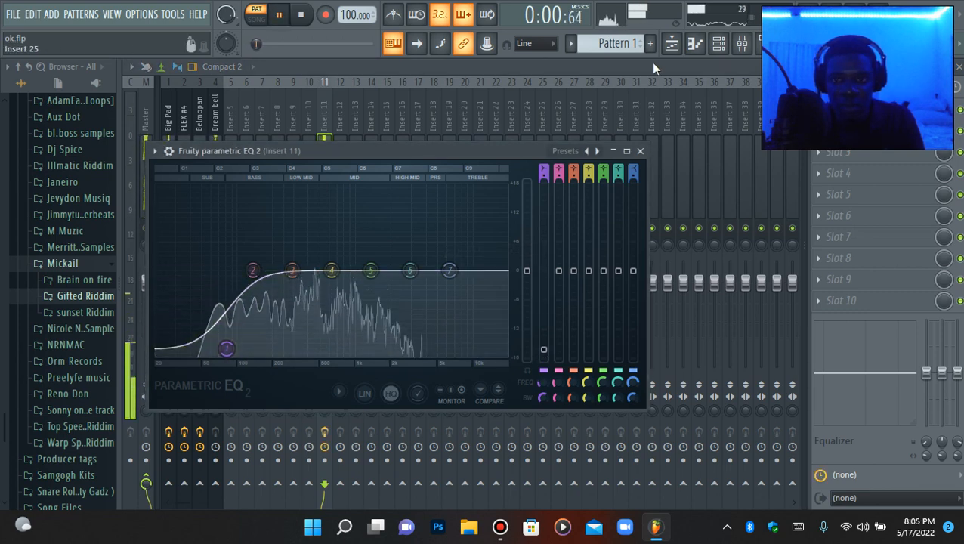
# Try notes at D2 and C#2 halfway through bar 2 of Dark Piano's pattern and remove them.
pyautogui.click(695, 45)
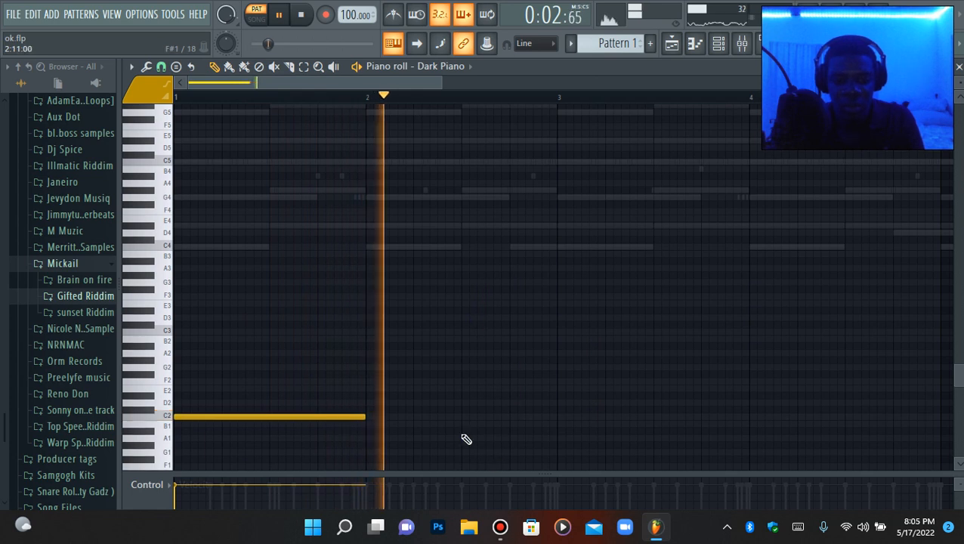
pyautogui.click(464, 402)
pyautogui.rightClick(500, 400)
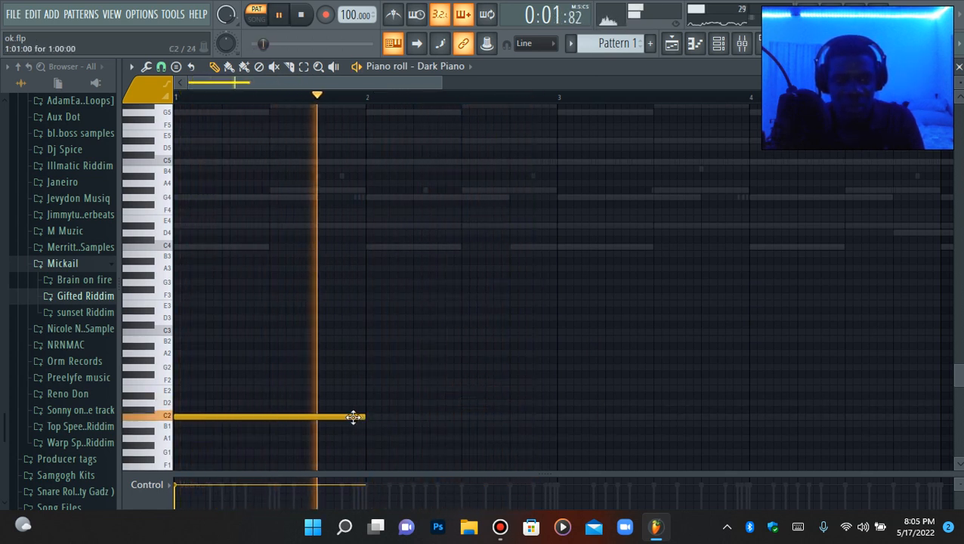
pyautogui.click(464, 410)
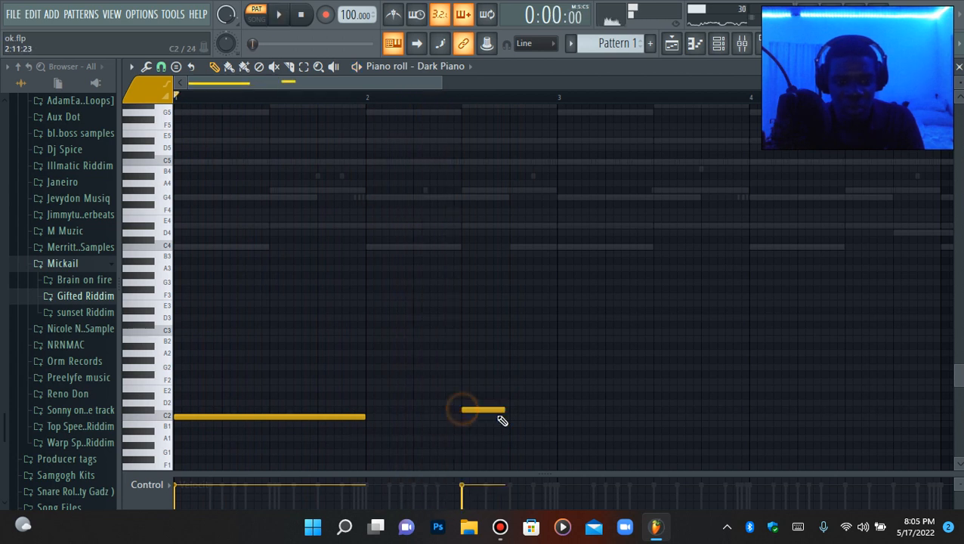
pyautogui.rightClick(485, 411)
pyautogui.press('space')
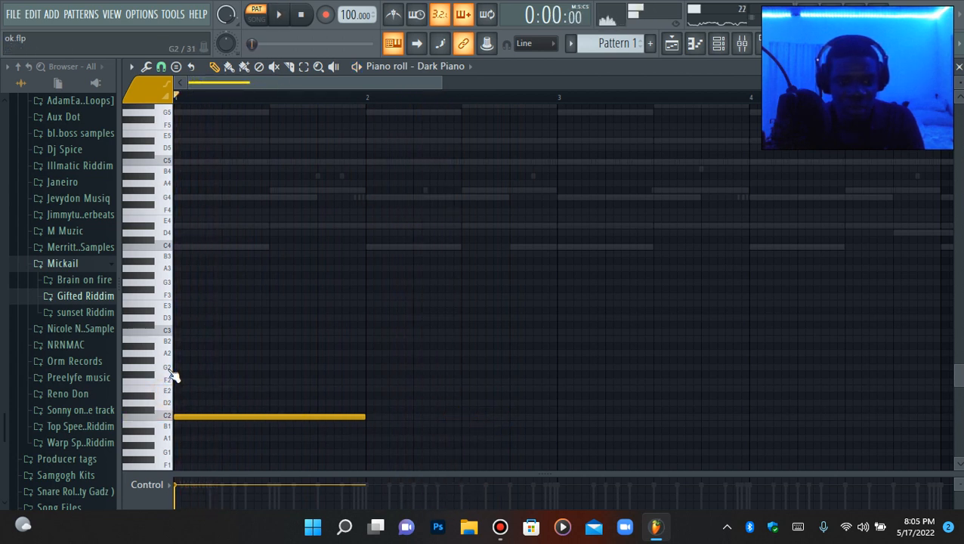
pyautogui.press('space')
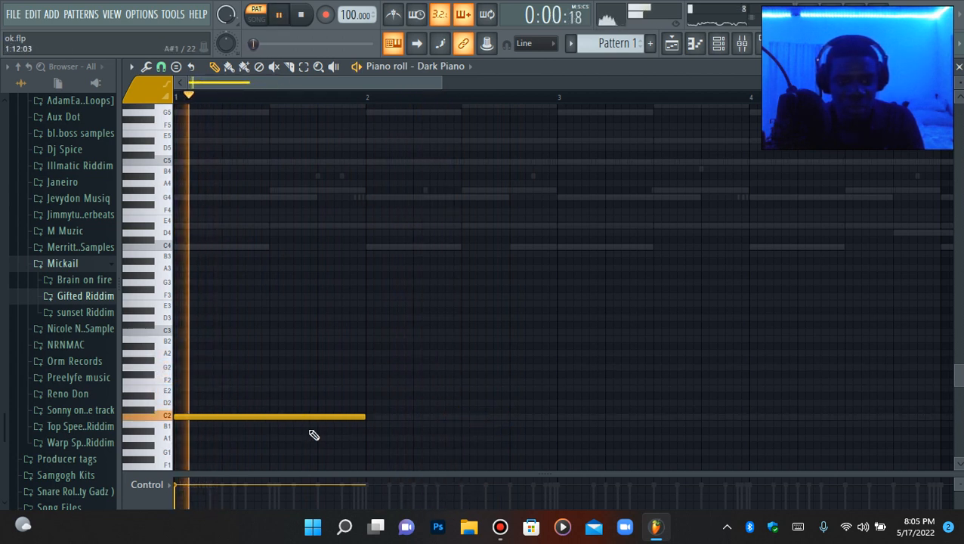
# Add a one-bar G#2 note in bar 2 of Dark Piano and duplicate bars 1 and 2 into bars 3 and 4.
pyautogui.click(367, 359)
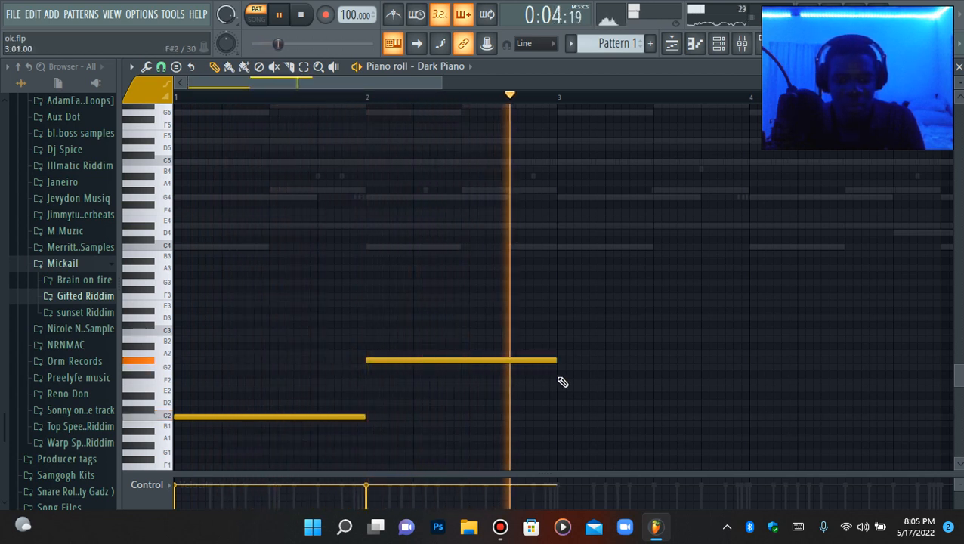
pyautogui.hotkey('ctrl', 'b')
pyautogui.moveTo(432, 87); pyautogui.dragTo(409, 88)
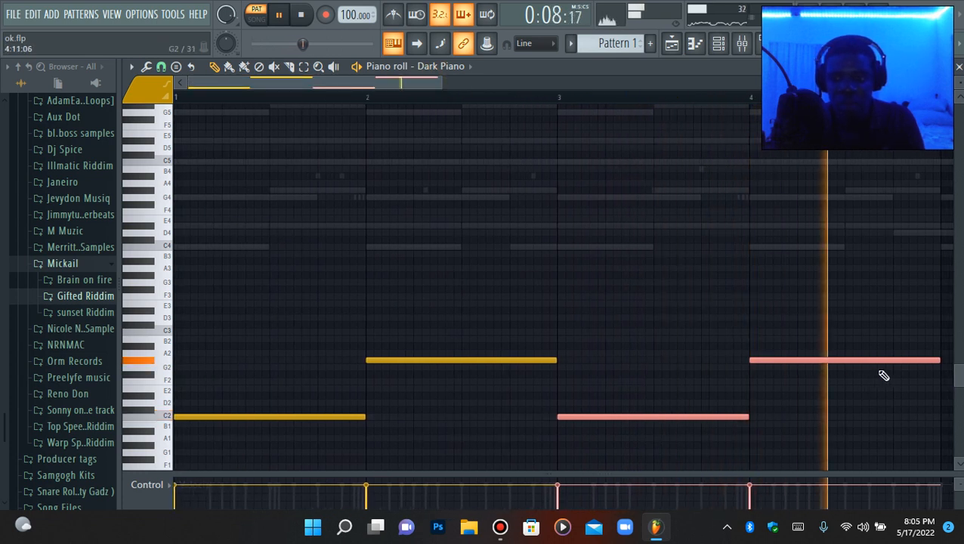
# Add a G2 note in the last quarter of bar 4 and shorten it to end with the bar.
pyautogui.click(892, 367)
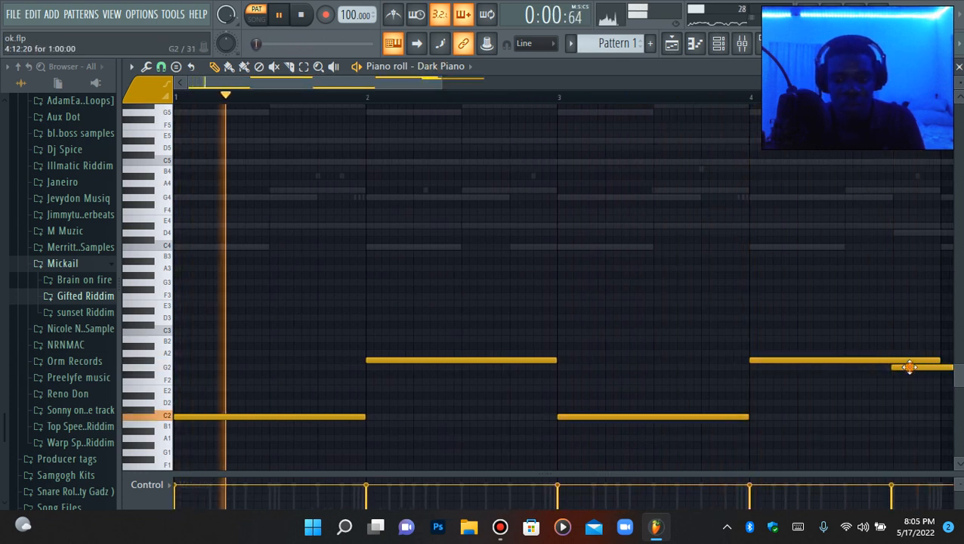
pyautogui.click(910, 368)
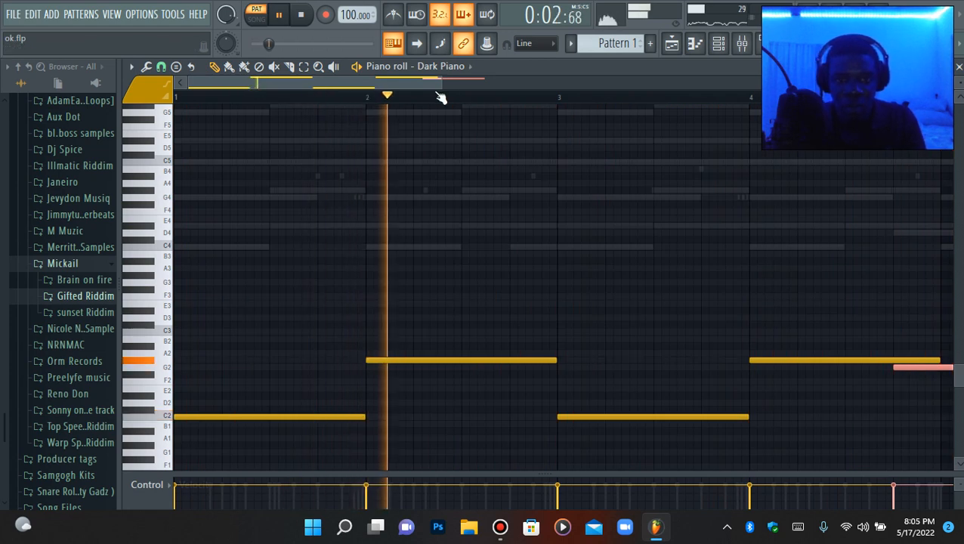
pyautogui.moveTo(442, 85); pyautogui.dragTo(590, 87)
pyautogui.moveTo(757, 377); pyautogui.dragTo(660, 380)
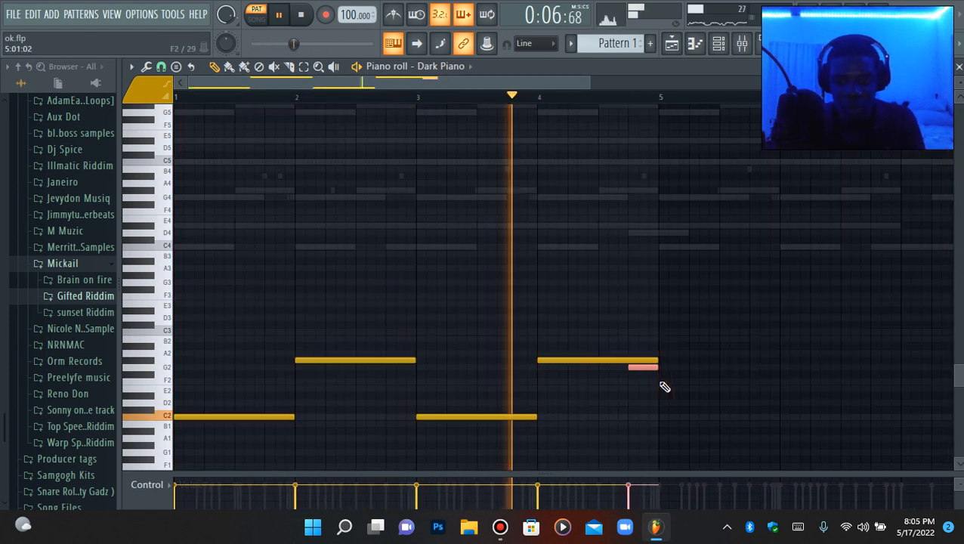
# Duplicate Dark Piano's whole four-bar phrase into bars 5 to 8 and deselect the notes.
pyautogui.hotkey('ctrl', 'a')
pyautogui.hotkey('ctrl', 'b')
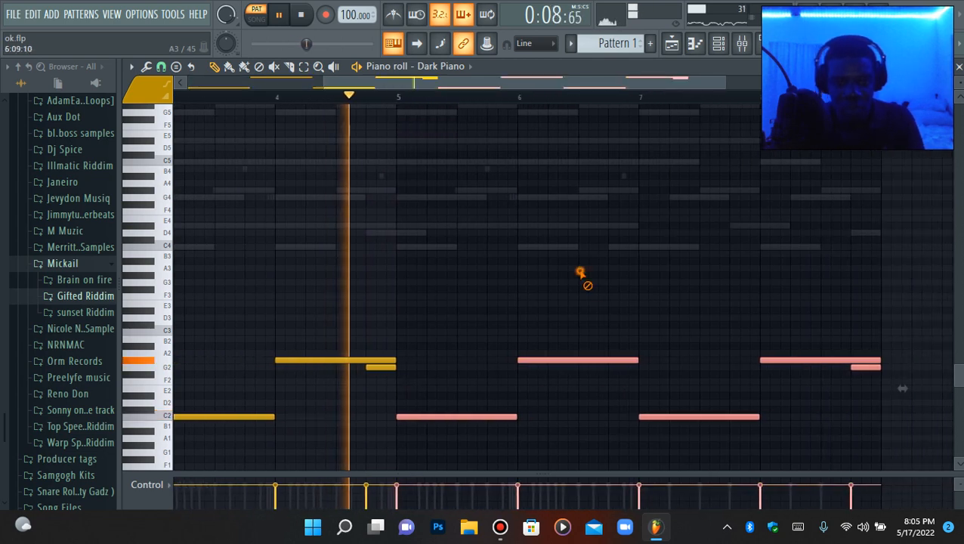
pyautogui.hotkey('ctrl', 'd')
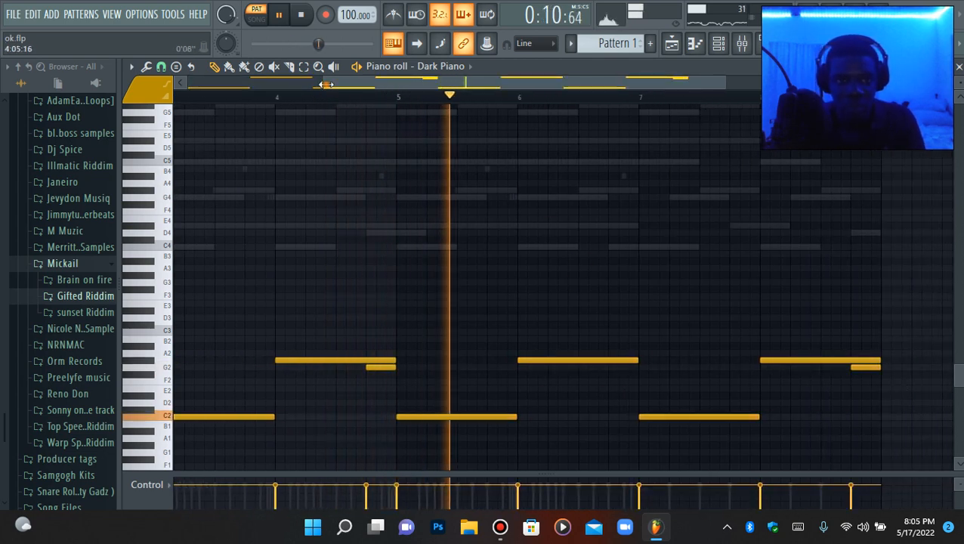
pyautogui.scroll(-2, 310, 101)
# Set FLEX #4's root note to B4 and compare it with Dark Piano's root note.
pyautogui.click(720, 47)
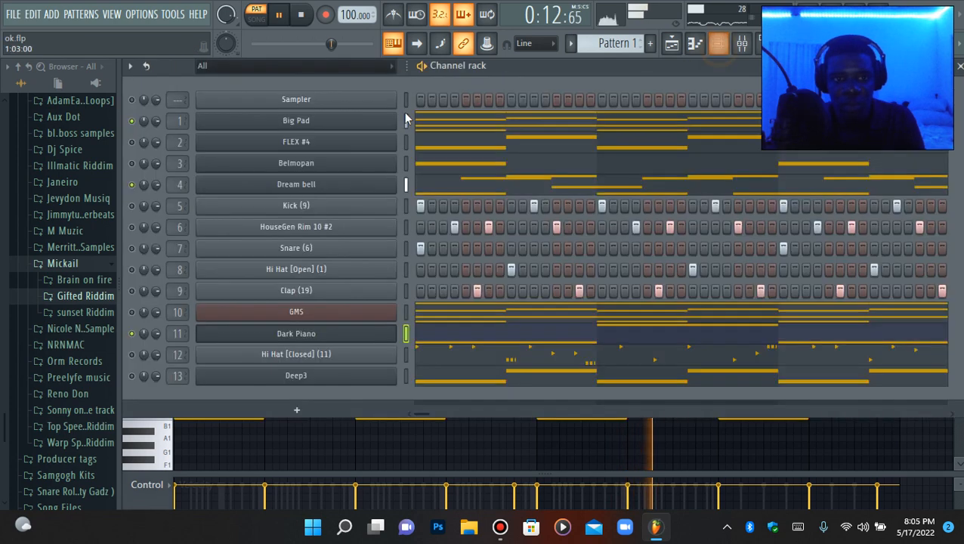
pyautogui.click(274, 141)
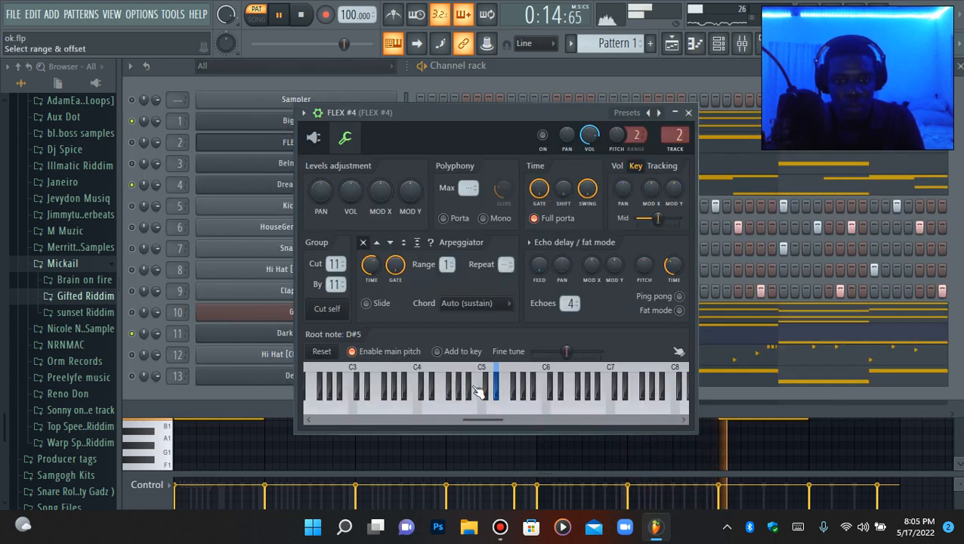
pyautogui.click(274, 333)
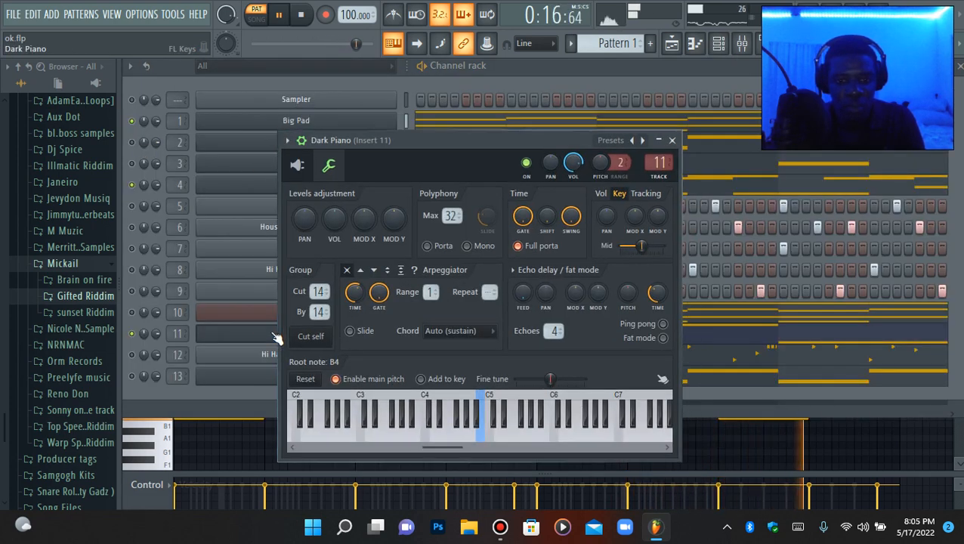
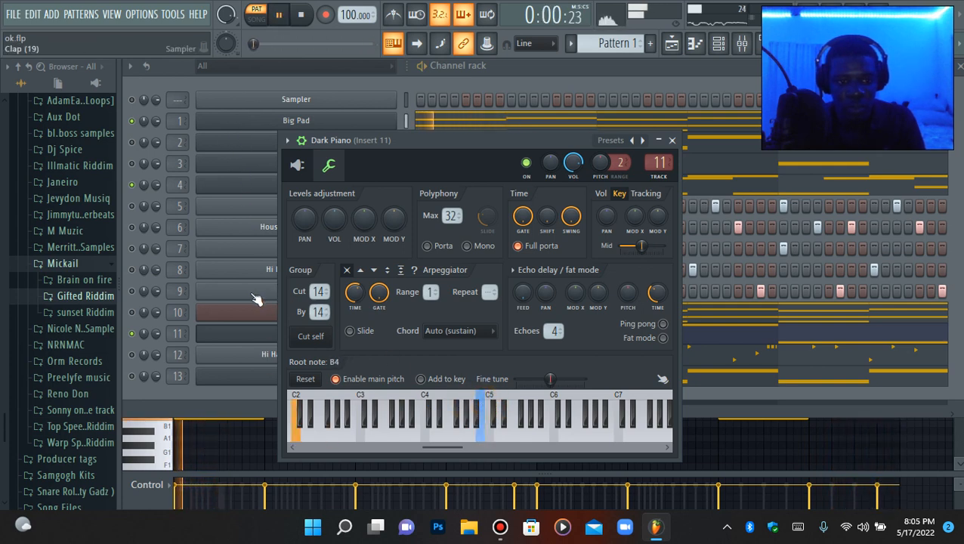
pyautogui.click(252, 335)
# Retune Belmopan's root note to match and unmute Belmopan and FLEX #4 for playback.
pyautogui.click(273, 161)
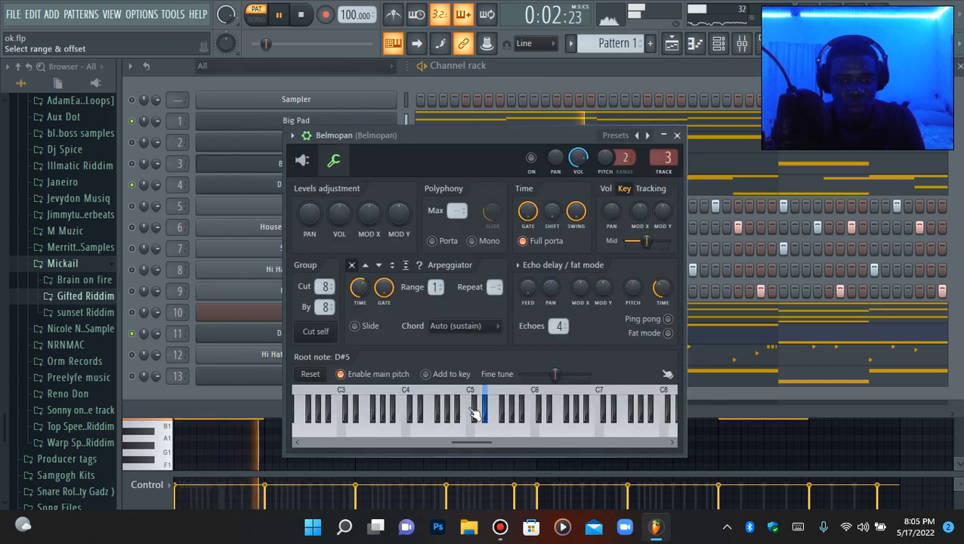
pyautogui.click(215, 143)
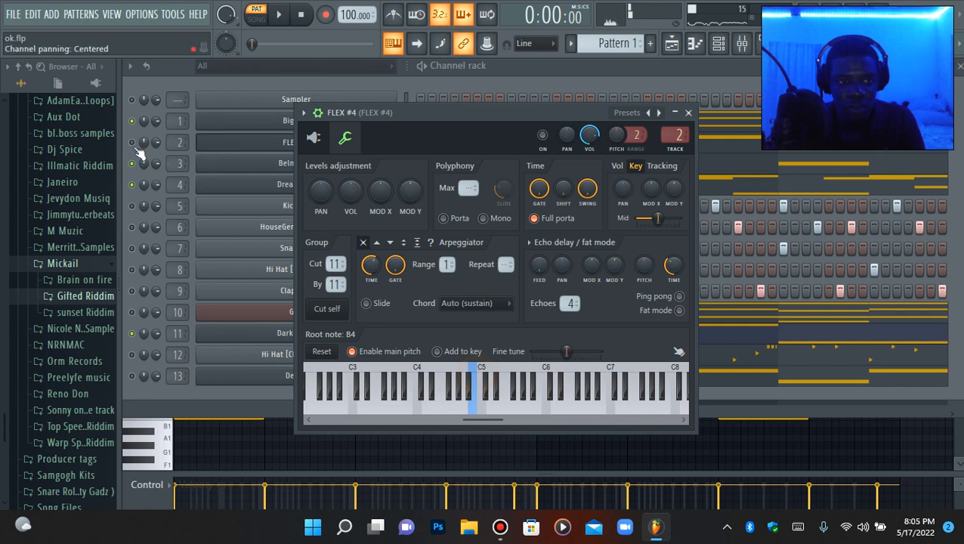
pyautogui.click(134, 145)
pyautogui.press('space')
pyautogui.click(280, 147)
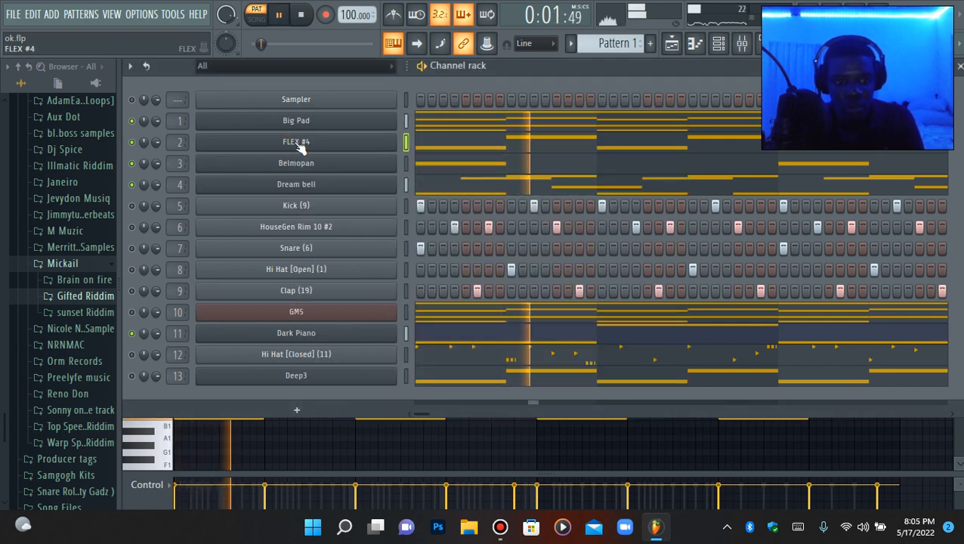
# Unmute Deep3, stop playback and check the channel's root note setting.
pyautogui.click(132, 376)
pyautogui.click(269, 382)
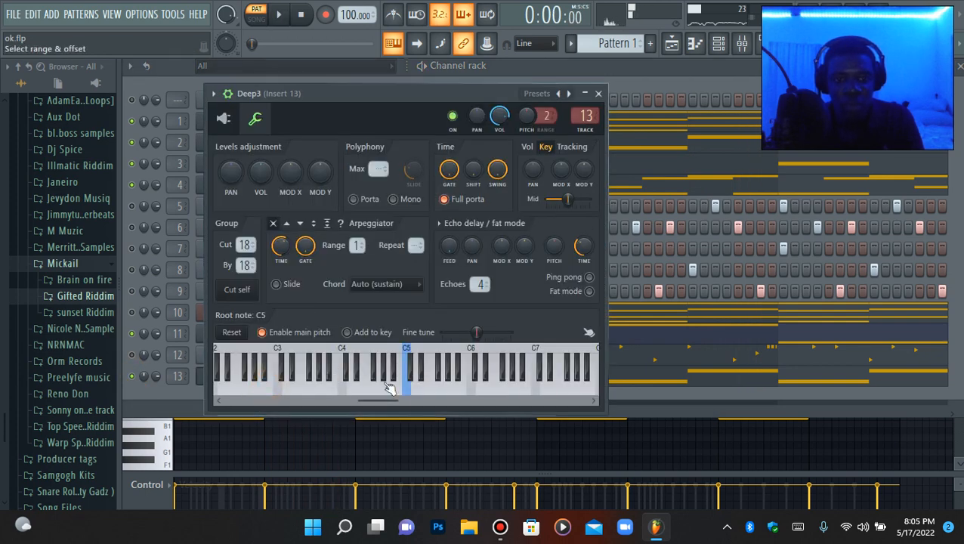
pyautogui.click(186, 390)
# Delete all notes from Deep3's piano roll.
pyautogui.rightClick(273, 383)
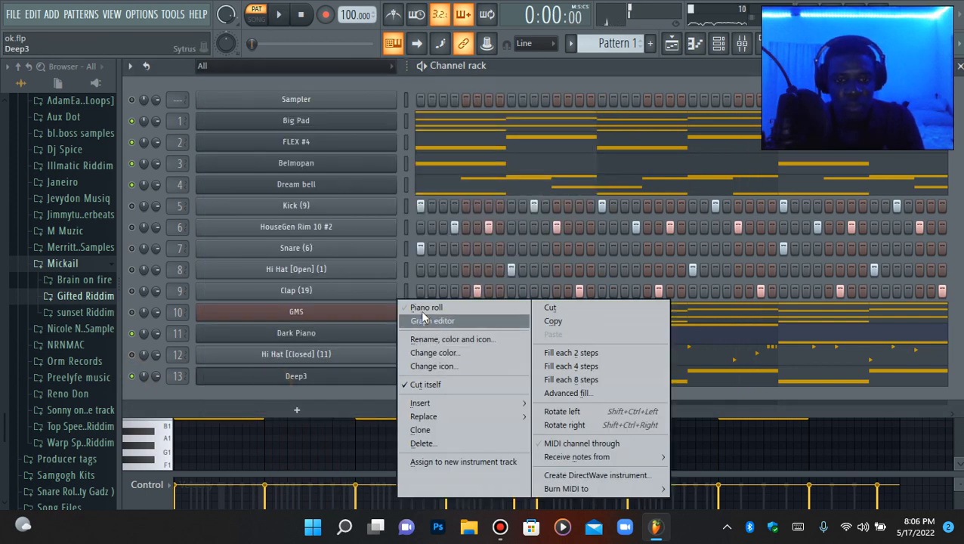
pyautogui.click(423, 308)
pyautogui.hotkey('ctrl', 'a')
pyautogui.press('Delete')
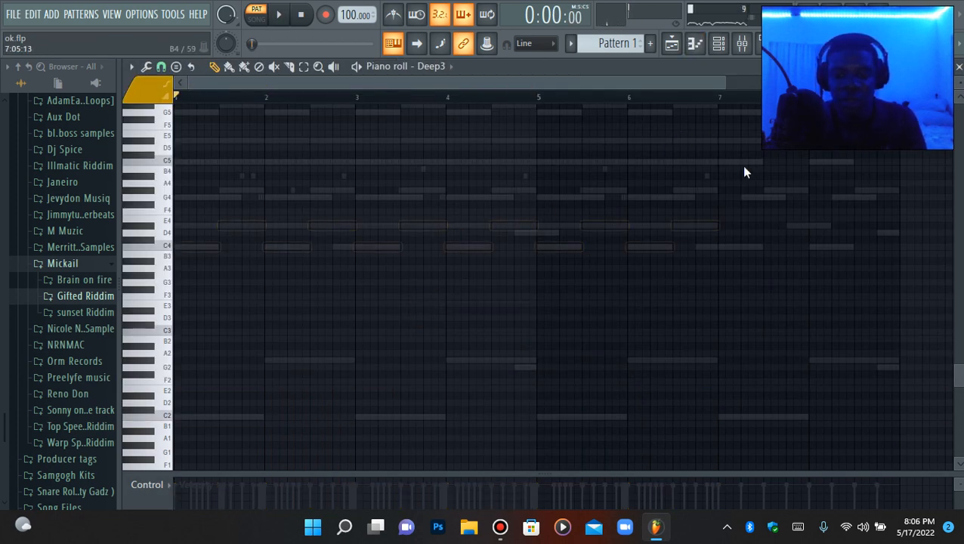
pyautogui.scroll(2, 741, 165)
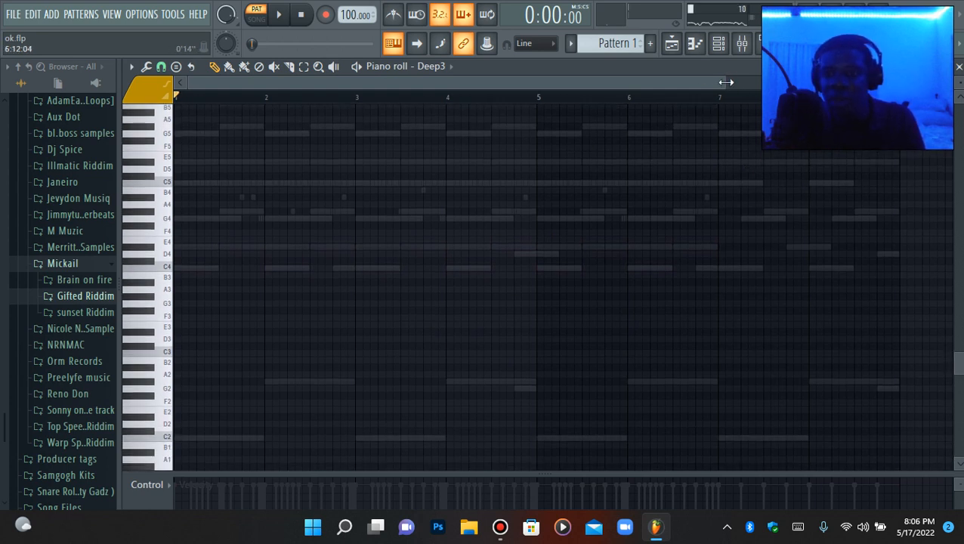
# Place a short note at the start of bar 1 in the Deep3 piano roll and transpose it up an octave to C4.
pyautogui.moveTo(721, 82); pyautogui.dragTo(685, 87)
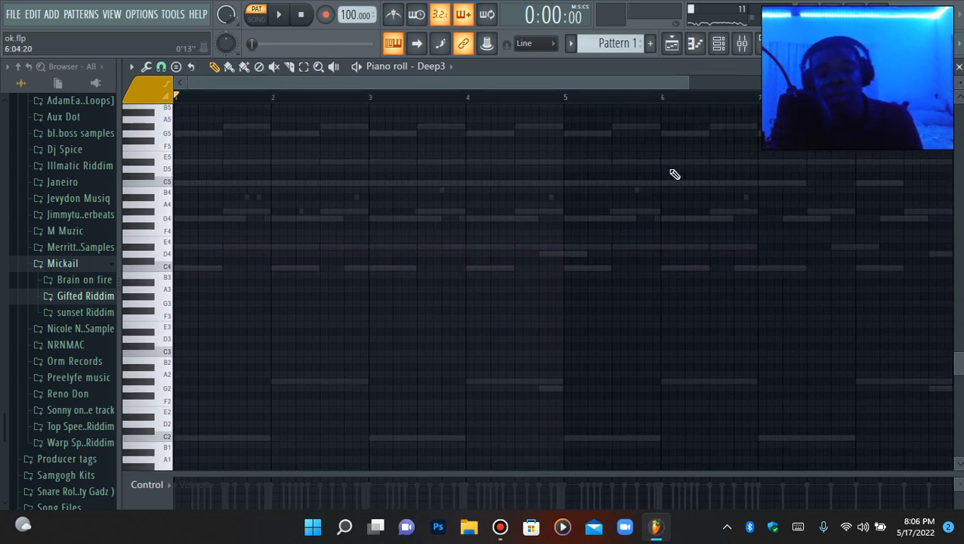
pyautogui.click(740, 52)
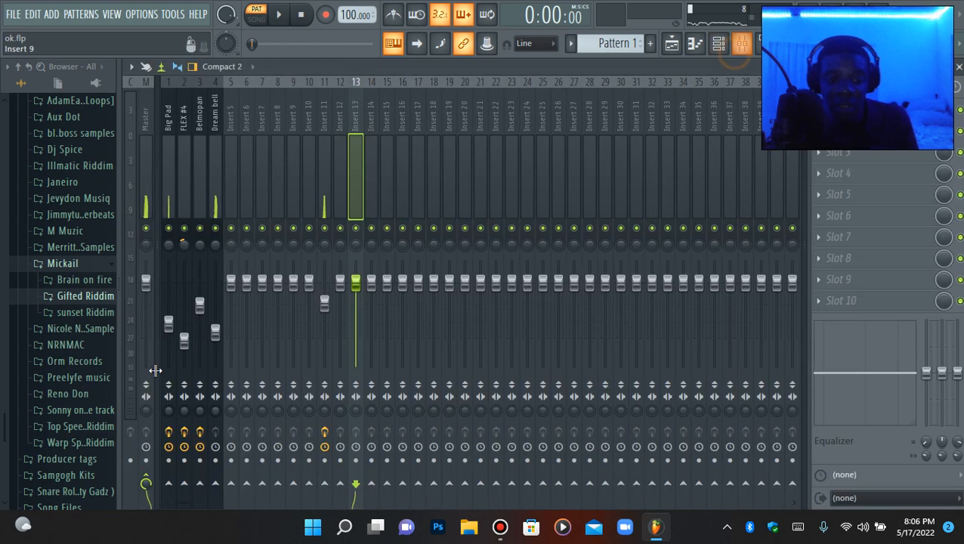
pyautogui.click(717, 45)
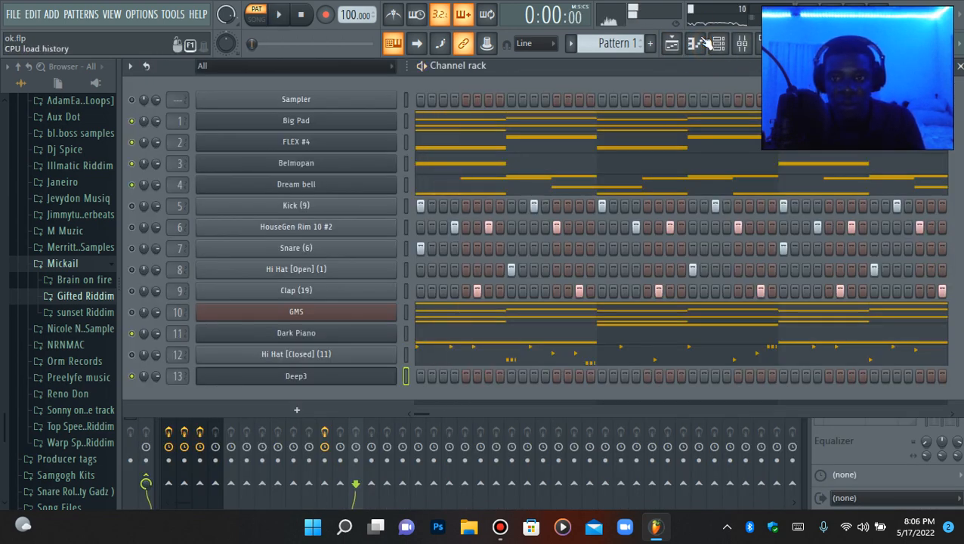
pyautogui.click(701, 43)
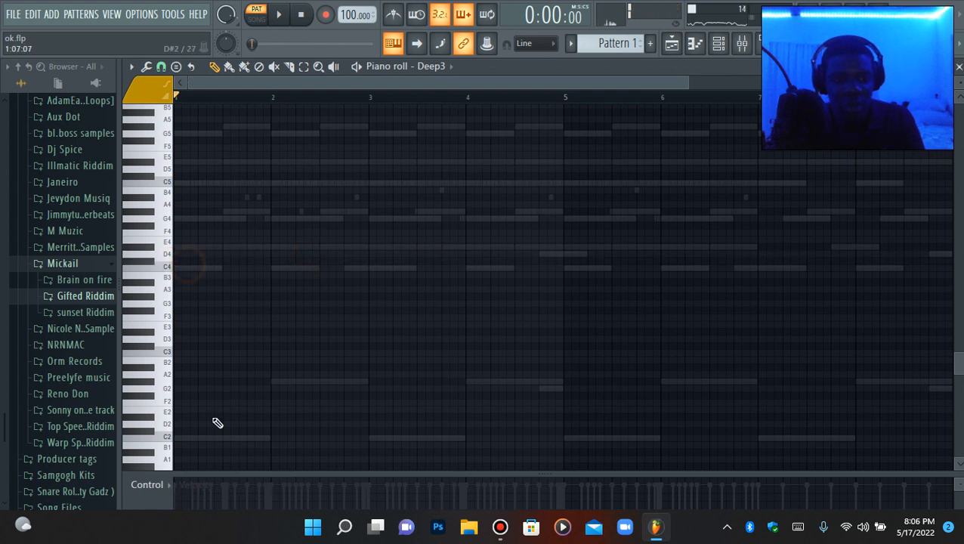
pyautogui.click(198, 355)
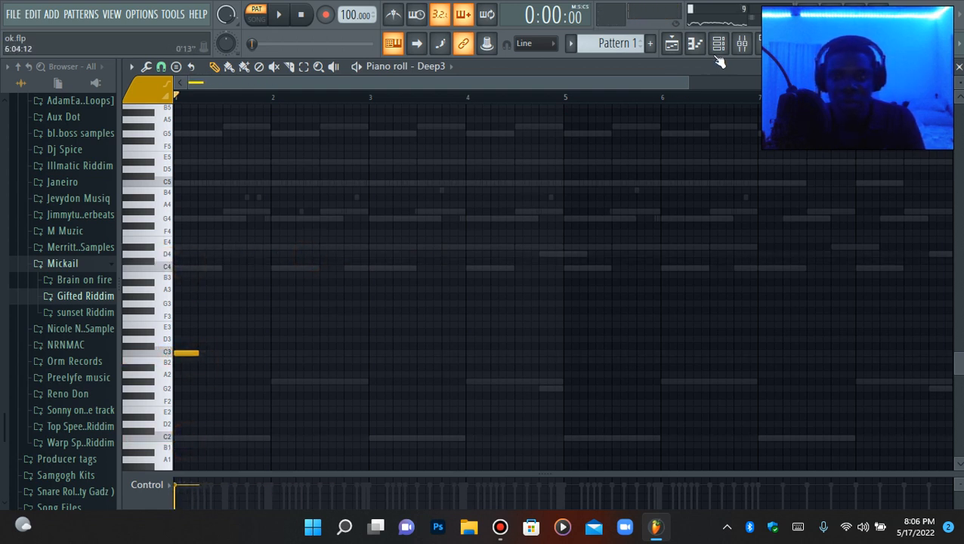
pyautogui.click(718, 44)
pyautogui.click(694, 43)
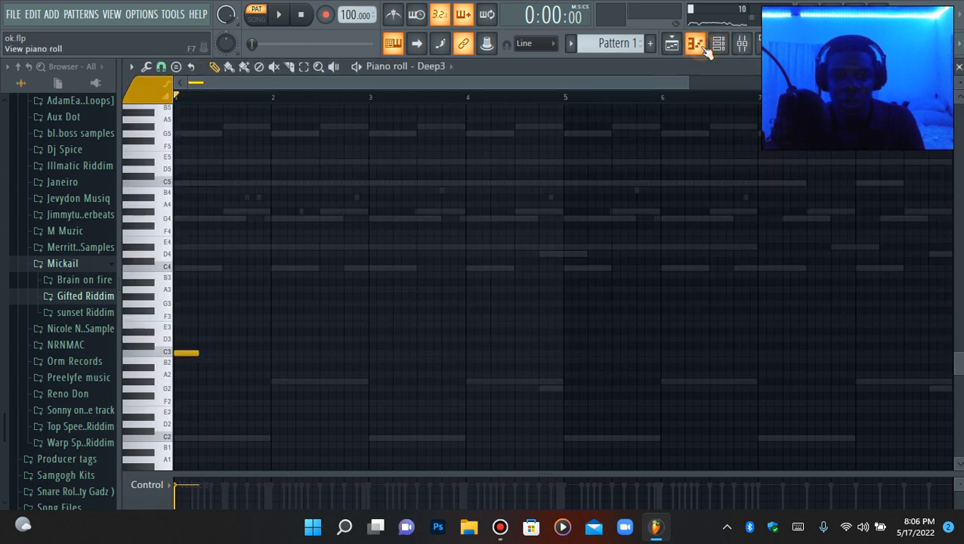
pyautogui.hotkey('ctrl', 'Up')
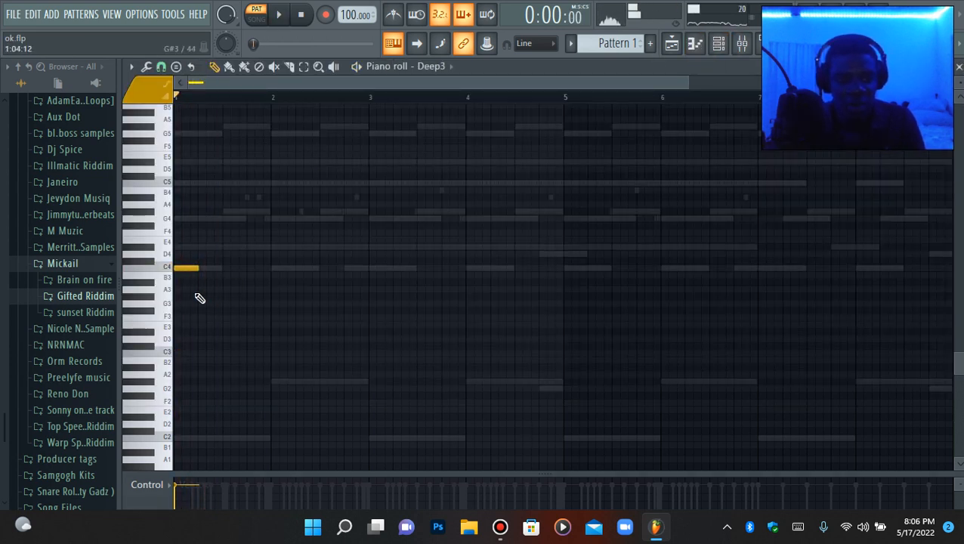
# Extend and quantize the C4 note to fill all of bar 1, and duplicate it into bar 2.
pyautogui.hotkey('ctrl', 'q')
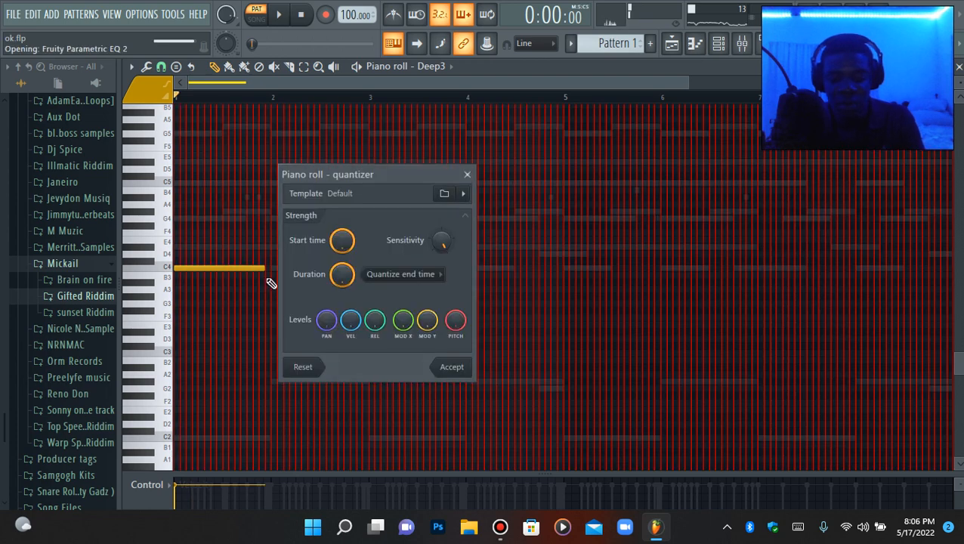
pyautogui.press('Return')
pyautogui.hotkey('ctrl', 'q')
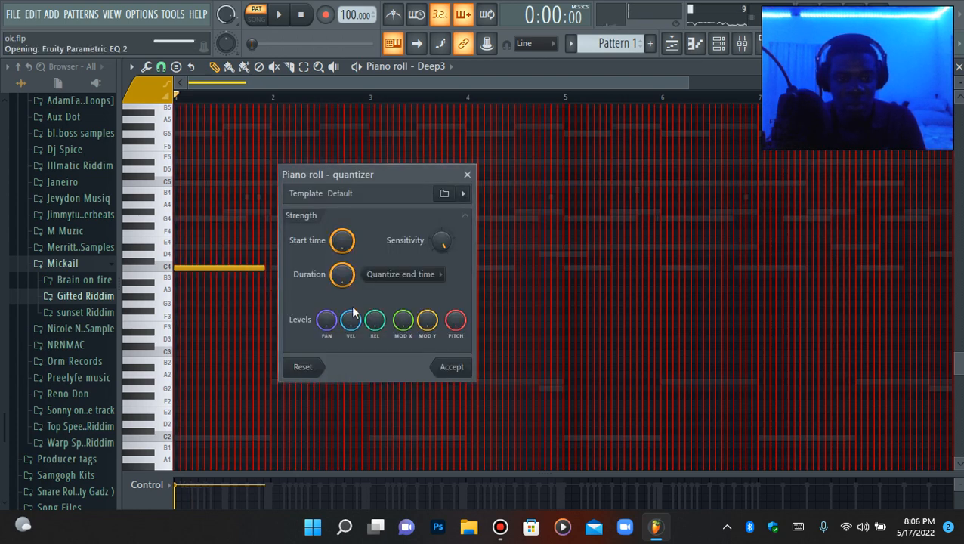
pyautogui.click(432, 361)
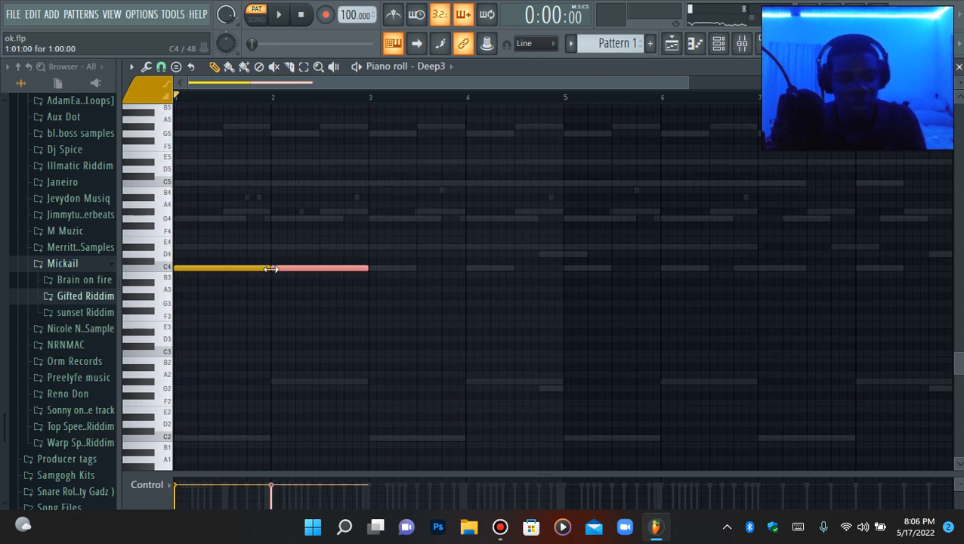
# Transpose the duplicated note in bar 2 up to G#4.
pyautogui.hotkey('shift', 'Up')
pyautogui.hotkey('shift', 'Up')
pyautogui.hotkey('shift', 'Up')
pyautogui.hotkey('shift', 'Up')
pyautogui.hotkey('shift', 'Up')
pyautogui.hotkey('shift', 'Up')
pyautogui.hotkey('shift', 'Up')
pyautogui.hotkey('shift', 'Up')
pyautogui.hotkey('shift', 'Up')
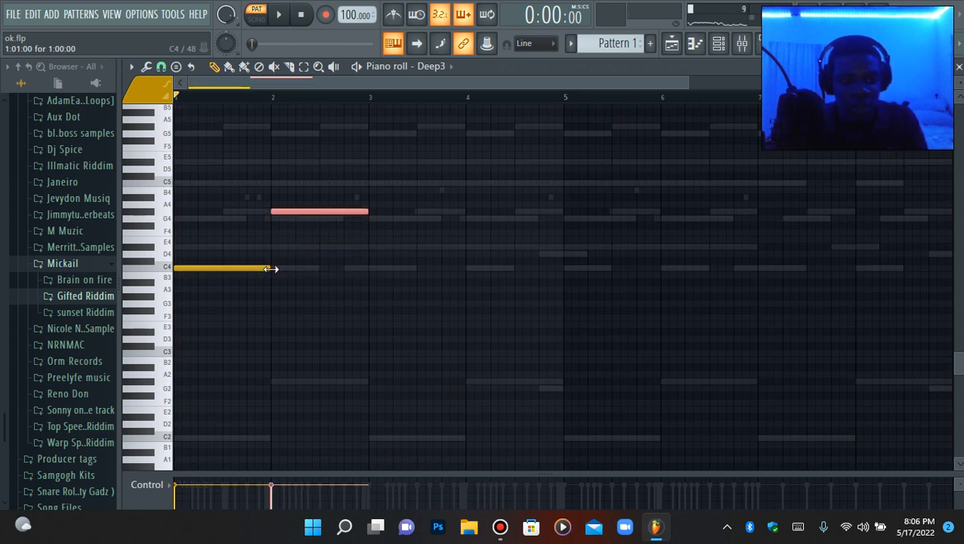
# Duplicate the bar 2 note into bar 3 and transpose the copy down to C4.
pyautogui.hotkey('ctrl', 'b')
pyautogui.hotkey('shift', 'Down')
pyautogui.hotkey('shift', 'Down')
pyautogui.hotkey('shift', 'Down')
pyautogui.hotkey('shift', 'Down')
pyautogui.hotkey('shift', 'Down')
pyautogui.hotkey('shift', 'Down')
pyautogui.hotkey('shift', 'Down')
pyautogui.hotkey('shift', 'Down')
pyautogui.hotkey('shift', 'Down')
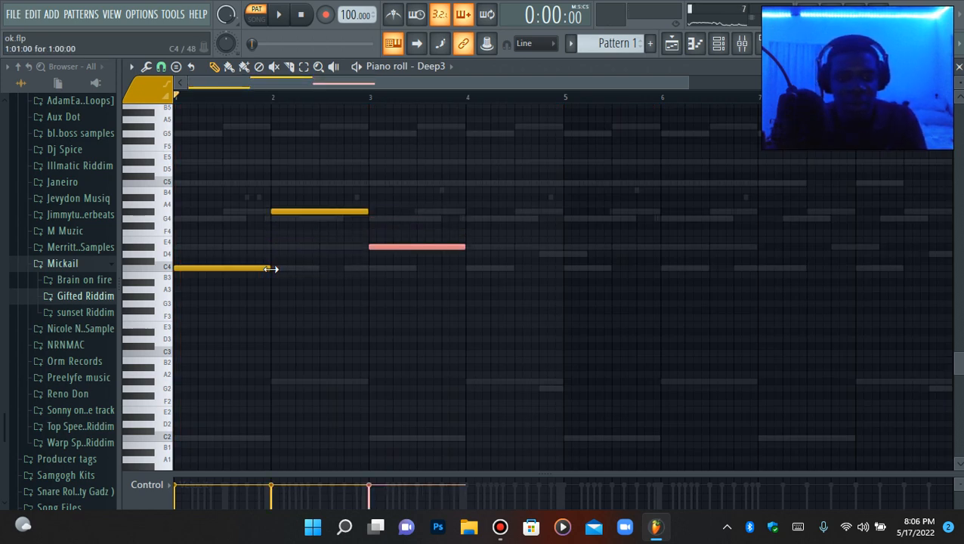
# Add a full-bar copy of the note in bar 4 and transpose it up to G#4.
pyautogui.hotkey('shift', 'Up')
pyautogui.hotkey('shift', 'Up')
pyautogui.hotkey('shift', 'Up')
pyautogui.hotkey('shift', 'Up')
pyautogui.hotkey('shift', 'Up')
pyautogui.hotkey('shift', 'Up')
pyautogui.hotkey('shift', 'Up')
pyautogui.hotkey('shift', 'Up')
pyautogui.hotkey('shift', 'Up')
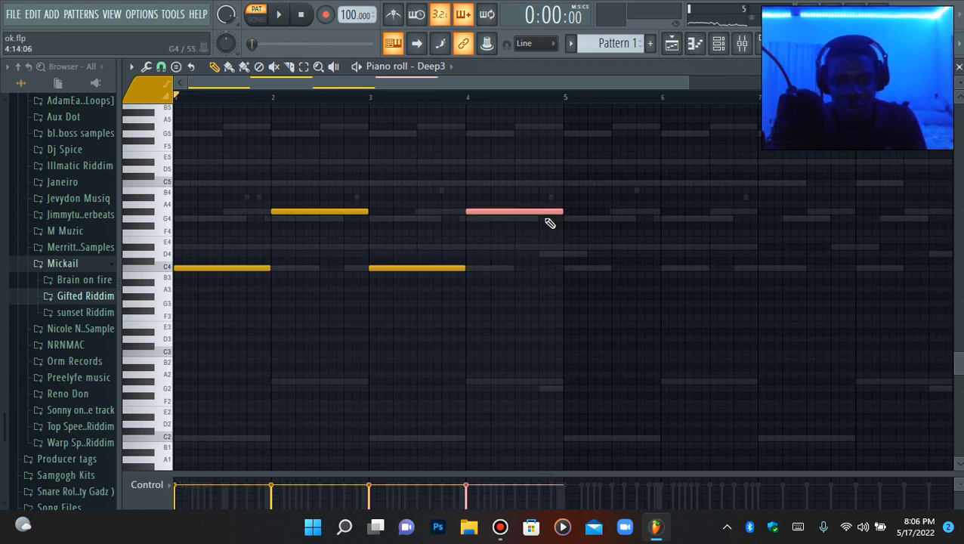
# Add a short G4 note quantized to the end of bar 4, and duplicate the four-bar bass line into bars 5 to 8.
pyautogui.click(539, 220)
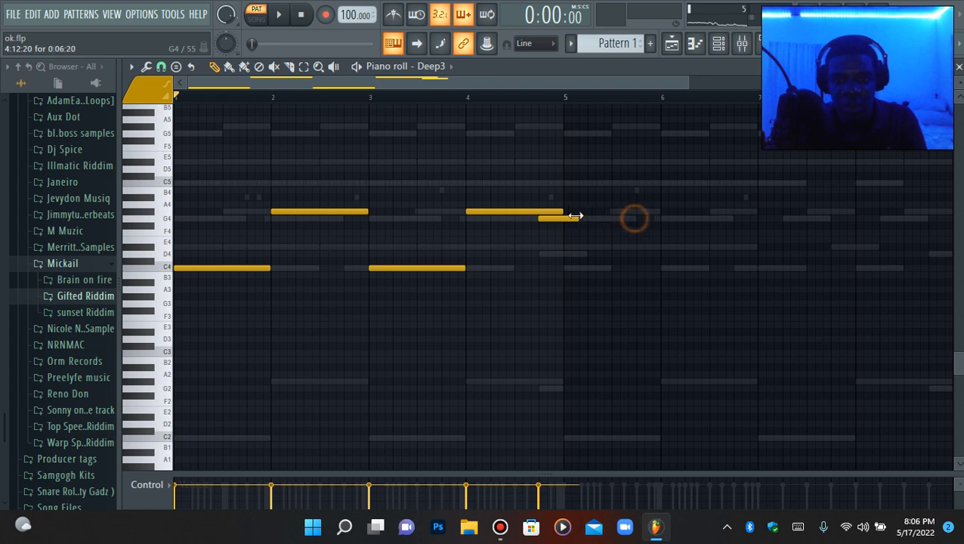
pyautogui.hotkey('ctrl', 'q')
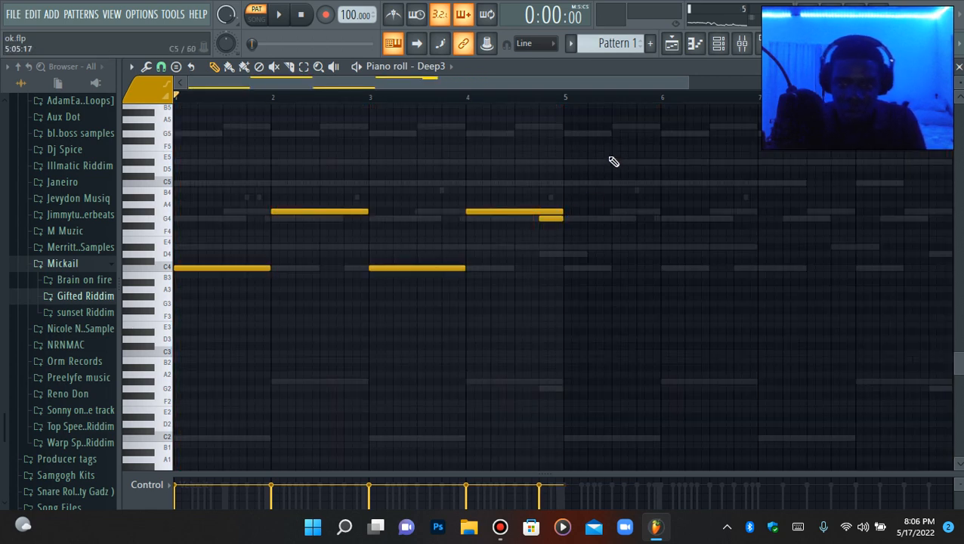
pyautogui.hotkey('ctrl', 'b')
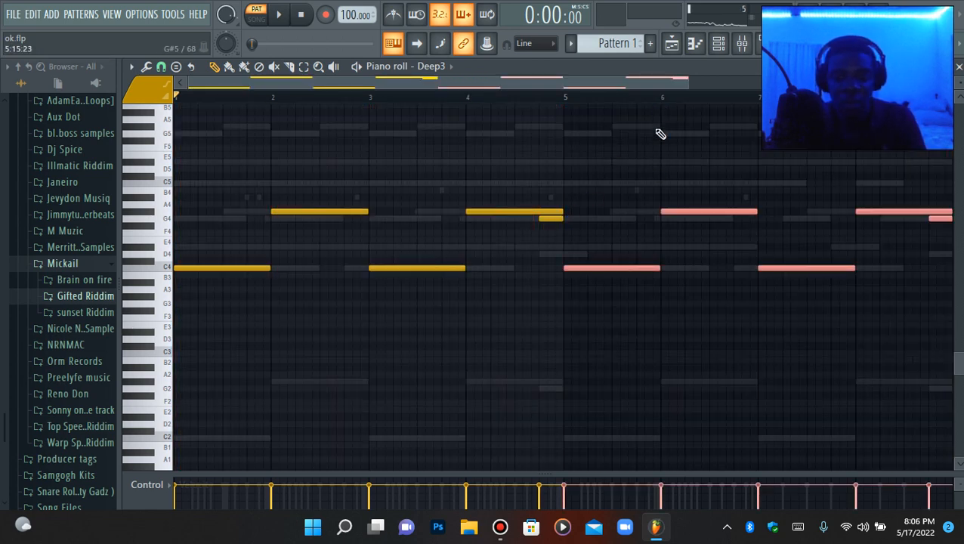
# Play the pattern and lower the volume fader of mixer track 13.
pyautogui.click(742, 44)
pyautogui.press('space')
pyautogui.moveTo(359, 282); pyautogui.dragTo(362, 330)
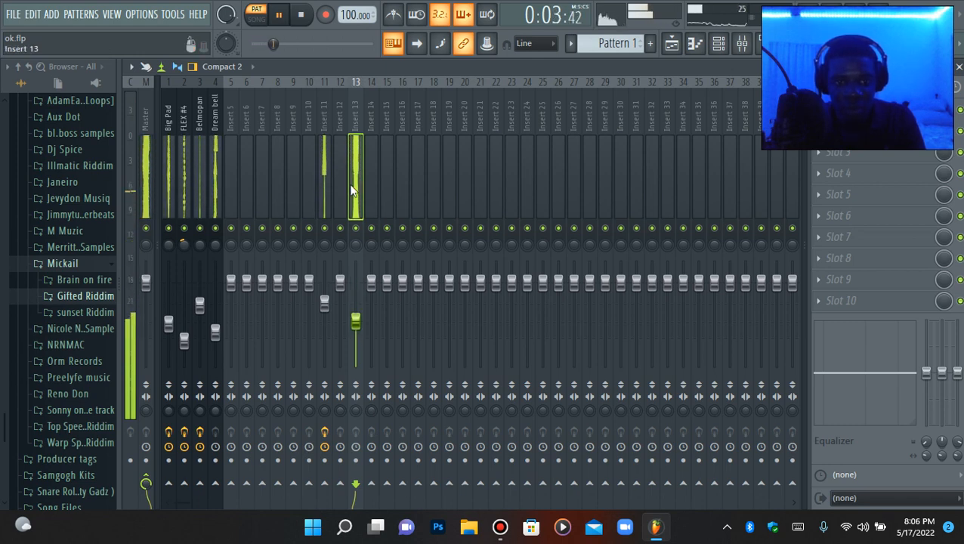
# Route the selected Deep3 channel to mixer track 13.
pyautogui.click(718, 43)
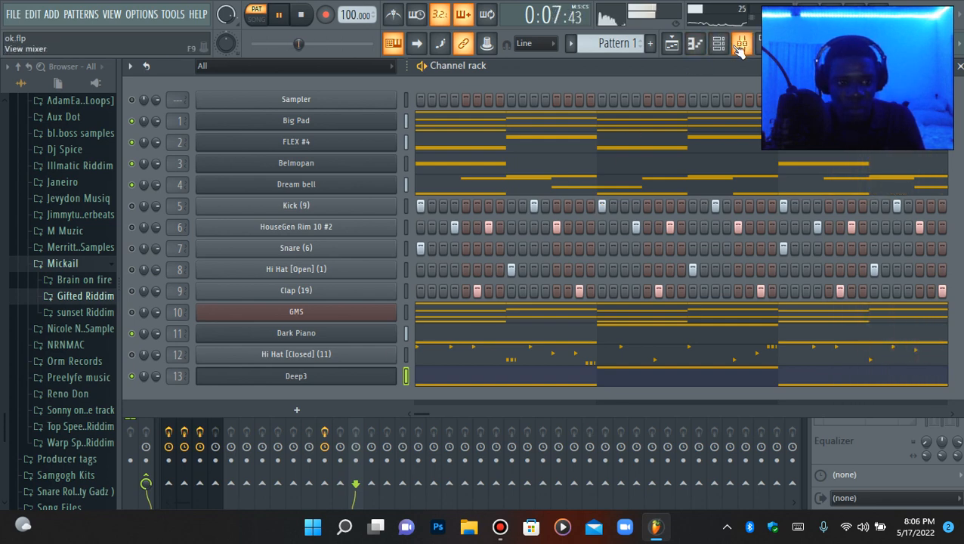
pyautogui.click(740, 44)
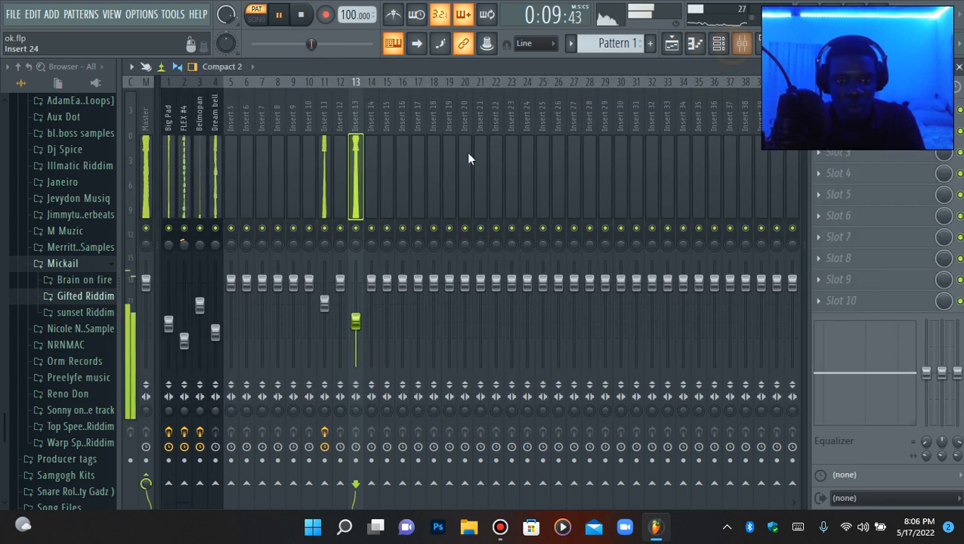
pyautogui.rightClick(360, 185)
pyautogui.moveTo(480, 225)
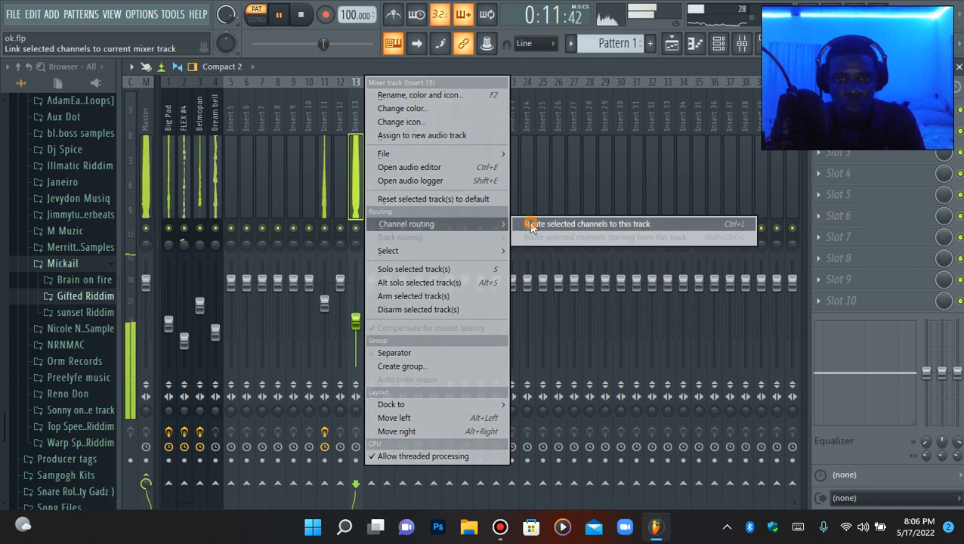
pyautogui.click(581, 223)
# Unmute the Hi Hat [Closed] (11) channel and restart playback with the mixer in view.
pyautogui.click(719, 43)
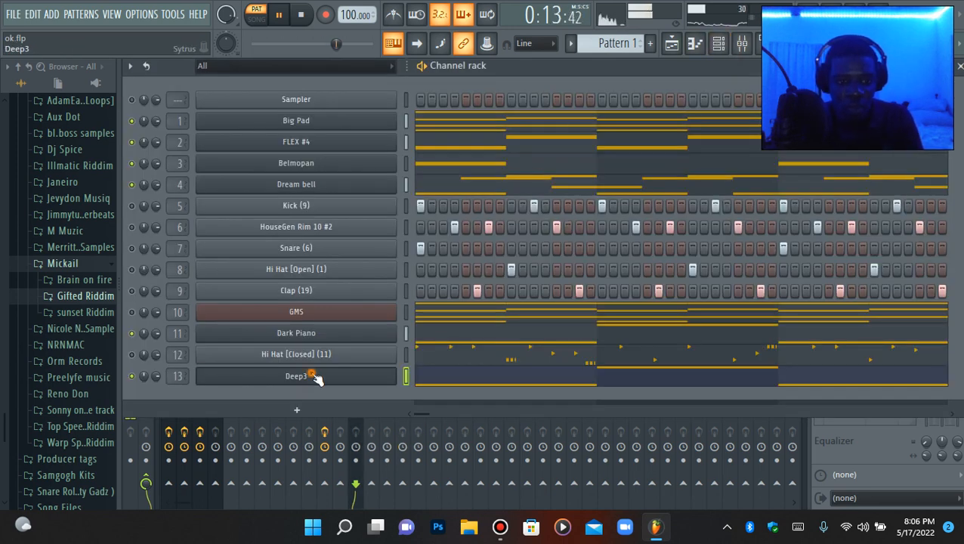
pyautogui.press('space')
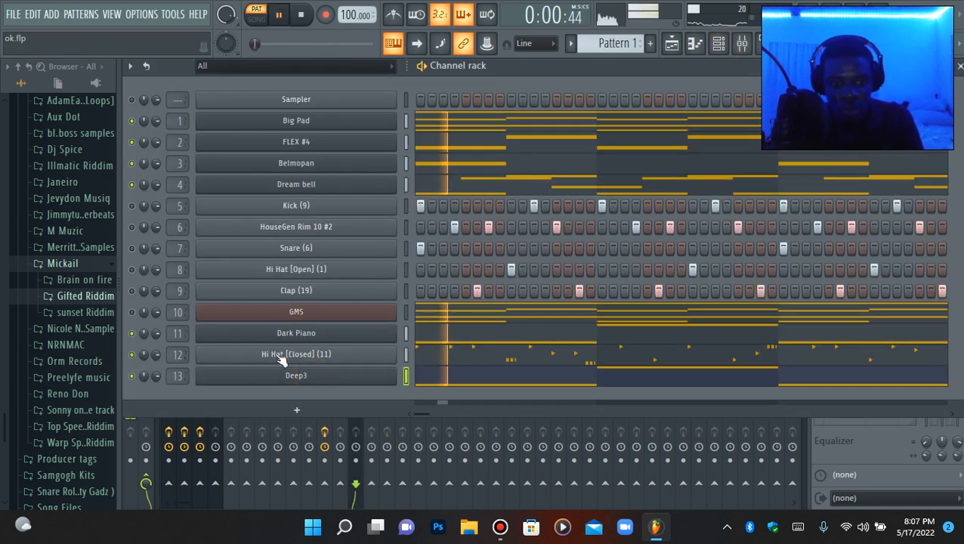
pyautogui.click(741, 44)
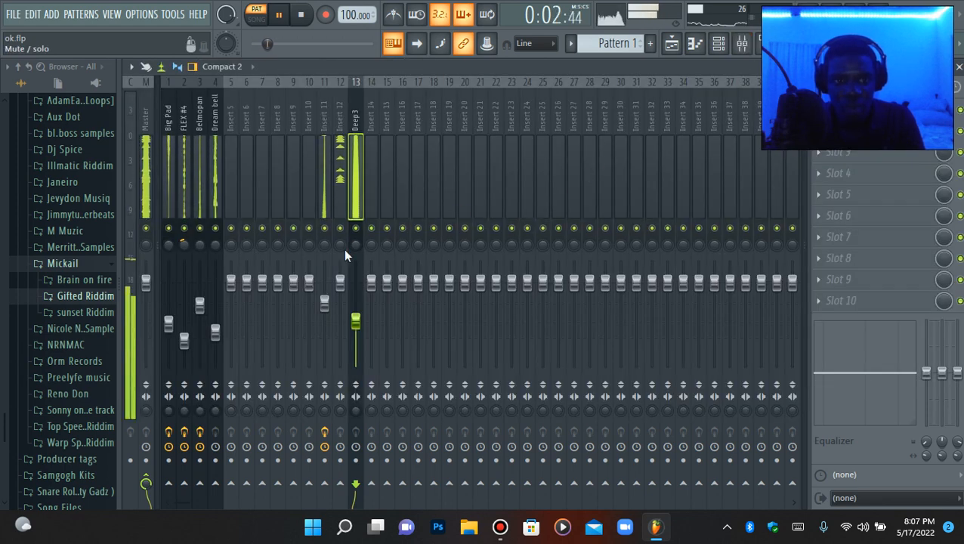
# Try routing the selected channel to mixer track 12, and stop playback.
pyautogui.rightClick(345, 176)
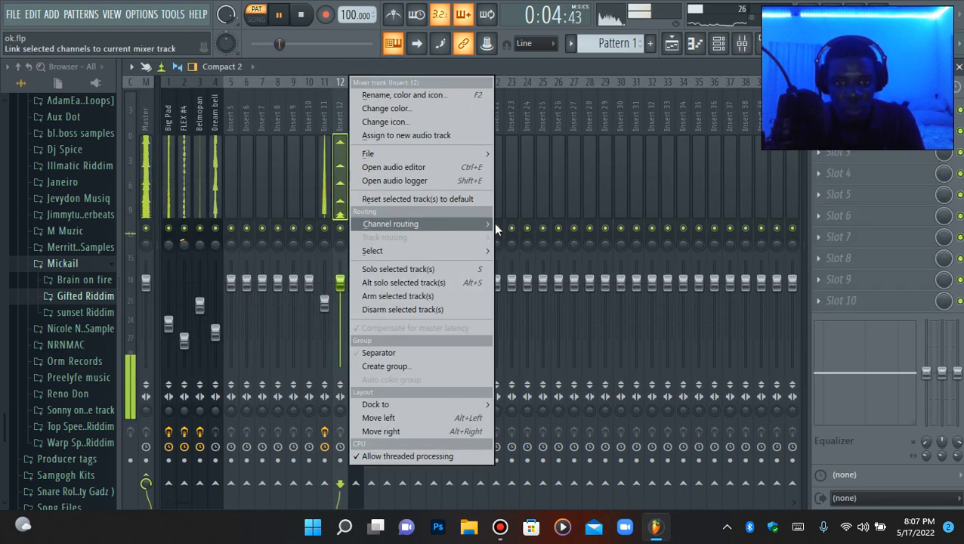
pyautogui.moveTo(494, 223)
pyautogui.click(544, 221)
pyautogui.press('space')
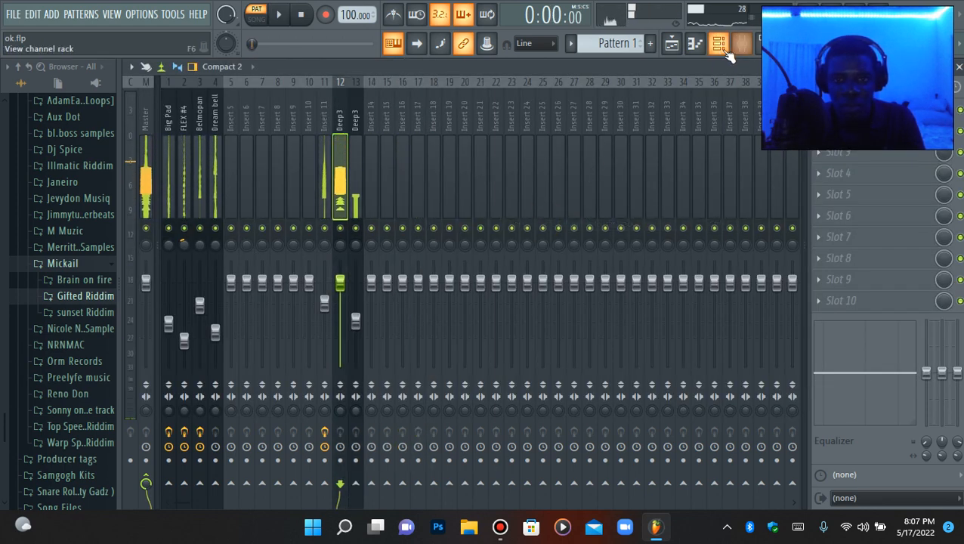
# Select the Hi Hat [Closed] (11) and Deep3 channels, and reset the names of mixer tracks 12 and 13.
pyautogui.click(719, 44)
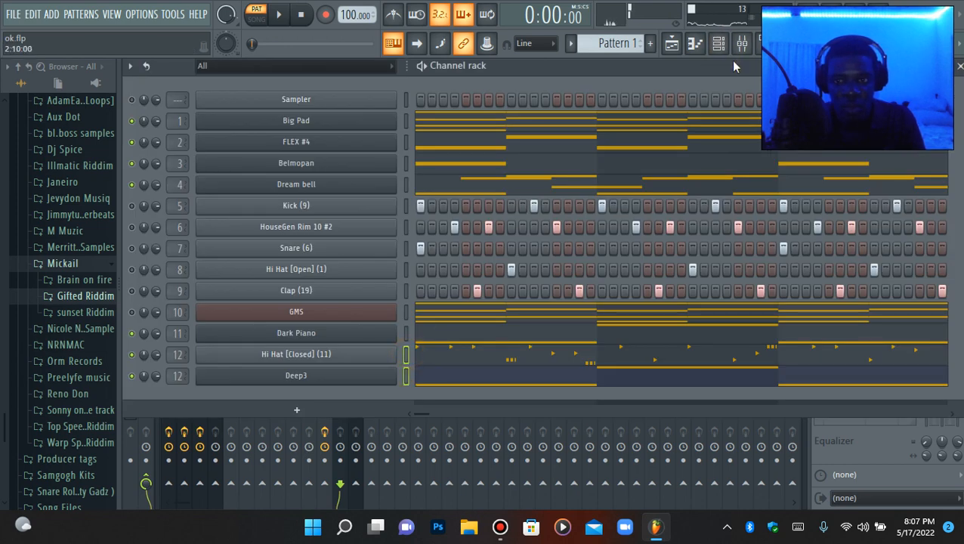
pyautogui.click(742, 44)
pyautogui.keyDown('ctrl'); pyautogui.click(348, 167); pyautogui.keyUp('ctrl')
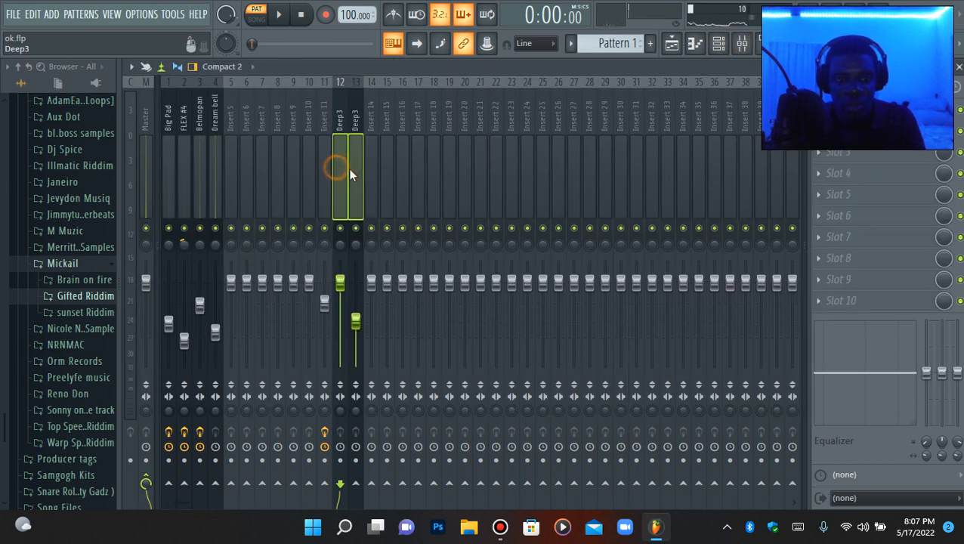
pyautogui.rightClick(348, 168)
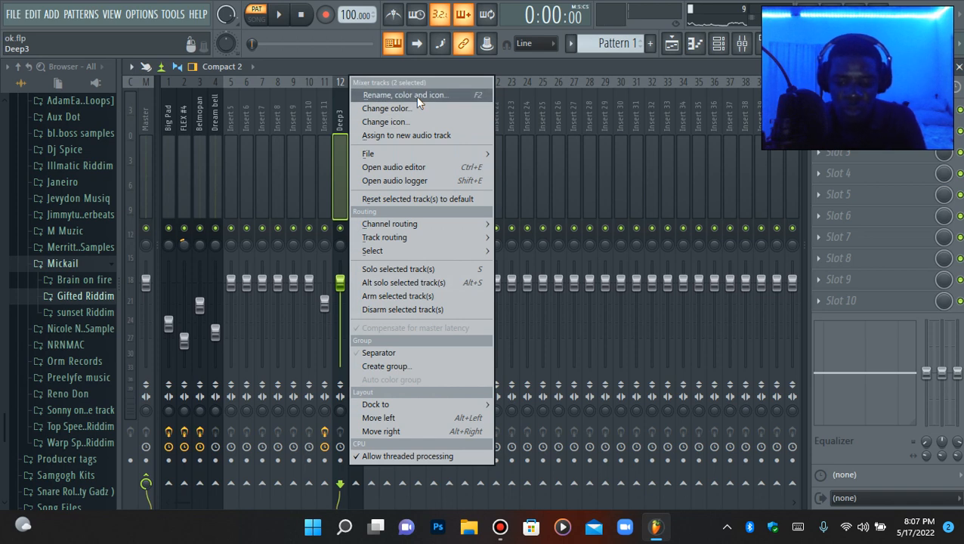
pyautogui.click(419, 96)
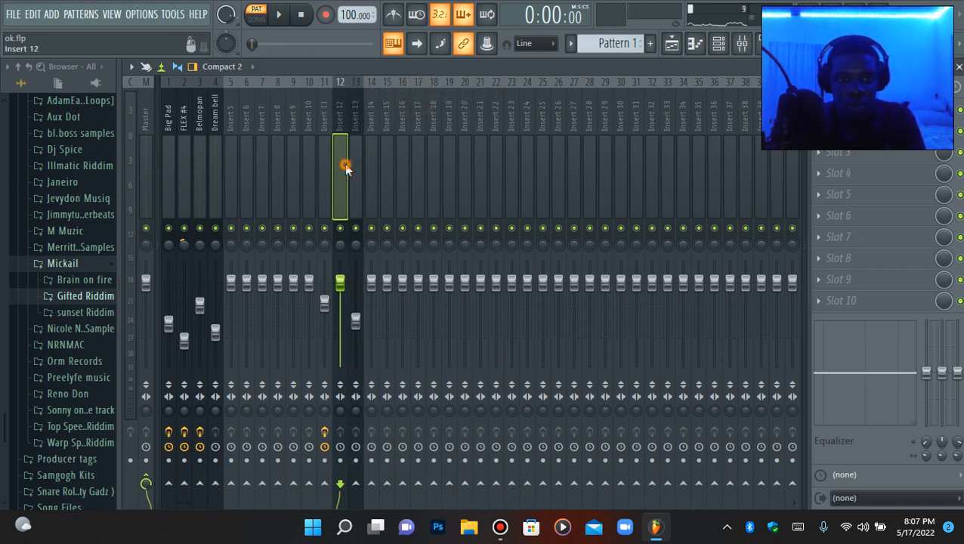
# Route the selected channels starting from mixer track 12, and lower the hi-hat track's volume to about -6.8 dB during playback.
pyautogui.rightClick(345, 167)
pyautogui.moveTo(392, 225)
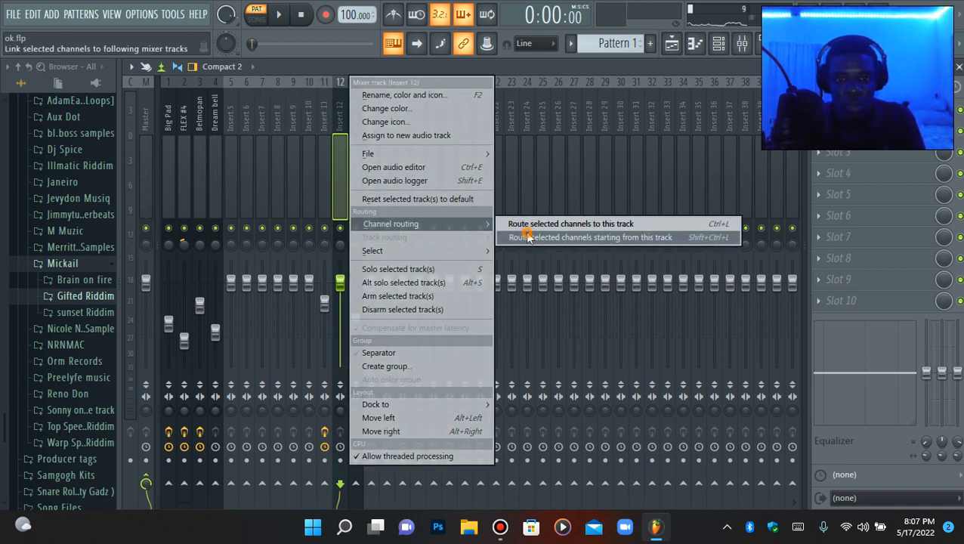
pyautogui.click(528, 238)
pyautogui.press('space')
pyautogui.moveTo(342, 299); pyautogui.dragTo(341, 321)
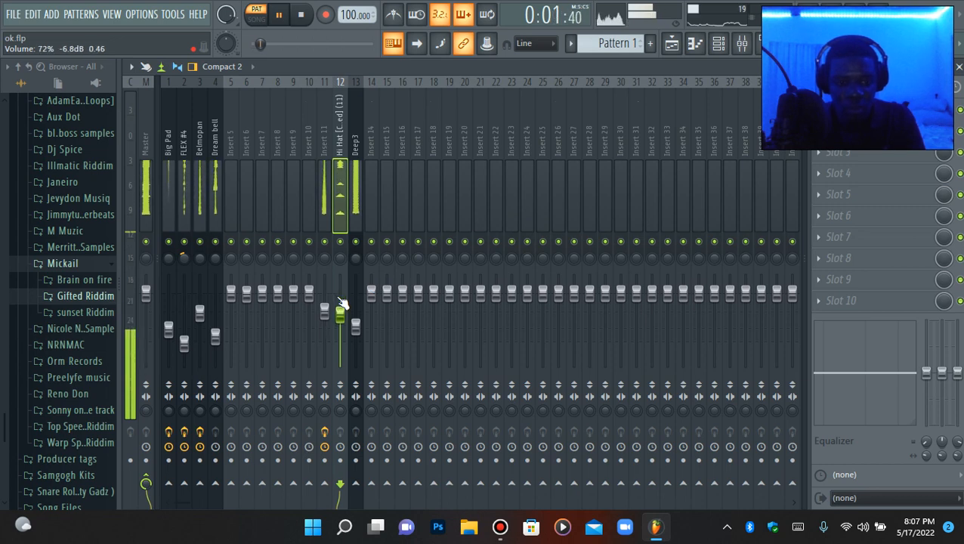
# Load Fruity Parametric EQ 2 into effect slot 2 of the hi-hat mixer track and stop playback.
pyautogui.click(838, 131)
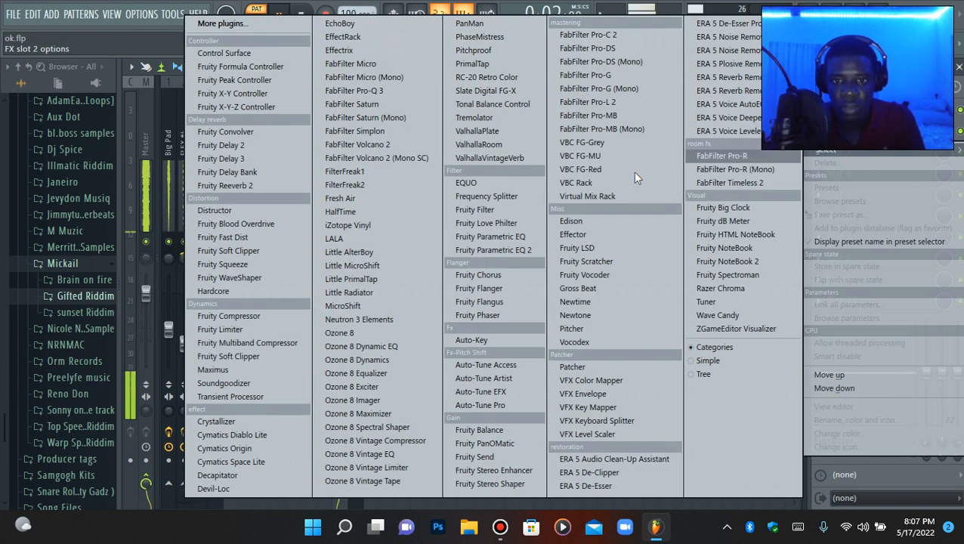
pyautogui.click(534, 255)
pyautogui.press('space')
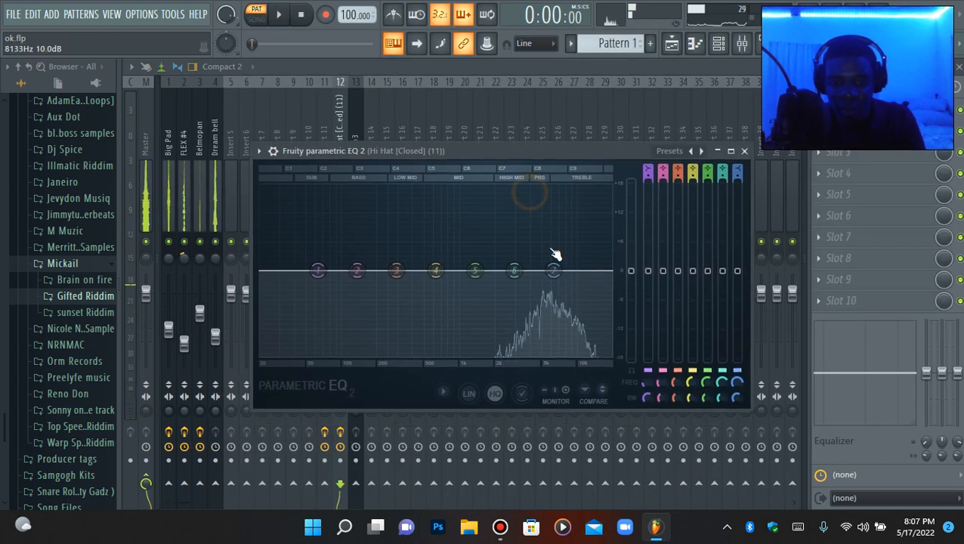
# Cut the hi-hat's highs by pulling EQ band 7 down to about -18 dB near 8300 Hz, and play the pattern.
pyautogui.moveTo(554, 270); pyautogui.dragTo(578, 355)
pyautogui.moveTo(587, 152); pyautogui.dragTo(609, 103)
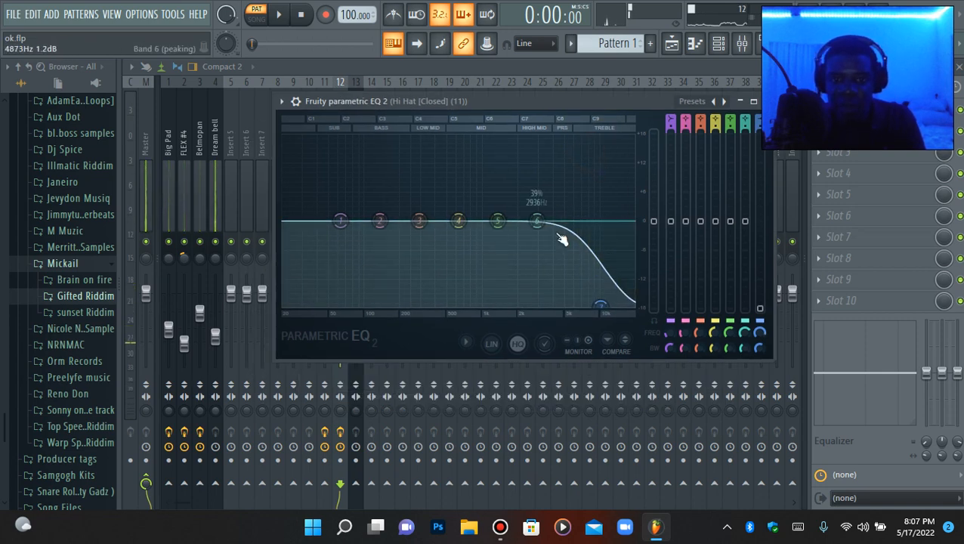
pyautogui.moveTo(619, 302); pyautogui.dragTo(590, 308)
pyautogui.press('space')
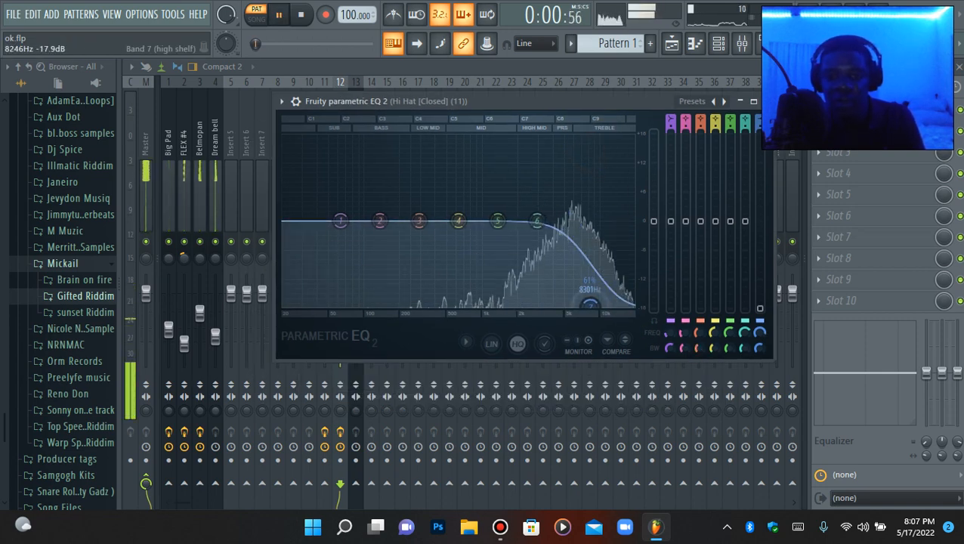
# Load Fruity Reeverb 2 into slot 3 of the hi-hat track with about 2% wet level, and lower the track's volume slightly.
pyautogui.click(766, 101)
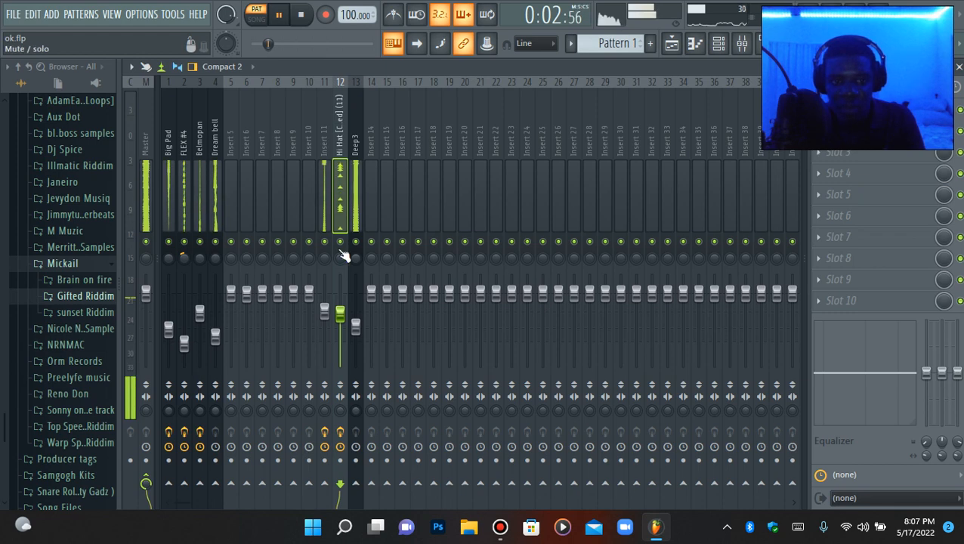
pyautogui.click(846, 155)
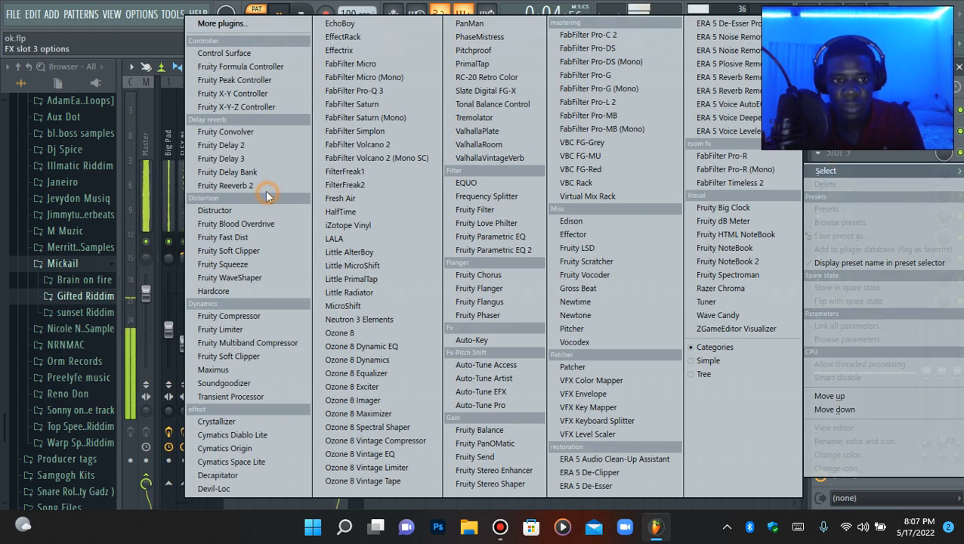
pyautogui.click(227, 186)
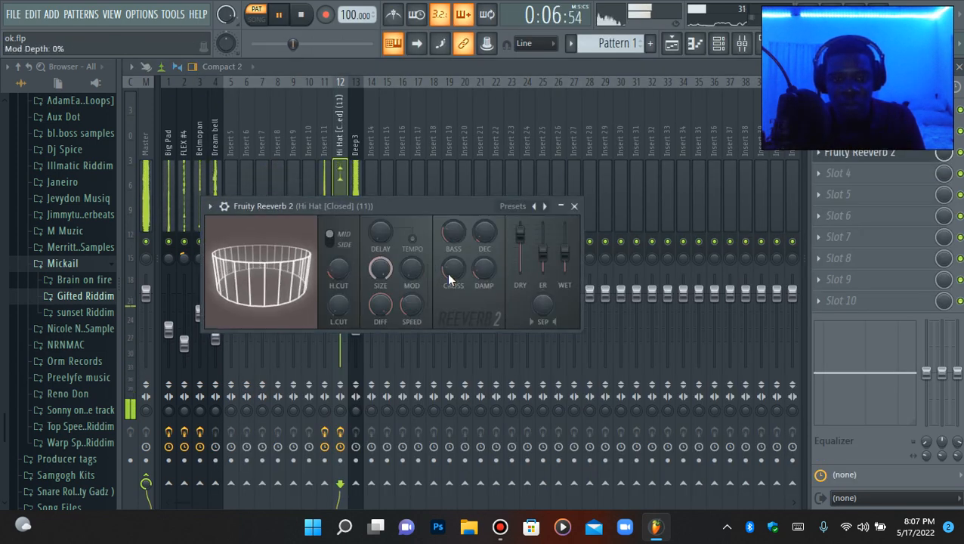
pyautogui.moveTo(572, 259); pyautogui.dragTo(572, 269)
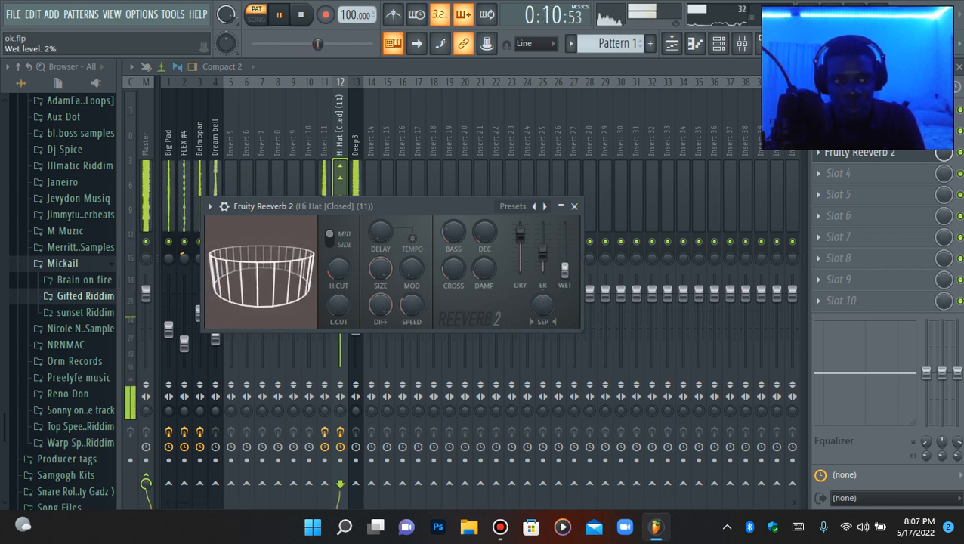
pyautogui.click(846, 155)
pyautogui.moveTo(341, 314); pyautogui.dragTo(342, 319)
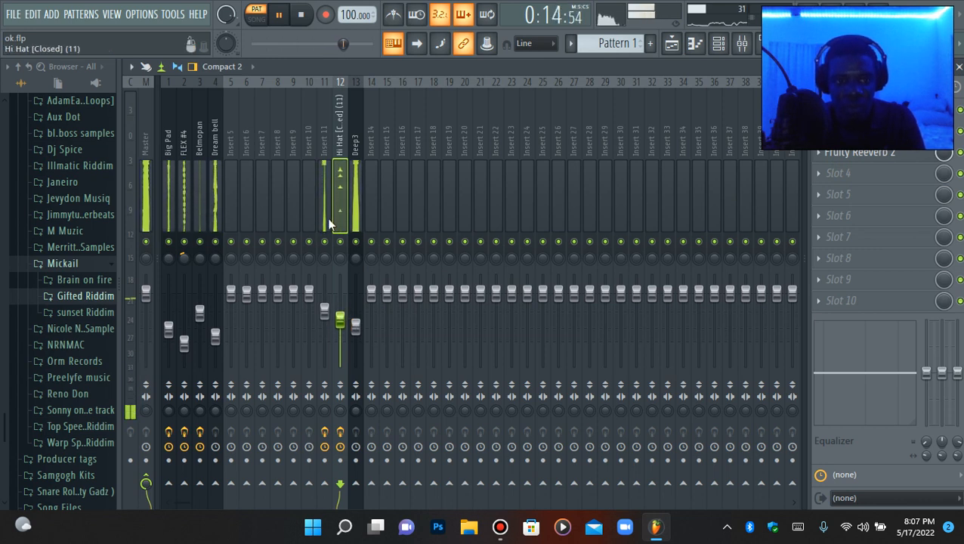
# Adjust the volume of mixer track 11 to about -5.8 dB during playback.
pyautogui.click(326, 216)
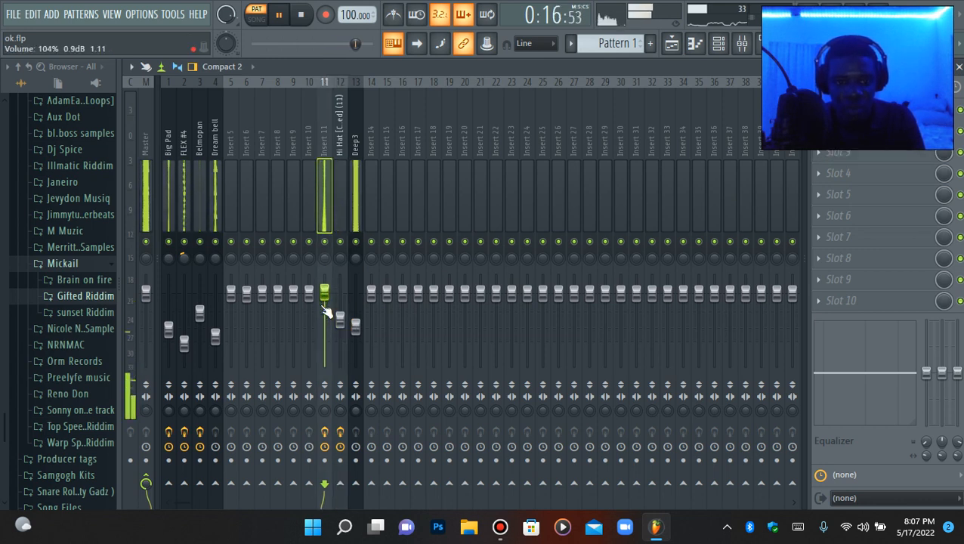
pyautogui.scroll(-8, 327, 311)
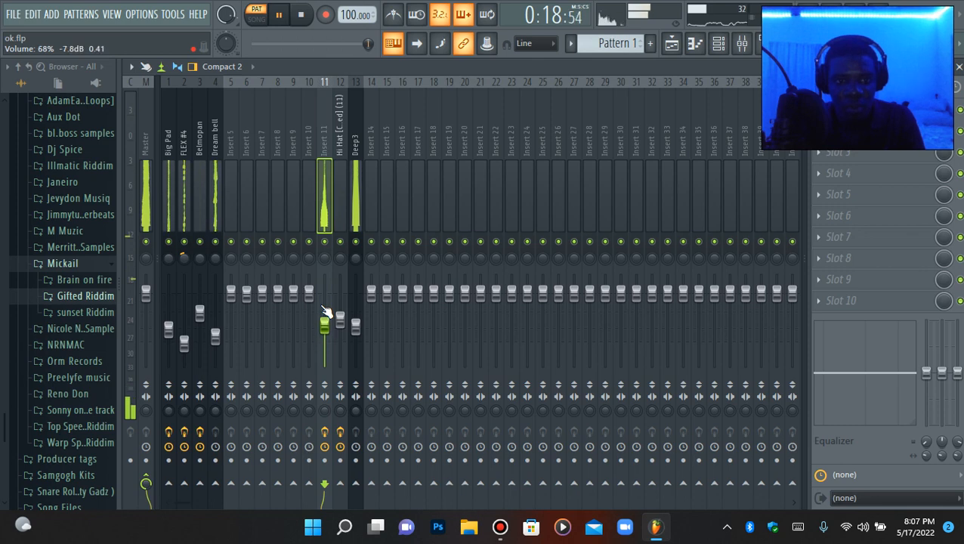
pyautogui.scroll(2, 325, 310)
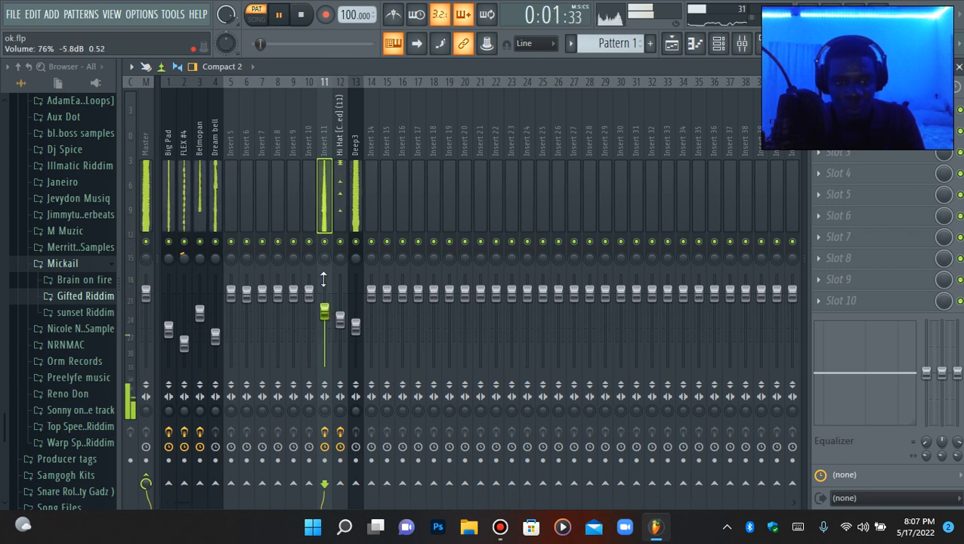
# Stop playback, add Dark Piano to the selected Hi Hat [Closed] (11) and Deep3 channels, and route them starting from mixer track 11.
pyautogui.click(719, 43)
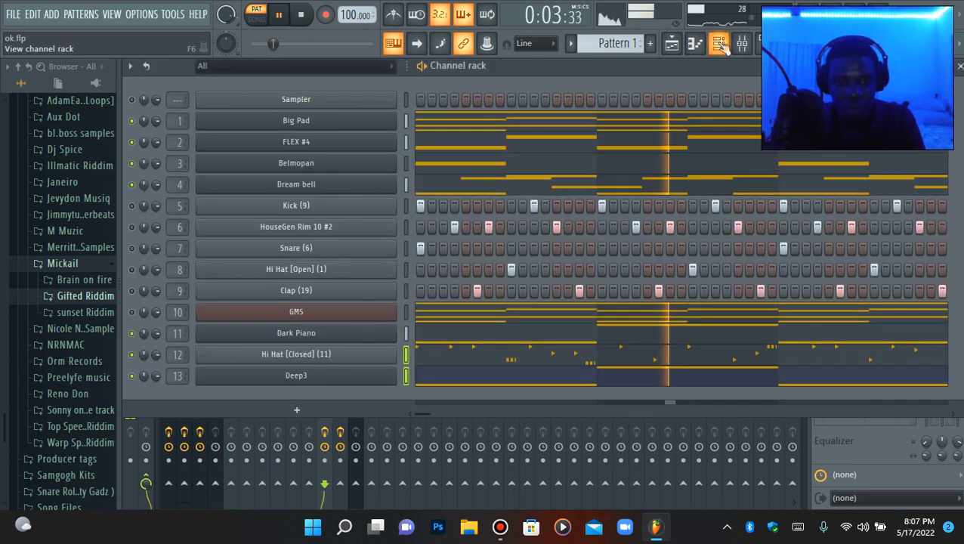
pyautogui.press('space')
pyautogui.rightClick(134, 313)
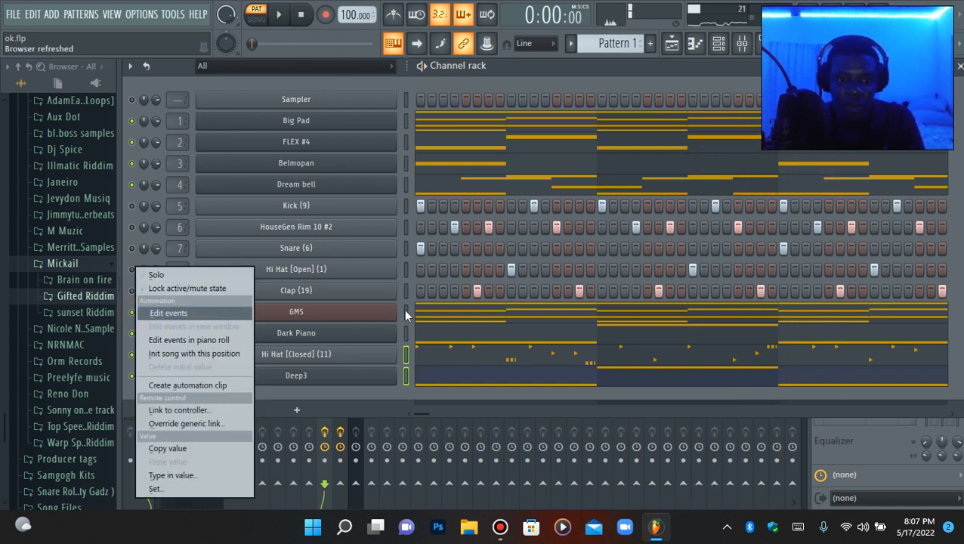
pyautogui.click(407, 369)
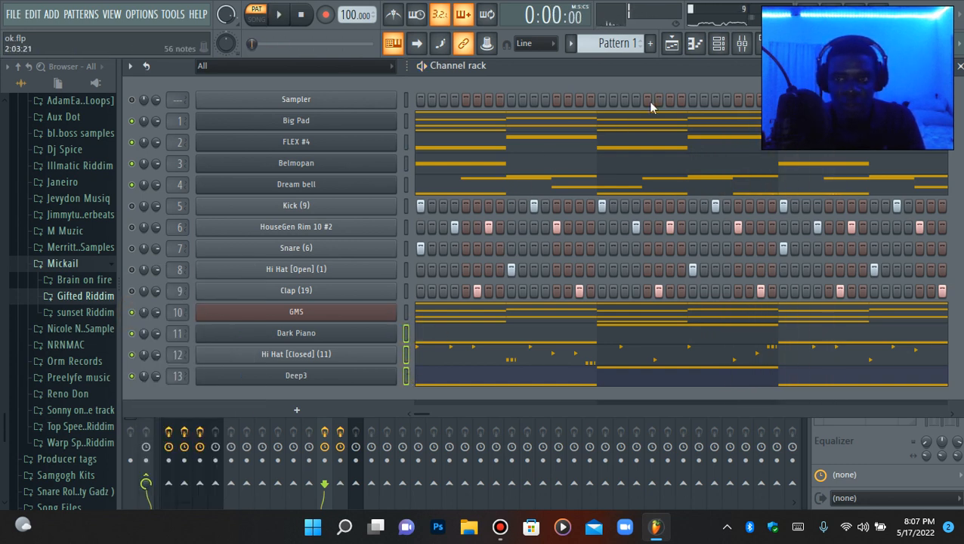
pyautogui.click(743, 44)
pyautogui.rightClick(318, 174)
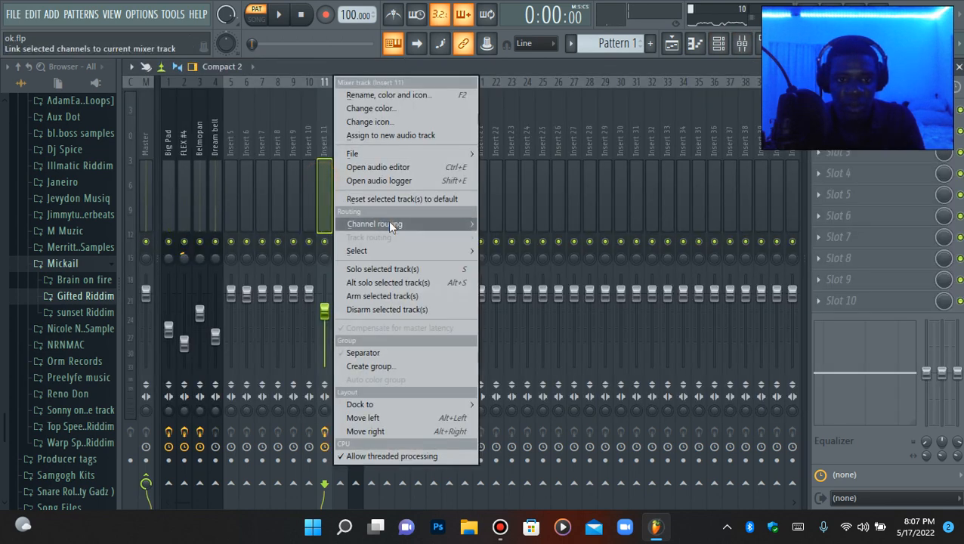
pyautogui.moveTo(387, 223)
pyautogui.click(522, 237)
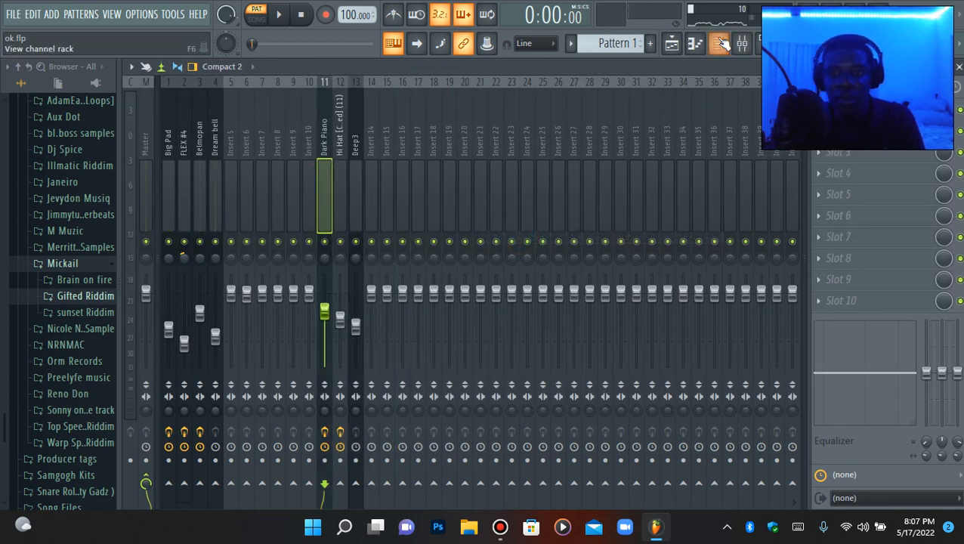
# Solo the GMS channel in the channel rack.
pyautogui.click(719, 43)
pyautogui.rightClick(133, 314)
pyautogui.click(210, 317)
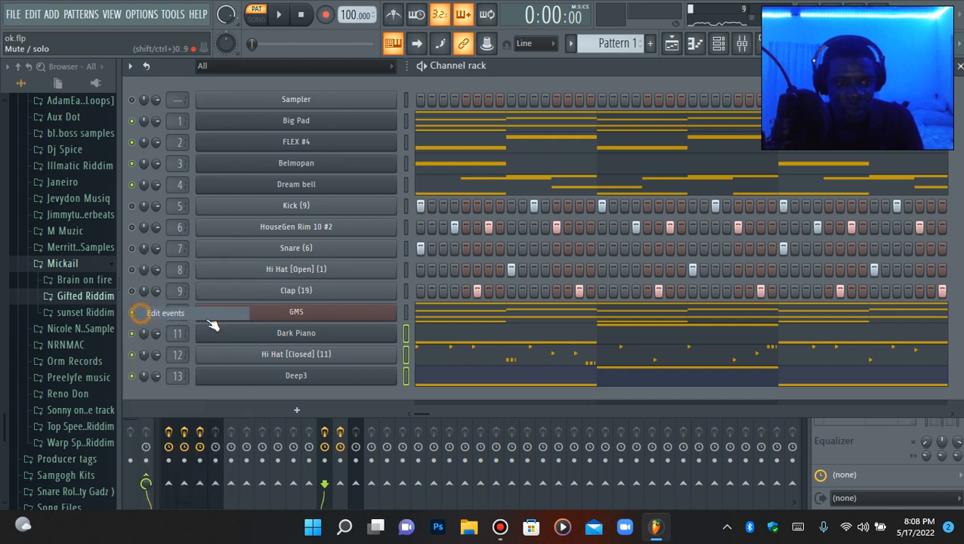
pyautogui.rightClick(139, 316)
pyautogui.click(187, 318)
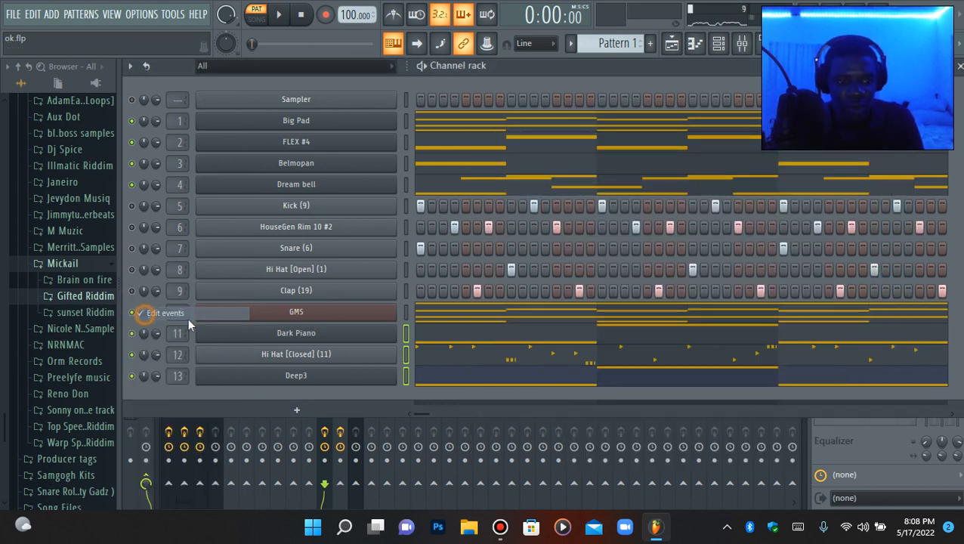
pyautogui.rightClick(134, 314)
pyautogui.click(151, 276)
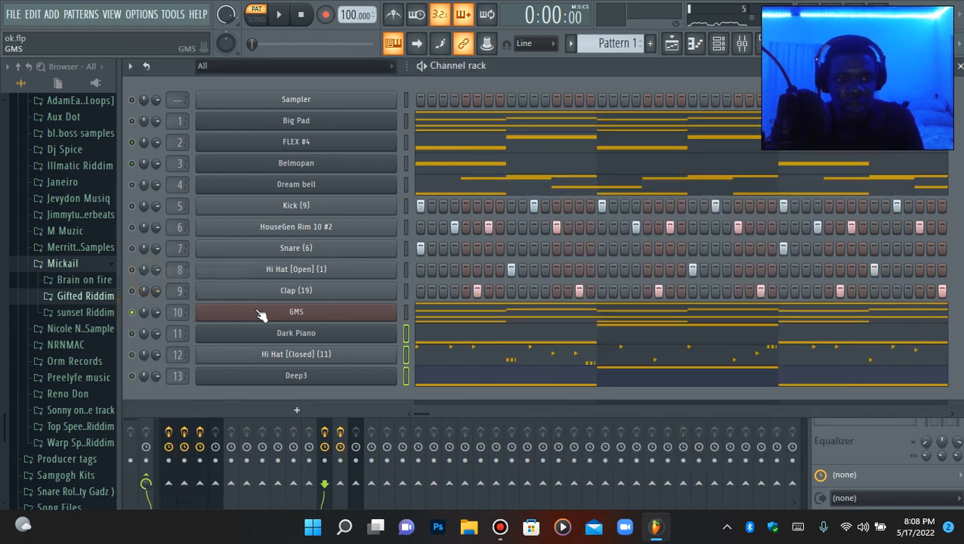
# Play the soloed GMS channel and lower the volume of its mixer track, Insert 10.
pyautogui.click(262, 314)
pyautogui.press('space')
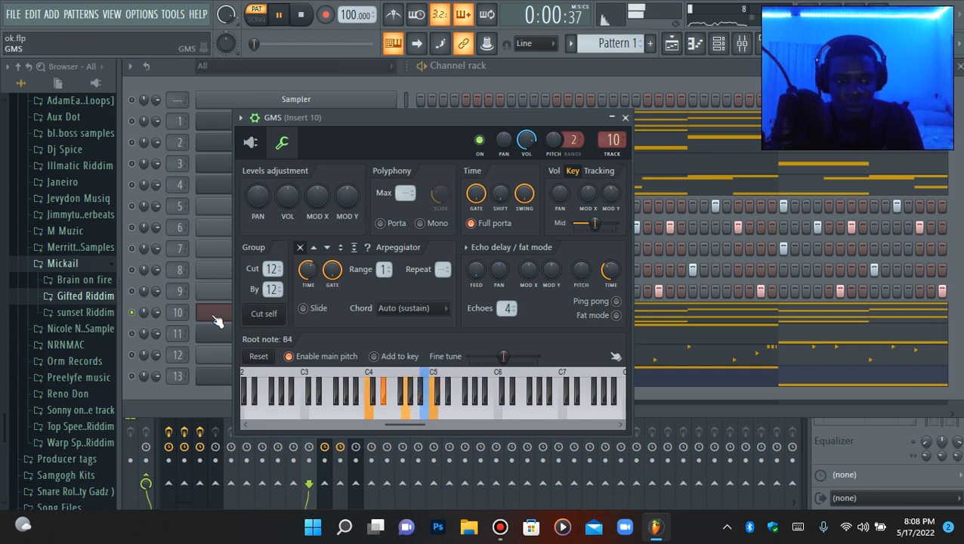
pyautogui.click(215, 316)
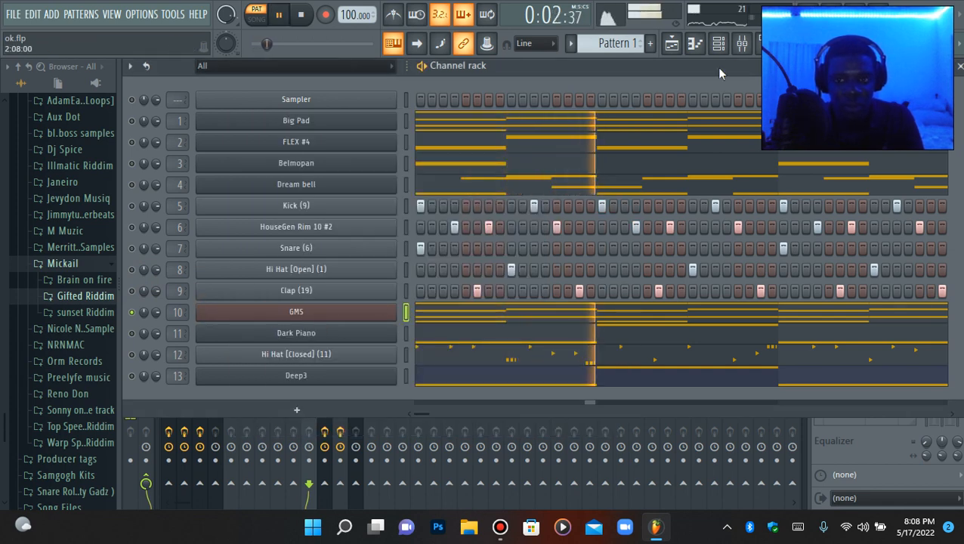
pyautogui.click(742, 43)
pyautogui.press('space')
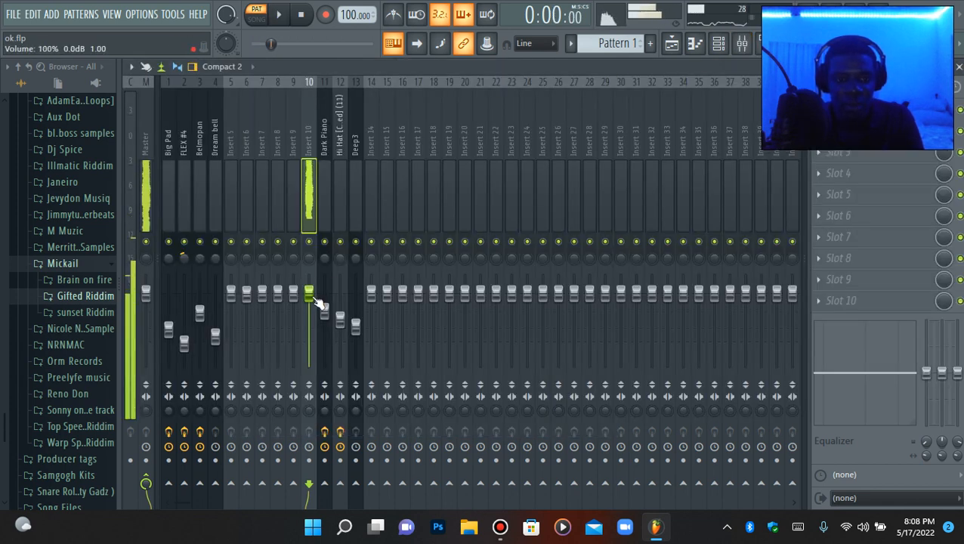
pyautogui.scroll(-5, 314, 302)
pyautogui.scroll(3, 314, 360)
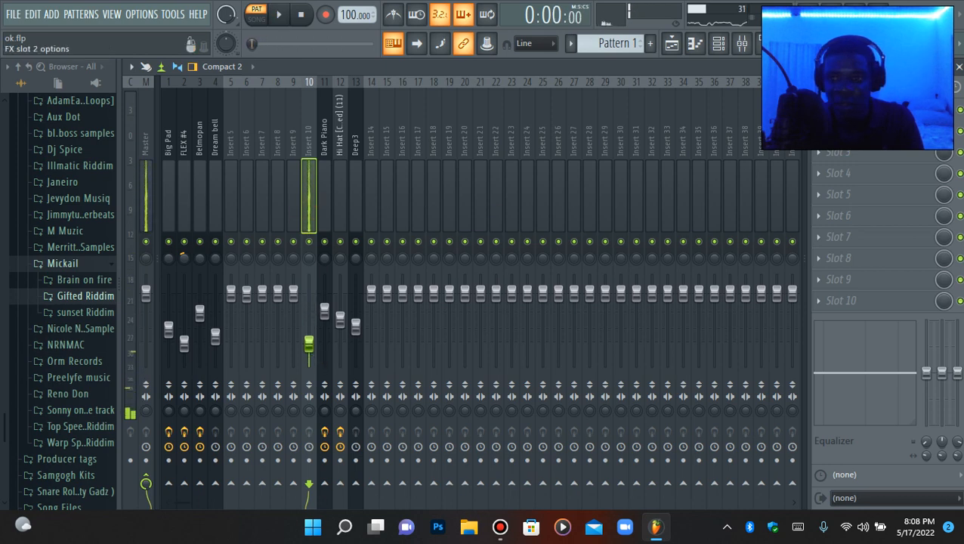
# Load Fruity Parametric EQ 2 into slot 2 of Insert 10 and cut the lows with band 1 at -18 dB near 393 Hz.
pyautogui.click(854, 131)
pyautogui.click(463, 258)
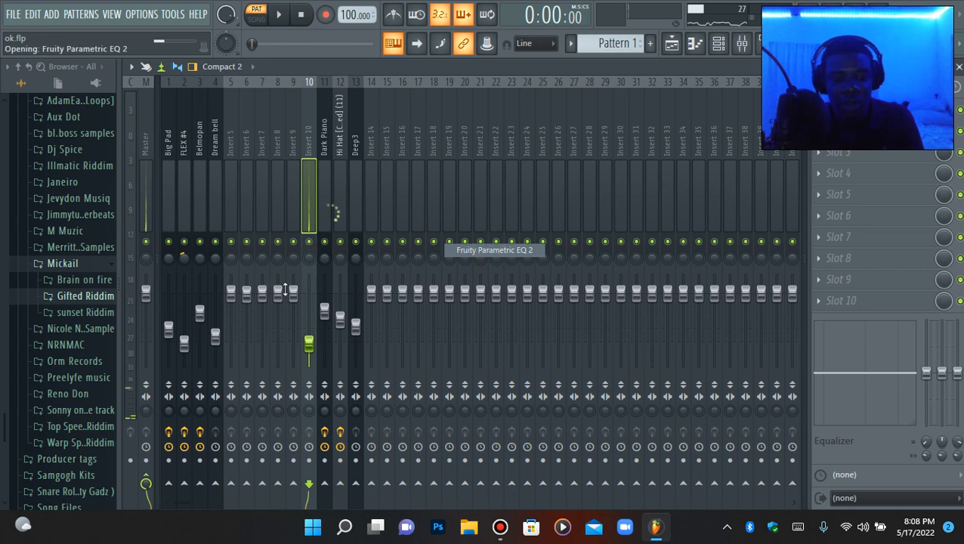
pyautogui.moveTo(465, 264); pyautogui.dragTo(470, 132)
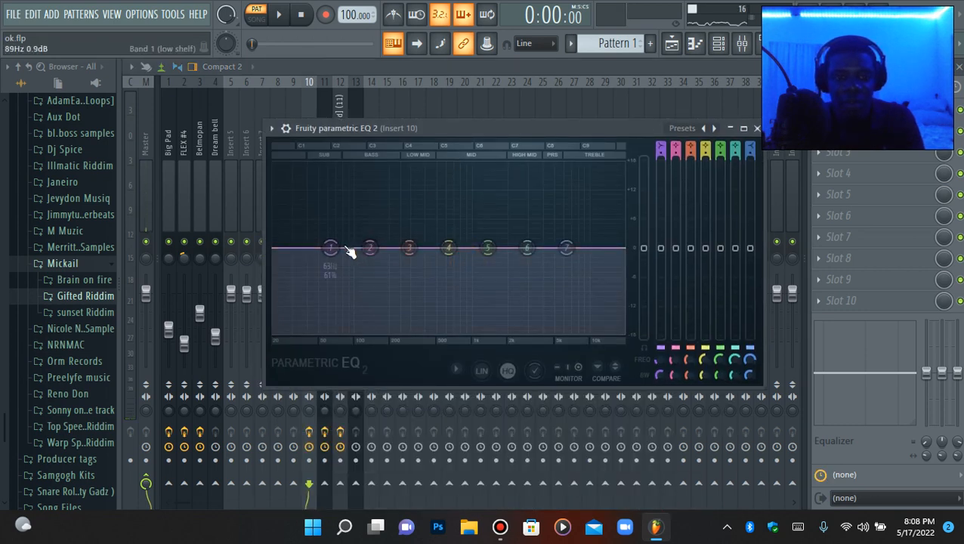
pyautogui.moveTo(330, 248); pyautogui.dragTo(428, 337)
pyautogui.press('space')
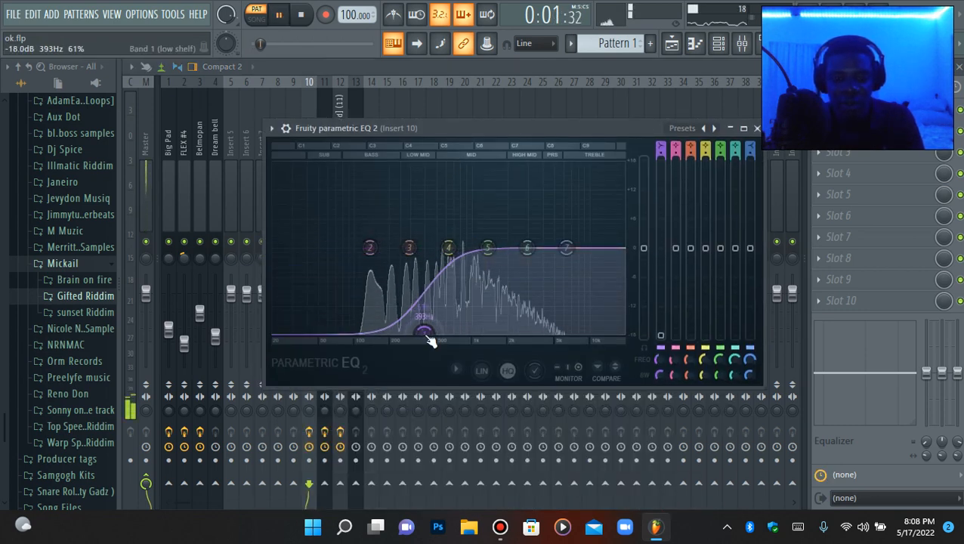
pyautogui.click(854, 131)
pyautogui.press('space')
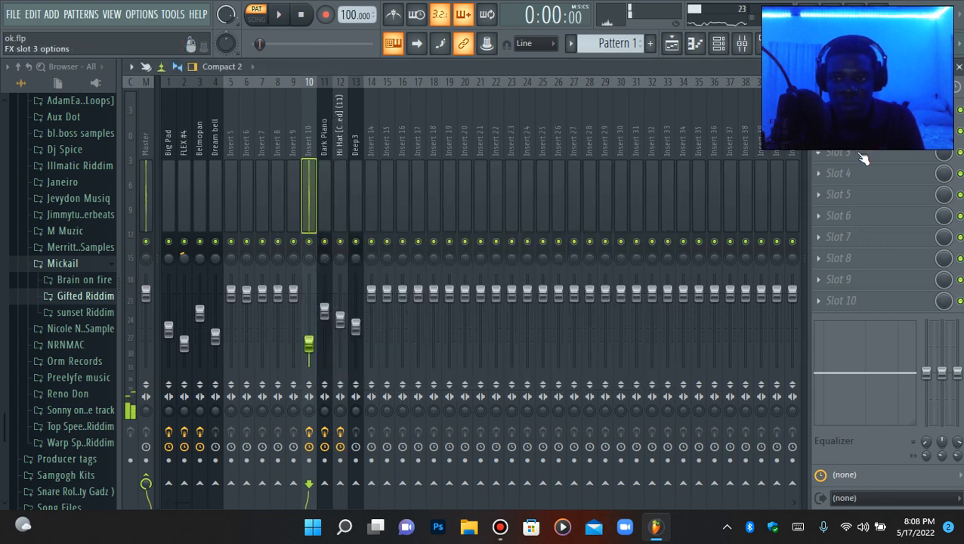
# Load Fruity Reeverb 2 into slot 3 of Insert 10, raise its wet level, and play the pattern.
pyautogui.click(863, 158)
pyautogui.click(225, 187)
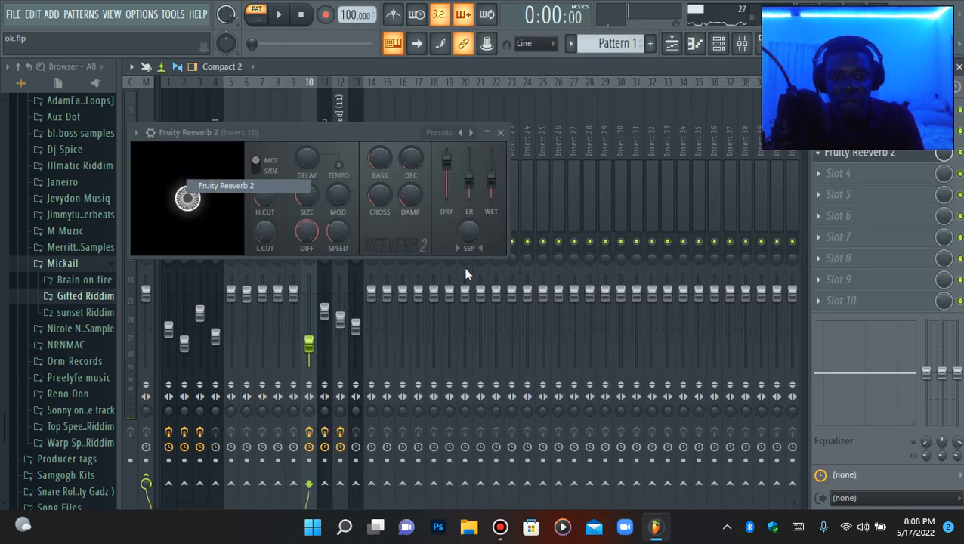
pyautogui.moveTo(337, 132); pyautogui.dragTo(492, 189)
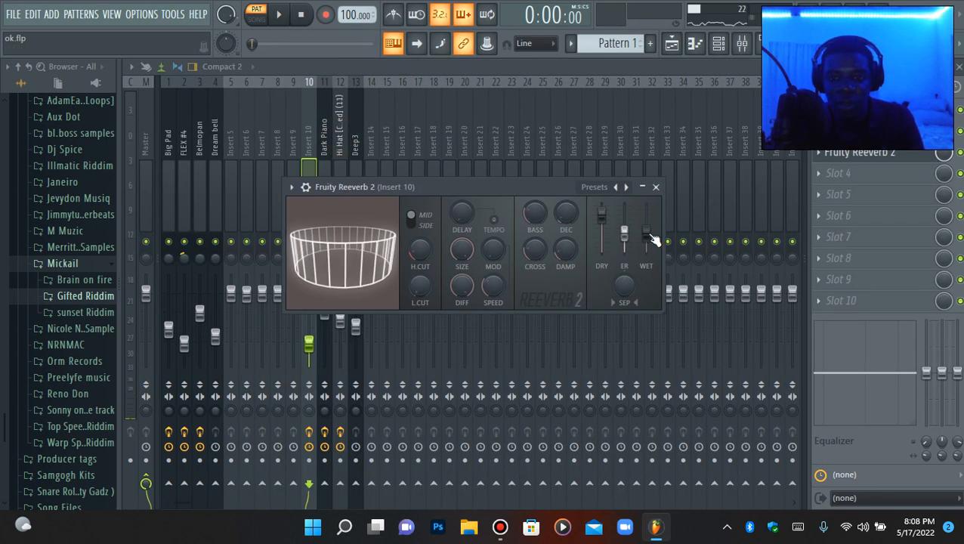
pyautogui.moveTo(648, 236); pyautogui.dragTo(646, 219)
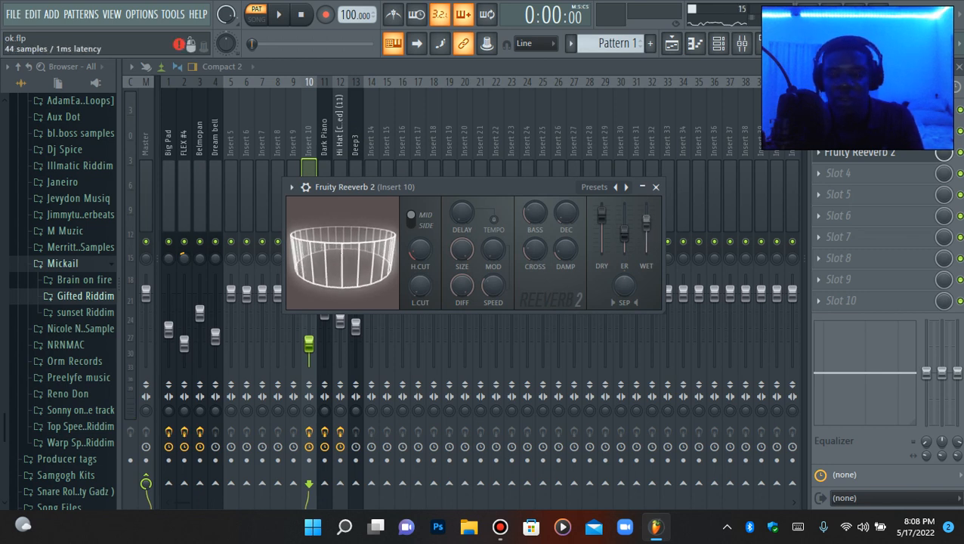
pyautogui.press('space')
pyautogui.click(655, 187)
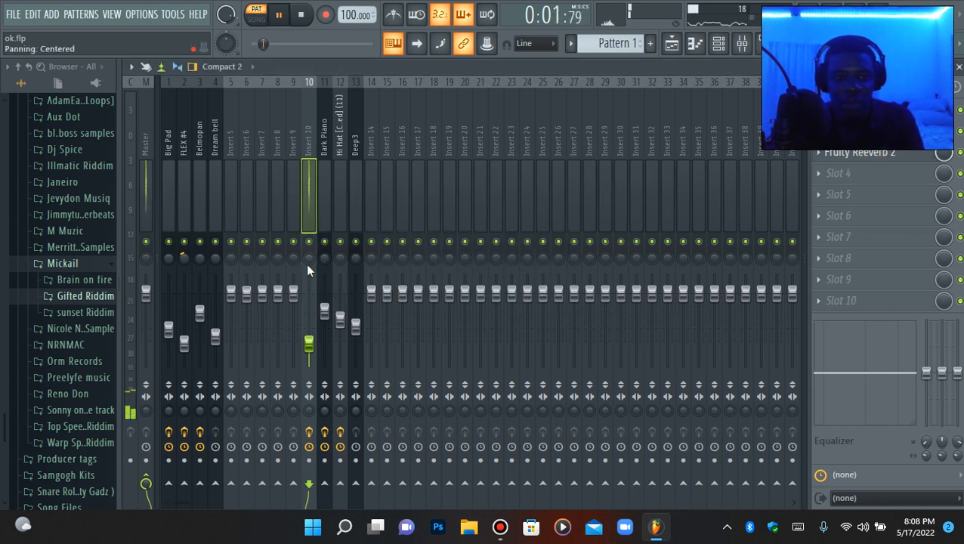
# Unmute Dark Piano, Hi Hat [Closed] (11), Deep3, Big Pad, FLEX #4, Belmopan and Dream bell, and play them with GMS.
pyautogui.click(723, 48)
pyautogui.press('space')
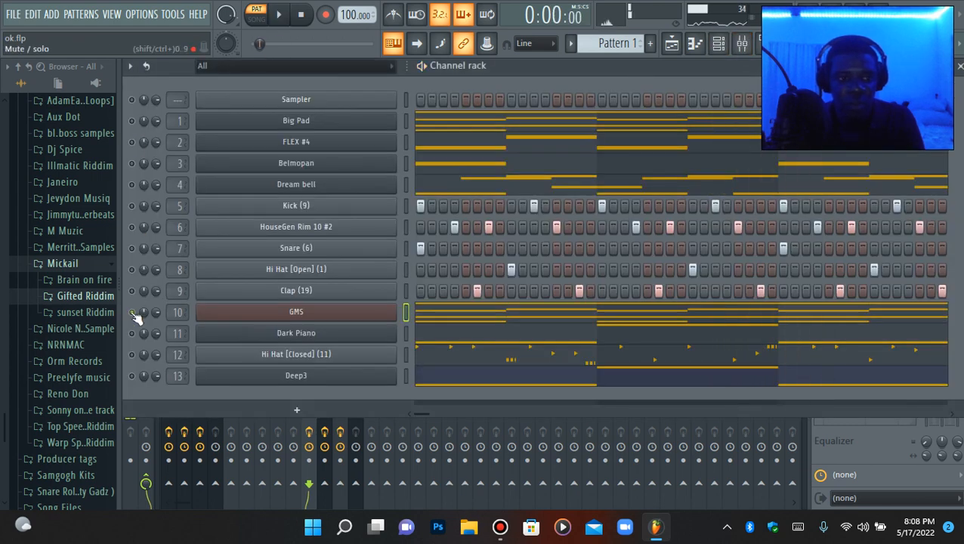
pyautogui.click(131, 333)
pyautogui.click(132, 355)
pyautogui.click(132, 375)
pyautogui.press('space')
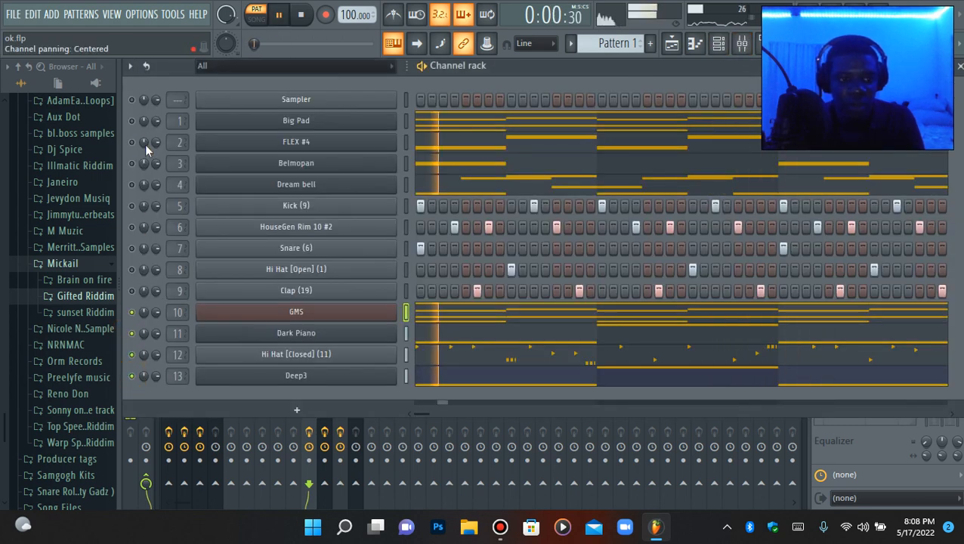
pyautogui.click(132, 121)
pyautogui.click(131, 142)
pyautogui.click(131, 163)
pyautogui.click(133, 184)
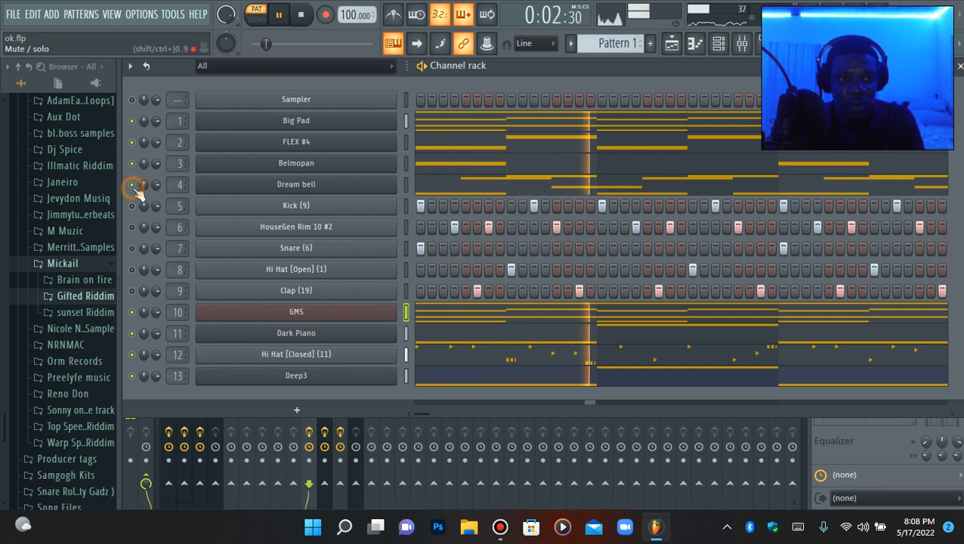
# Rebalance the mix during playback by raising Insert 10's volume and slightly lowering Big Pad's.
pyautogui.click(743, 46)
pyautogui.moveTo(309, 291); pyautogui.dragTo(312, 330)
pyautogui.click(170, 329)
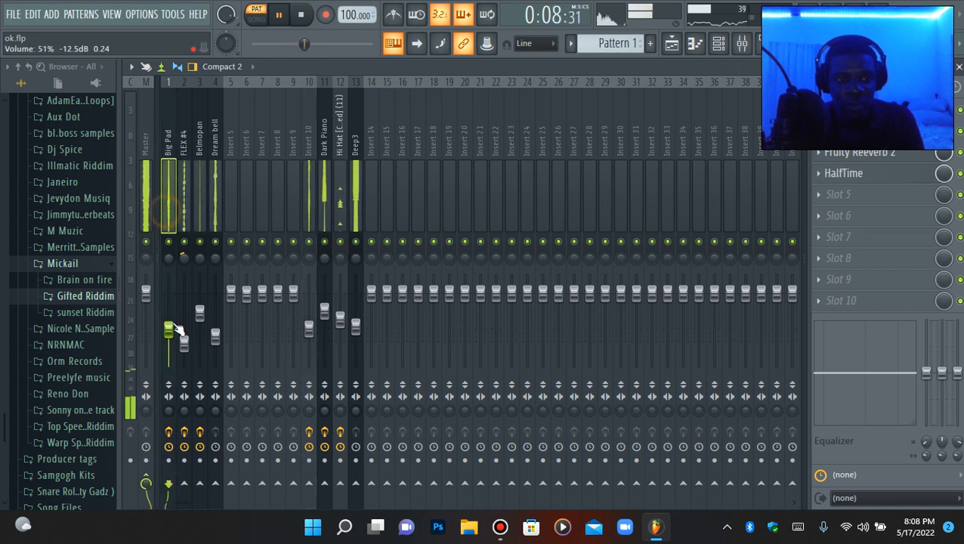
pyautogui.moveTo(174, 328)
pyautogui.mouseDown()
pyautogui.moveTo(179, 339)
pyautogui.moveTo(179, 328)
pyautogui.mouseUp()
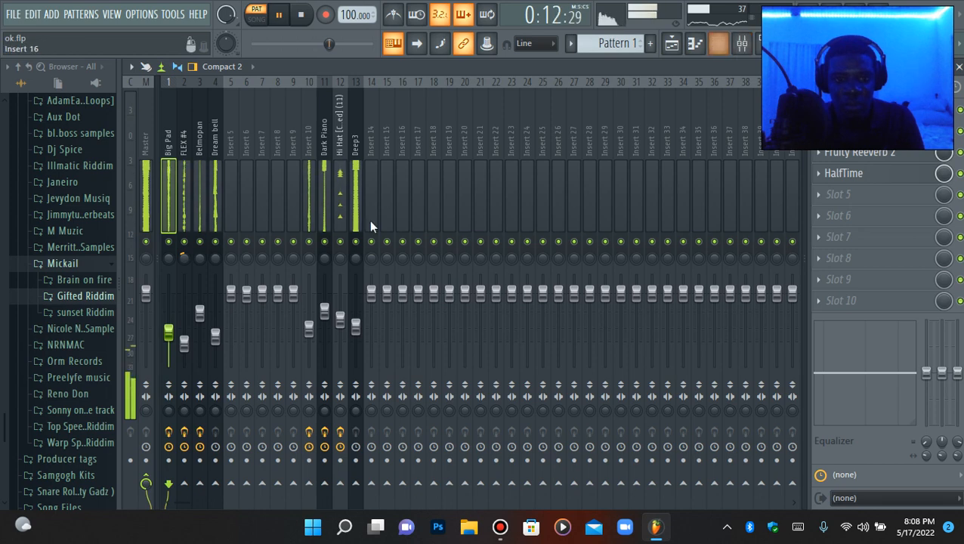
pyautogui.moveTo(309, 327); pyautogui.dragTo(313, 335)
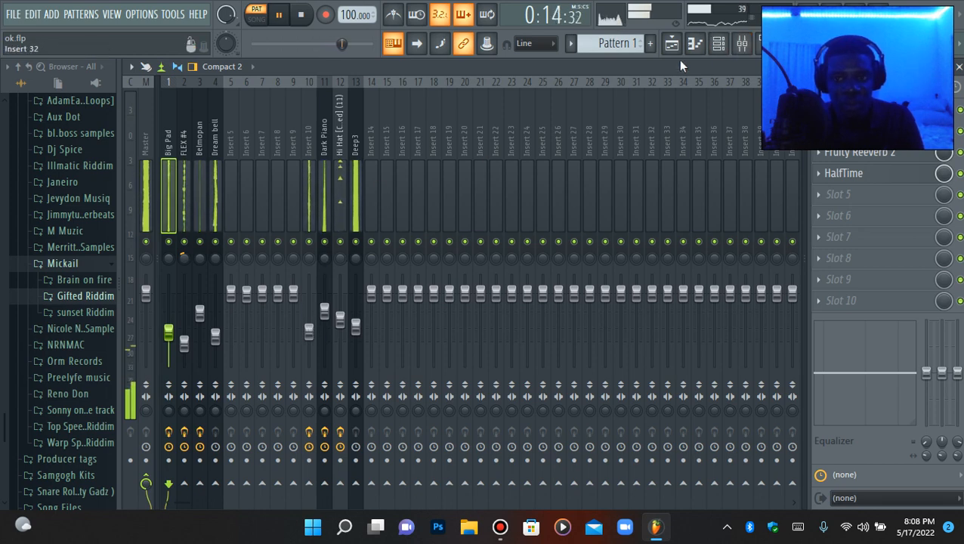
pyautogui.click(719, 43)
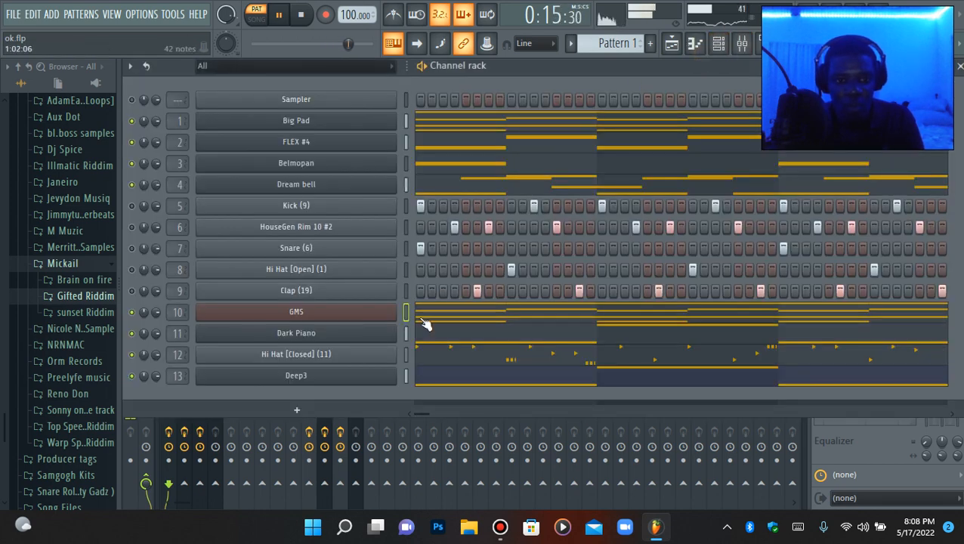
# Route the selected GMS channel to mixer track Insert 10.
pyautogui.click(746, 45)
pyautogui.rightClick(304, 192)
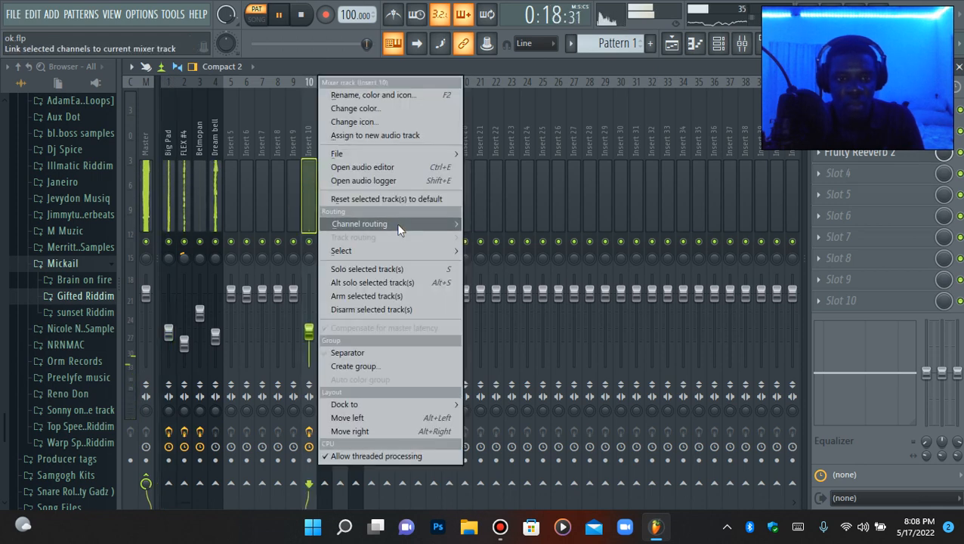
pyautogui.moveTo(398, 223)
pyautogui.click(486, 222)
# Delete the GMS notes from bar 5 onward, duplicate the first four bars in their place, and start playback.
pyautogui.click(694, 43)
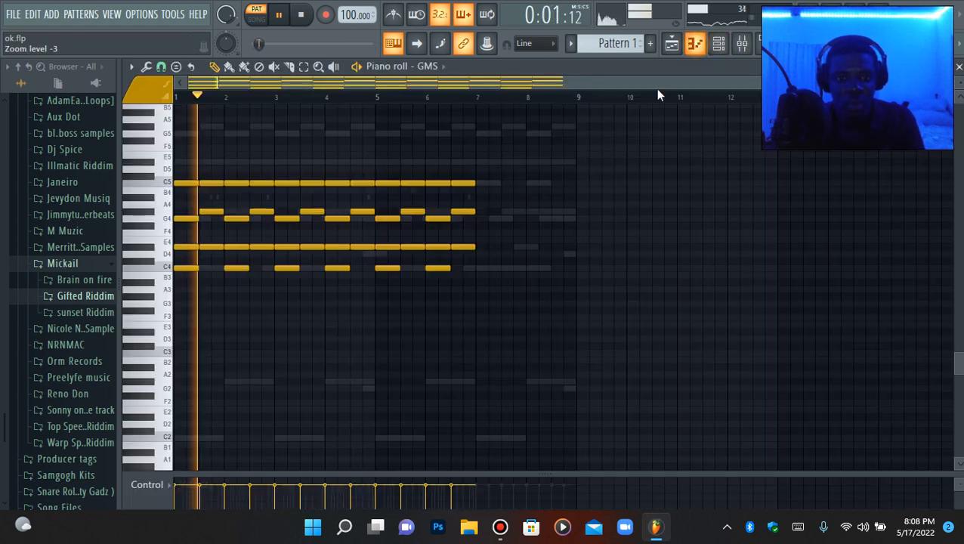
pyautogui.press('space')
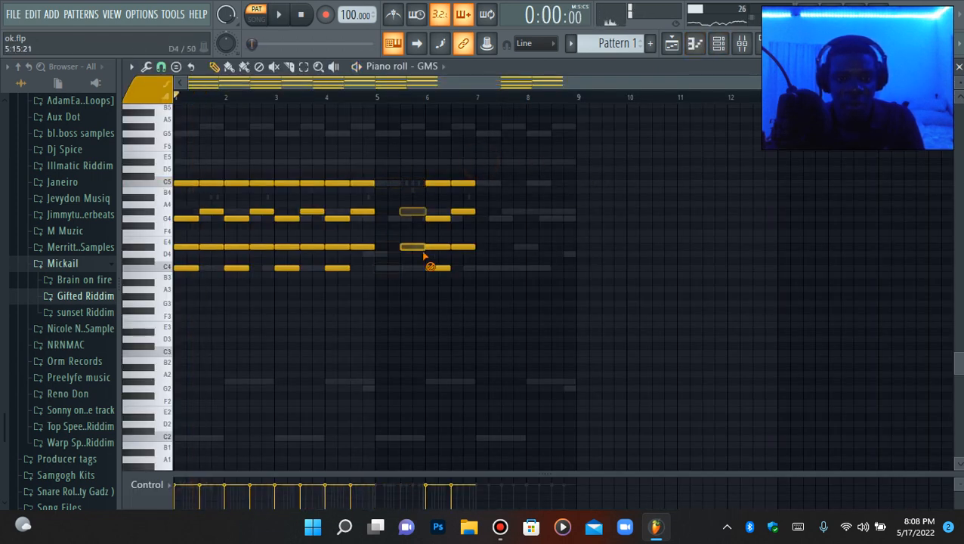
pyautogui.rightClick(425, 257)
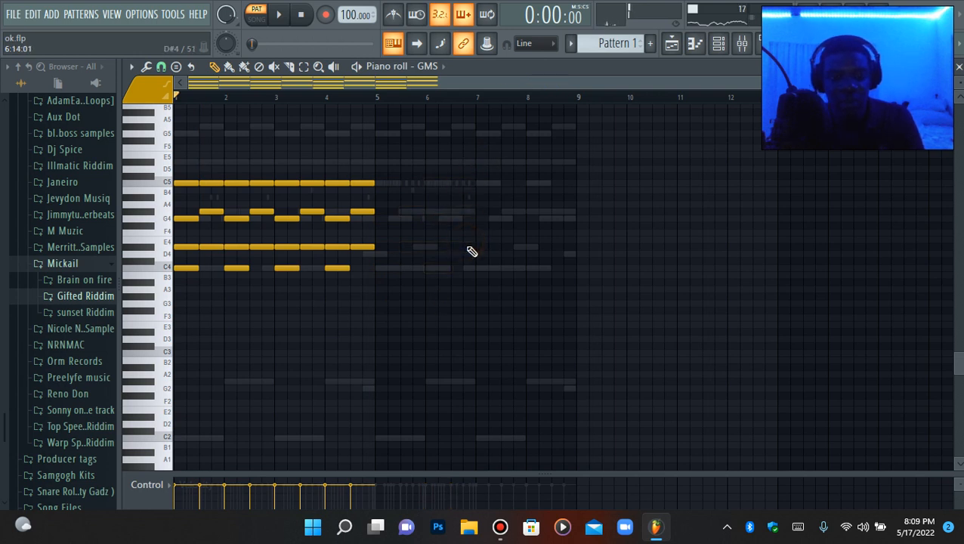
pyautogui.hotkey('ctrl', 'b')
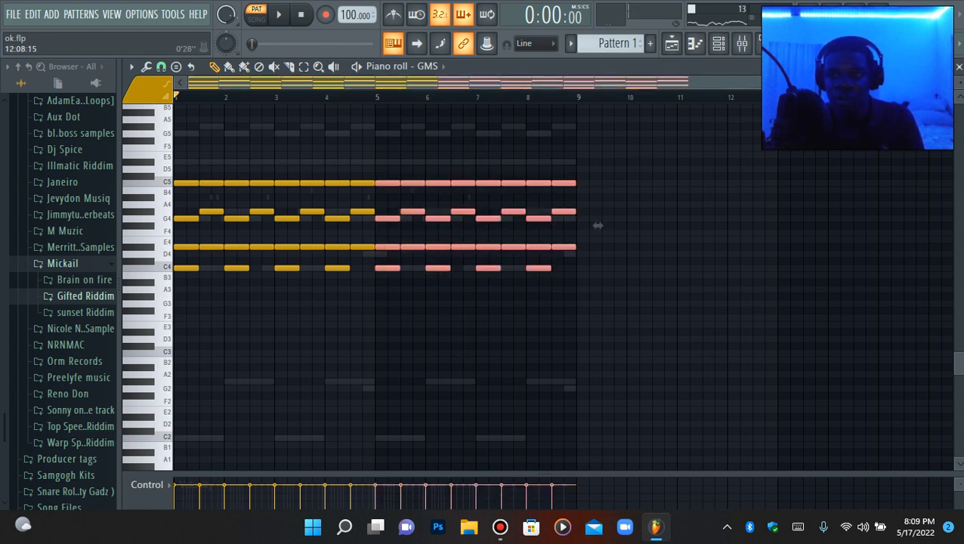
pyautogui.scroll(5, 702, 102)
pyautogui.press('space')
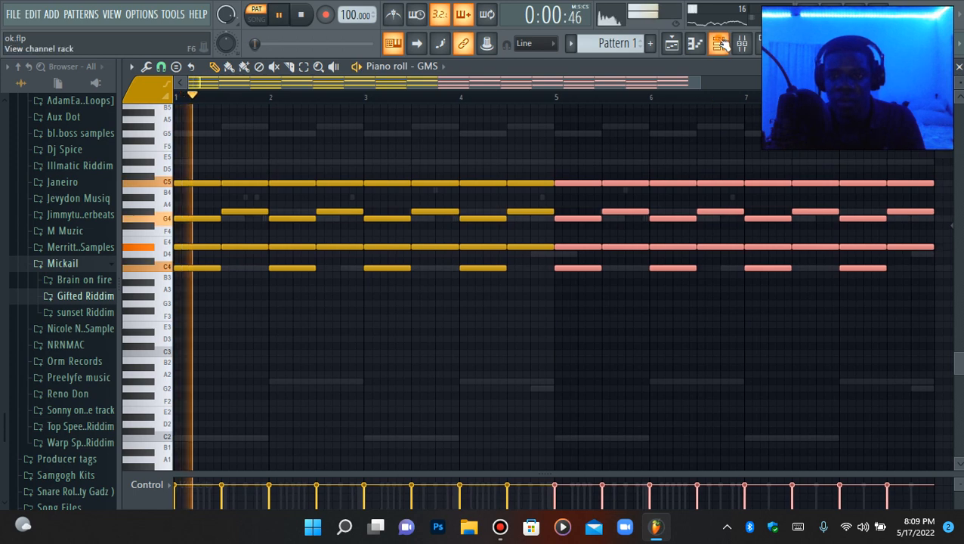
# Listen to Pattern 1 with the channel rack in view, restarting playback once.
pyautogui.click(718, 43)
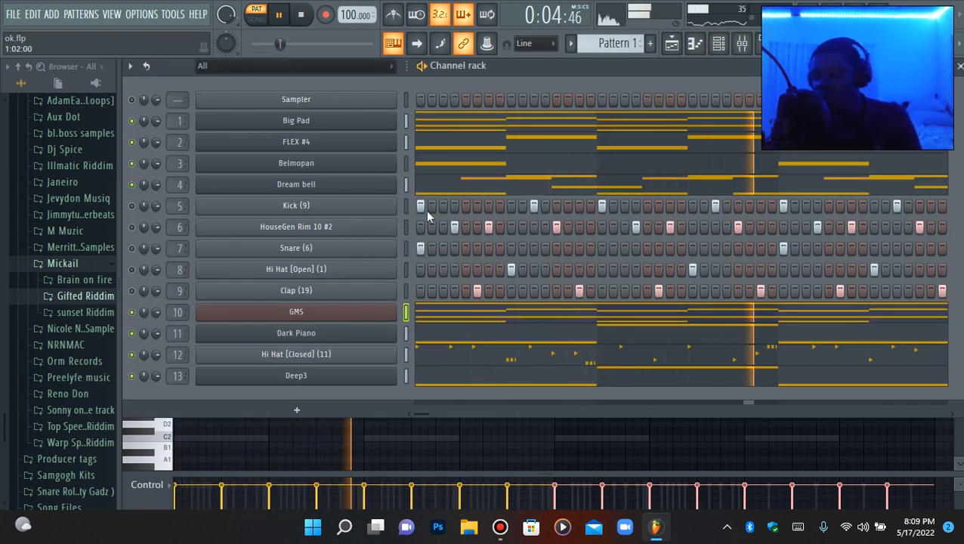
pyautogui.press('space')
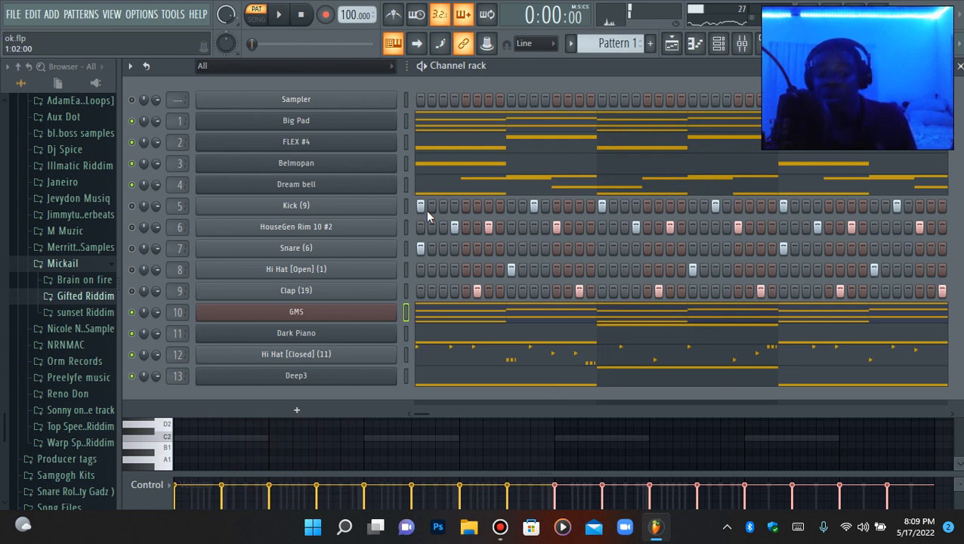
pyautogui.press('space')
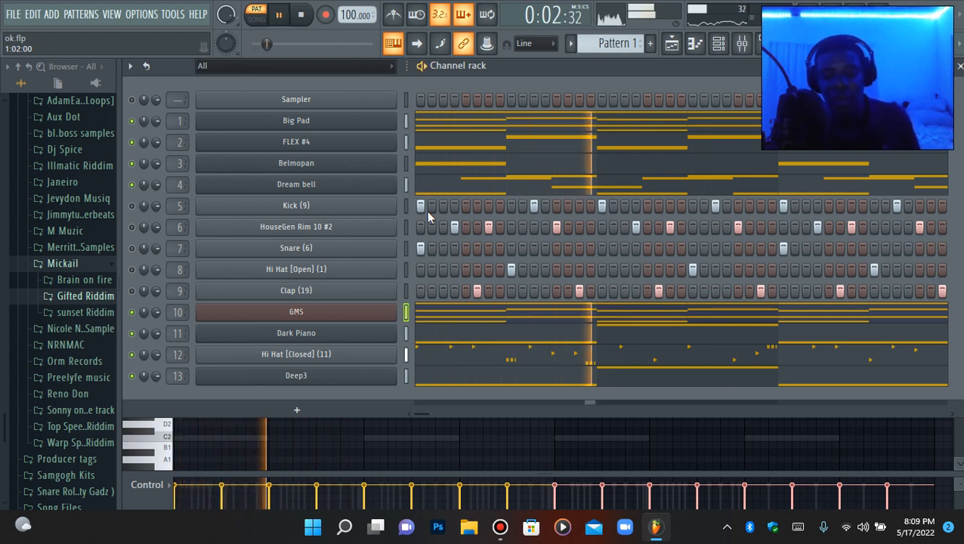
pyautogui.press('space')
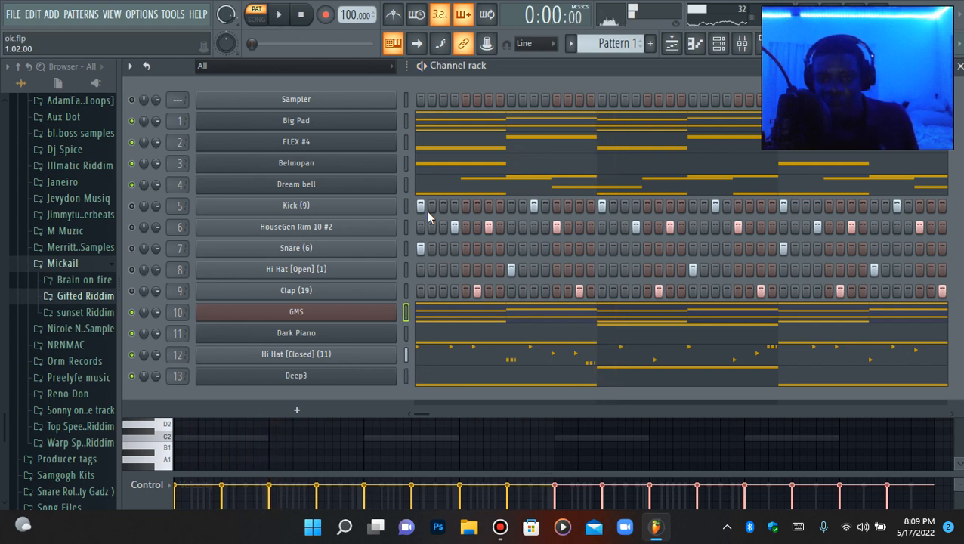
# Play the pattern and pan the GMS mixer track partly to the left, soloing it to hear the placement.
pyautogui.click(746, 50)
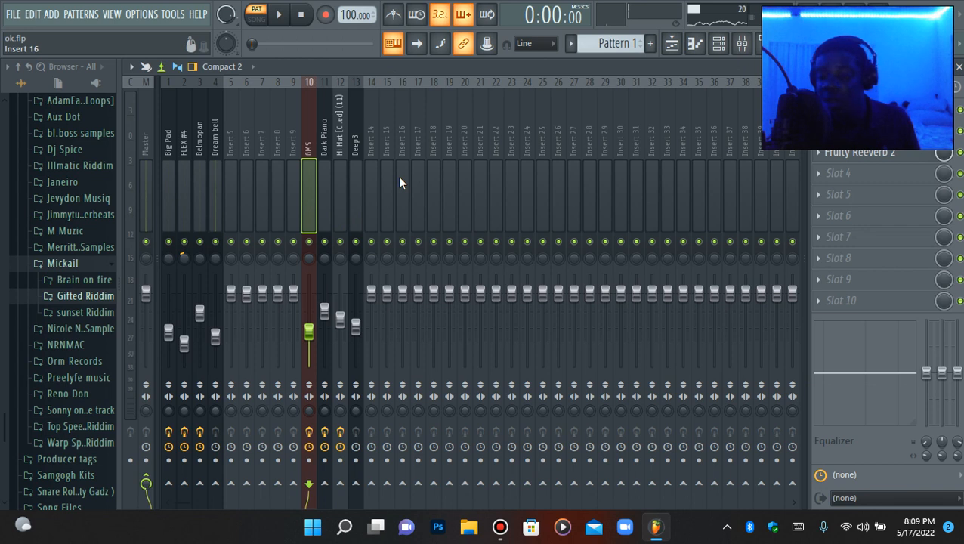
pyautogui.press('space')
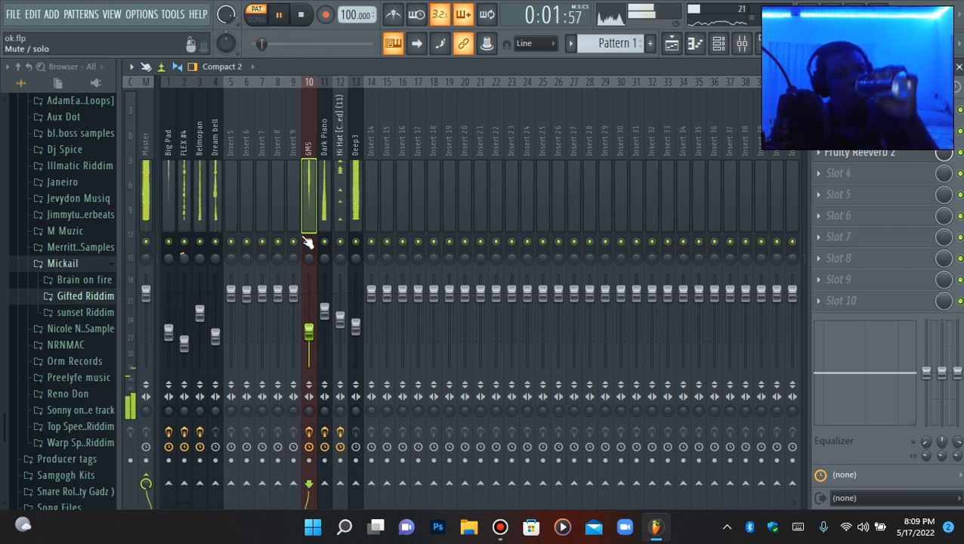
pyautogui.moveTo(308, 260); pyautogui.dragTo(309, 261)
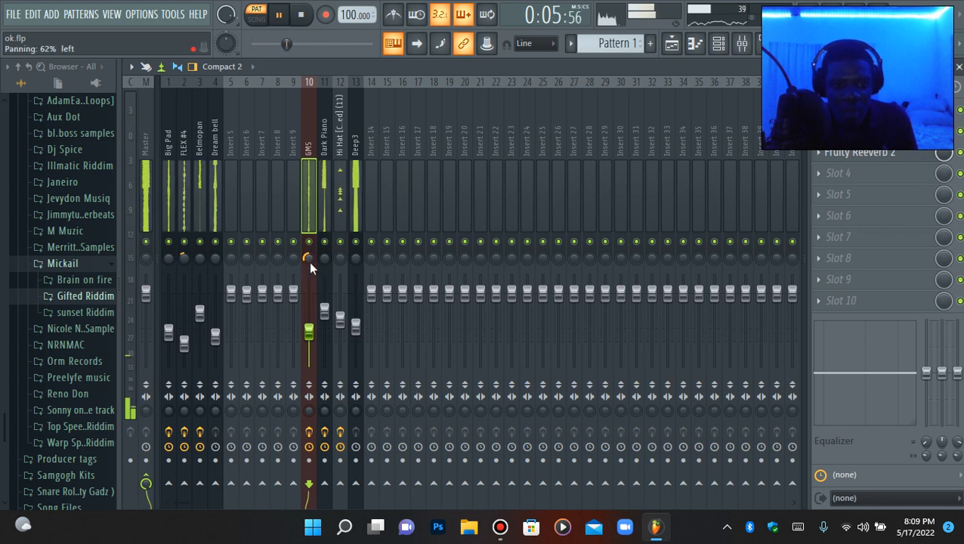
pyautogui.moveTo(309, 257); pyautogui.dragTo(305, 253)
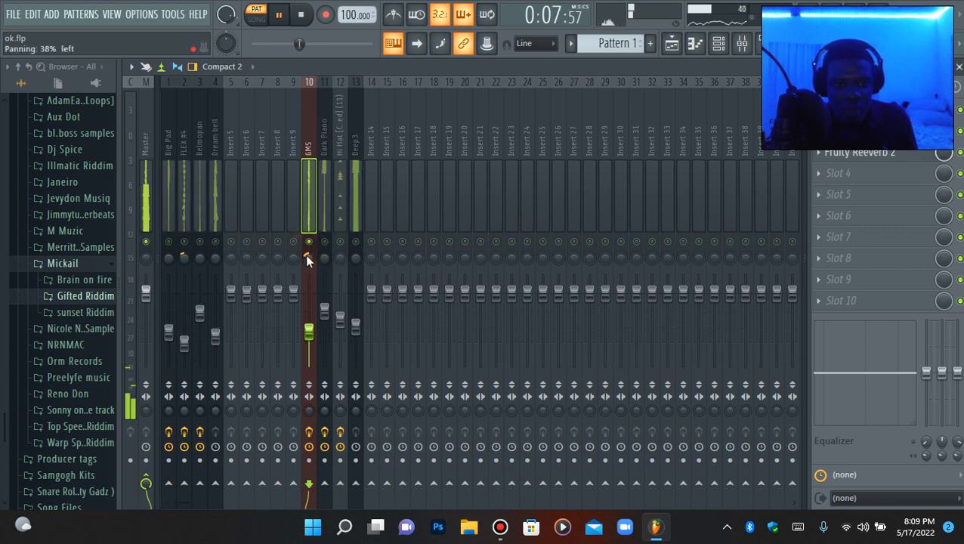
pyautogui.scroll(5, 307, 257)
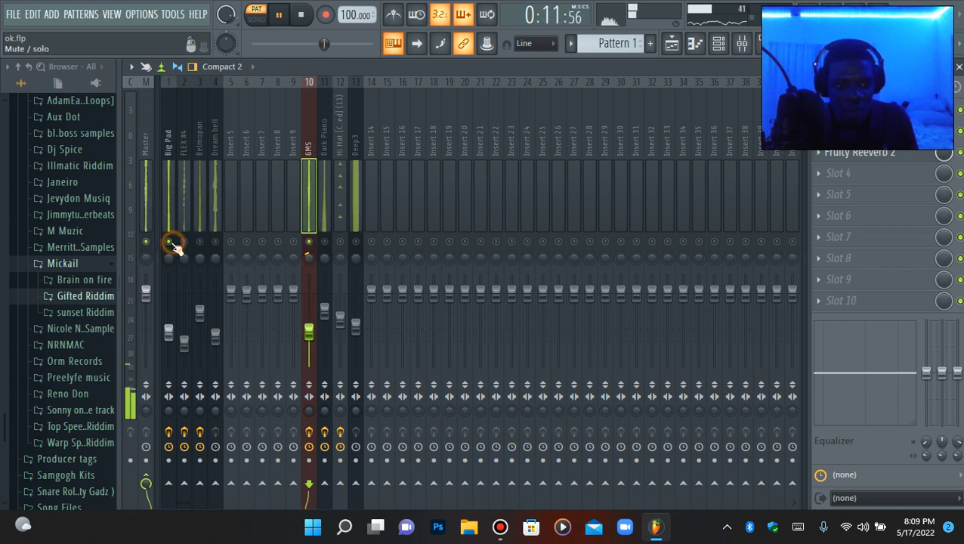
# Pan the Big Pad mixer track partly to the right while it plays with GMS, and unsolo to hear all tracks.
pyautogui.scroll(6, 168, 258)
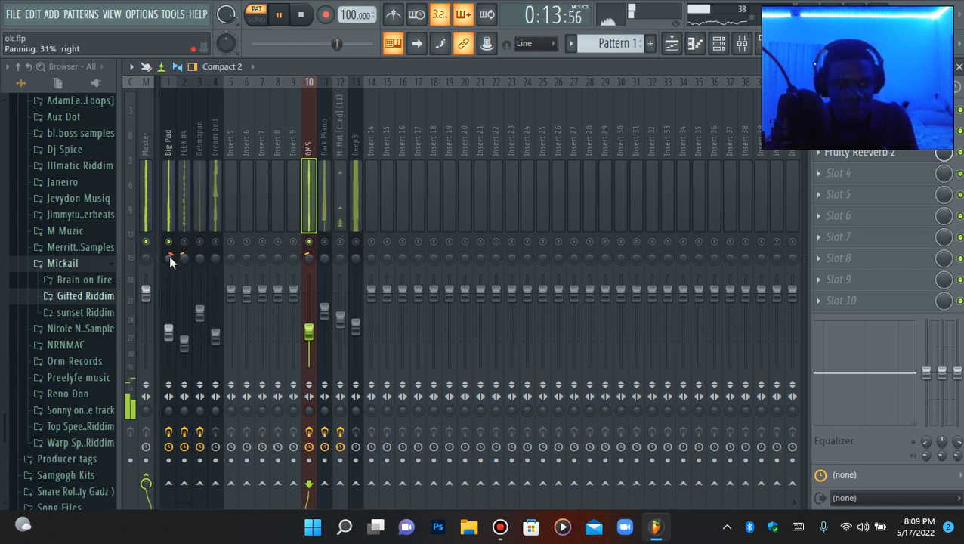
pyautogui.scroll(2, 169, 258)
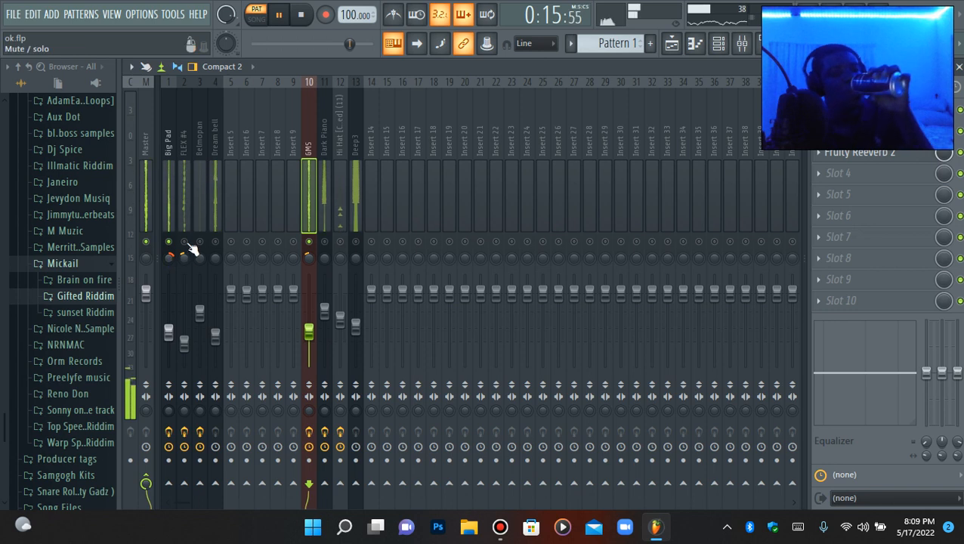
pyautogui.rightClick(309, 243)
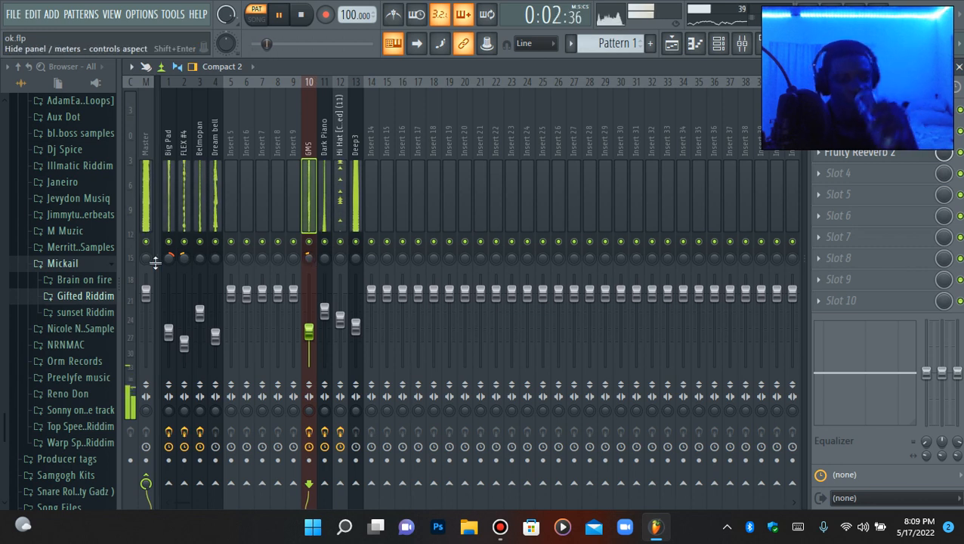
pyautogui.scroll(-5, 169, 256)
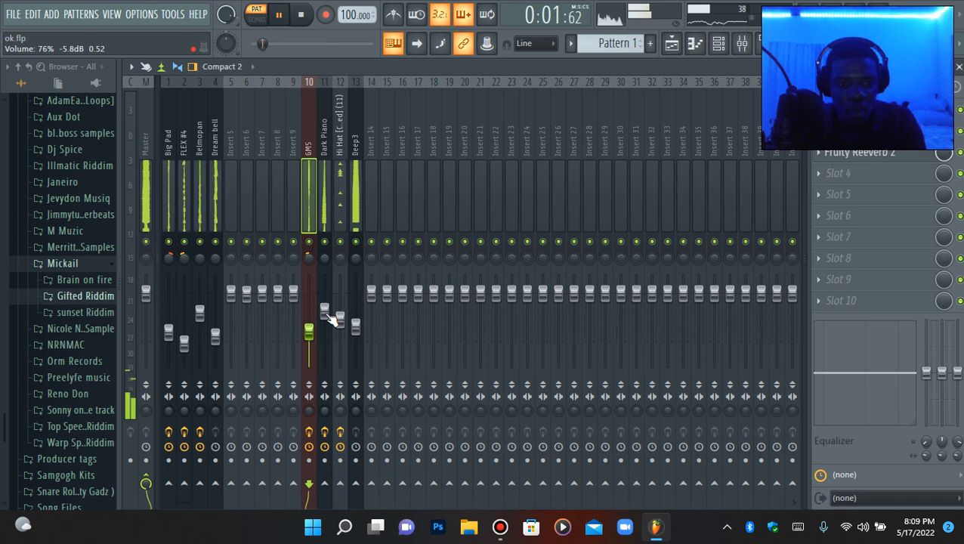
# Cut more low end from Dark Piano by moving its Parametric EQ 2 band 1 to -18 dB near 168 Hz.
pyautogui.click(325, 210)
pyautogui.click(847, 110)
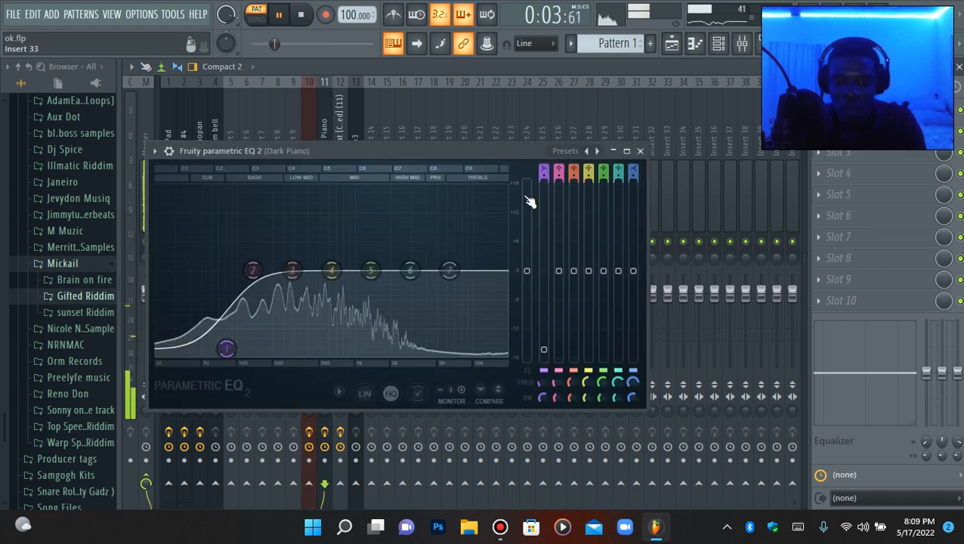
pyautogui.moveTo(227, 350); pyautogui.dragTo(262, 354)
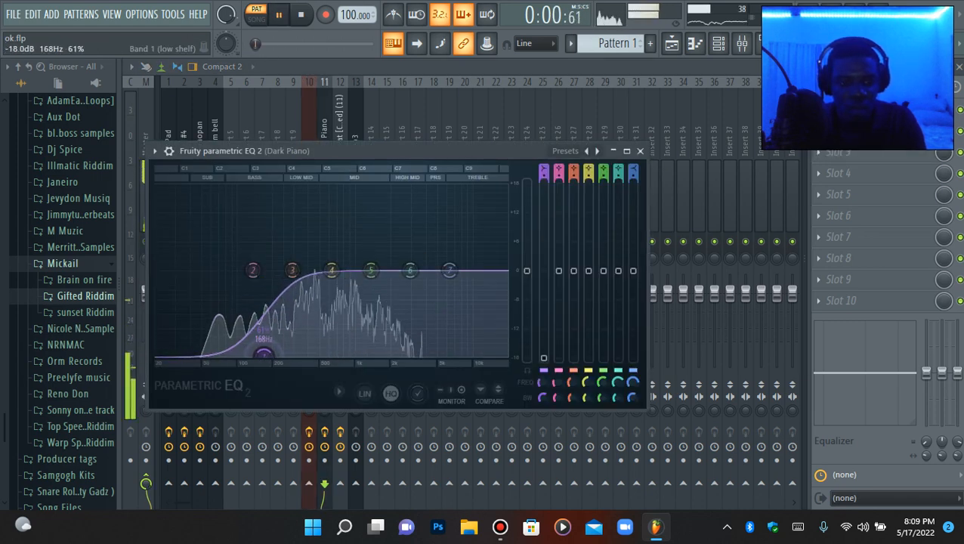
pyautogui.click(639, 152)
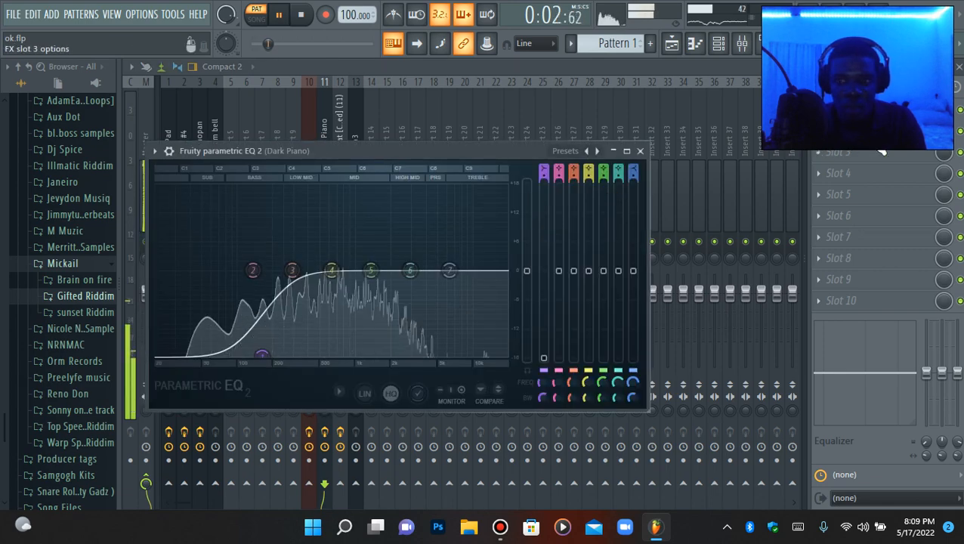
pyautogui.click(818, 130)
pyautogui.click(846, 110)
# Load Fruity Parametric EQ 2 into slot 2 of the Deep3 track and cut its lows with band 1.
pyautogui.click(355, 182)
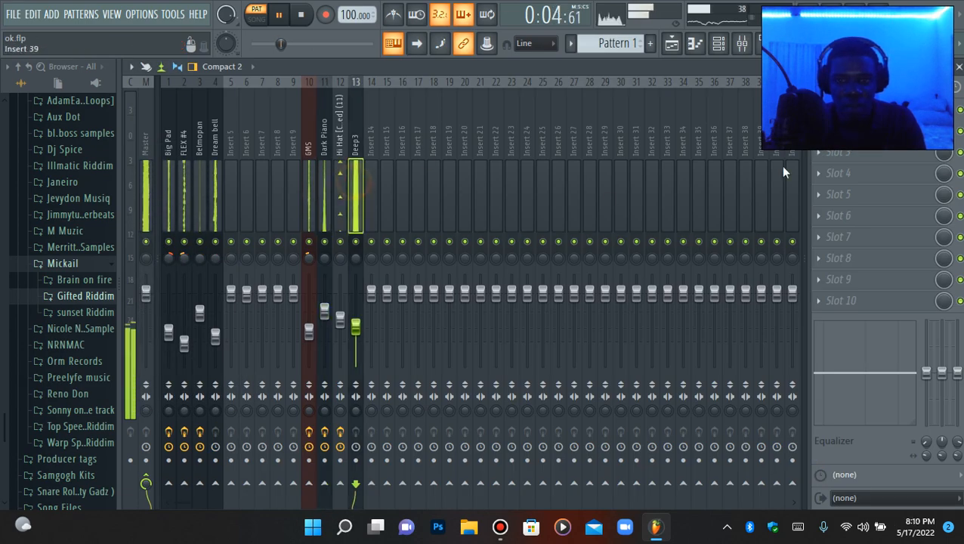
pyautogui.click(819, 131)
pyautogui.moveTo(839, 141)
pyautogui.click(515, 253)
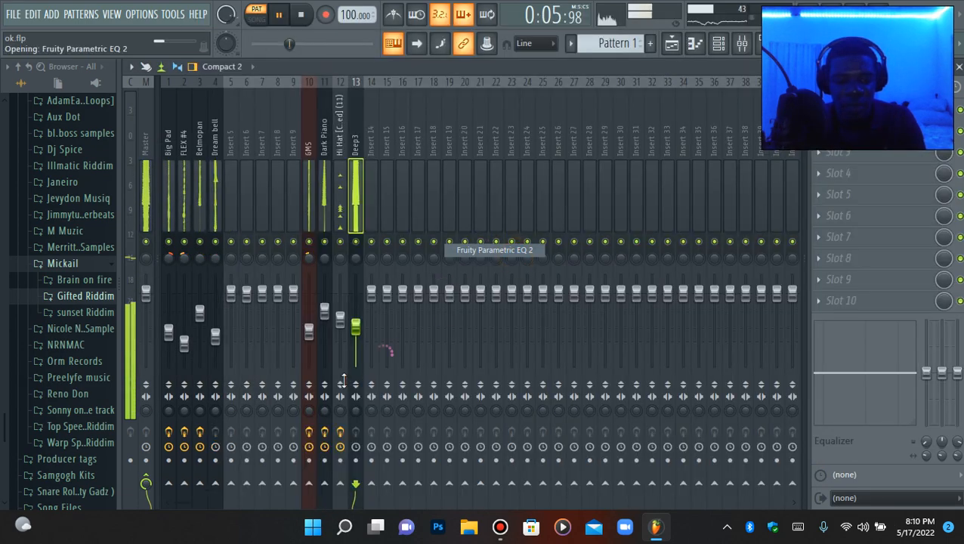
pyautogui.moveTo(282, 361); pyautogui.dragTo(290, 429)
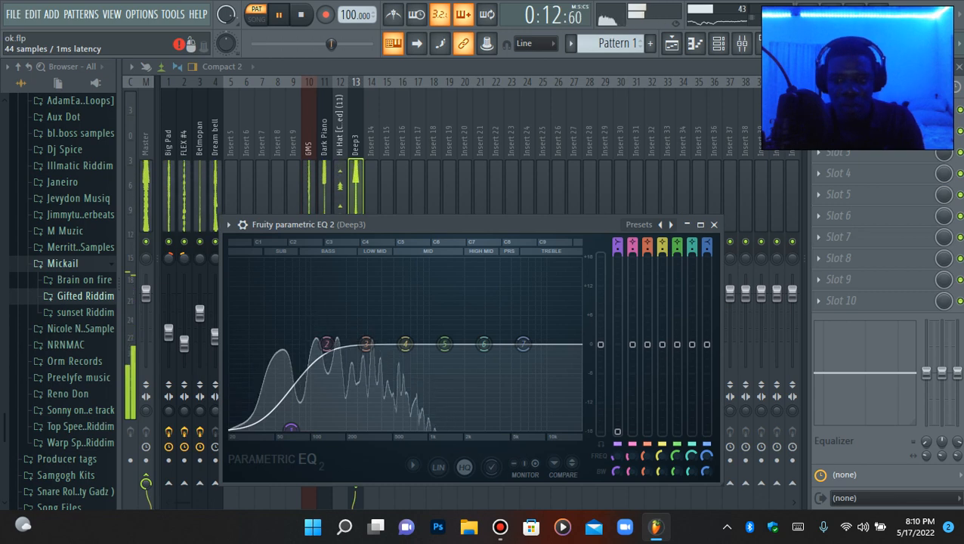
pyautogui.click(714, 224)
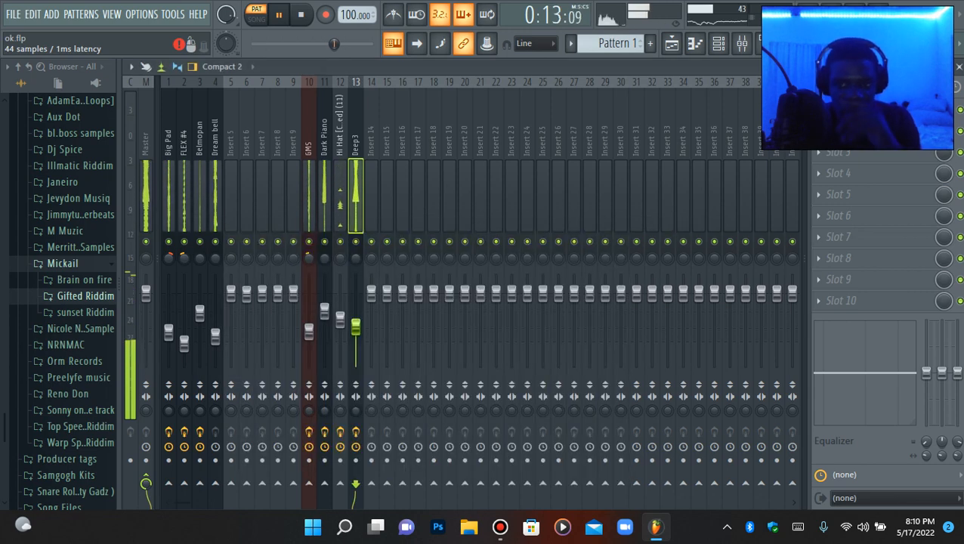
# Unmute HouseGen Rim 10 #2, Snare (6), Hi Hat [Open] (1) and Clap (19), and play the pattern briefly.
pyautogui.click(718, 45)
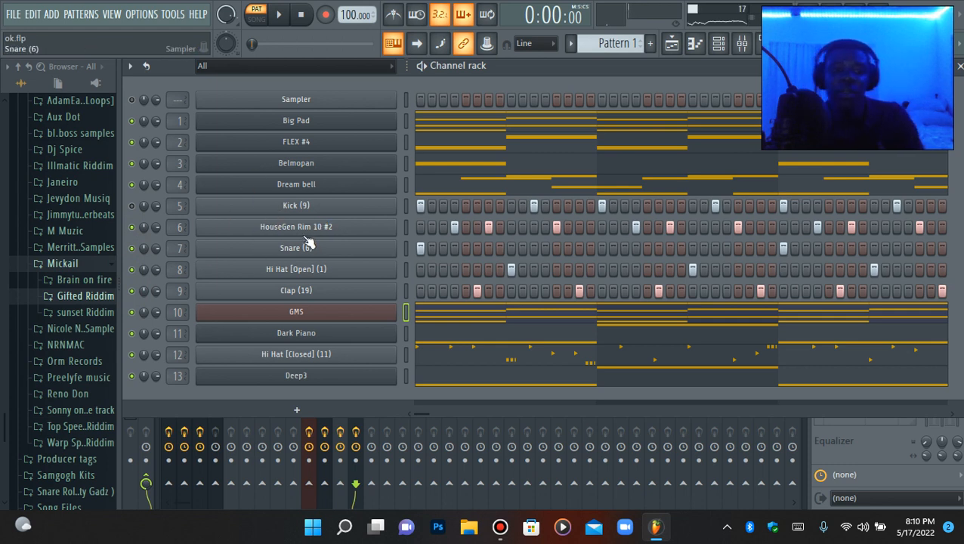
pyautogui.press('space')
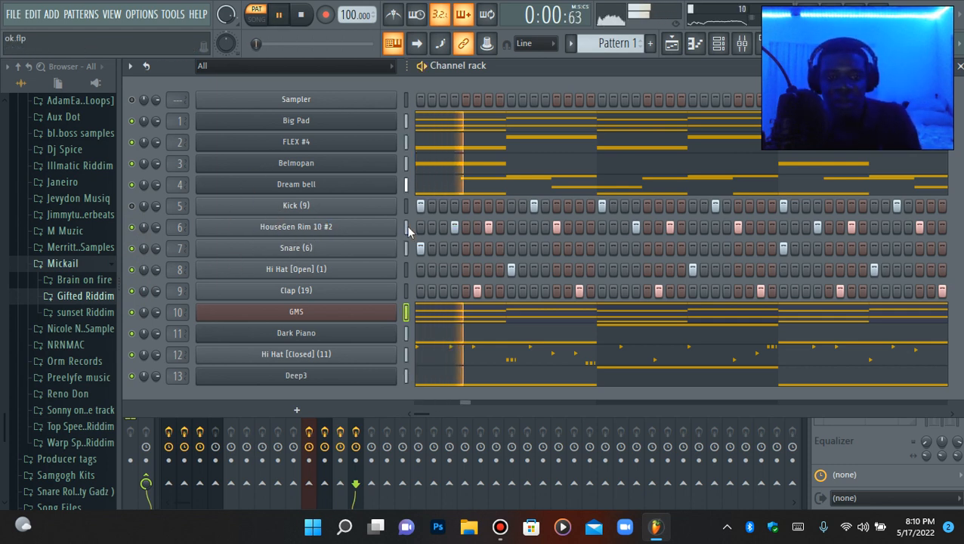
pyautogui.press('space')
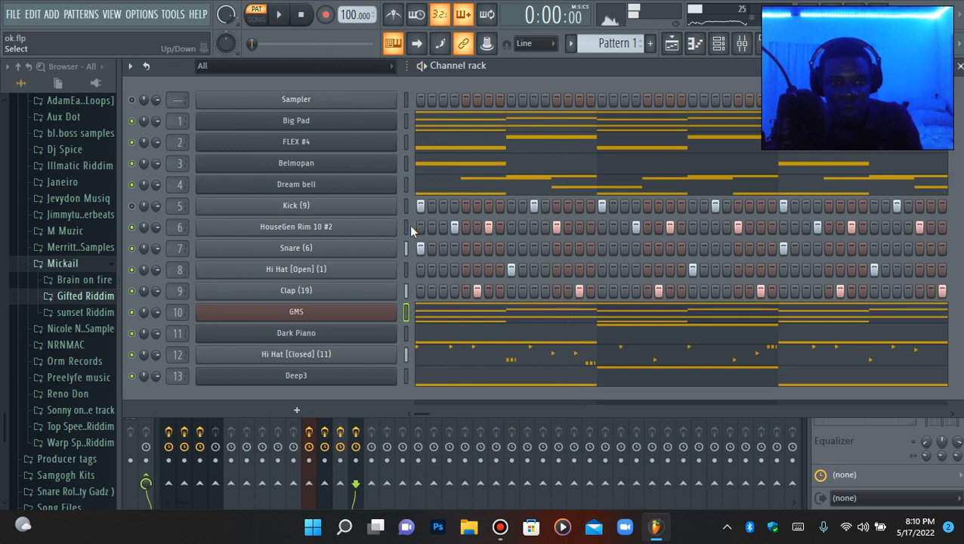
# Route the rim, snare, open hi-hat and clap channels to consecutive mixer tracks starting from Insert 6.
pyautogui.moveTo(406, 225); pyautogui.dragTo(404, 284)
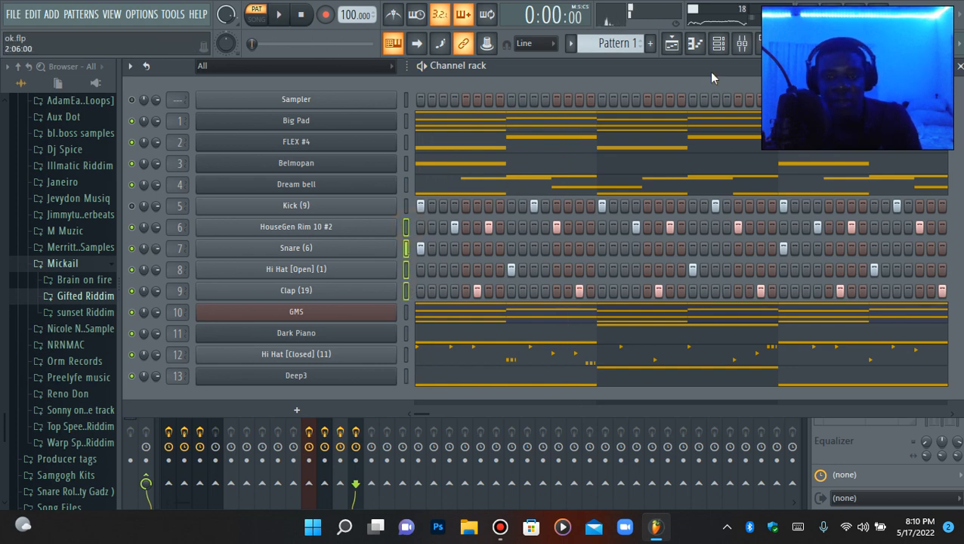
pyautogui.click(744, 45)
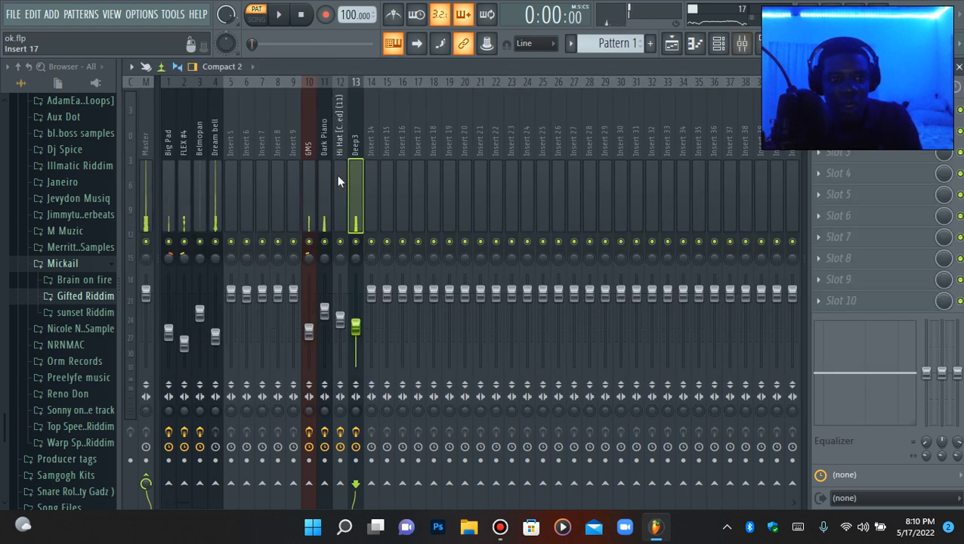
pyautogui.rightClick(247, 189)
pyautogui.moveTo(309, 223)
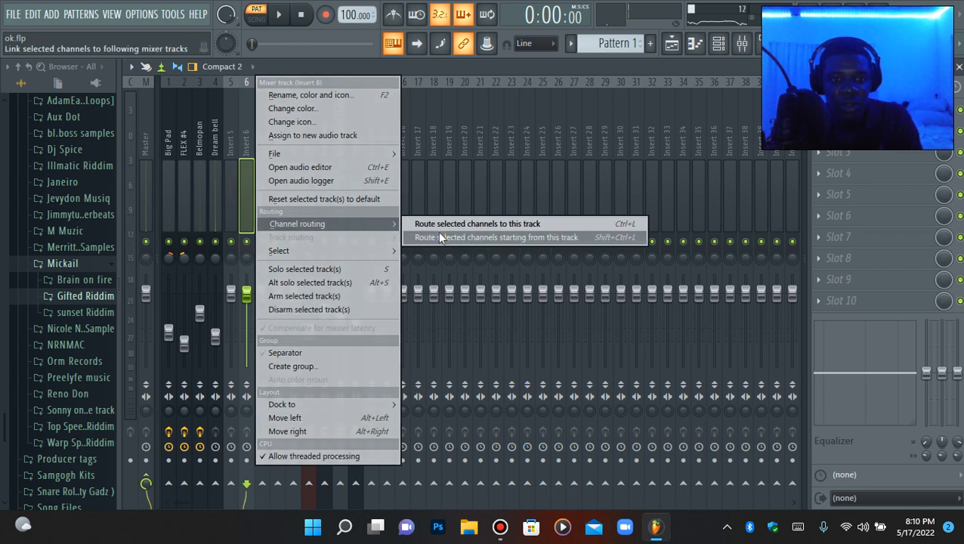
pyautogui.click(439, 237)
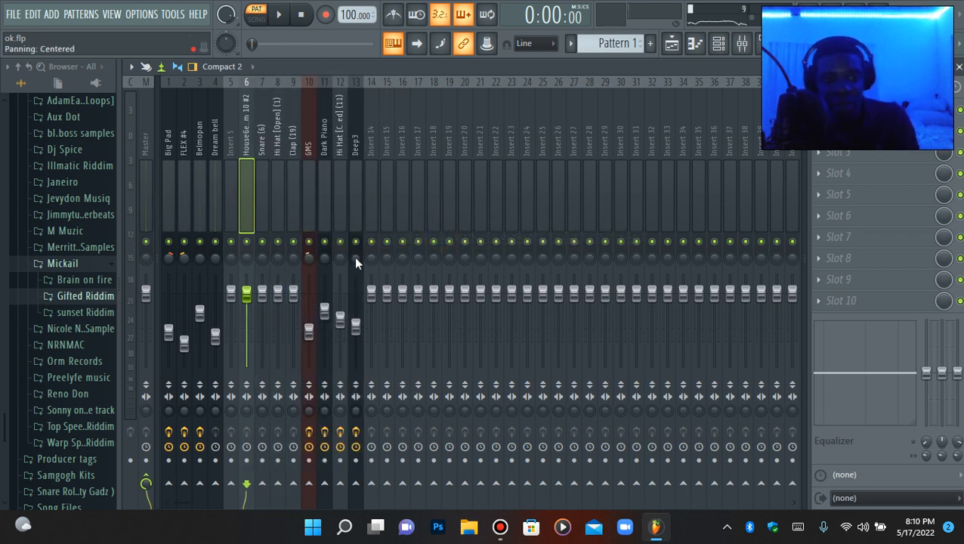
# Lower the Snare (6) mixer track's volume to about 56% (-11.1 dB) and play the pattern.
pyautogui.press('space')
pyautogui.click(261, 209)
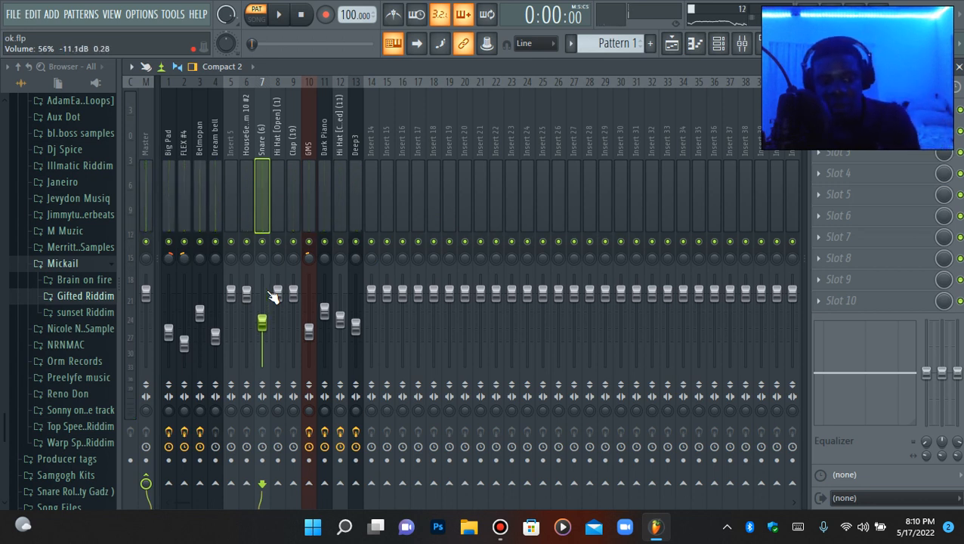
pyautogui.press('space')
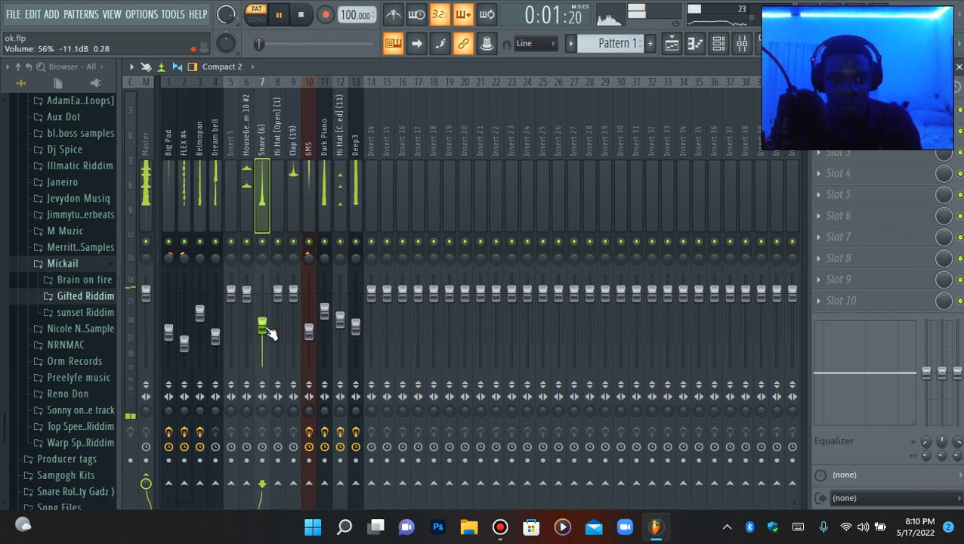
# Lower the volumes of the HouseGen Rim 10 #2 and Hi Hat [Open] (1) mixer tracks, checking them against the playing pattern.
pyautogui.press('space')
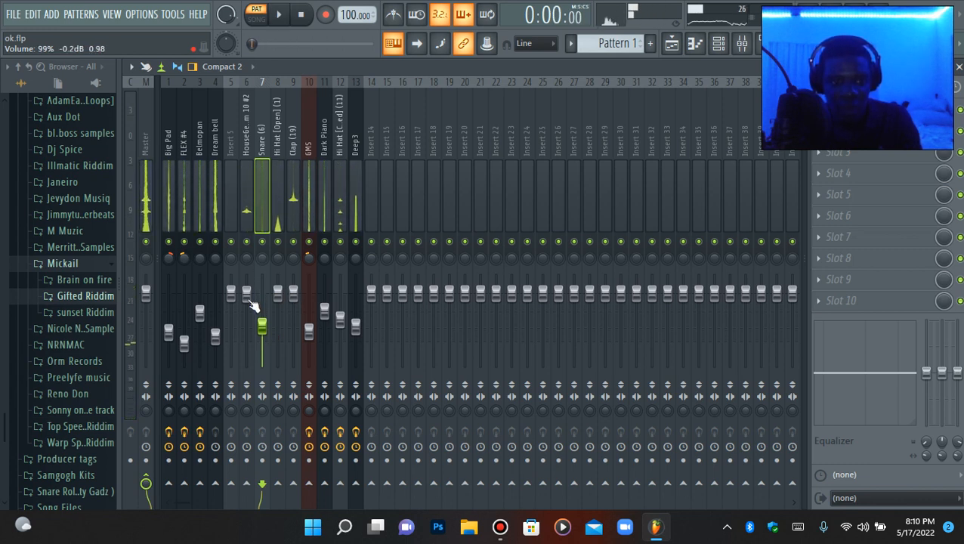
pyautogui.scroll(-3, 253, 305)
pyautogui.press('space')
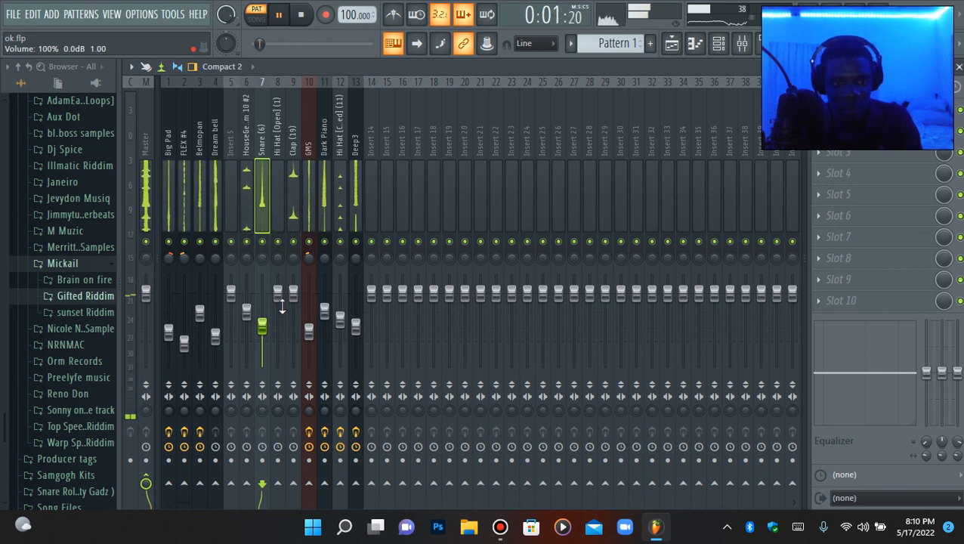
pyautogui.press('space')
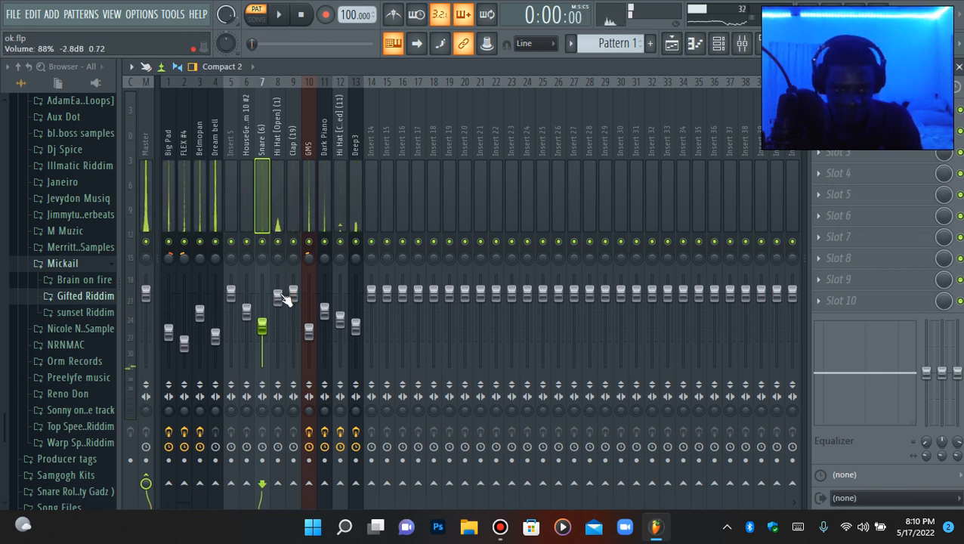
pyautogui.click(281, 216)
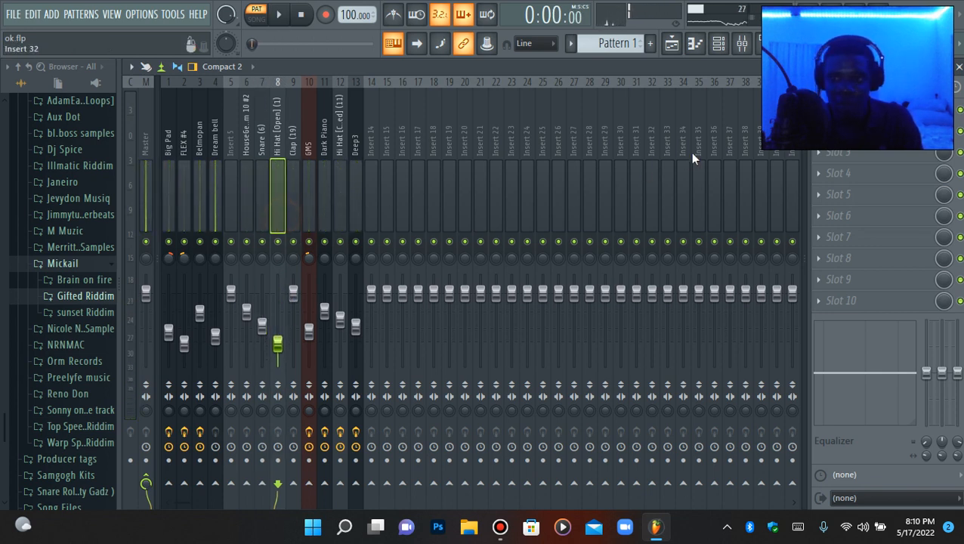
# Load Fruity Parametric EQ 2 on the Hi Hat [Open] (1) track and cut its highs steeply with band 7 at about 11.7 kHz.
pyautogui.click(839, 131)
pyautogui.click(508, 257)
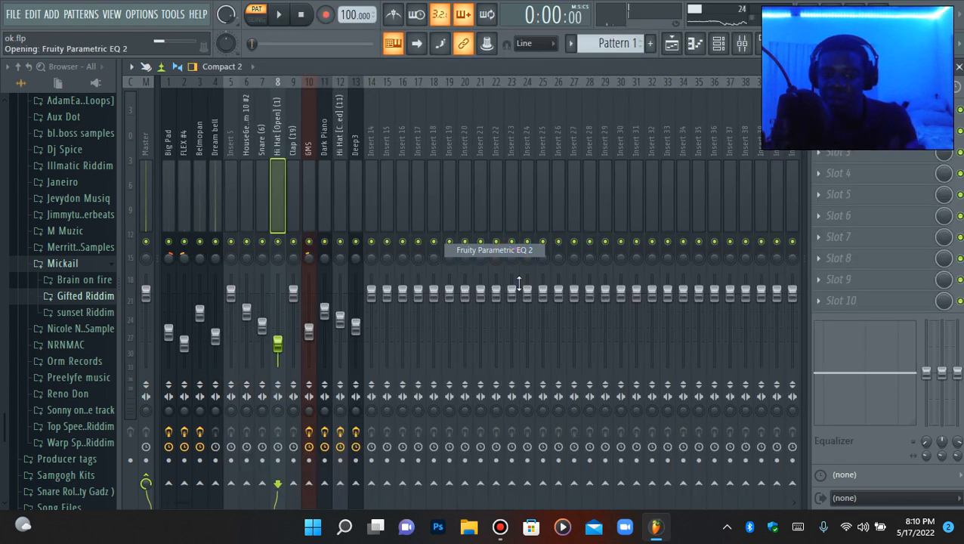
pyautogui.moveTo(488, 312); pyautogui.dragTo(483, 401)
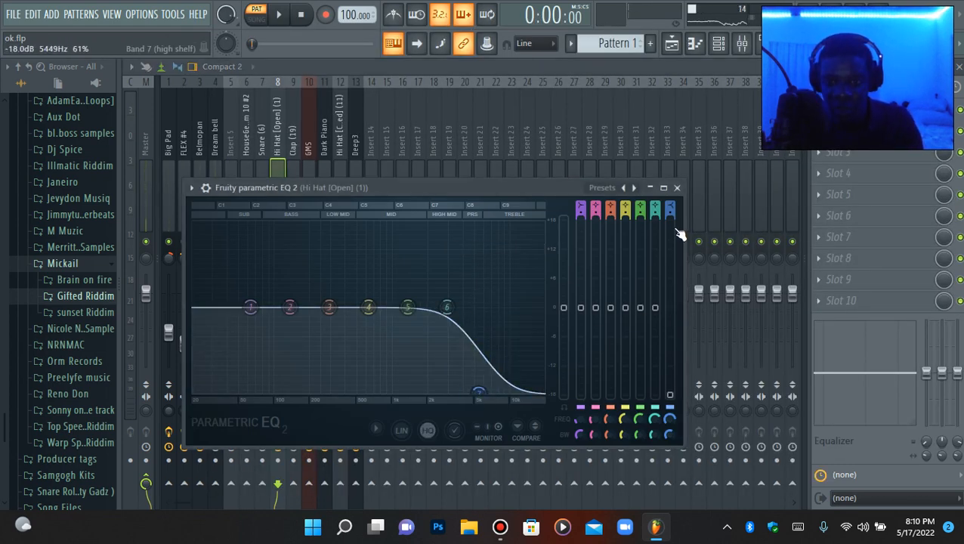
pyautogui.moveTo(674, 216); pyautogui.dragTo(673, 190)
pyautogui.press('space')
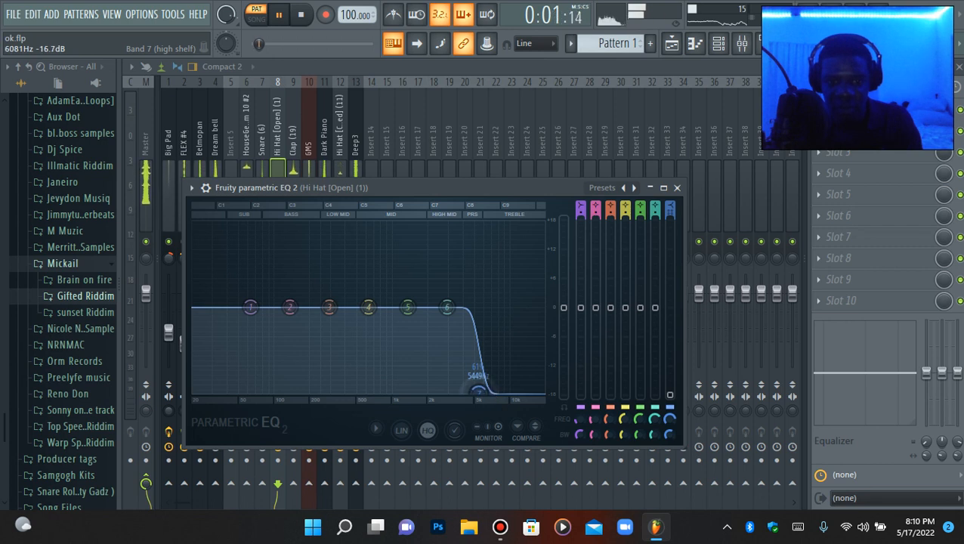
pyautogui.moveTo(477, 391); pyautogui.dragTo(518, 391)
pyautogui.press('space')
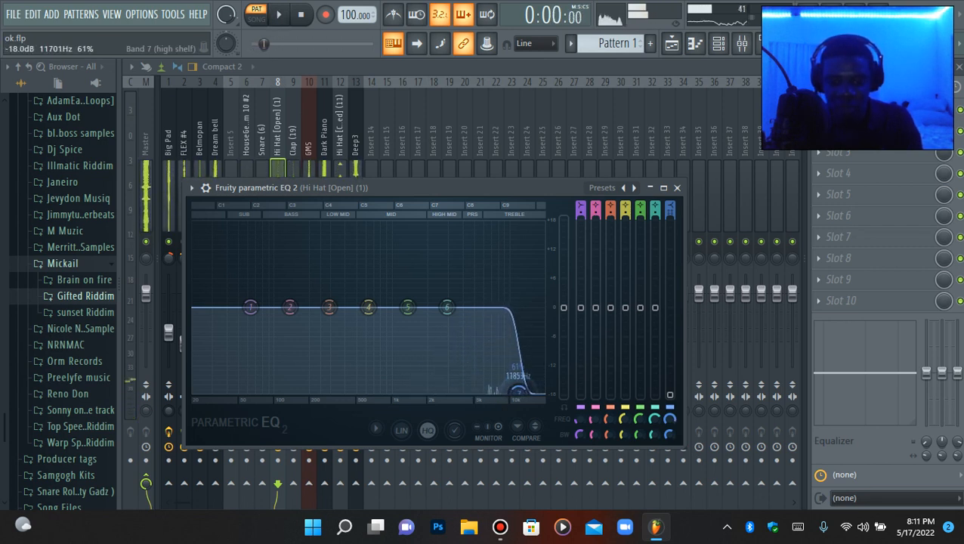
pyautogui.click(530, 180)
# Set the Hi Hat [Open] (1) track's volume to about 39% (-16.1 dB) and load Fruity Reeverb 2 into its slot 3.
pyautogui.press('space')
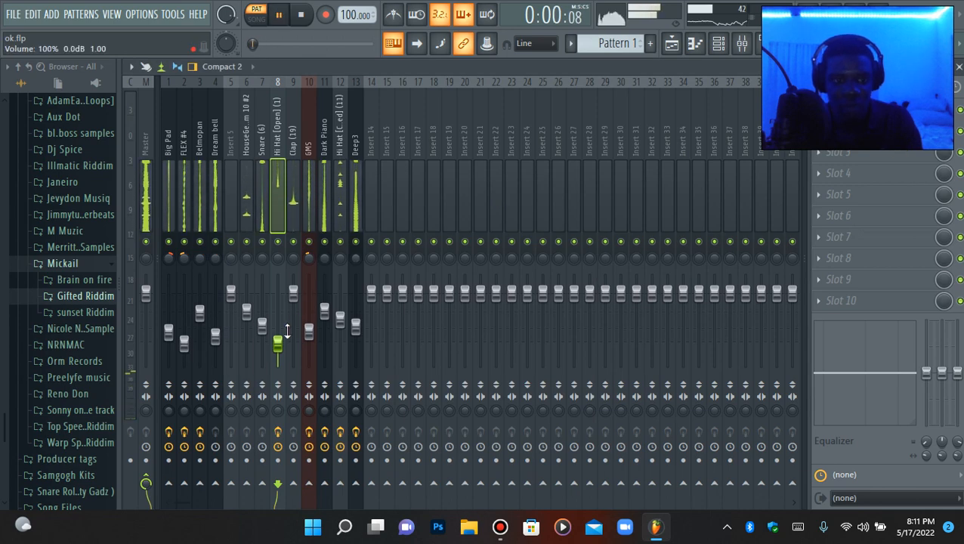
pyautogui.moveTo(279, 345); pyautogui.dragTo(280, 338)
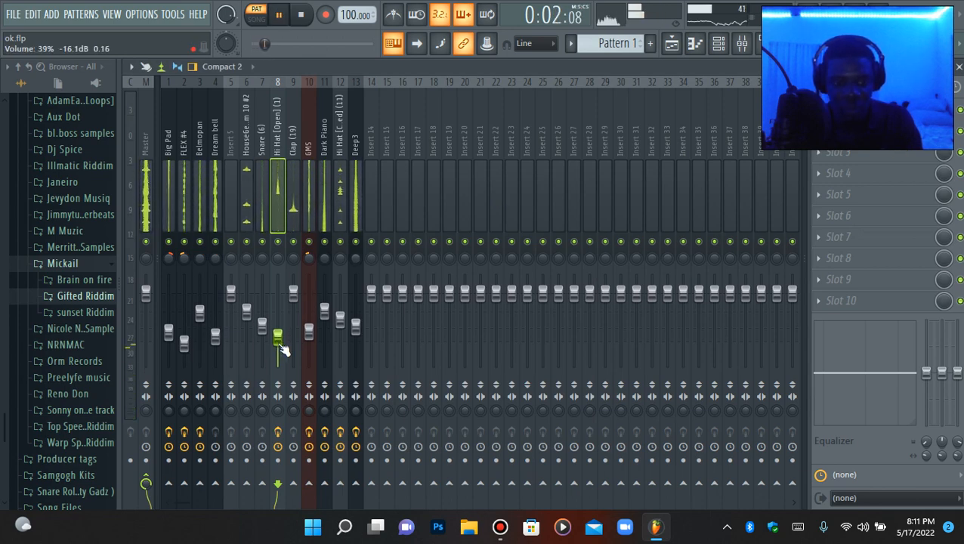
pyautogui.click(847, 154)
pyautogui.click(242, 188)
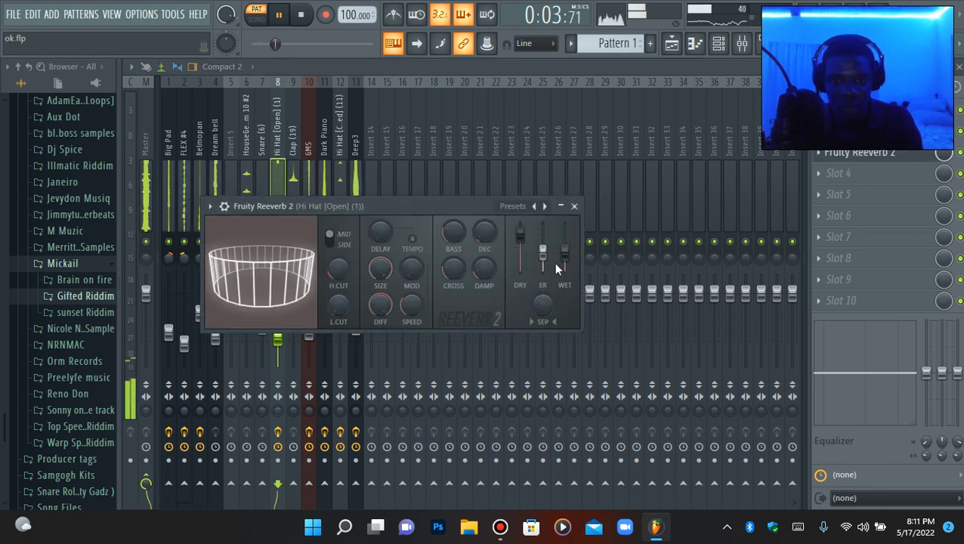
pyautogui.click(876, 154)
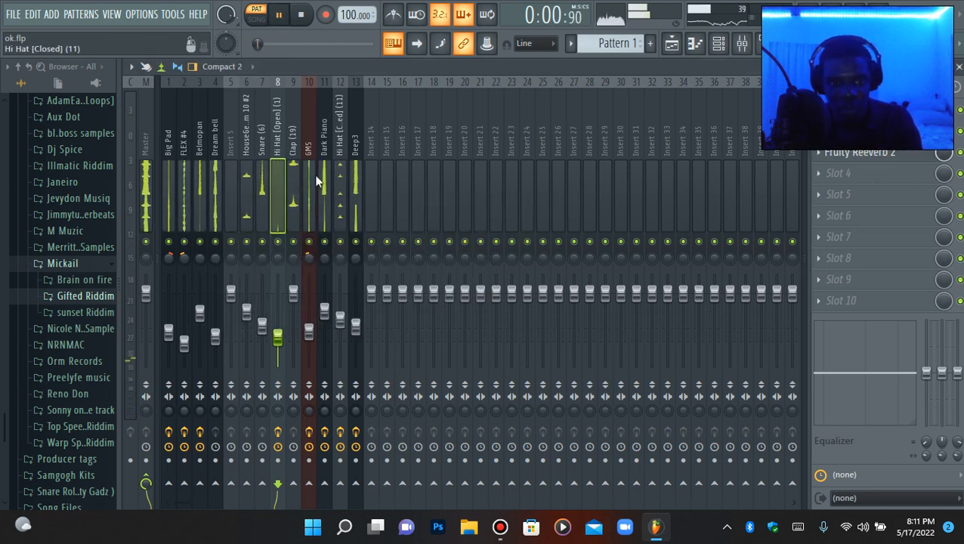
# Raise the Hi Hat [Open] (1) mixer track's volume slightly and pan it about 12% left while the pattern plays.
pyautogui.press('space')
pyautogui.click(718, 43)
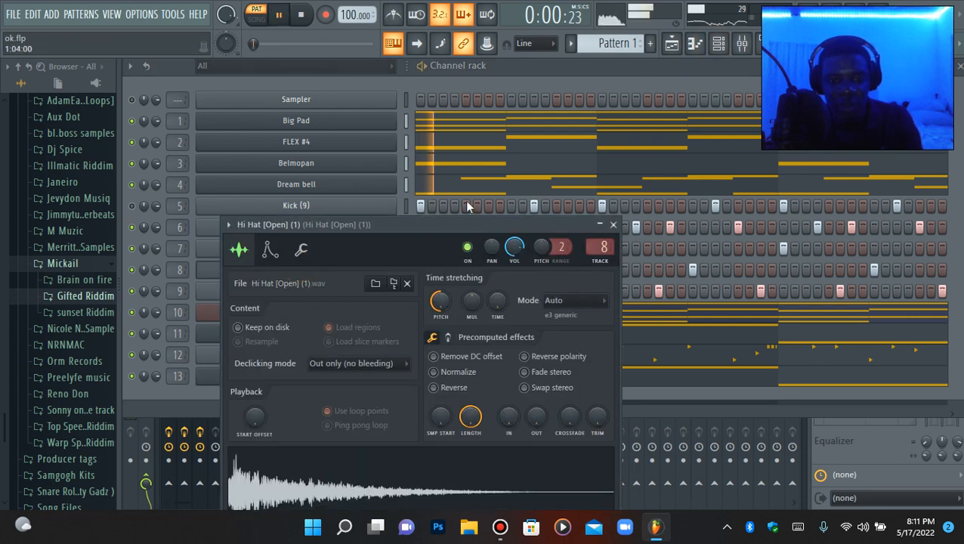
pyautogui.click(743, 45)
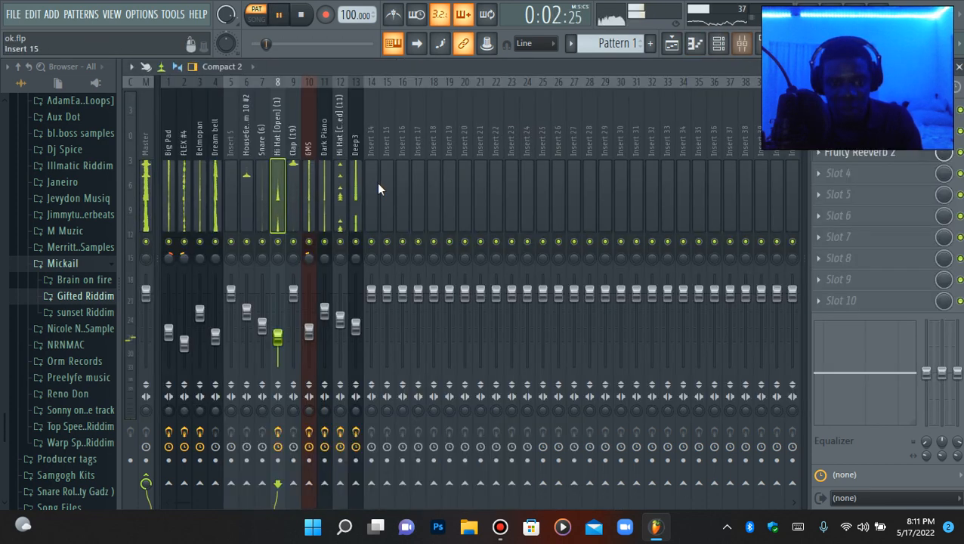
pyautogui.scroll(2, 278, 333)
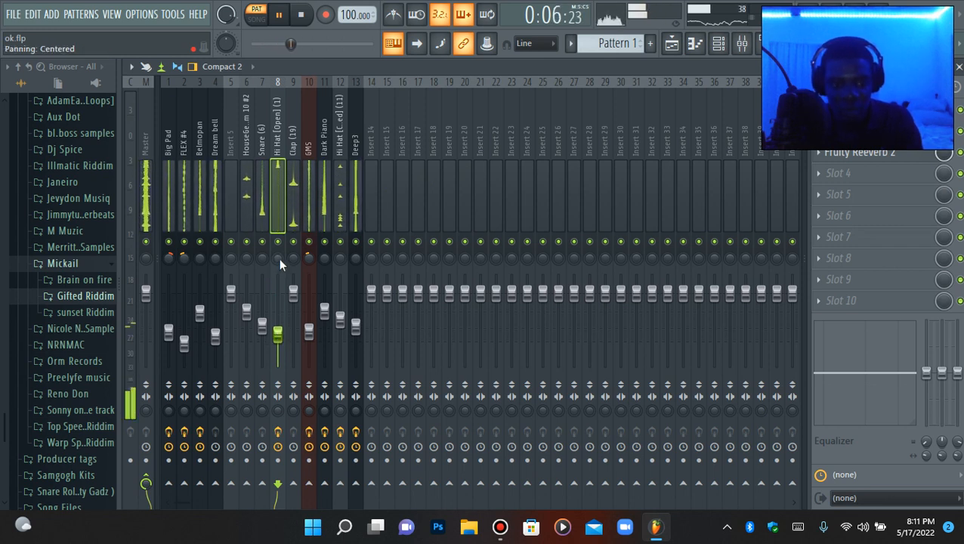
pyautogui.scroll(-10, 279, 258)
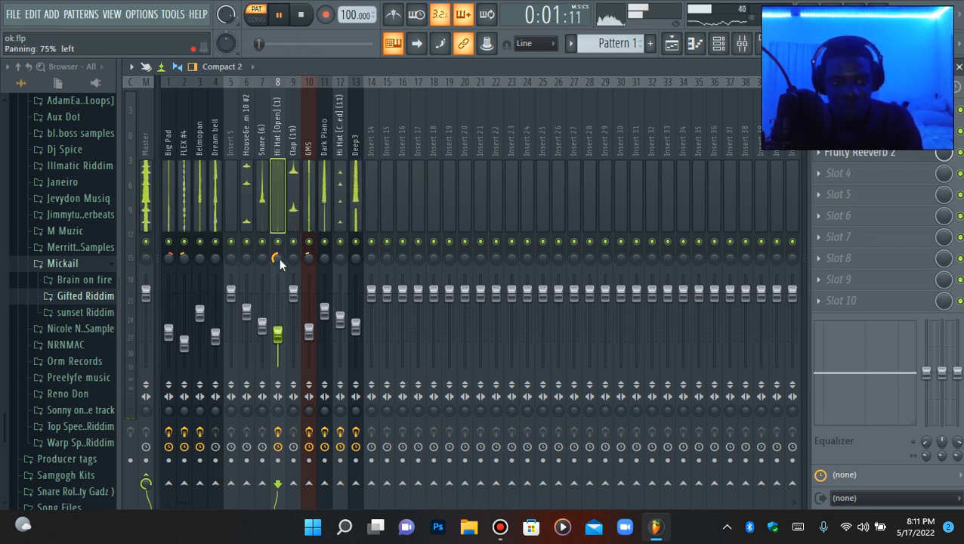
pyautogui.scroll(10, 279, 258)
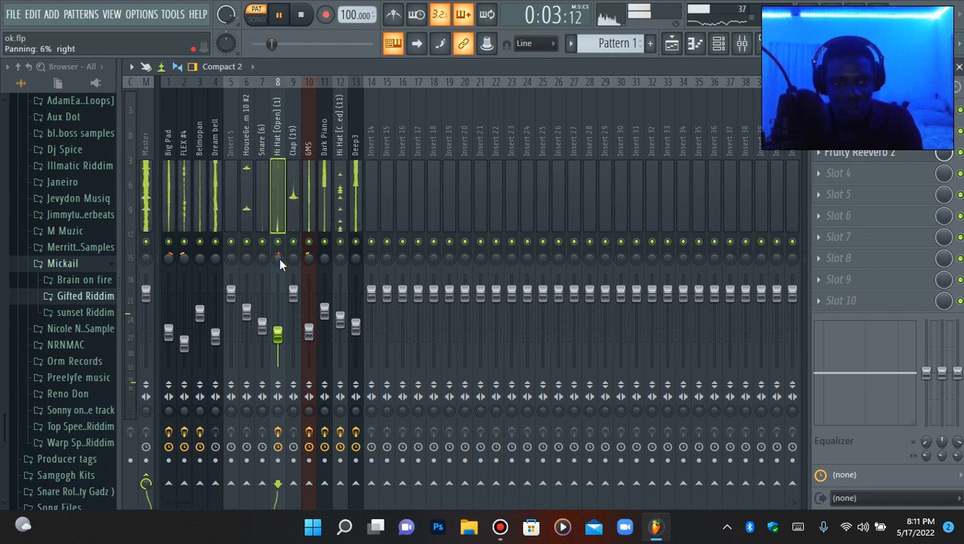
pyautogui.scroll(-3, 279, 258)
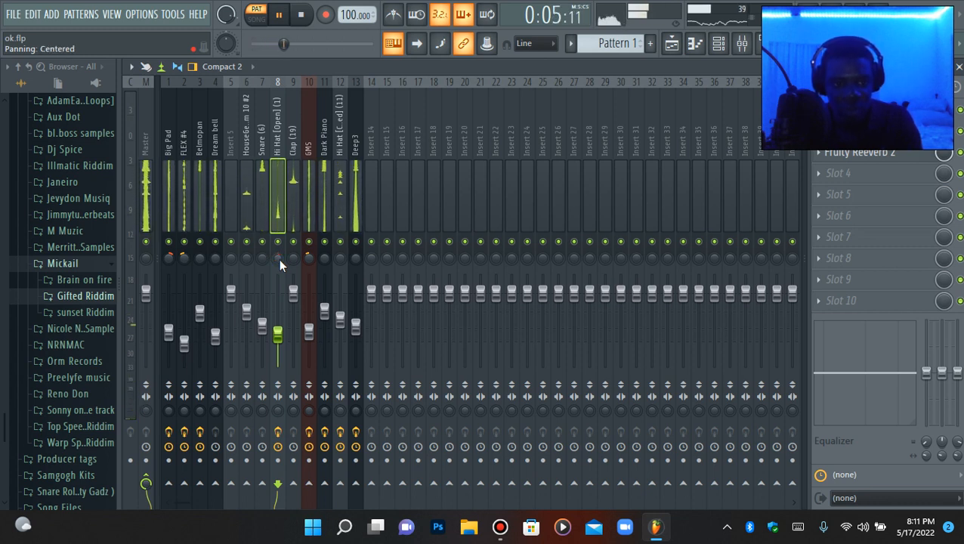
pyautogui.scroll(-2, 279, 258)
pyautogui.press('space')
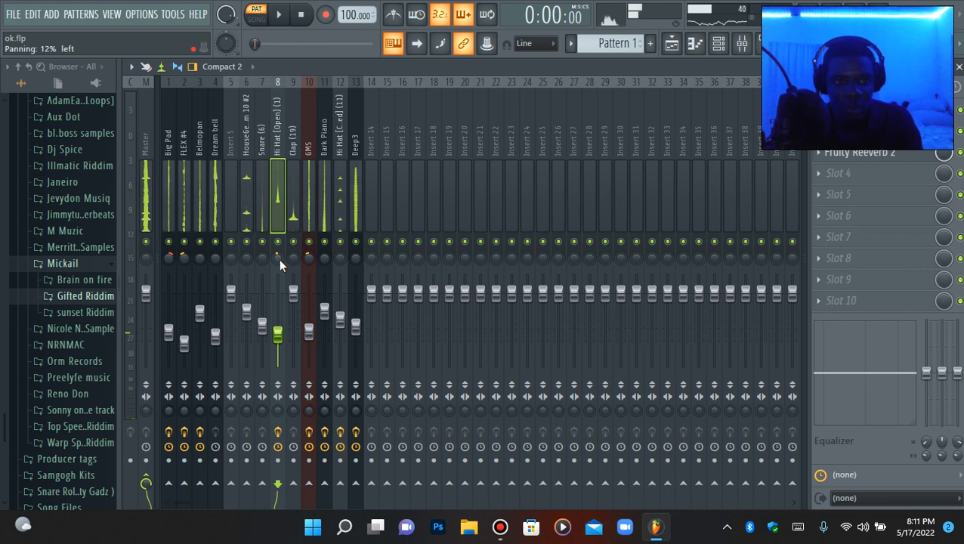
# Set the HouseGen Rim 10 #2 track's volume to about 79% and Clap (19) to about 84% (-3.8 dB), and play the pattern.
pyautogui.press('space')
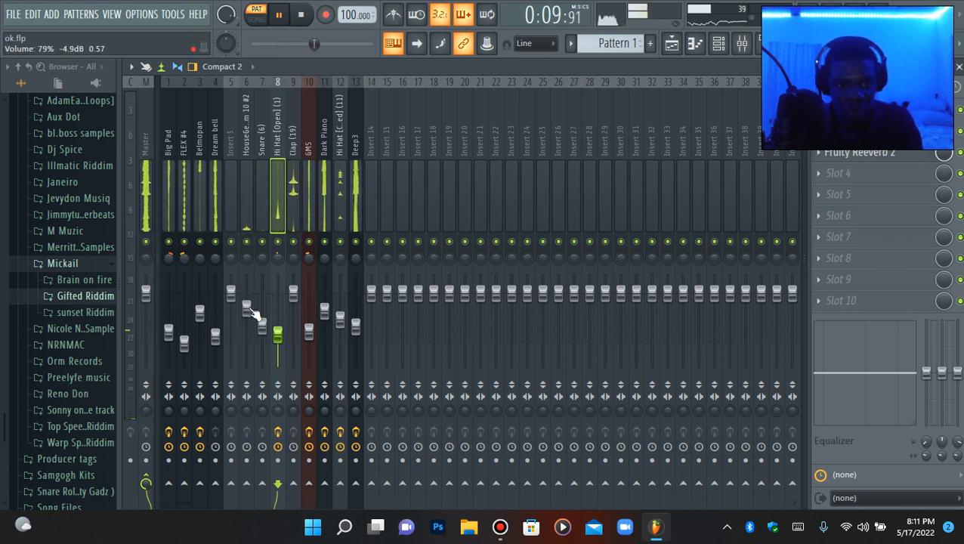
pyautogui.moveTo(295, 287); pyautogui.dragTo(299, 299)
pyautogui.press('space')
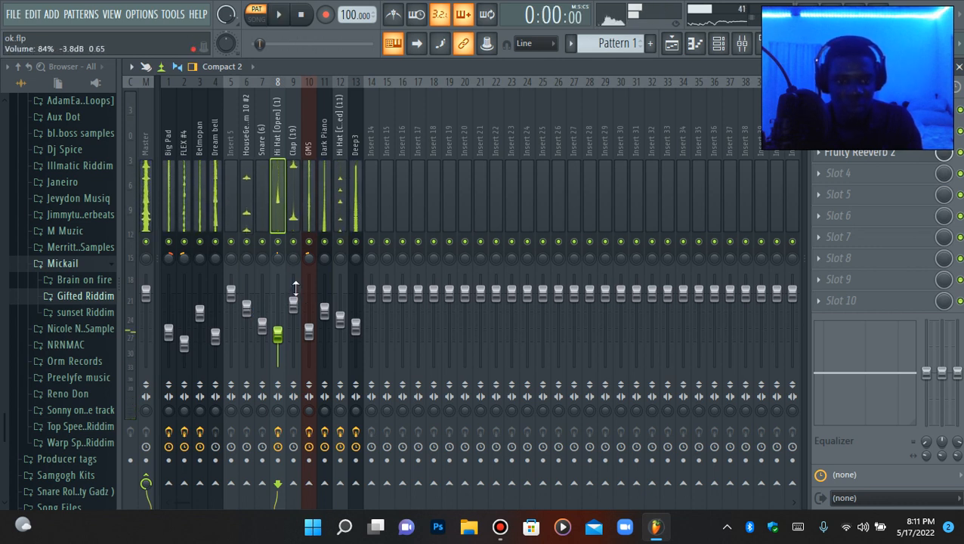
pyautogui.press('space')
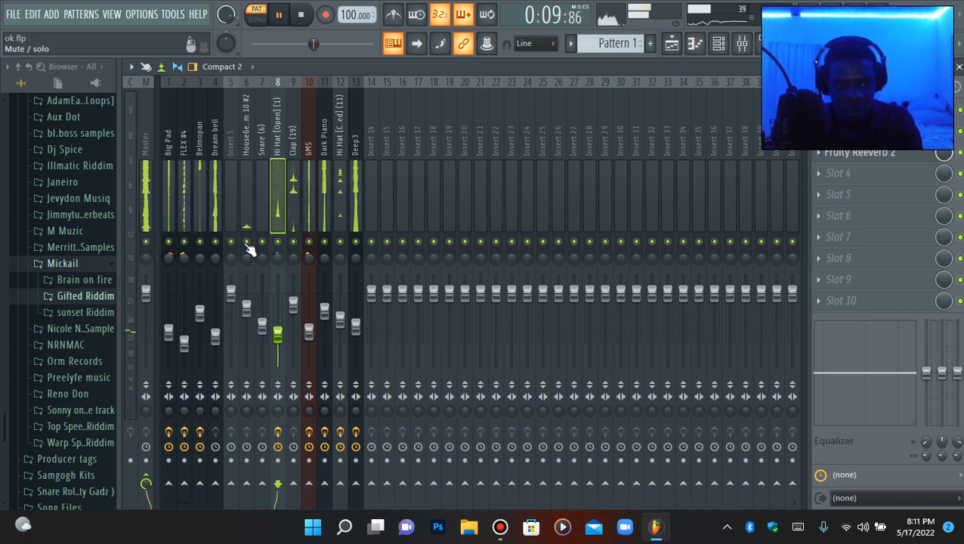
pyautogui.press('space')
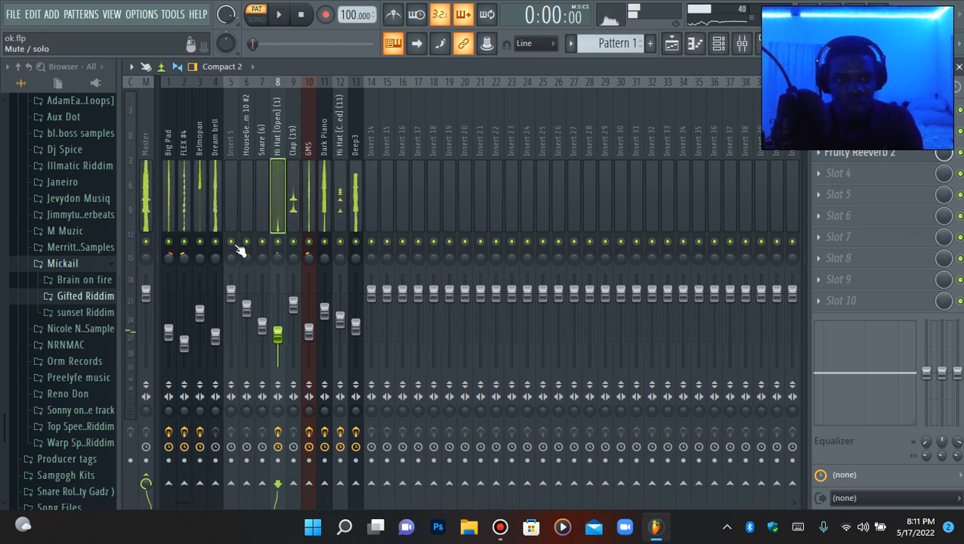
# Show the Clap (19) notes in the piano roll with note panning in the control lane, and play the pattern.
pyautogui.click(692, 47)
pyautogui.click(470, 71)
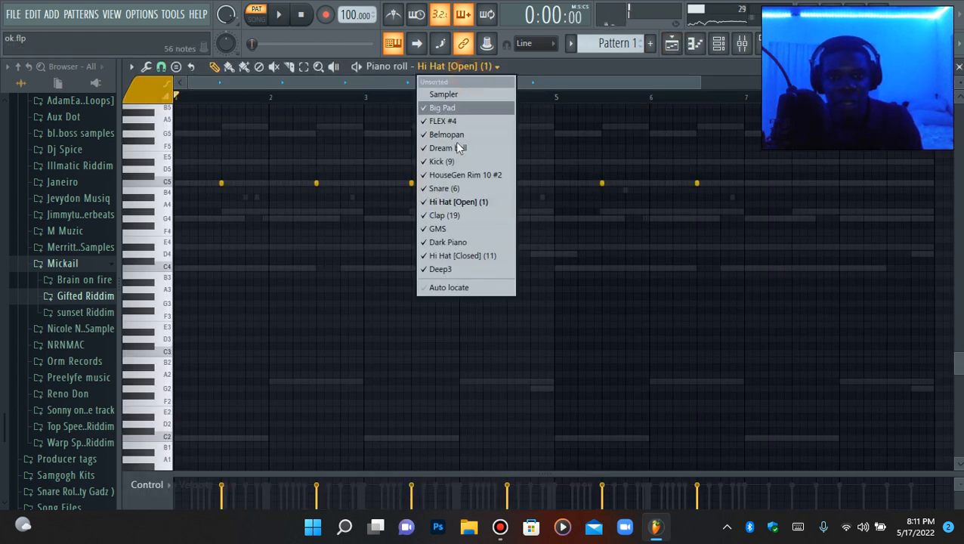
pyautogui.click(458, 215)
pyautogui.press('space')
pyautogui.scroll(4, 464, 177)
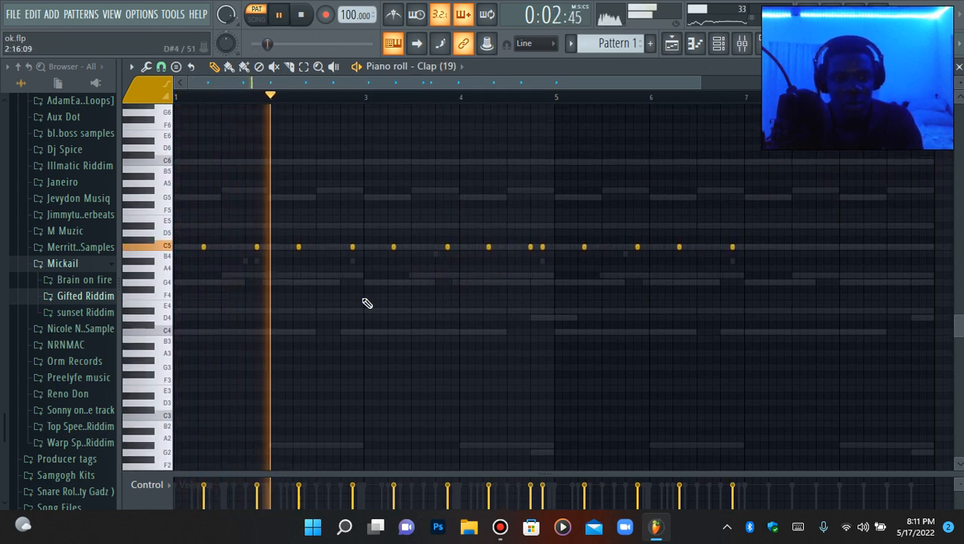
pyautogui.click(146, 484)
pyautogui.click(187, 423)
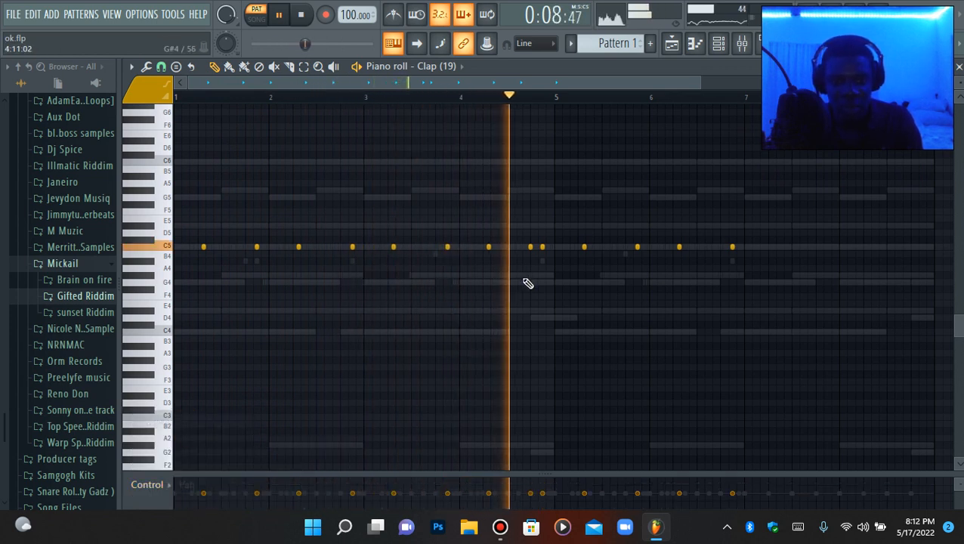
# Pan the last two Clap (19) notes of bar 4 to opposite sides, left and right, and play from the middle of that bar.
pyautogui.press('space')
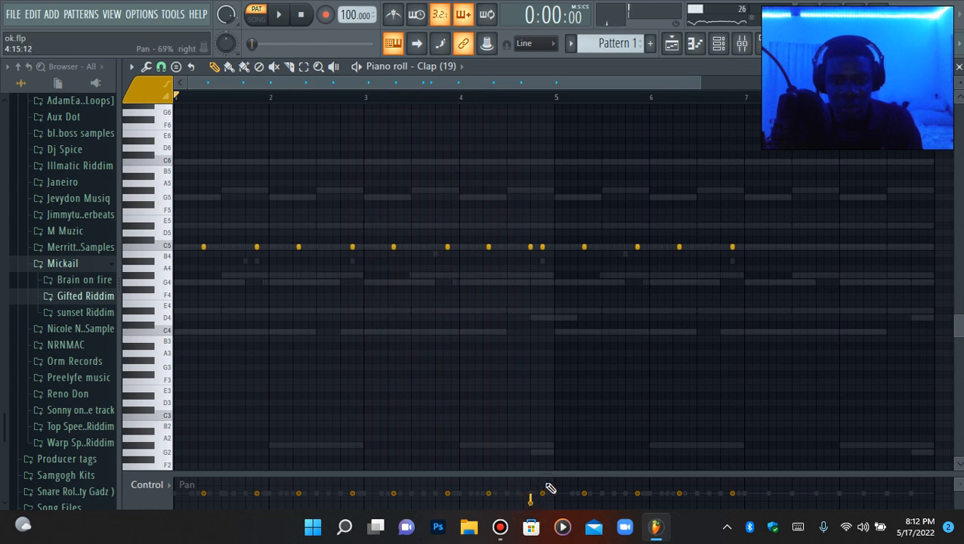
pyautogui.press('space')
pyautogui.click(508, 98)
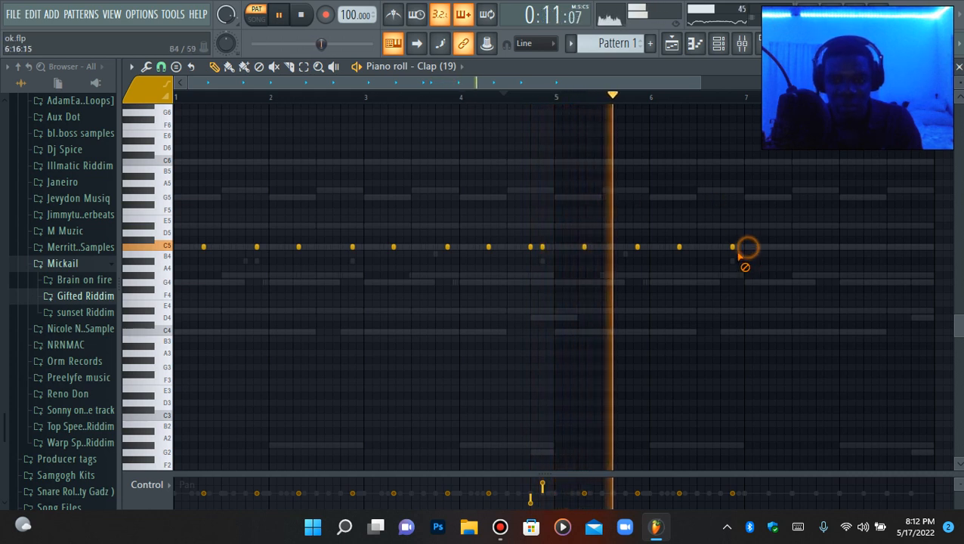
# Delete the four Clap (19) notes in bars 5 and 6.
pyautogui.rightClick(733, 247)
pyautogui.rightClick(679, 247)
pyautogui.rightClick(637, 247)
pyautogui.rightClick(584, 248)
pyautogui.press('space')
pyautogui.press('space')
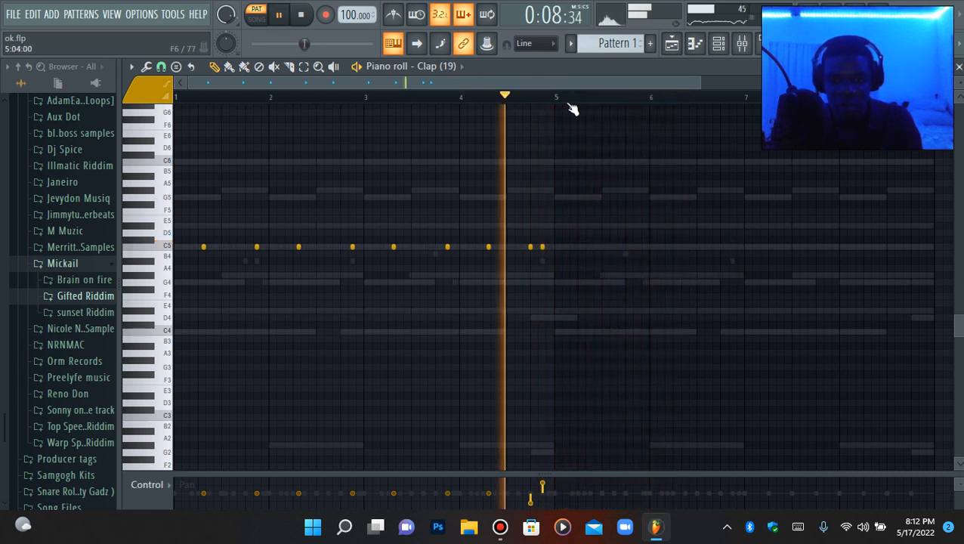
pyautogui.press('space')
# Duplicate the Clap (19) notes of bars 1 to 4 into bars 5 to 8 and play the pattern.
pyautogui.moveTo(557, 99); pyautogui.dragTo(46, 87)
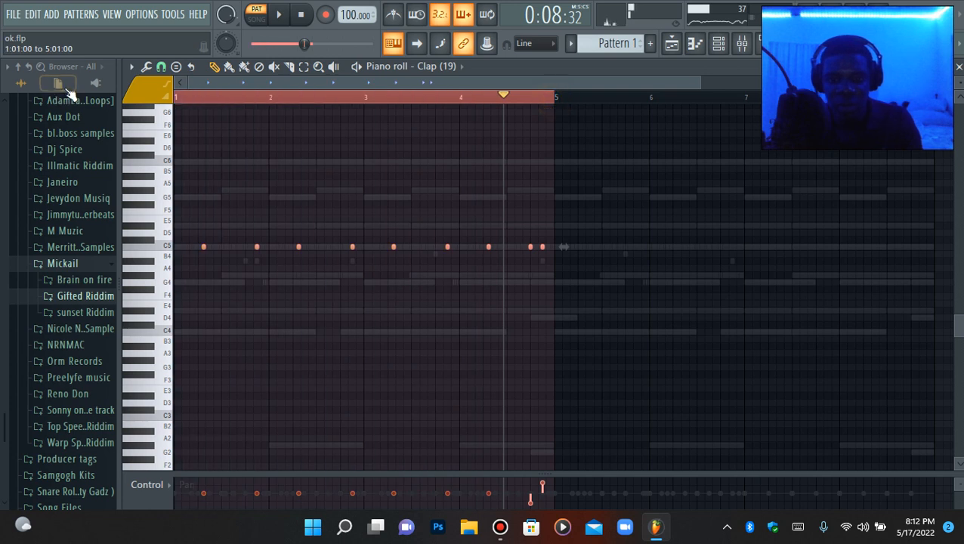
pyautogui.hotkey('ctrl', 'b')
pyautogui.press('space')
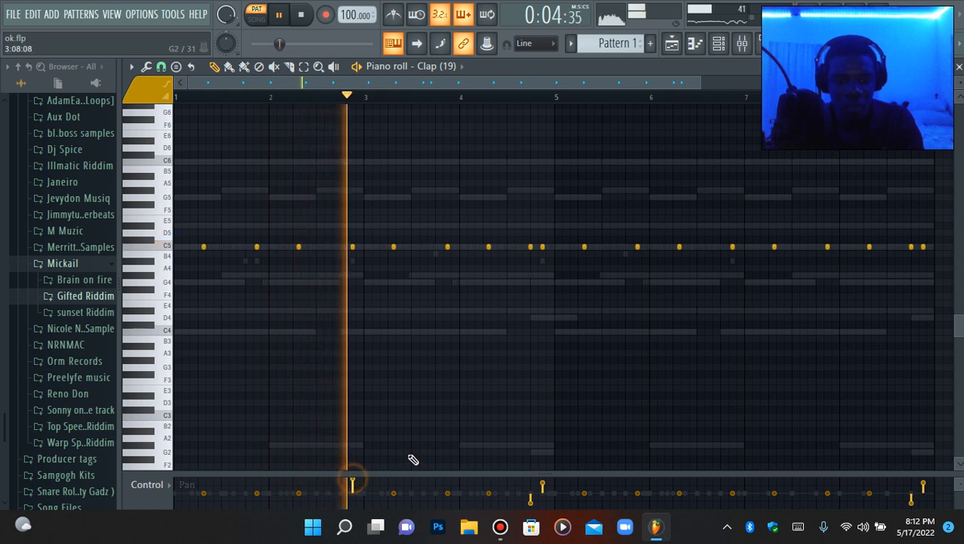
# Pan the last Clap (19) note of bar 2 right and of bar 6 about 77% left, and return the control lane to velocity.
pyautogui.click(353, 482)
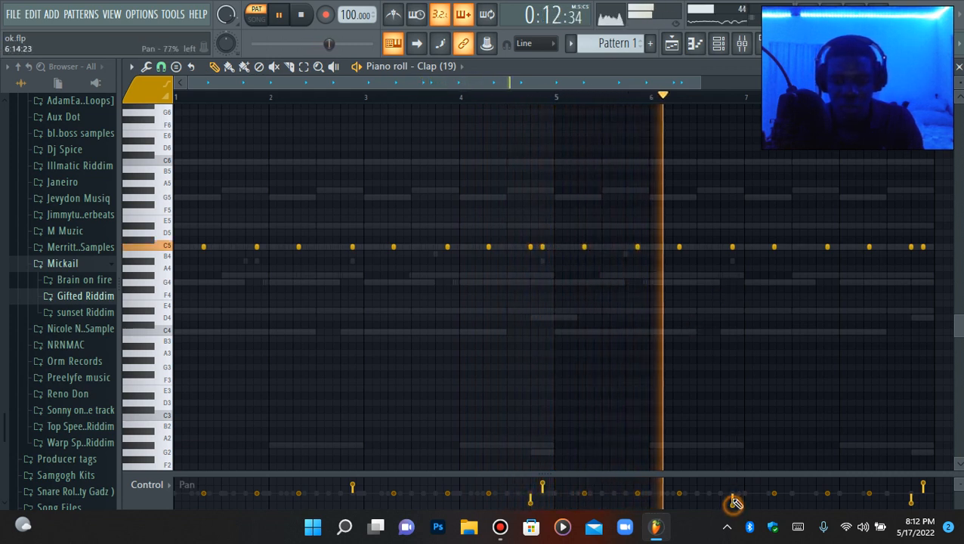
pyautogui.click(147, 484)
pyautogui.click(190, 425)
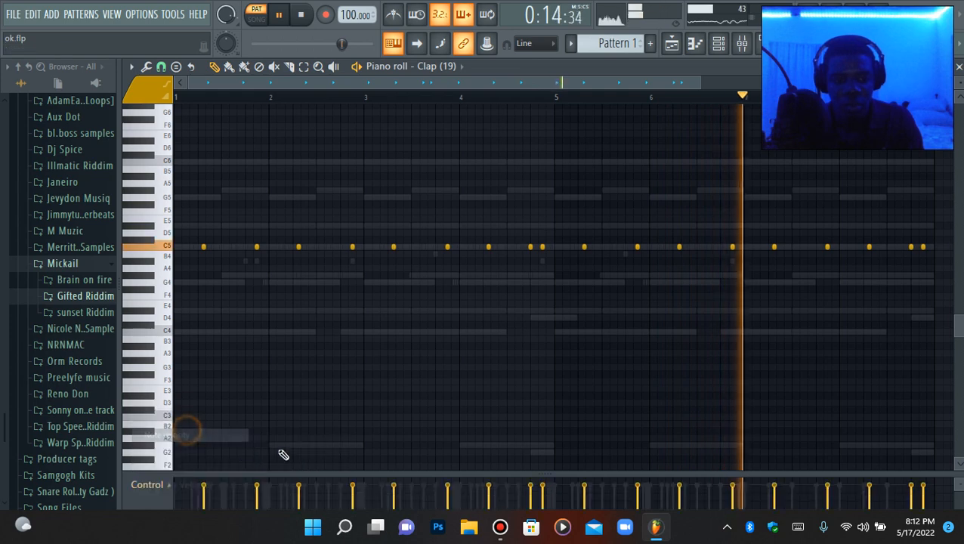
# Open the HouseGen Rim 10 #2 channel's notes in the piano roll.
pyautogui.click(718, 43)
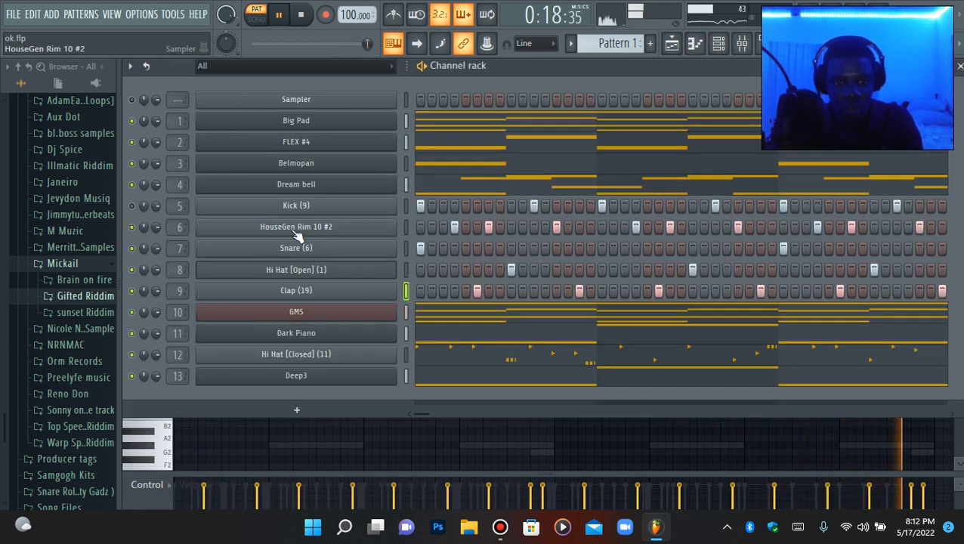
pyautogui.rightClick(348, 225)
pyautogui.click(419, 226)
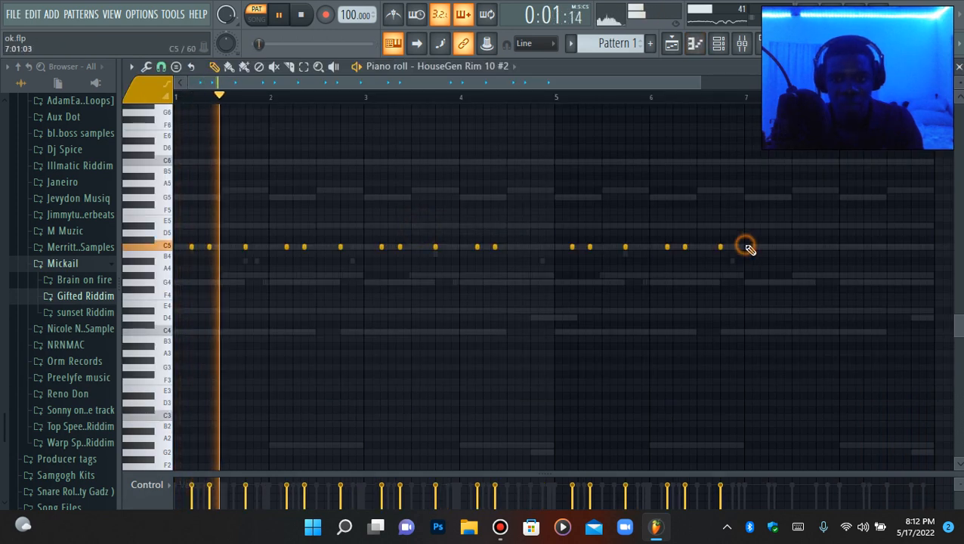
# Delete the HouseGen Rim 10 #2 notes in bars 5 and 6.
pyautogui.moveTo(748, 202); pyautogui.dragTo(567, 322)
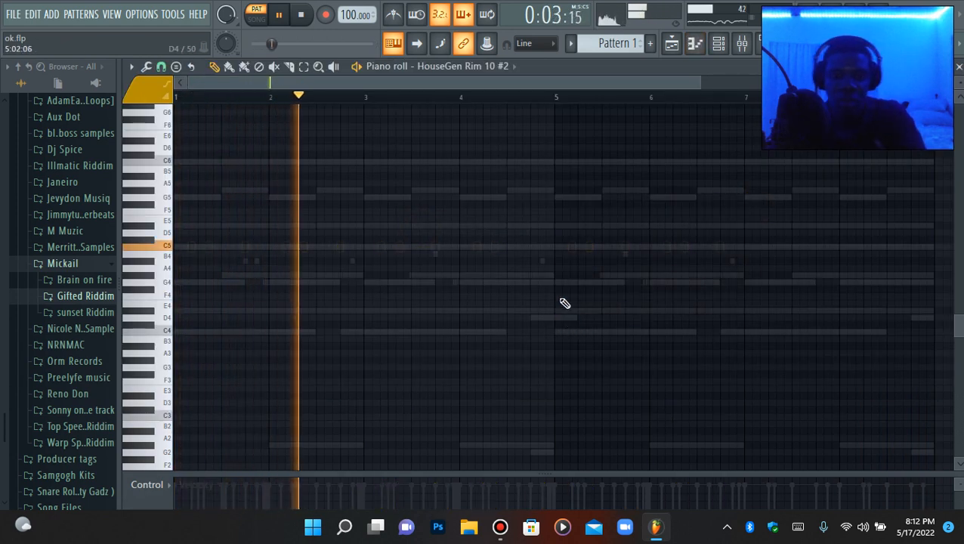
pyautogui.moveTo(854, 206); pyautogui.dragTo(558, 316)
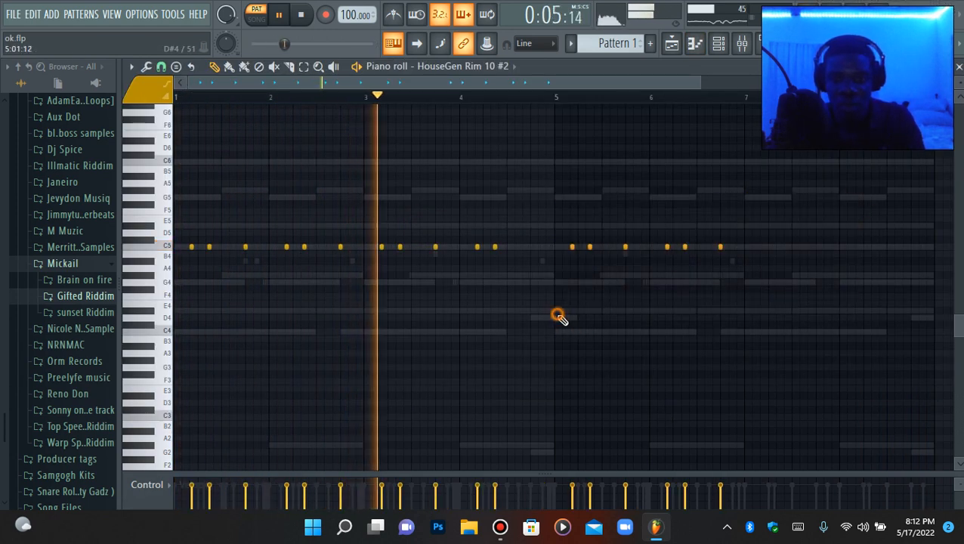
pyautogui.moveTo(776, 224); pyautogui.dragTo(536, 333)
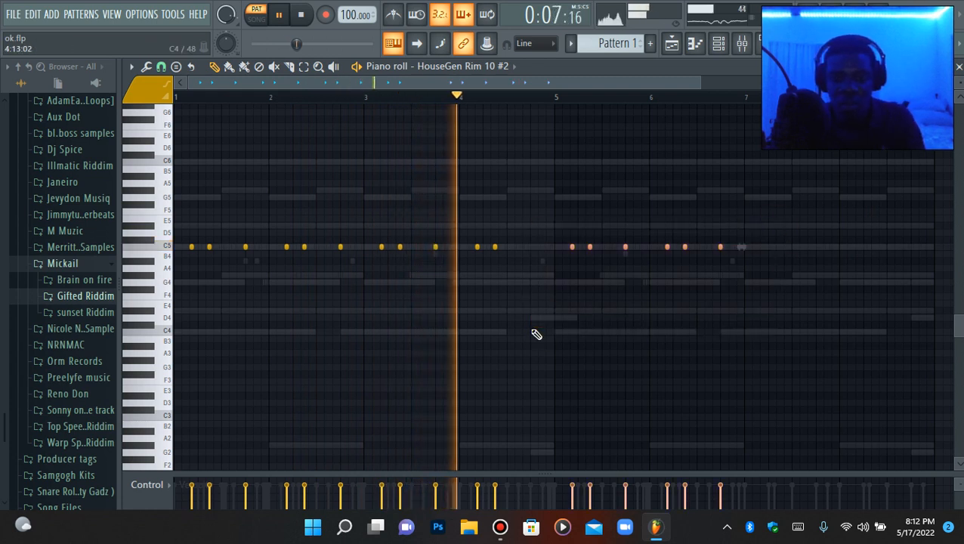
pyautogui.press('Delete')
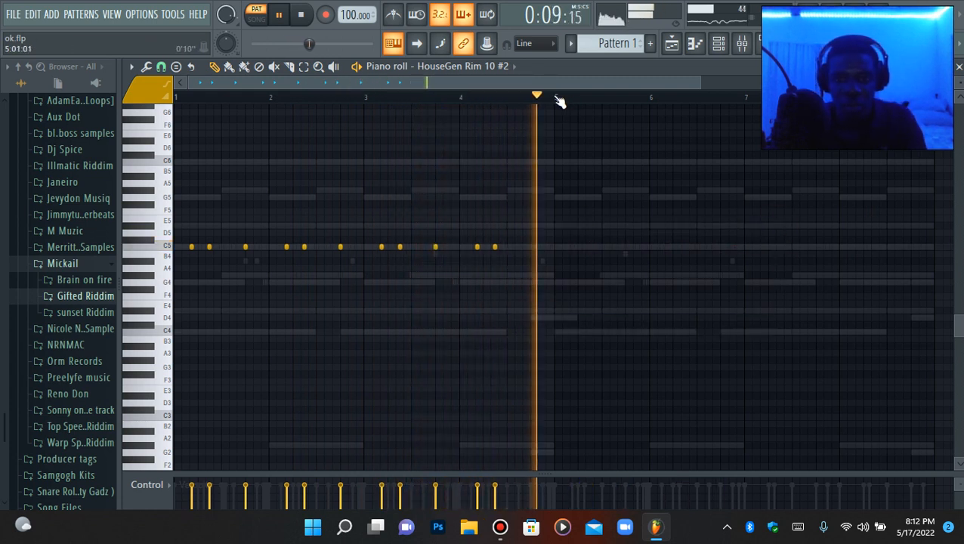
# Duplicate the HouseGen Rim 10 #2 notes of bars 1 to 4 into bars 5 to 8.
pyautogui.moveTo(556, 97); pyautogui.dragTo(192, 125)
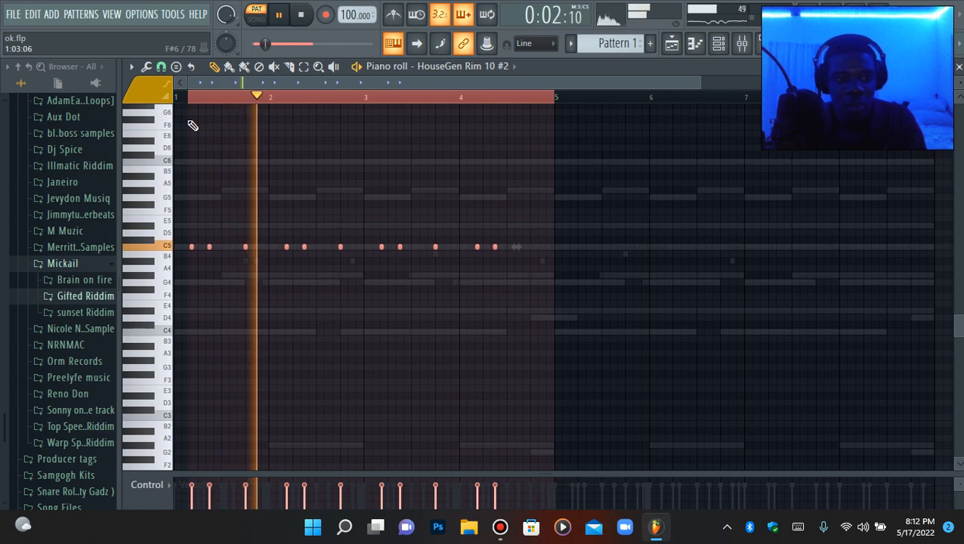
pyautogui.press('space')
pyautogui.hotkey('ctrl', 'b')
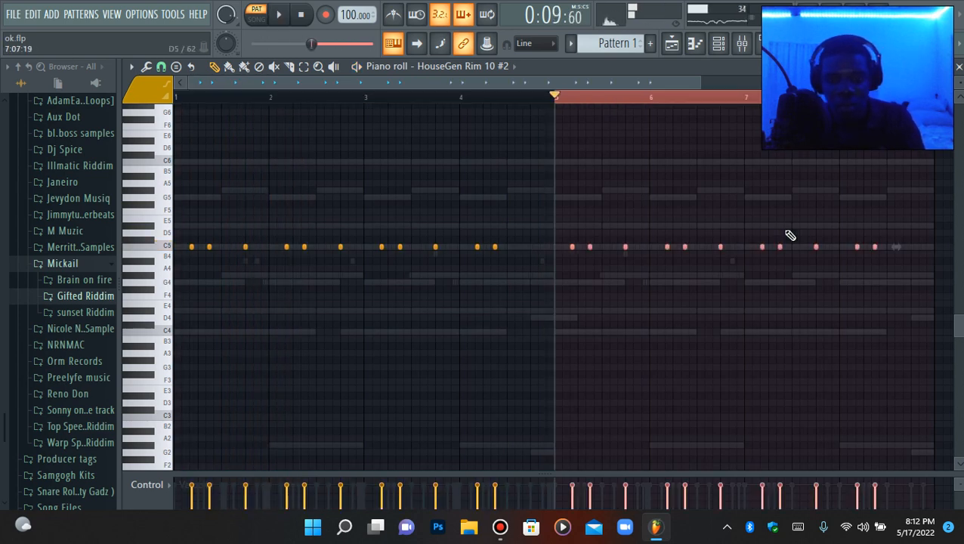
pyautogui.hotkey('alt', 'q')
pyautogui.press('Return')
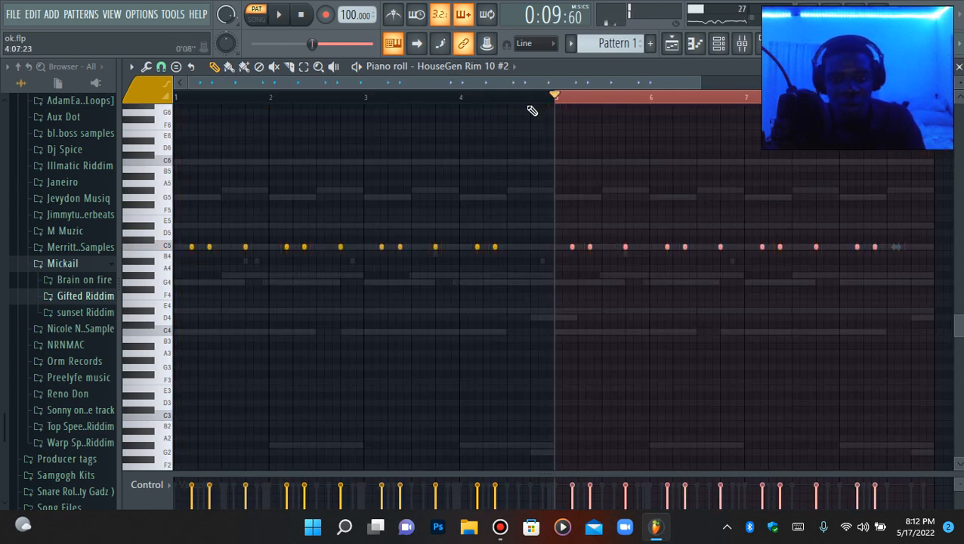
# Replace the Snare (6) note at bar 6 with a duplicate of bars 1 to 4 in bars 5 to 8, and play the pattern.
pyautogui.click(488, 74)
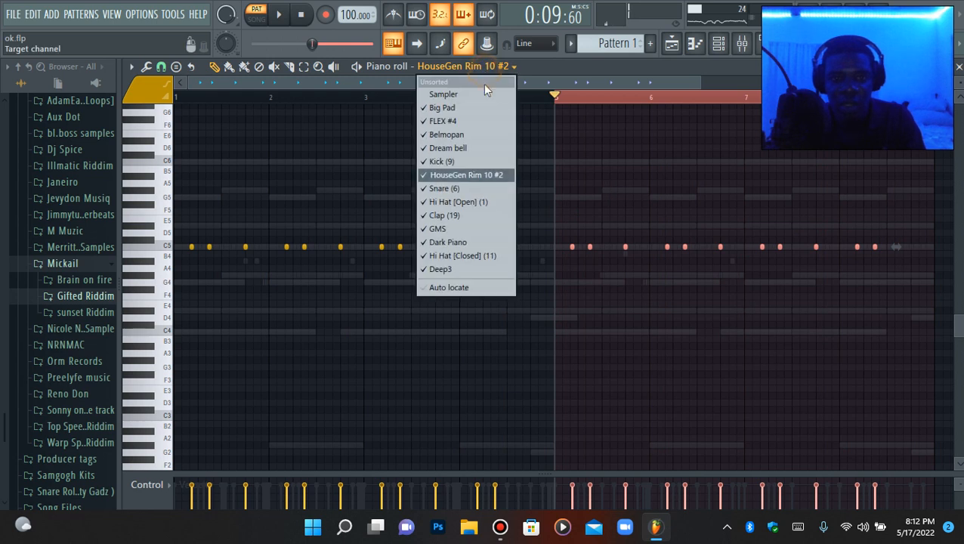
pyautogui.click(464, 186)
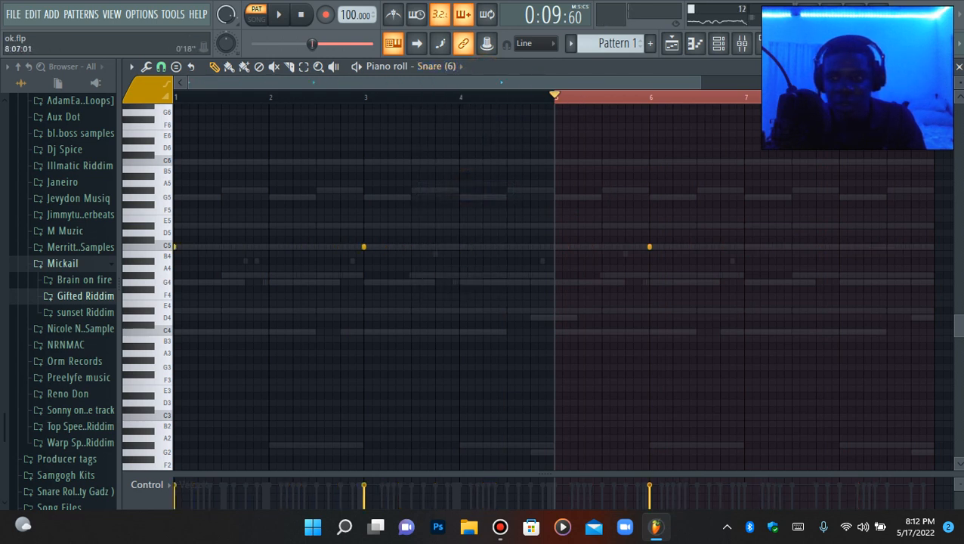
pyautogui.moveTo(709, 101); pyautogui.dragTo(34, 111)
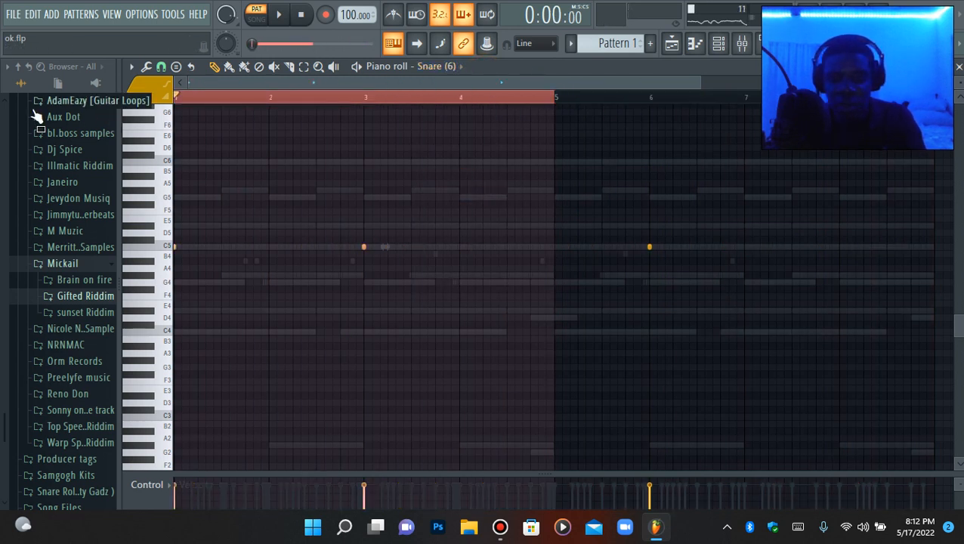
pyautogui.hotkey('ctrl', 'b')
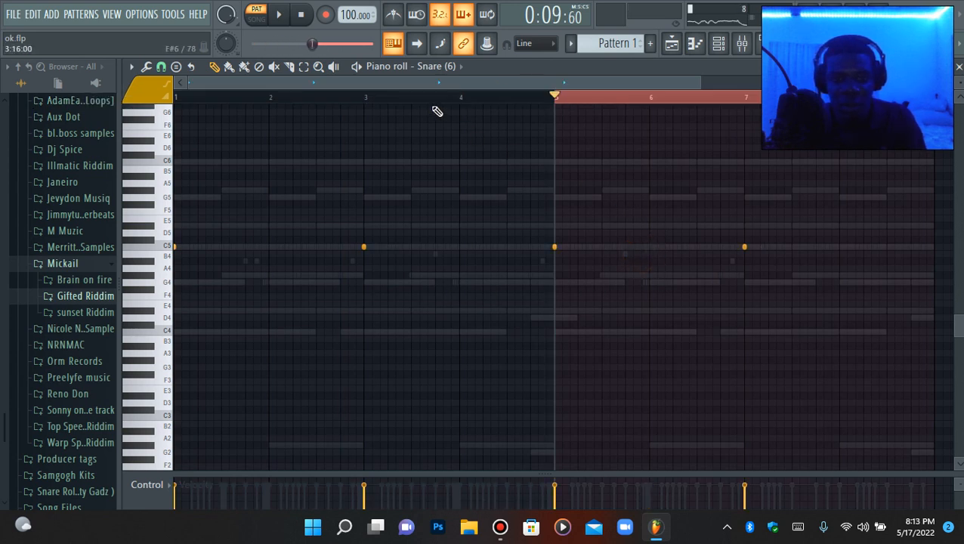
pyautogui.press('space')
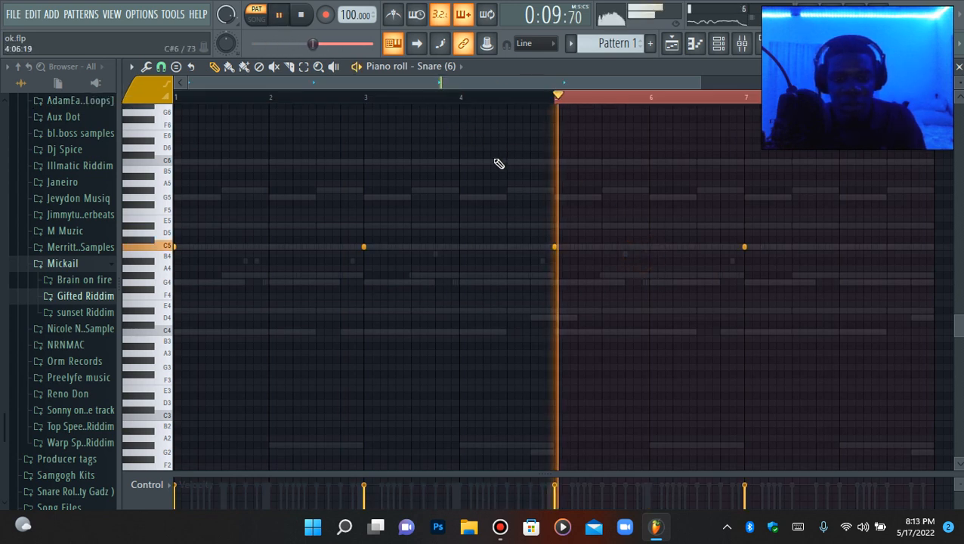
# Delete the Hi Hat [Open] (1) notes in bars 5 and 6 and duplicate bars 1 to 4 into bars 5 to 8.
pyautogui.click(447, 70)
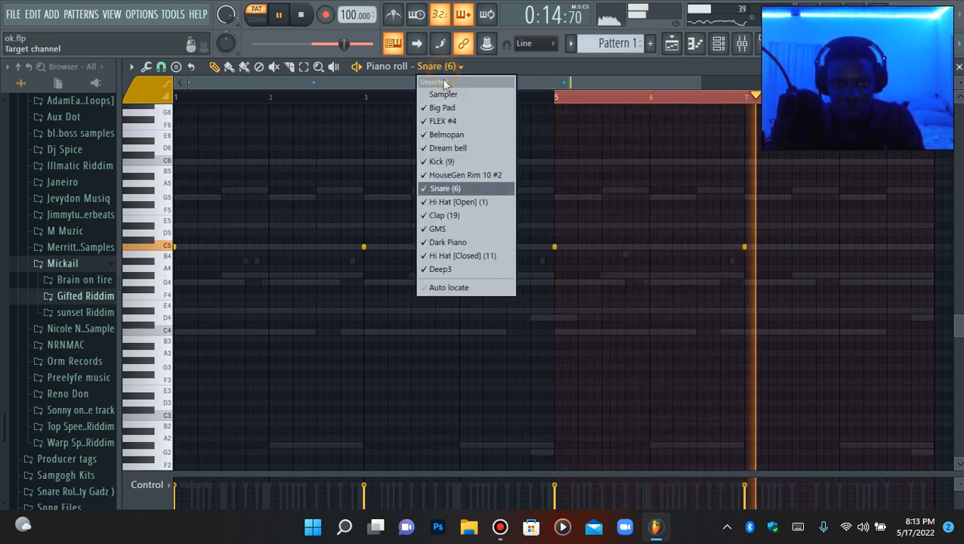
pyautogui.click(454, 203)
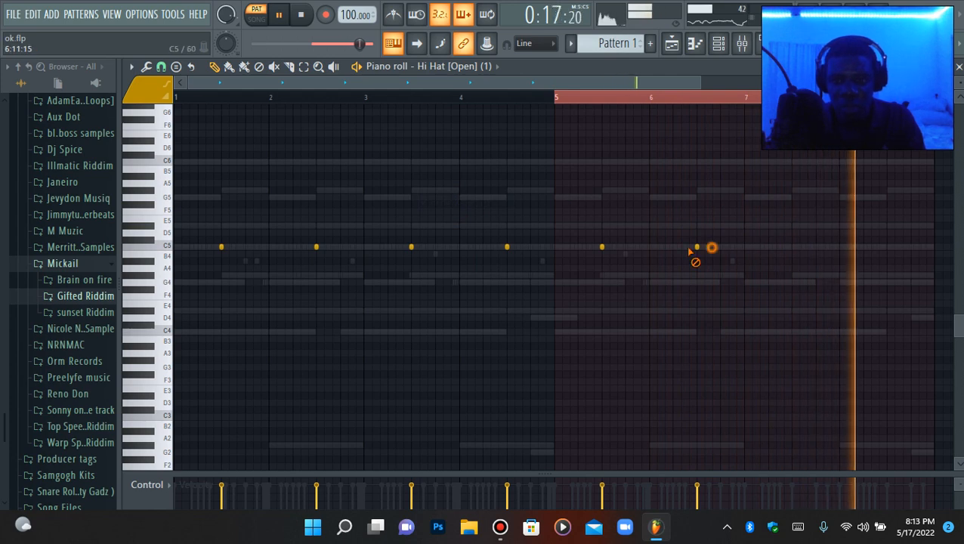
pyautogui.rightClick(696, 247)
pyautogui.rightClick(602, 248)
pyautogui.moveTo(554, 97); pyautogui.dragTo(11, 142)
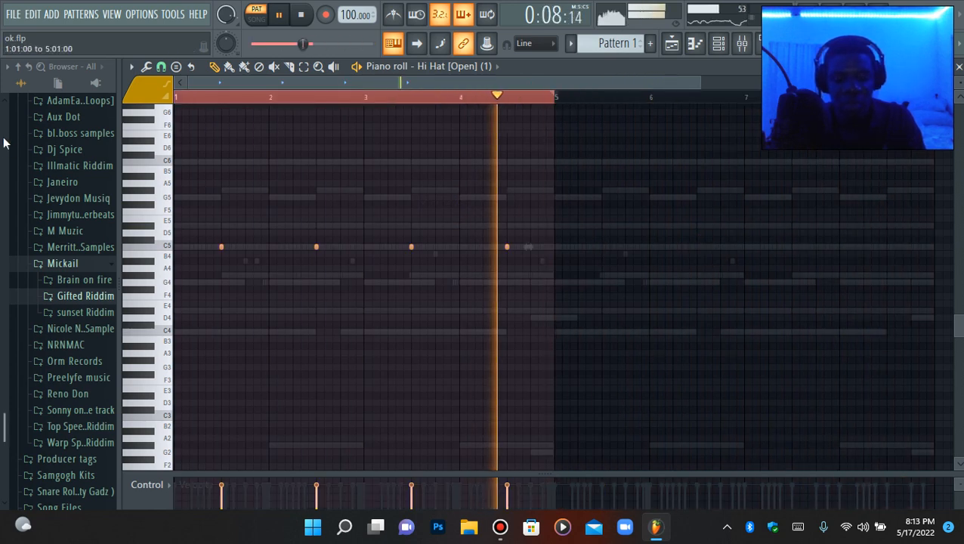
pyautogui.hotkey('ctrl', 'b')
# Check the notes of the Clap (19) and GMS channels in the piano roll.
pyautogui.click(446, 68)
pyautogui.click(465, 216)
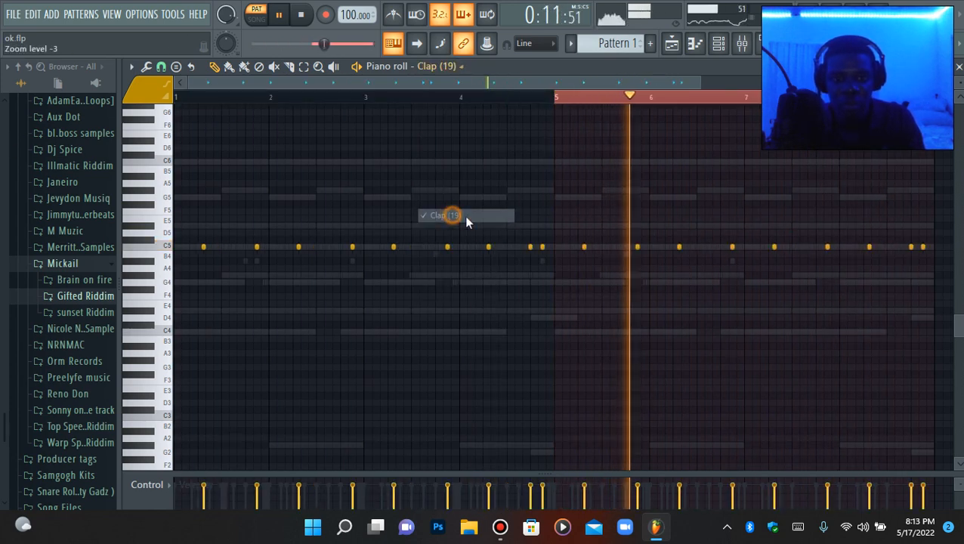
pyautogui.click(443, 68)
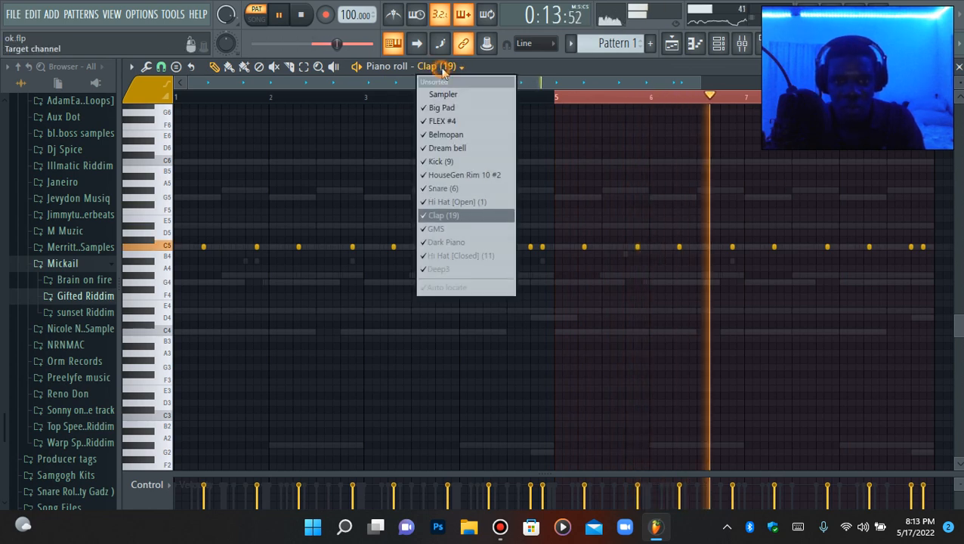
pyautogui.click(436, 229)
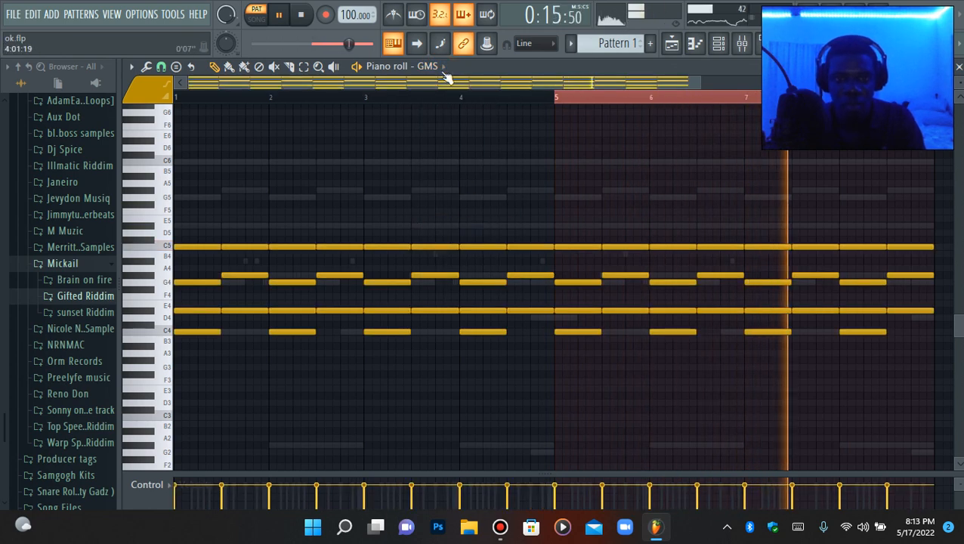
# Delete the Hi Hat [Closed] (11) notes in bars 5 and 6.
pyautogui.click(444, 69)
pyautogui.click(451, 252)
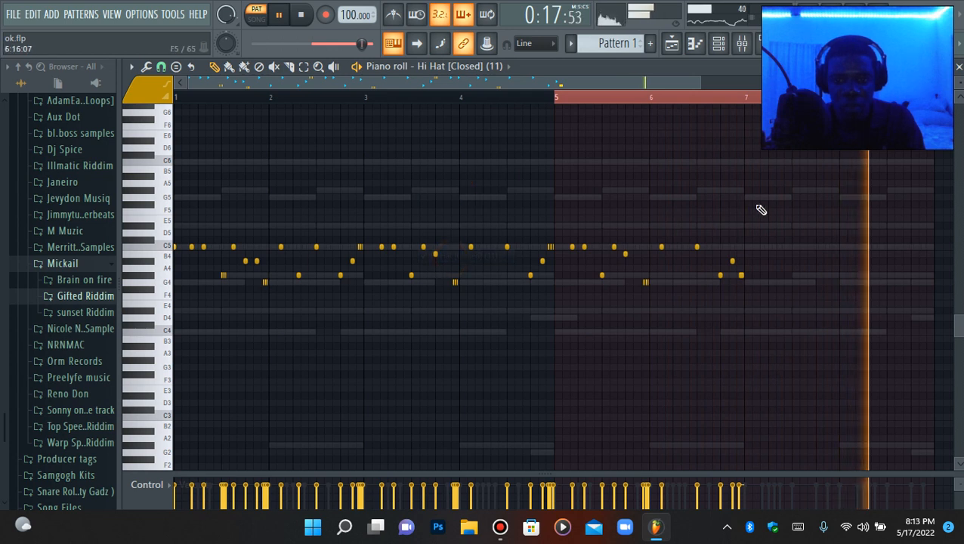
pyautogui.moveTo(816, 200); pyautogui.dragTo(564, 359)
pyautogui.keyDown('ctrl'); pyautogui.click(563, 359); pyautogui.keyUp('ctrl')
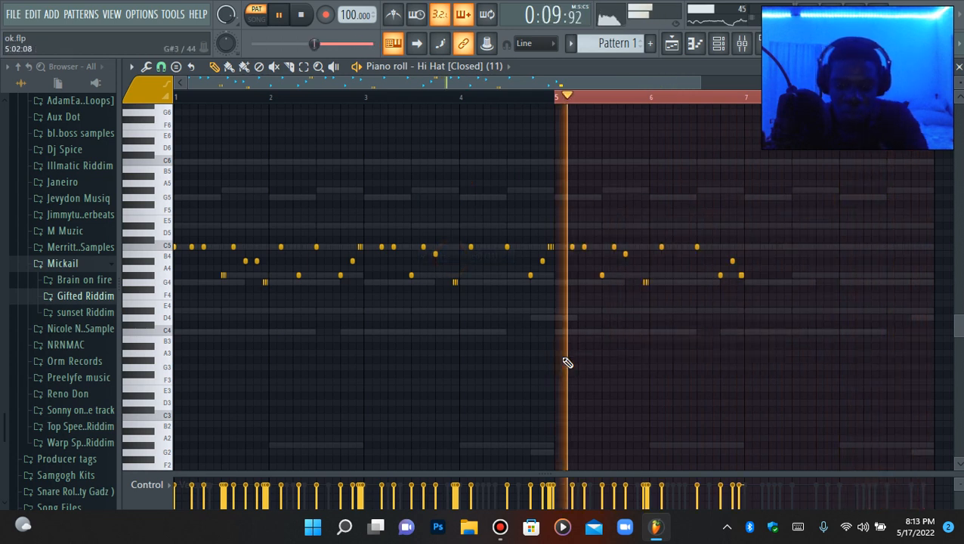
pyautogui.moveTo(788, 198); pyautogui.dragTo(569, 376)
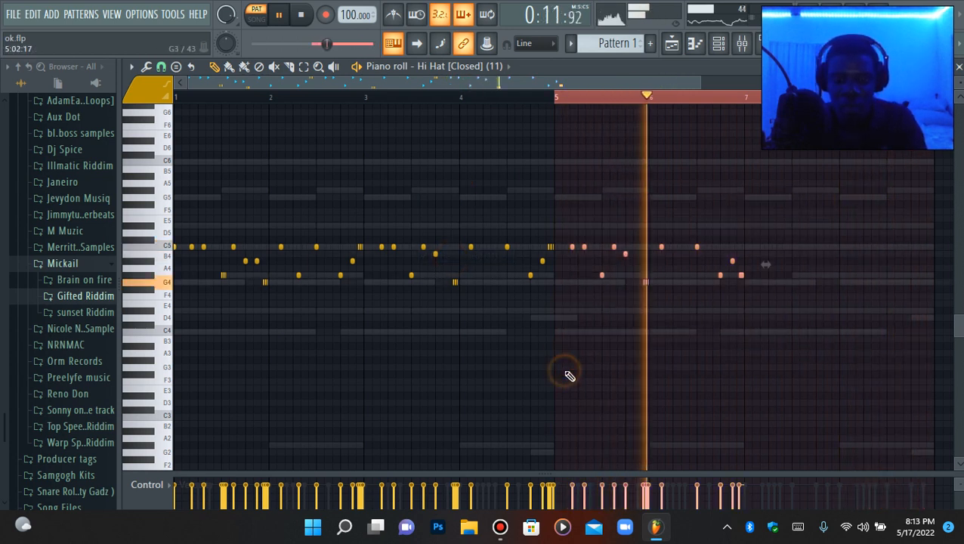
pyautogui.press('Delete')
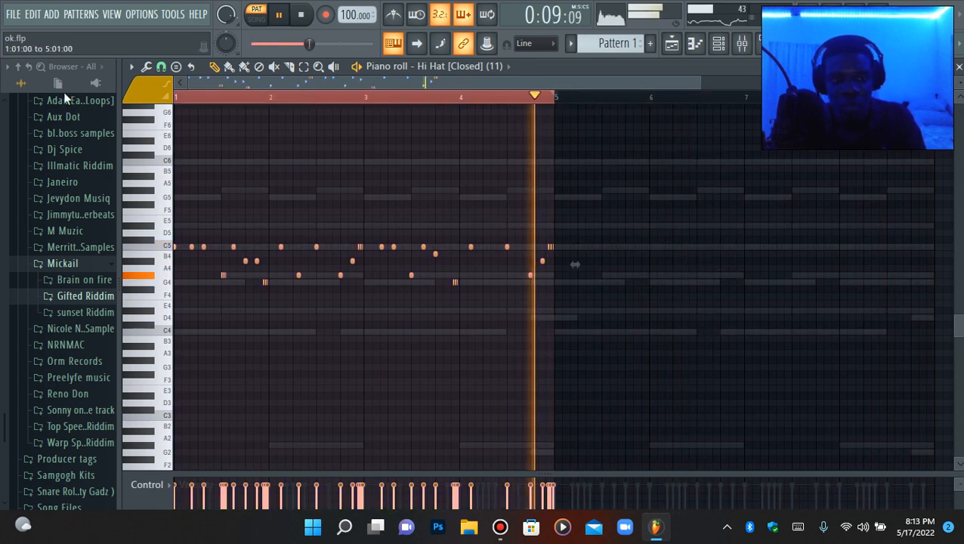
# Duplicate the Hi Hat [Closed] (11) notes of bars 1 to 4 into bars 5 to 8 and clear the selection.
pyautogui.press('space')
pyautogui.hotkey('ctrl', 'z')
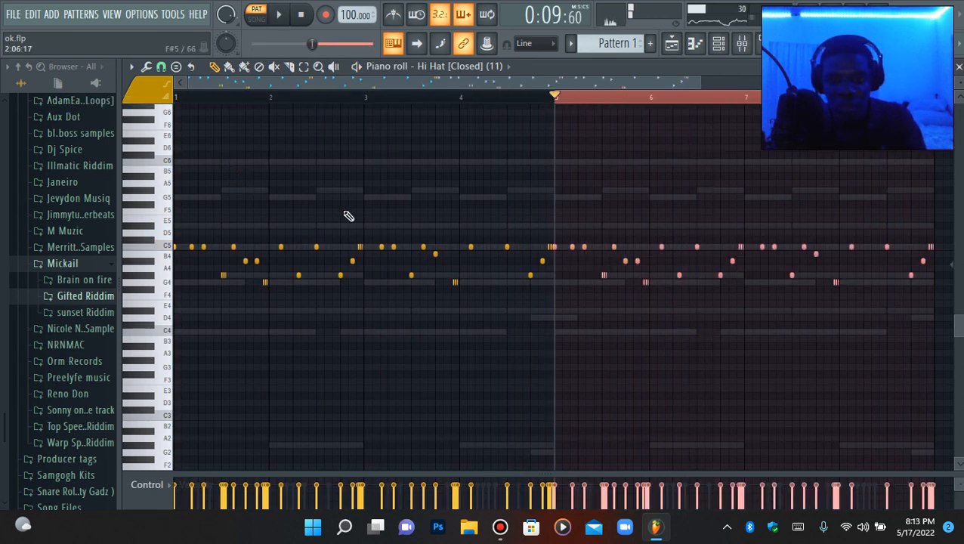
pyautogui.hotkey('ctrl', 'd')
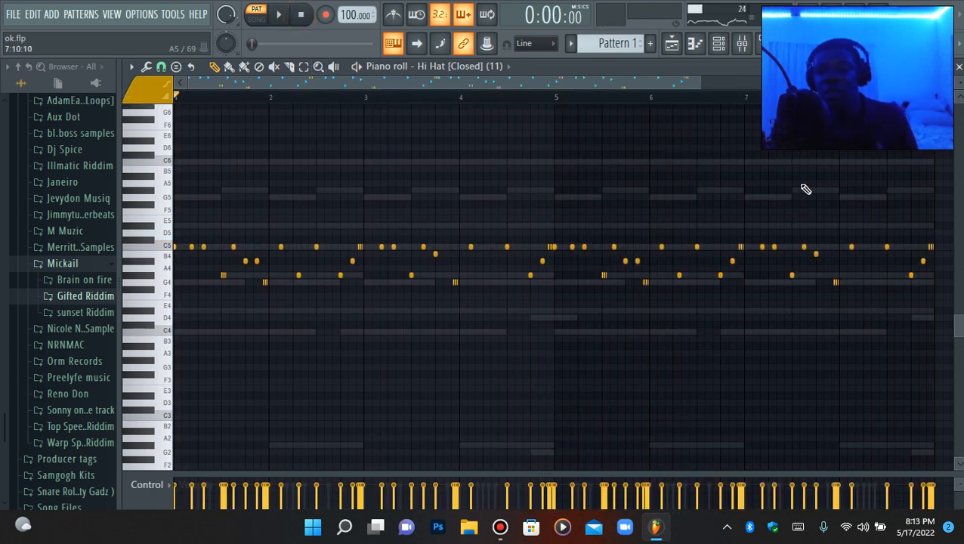
pyautogui.moveTo(701, 85); pyautogui.dragTo(691, 86)
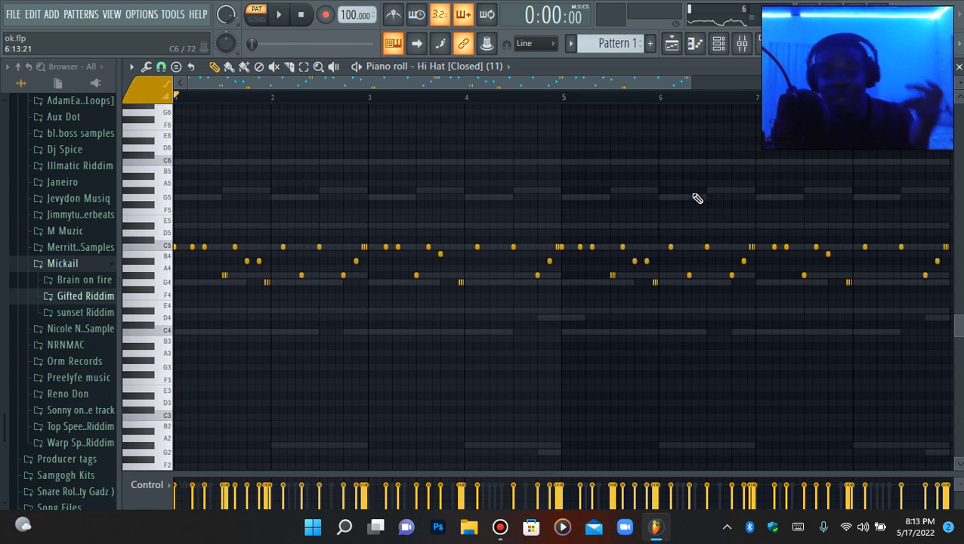
# Play the pattern, bring up the channel rack over the mixer, turn on the Kick (9) channel and stop playback.
pyautogui.click(672, 44)
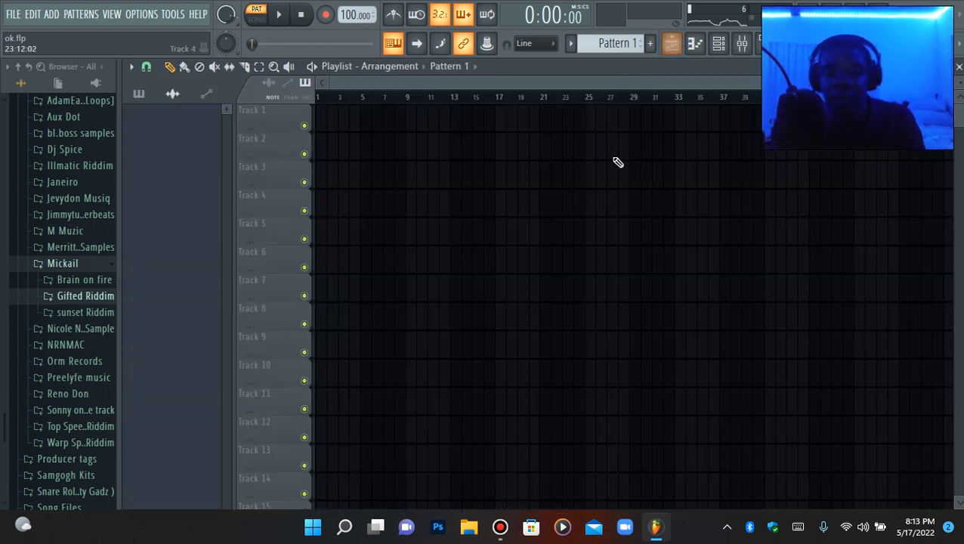
pyautogui.click(742, 45)
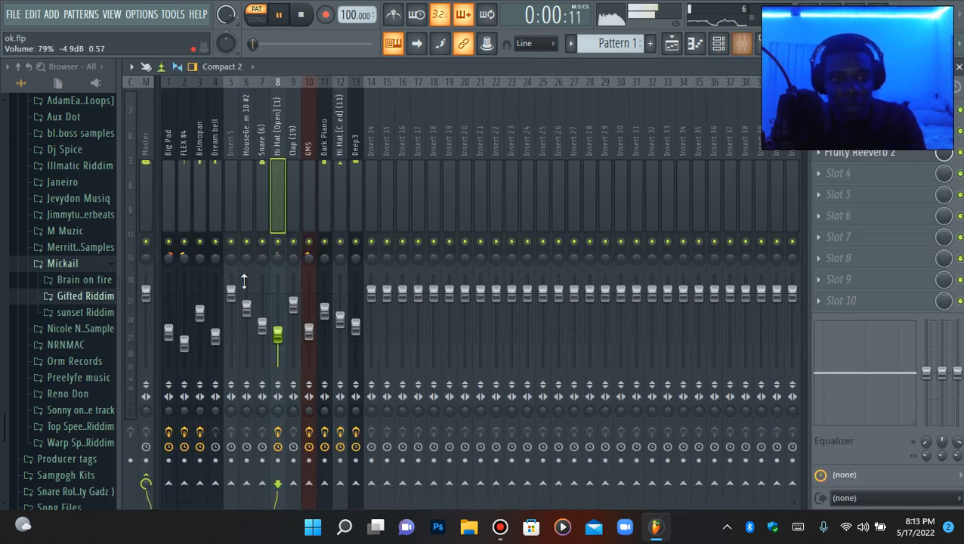
pyautogui.click(718, 44)
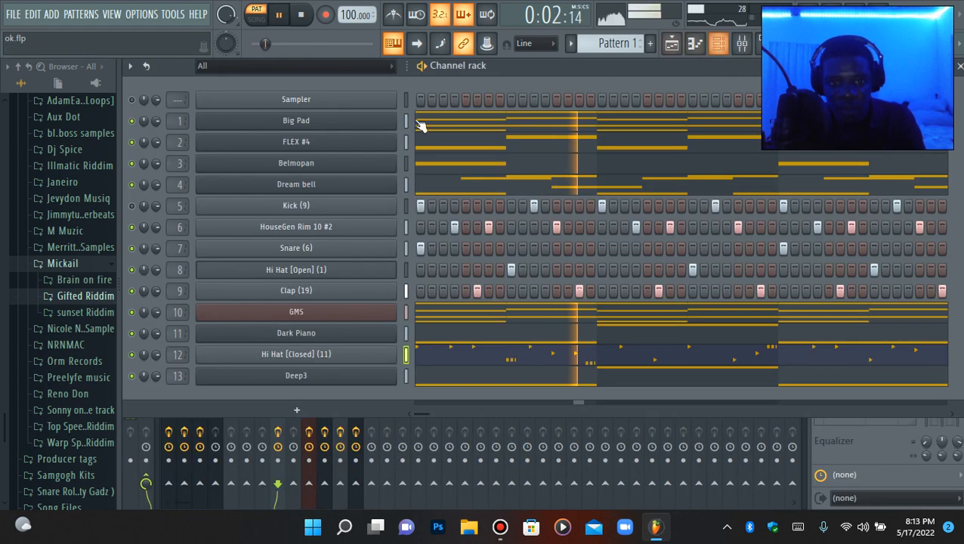
pyautogui.press('space')
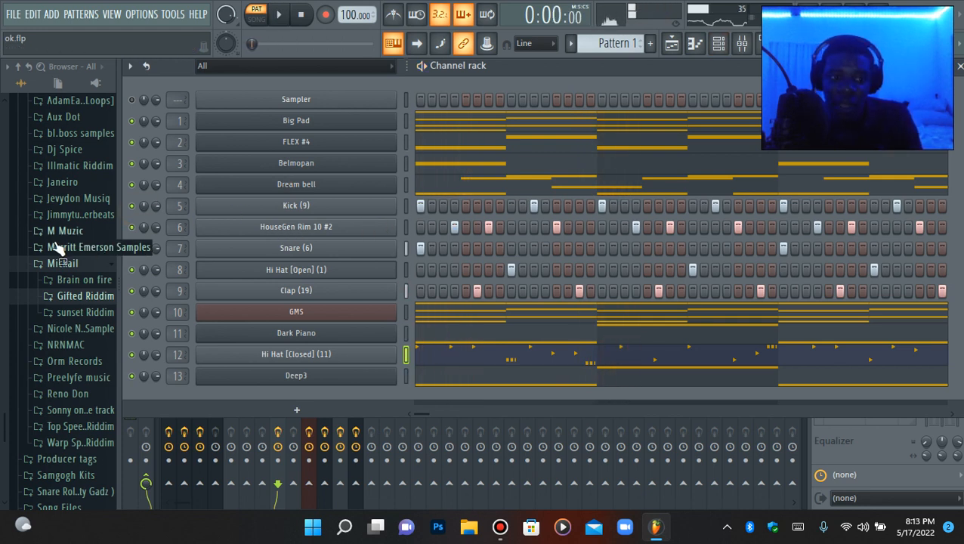
# Replace the Kick (9) sample with Melo - Hercxles [Kick] from the DRILL PACK folder in Drum Kits.
pyautogui.scroll(3, 53, 249)
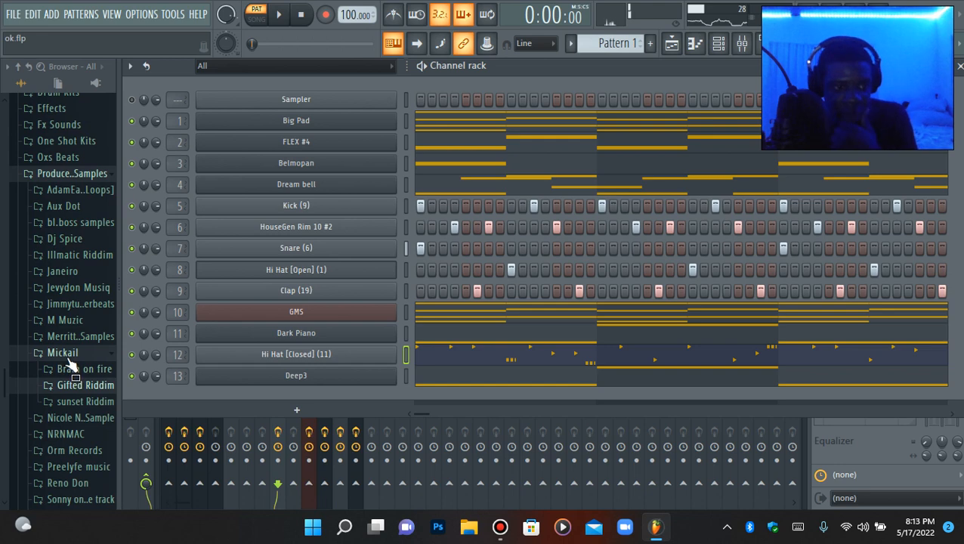
pyautogui.scroll(-4, 68, 365)
pyautogui.scroll(8, 67, 185)
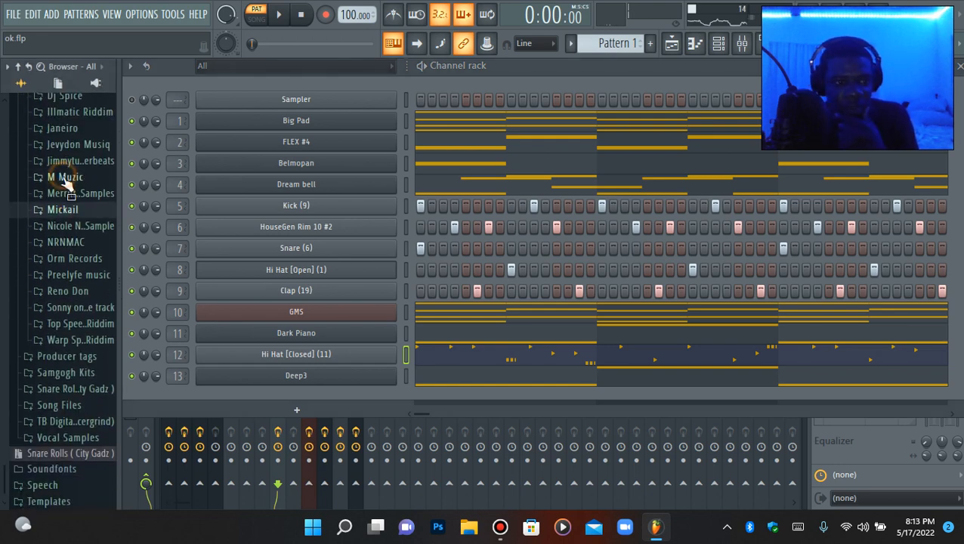
pyautogui.click(65, 308)
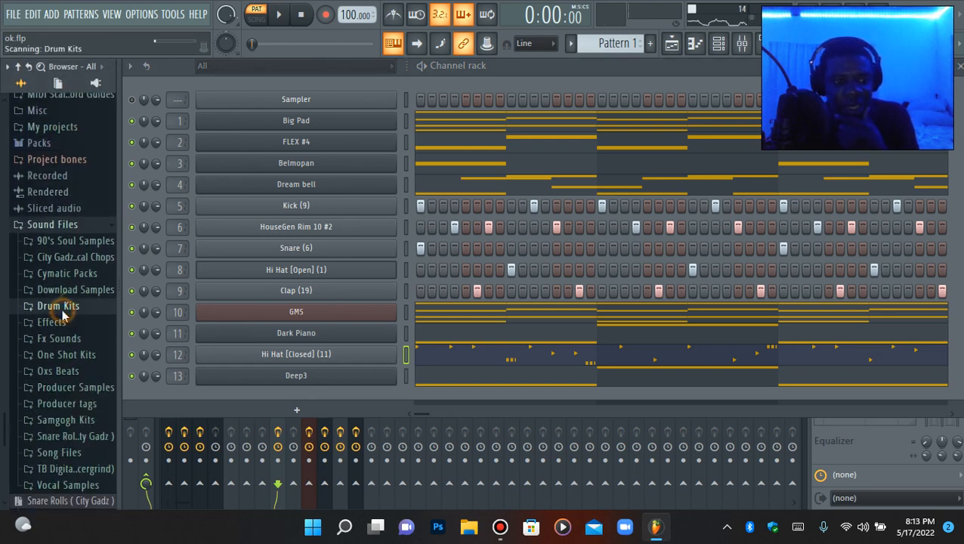
pyautogui.scroll(-6, 71, 314)
pyautogui.scroll(-3, 72, 312)
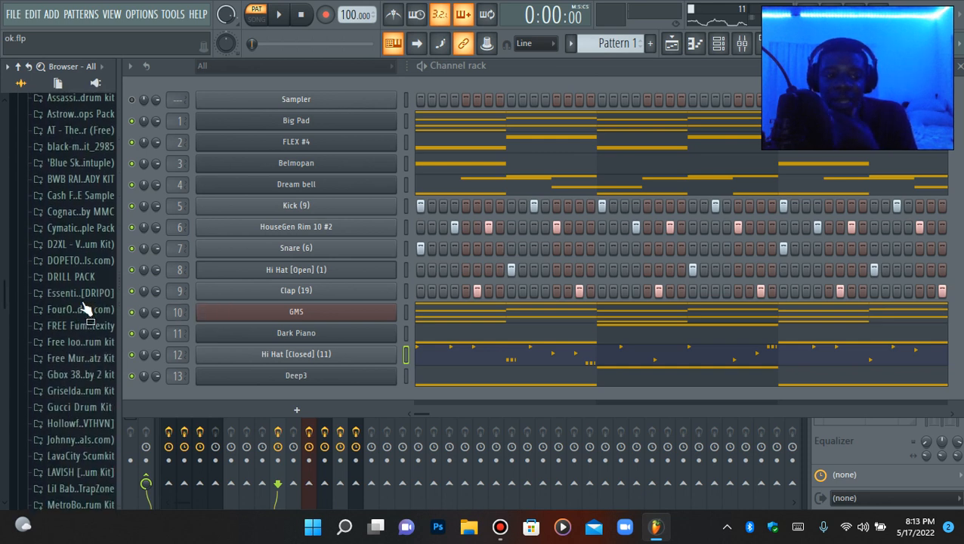
pyautogui.click(72, 275)
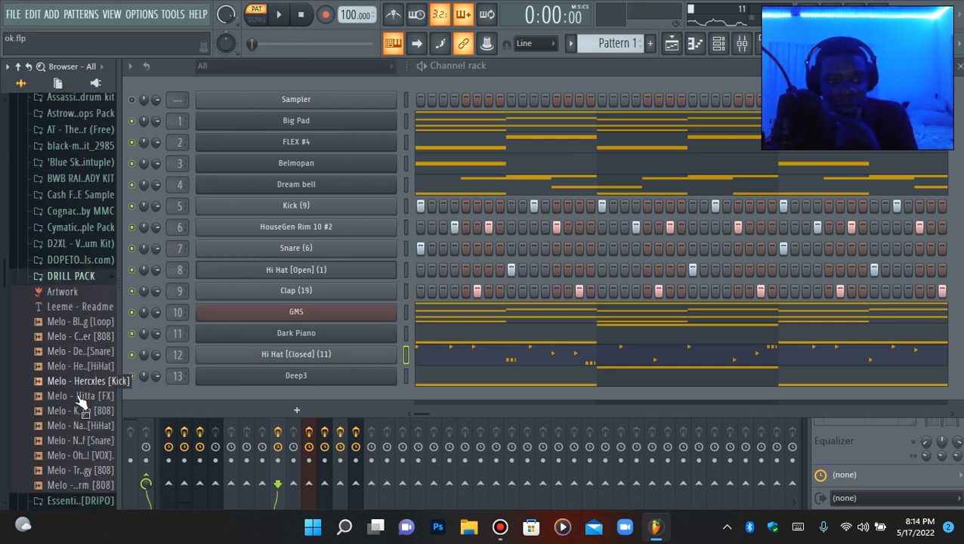
pyautogui.moveTo(187, 323); pyautogui.dragTo(276, 206)
pyautogui.click(507, 78)
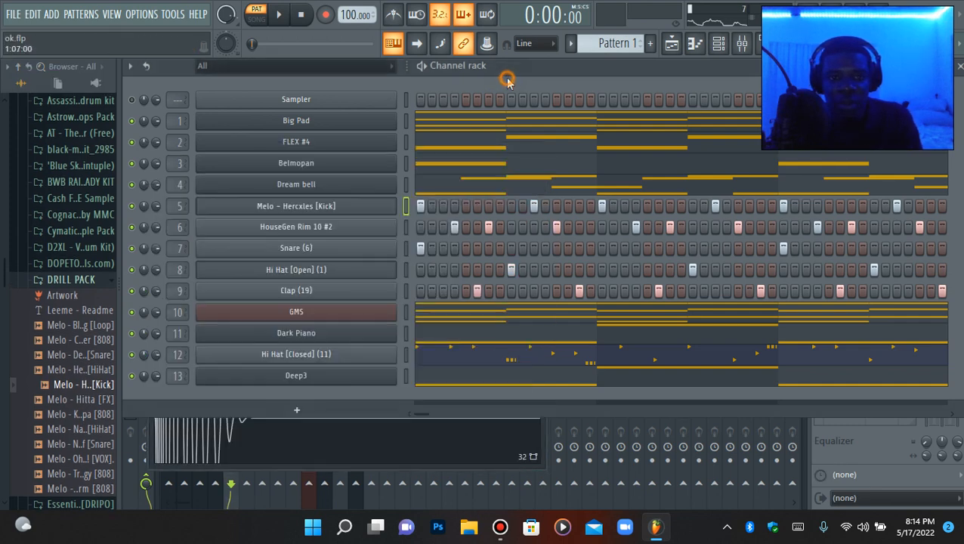
# Preview the pattern briefly and route the channels to the mixer so Melo - Hercxles [Kick] feeds Insert 5.
pyautogui.press('space')
pyautogui.press('space')
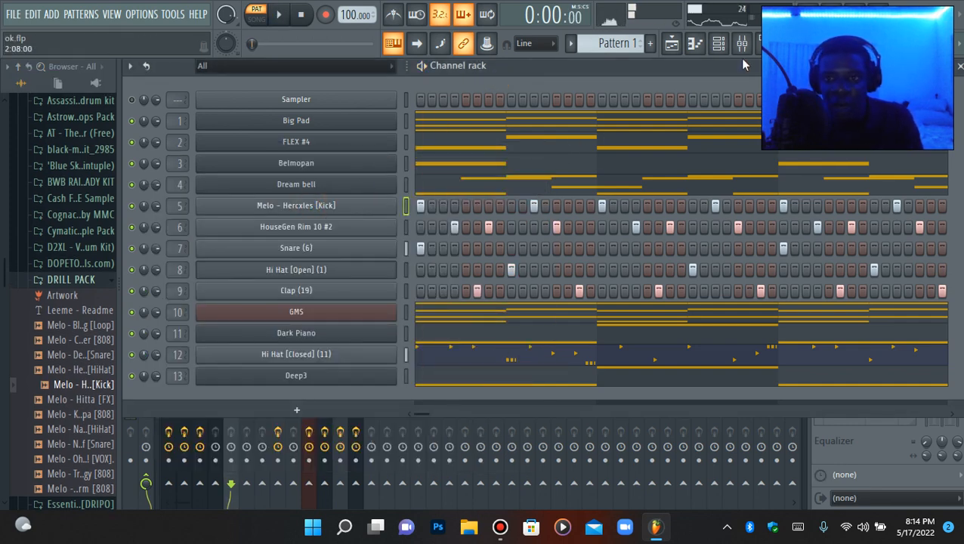
pyautogui.click(741, 45)
pyautogui.rightClick(226, 195)
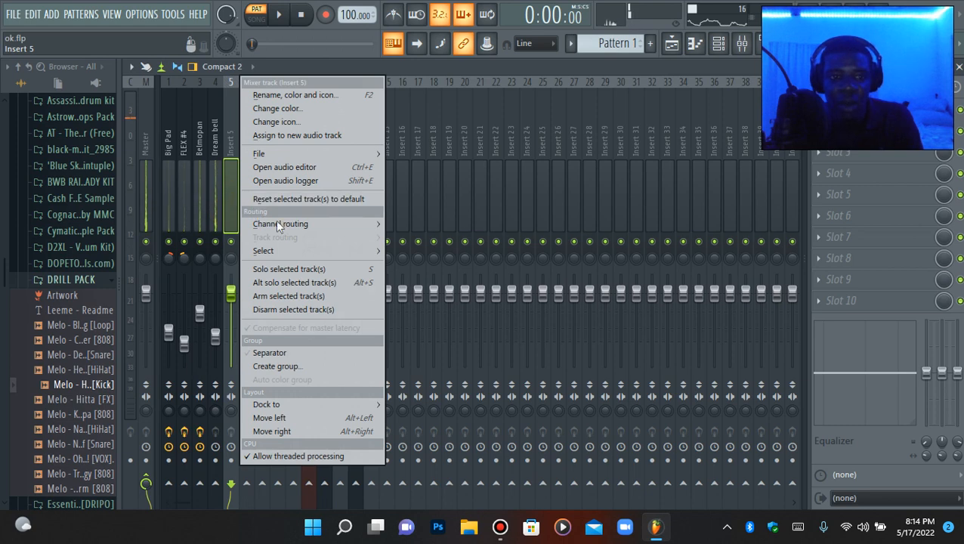
pyautogui.moveTo(278, 224)
pyautogui.click(403, 222)
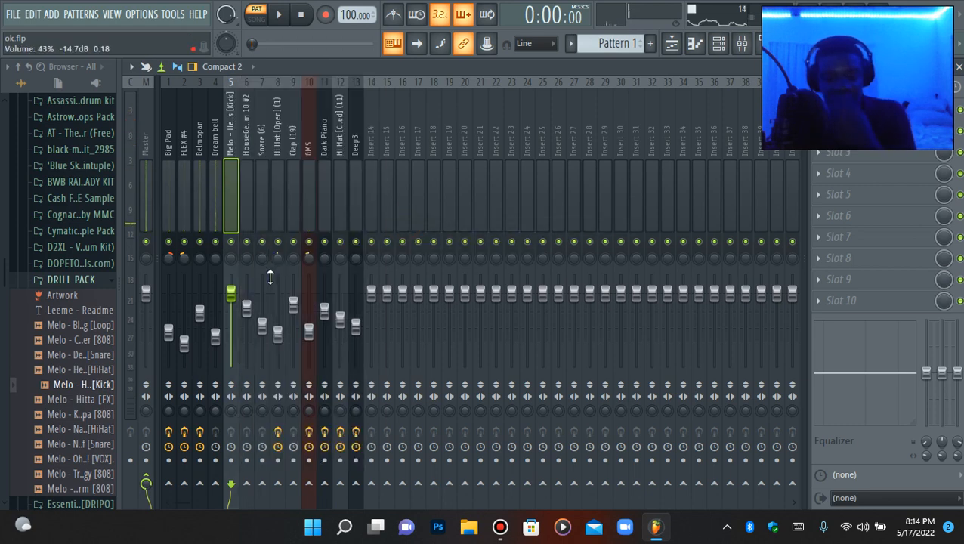
# Play the pattern and set the Melo - Hercxles [Kick] mixer track volume to about 83% (-3.9 dB).
pyautogui.moveTo(234, 301); pyautogui.dragTo(234, 303)
pyautogui.press('space')
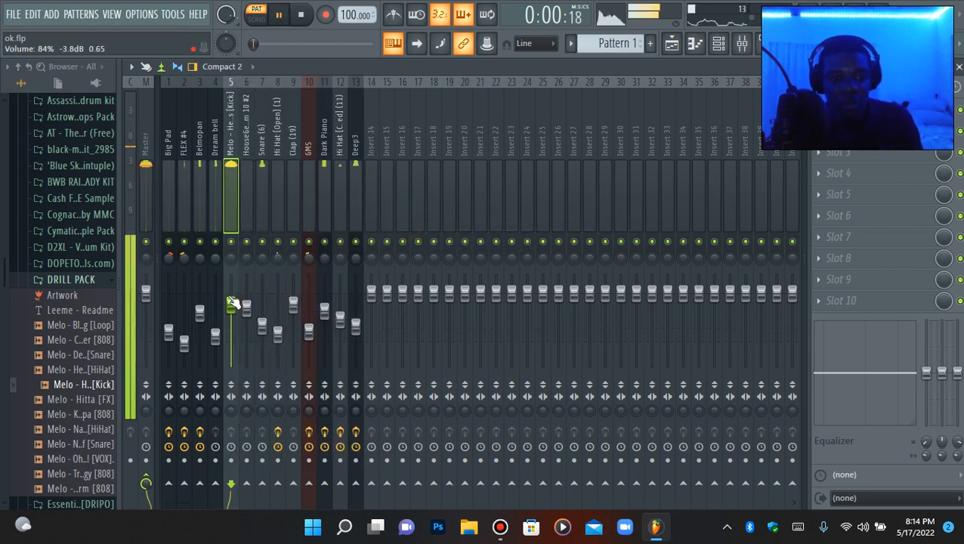
pyautogui.scroll(2, 234, 301)
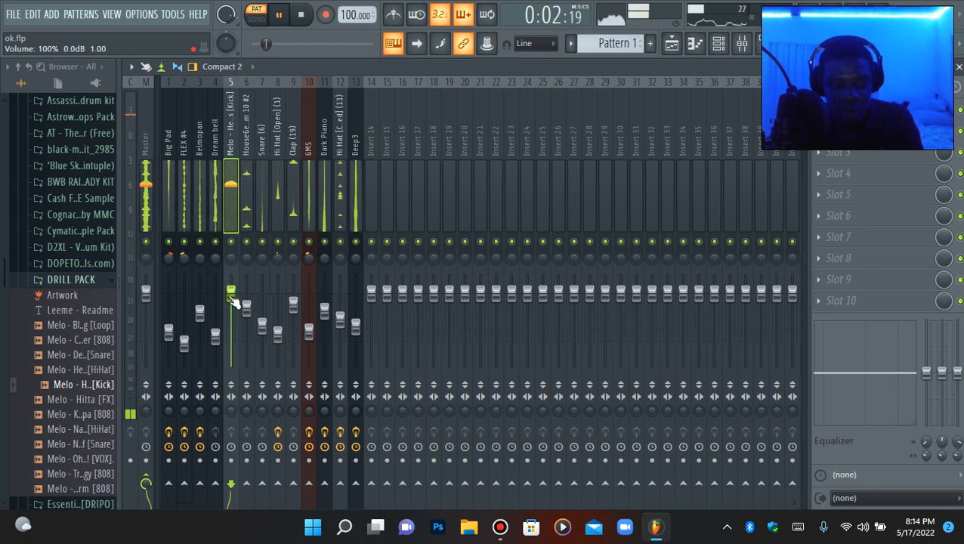
pyautogui.scroll(-4, 233, 301)
pyautogui.scroll(1, 234, 301)
pyautogui.scroll(1, 233, 302)
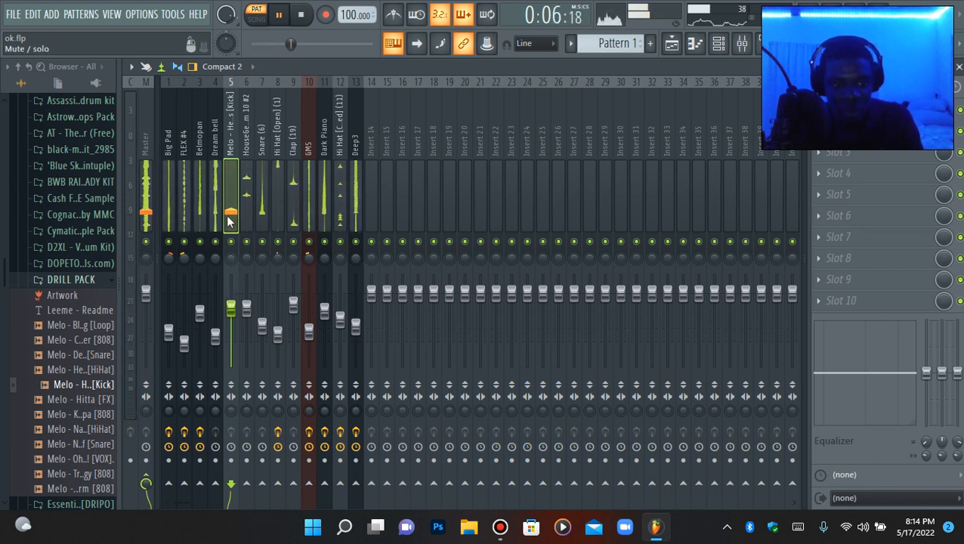
pyautogui.moveTo(234, 308); pyautogui.dragTo(234, 305)
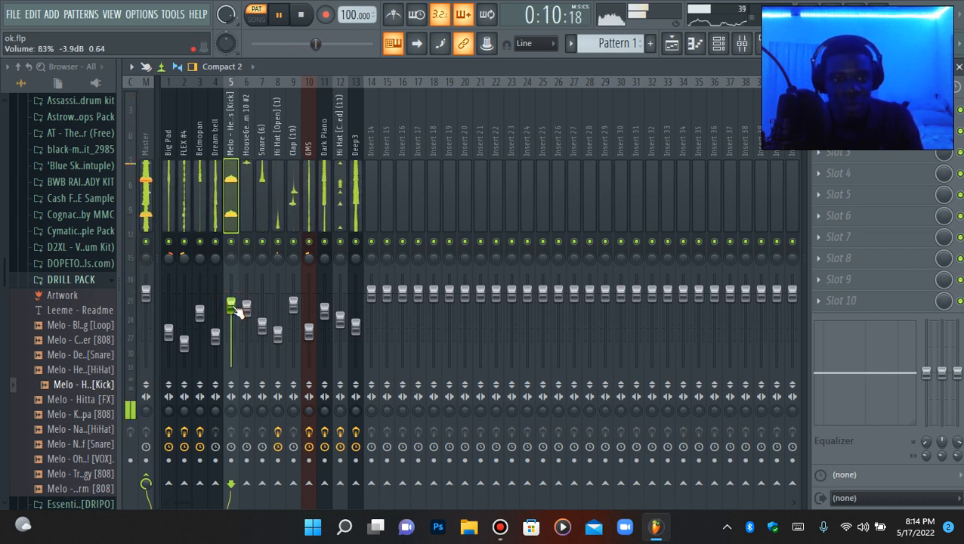
# Collapse the DRILL PACK folder, cut all steps from the Melo - Hercxles [Kick] channel and stop playback.
pyautogui.click(74, 280)
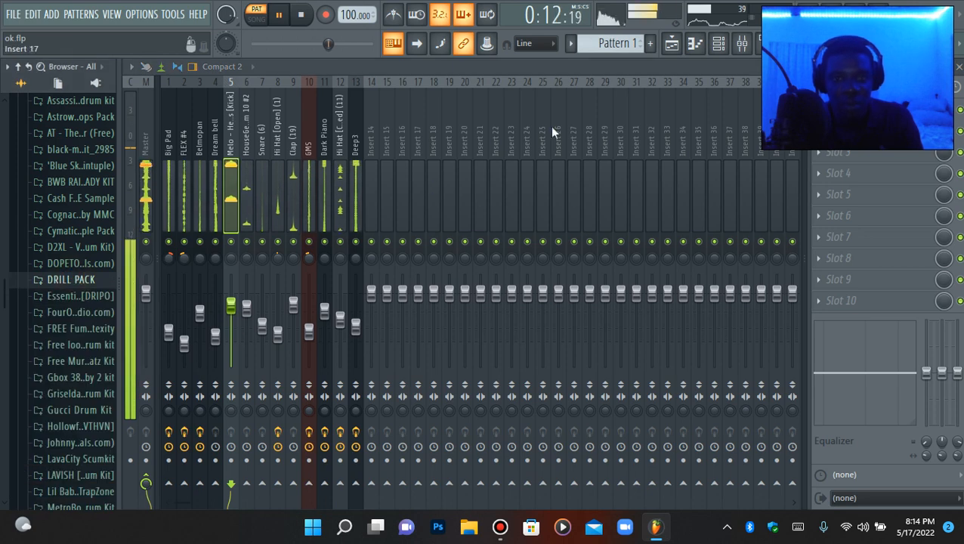
pyautogui.click(719, 46)
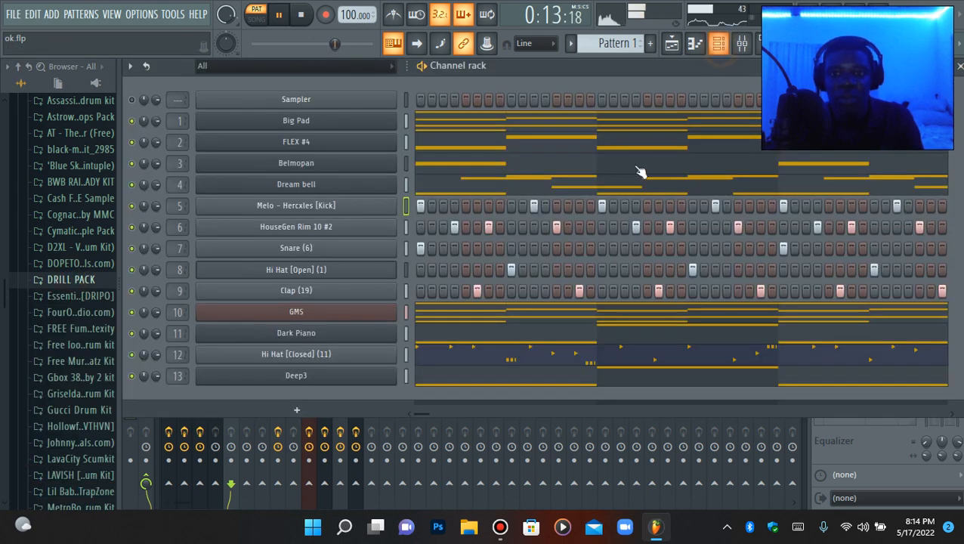
pyautogui.rightClick(376, 210)
pyautogui.click(559, 203)
pyautogui.press('space')
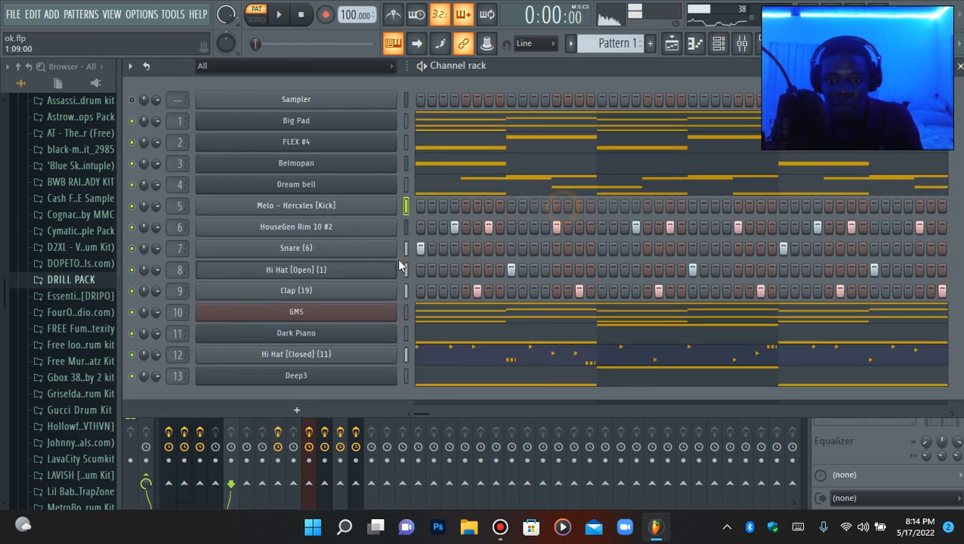
# Place kick hits on steps 1, 4 and 11 of bar 1 and steps 1 and 11 of bar 2, clearing the rim on step 4 of bar 1.
pyautogui.click(420, 207)
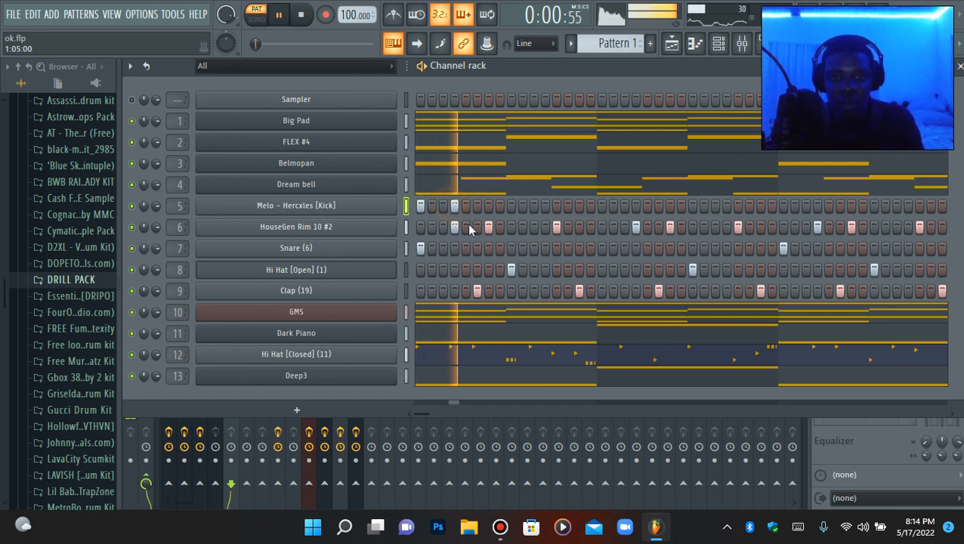
pyautogui.click(454, 208)
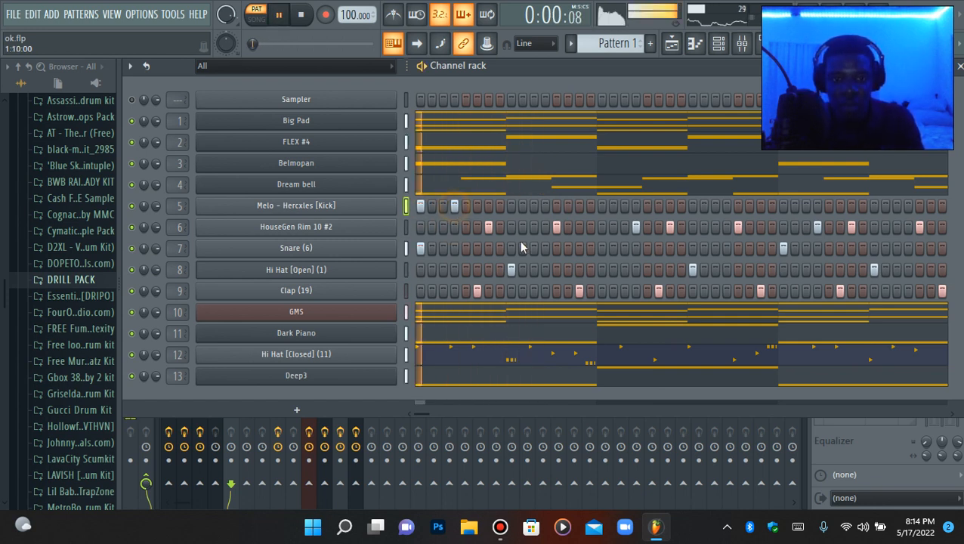
pyautogui.click(532, 206)
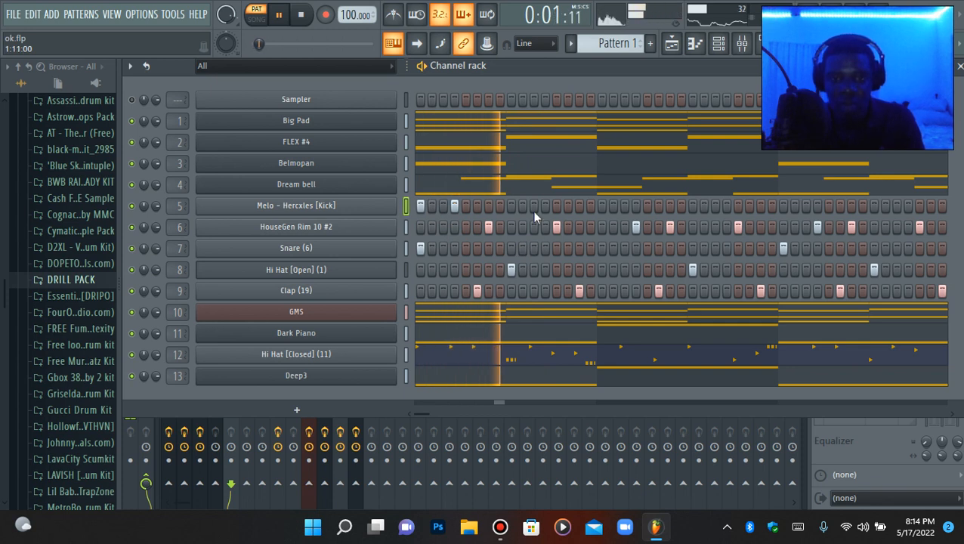
pyautogui.click(601, 206)
pyautogui.click(714, 206)
# Try extra kick hits on steps 9, 12 and 15 of bar 2, keeping only the existing hit on step 11.
pyautogui.click(726, 206)
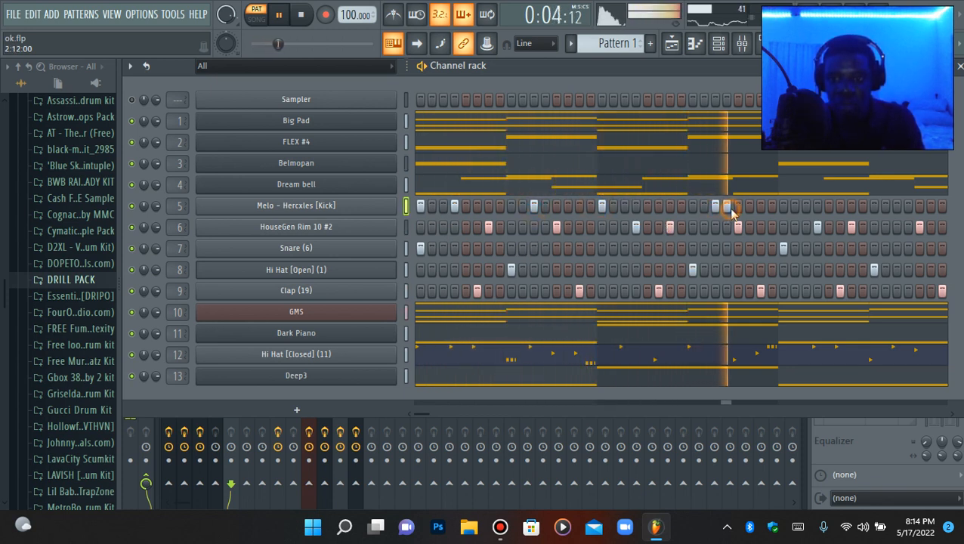
pyautogui.click(726, 206)
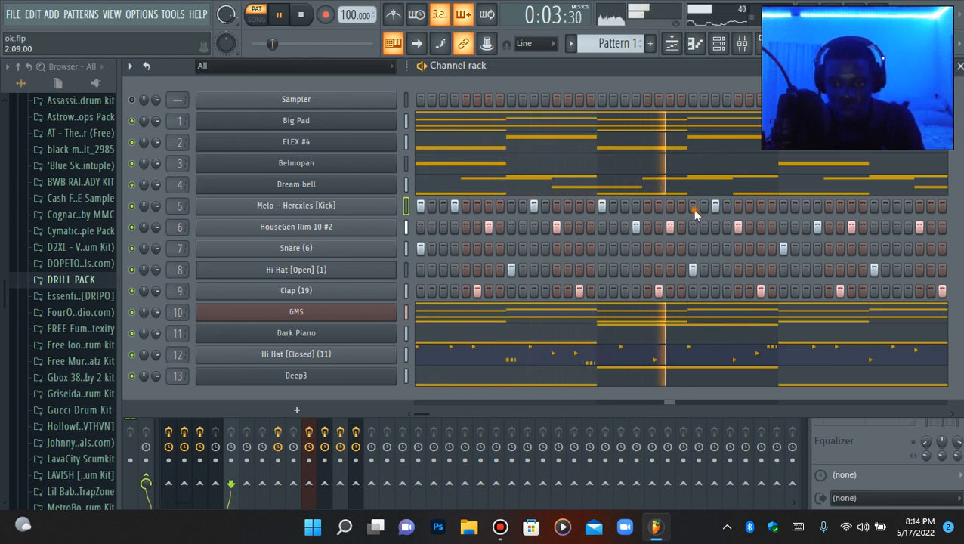
pyautogui.click(692, 206)
pyautogui.click(760, 206)
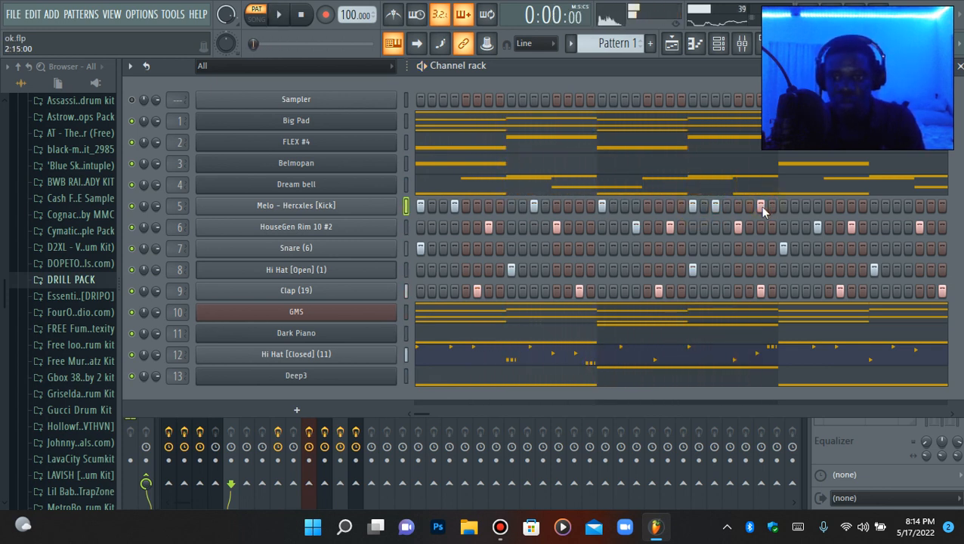
pyautogui.rightClick(693, 207)
pyautogui.rightClick(713, 208)
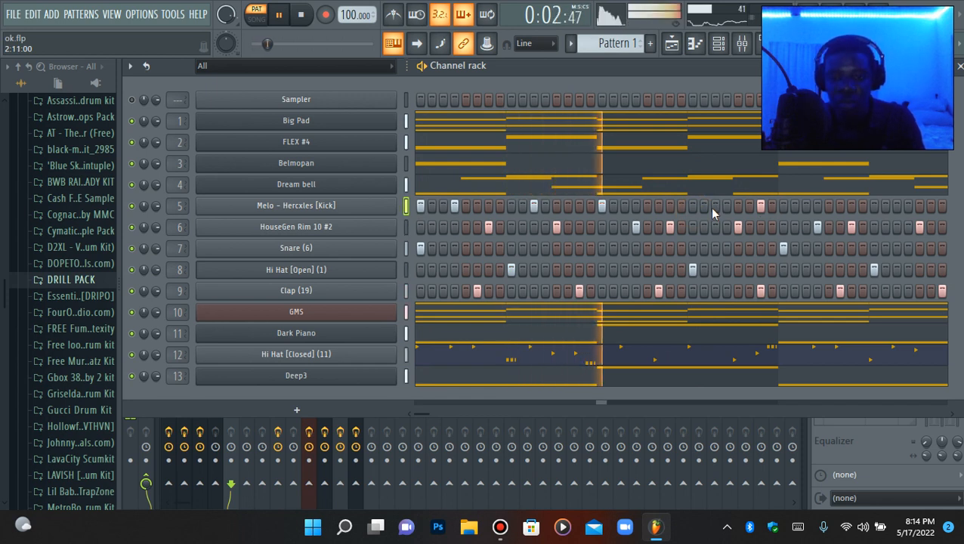
pyautogui.click(714, 206)
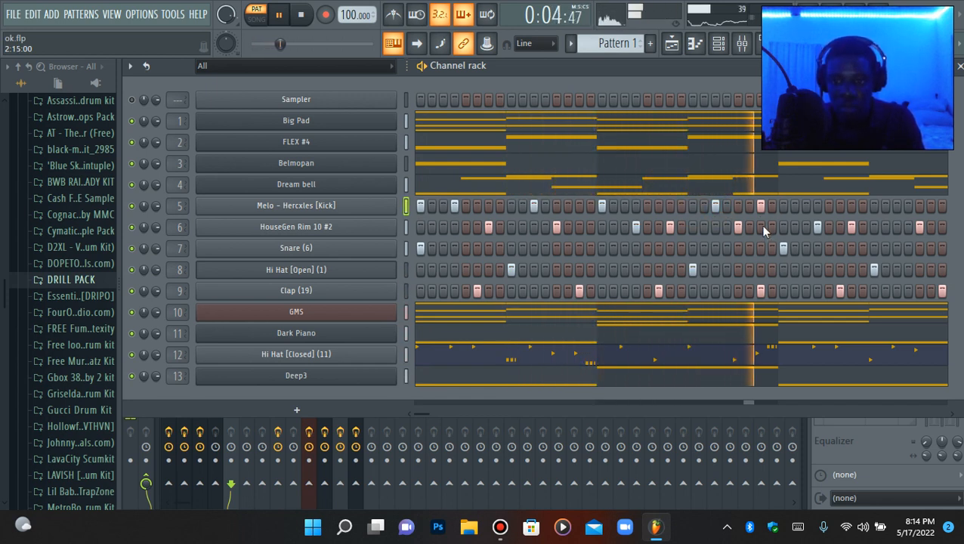
pyautogui.rightClick(760, 207)
# Add kick hits on steps 13 and 14 of bar 2 and on step 1 of bar 3.
pyautogui.click(738, 206)
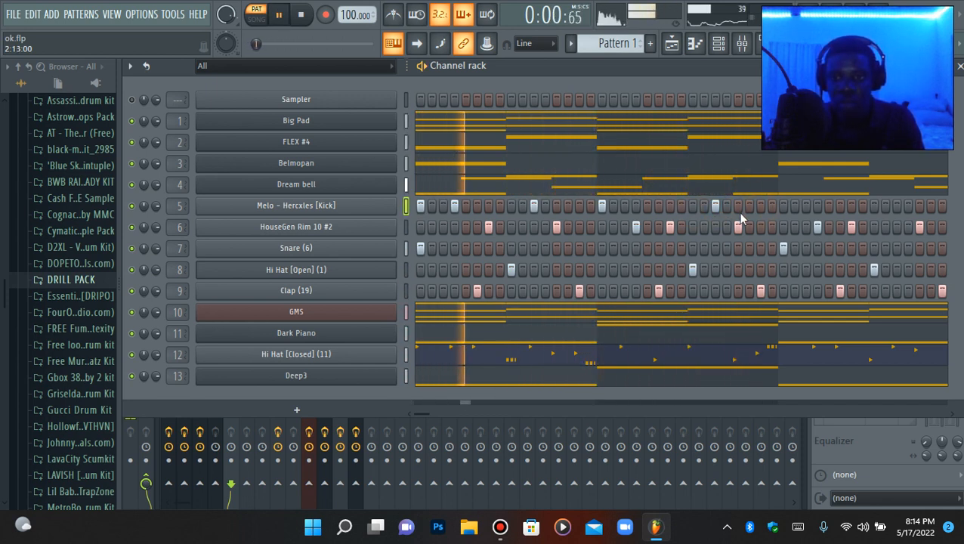
pyautogui.click(784, 207)
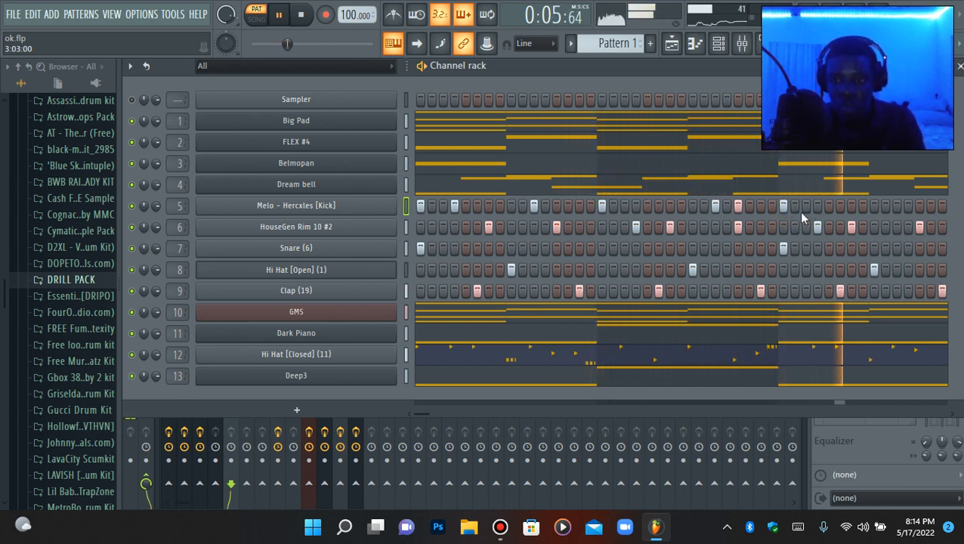
pyautogui.click(751, 210)
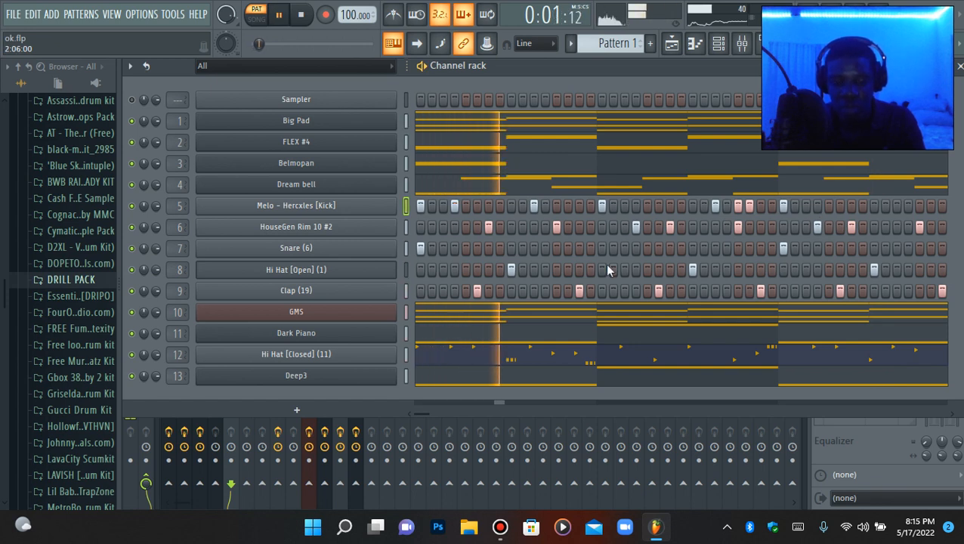
# Replace the HouseGen Rim 10 #2 hit on step 4 of bar 3 with a kick hit, and add another kick on step 11.
pyautogui.rightClick(816, 230)
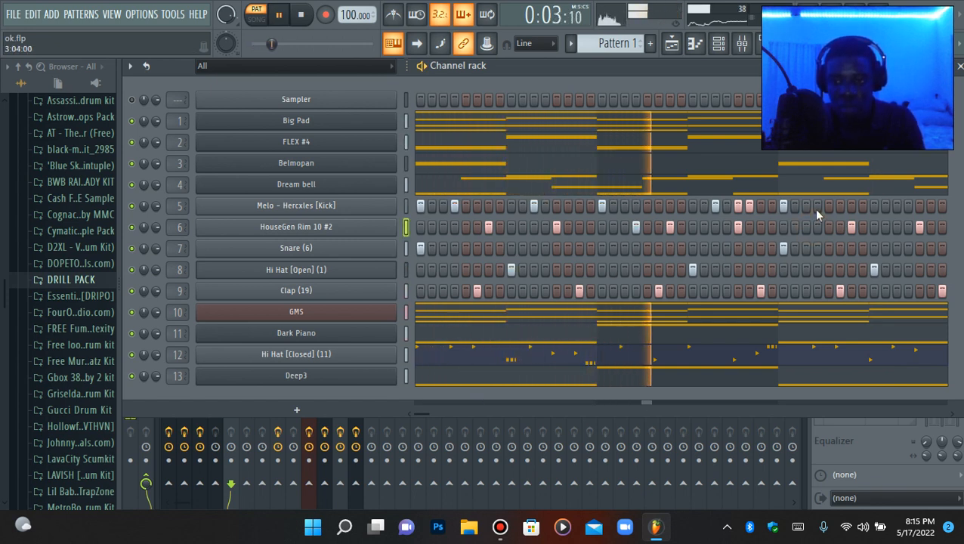
pyautogui.click(816, 209)
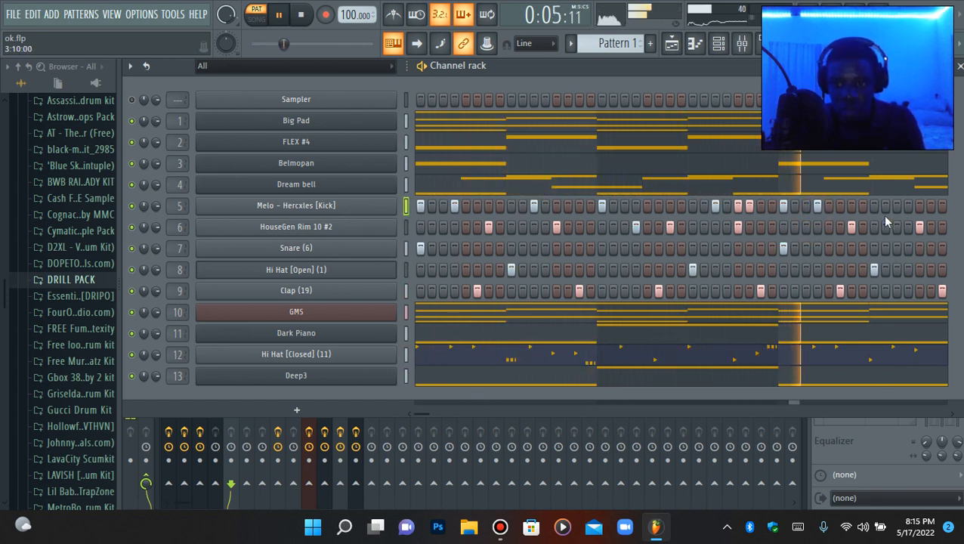
pyautogui.click(896, 208)
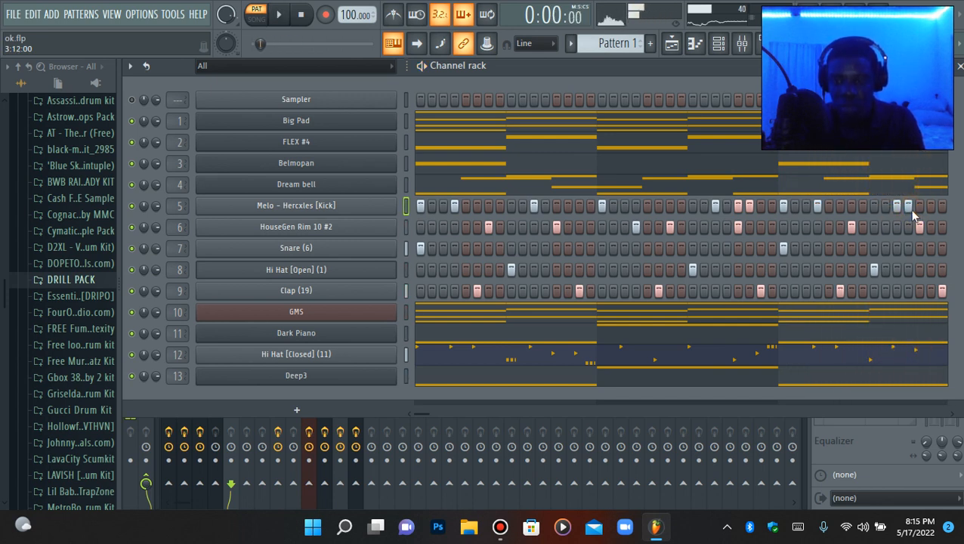
# Add a kick hit on step 1 of bar 4, trying and removing another on step 5.
pyautogui.click(422, 415)
pyautogui.moveTo(422, 415); pyautogui.dragTo(429, 412)
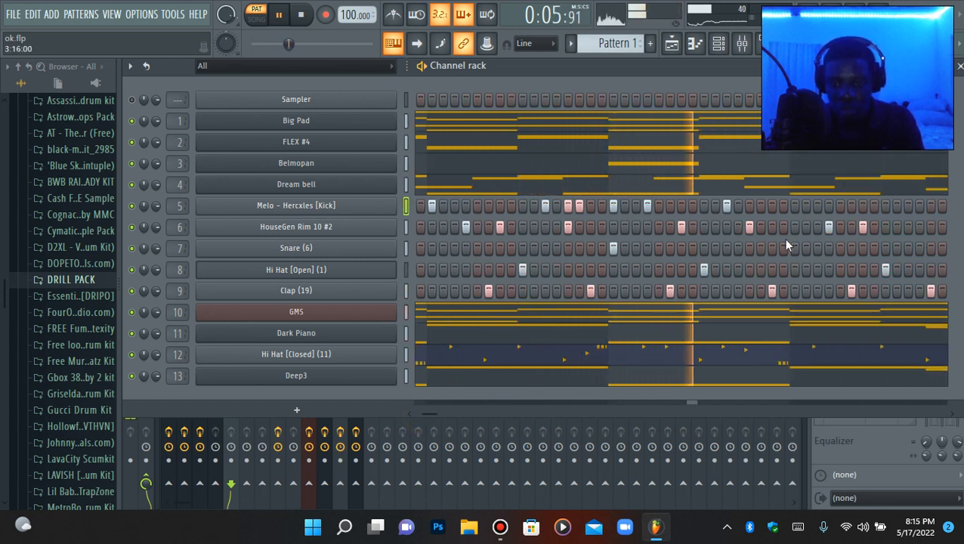
pyautogui.click(794, 205)
pyautogui.click(840, 207)
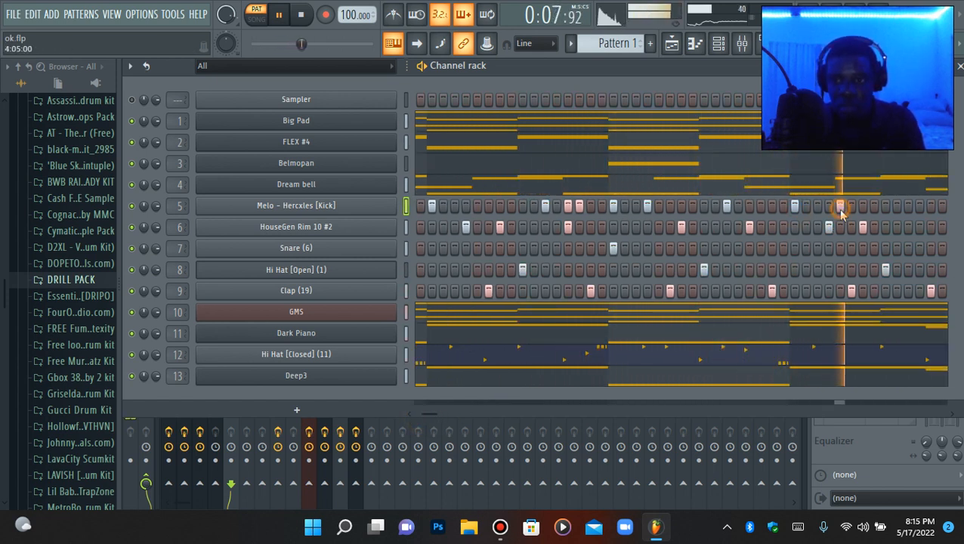
pyautogui.rightClick(840, 207)
# Open Snare (6) in the piano roll, play the pattern and delete the notes at the start of bars 3 and 7.
pyautogui.rightClick(316, 254)
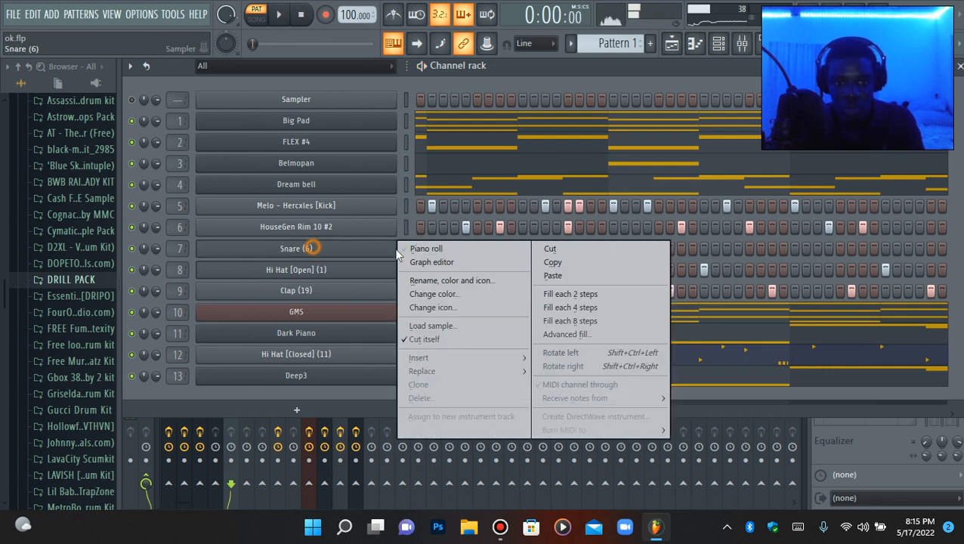
pyautogui.click(432, 247)
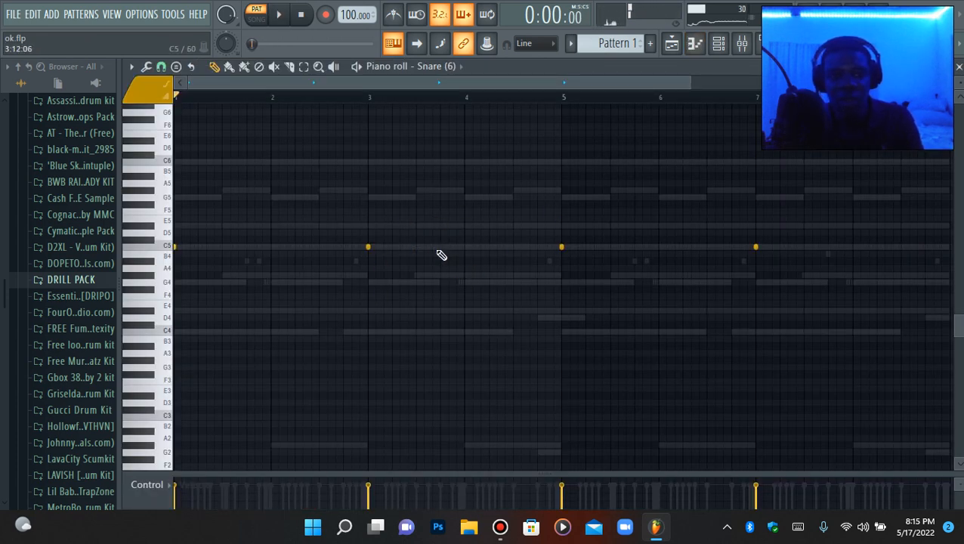
pyautogui.press('space')
pyautogui.rightClick(370, 249)
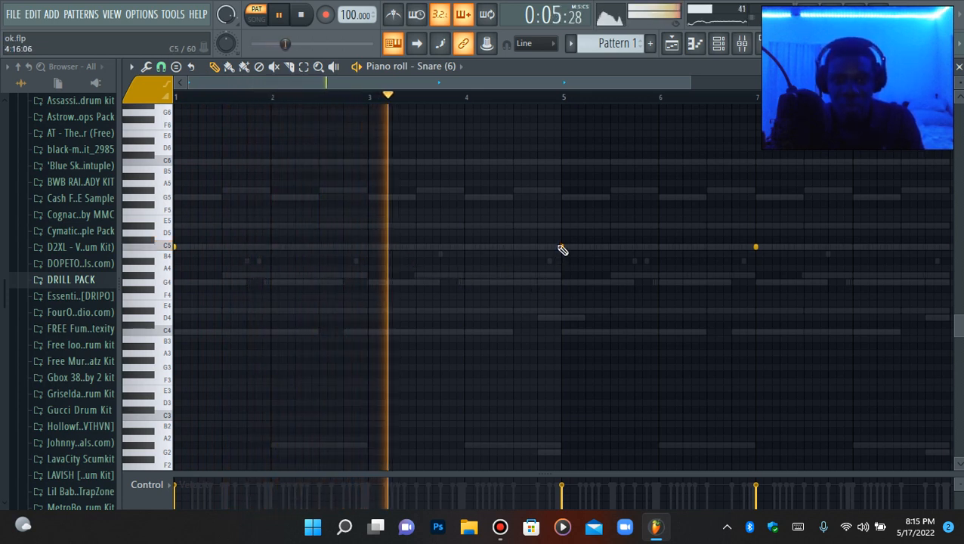
pyautogui.rightClick(752, 249)
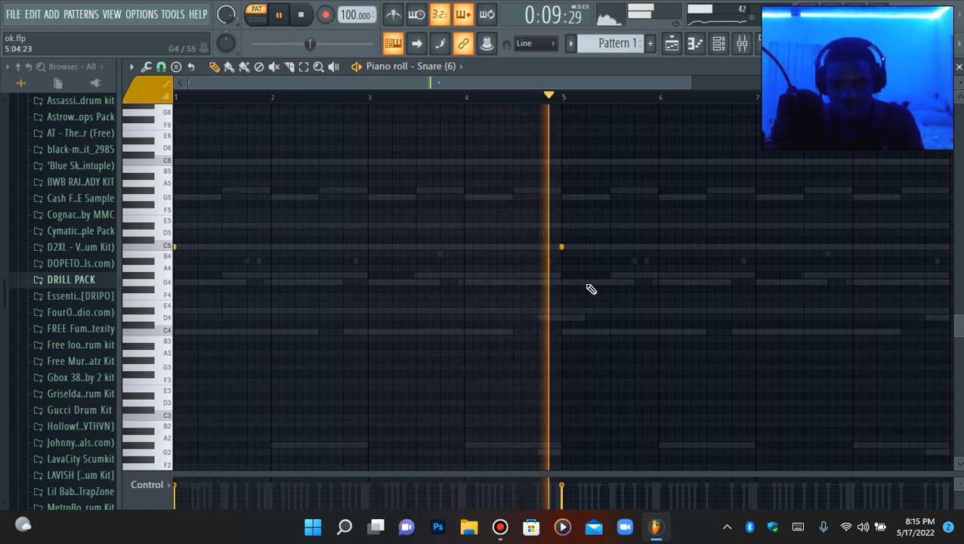
# Open Hi Hat [Open] (1) in the piano roll, play the pattern and delete the note in the middle of bar 2.
pyautogui.click(719, 44)
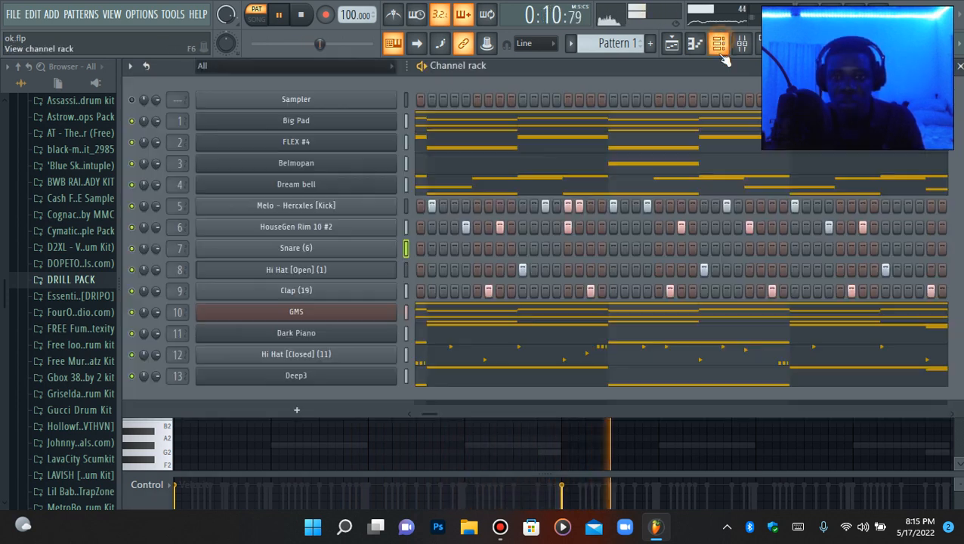
pyautogui.rightClick(393, 270)
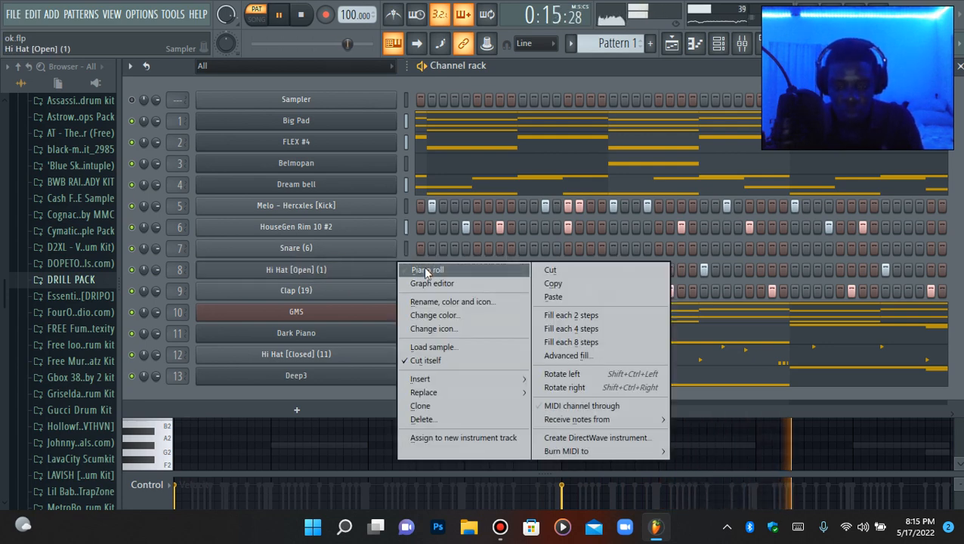
pyautogui.click(742, 43)
pyautogui.press('space')
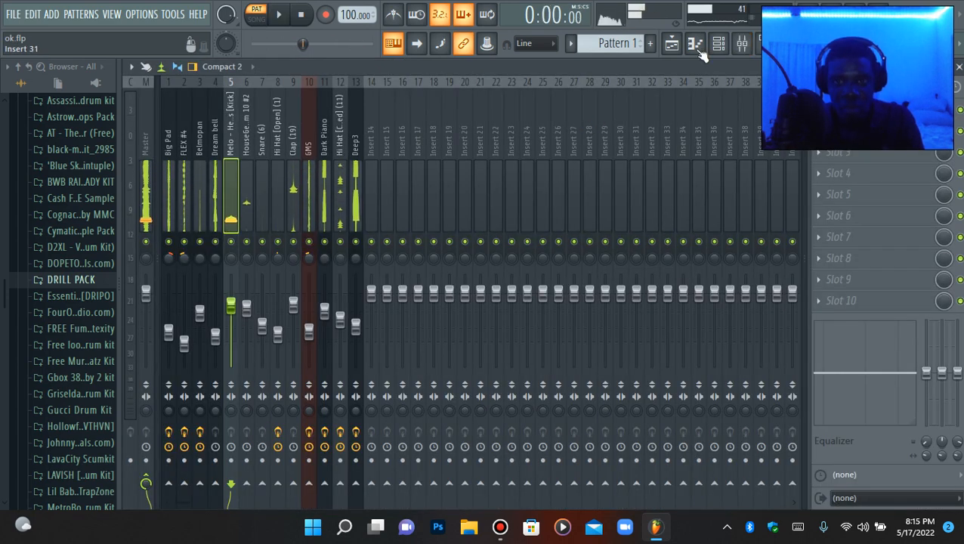
pyautogui.click(693, 44)
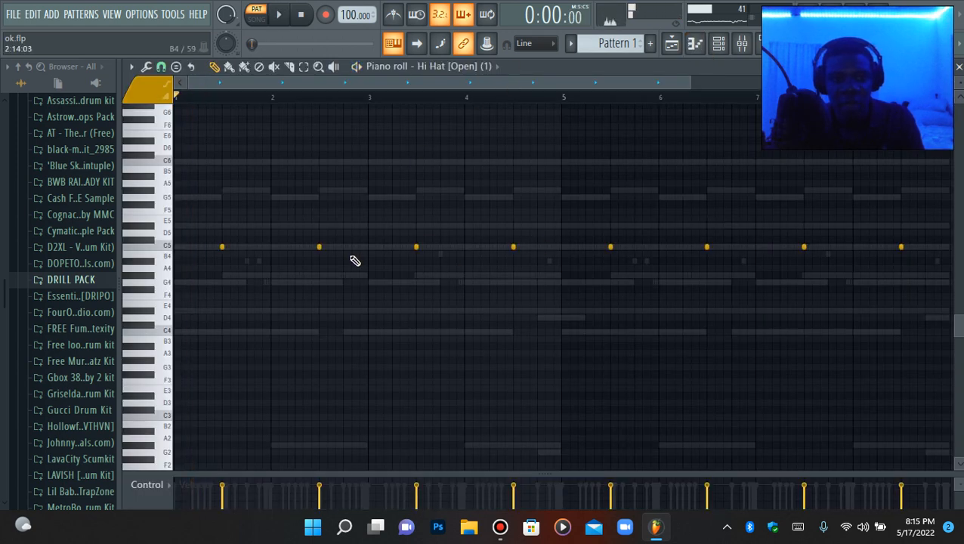
pyautogui.press('space')
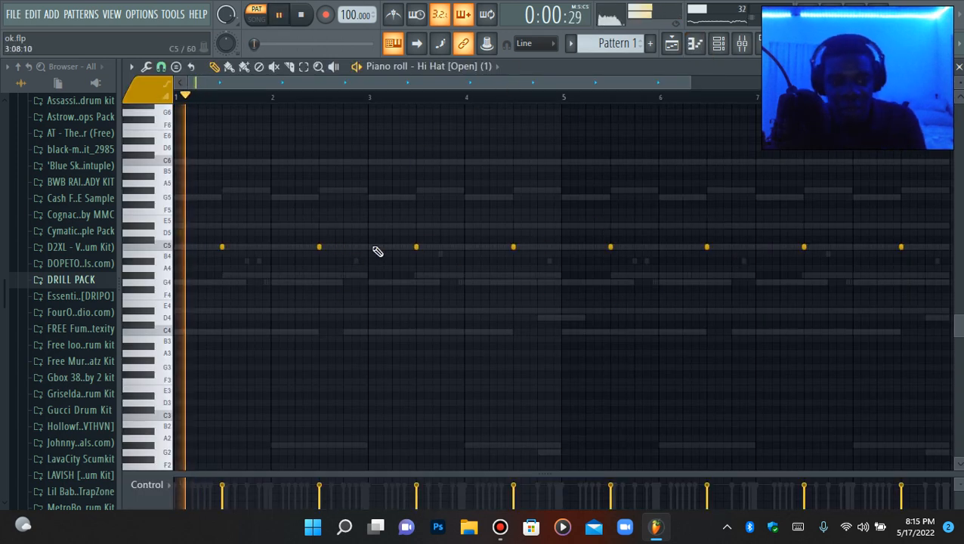
pyautogui.rightClick(319, 247)
# Try an open hi-hat note around step 13 of bar 2, remove it, and move the channel's notes back up to C5.
pyautogui.click(347, 249)
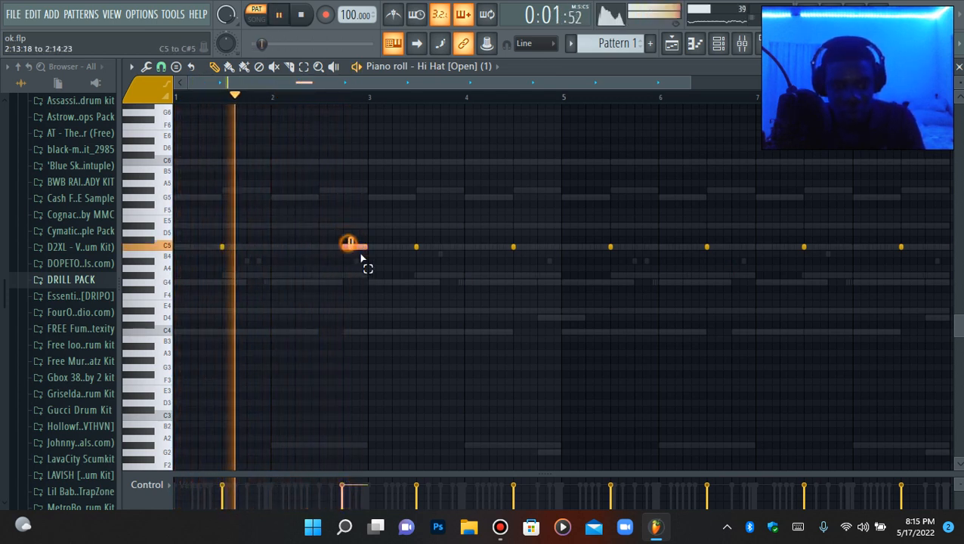
pyautogui.hotkey('alt', 'q')
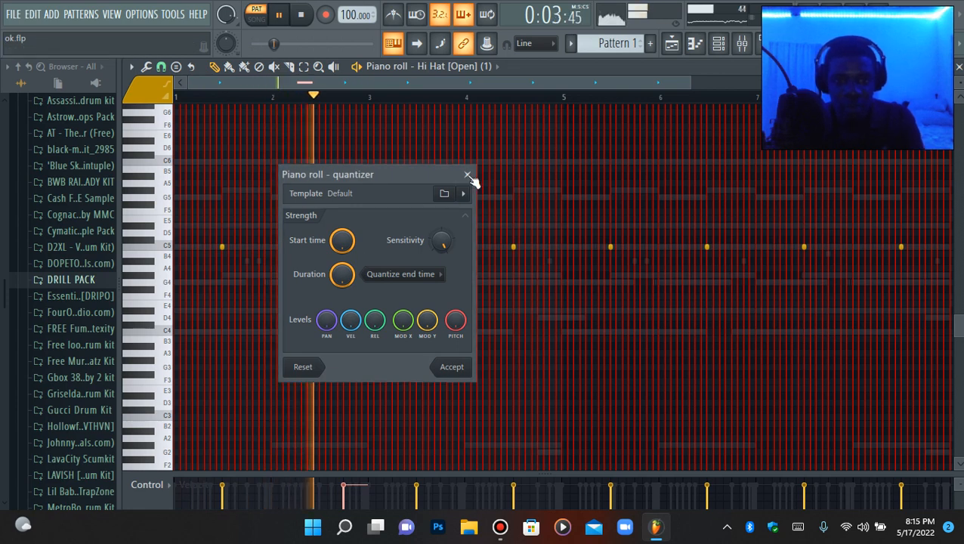
pyautogui.click(467, 175)
pyautogui.rightClick(363, 247)
pyautogui.press('space')
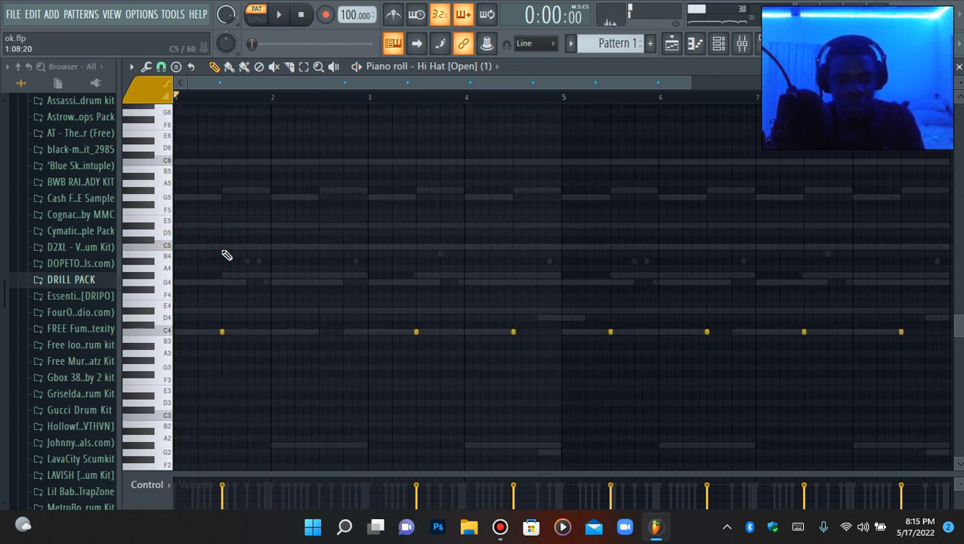
pyautogui.press('space')
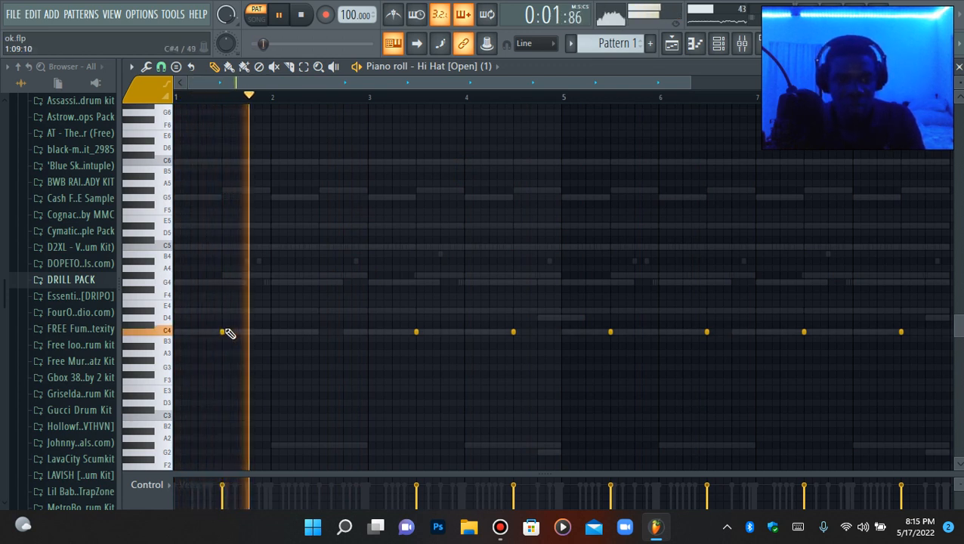
pyautogui.hotkey('ctrl', 'Up')
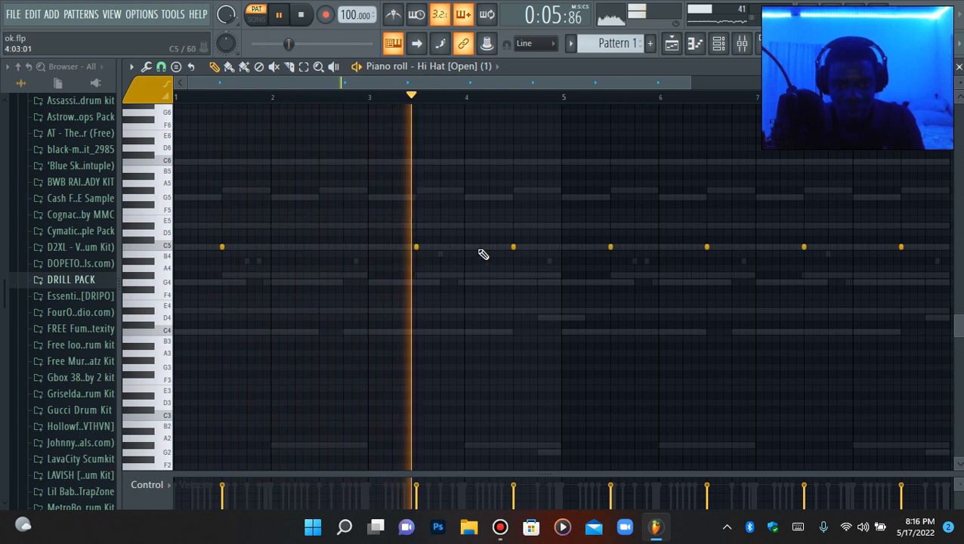
# Replace the open hi-hat note in the middle of bar 4 with one on step 13 of that bar.
pyautogui.rightClick(513, 248)
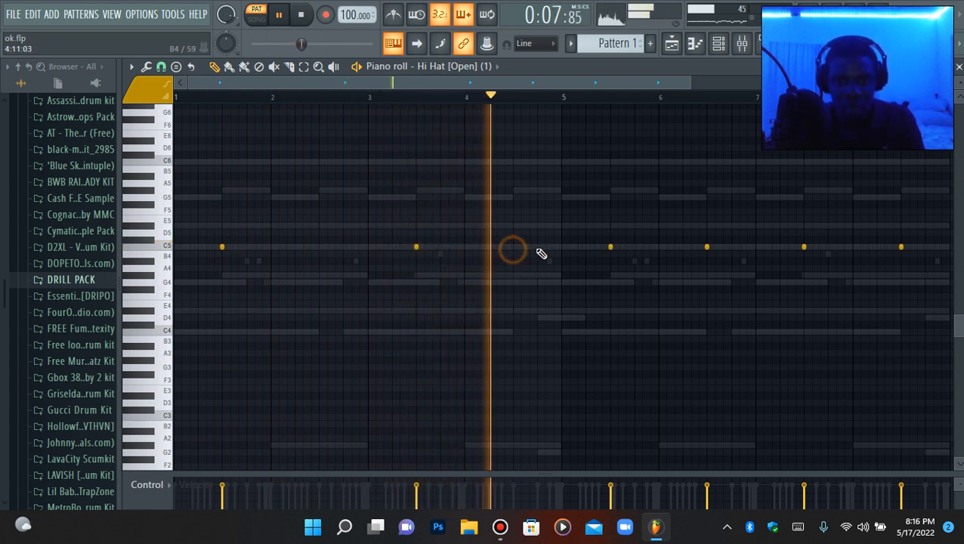
pyautogui.click(536, 246)
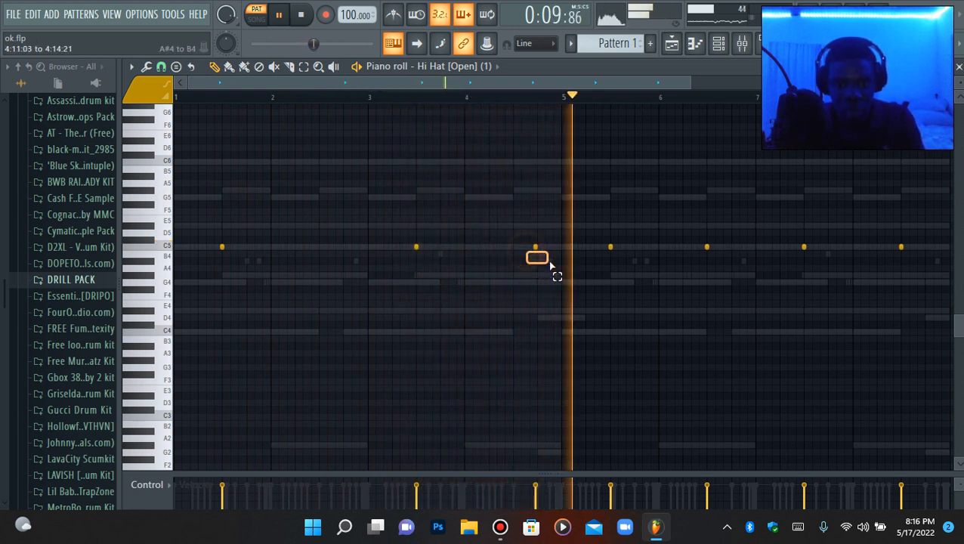
pyautogui.press('space')
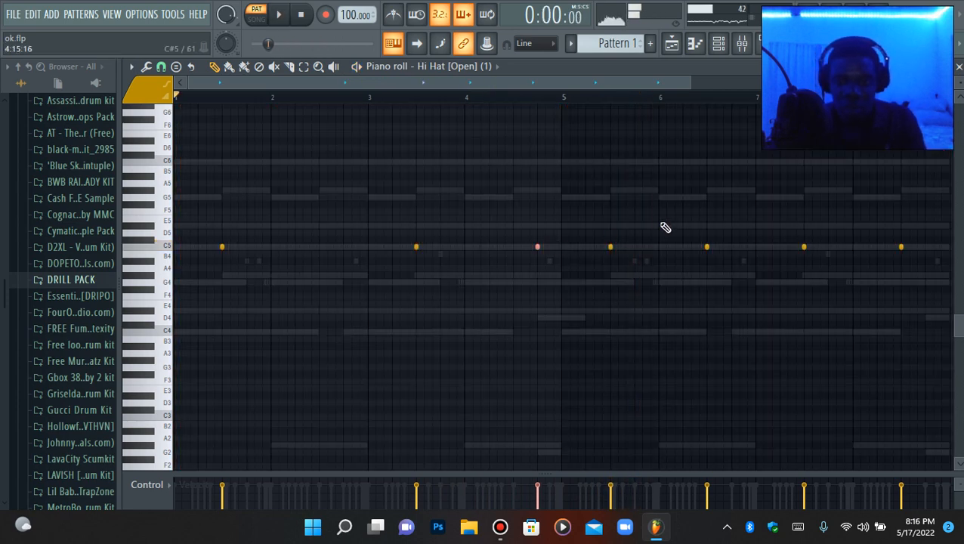
# Delete the open hi-hat notes in bars 5 to 8 and duplicate bars 1 to 4 in their place.
pyautogui.scroll(3, 891, 262)
pyautogui.scroll(-3, 953, 208)
pyautogui.moveTo(929, 206); pyautogui.dragTo(602, 332)
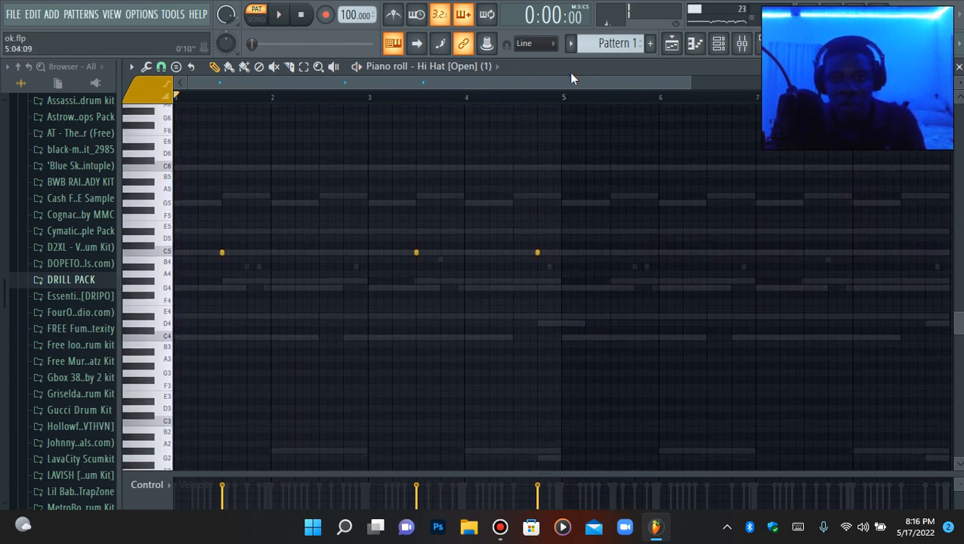
pyautogui.moveTo(566, 98); pyautogui.dragTo(90, 145)
pyautogui.hotkey('ctrl', 'b')
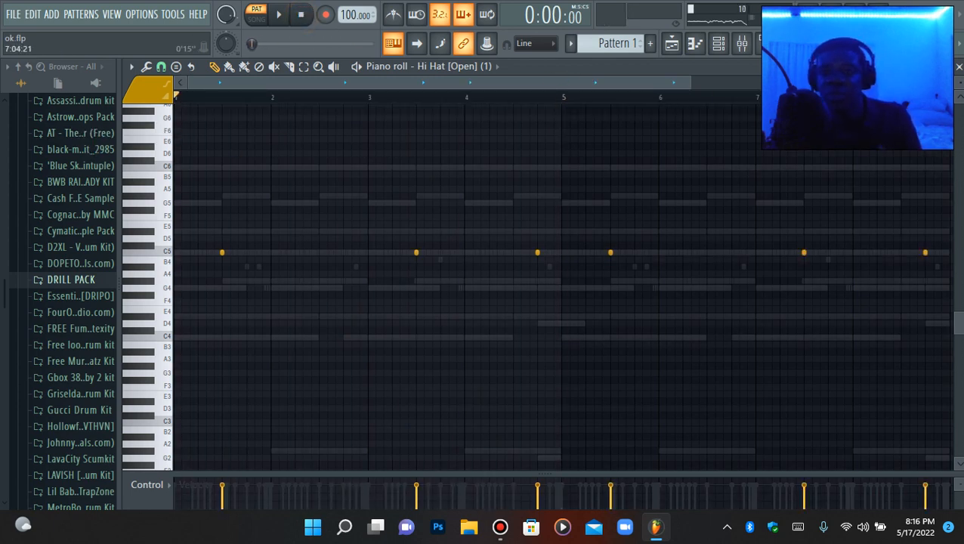
# Add Melo - Hercxles [Kick] hits on steps 13 and 15 of bar 4 in the channel rack.
pyautogui.click(753, 50)
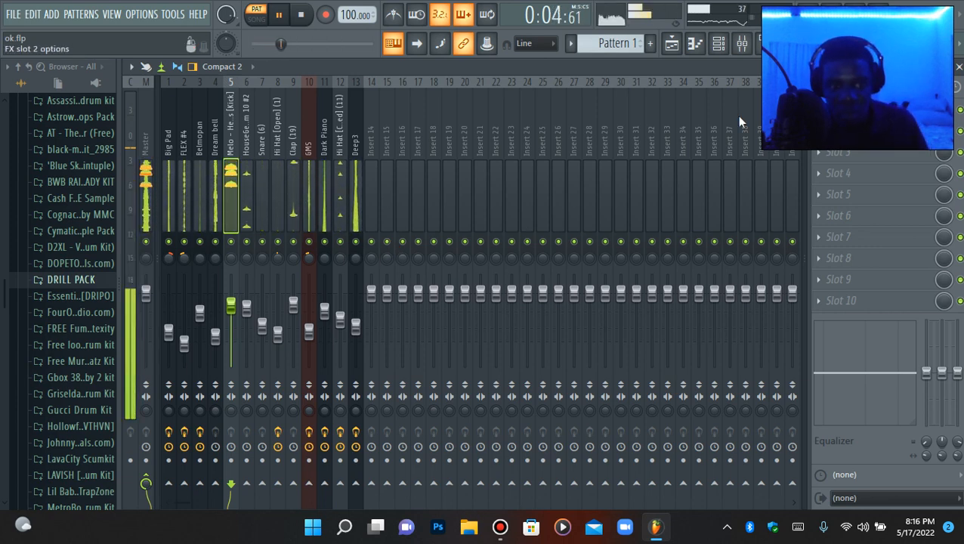
pyautogui.click(719, 43)
pyautogui.rightClick(366, 206)
pyautogui.click(415, 206)
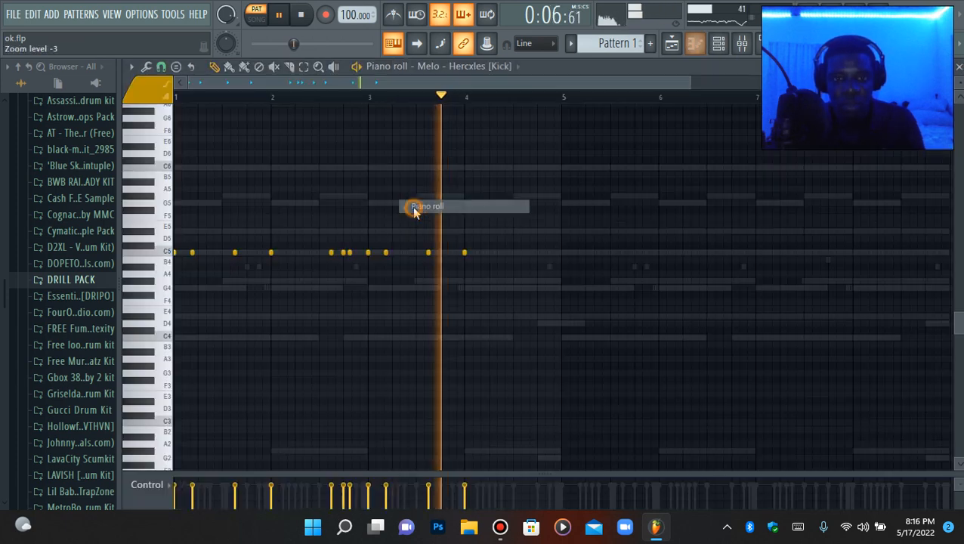
pyautogui.click(723, 47)
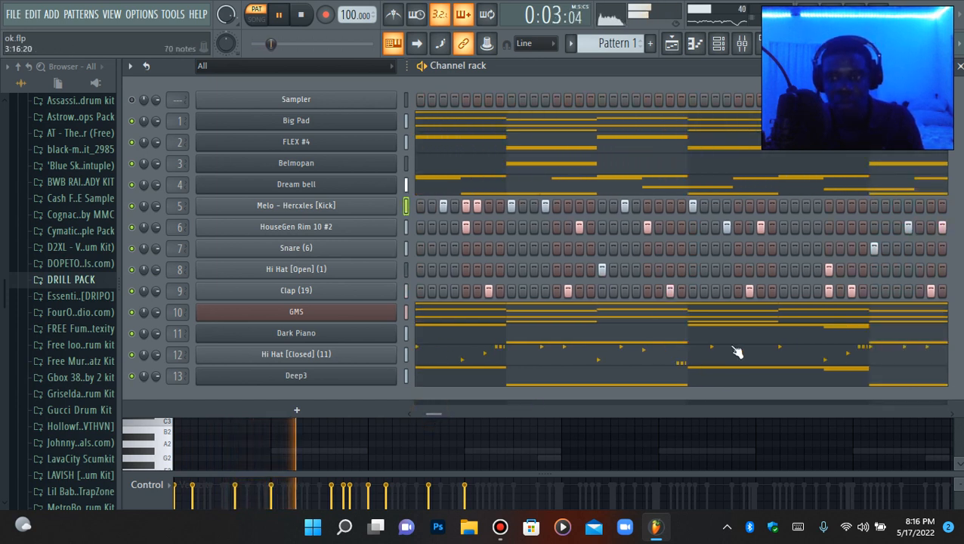
pyautogui.click(828, 206)
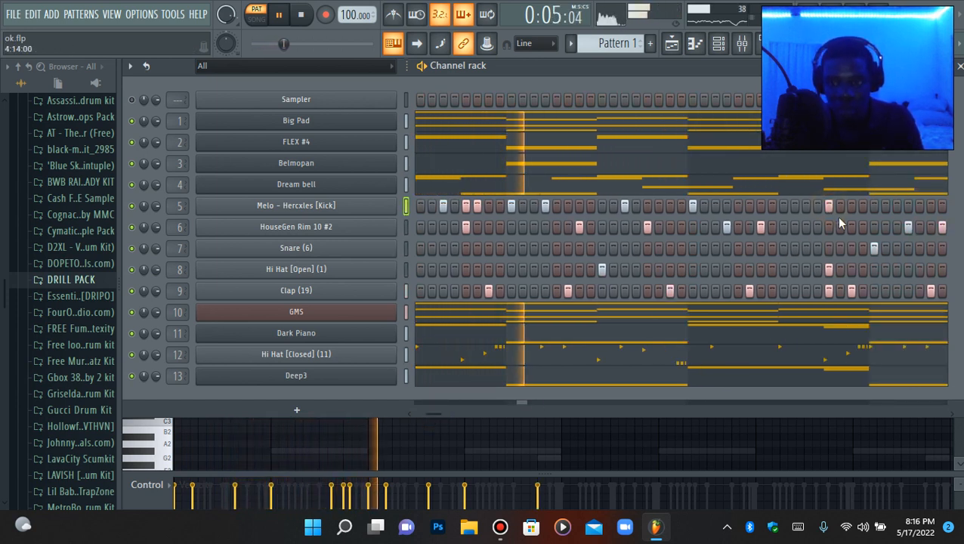
pyautogui.click(851, 206)
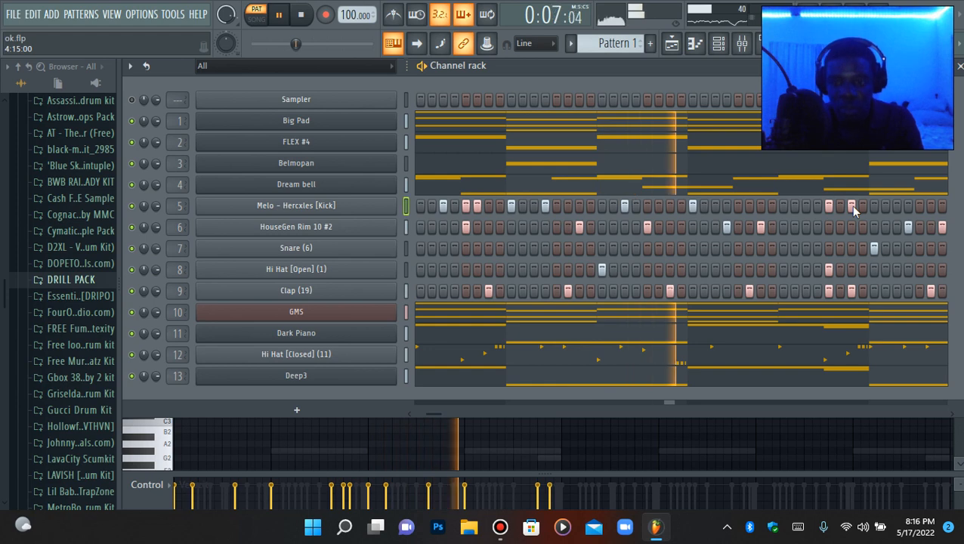
# Open the kick channel in the piano roll and play the pattern from the middle of bar 3.
pyautogui.click(828, 269)
pyautogui.rightClick(374, 206)
pyautogui.click(401, 209)
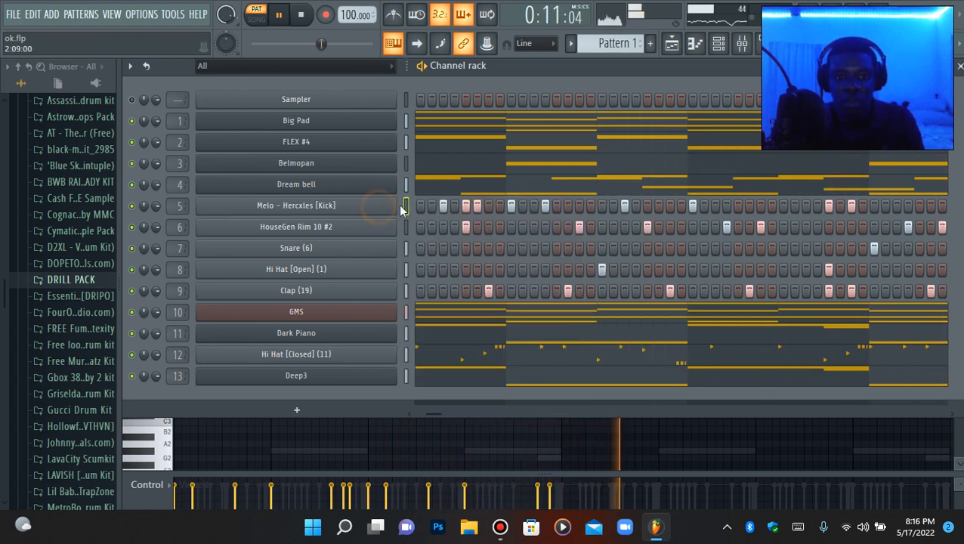
pyautogui.rightClick(379, 208)
pyautogui.click(463, 209)
pyautogui.click(695, 43)
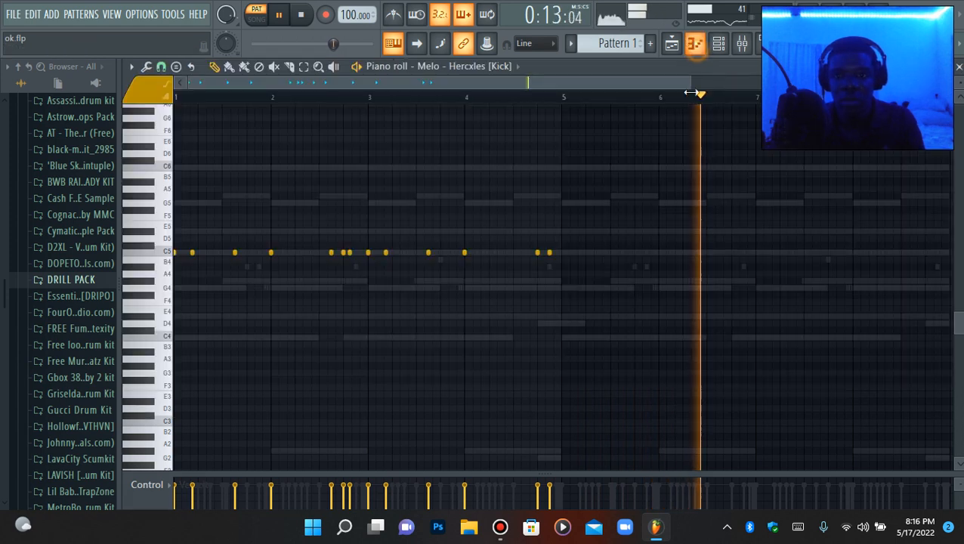
pyautogui.click(419, 97)
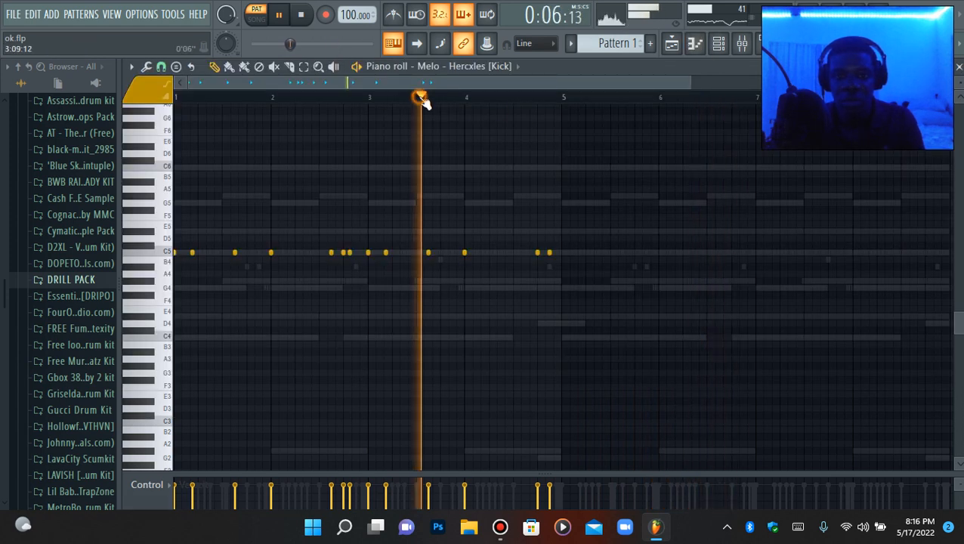
# Try kick hits on steps 14, 9 and 11 of bar 4, remove them and put the hit on step 15 back.
pyautogui.click(743, 44)
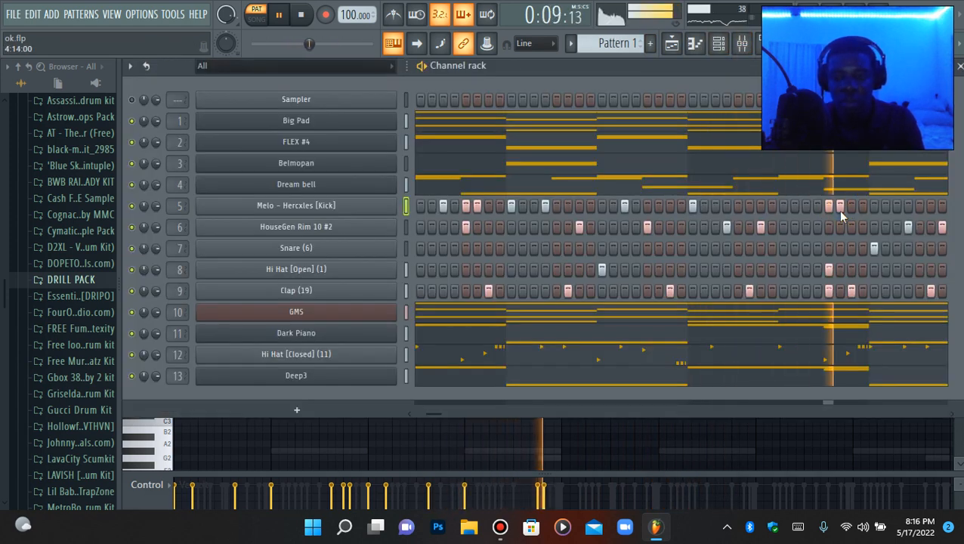
pyautogui.click(783, 209)
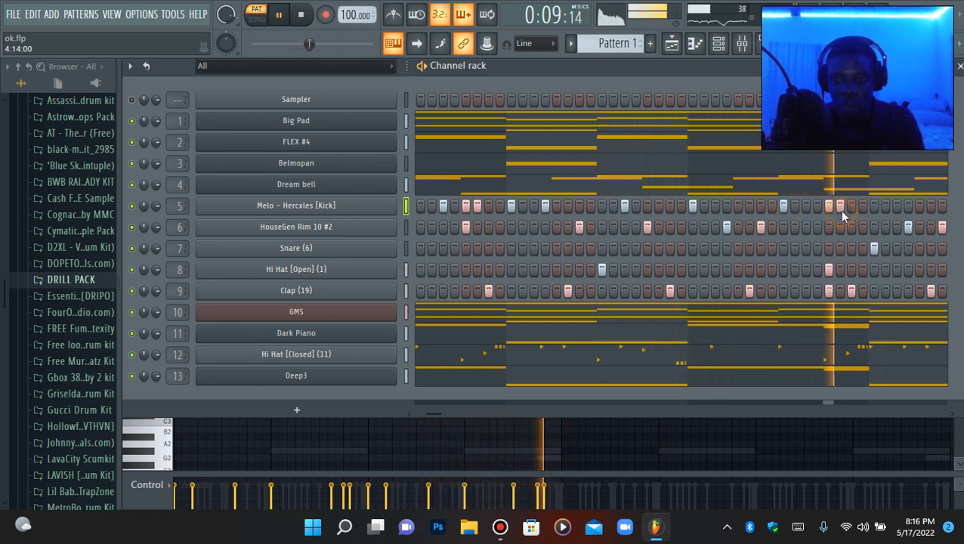
pyautogui.click(785, 208)
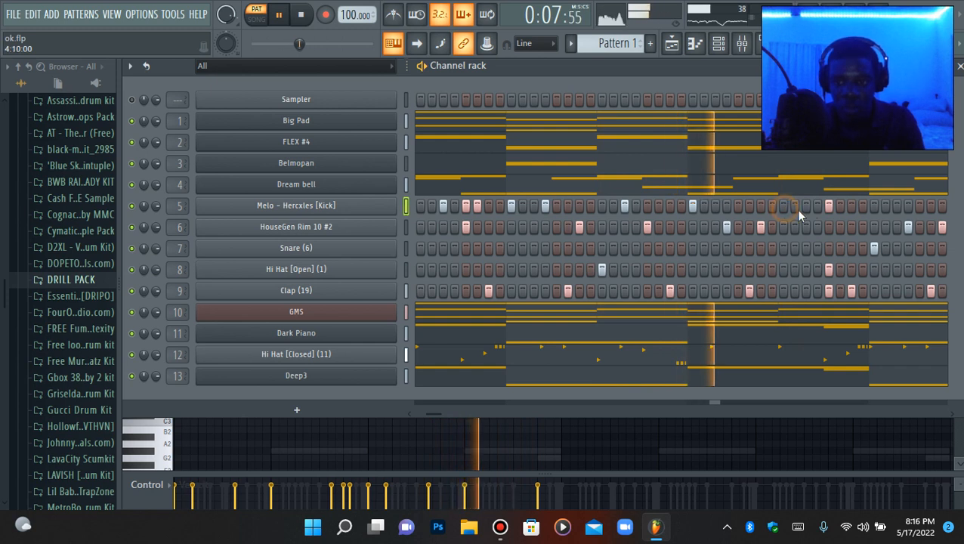
pyautogui.click(803, 205)
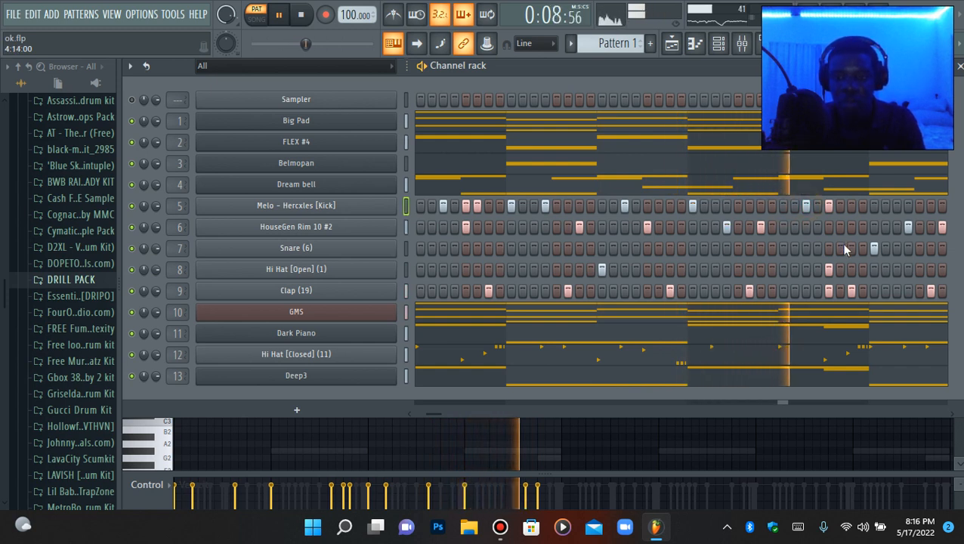
pyautogui.click(804, 206)
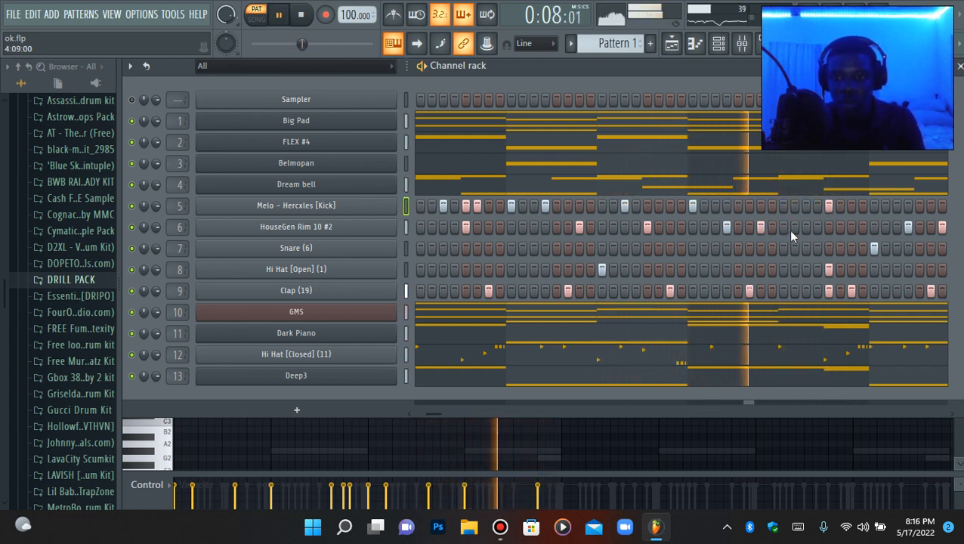
pyautogui.click(840, 206)
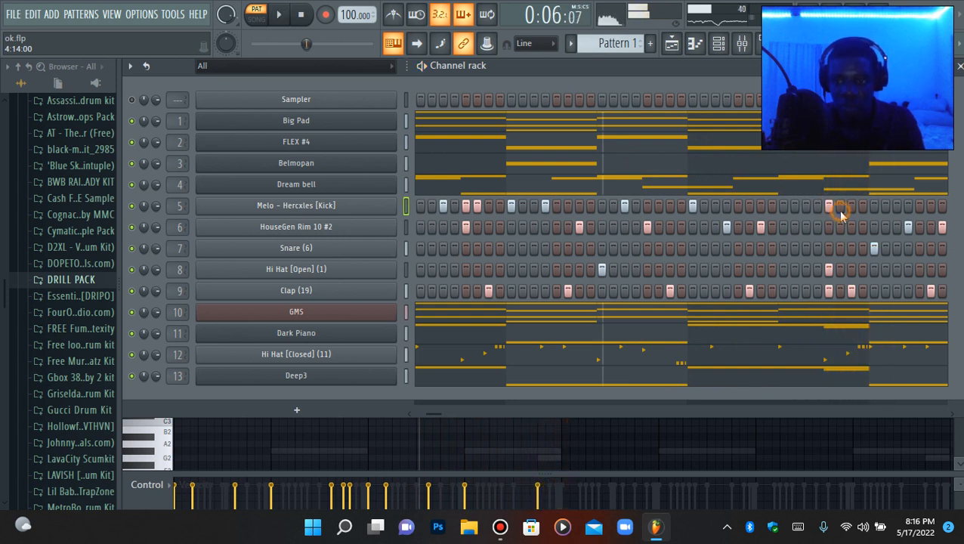
pyautogui.click(842, 211)
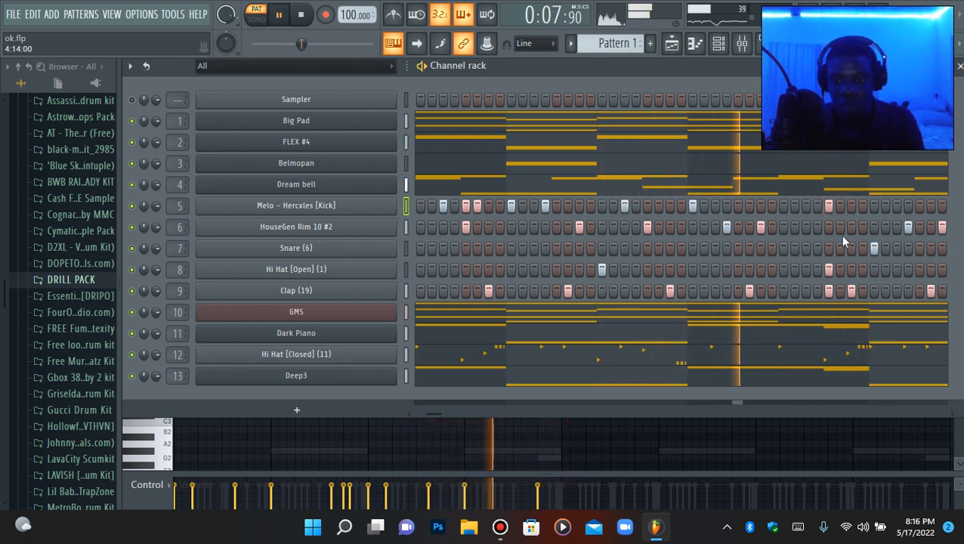
pyautogui.click(851, 206)
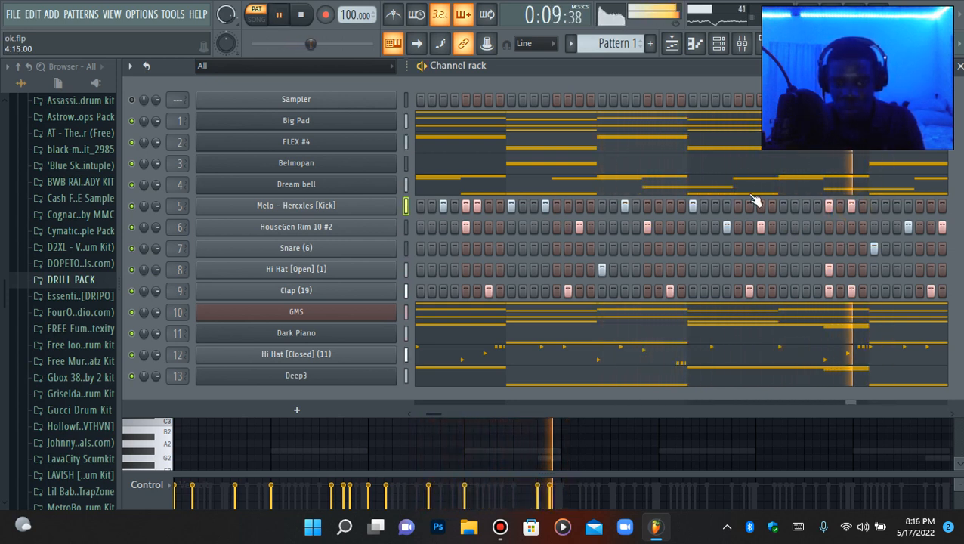
# Select the kick notes of bars 1 to 4 in the piano roll and duplicate them into bars 5 to 8.
pyautogui.rightClick(398, 202)
pyautogui.click(696, 47)
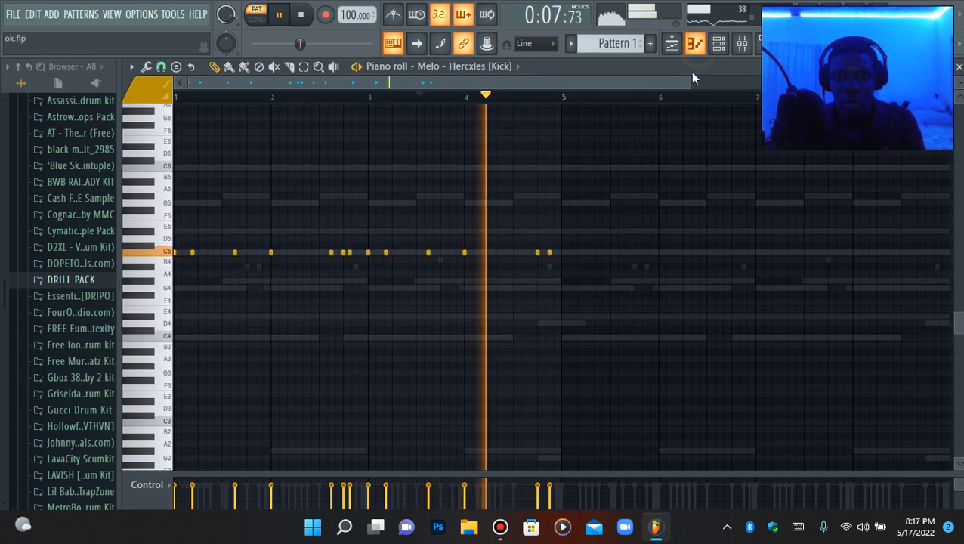
pyautogui.hotkey('ctrl', 'a')
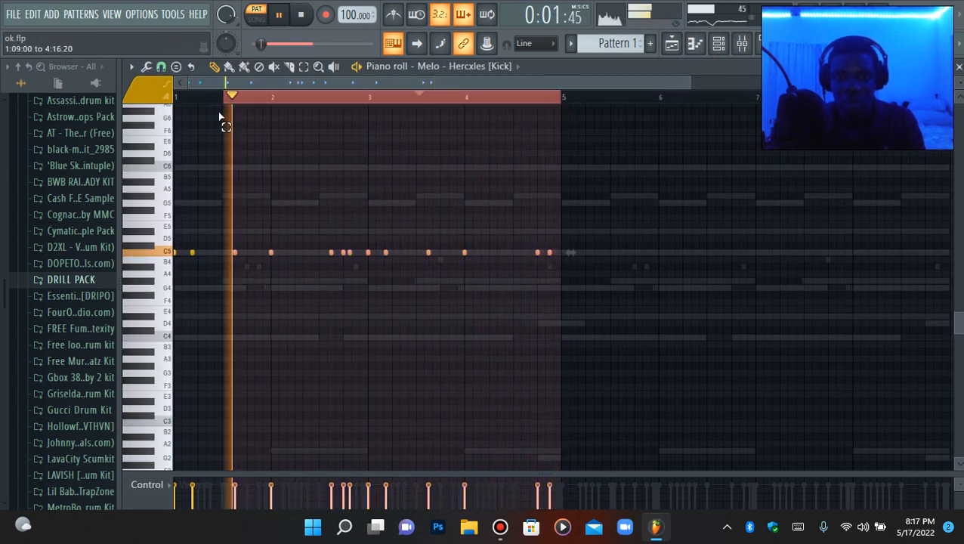
pyautogui.hotkey('ctrl', 'b')
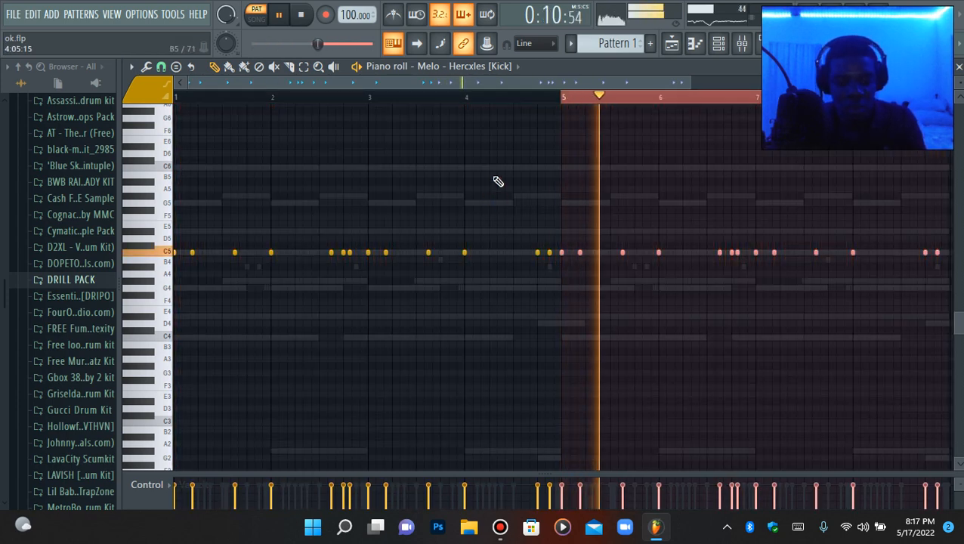
pyautogui.hotkey('alt', 'q')
pyautogui.press('Return')
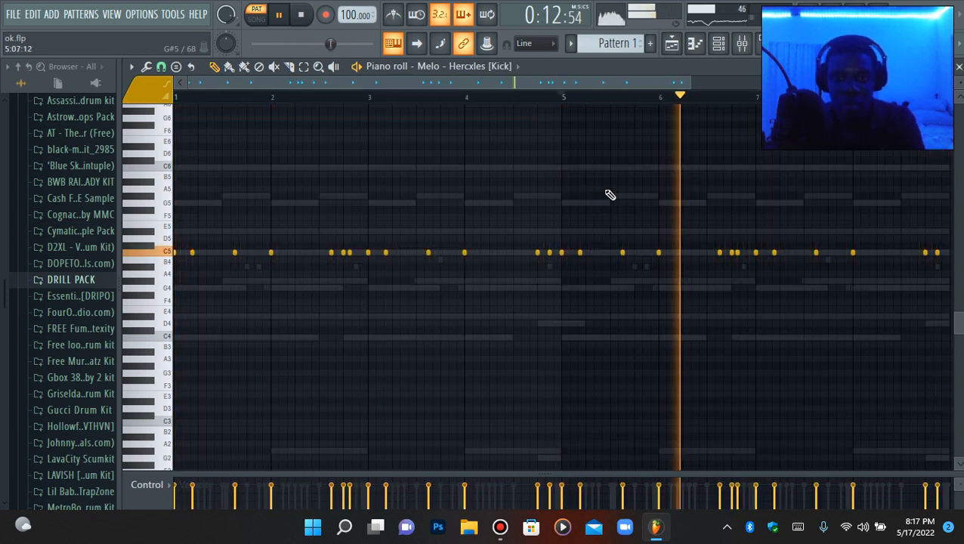
# Stop playback and add PG GB 808 - Spinz - C from the GET BUSY Yeat Drum Kit as a new channel in the rack.
pyautogui.click(302, 21)
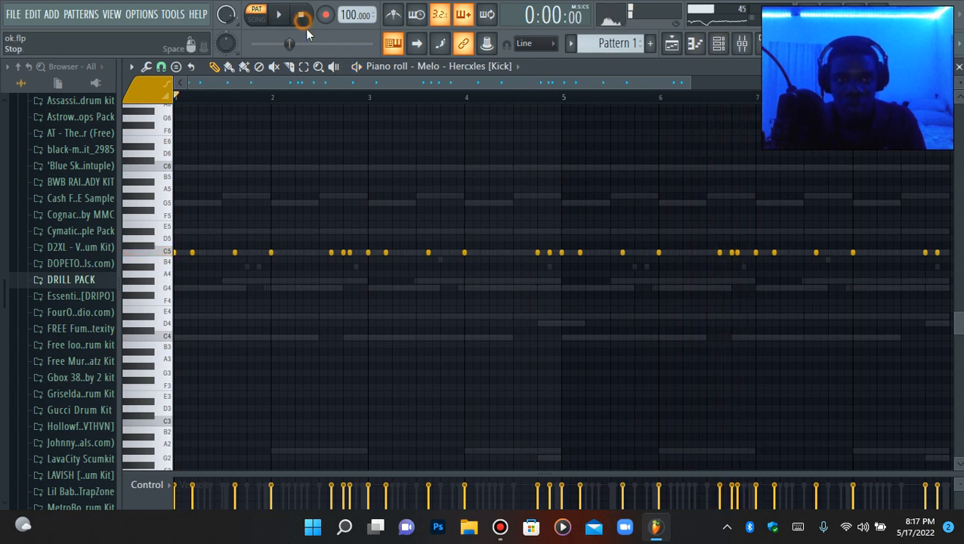
pyautogui.click(730, 50)
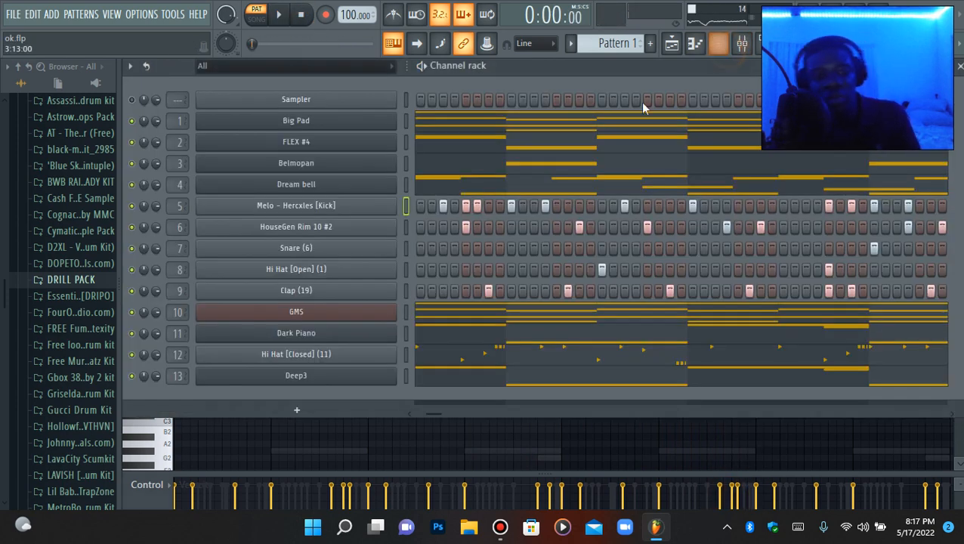
pyautogui.scroll(-8, 3, 332)
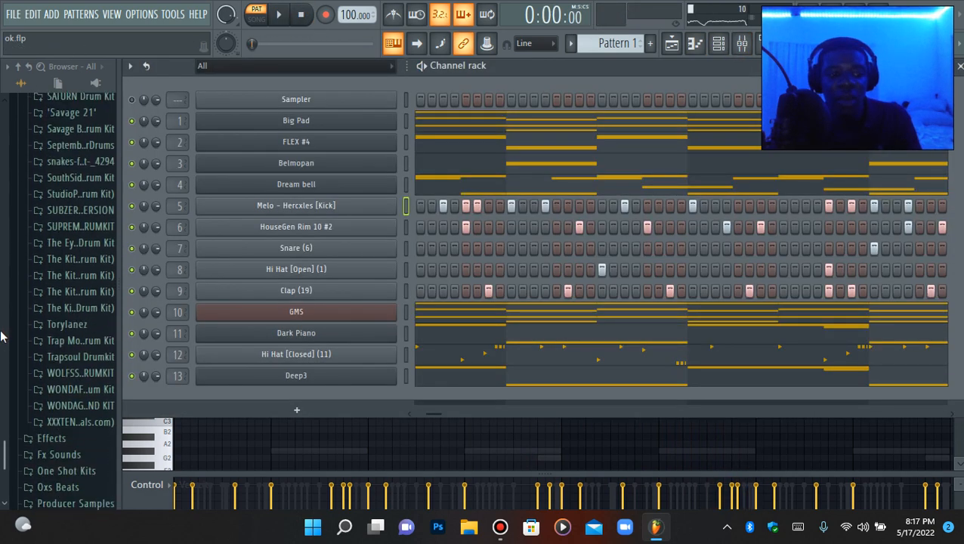
pyautogui.scroll(-7, 3, 333)
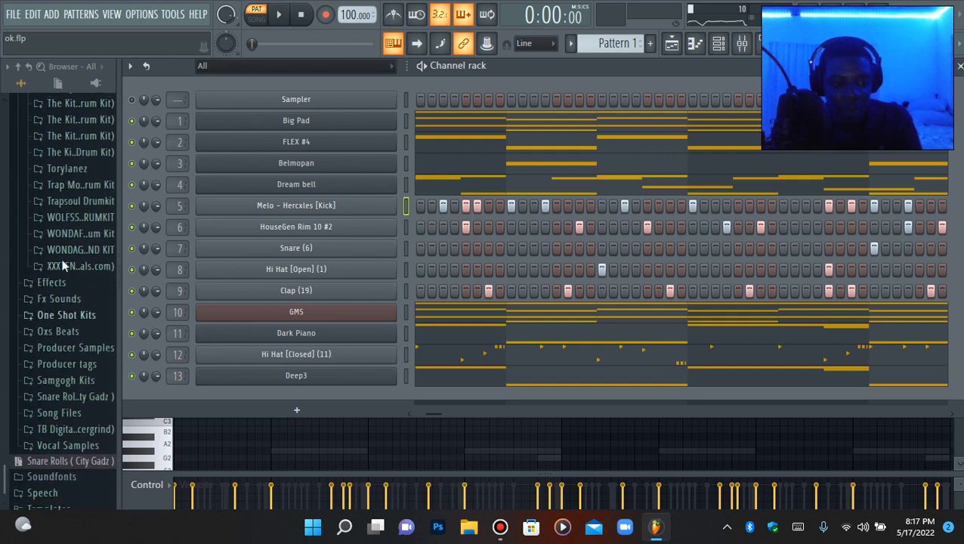
pyautogui.click(68, 421)
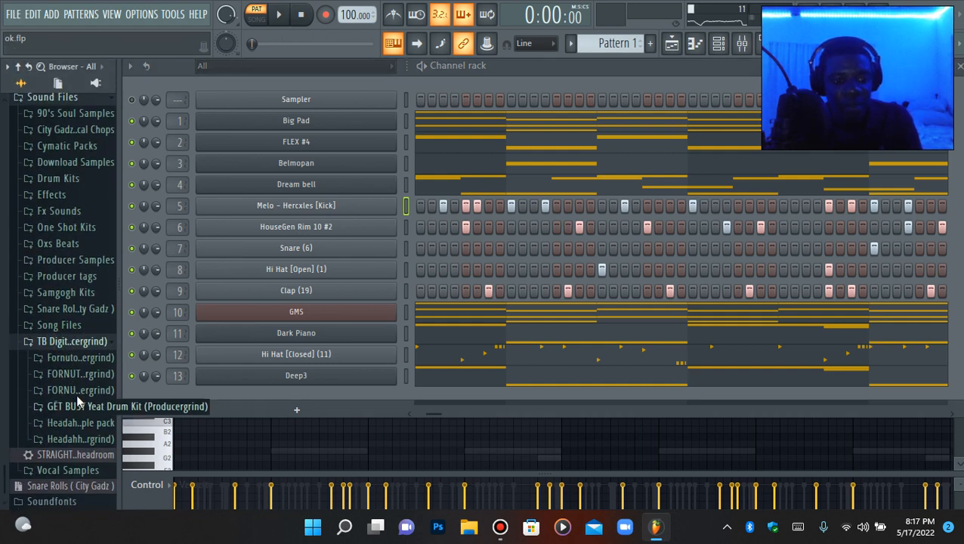
pyautogui.click(80, 373)
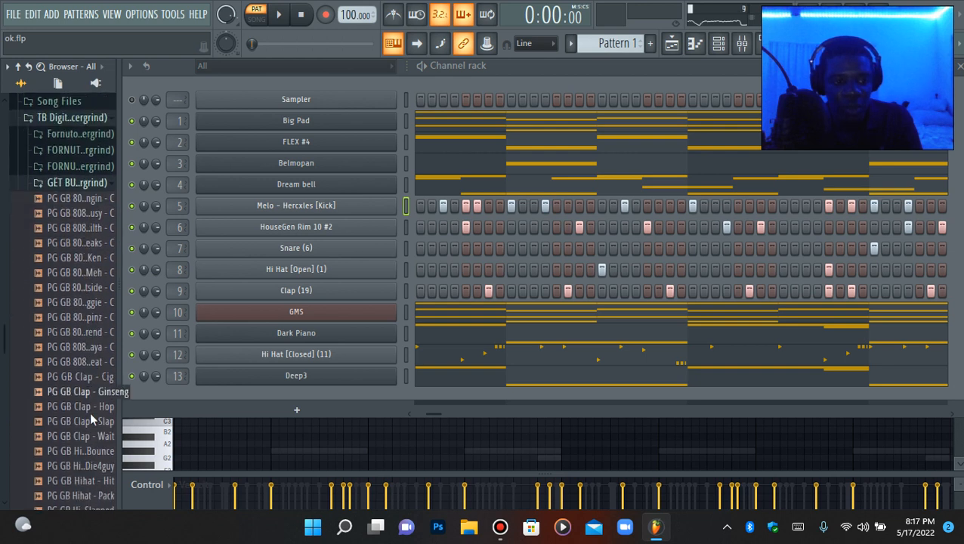
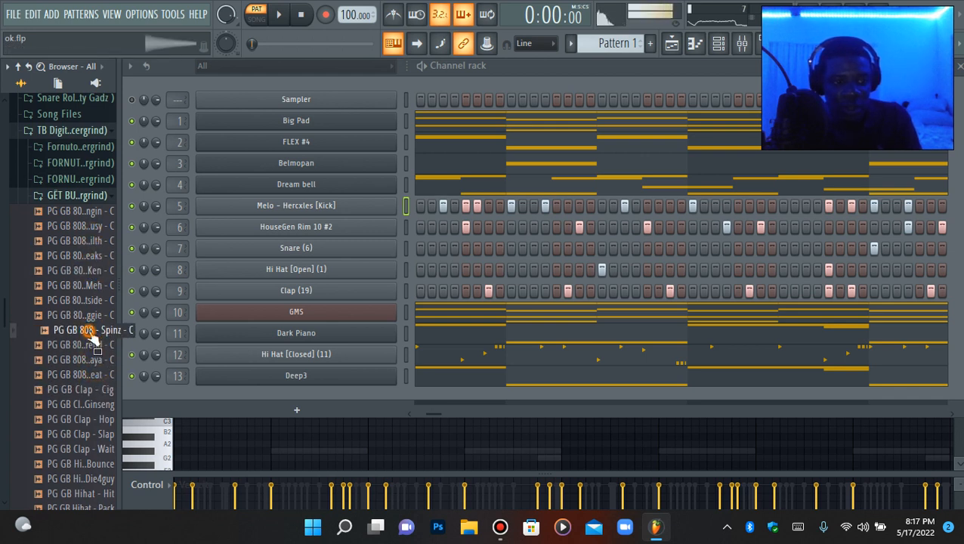
pyautogui.moveTo(278, 395); pyautogui.dragTo(302, 404)
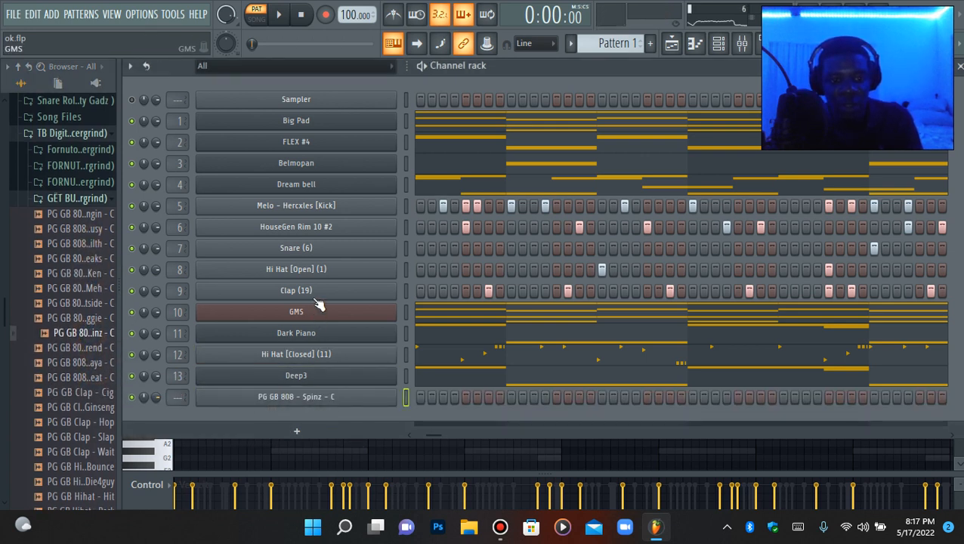
# Copy the Melo - Hercxles [Kick] pattern and paste it into the PG GB 808 - Spinz - C channel.
pyautogui.rightClick(378, 205)
pyautogui.click(553, 219)
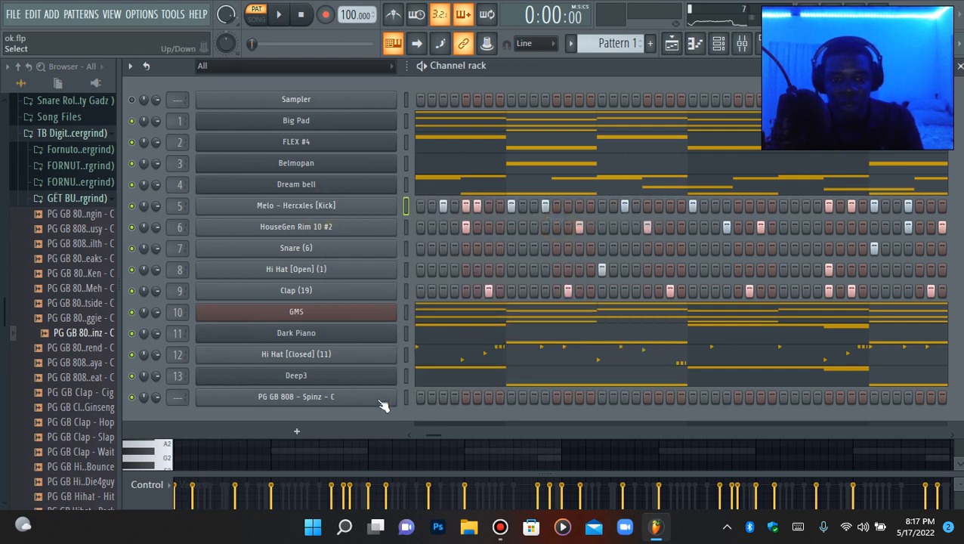
pyautogui.rightClick(375, 398)
pyautogui.click(554, 335)
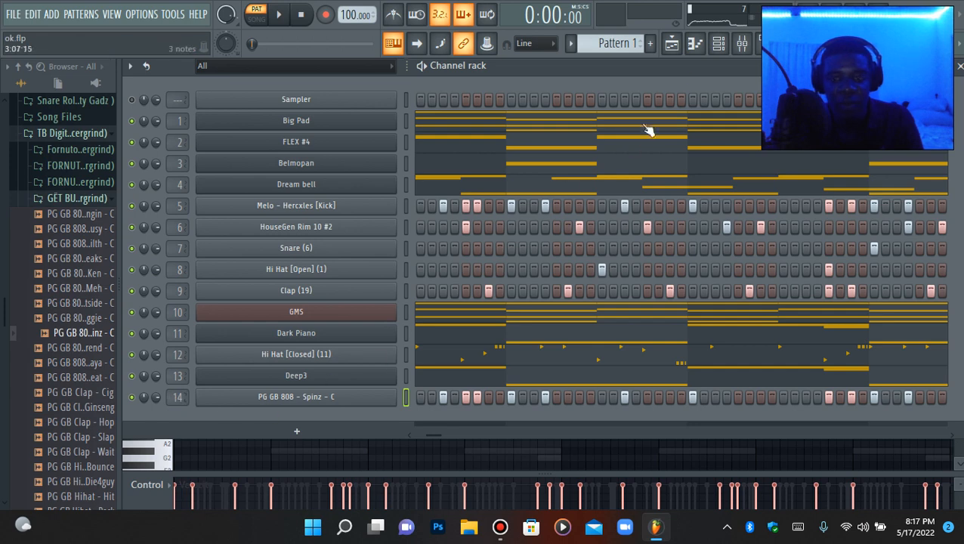
# Route the PG GB 808 - Spinz - C channel to mixer track 14 and lower that track's volume.
pyautogui.click(742, 46)
pyautogui.rightClick(368, 213)
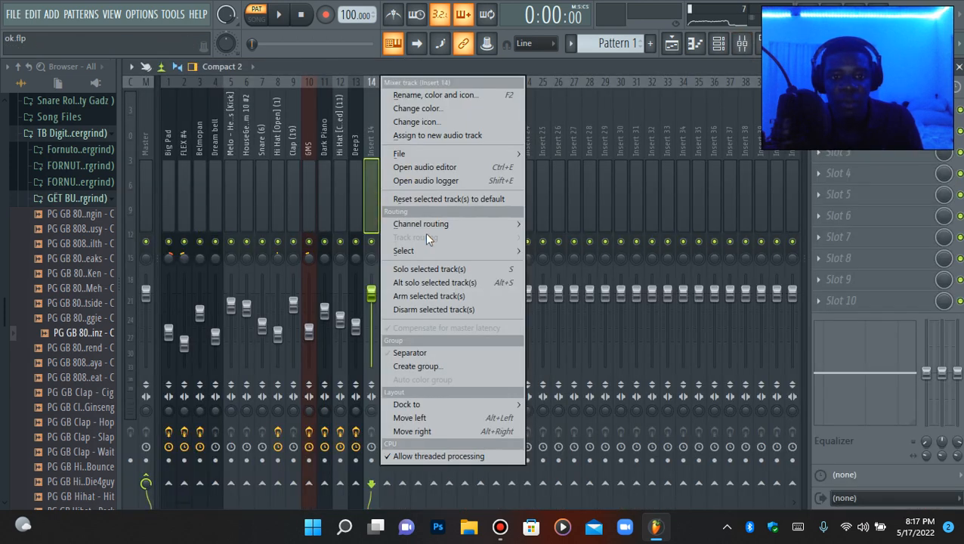
pyautogui.moveTo(484, 225)
pyautogui.click(559, 223)
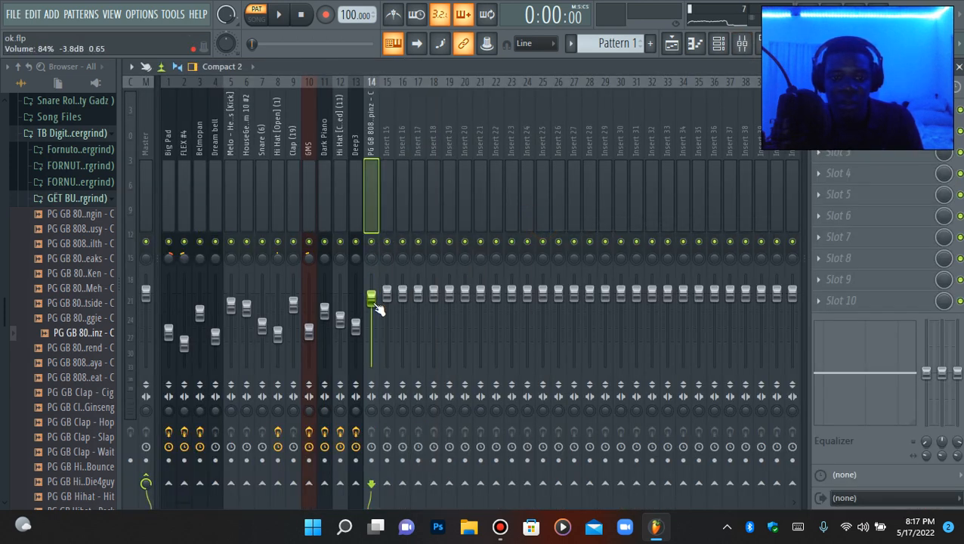
pyautogui.press('space')
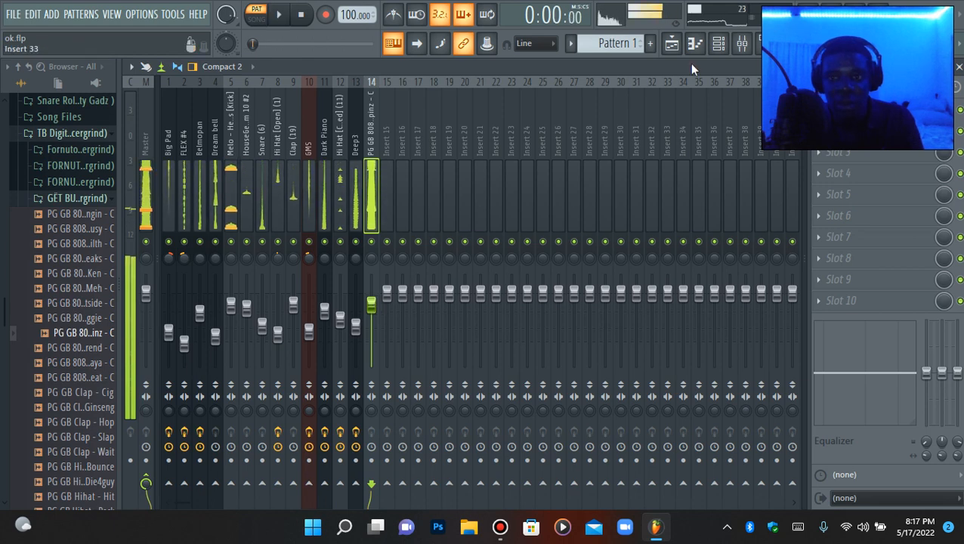
# Check the root note of FLEX #4 and set the PG GB 808 - Spinz - C sampler's root note to B4.
pyautogui.click(718, 43)
pyautogui.click(340, 398)
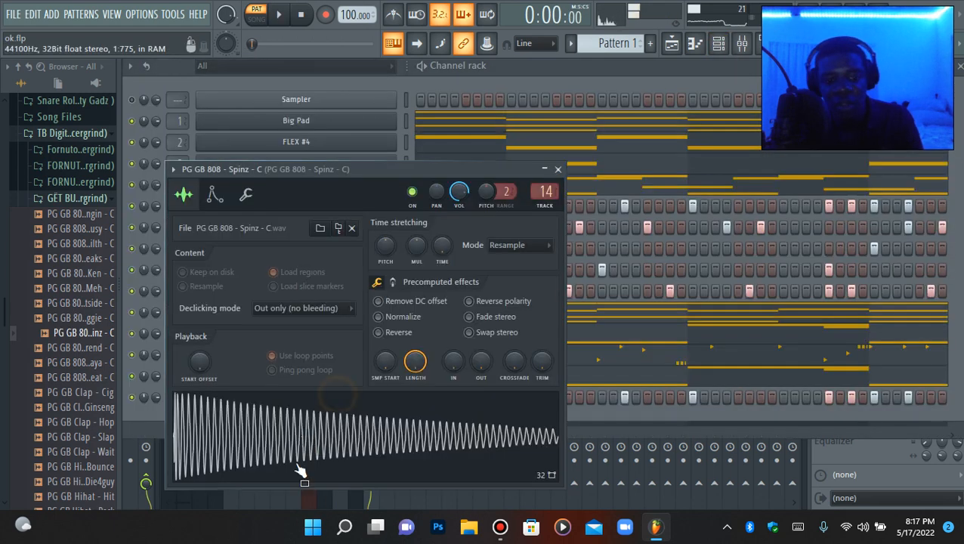
pyautogui.click(244, 196)
pyautogui.click(214, 196)
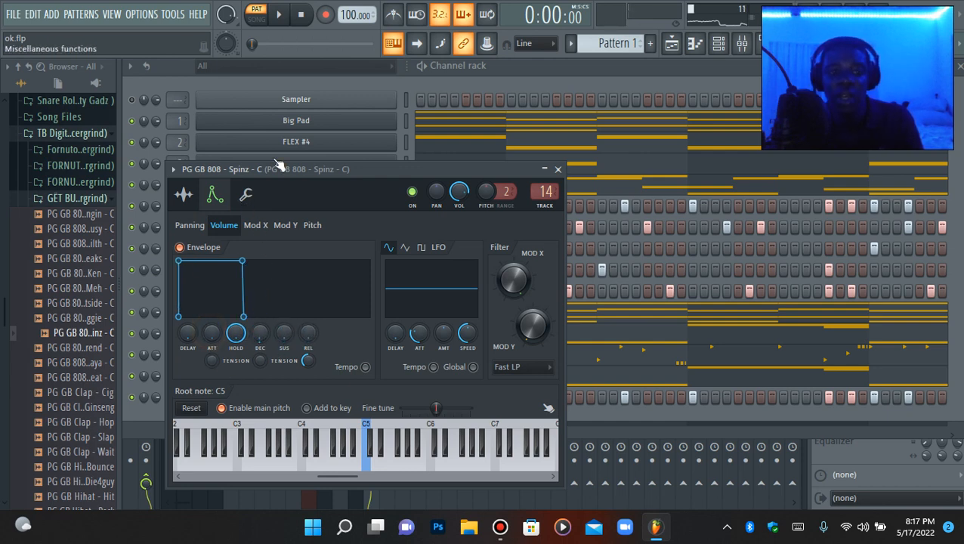
pyautogui.click(302, 138)
pyautogui.click(280, 142)
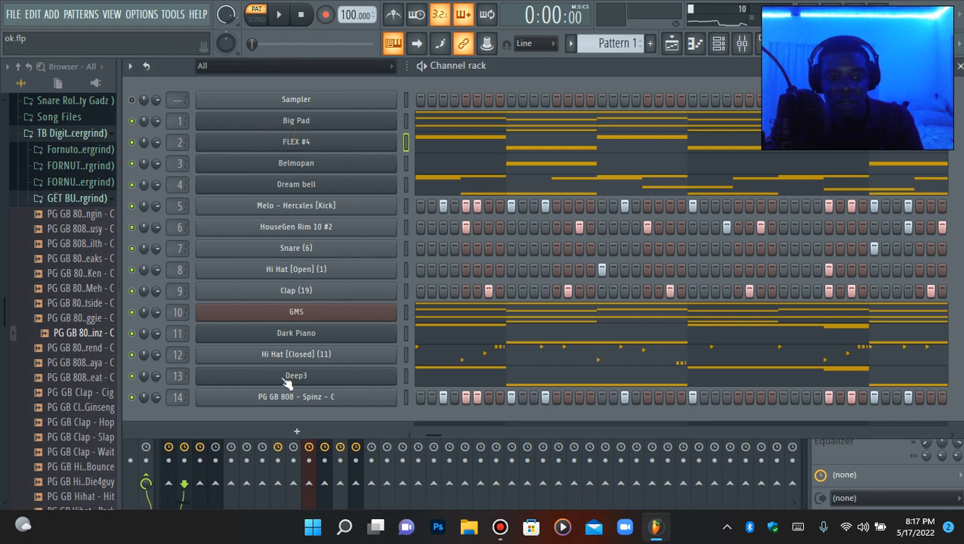
pyautogui.click(275, 394)
pyautogui.click(291, 142)
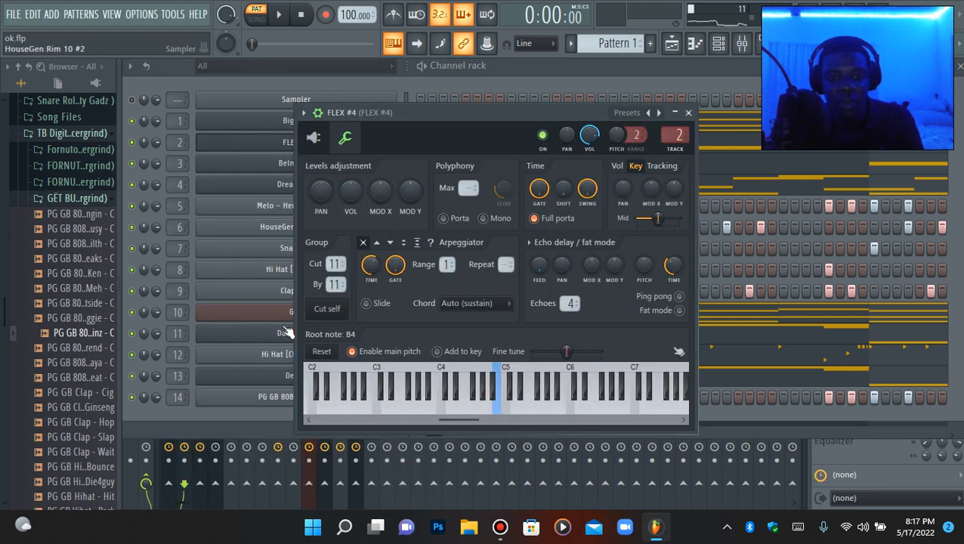
pyautogui.click(276, 398)
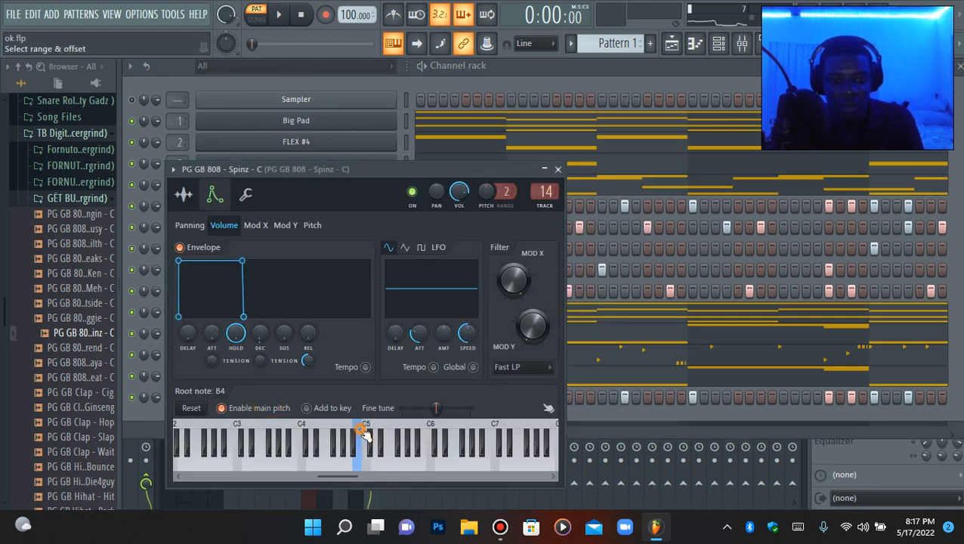
# Open the 808 channel in the piano roll and raise its bar 2 notes to G#5 while the pattern plays.
pyautogui.press('F7')
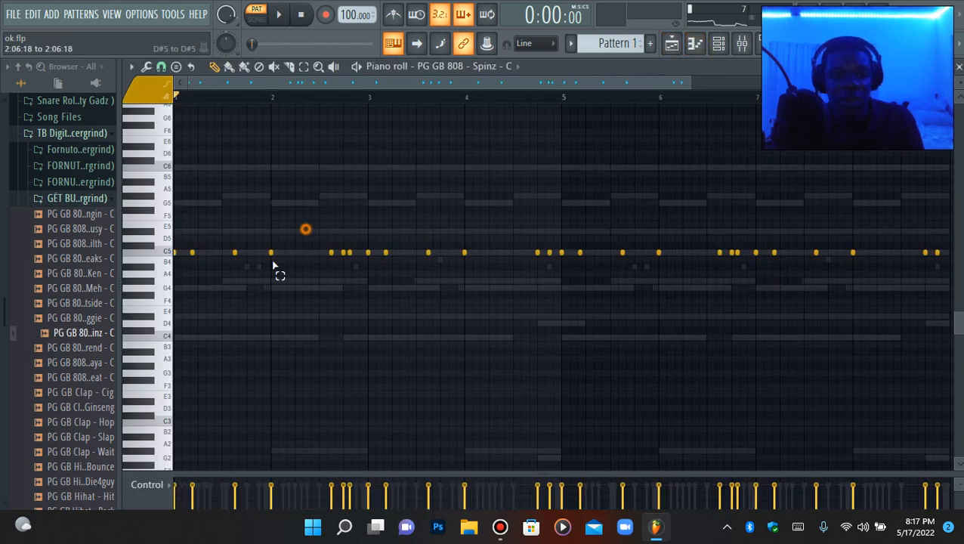
pyautogui.moveTo(273, 265); pyautogui.dragTo(151, 355)
pyautogui.scroll(-4, 272, 359)
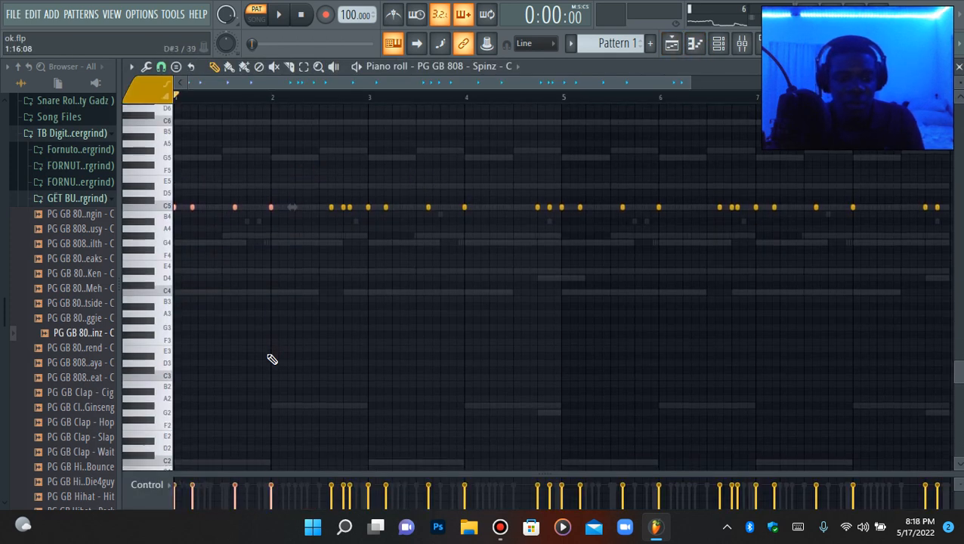
pyautogui.press('space')
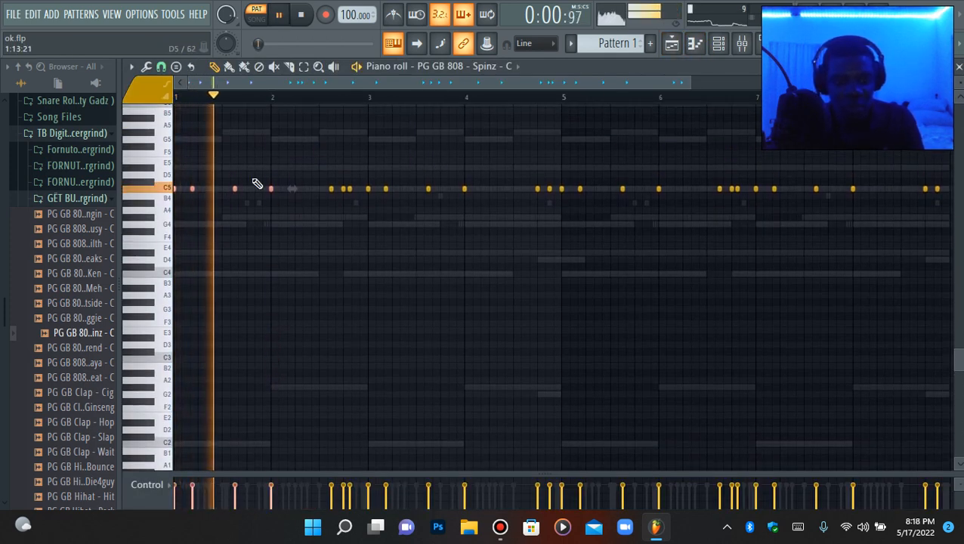
pyautogui.moveTo(268, 182); pyautogui.dragTo(357, 209)
pyautogui.press('Up')
pyautogui.press('Up')
pyautogui.press('Up')
pyautogui.press('Up')
pyautogui.press('Up')
pyautogui.press('Up')
pyautogui.press('Up')
pyautogui.press('Up')
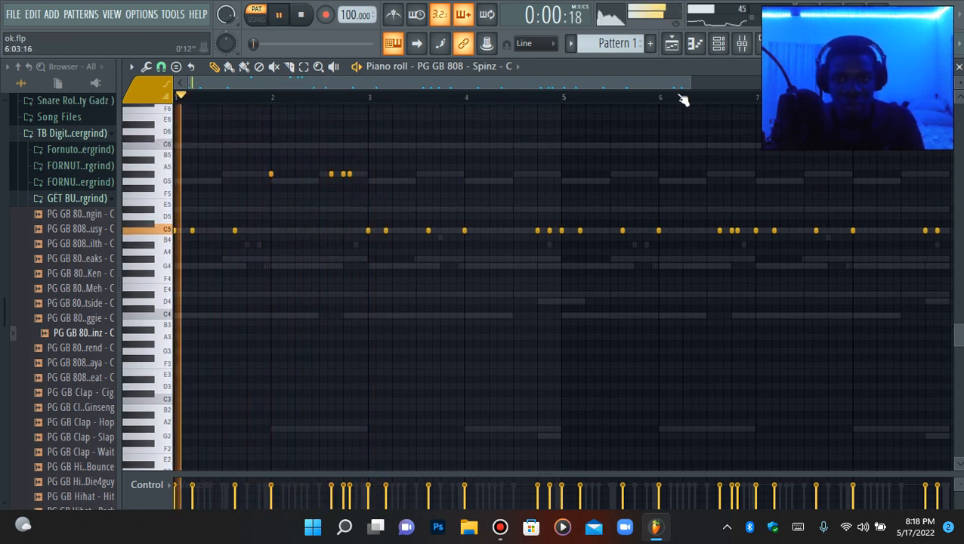
# Apply quick legato to the 808 notes so each extends to the next, and restart playback.
pyautogui.moveTo(689, 84); pyautogui.dragTo(547, 85)
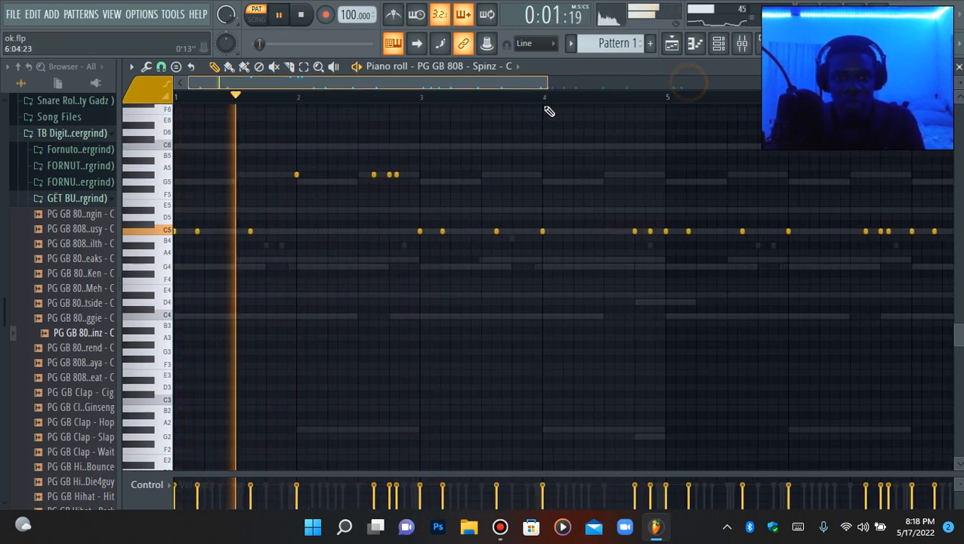
pyautogui.hotkey('ctrl', 'l')
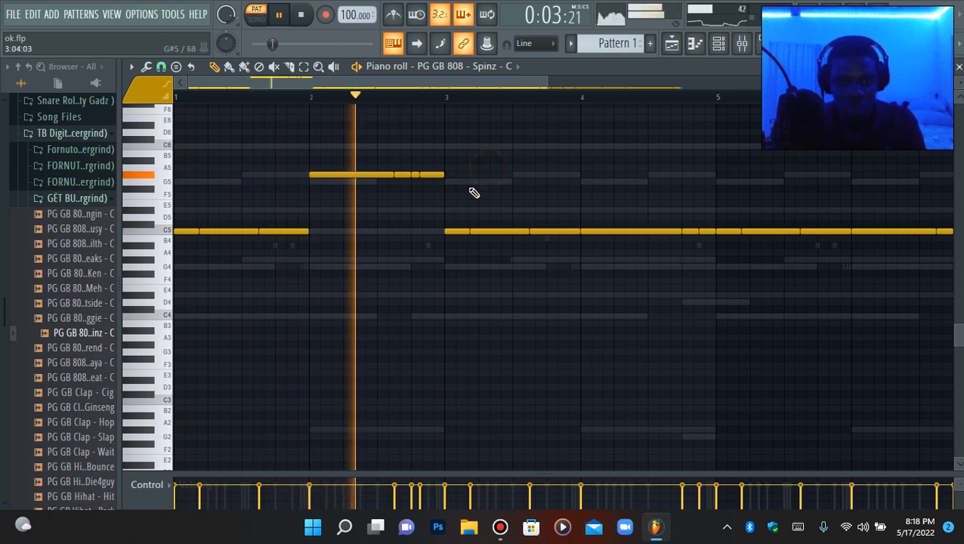
pyautogui.press('space')
pyautogui.scroll(3, 495, 161)
pyautogui.press('space')
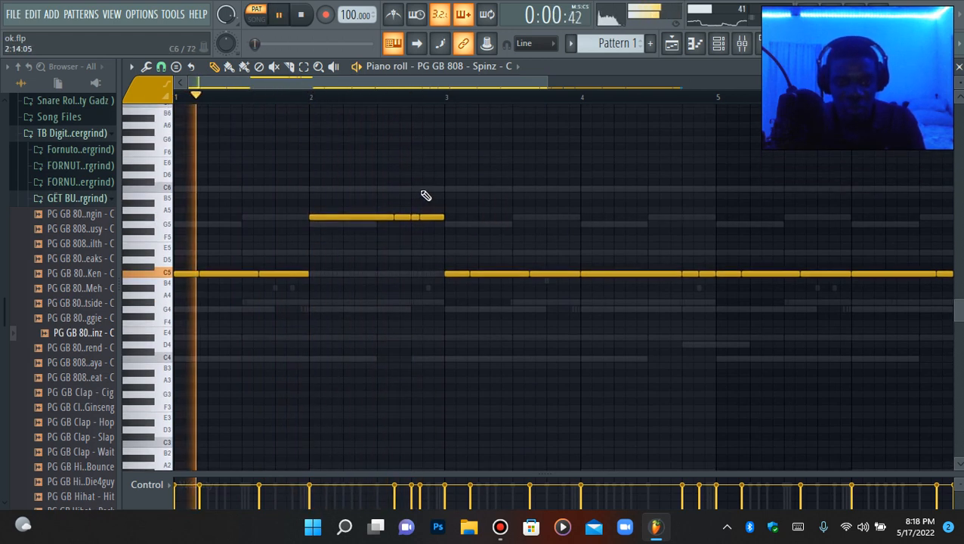
# Add short slide notes to the 808 at C5 near the end of bar 2 and at C6 near the end of bar 3.
pyautogui.click(426, 253)
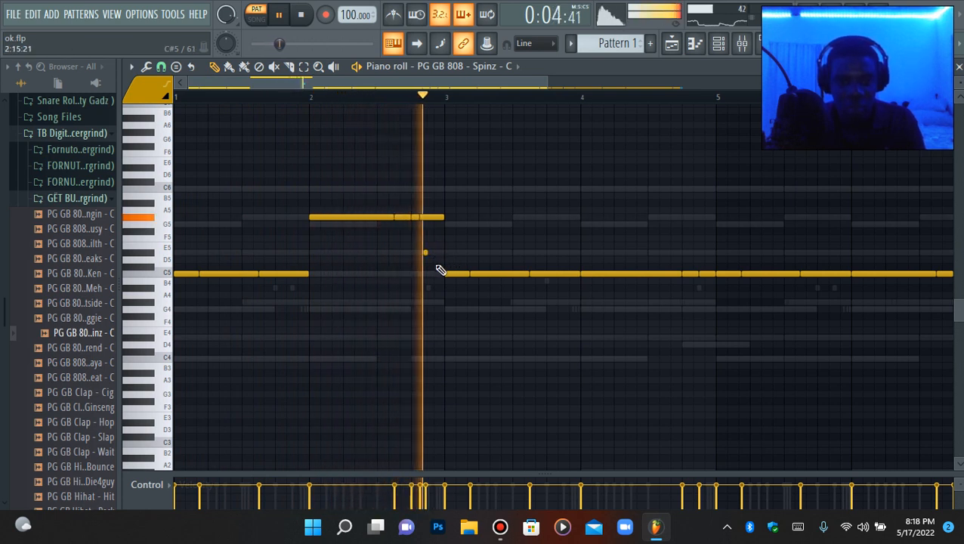
pyautogui.click(426, 252)
pyautogui.press('space')
pyautogui.press('space')
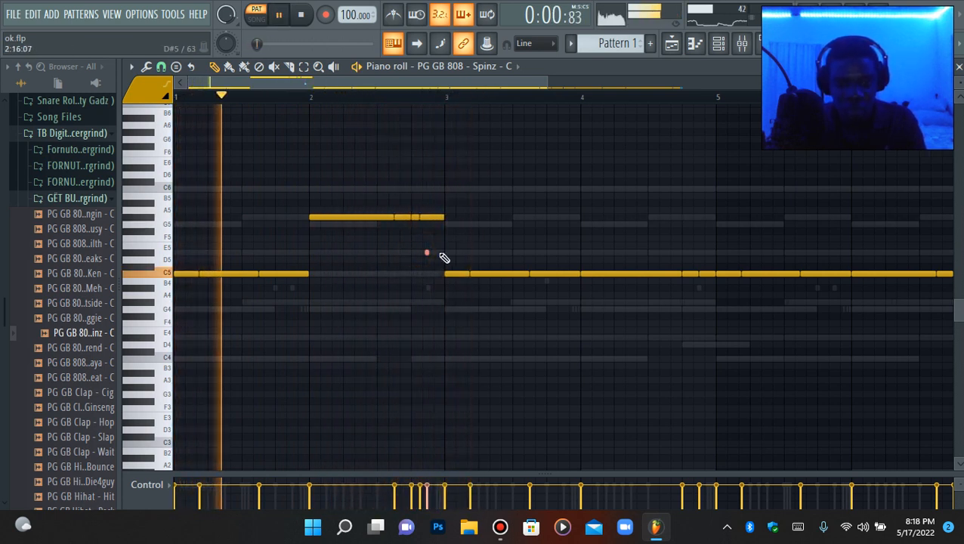
pyautogui.press('Down')
pyautogui.press('Down')
pyautogui.press('Down')
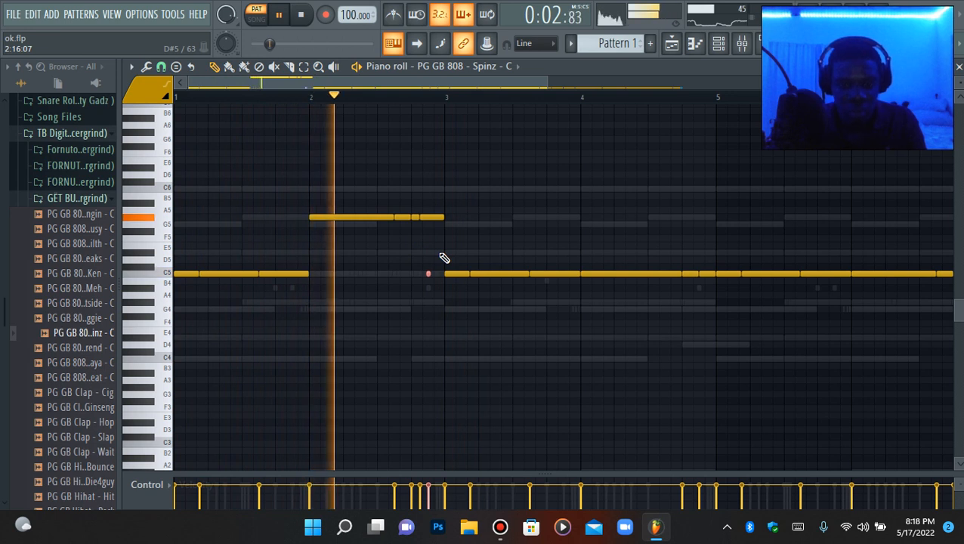
pyautogui.click(554, 216)
pyautogui.click(567, 188)
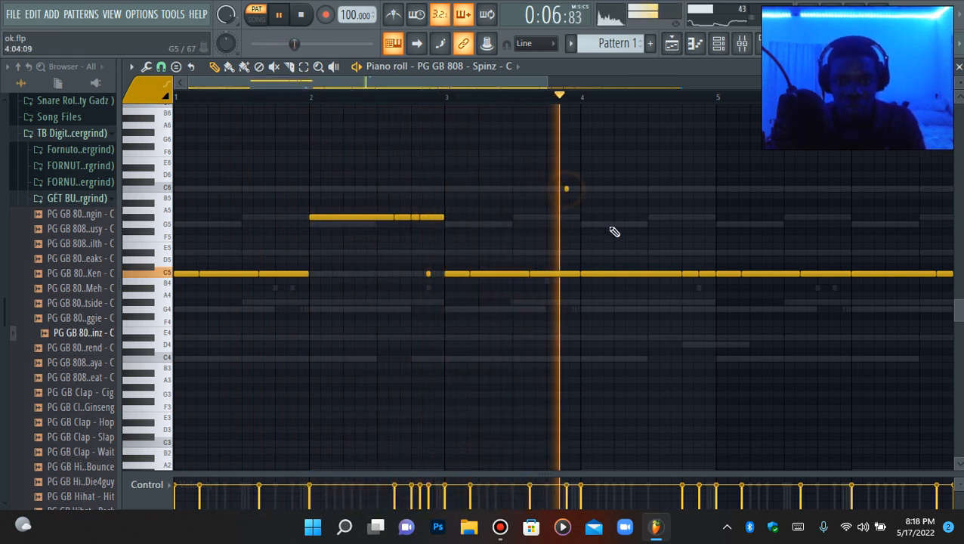
# Raise the 808 notes in bar 4 to G#5, lower the bar's last two notes to G5, and restart playback.
pyautogui.moveTo(609, 244); pyautogui.dragTo(703, 309)
pyautogui.hotkey('shift', 'Up')
pyautogui.hotkey('shift', 'Up')
pyautogui.hotkey('shift', 'Up')
pyautogui.hotkey('shift', 'Up')
pyautogui.hotkey('shift', 'Up')
pyautogui.hotkey('shift', 'Up')
pyautogui.hotkey('shift', 'Up')
pyautogui.hotkey('shift', 'Up')
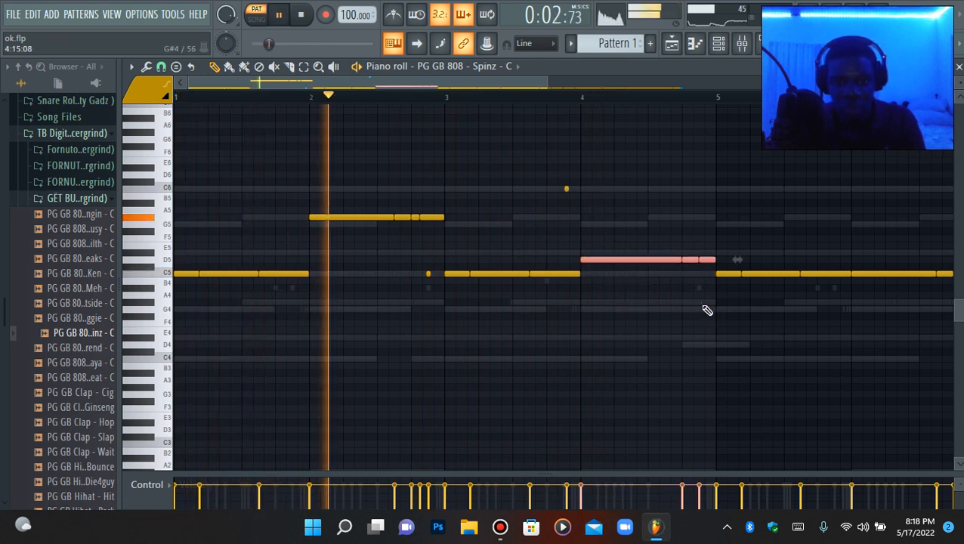
pyautogui.scroll(-3, 705, 308)
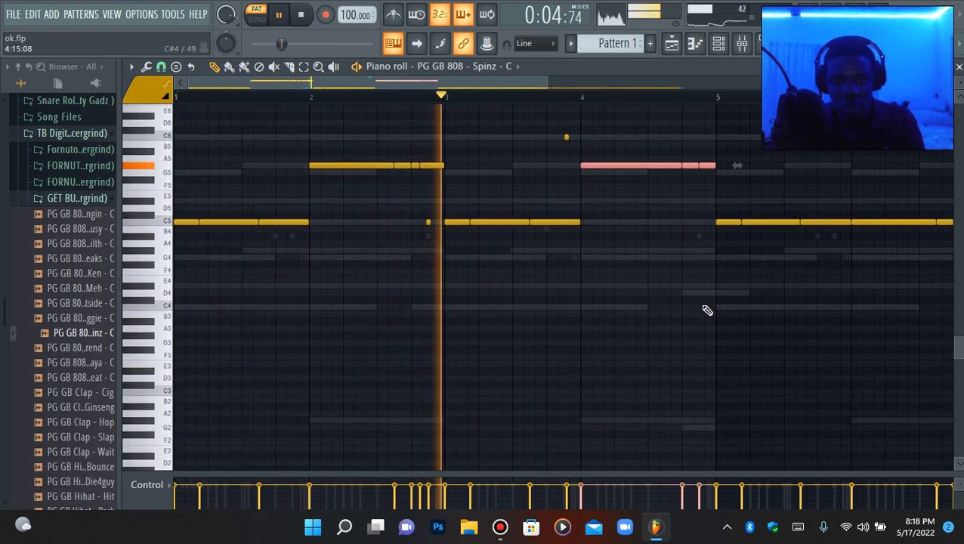
pyautogui.moveTo(717, 169); pyautogui.dragTo(687, 181)
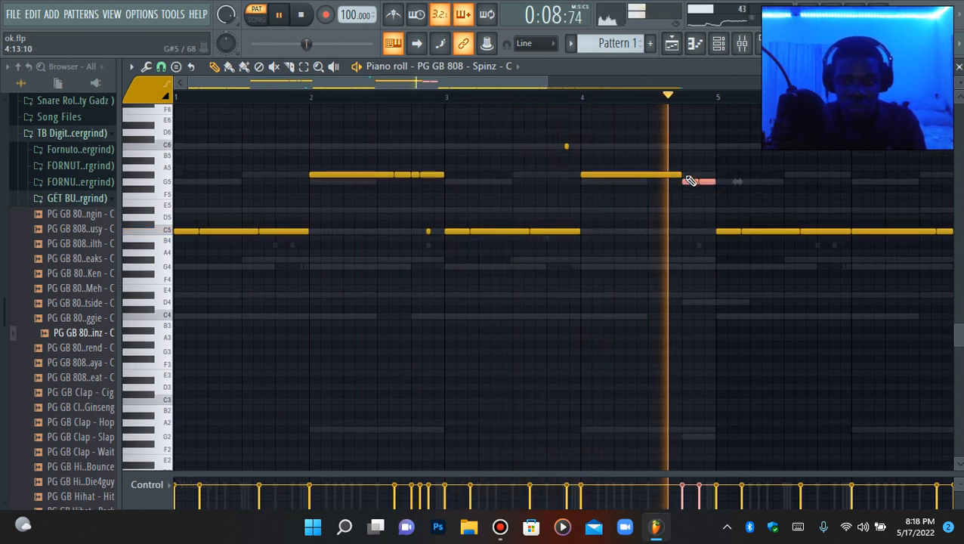
pyautogui.press('space')
pyautogui.press('space')
# Delete the 808 notes in bars 5 to 8 and duplicate the bars 1 to 4 notes in their place.
pyautogui.moveTo(547, 82); pyautogui.dragTo(806, 97)
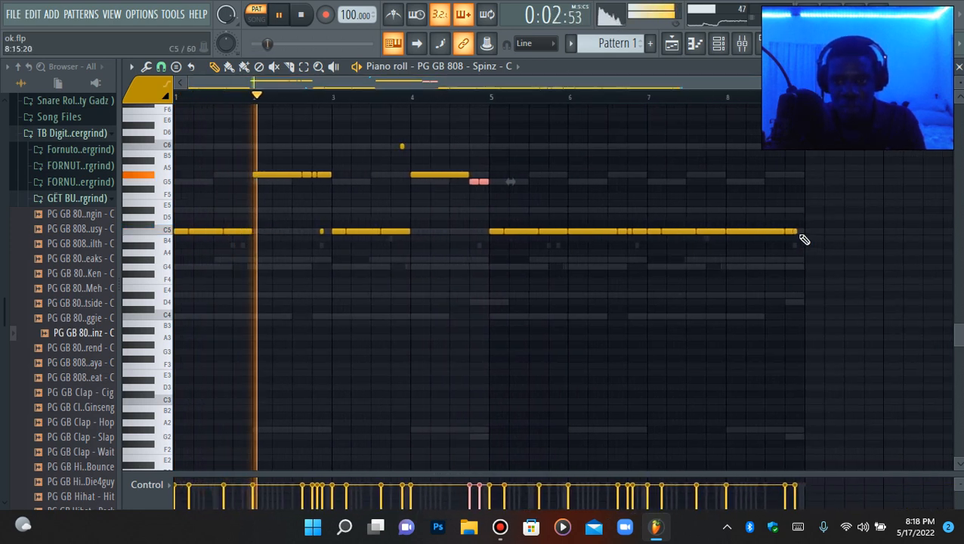
pyautogui.moveTo(799, 233); pyautogui.dragTo(497, 314)
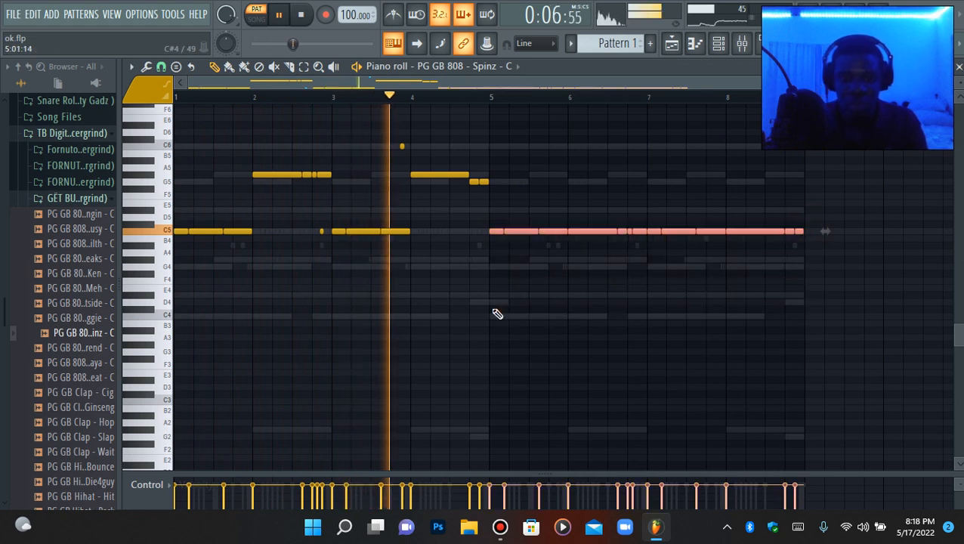
pyautogui.press('Delete')
pyautogui.hotkey('ctrl', 'b')
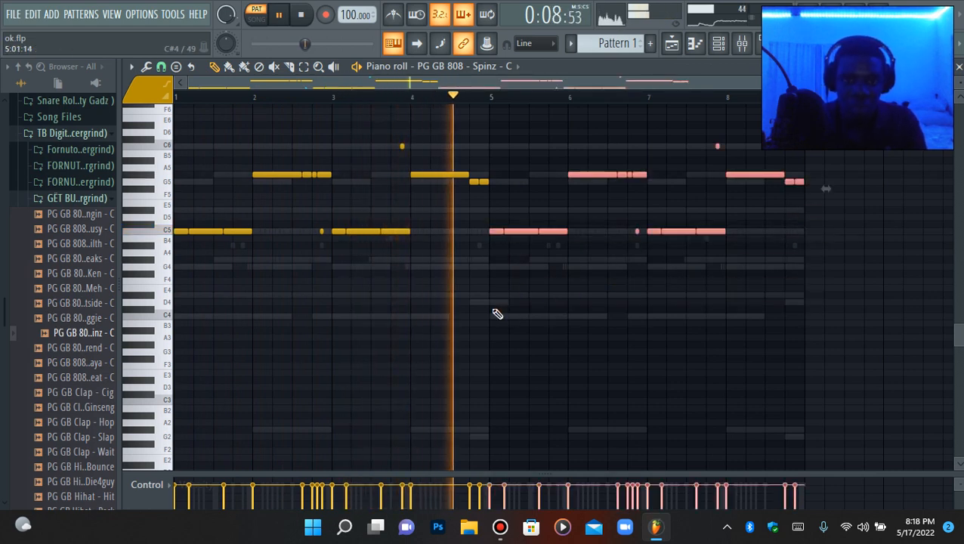
# Raise the first of the two G5 notes at the end of bar 4 to G6 and audition it from bar 4.
pyautogui.press('space')
pyautogui.scroll(2, 466, 186)
pyautogui.press('space')
pyautogui.click(412, 92)
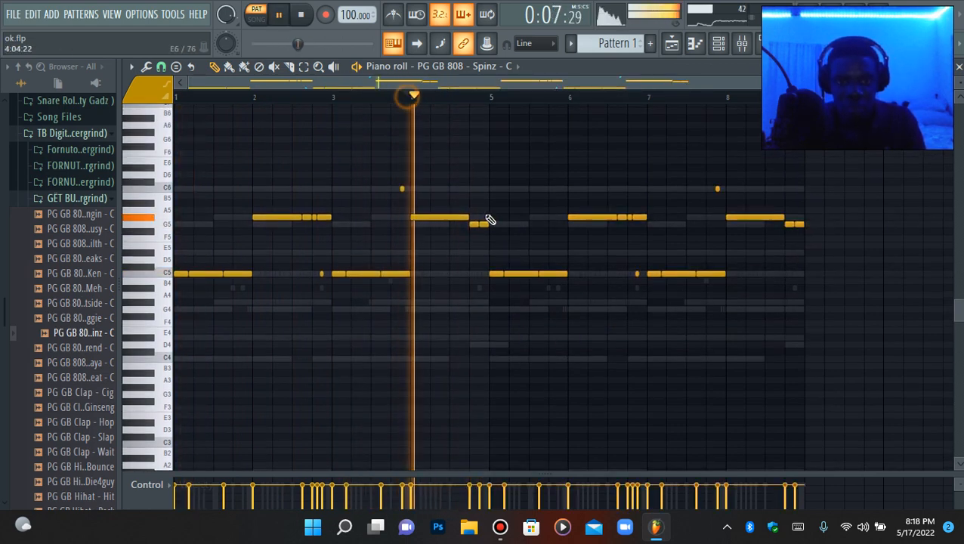
pyautogui.click(476, 224)
pyautogui.hotkey('ctrl', 'Up')
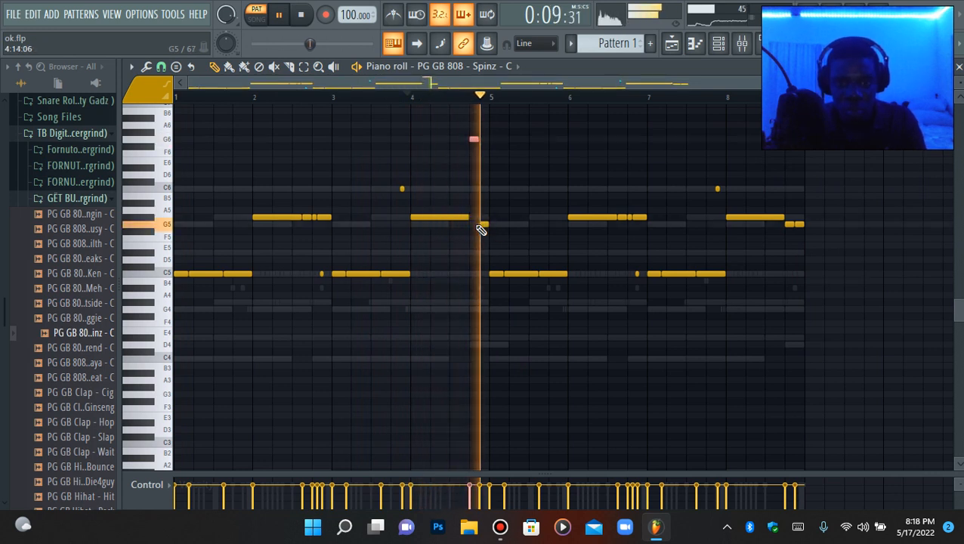
pyautogui.press('space')
pyautogui.press('space')
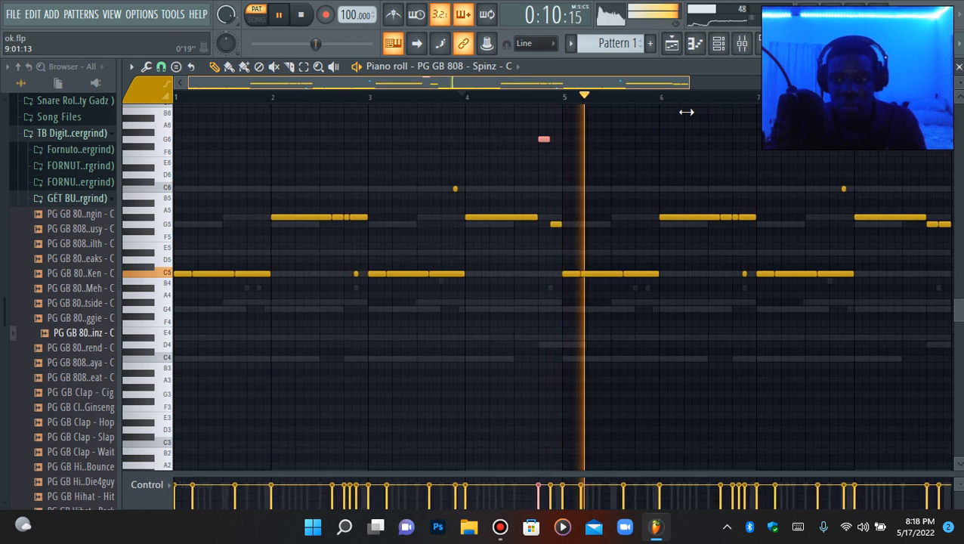
pyautogui.press('space')
# Show the channel rack, solo the Dream bell channel, and set its root note to E5.
pyautogui.click(719, 43)
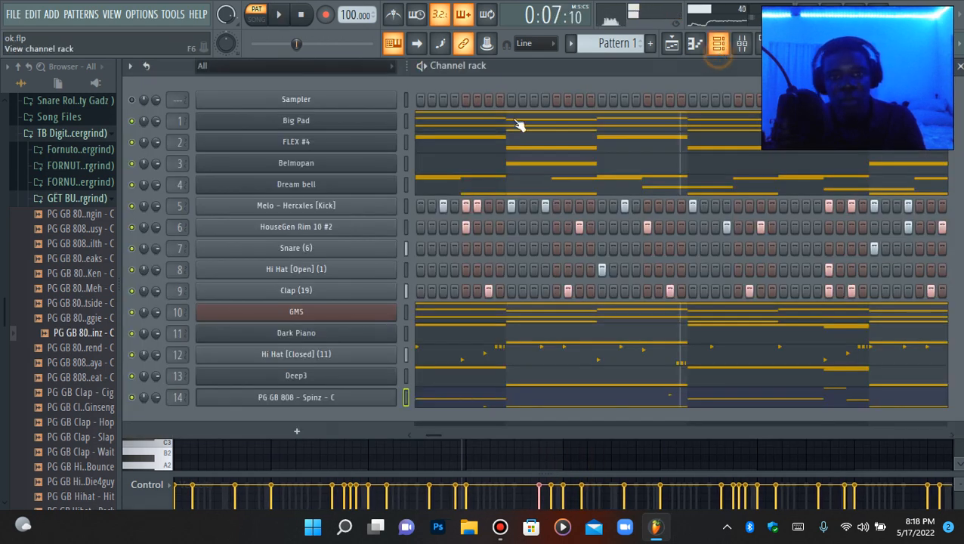
pyautogui.rightClick(133, 123)
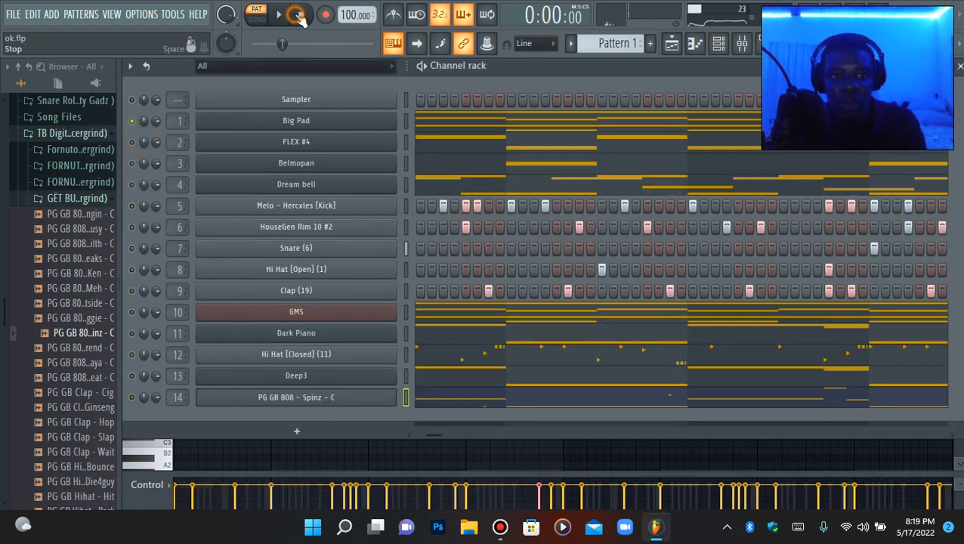
pyautogui.rightClick(133, 186)
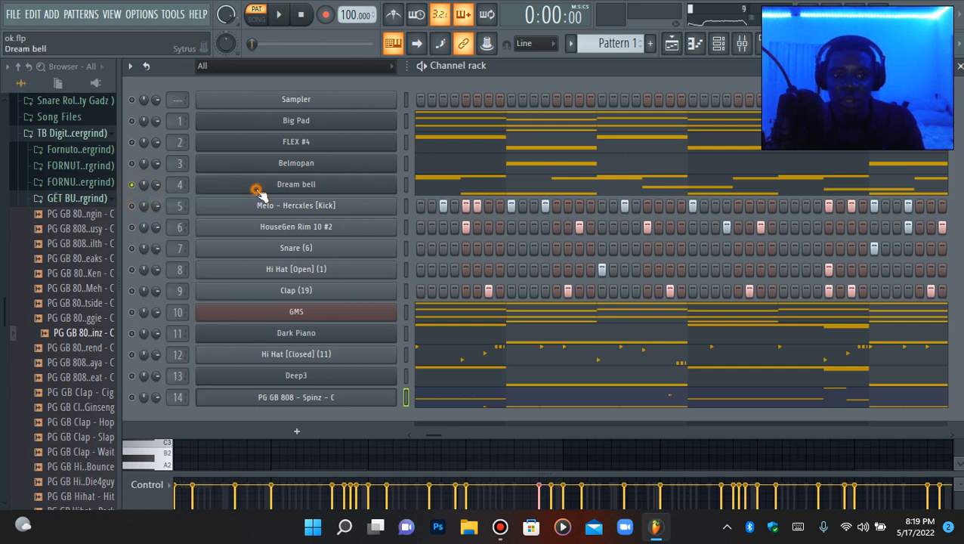
pyautogui.click(258, 189)
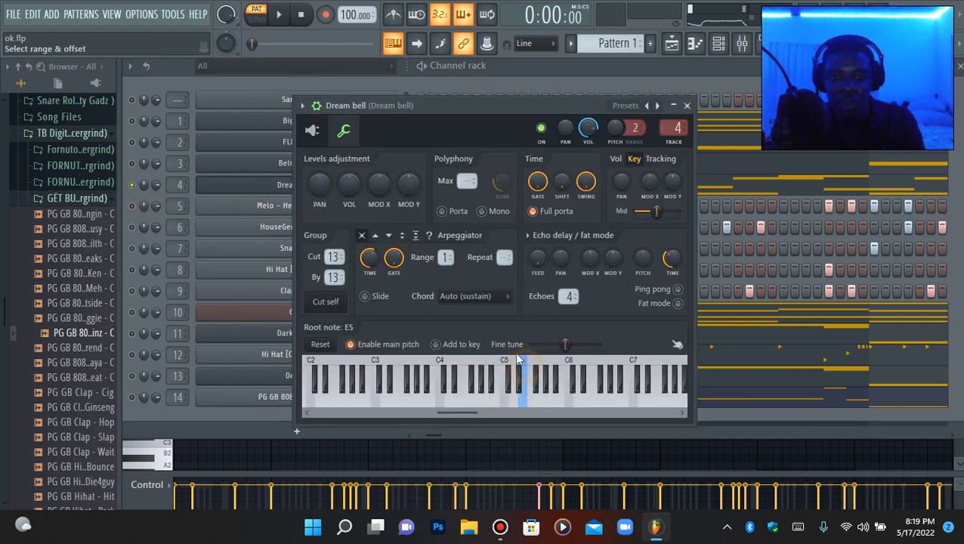
pyautogui.click(237, 193)
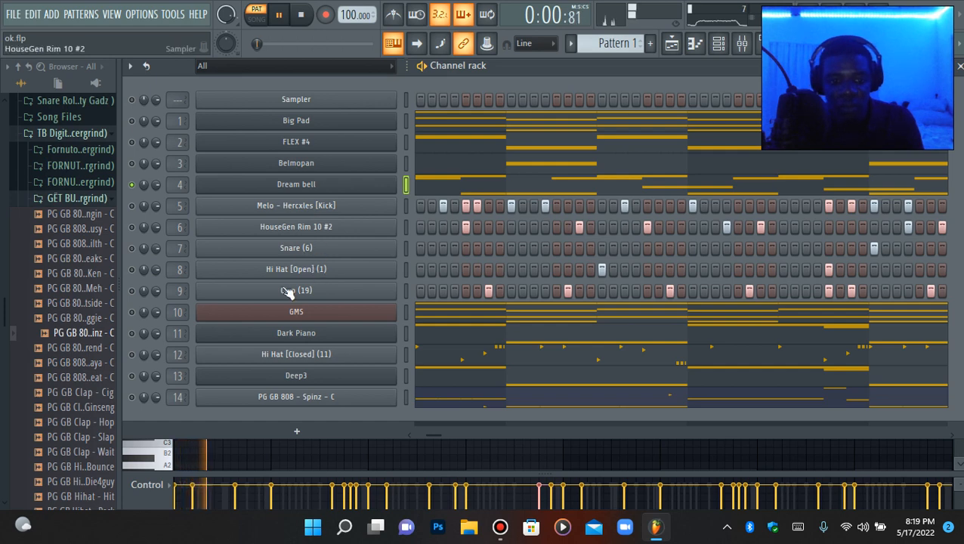
# Unmute the PG GB 808 - Spinz - C channel and set its root note to D#5.
pyautogui.click(300, 401)
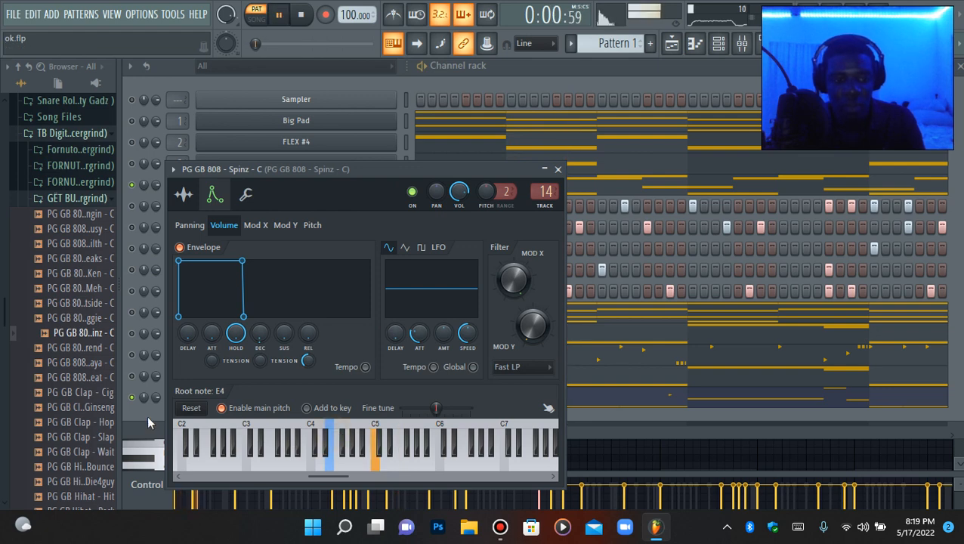
pyautogui.press('Escape')
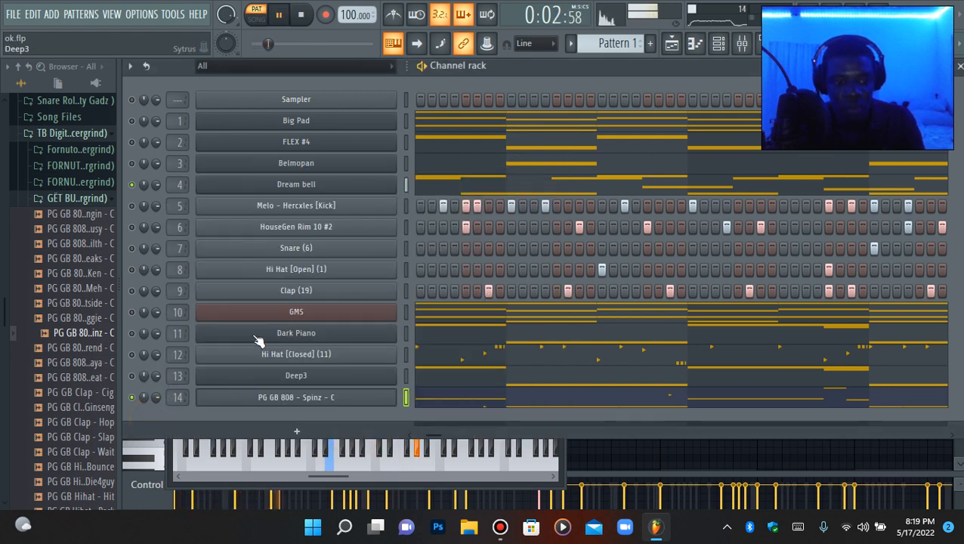
pyautogui.click(294, 401)
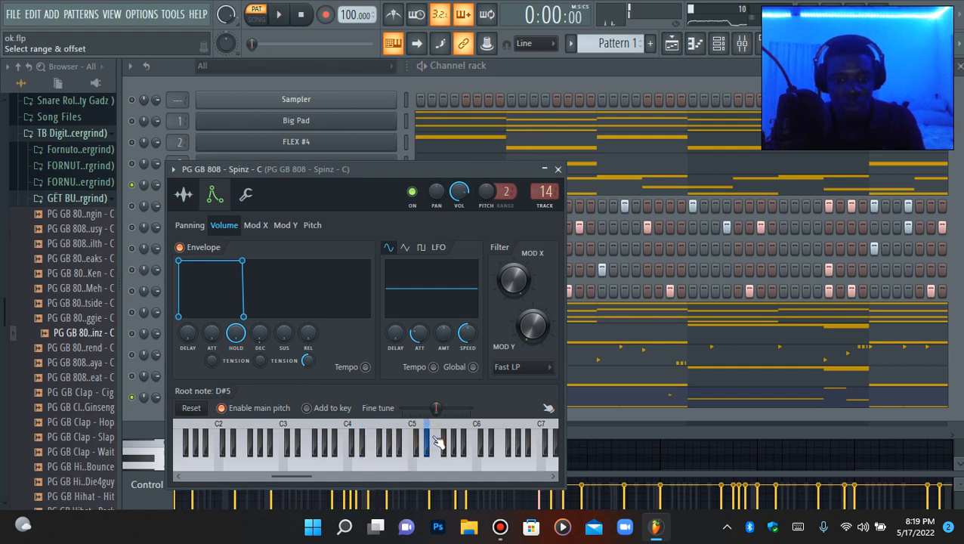
pyautogui.moveTo(325, 176); pyautogui.dragTo(434, 231)
pyautogui.click(339, 186)
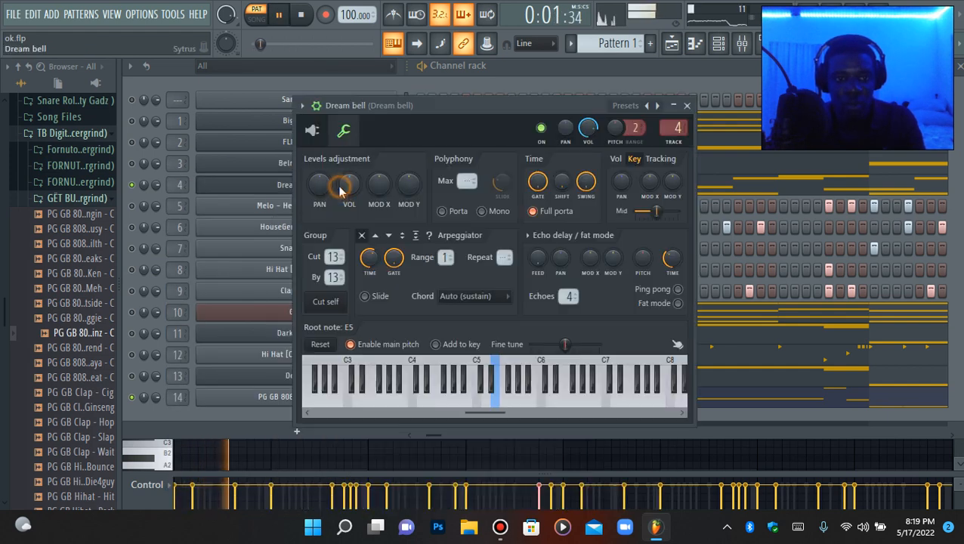
pyautogui.click(249, 191)
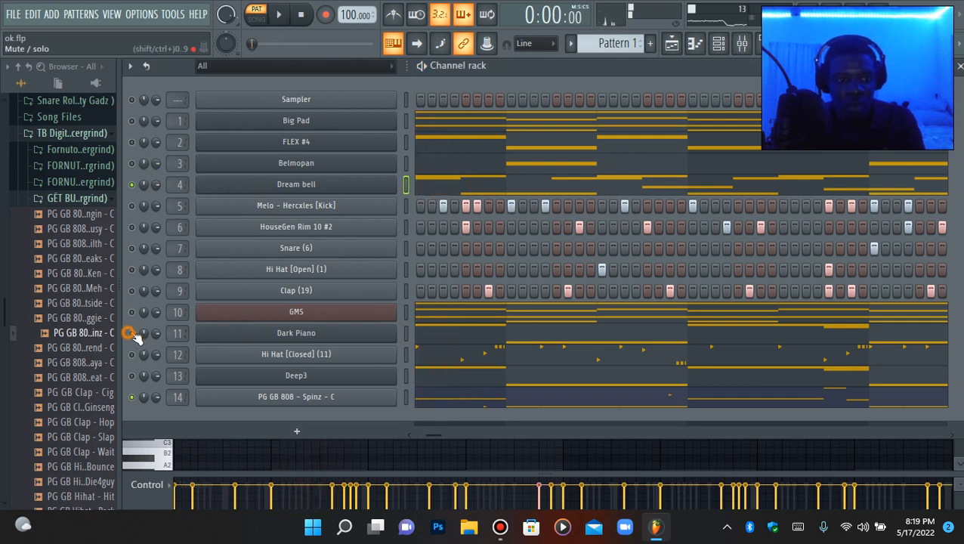
# Unmute the Dark Piano and Hi Hat [Closed] (11) channels, adjusting Dark Piano's root note.
pyautogui.click(206, 334)
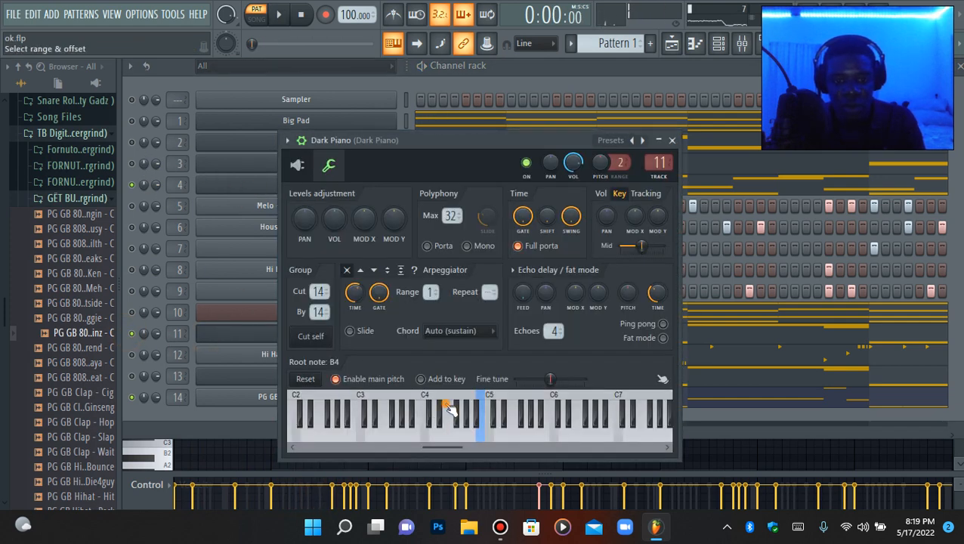
pyautogui.click(247, 337)
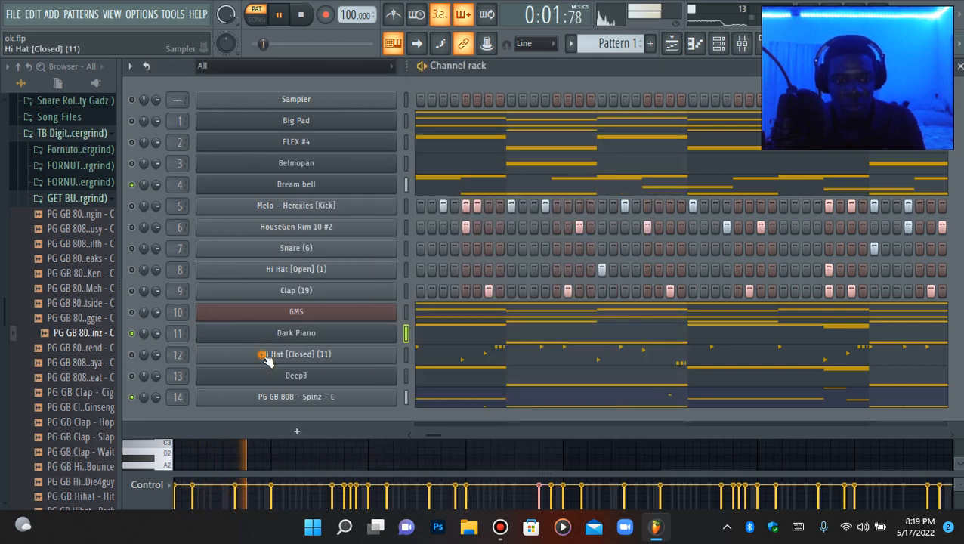
pyautogui.click(263, 355)
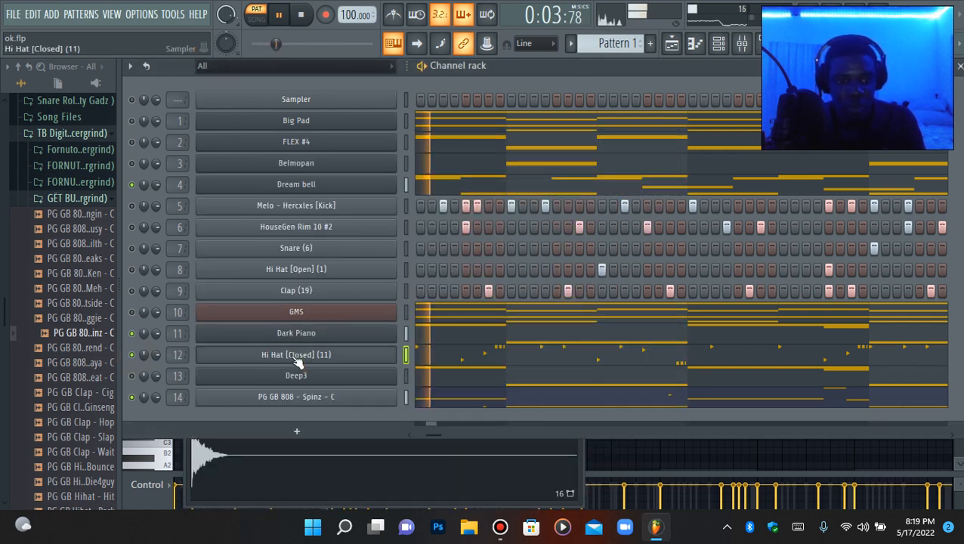
# Set Deep3's root note to E4, unmute the channel, and compare it with Dream bell's root note.
pyautogui.click(296, 376)
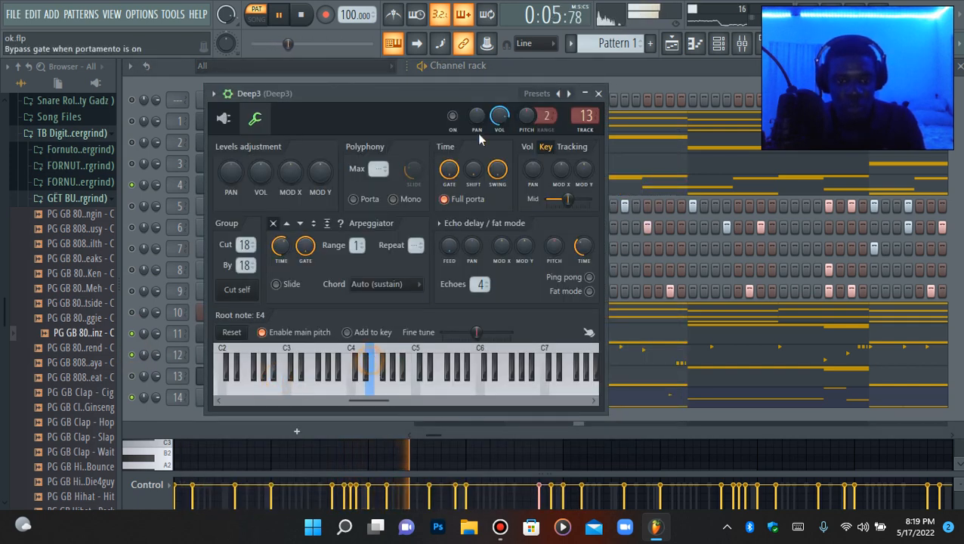
pyautogui.click(180, 408)
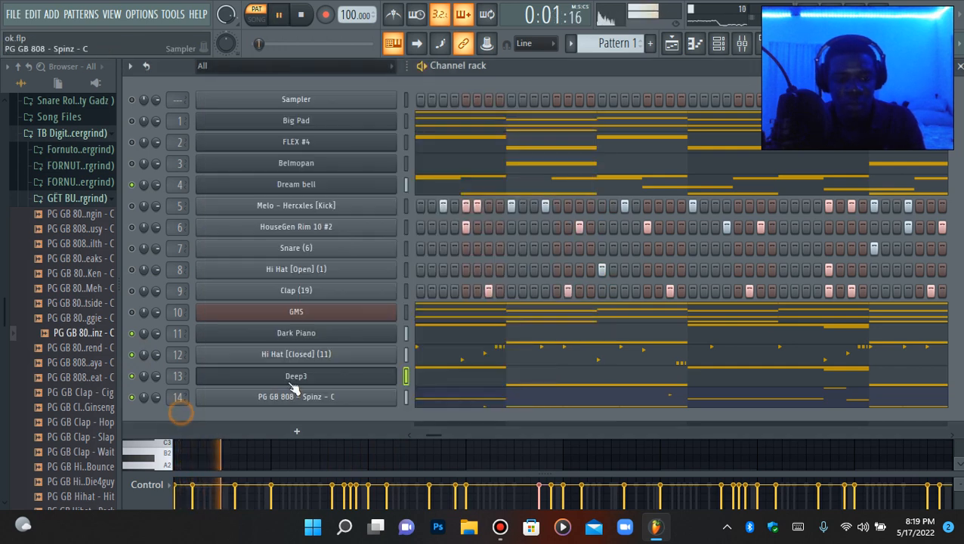
pyautogui.click(293, 189)
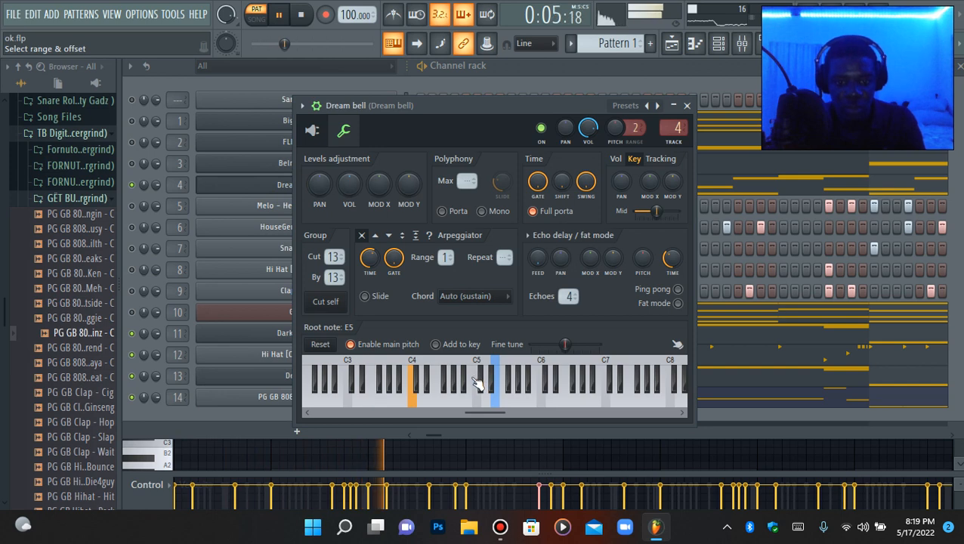
pyautogui.click(277, 187)
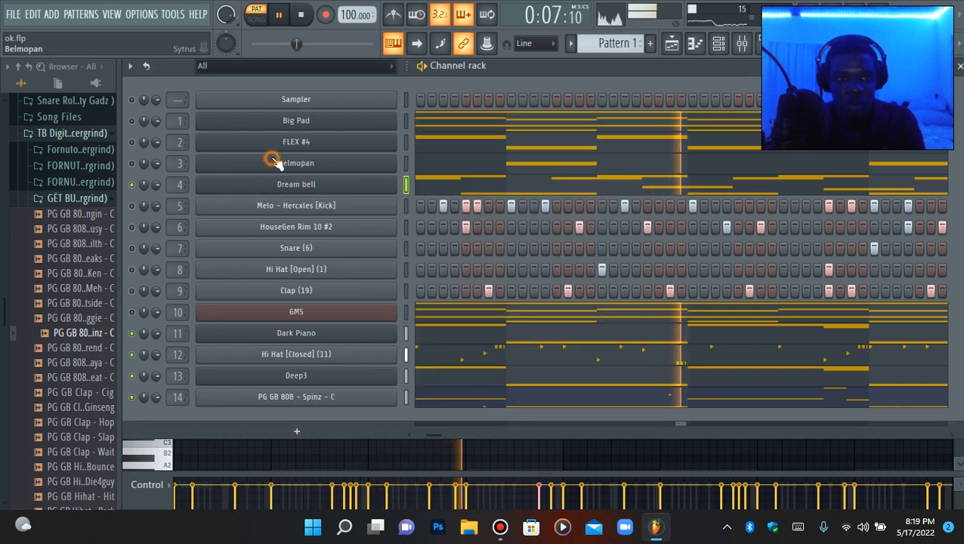
# Set Belmopan's root note to E4 and unmute the channel.
pyautogui.click(274, 161)
pyautogui.rightClick(453, 400)
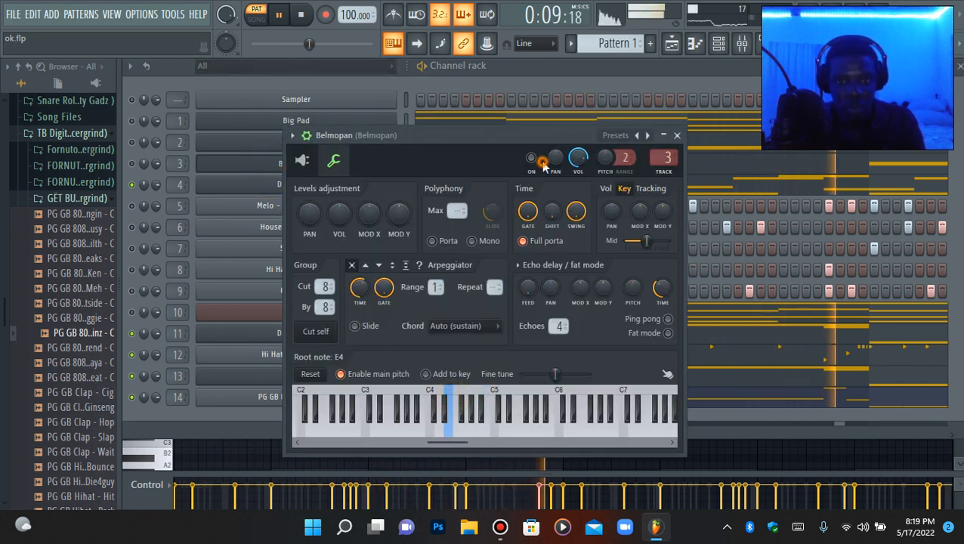
pyautogui.click(531, 158)
pyautogui.click(266, 167)
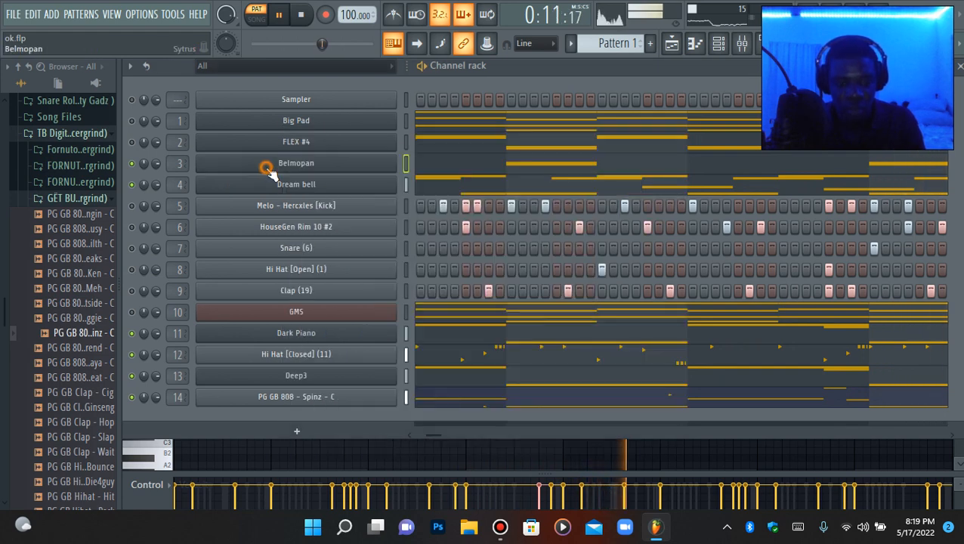
# Set the root notes of FLEX #4 and Big Pad to E4 and unmute both channels.
pyautogui.click(302, 147)
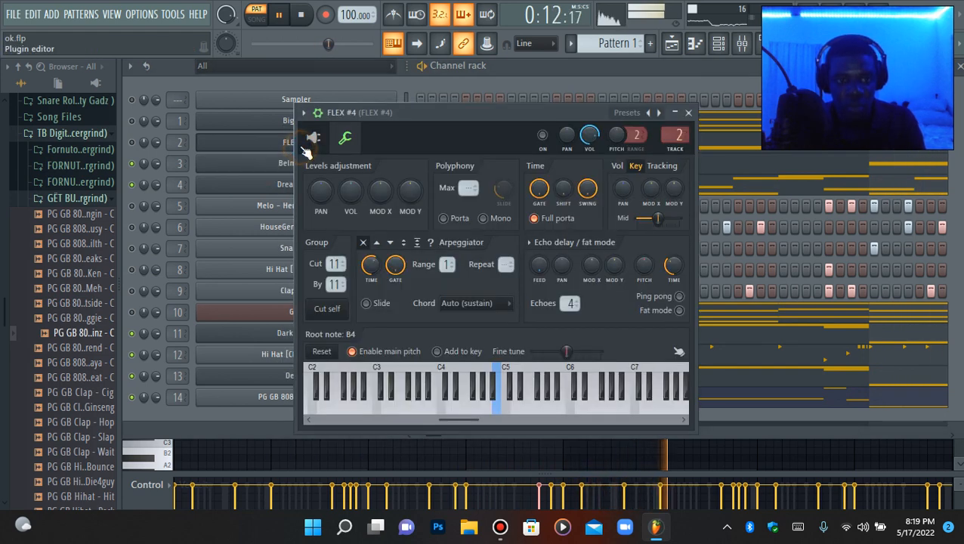
pyautogui.click(260, 148)
pyautogui.click(275, 189)
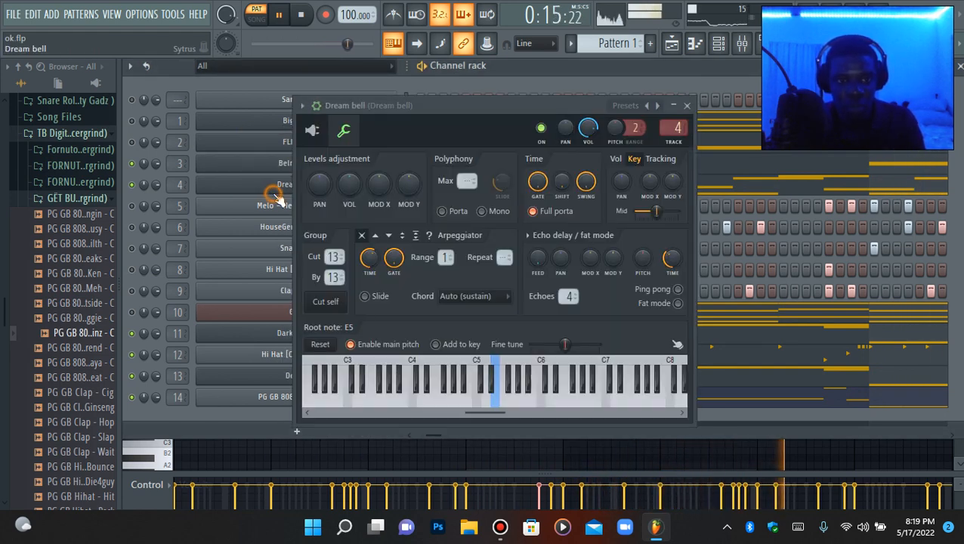
pyautogui.click(273, 190)
pyautogui.click(278, 151)
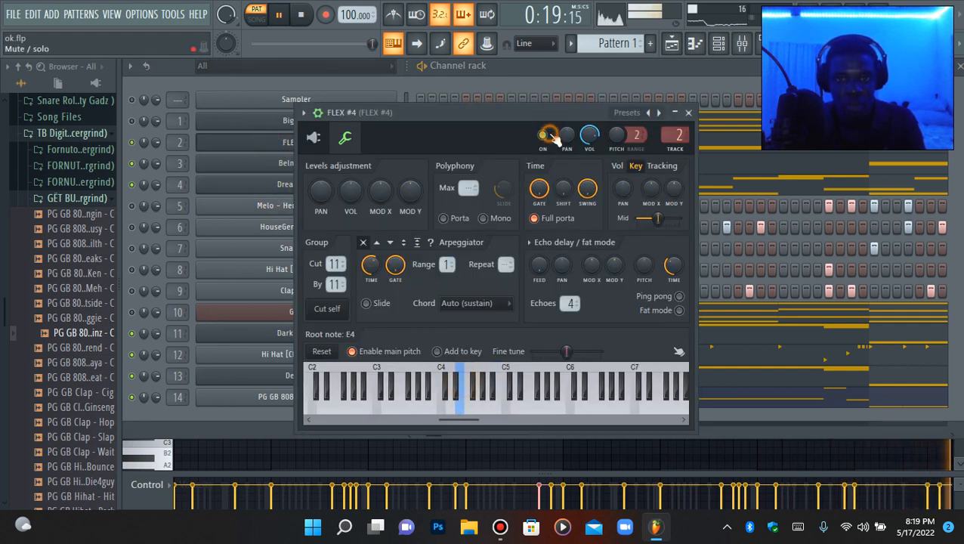
pyautogui.click(283, 149)
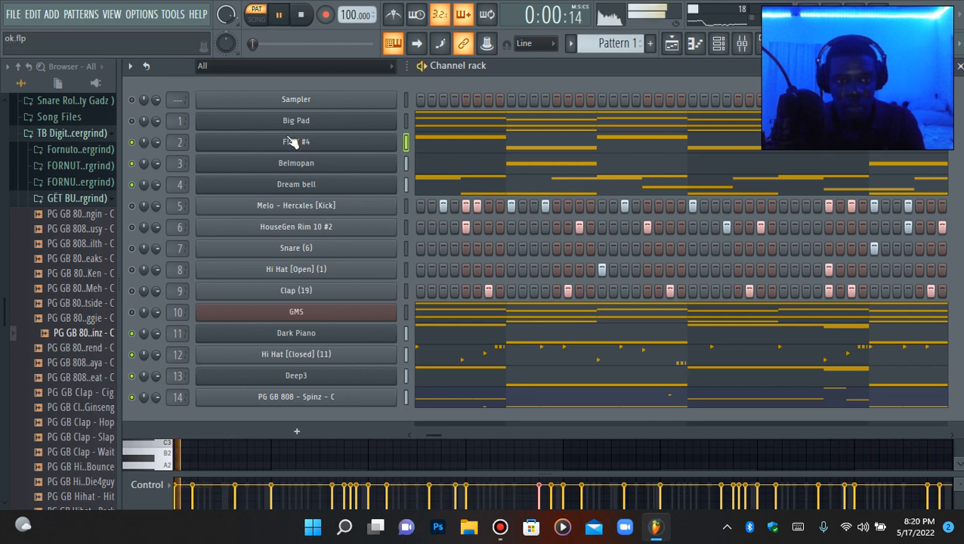
pyautogui.click(287, 124)
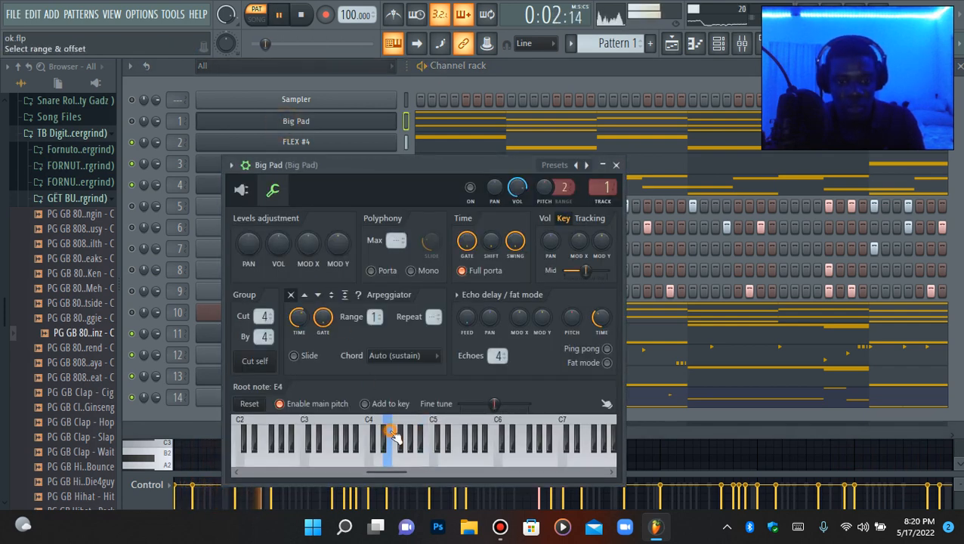
pyautogui.click(360, 122)
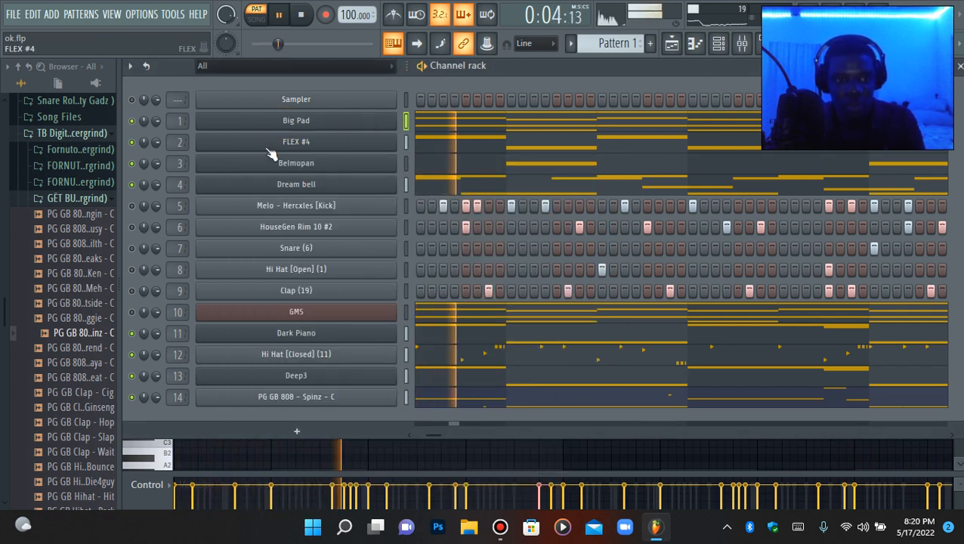
# Open the GMS root note settings and unmute all remaining channels in the rack.
pyautogui.click(272, 316)
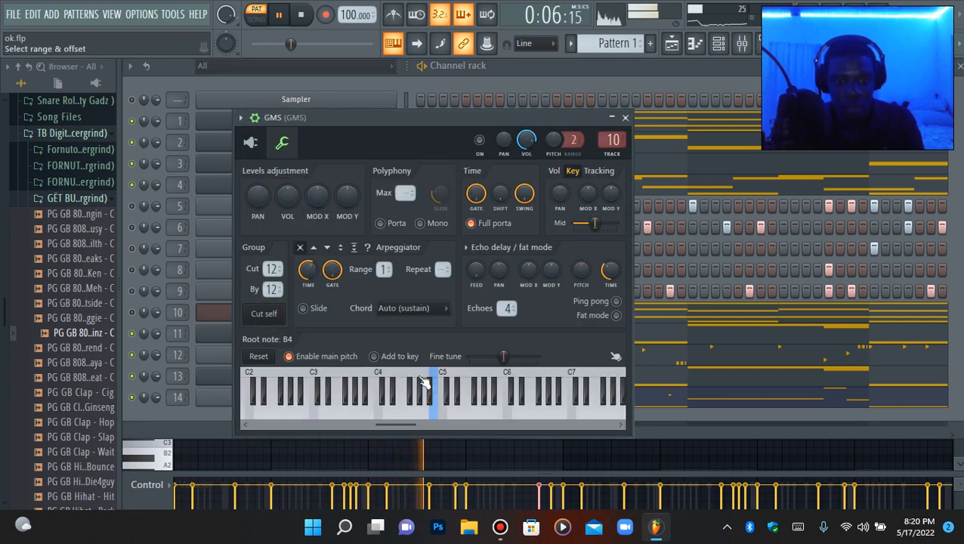
pyautogui.rightClick(132, 121)
pyautogui.click(135, 125)
pyautogui.rightClick(134, 123)
pyautogui.click(139, 132)
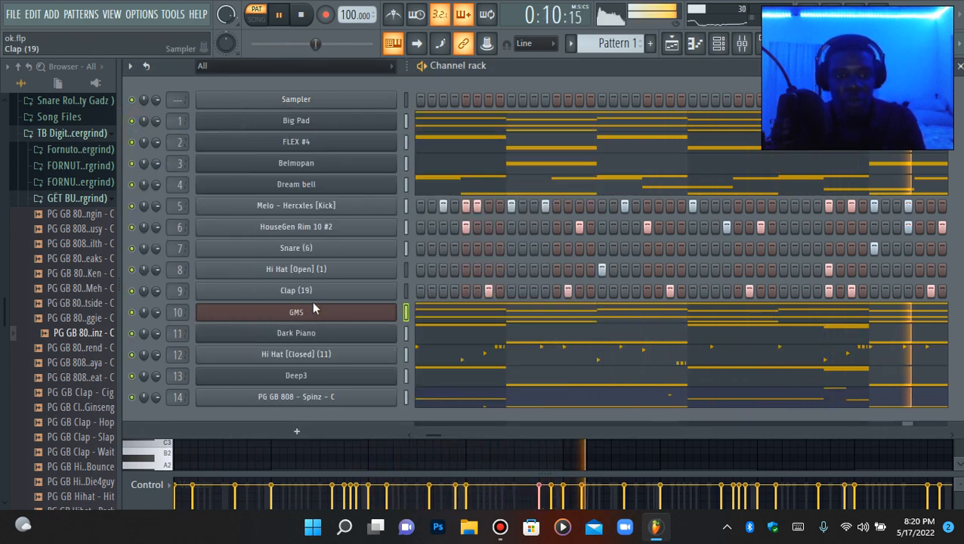
# Collapse the open sample pack folder in the browser and select only the PG GB 808 - Spinz - C channel.
pyautogui.click(315, 316)
pyautogui.doubleClick(406, 99)
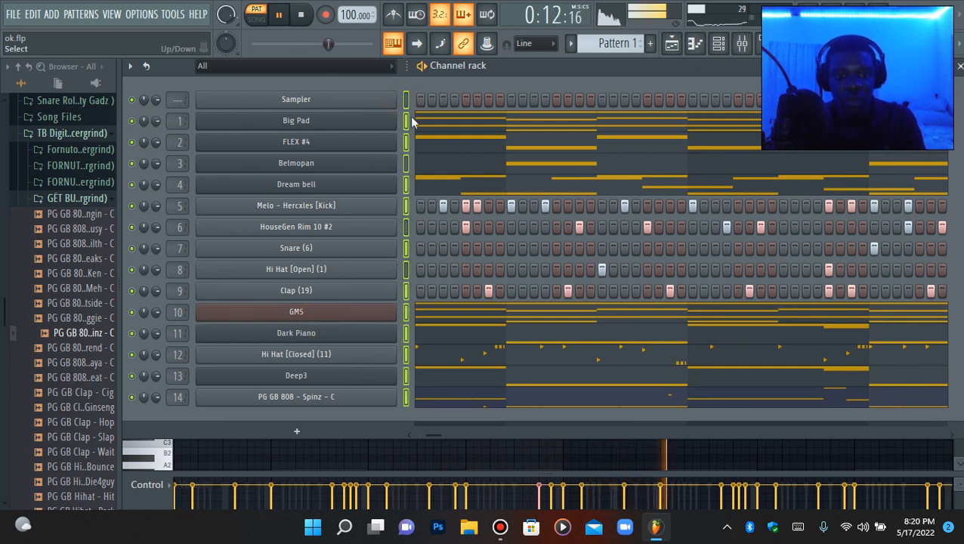
pyautogui.click(57, 198)
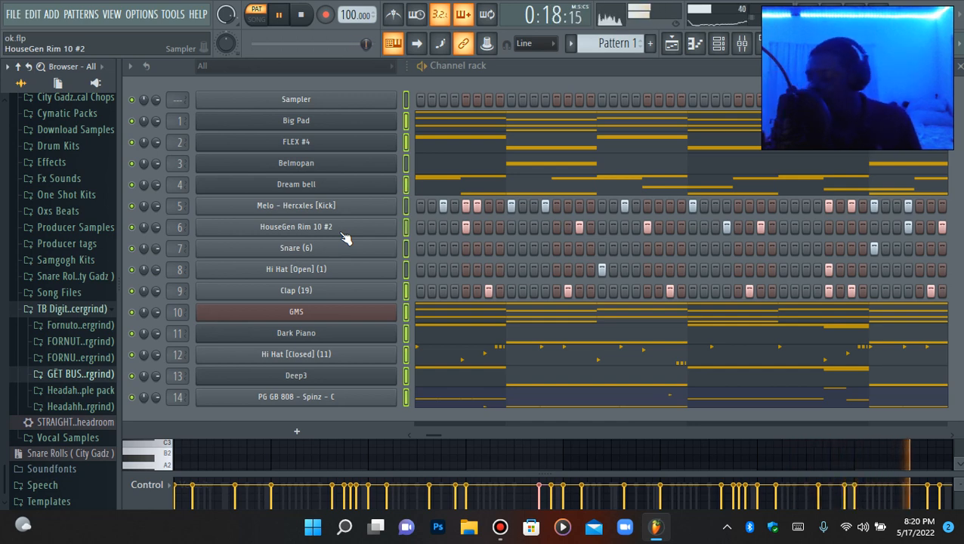
pyautogui.rightClick(370, 401)
pyautogui.click(367, 404)
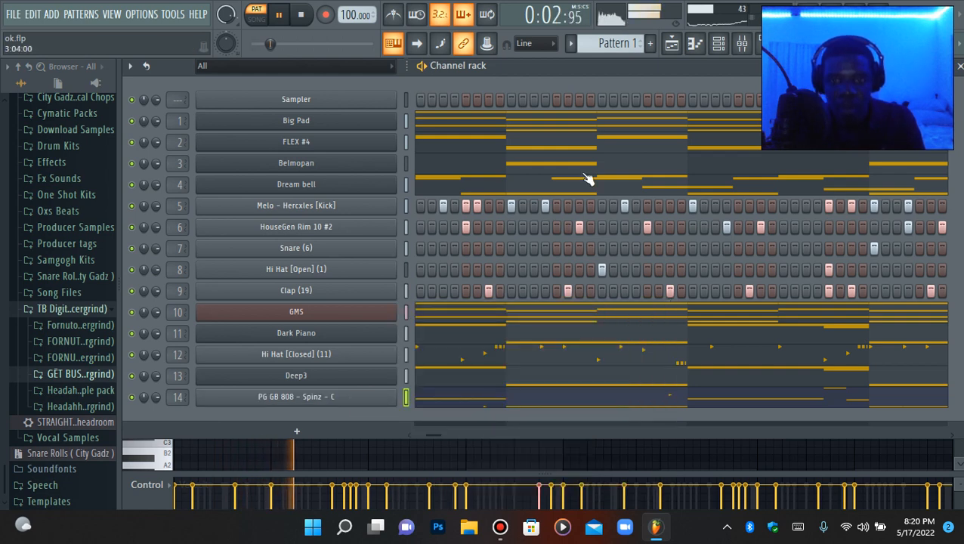
# Open the piano roll of the PG GB 808 - Spinz - C channel.
pyautogui.click(698, 51)
pyautogui.scroll(2, 639, 214)
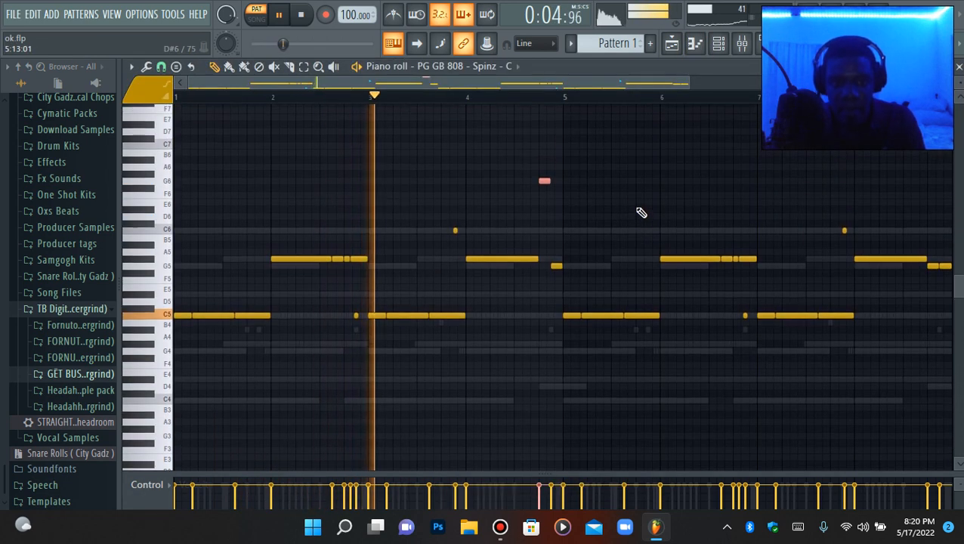
# Try the last C5 note of bar 3 two octaves higher, at C7, and replay the pattern from the start.
pyautogui.moveTo(480, 298); pyautogui.dragTo(462, 325)
pyautogui.hotkey('ctrl', 'Up')
pyautogui.hotkey('ctrl', 'Up')
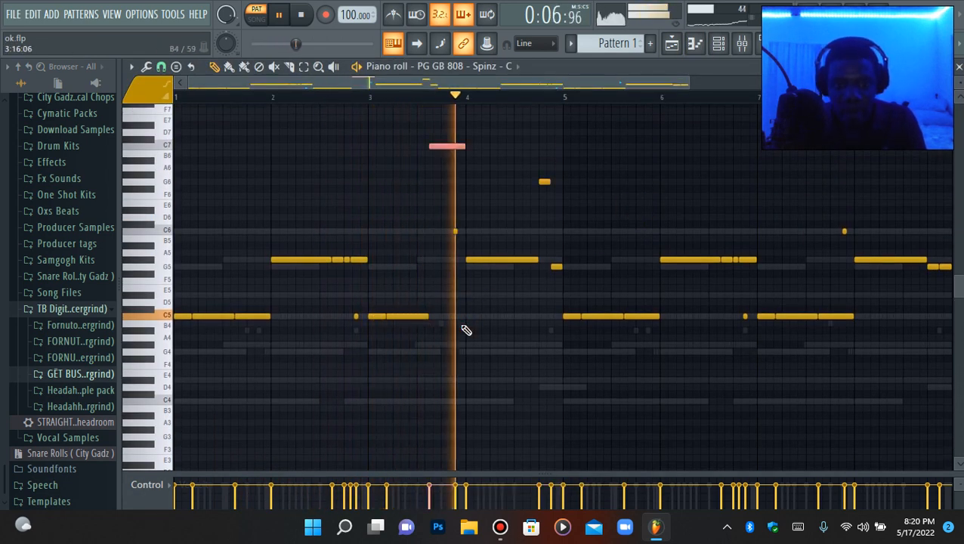
pyautogui.press('space')
pyautogui.press('space')
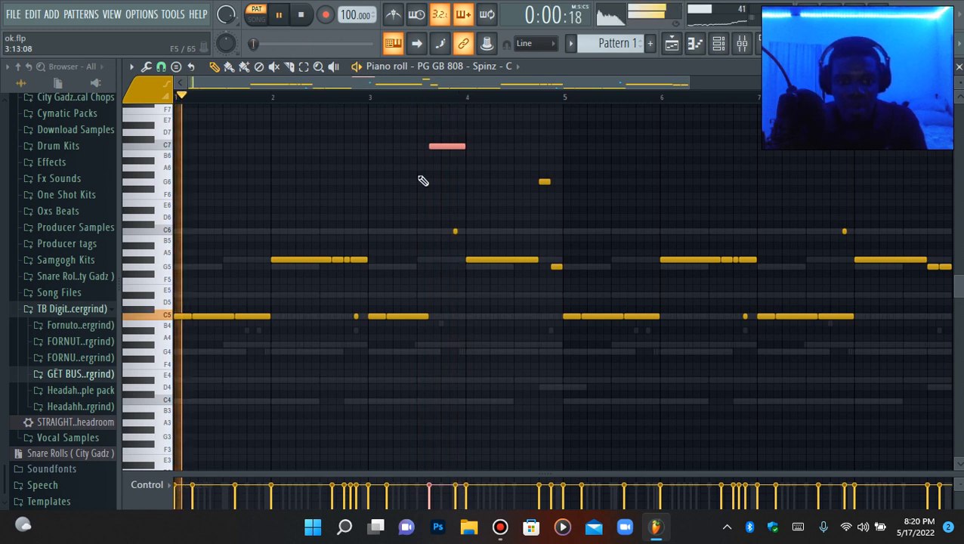
pyautogui.keyDown('ctrl'); pyautogui.click(500, 209); pyautogui.keyUp('ctrl')
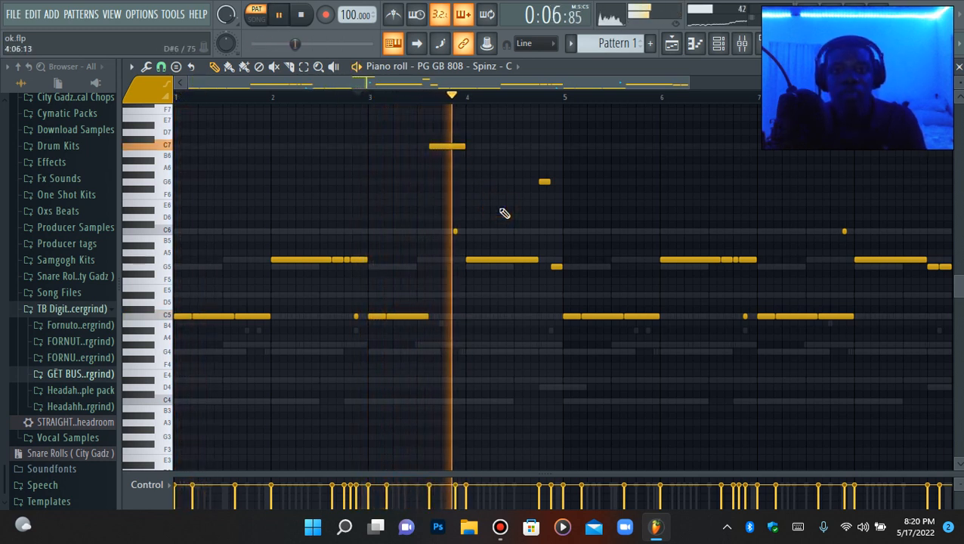
# Move the C7 note in bar 3 back down two octaves to C5 and stop playback.
pyautogui.moveTo(499, 206); pyautogui.dragTo(456, 145)
pyautogui.hotkey('ctrl', 'Down')
pyautogui.hotkey('ctrl', 'Down')
pyautogui.press('space')
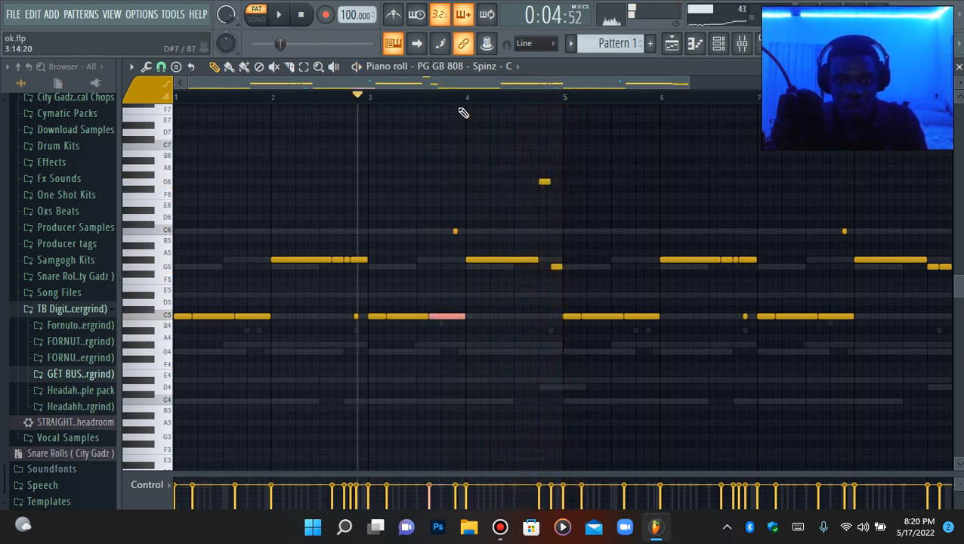
# During playback, try the short C6 note near the end of bar 3 one octave higher and return it to C6.
pyautogui.press('space')
pyautogui.moveTo(409, 225); pyautogui.dragTo(475, 235)
pyautogui.hotkey('ctrl', 'Up')
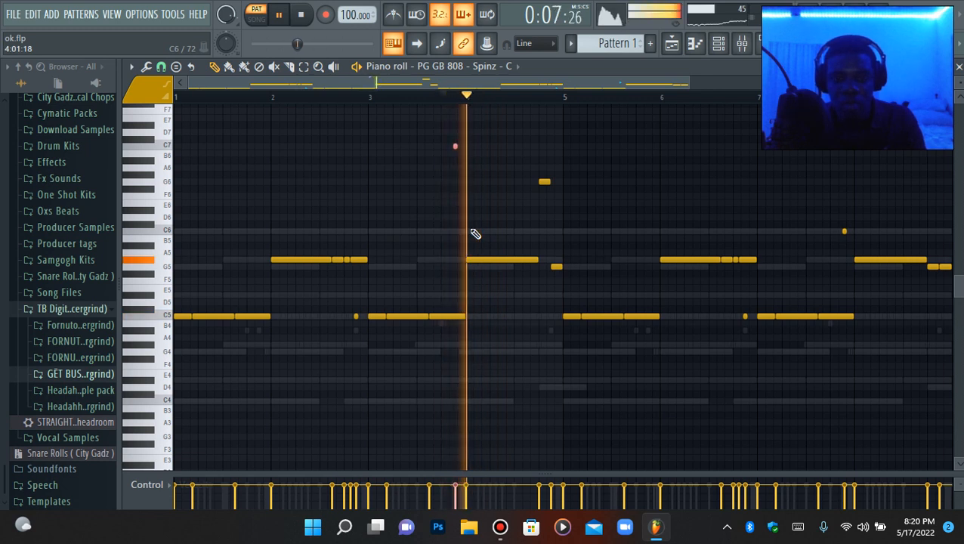
pyautogui.hotkey('ctrl', 'Down')
pyautogui.click(531, 230)
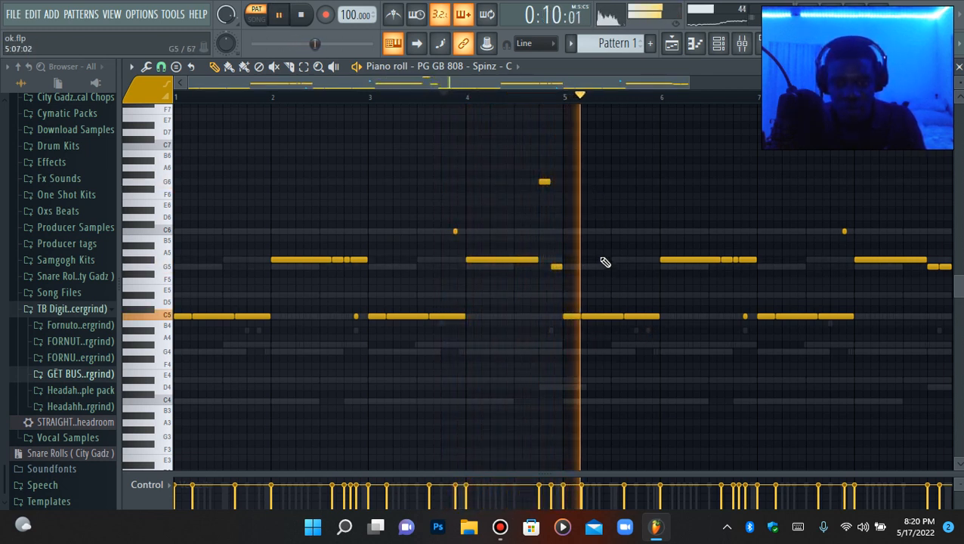
# Raise the last C5 note of bar 5 and the last G#5 note of bar 6 by one octave each.
pyautogui.click(647, 316)
pyautogui.hotkey('ctrl', 'Up')
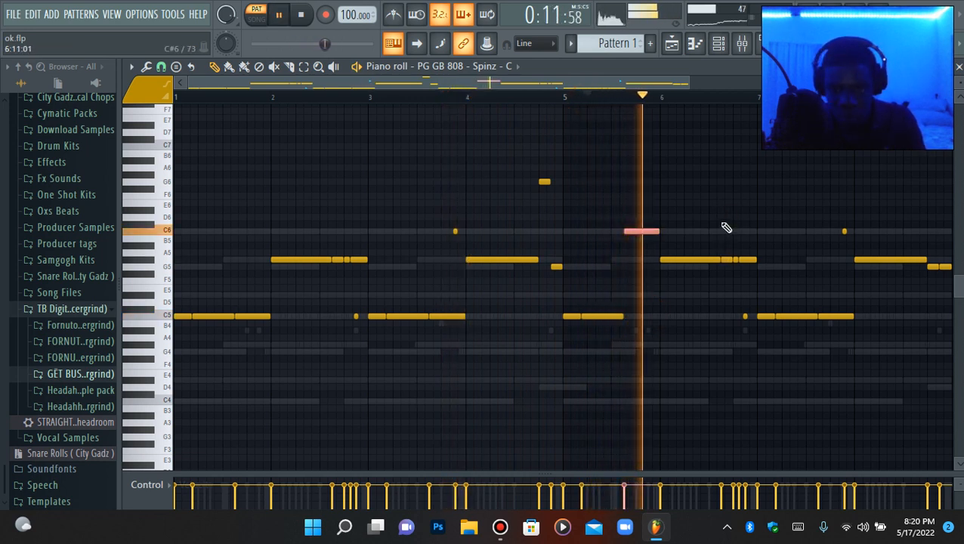
pyautogui.click(754, 260)
pyautogui.hotkey('ctrl', 'Up')
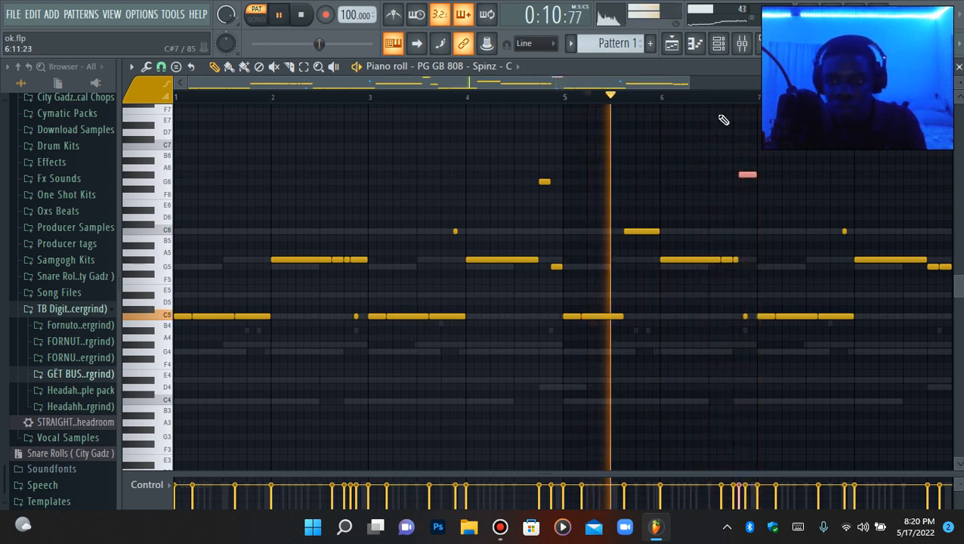
# Try the short C5 note near the end of bar 6 an octave higher, lowering it by four semitones to G#5.
pyautogui.click(730, 317)
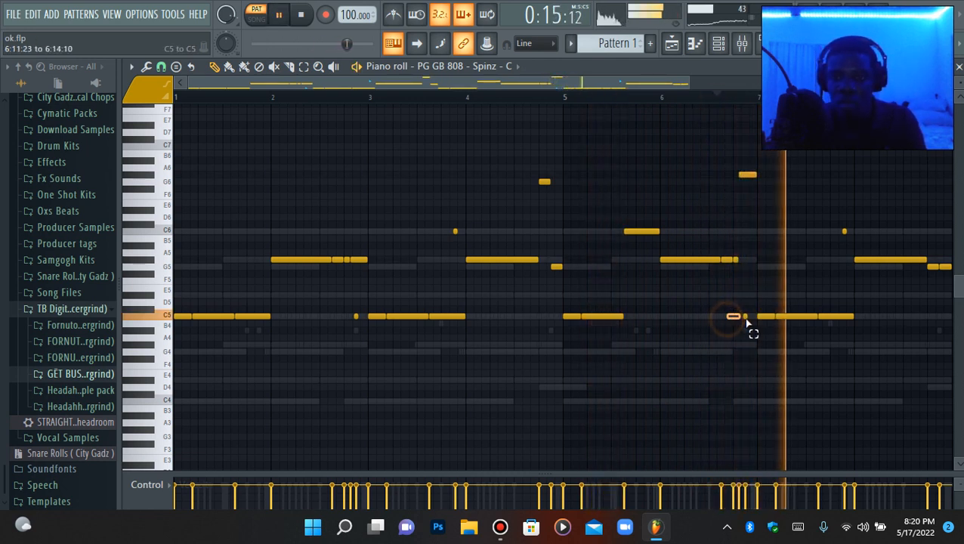
pyautogui.moveTo(746, 319); pyautogui.dragTo(757, 318)
pyautogui.hotkey('ctrl', 'Up')
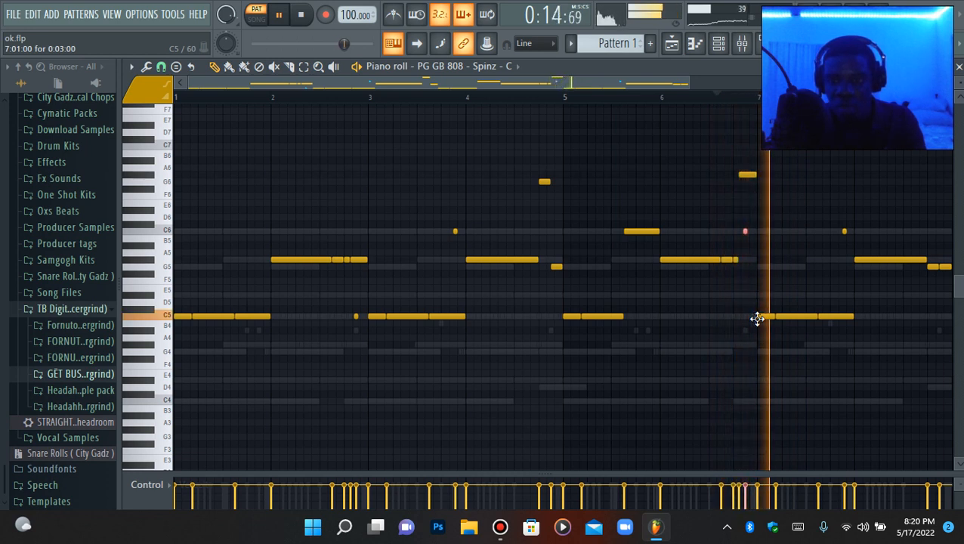
pyautogui.press('Down')
pyautogui.press('Down')
pyautogui.press('Down')
pyautogui.press('Down')
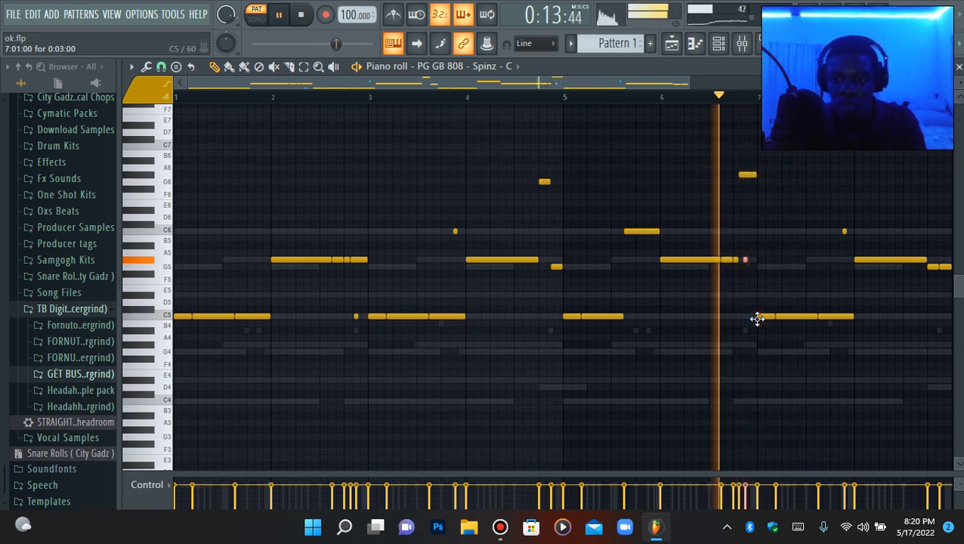
# Return the short note near the end of bar 6 to C5, going down an octave and up four semitones.
pyautogui.hotkey('ctrl', 'Down')
pyautogui.press('Up')
pyautogui.press('Up')
pyautogui.press('Up')
pyautogui.press('Up')
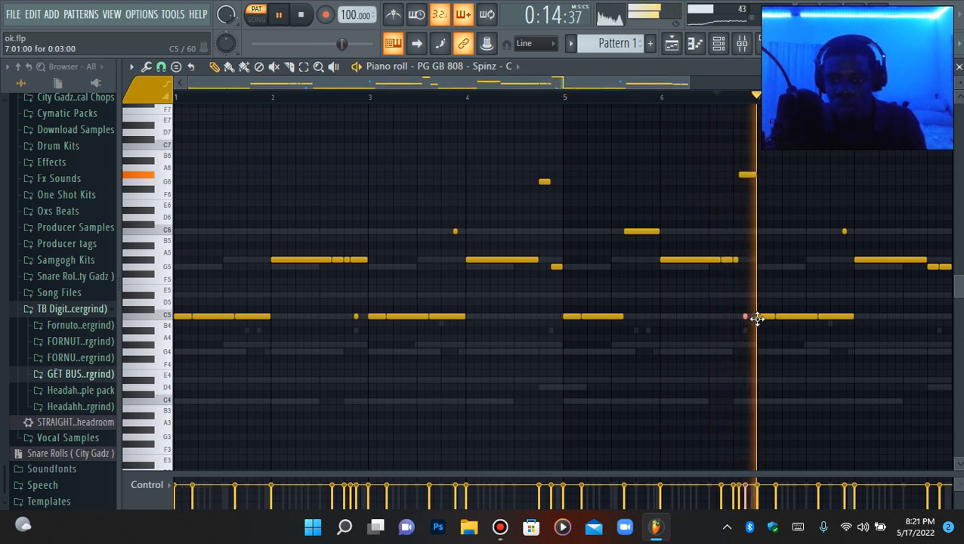
# Restart the pattern and lower the G#6 note at the end of bar 6 by one octave to G#5.
pyautogui.press('space')
pyautogui.press('space')
pyautogui.press('space')
pyautogui.press('space')
pyautogui.moveTo(723, 131); pyautogui.dragTo(744, 185)
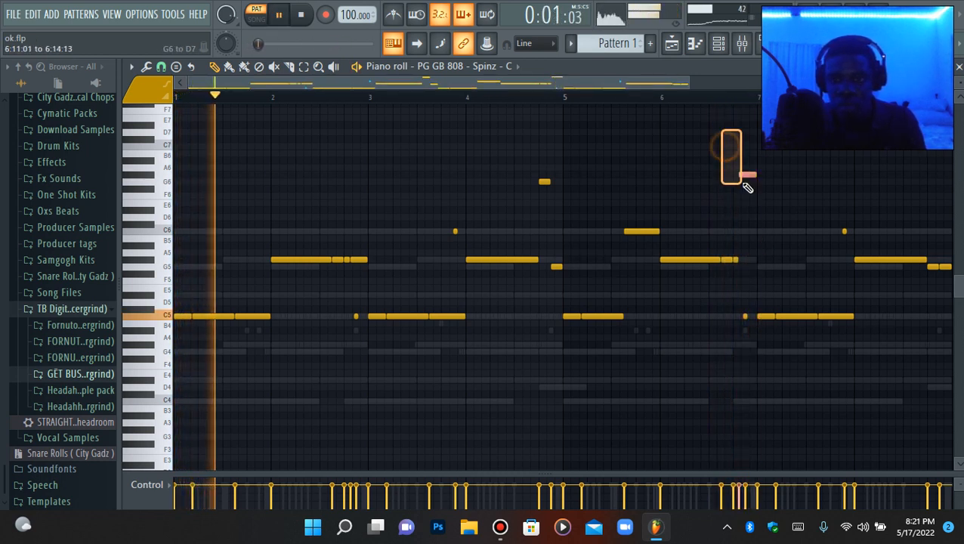
pyautogui.hotkey('ctrl', 'Down')
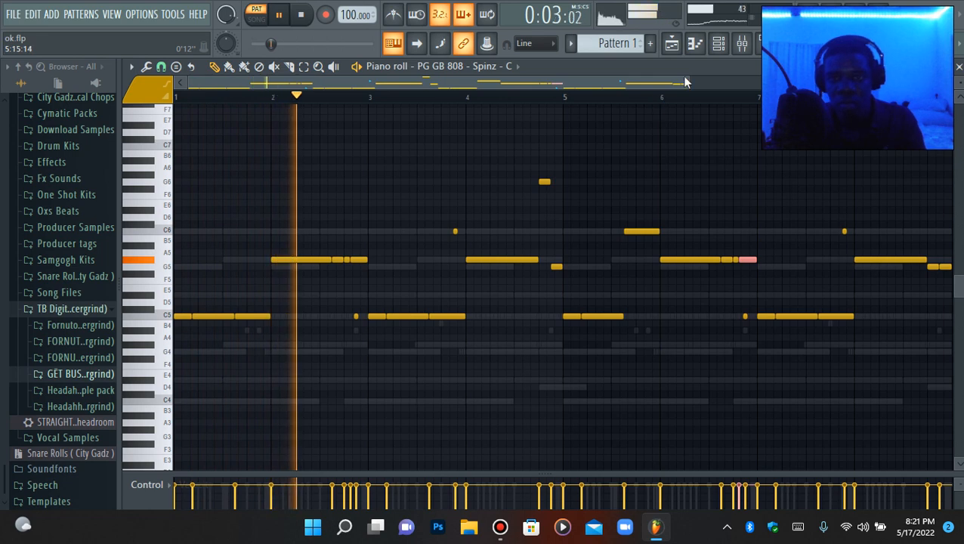
# Show the channel rack and collapse the expanded TB Digita sound folder in the browser.
pyautogui.press('F6')
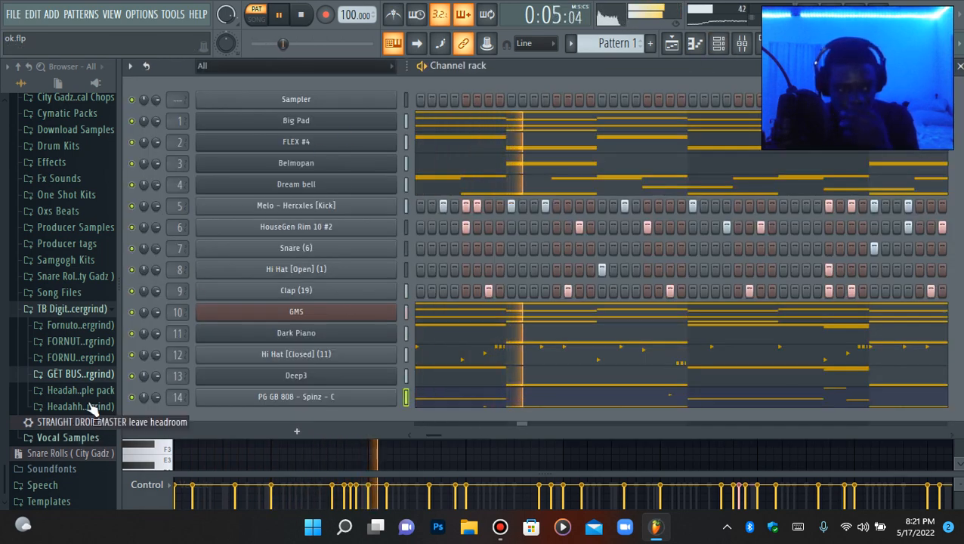
pyautogui.click(60, 309)
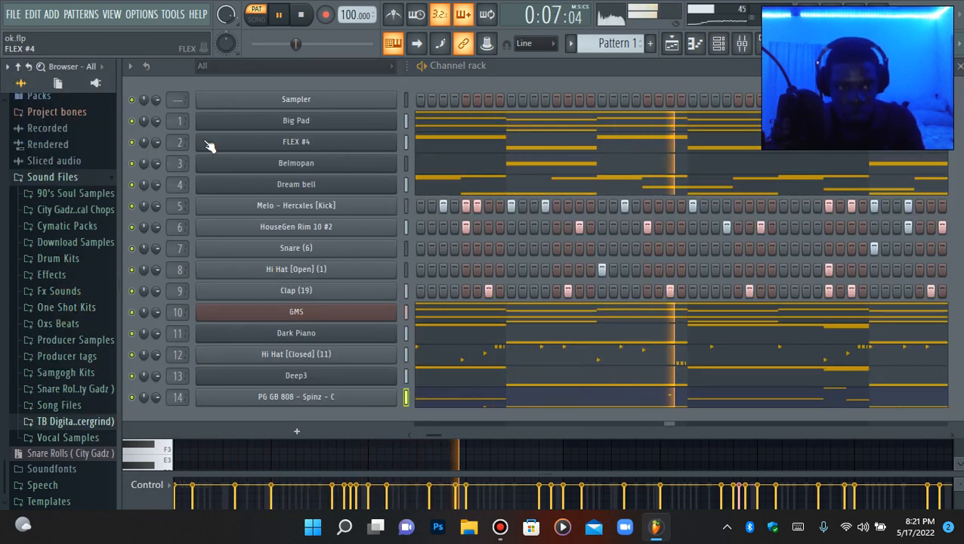
# Audition the Big Pad channel soloed, view its channel settings, and switch the solo off.
pyautogui.rightClick(133, 121)
pyautogui.click(139, 127)
pyautogui.click(285, 121)
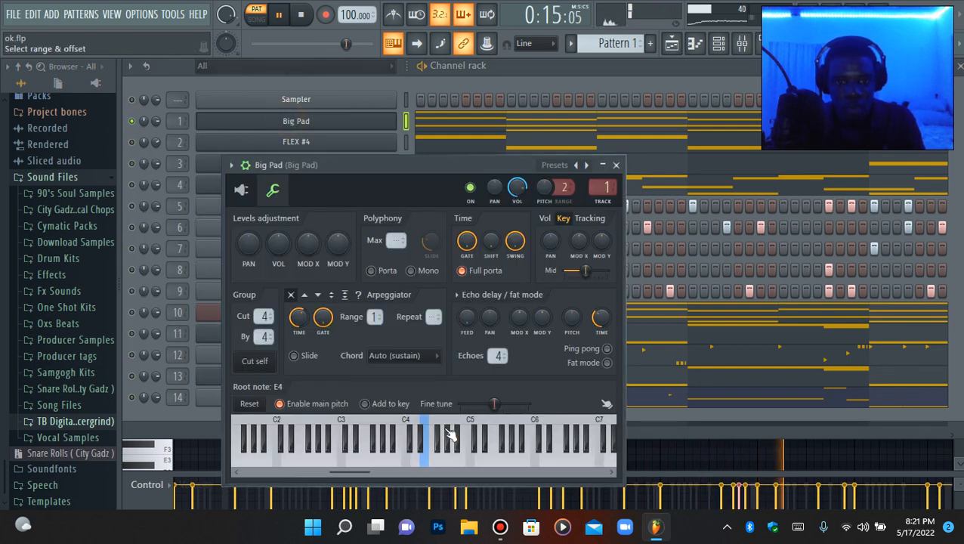
pyautogui.rightClick(134, 126)
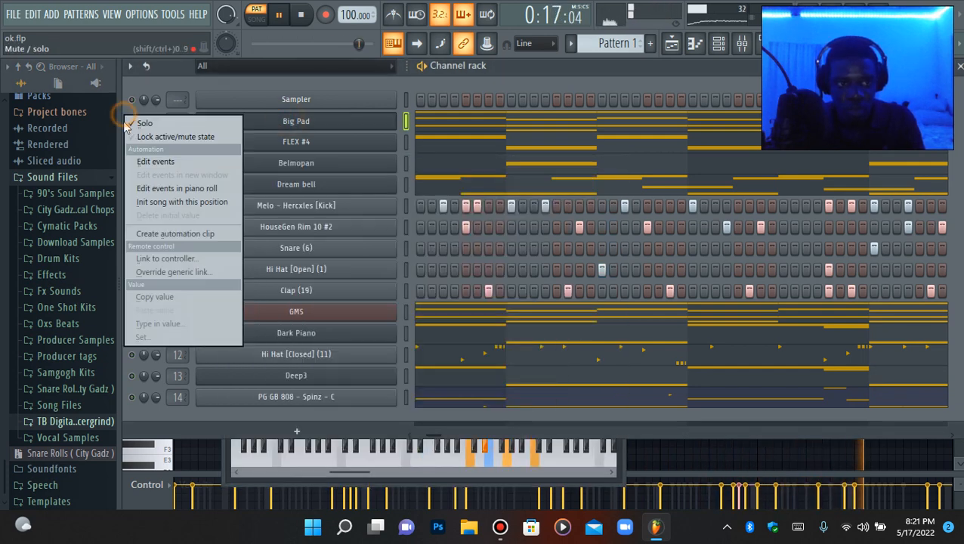
pyautogui.click(143, 127)
pyautogui.rightClick(140, 313)
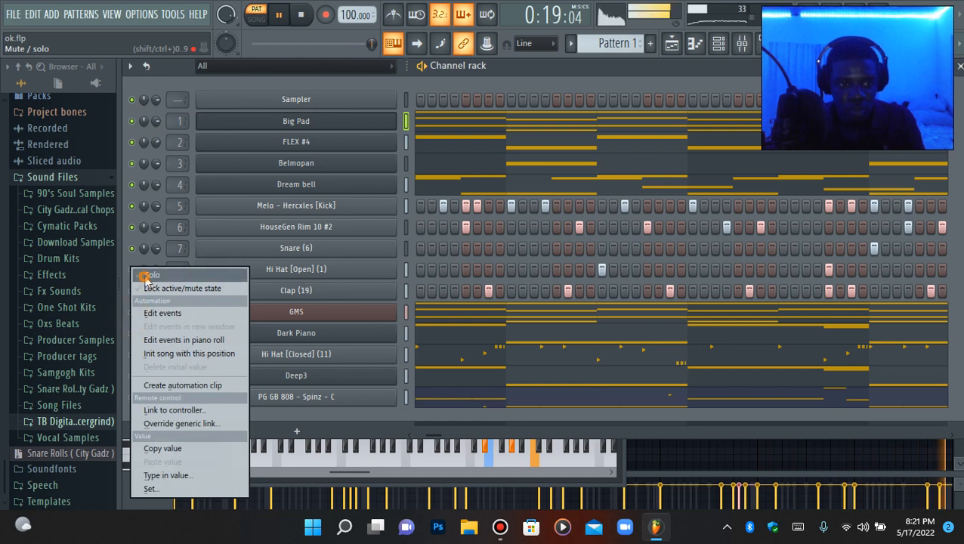
pyautogui.click(143, 275)
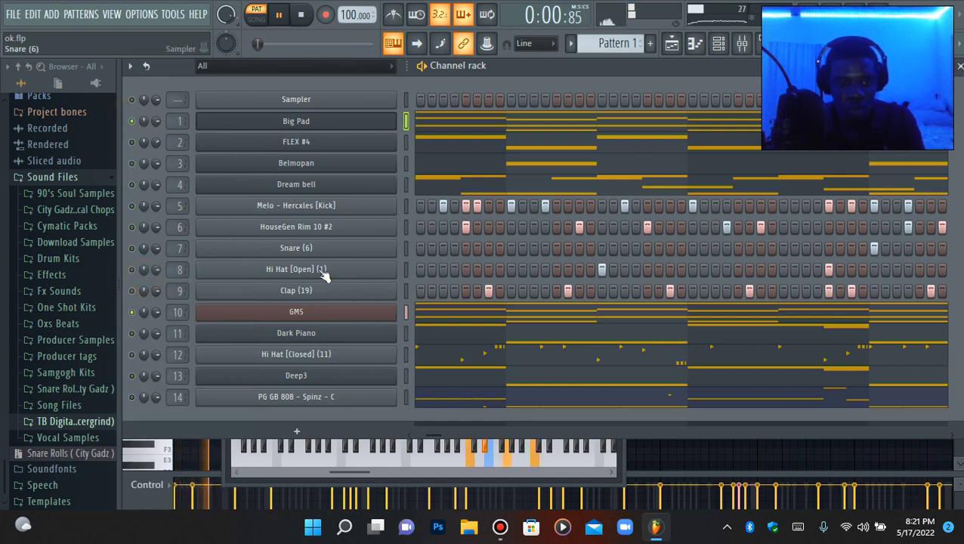
pyautogui.click(279, 126)
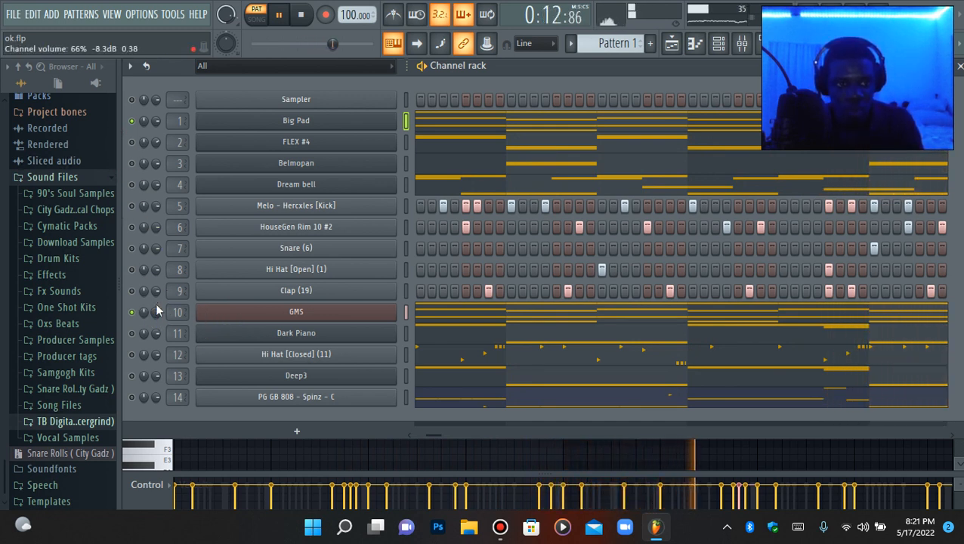
# Toggle Big Pad's solo until all channels are unmuted again, and restart pattern playback.
pyautogui.rightClick(133, 122)
pyautogui.click(142, 130)
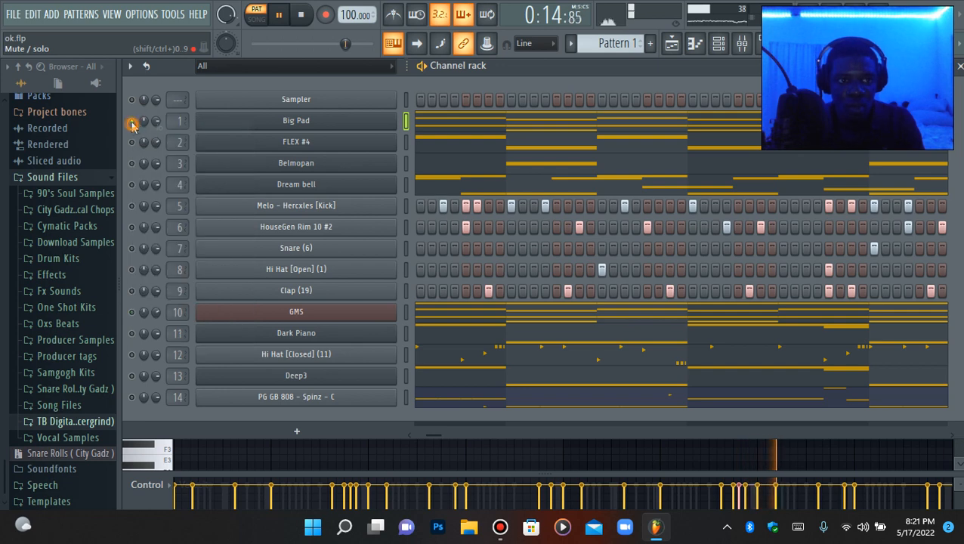
pyautogui.rightClick(133, 123)
pyautogui.click(151, 127)
pyautogui.press('space')
pyautogui.press('space')
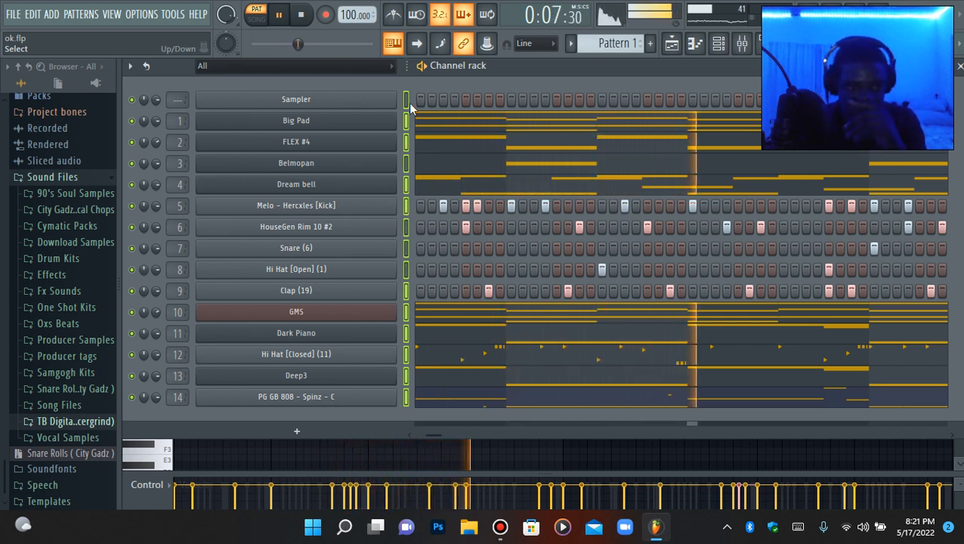
# Check the mixer while the pattern plays and return to the channel rack.
pyautogui.click(742, 43)
pyautogui.click(719, 43)
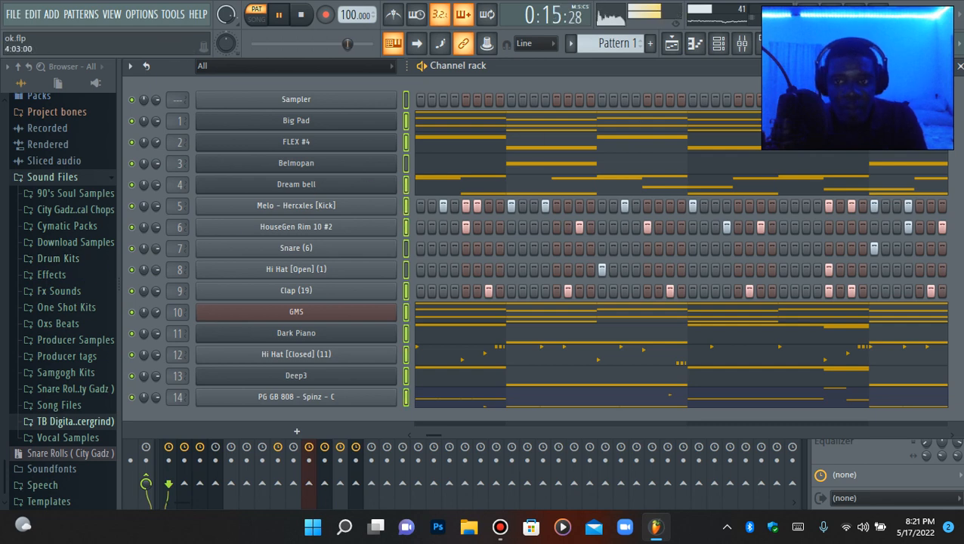
pyautogui.click(743, 46)
pyautogui.click(719, 43)
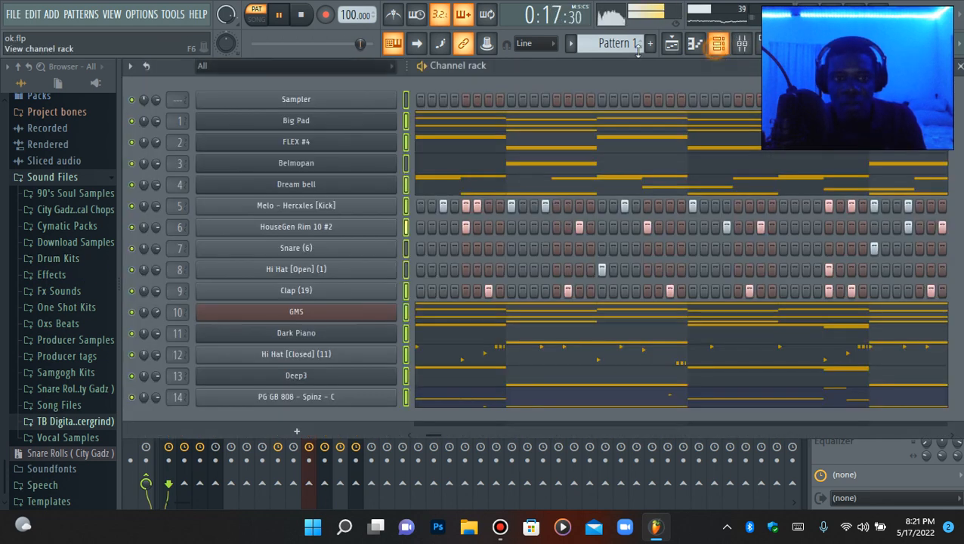
# Browse the Drum Kits folder to the Antidote kit's open hats and add Antidote - Hat (open) - 02 as a new channel.
pyautogui.click(64, 261)
pyautogui.scroll(-8, 82, 239)
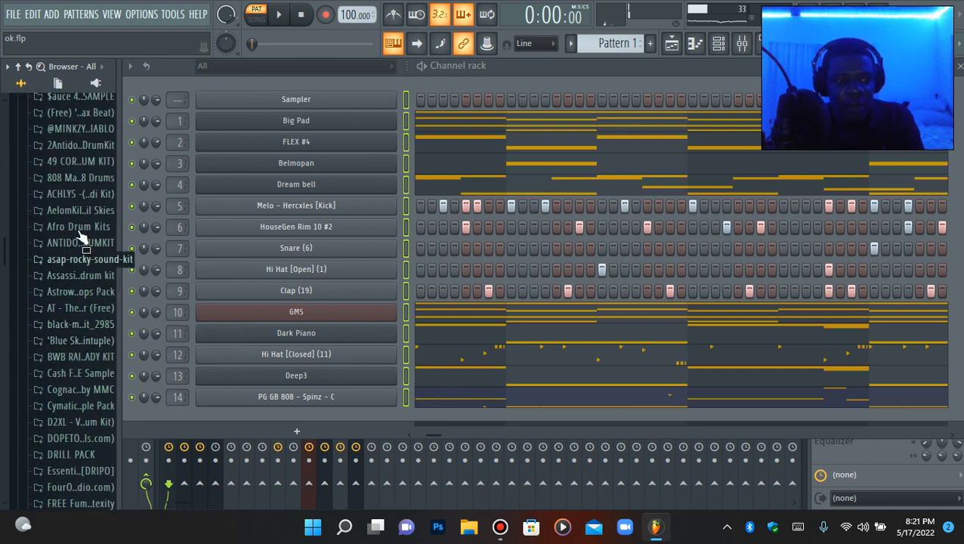
pyautogui.click(78, 243)
pyautogui.click(87, 341)
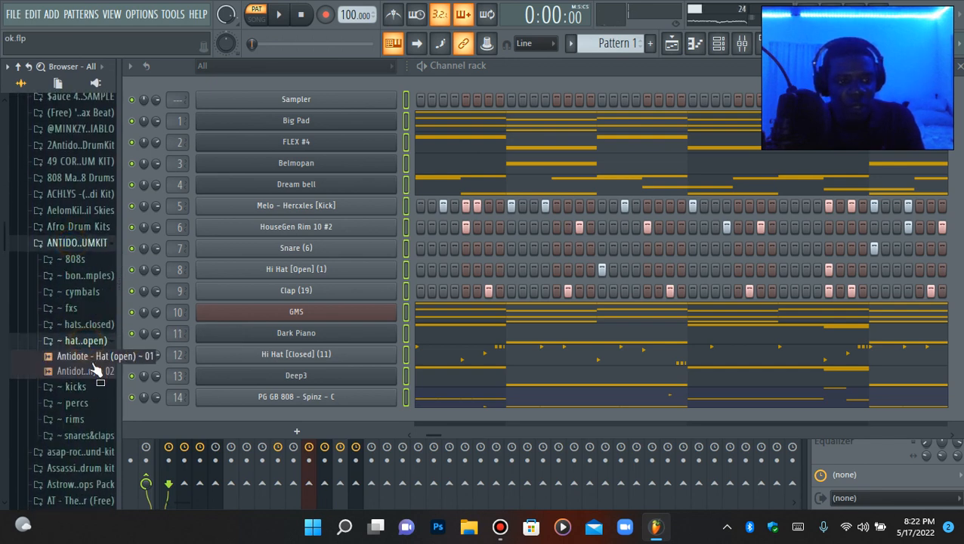
pyautogui.moveTo(386, 425); pyautogui.dragTo(420, 421)
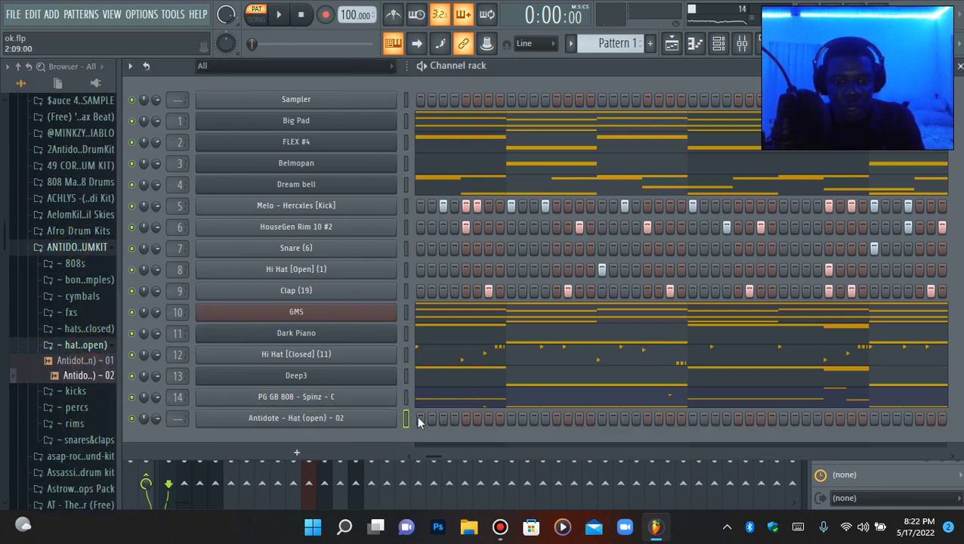
# Place a hit on the first step of the Antidote - Hat (open) - 02 channel and audition the channel soloed.
pyautogui.moveTo(434, 456); pyautogui.dragTo(419, 456)
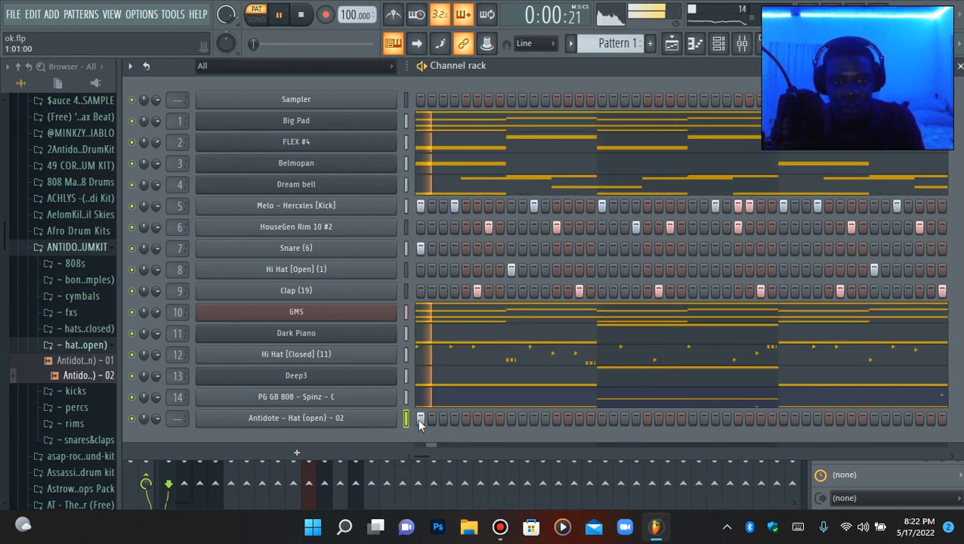
pyautogui.rightClick(144, 420)
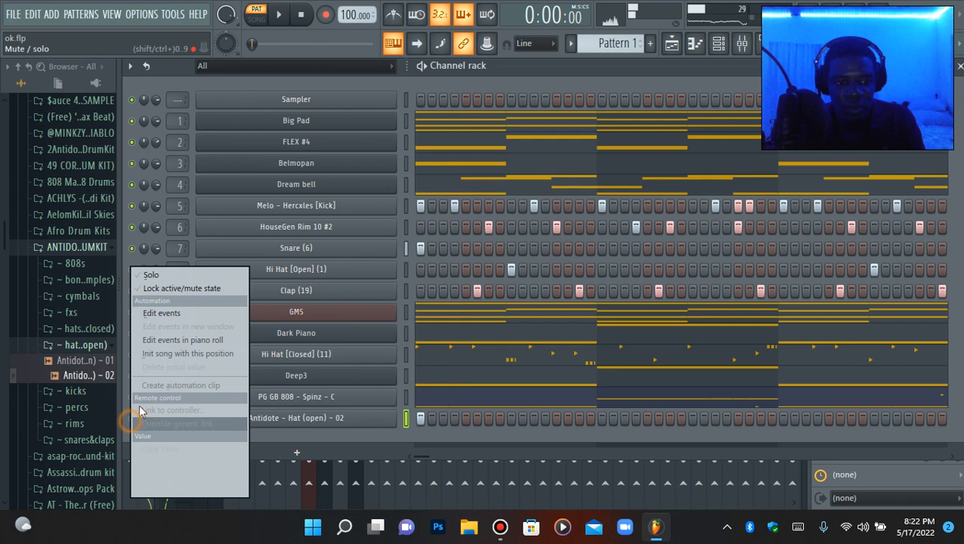
pyautogui.click(142, 279)
pyautogui.press('space')
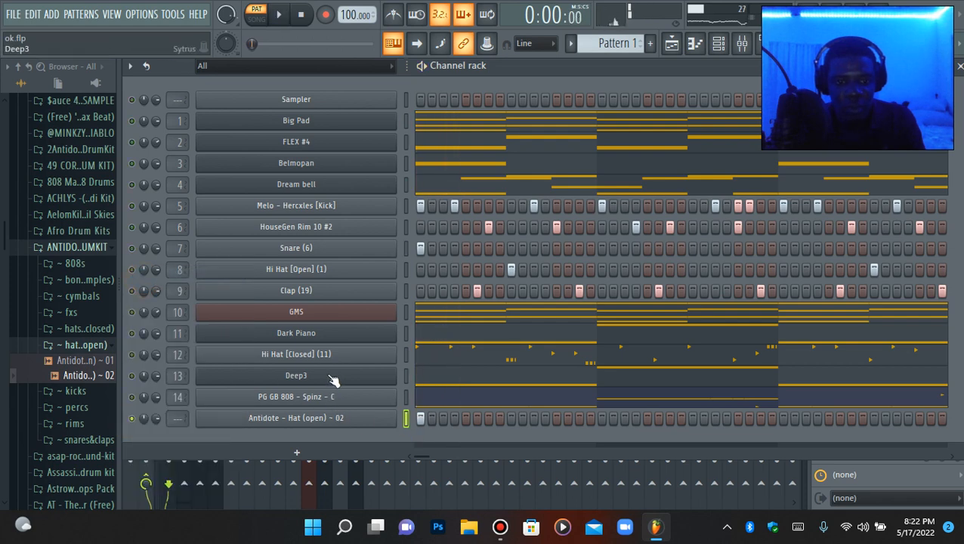
pyautogui.rightClick(139, 425)
pyautogui.click(164, 275)
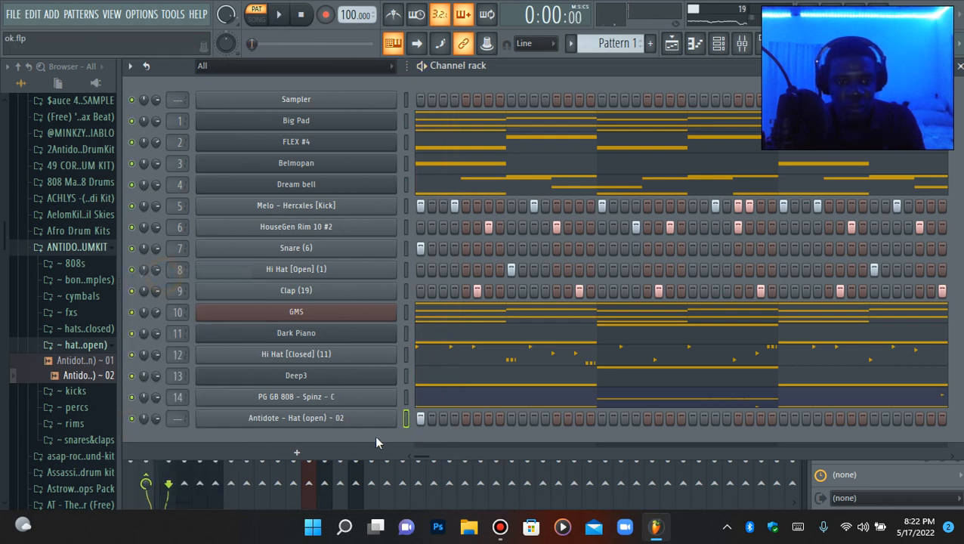
# Try the Antidote open hat hit on step 5, put it back on step 1, and play the pattern.
pyautogui.click(466, 417)
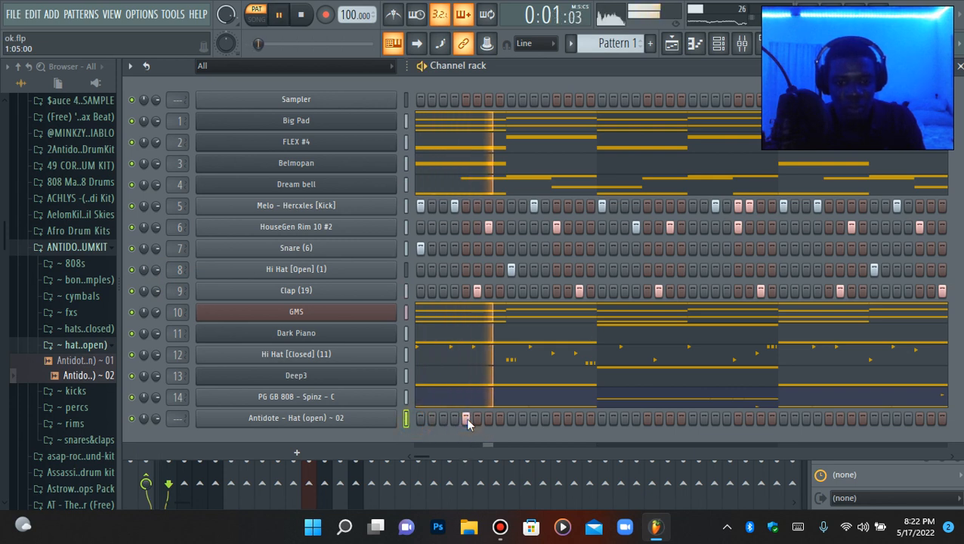
pyautogui.click(465, 417)
pyautogui.press('space')
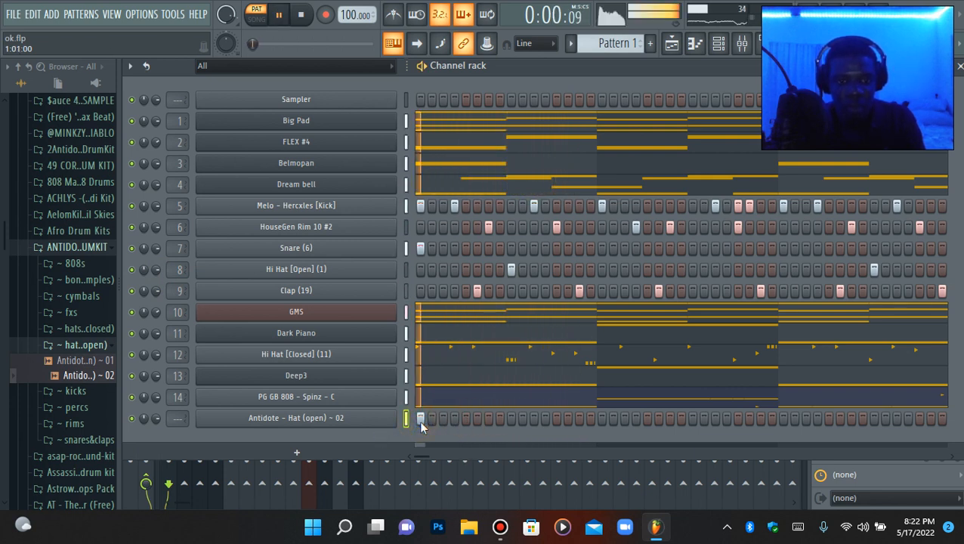
# Move the Snare (6) hit from step 1 to step 5 and replay the pattern from the start.
pyautogui.press('space')
pyautogui.click(125, 248)
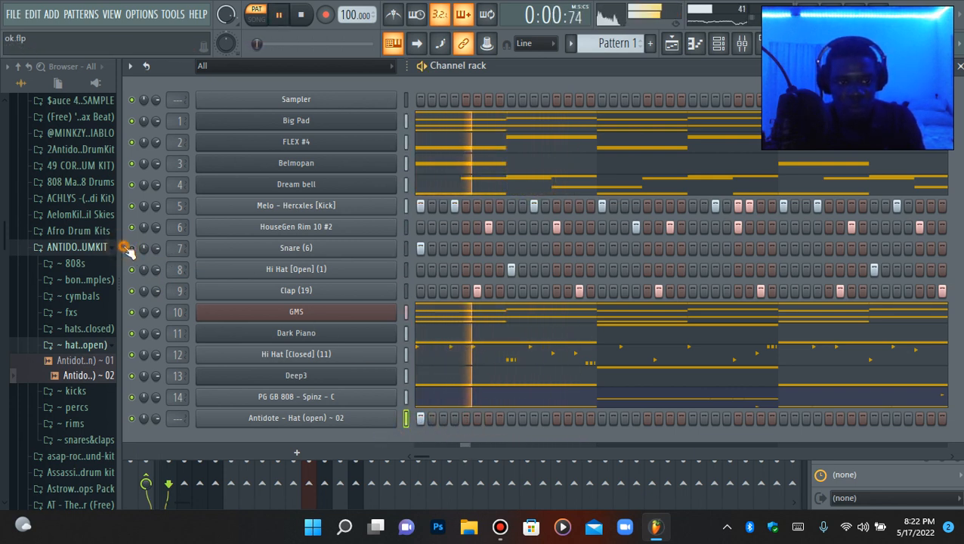
pyautogui.press('space')
pyautogui.press('space')
pyautogui.click(464, 251)
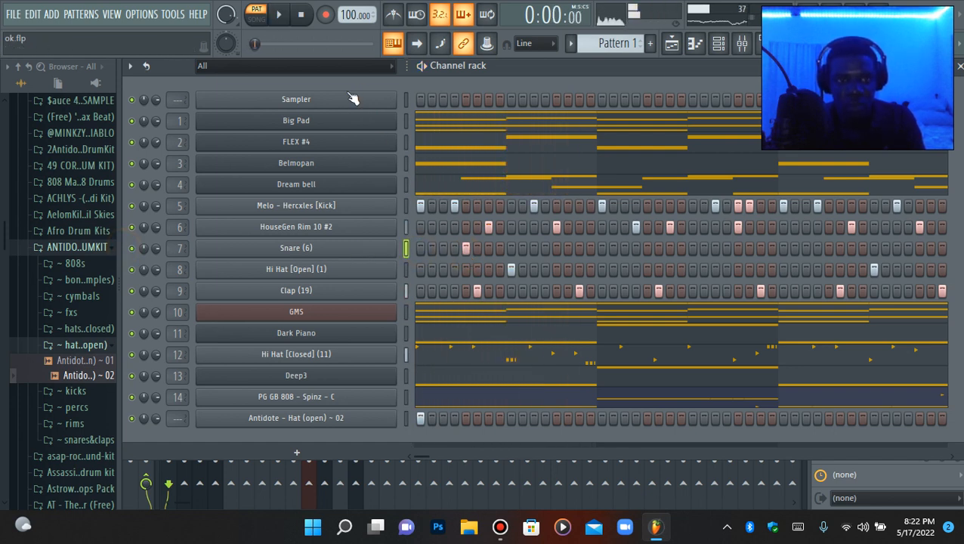
pyautogui.click(308, 28)
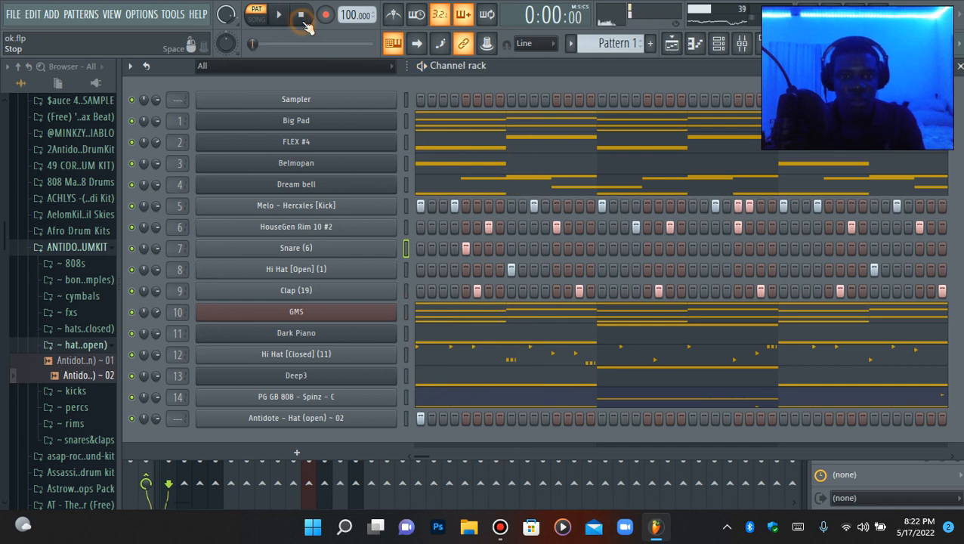
pyautogui.press('space')
# Raise the Snare (6) track's volume slightly in the mixer while auditioning the pattern.
pyautogui.click(741, 49)
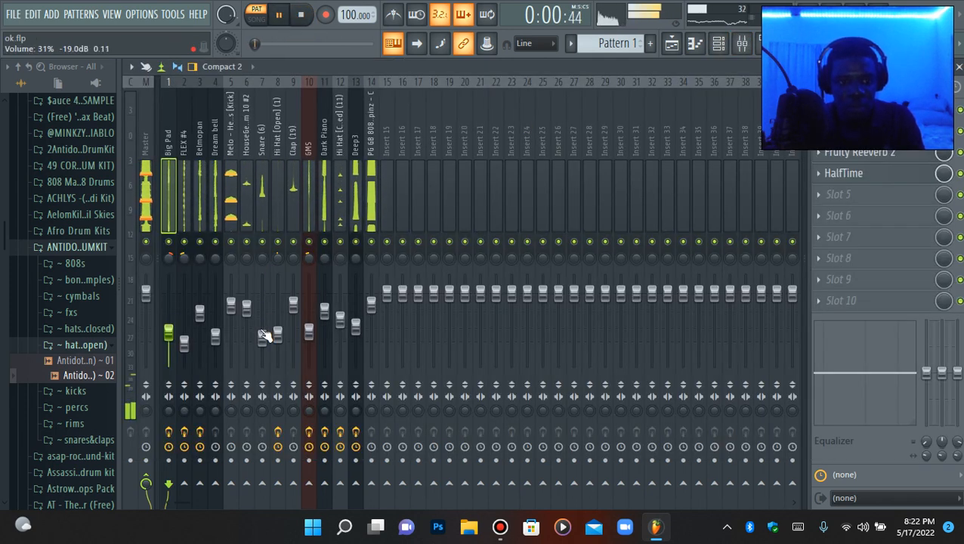
pyautogui.press('space')
pyautogui.press('space')
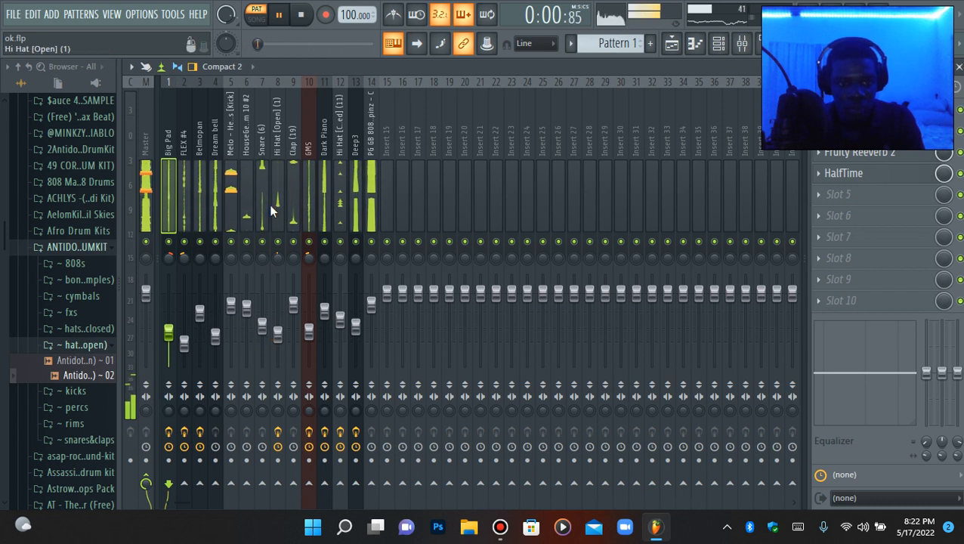
pyautogui.click(264, 327)
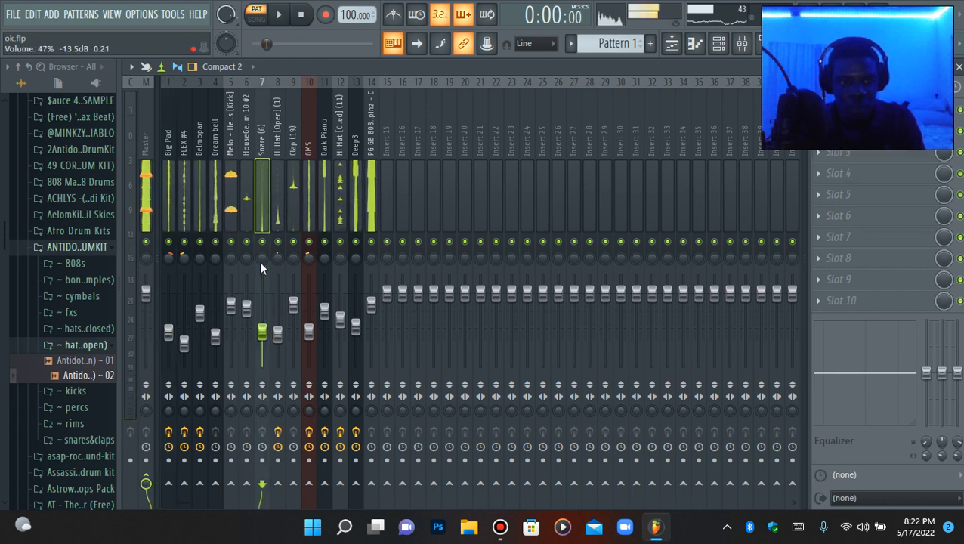
pyautogui.press('space')
# Try panning the Snare (6) mixer track 24% left during playback and reset its panning.
pyautogui.moveTo(259, 261)
pyautogui.mouseDown()
pyautogui.moveTo(259, 273)
pyautogui.moveTo(263, 261)
pyautogui.mouseUp()
pyautogui.press('space')
pyautogui.press('space')
pyautogui.press('space')
pyautogui.press('space')
pyautogui.press('space')
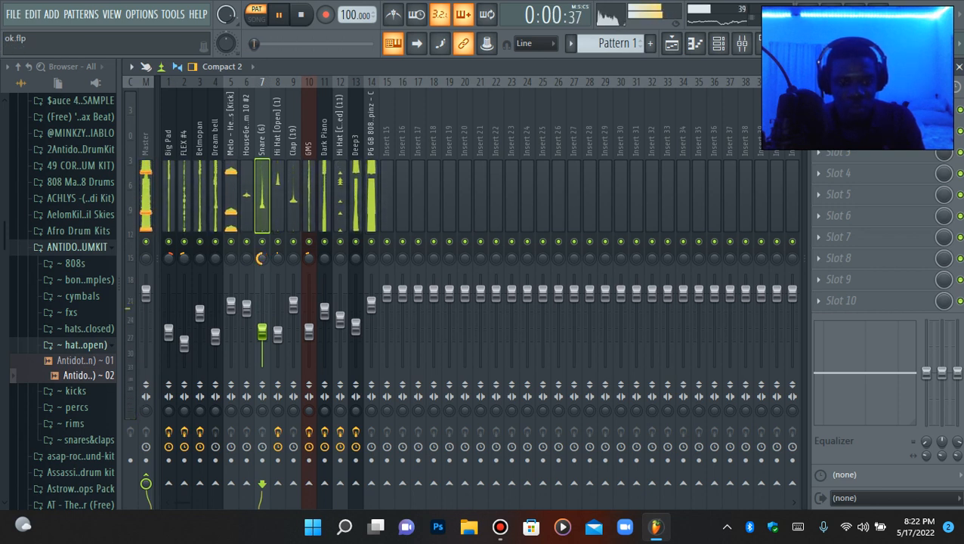
pyautogui.rightClick(260, 260)
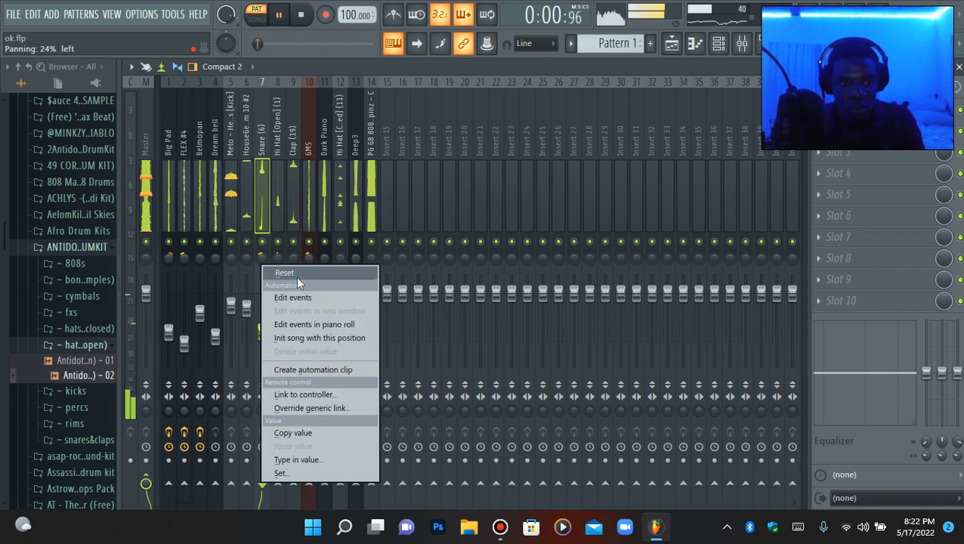
pyautogui.click(296, 277)
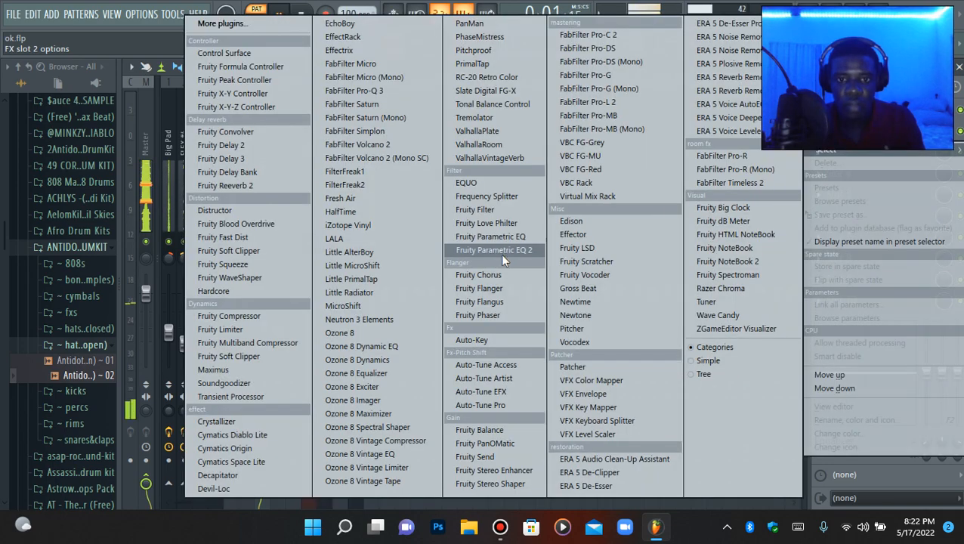
# Try Fruity Parametric EQ 2 in effect slot 2 of the Snare (6) mixer track and delete it.
pyautogui.click(500, 253)
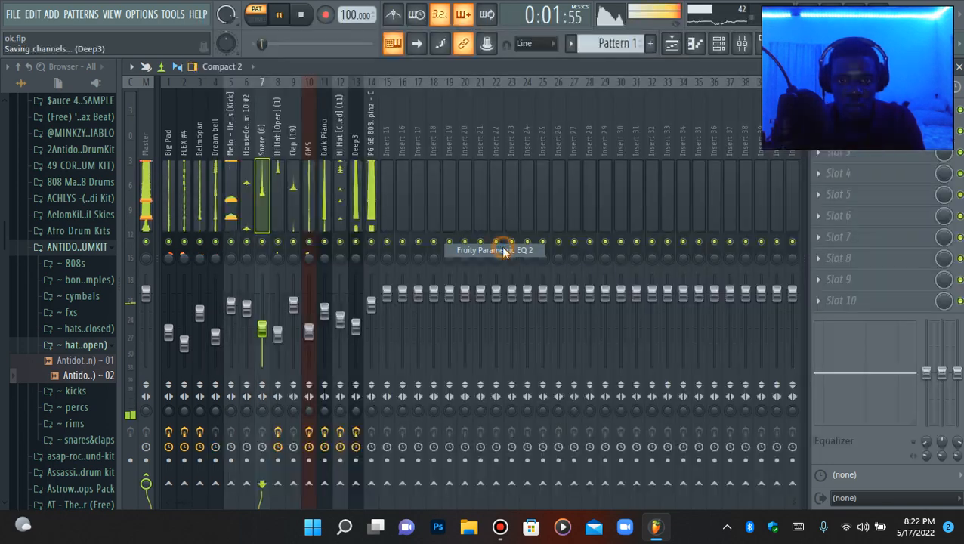
pyautogui.click(817, 155)
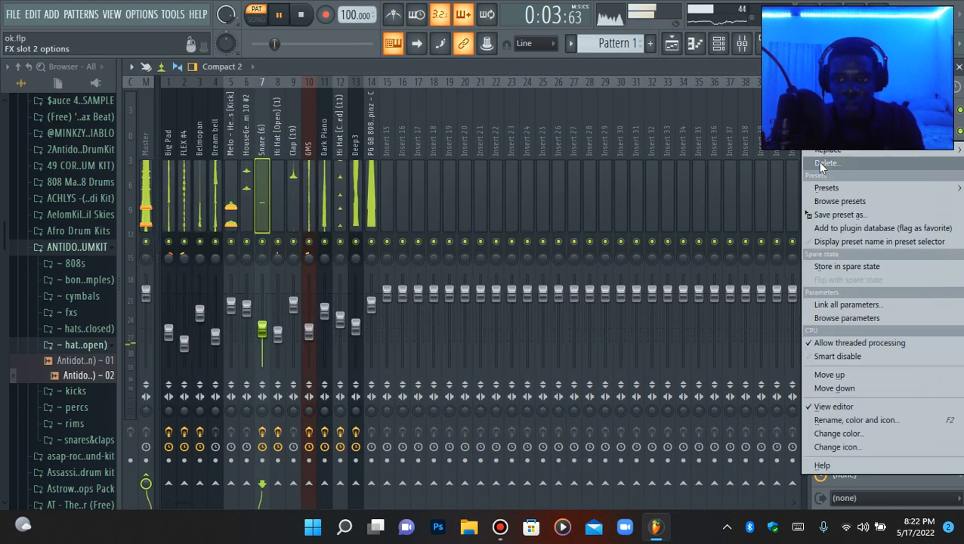
pyautogui.click(827, 162)
pyautogui.click(563, 306)
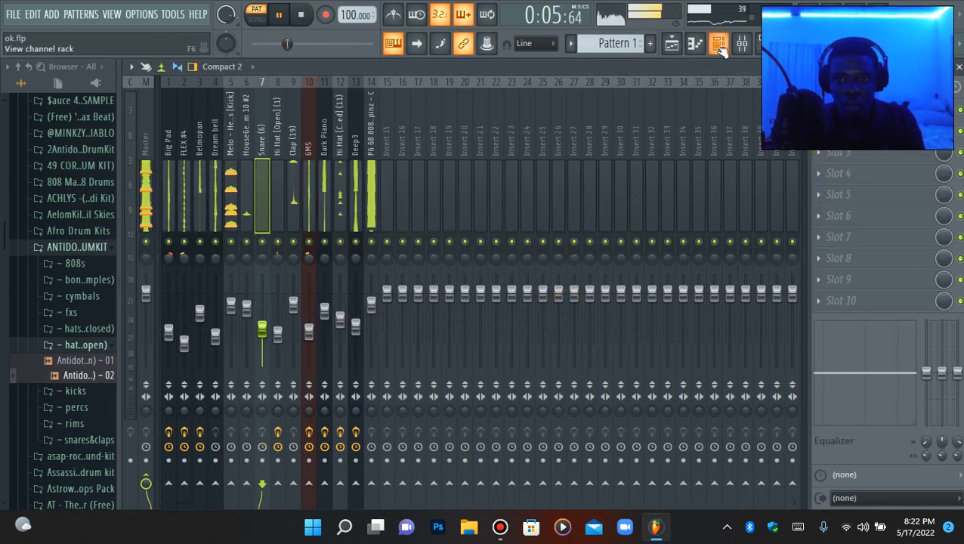
# Try lowering the time-stretching pitch of the Snare (6) sample and replay the pattern.
pyautogui.press('F6')
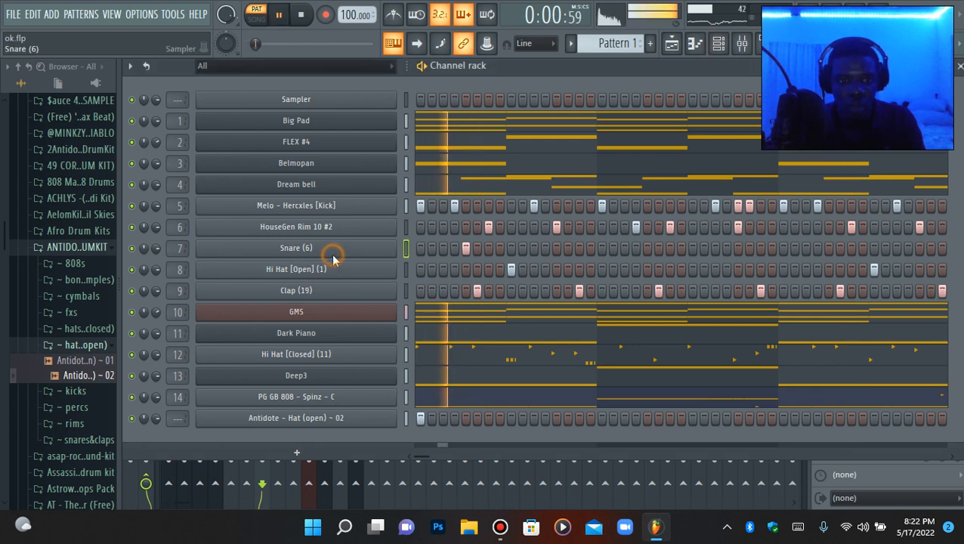
pyautogui.click(334, 249)
pyautogui.press('space')
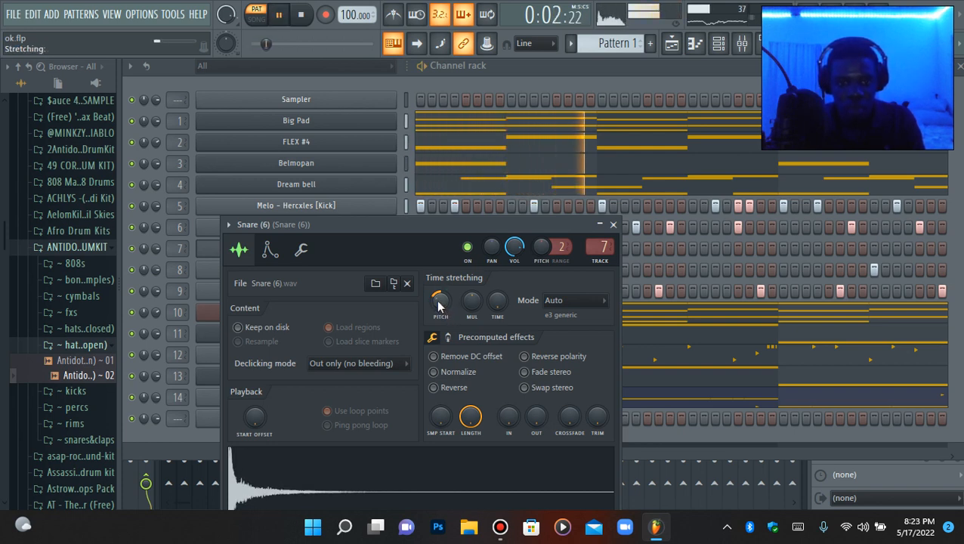
pyautogui.moveTo(440, 304); pyautogui.dragTo(439, 340)
pyautogui.press('space')
pyautogui.press('space')
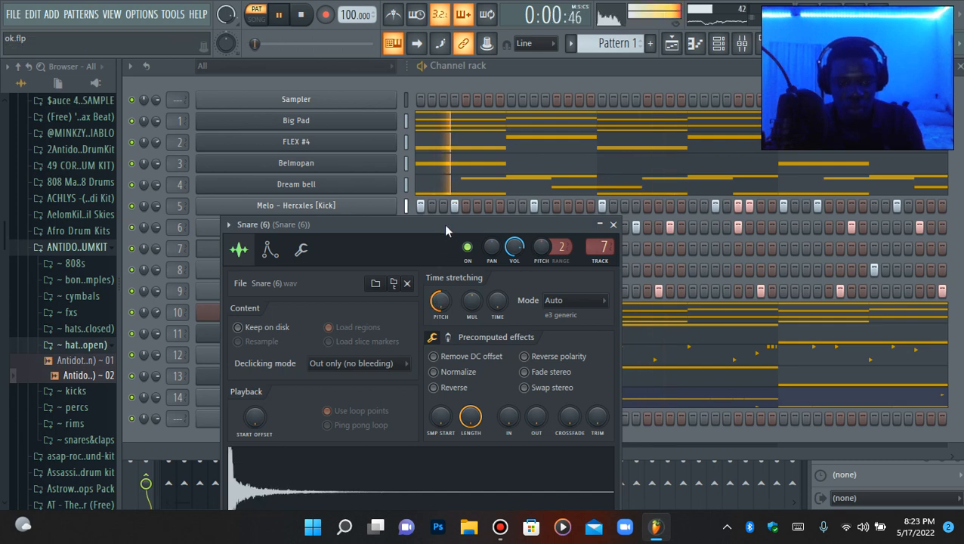
# Listen to the Snare (6) channel soloed in the channel rack and restore all channels.
pyautogui.click(204, 251)
pyautogui.rightClick(132, 249)
pyautogui.click(153, 261)
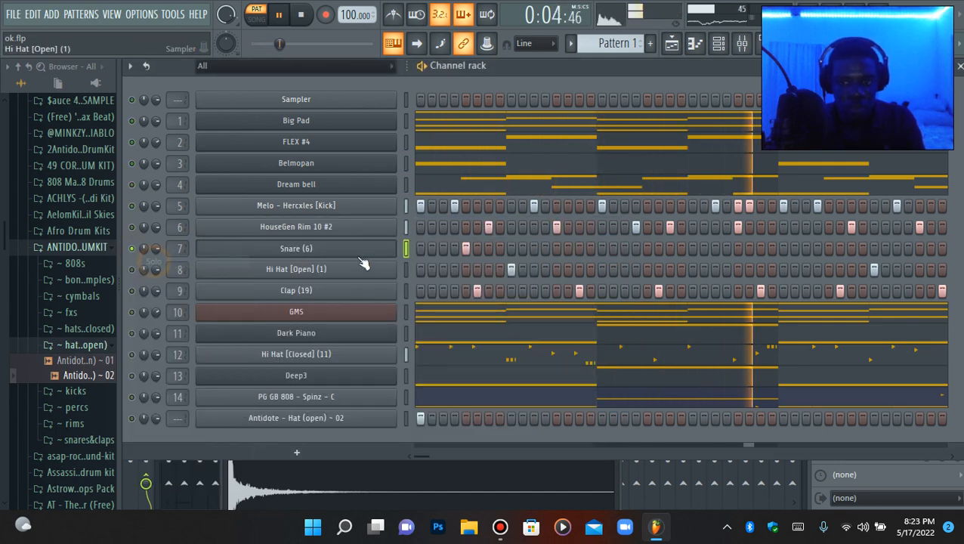
pyautogui.rightClick(136, 252)
pyautogui.click(155, 258)
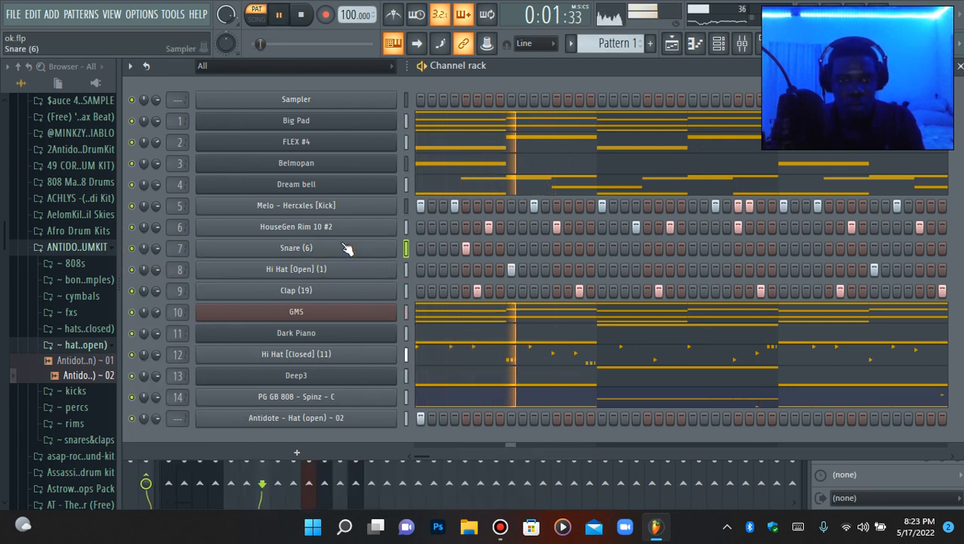
# Try a pitch shift of -290 cents on the Snare (6) sample and reset the pitch.
pyautogui.click(346, 249)
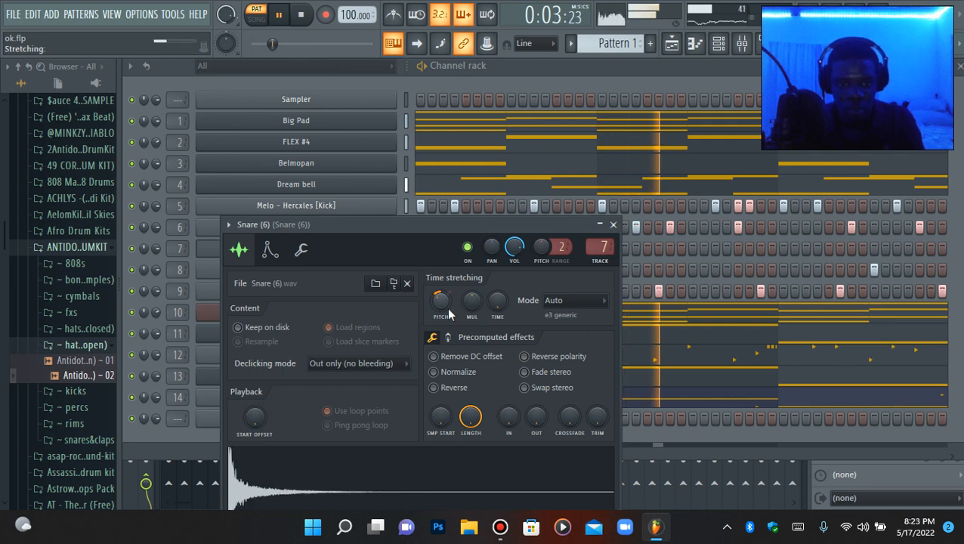
pyautogui.press('space')
pyautogui.rightClick(446, 311)
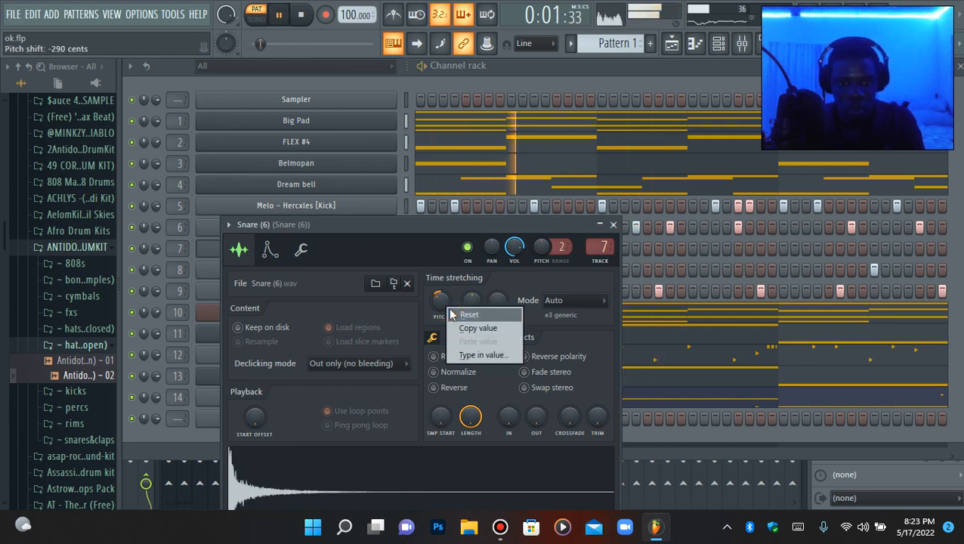
pyautogui.click(469, 314)
# Route the Antidote - Hat (open) - 02 channel to mixer track 15 and collapse the Antidote kit folders in the browser.
pyautogui.click(742, 43)
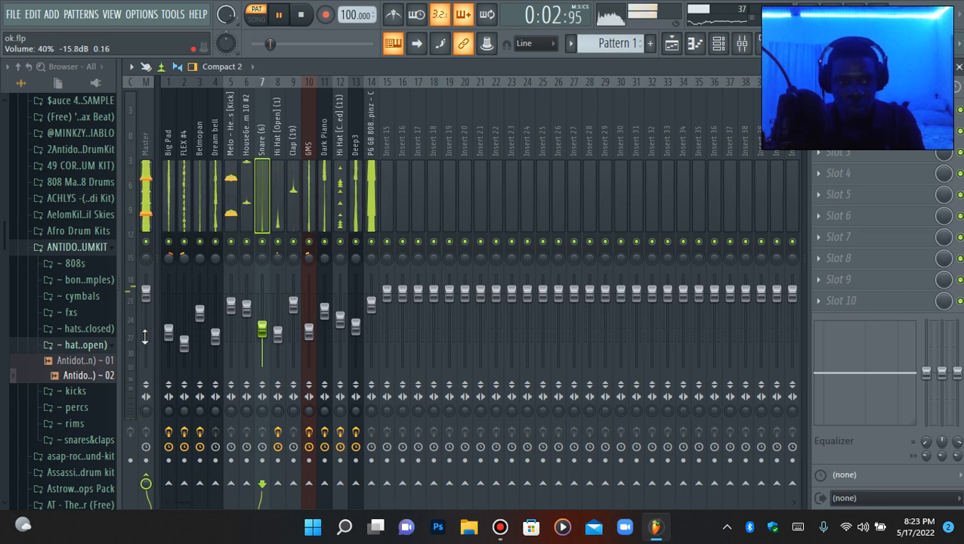
pyautogui.click(100, 347)
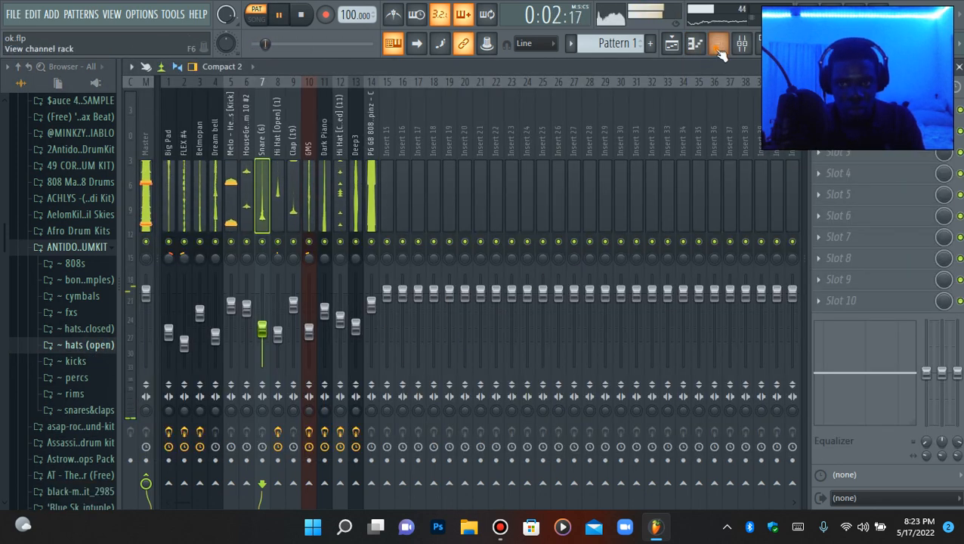
pyautogui.press('F6')
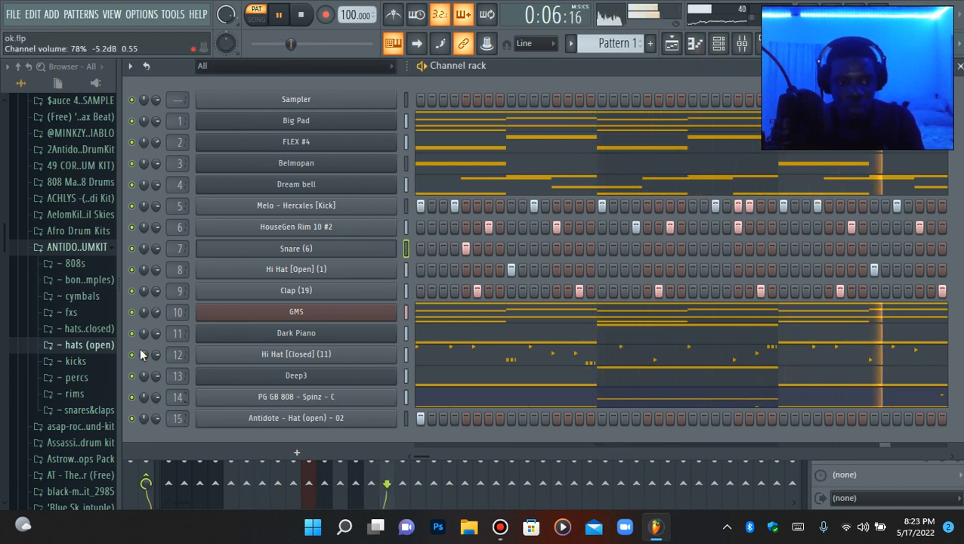
pyautogui.click(89, 249)
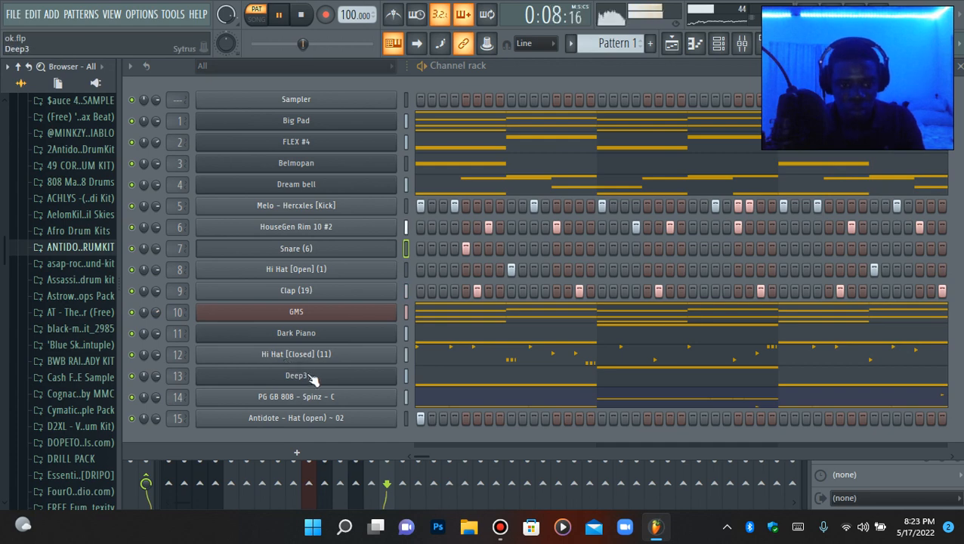
# Select the PG GB 808 - Spinz - C channel and check its track in the mixer.
pyautogui.click(406, 396)
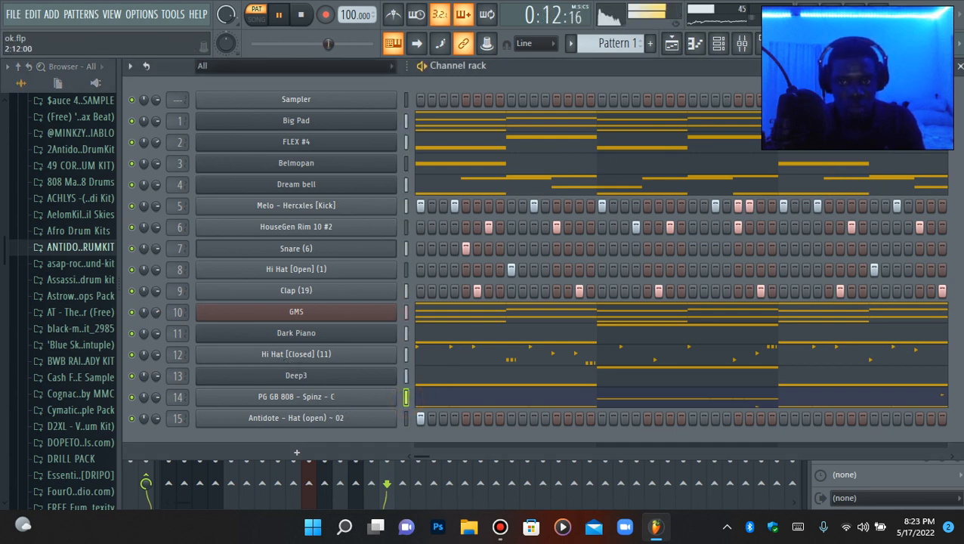
pyautogui.click(744, 44)
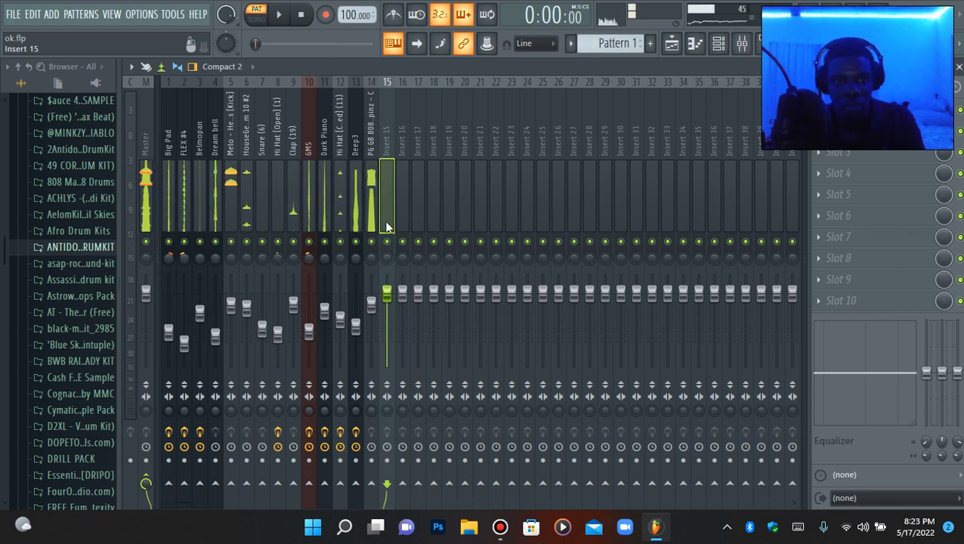
pyautogui.click(370, 205)
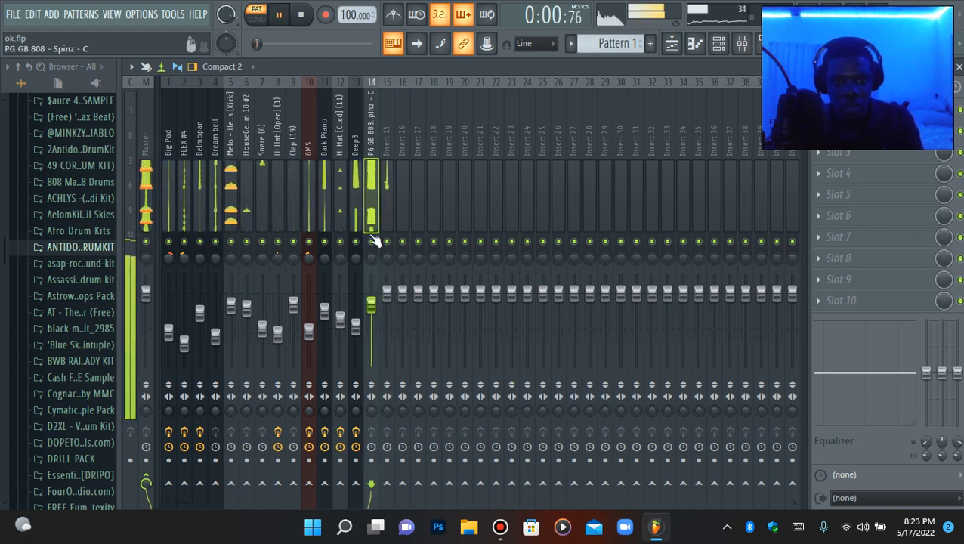
# Link the Antidote - Hat (open) - 02 channel to mixer track 15 so that the track takes the channel's name.
pyautogui.click(718, 44)
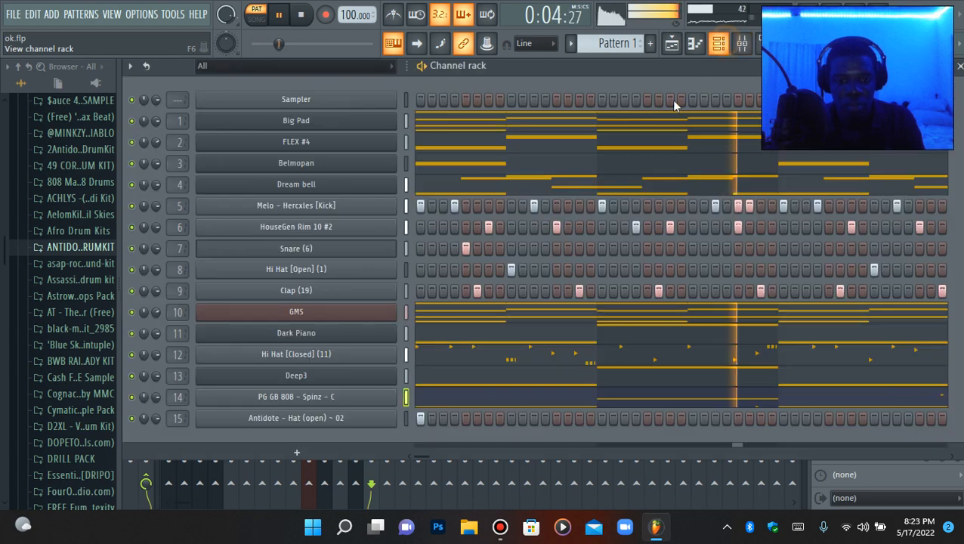
pyautogui.click(404, 422)
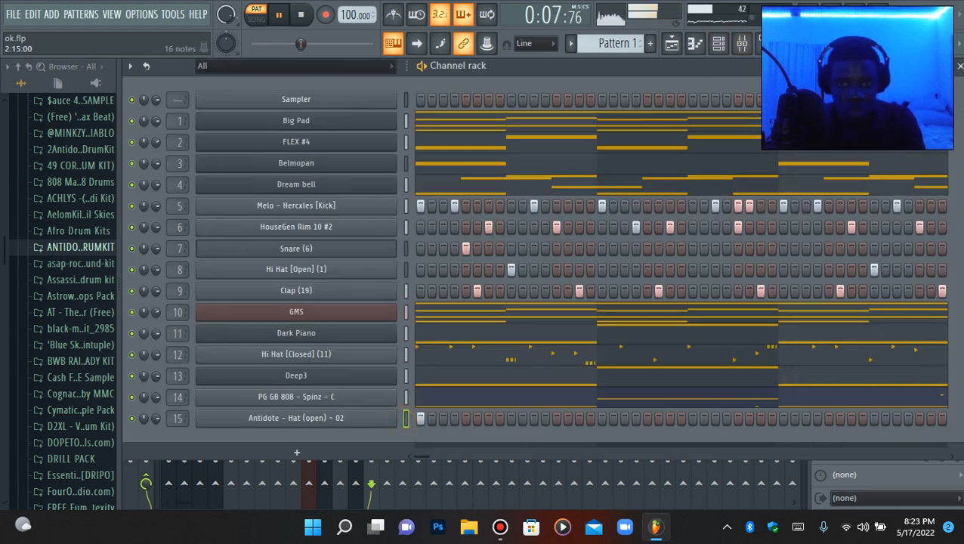
pyautogui.click(754, 49)
pyautogui.rightClick(381, 209)
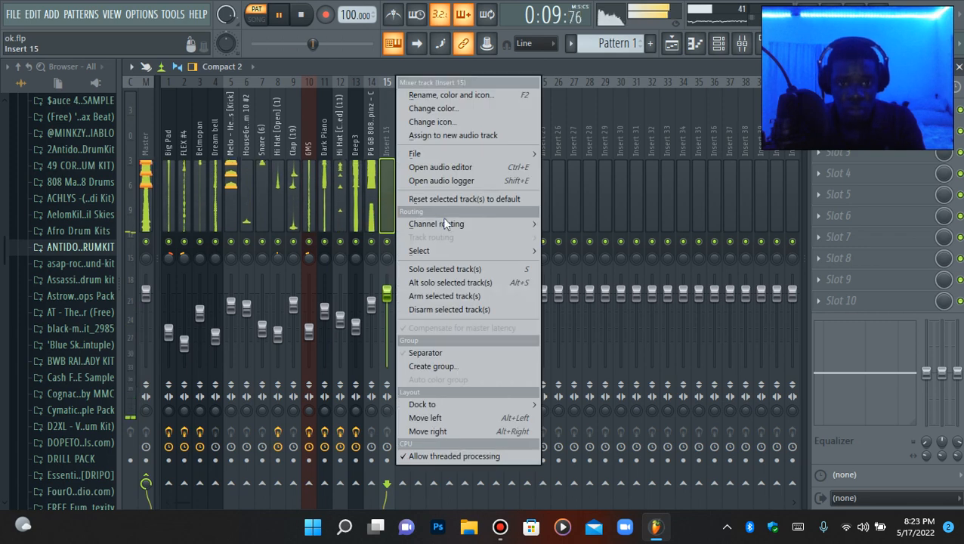
pyautogui.click(546, 224)
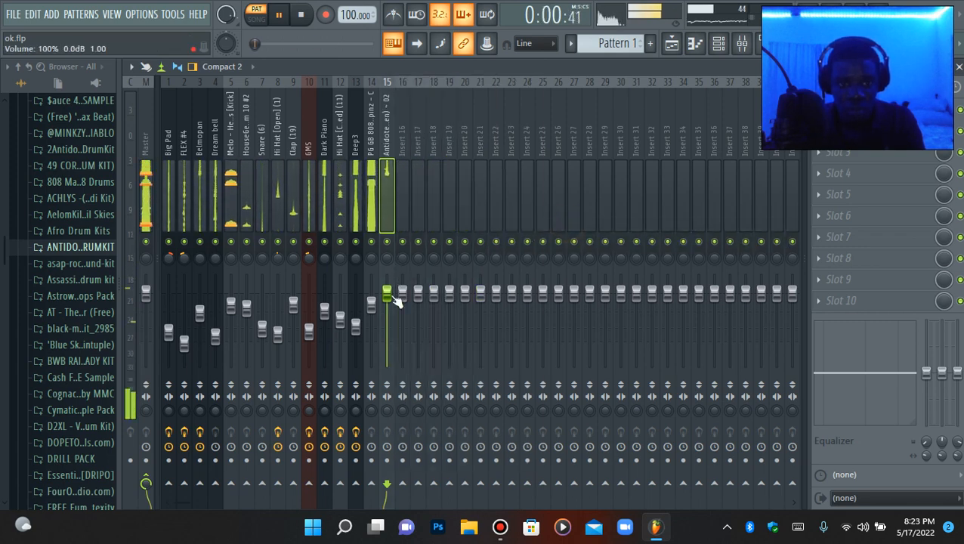
# Add Fruity Fast Dist in effect slot 2 of the soloed PG GB 808 - Spinz - C mixer track with its post gain at 75%.
pyautogui.click(373, 246)
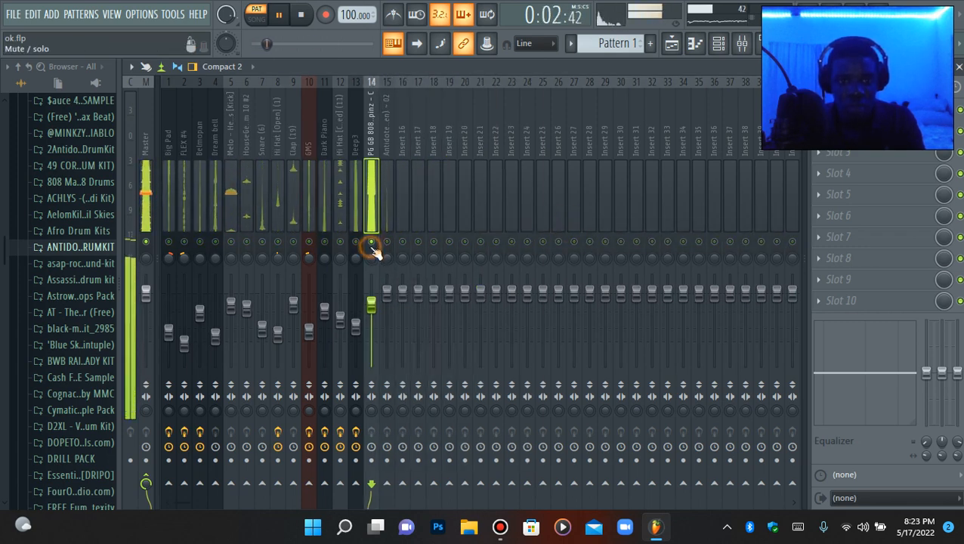
pyautogui.click(831, 131)
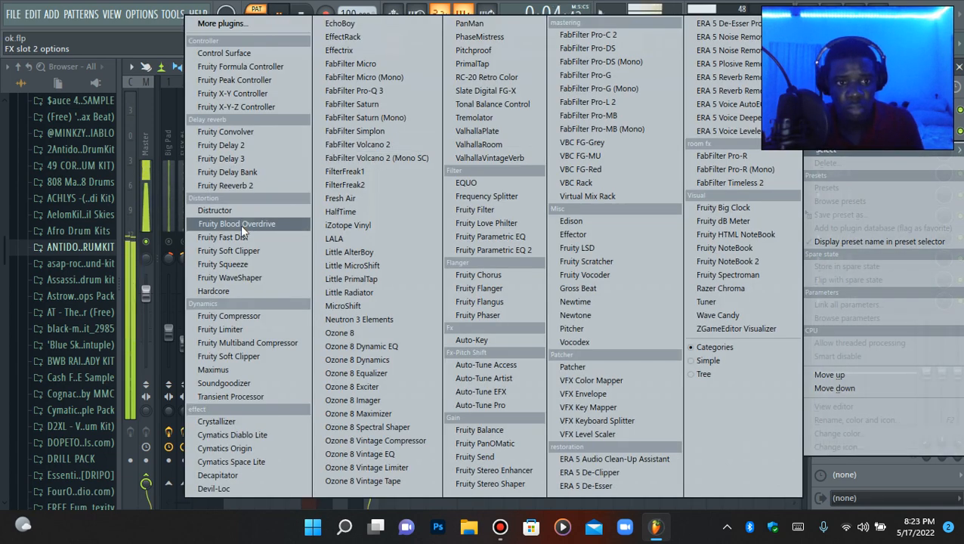
pyautogui.click(240, 239)
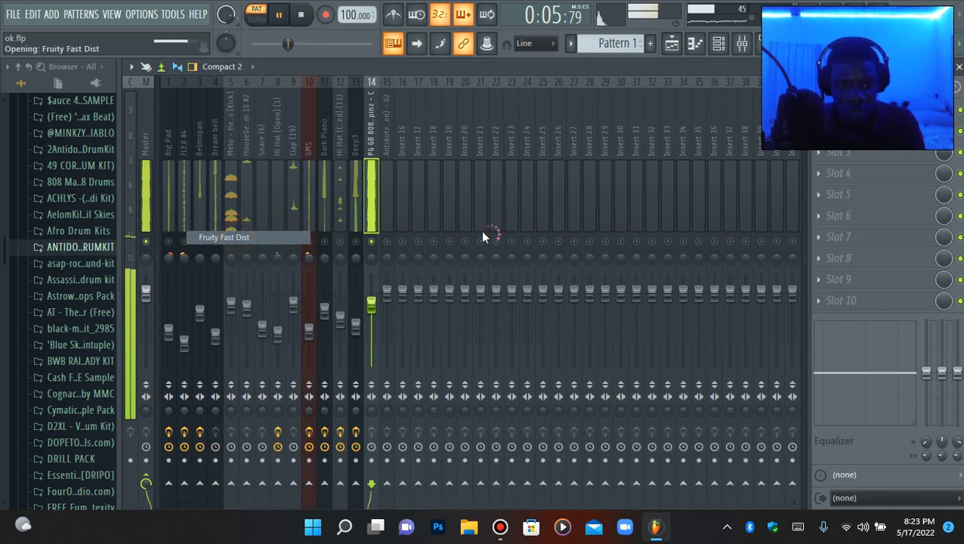
pyautogui.moveTo(427, 264); pyautogui.dragTo(533, 263)
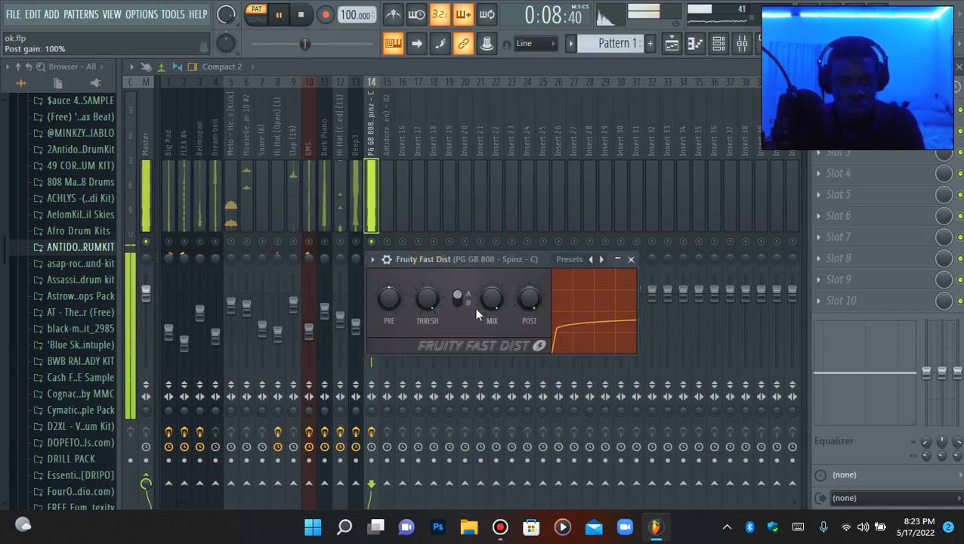
pyautogui.scroll(-5, 522, 304)
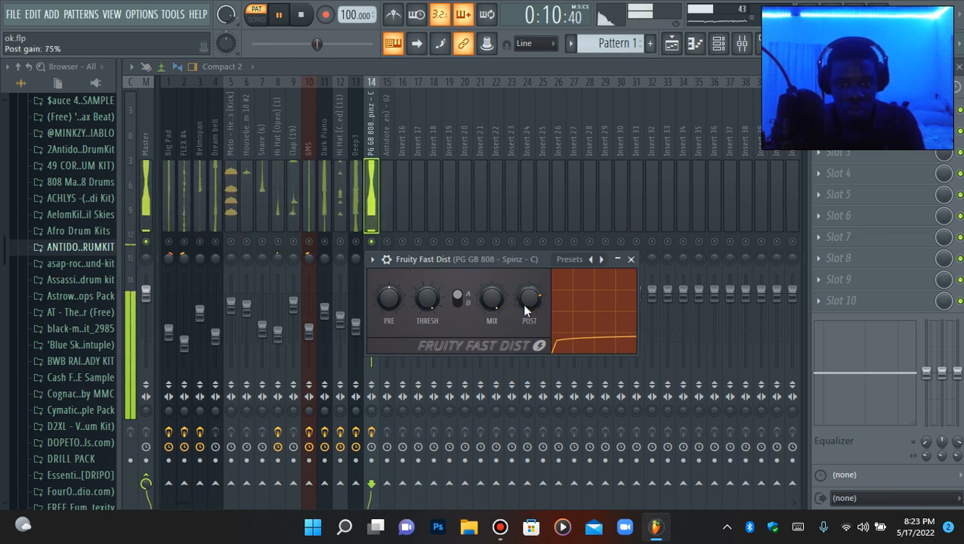
# Switch Fruity Fast Dist to type B, reduce its mix, adjust its post gain and unsolo the PG GB 808 - Spinz - C track.
pyautogui.click(457, 298)
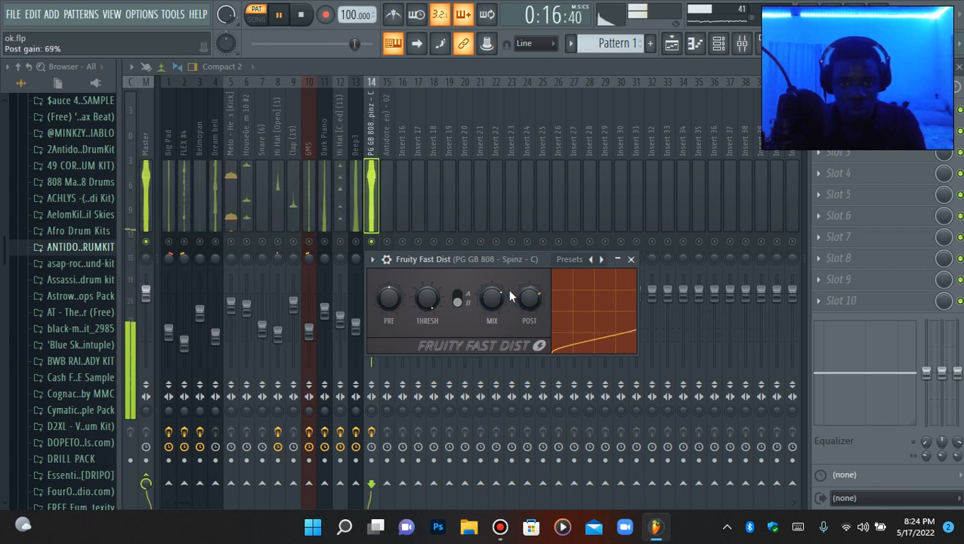
pyautogui.moveTo(486, 301); pyautogui.dragTo(527, 297)
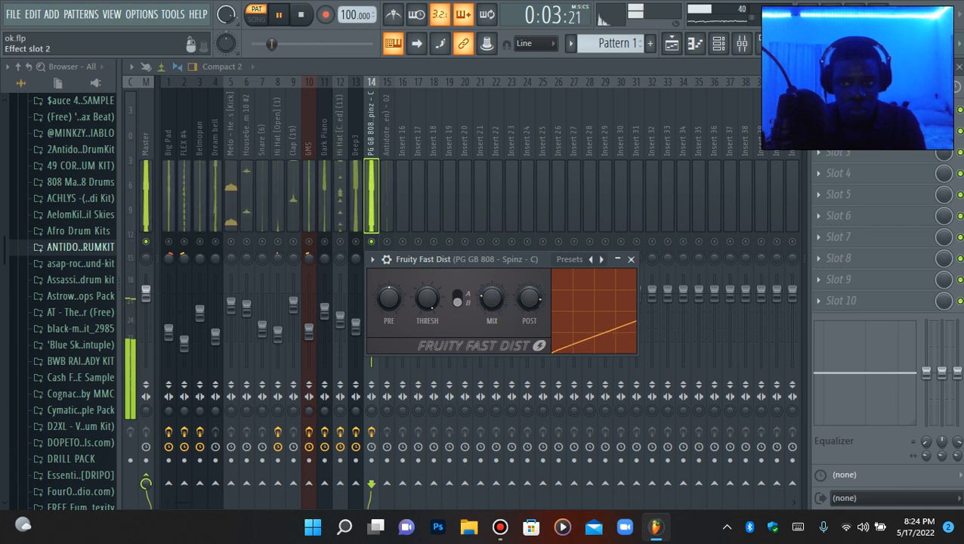
pyautogui.click(861, 131)
pyautogui.rightClick(373, 243)
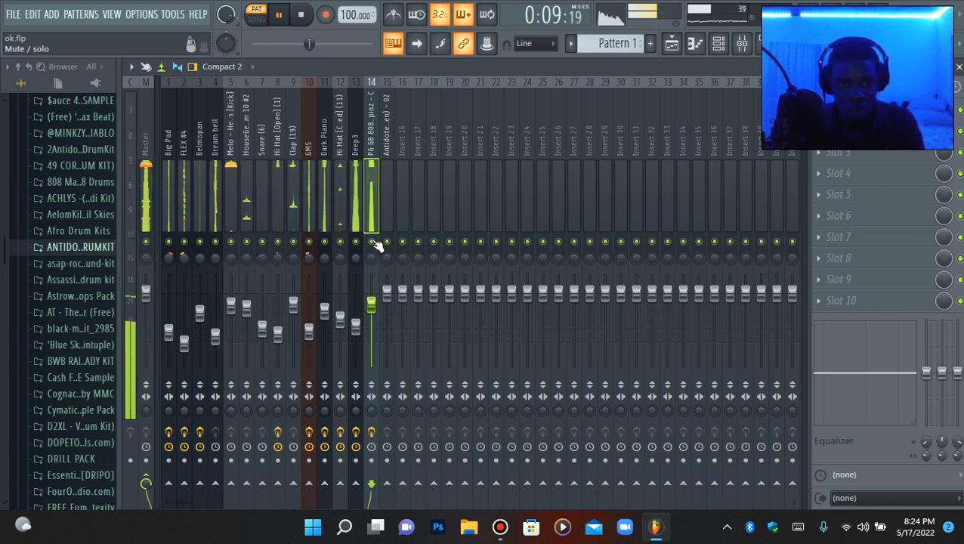
# Sidechain the Melo - Hercxles [Kick] mixer track to the PG GB 808 - Spinz - C track and play the pattern.
pyautogui.press('space')
pyautogui.click(237, 200)
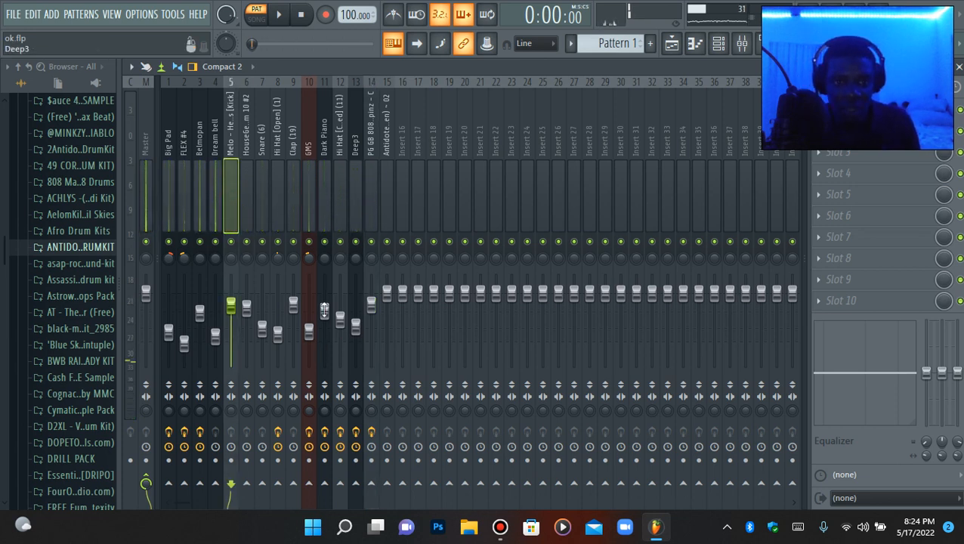
pyautogui.rightClick(372, 484)
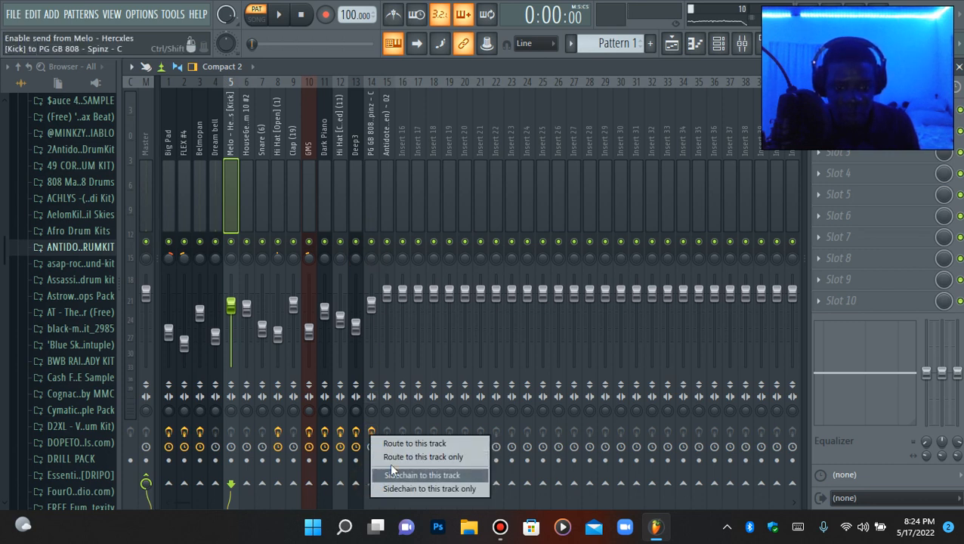
pyautogui.click(402, 475)
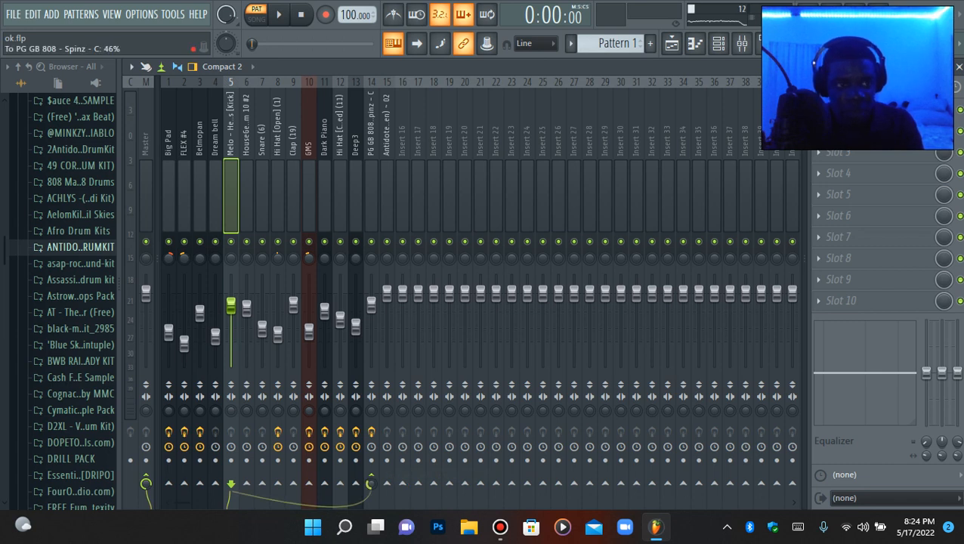
pyautogui.press('space')
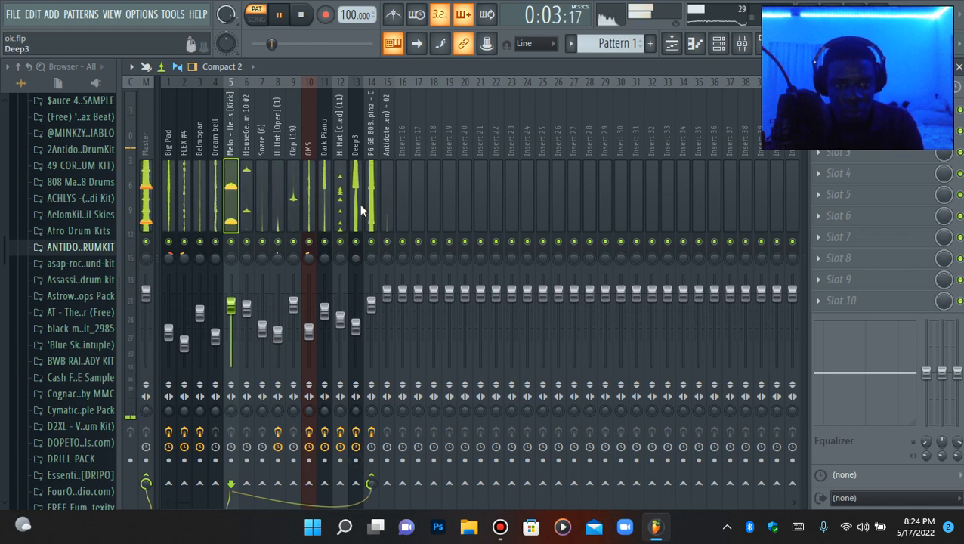
# Add Fruity Limiter to the PG GB 808 - Spinz - C mixer track and switch it to compressor mode.
pyautogui.click(374, 218)
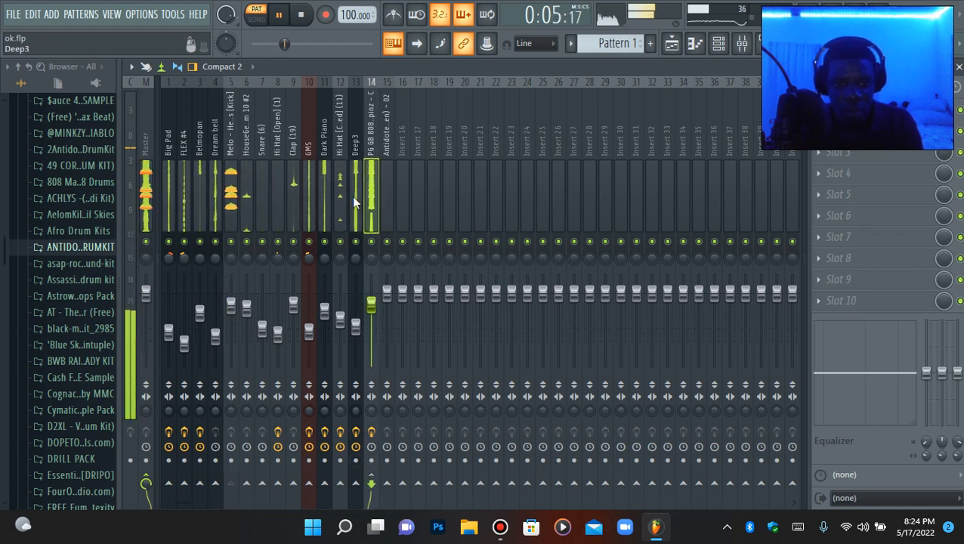
pyautogui.press('space')
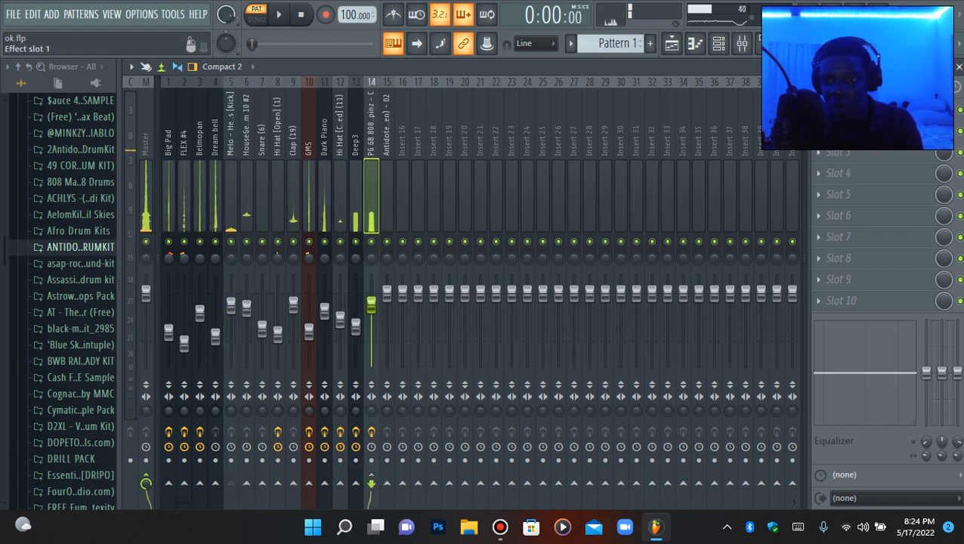
pyautogui.click(854, 110)
pyautogui.click(237, 332)
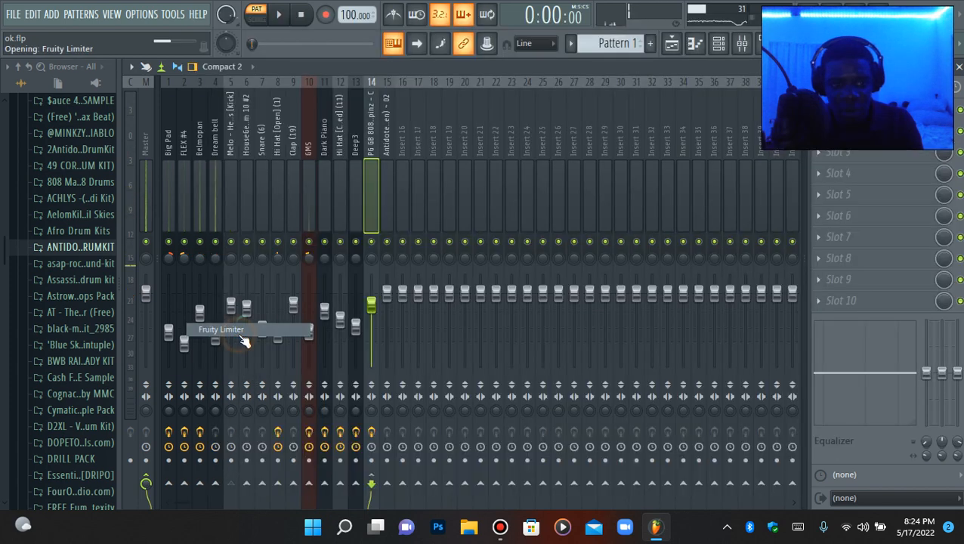
pyautogui.moveTo(447, 244); pyautogui.dragTo(495, 167)
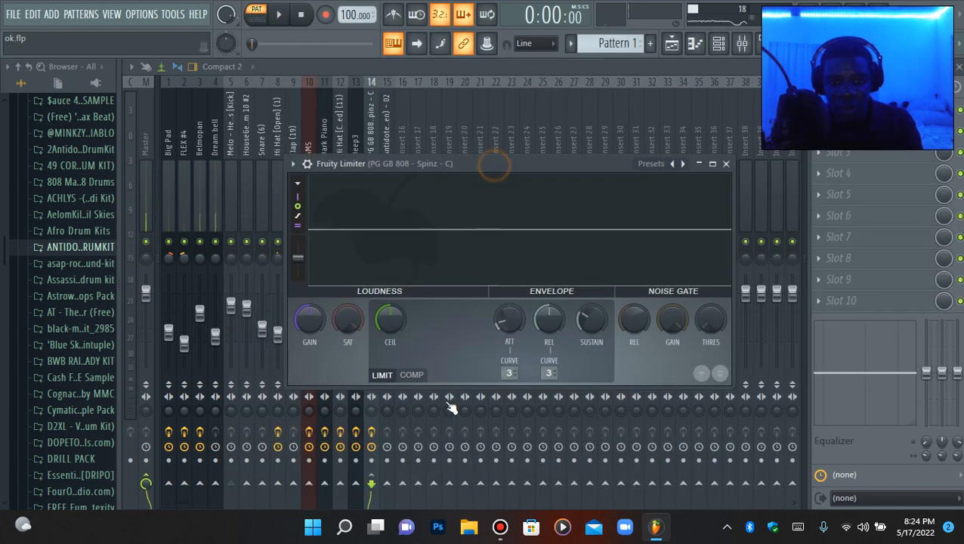
pyautogui.click(412, 375)
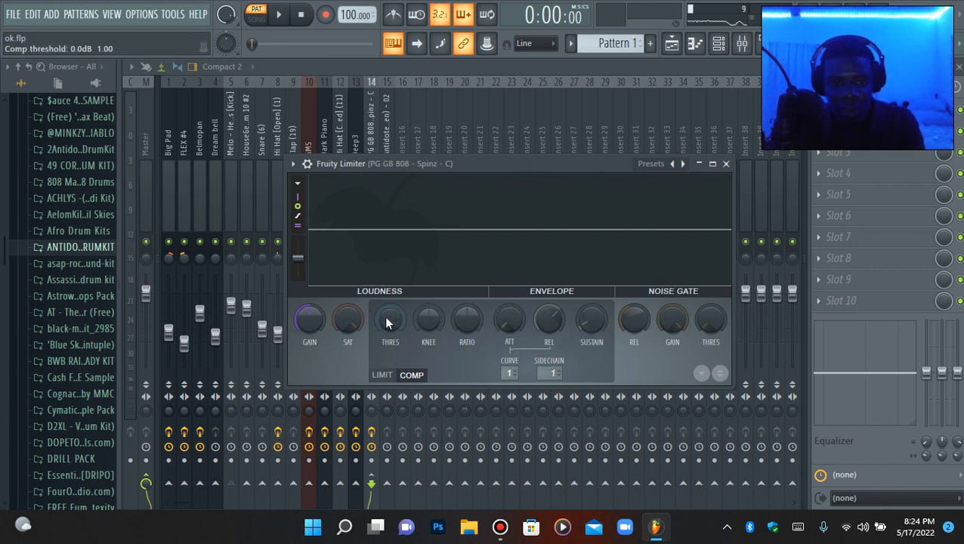
# Lower the Fruity Limiter's compressor threshold and knee and raise its ratio while the pattern plays.
pyautogui.moveTo(387, 324); pyautogui.dragTo(393, 401)
pyautogui.press('space')
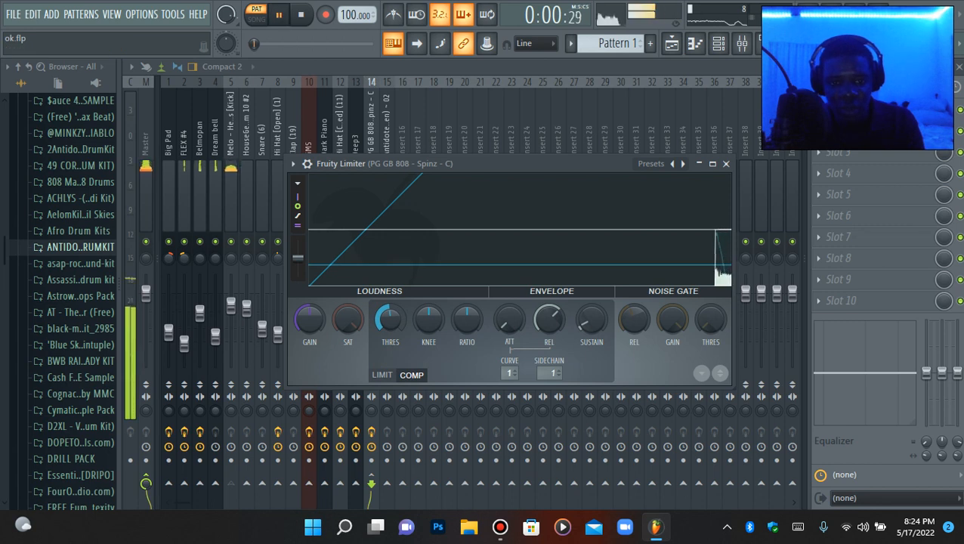
pyautogui.moveTo(398, 319); pyautogui.dragTo(458, 317)
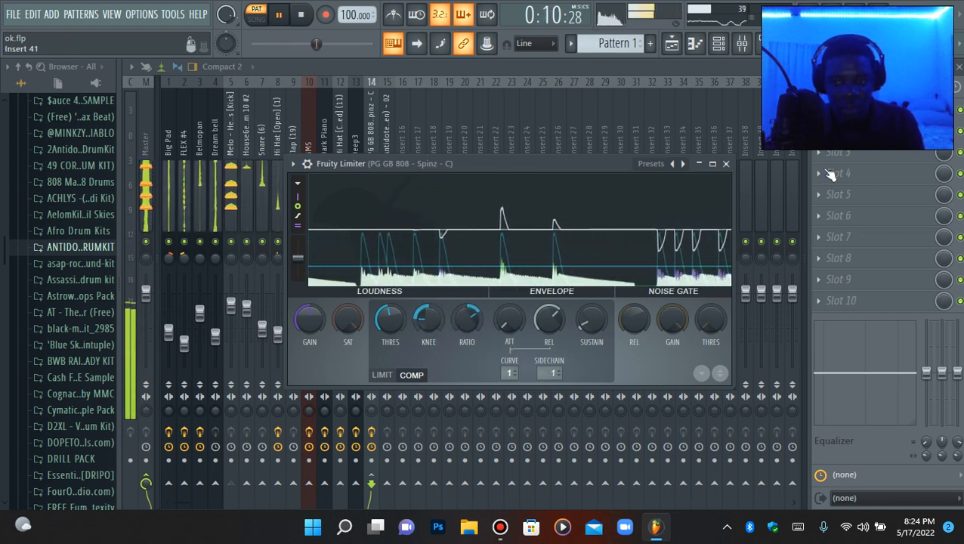
pyautogui.click(839, 112)
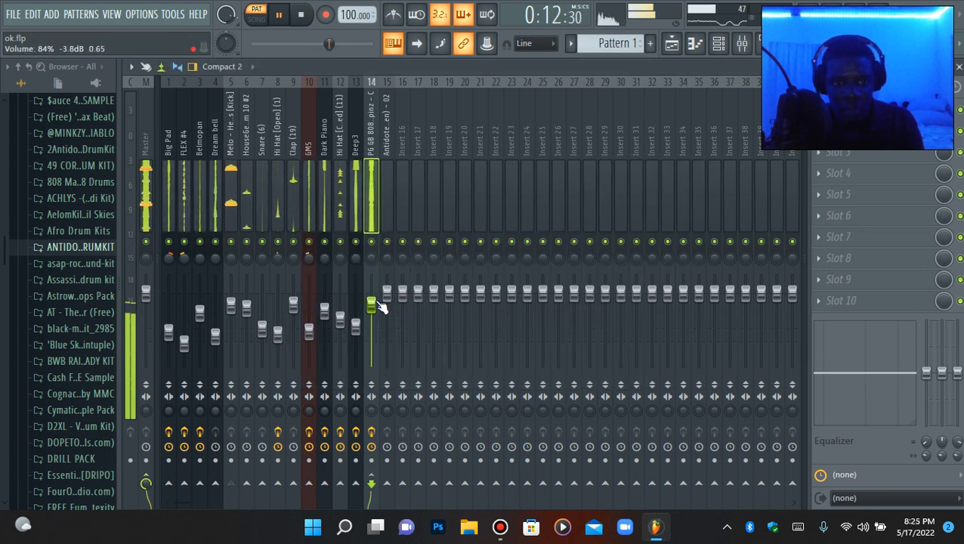
# Raise the Fruity Fast Dist pre amp to 83% while the PG GB 808 - Spinz - C track is soloed, and unsolo the track.
pyautogui.rightClick(371, 242)
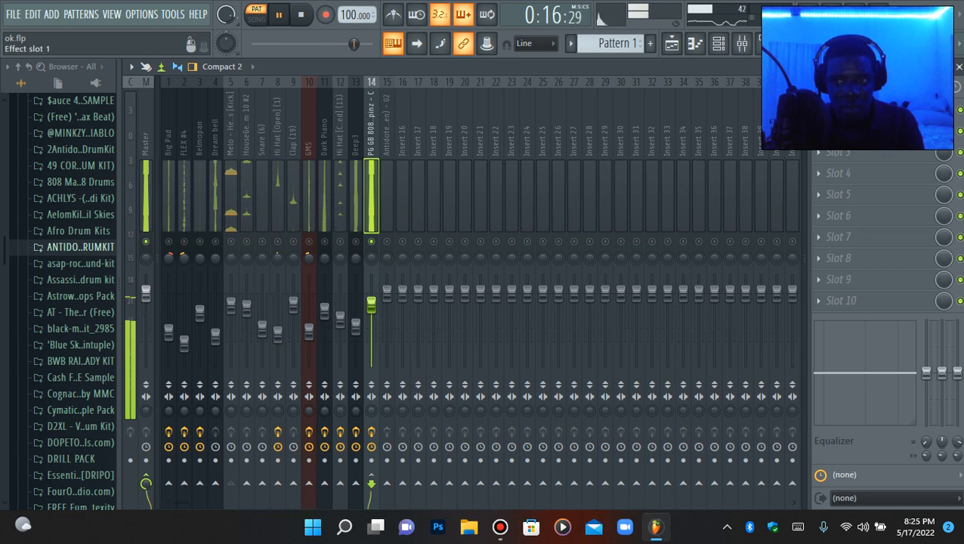
pyautogui.click(838, 110)
pyautogui.scroll(8, 402, 306)
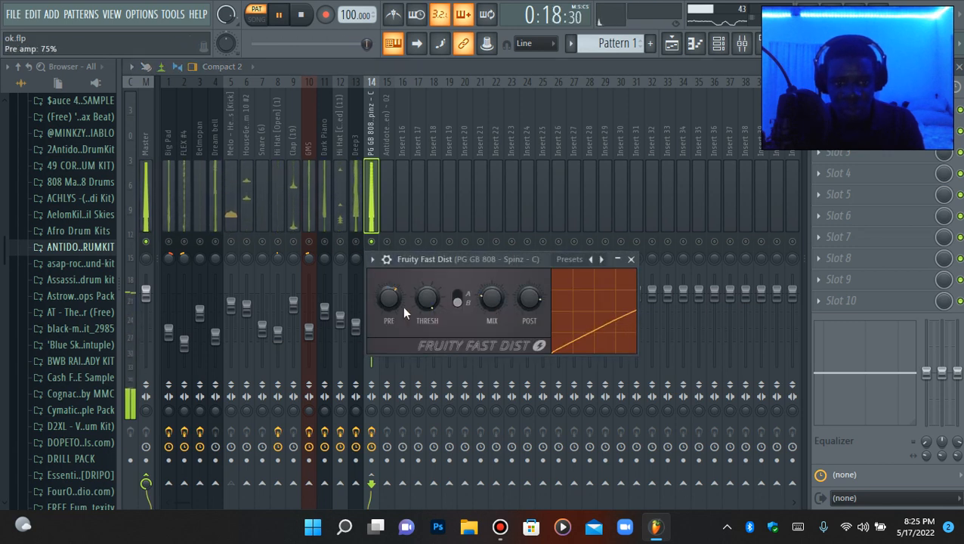
pyautogui.scroll(-1, 402, 306)
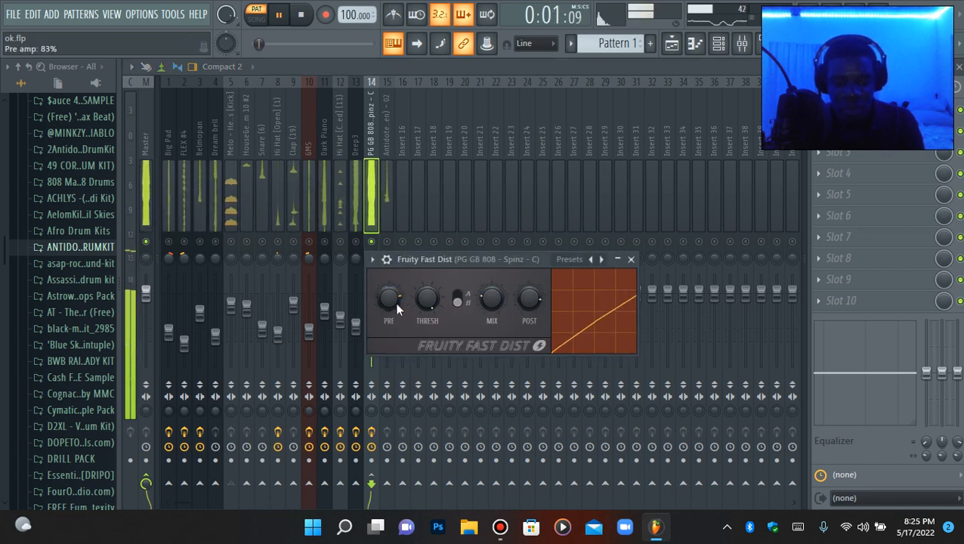
pyautogui.click(838, 110)
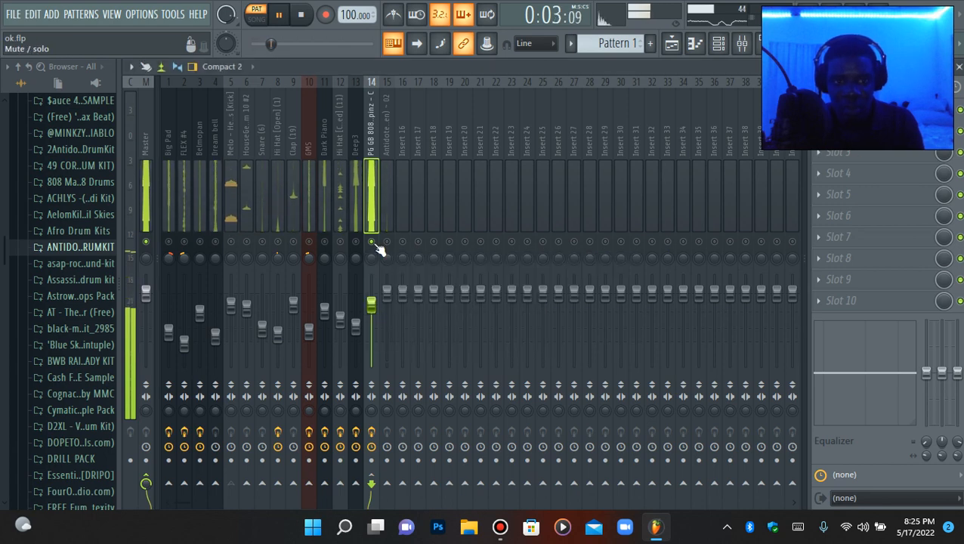
pyautogui.rightClick(372, 244)
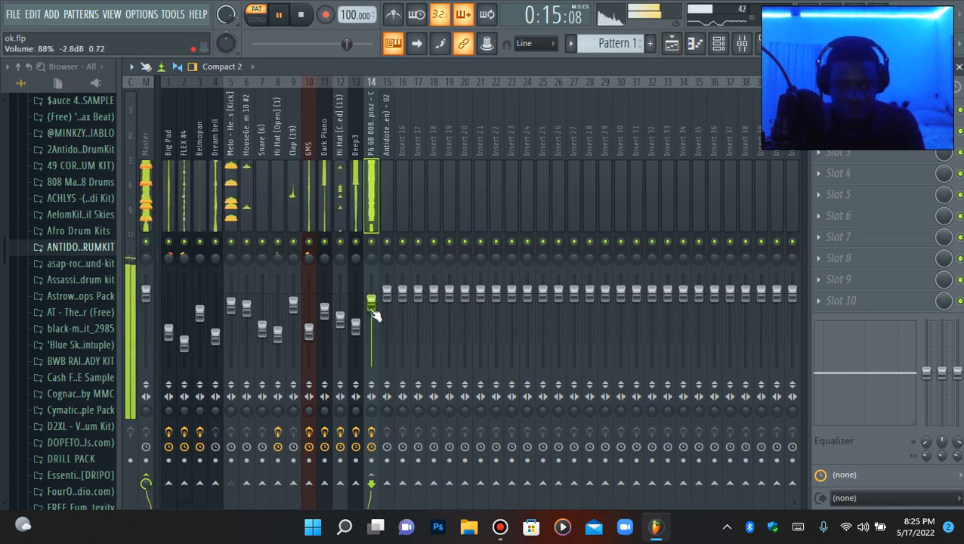
# Lower the 808 track's volume slightly and try Fruity Fast Dist on type A with a higher mix.
pyautogui.moveTo(372, 310); pyautogui.dragTo(371, 313)
pyautogui.click(846, 109)
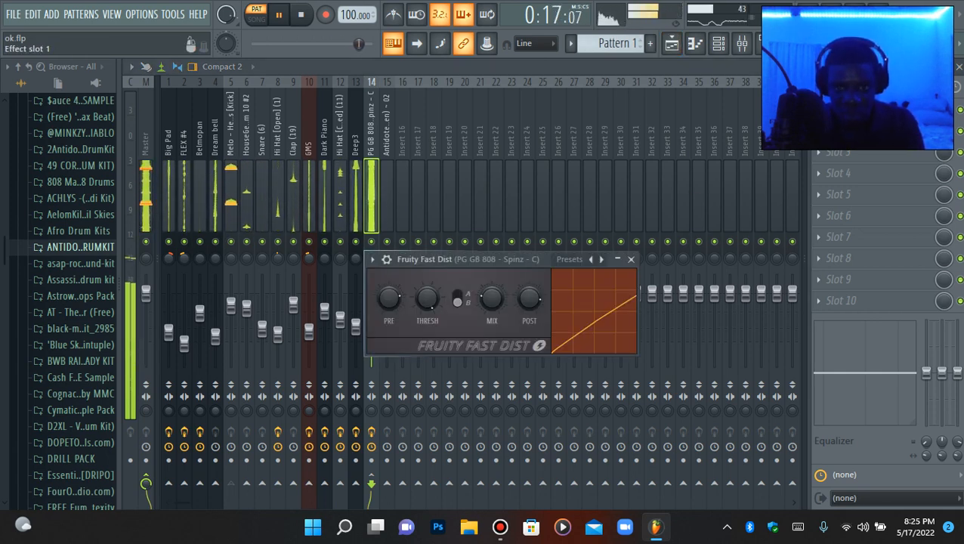
pyautogui.moveTo(488, 306); pyautogui.dragTo(486, 299)
pyautogui.click(457, 298)
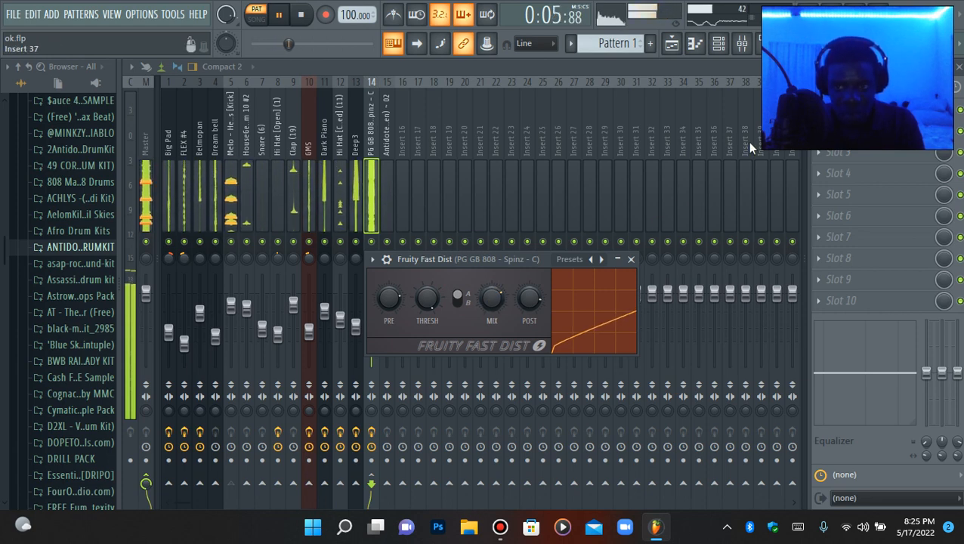
# Delete Fruity Fast Dist from the PG GB 808 - Spinz - C mixer track and listen to the pattern without it.
pyautogui.click(818, 110)
pyautogui.click(834, 150)
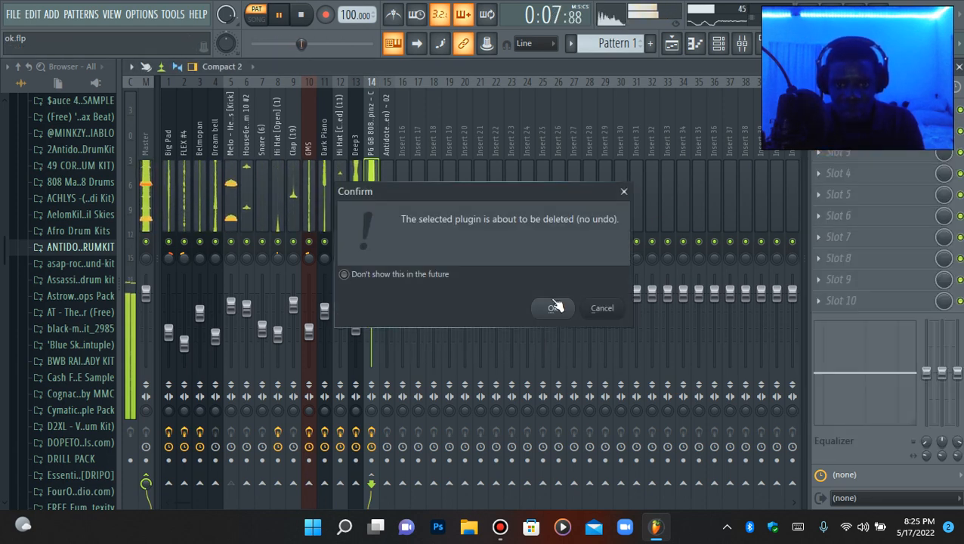
pyautogui.click(559, 308)
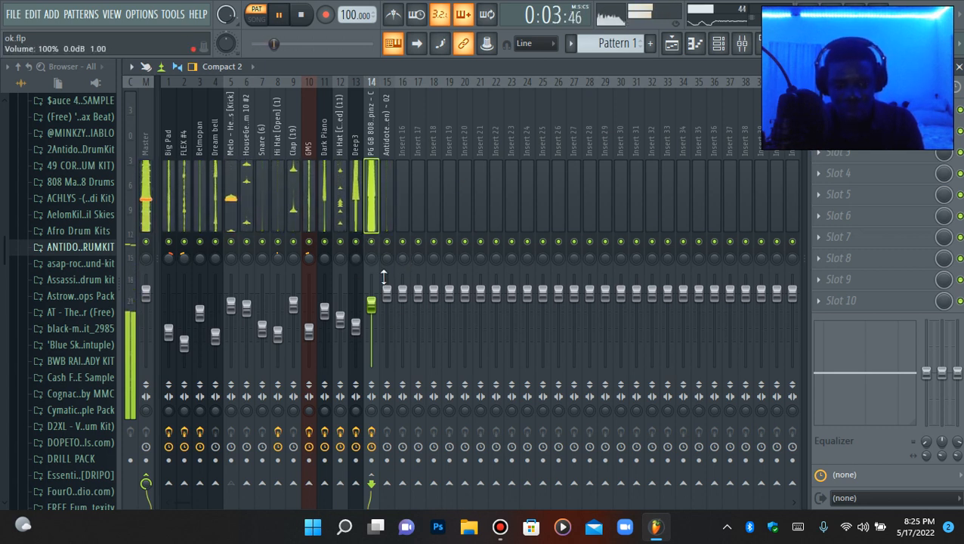
pyautogui.moveTo(533, 7)
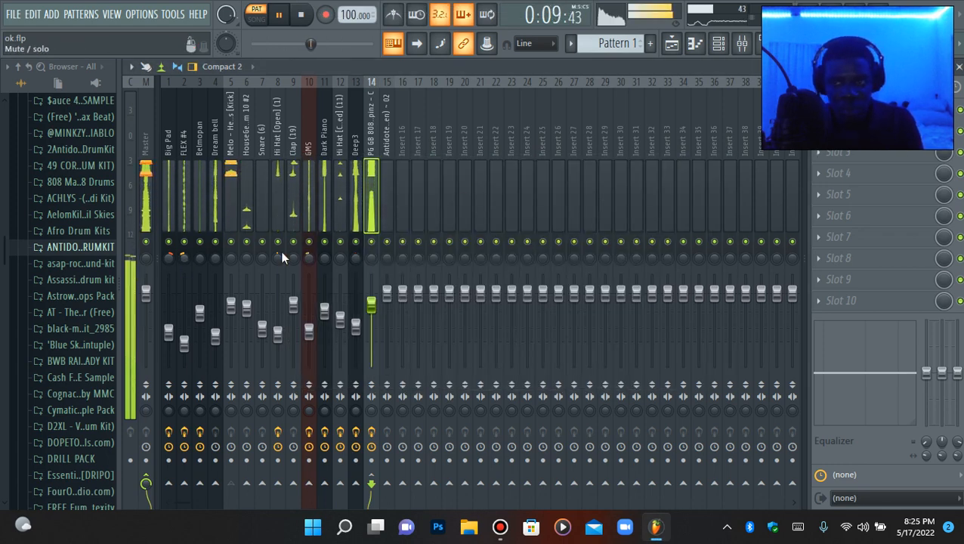
pyautogui.press('space')
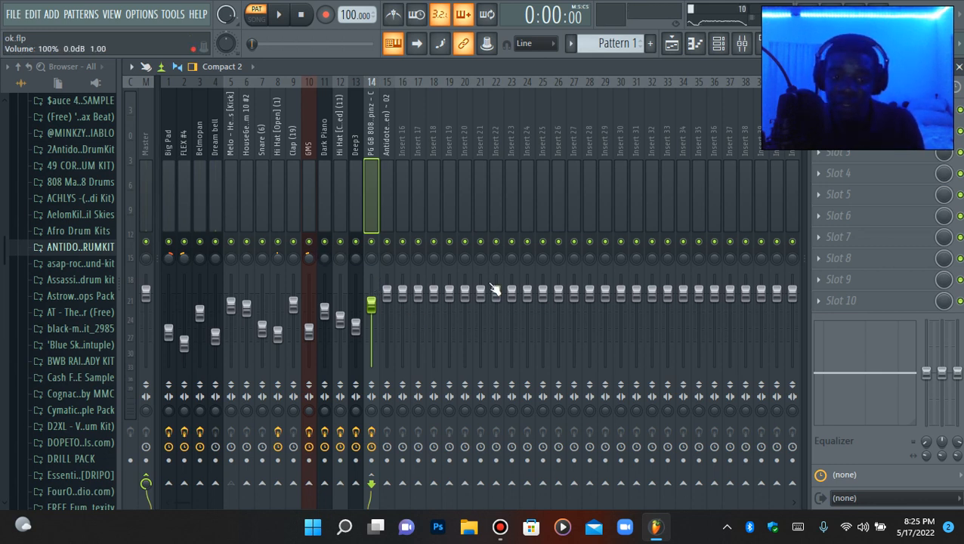
# Play the pattern with the Master track selected and fine-tune the HouseGen Rim 10 #2 track's volume to about 79%.
pyautogui.press('space')
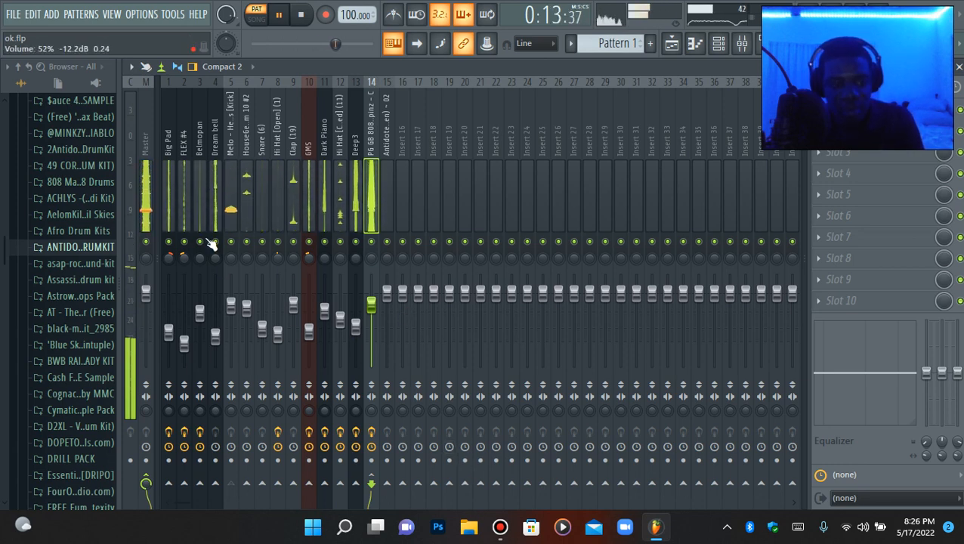
pyautogui.click(151, 174)
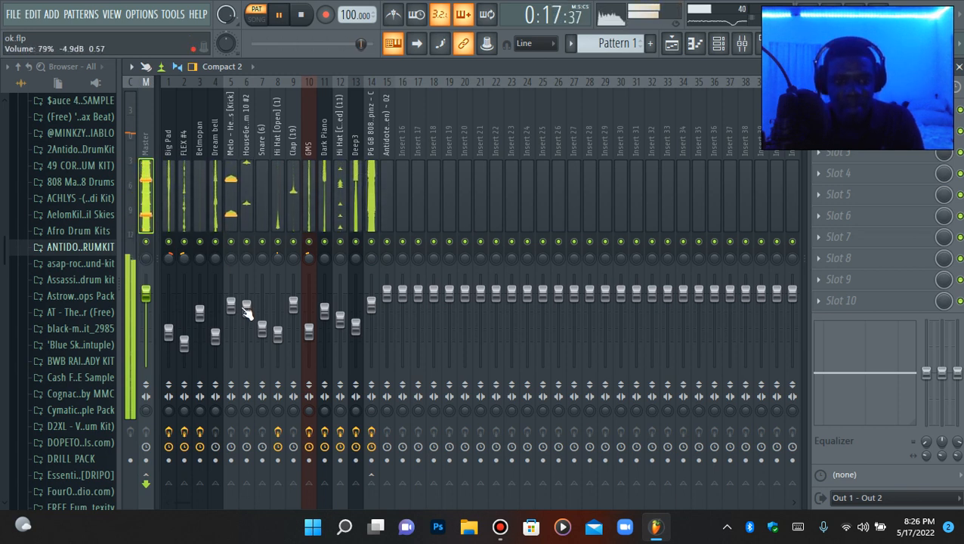
pyautogui.scroll(-1, 244, 308)
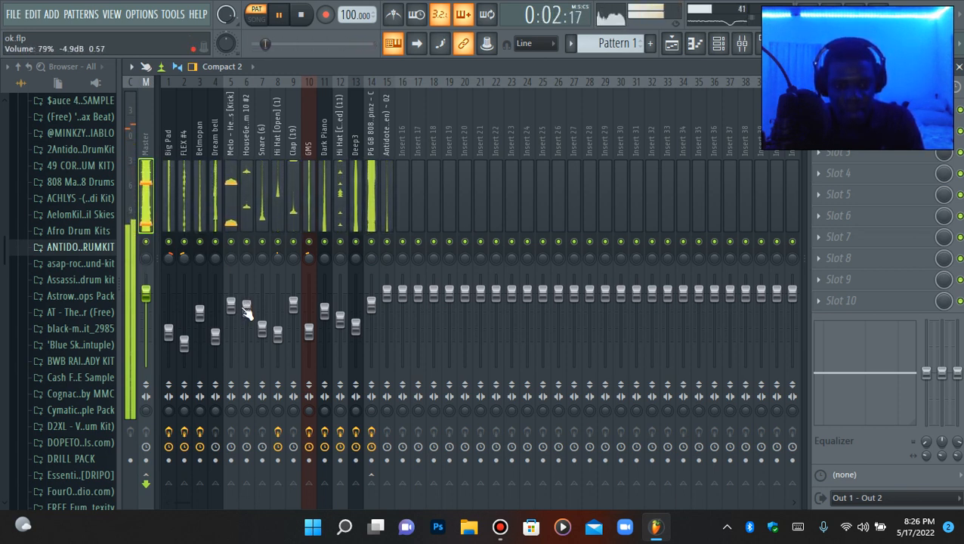
pyautogui.scroll(2, 243, 309)
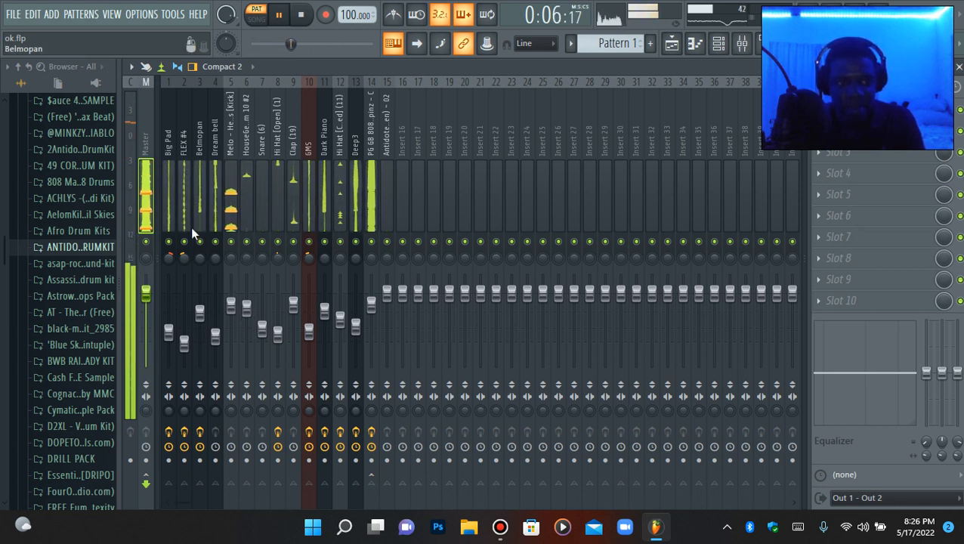
# Add Fruity Reeverb 2 in effect slot 2 of the HouseGen Rim 10 #2 track, enlarge its room size and set the wet level to 2%.
pyautogui.click(245, 206)
pyautogui.click(831, 130)
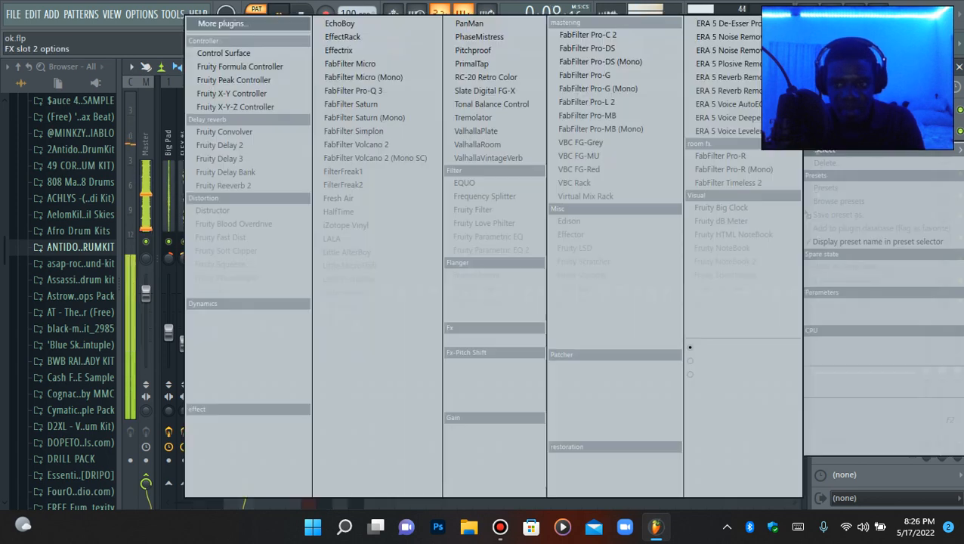
pyautogui.click(264, 189)
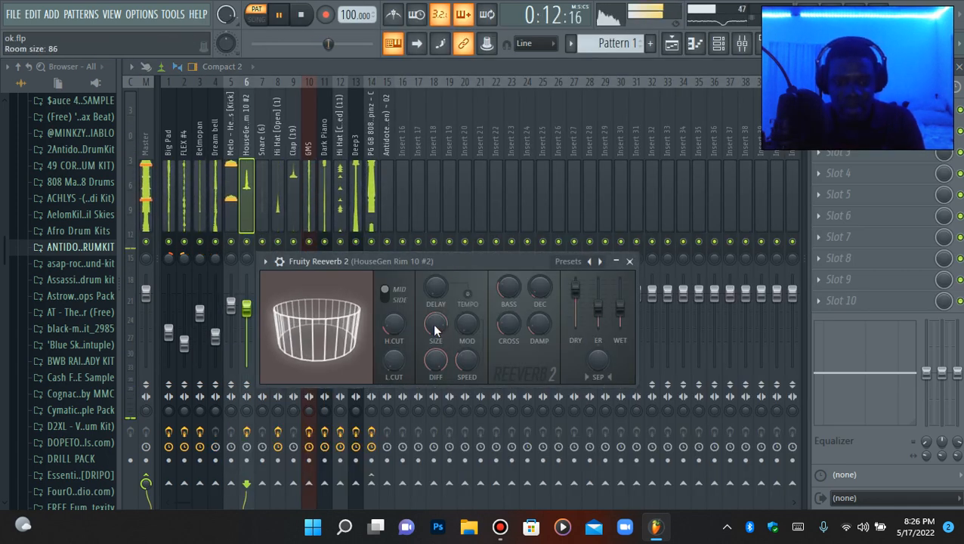
pyautogui.moveTo(621, 311); pyautogui.dragTo(624, 331)
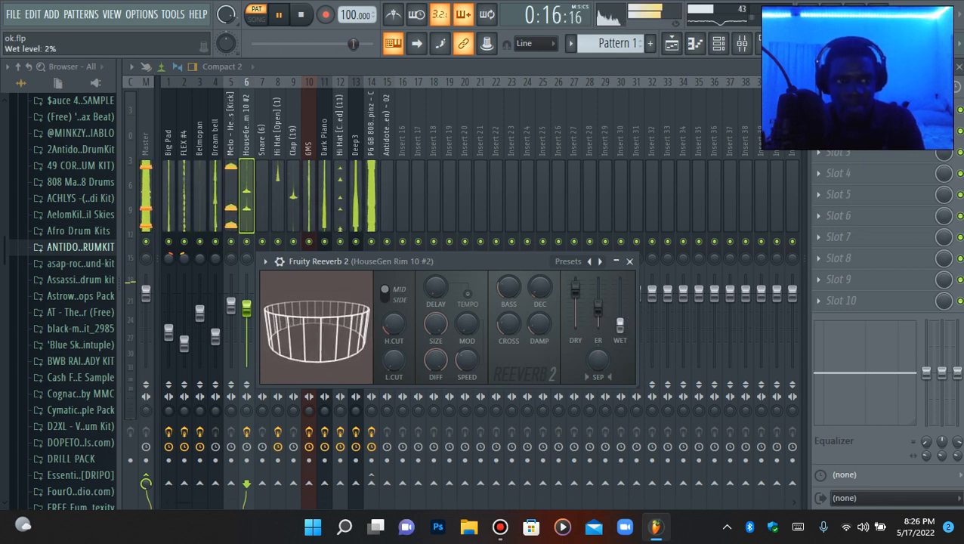
pyautogui.click(846, 131)
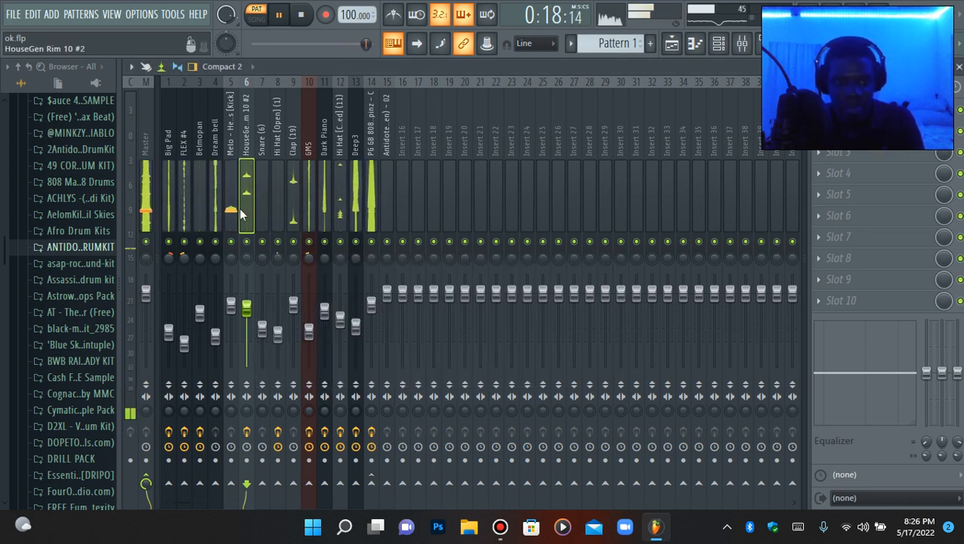
pyautogui.click(147, 195)
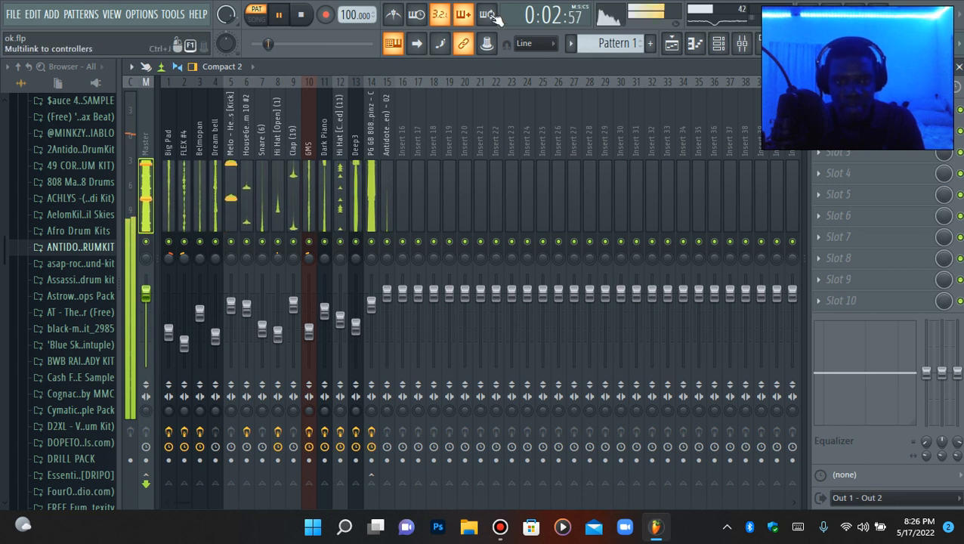
# Add Fruity Parametric EQ 2 in effect slot 2 of the Master track, enlarge its window and play the pattern through it.
pyautogui.press('space')
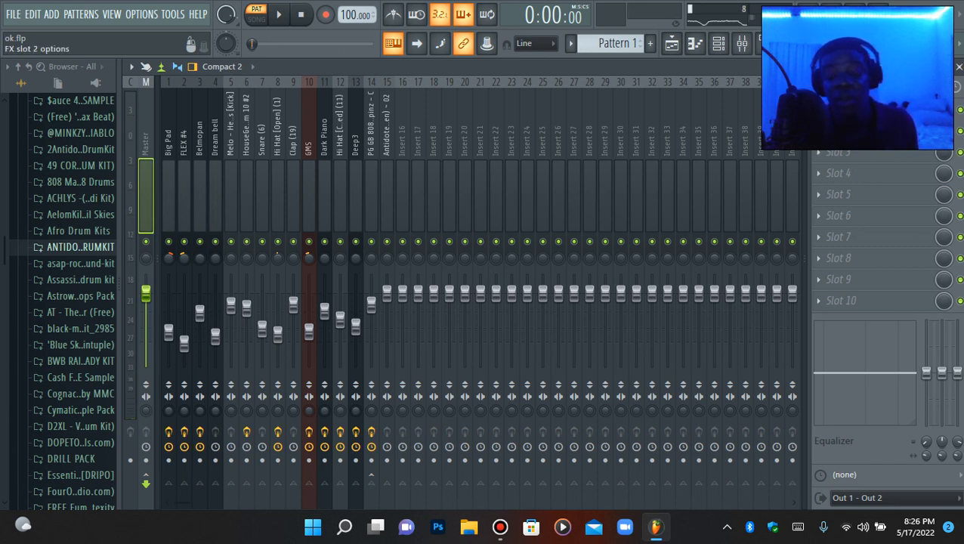
pyautogui.click(819, 131)
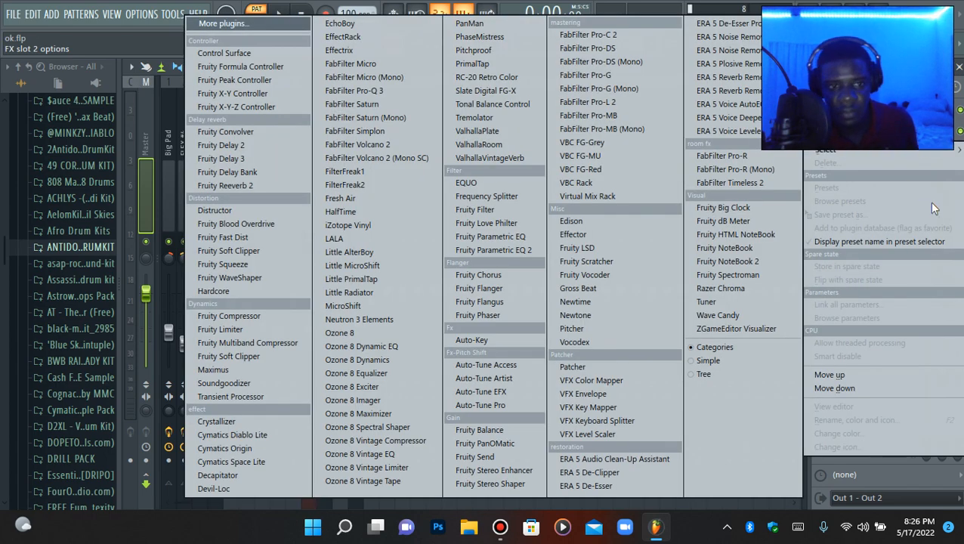
pyautogui.click(489, 250)
pyautogui.moveTo(459, 195); pyautogui.dragTo(483, 120)
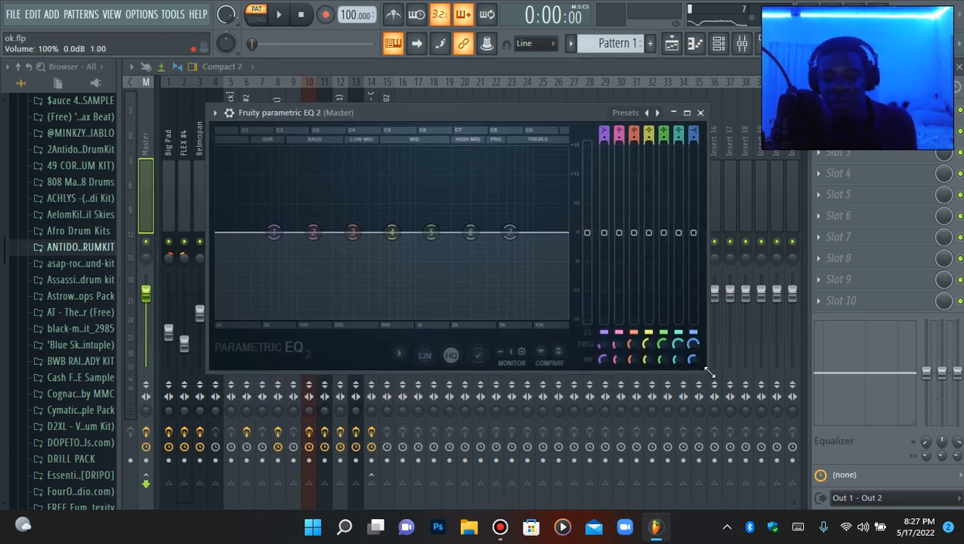
pyautogui.moveTo(709, 371); pyautogui.dragTo(867, 480)
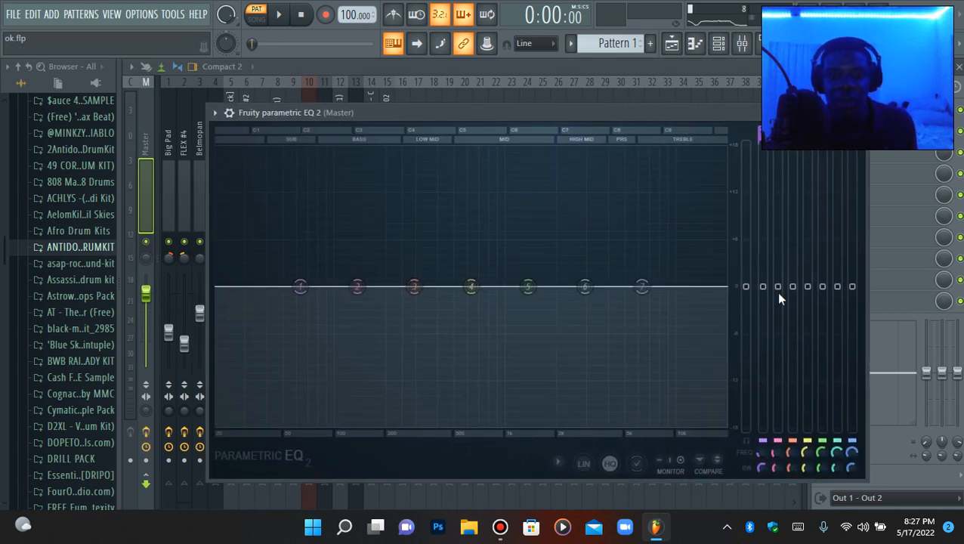
pyautogui.click(622, 118)
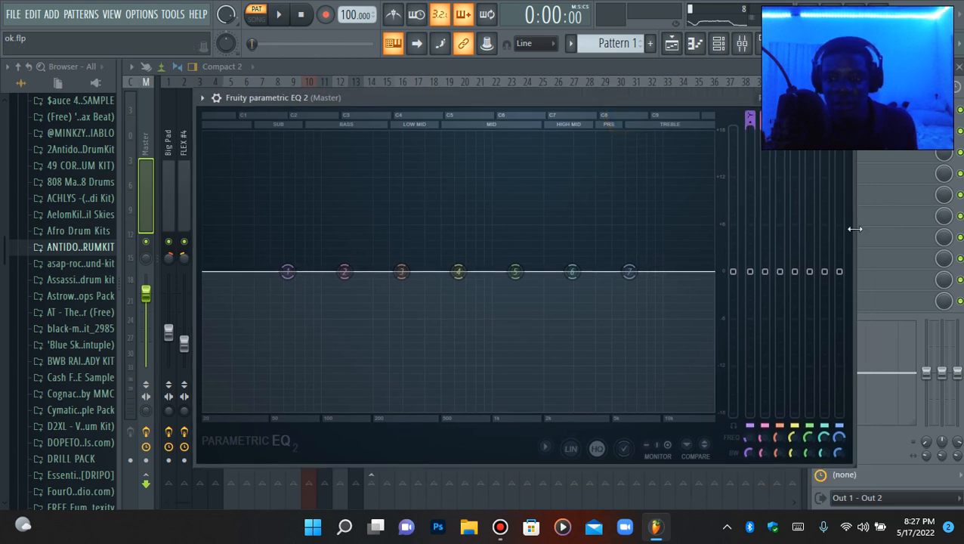
pyautogui.moveTo(854, 229); pyautogui.dragTo(882, 234)
pyautogui.press('space')
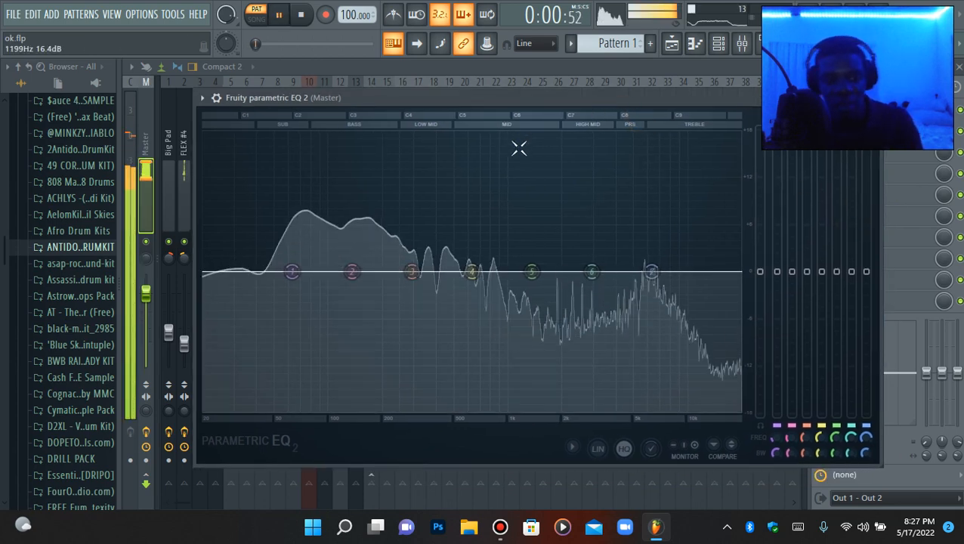
pyautogui.moveTo(544, 106); pyautogui.dragTo(524, 108)
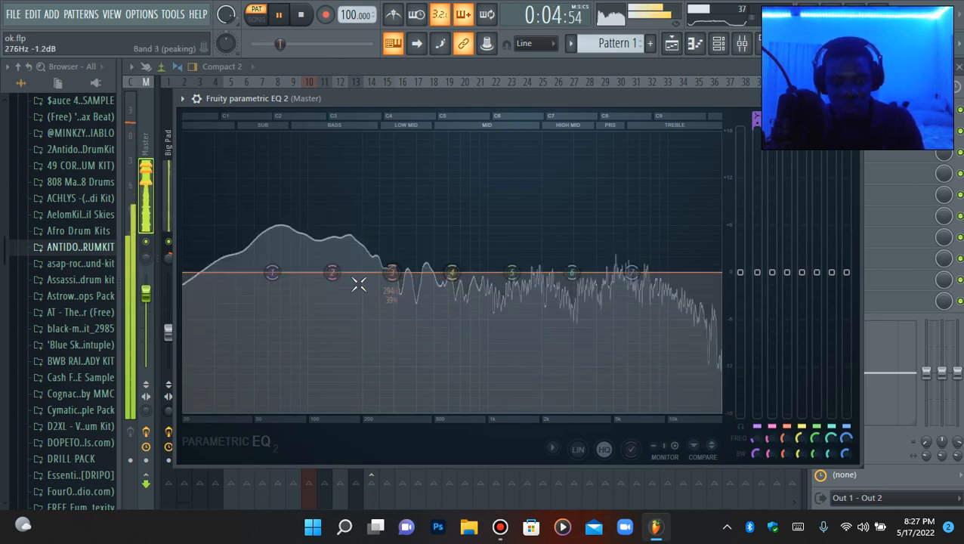
# Dip band 3 of the Master's Parametric EQ 2 by about 1.4 dB around 543 Hz and listen to the pattern.
pyautogui.press('space')
pyautogui.moveTo(397, 280); pyautogui.dragTo(394, 169)
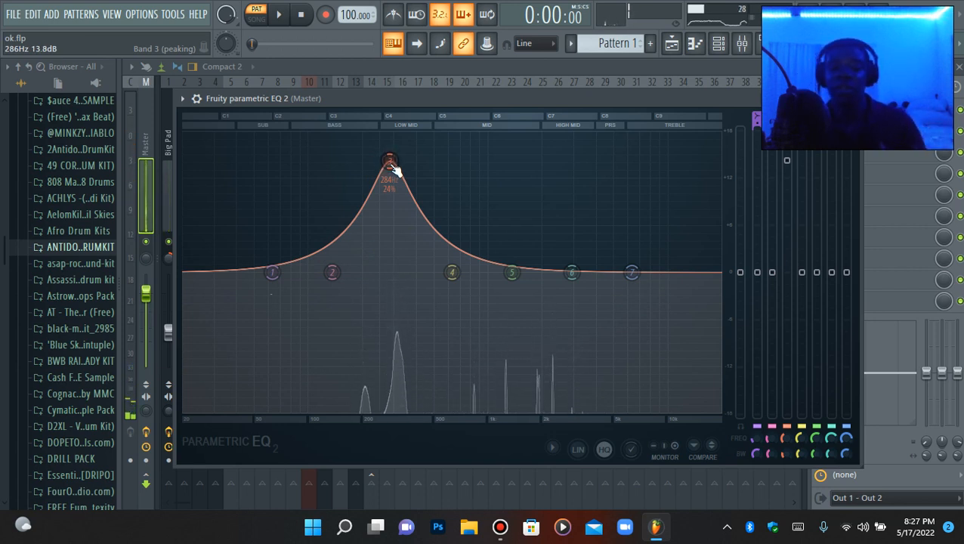
pyautogui.moveTo(393, 170); pyautogui.dragTo(441, 283)
pyautogui.press('space')
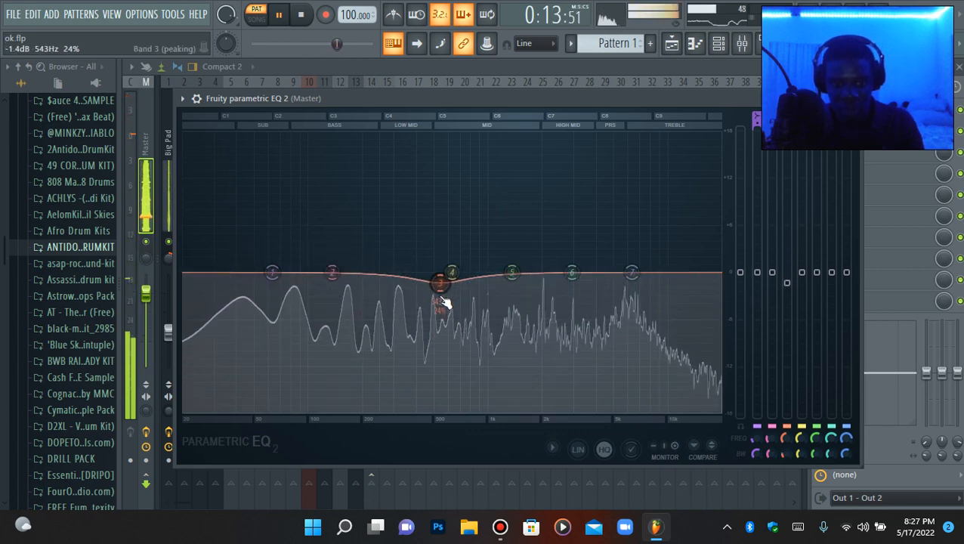
pyautogui.rightClick(439, 289)
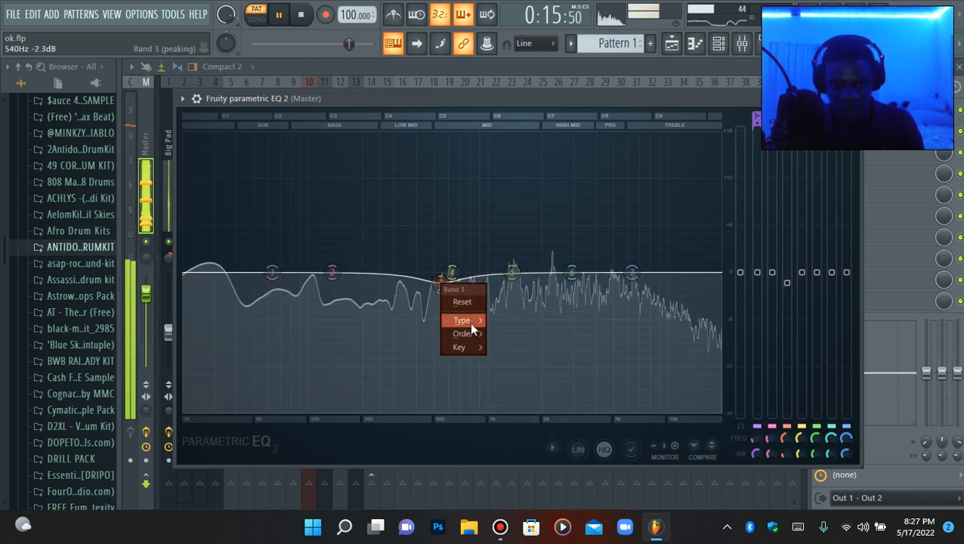
pyautogui.click(498, 106)
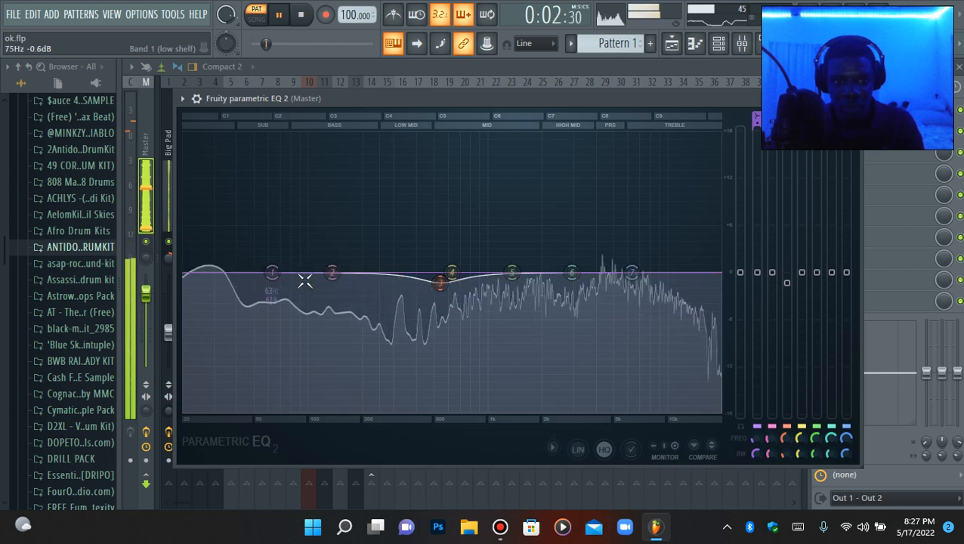
# Try a slight cut on band 1 of the Master's Parametric EQ 2, then reset the band.
pyautogui.moveTo(272, 272); pyautogui.dragTo(275, 282)
pyautogui.rightClick(275, 283)
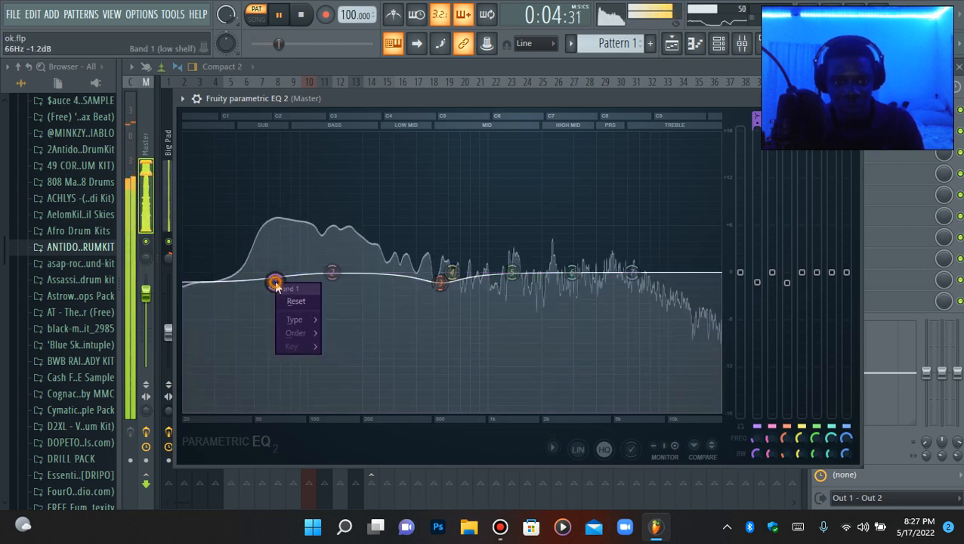
pyautogui.click(290, 300)
# Lower bands 2 and 6 of the Master's Parametric EQ 2 slightly, then close the EQ and stop playback.
pyautogui.moveTo(331, 273); pyautogui.dragTo(332, 278)
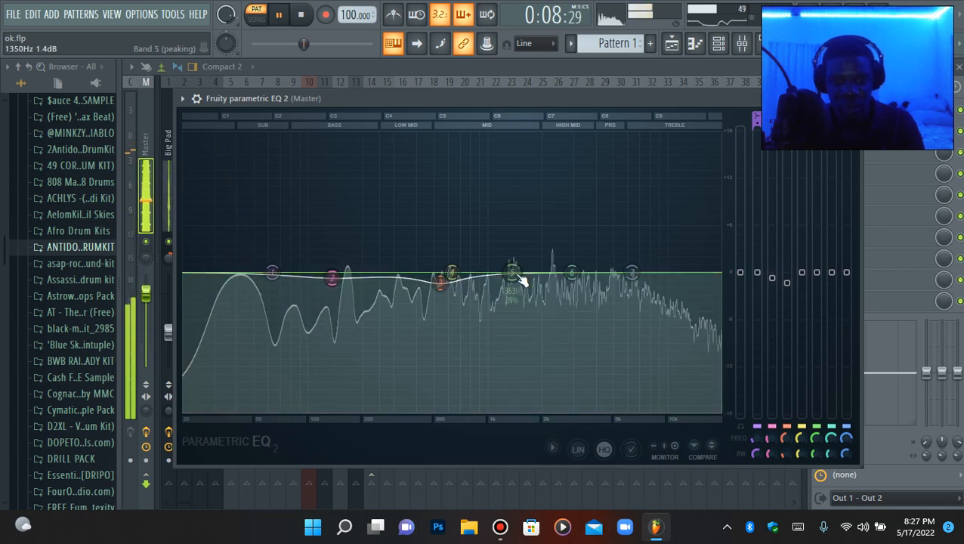
pyautogui.moveTo(571, 272)
pyautogui.mouseDown()
pyautogui.moveTo(579, 159)
pyautogui.moveTo(576, 325)
pyautogui.moveTo(575, 289)
pyautogui.mouseUp()
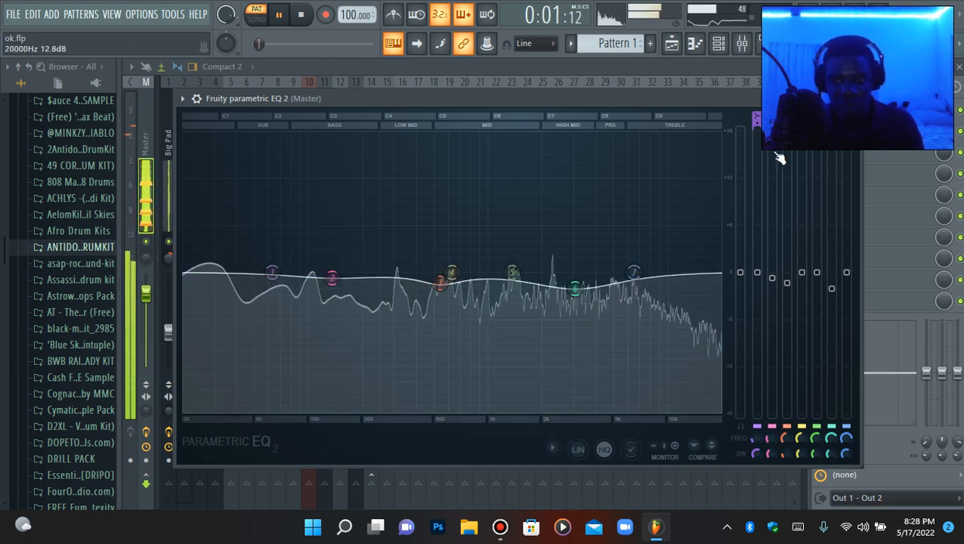
pyautogui.click(861, 104)
pyautogui.press('space')
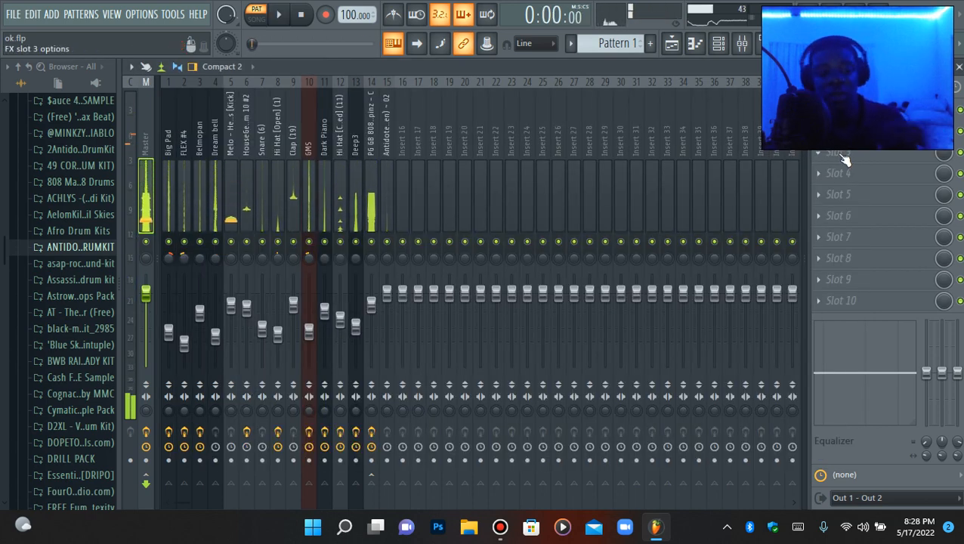
# Add Fruity Soft Clipper in effect slot 3 of the Master track and close its window.
pyautogui.click(845, 157)
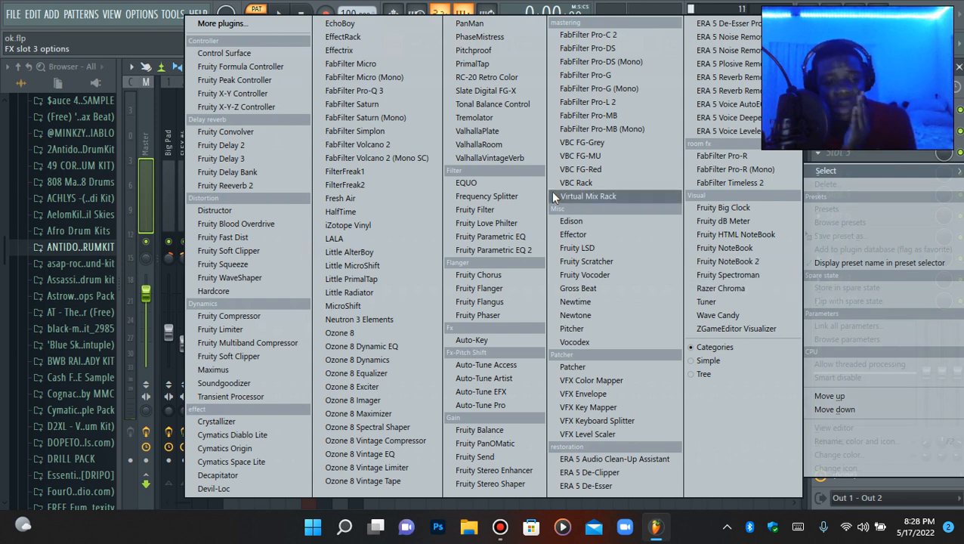
pyautogui.click(234, 360)
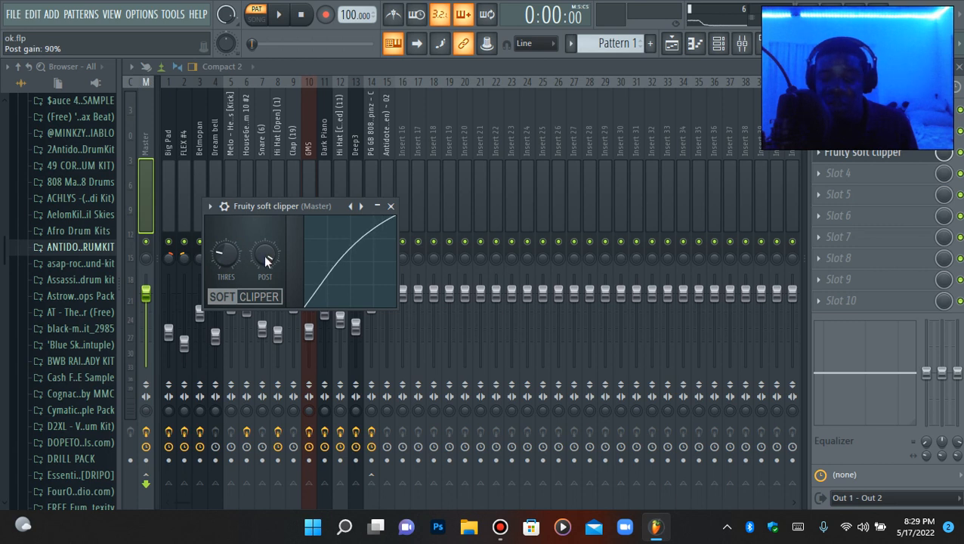
pyautogui.click(888, 153)
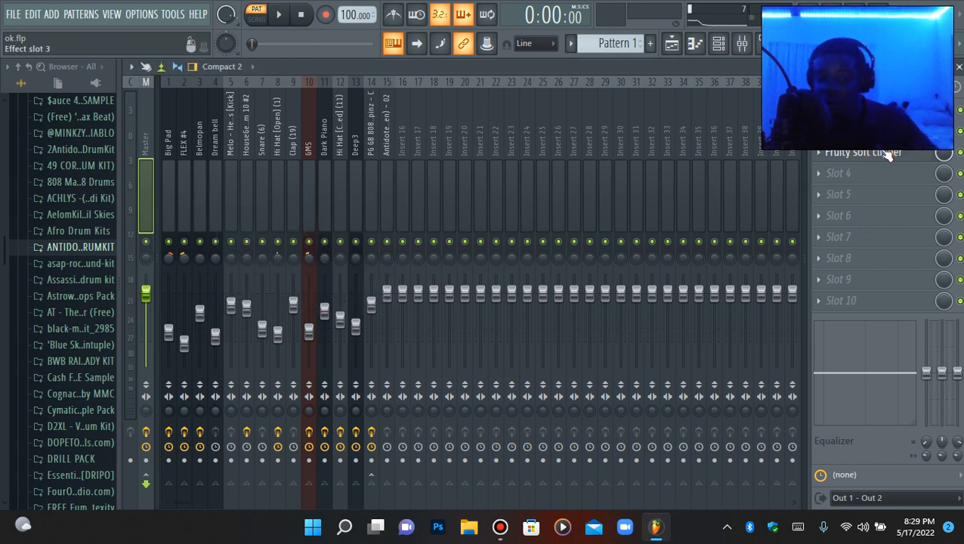
pyautogui.click(888, 153)
pyautogui.click(889, 153)
# Play the pattern, lower the Big Pad track's volume and raise the GMS track's volume slightly, then stop playback.
pyautogui.press('space')
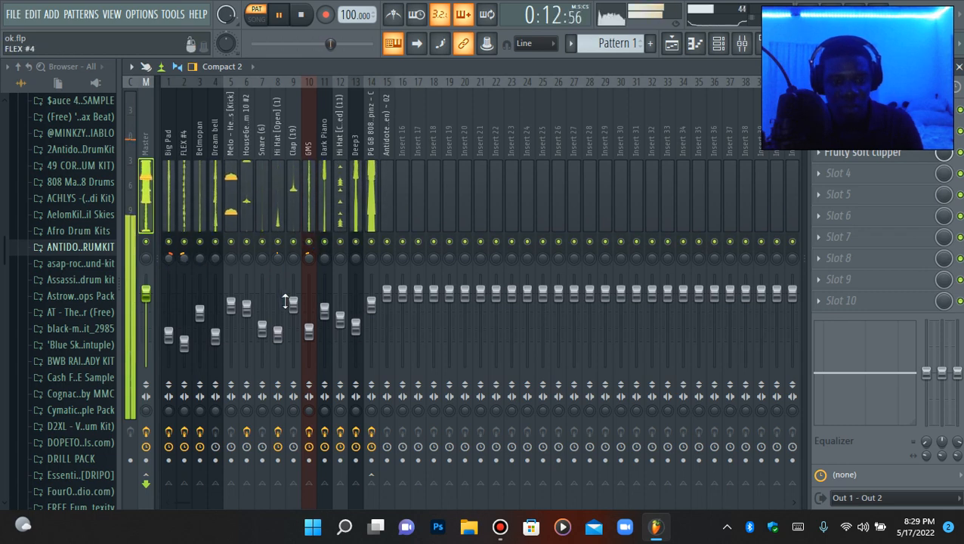
pyautogui.moveTo(168, 334); pyautogui.dragTo(172, 341)
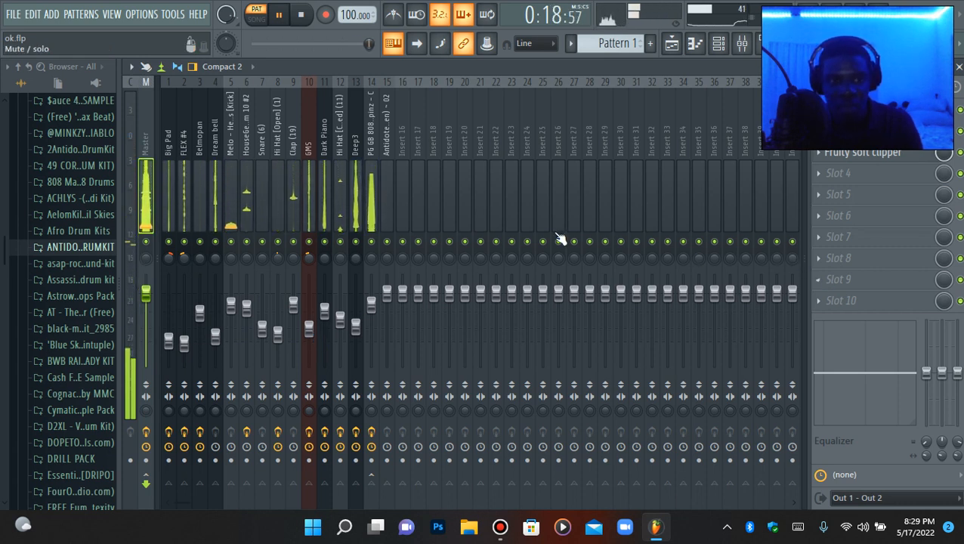
pyautogui.click(852, 174)
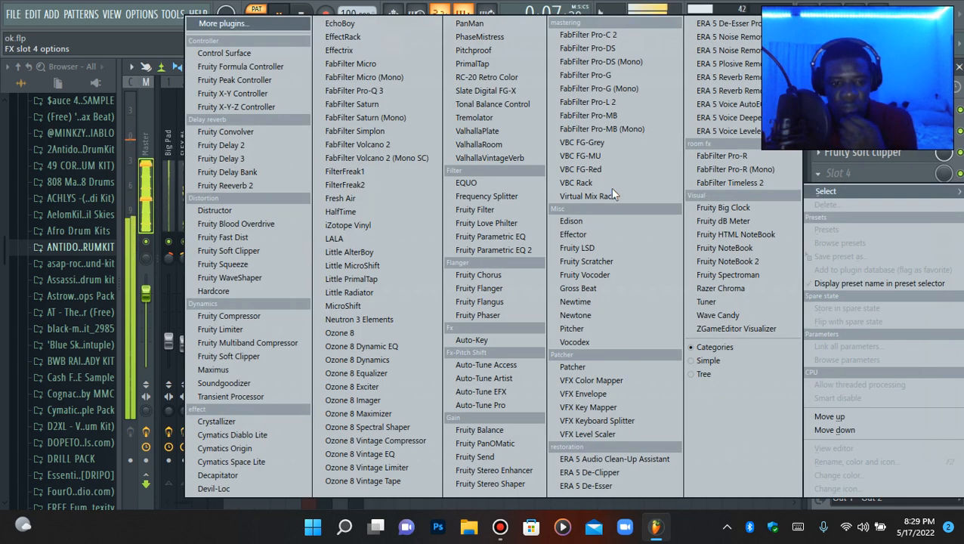
pyautogui.click(879, 153)
pyautogui.press('space')
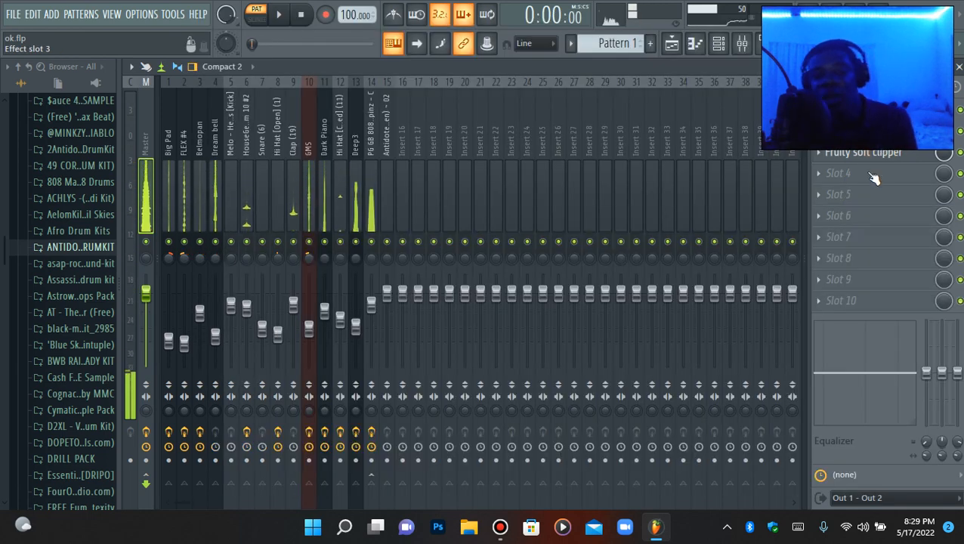
# Add Fruity Limiter in effect slot 4 of the Master track, raise its gain to 2.5 dB and lower its saturation threshold.
pyautogui.click(873, 175)
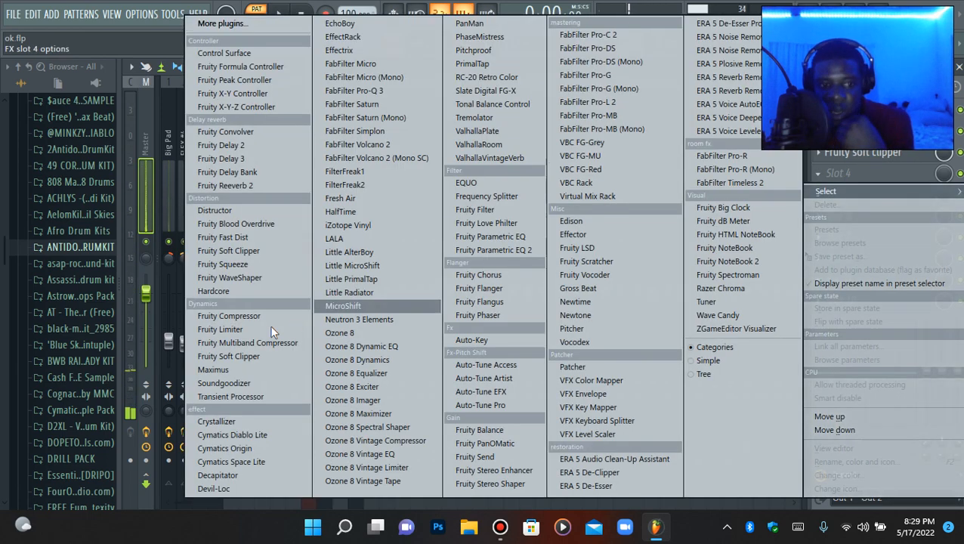
pyautogui.click(220, 330)
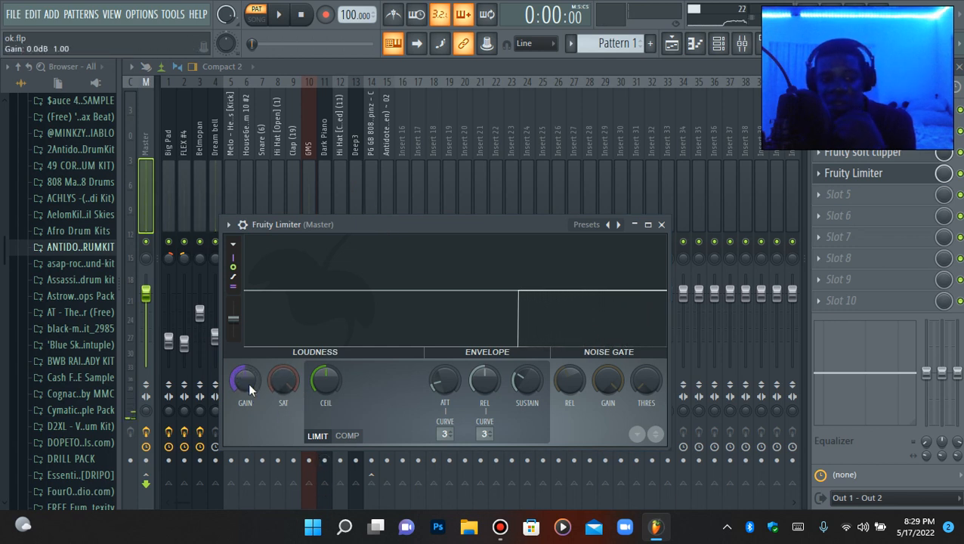
pyautogui.moveTo(250, 407); pyautogui.dragTo(295, 376)
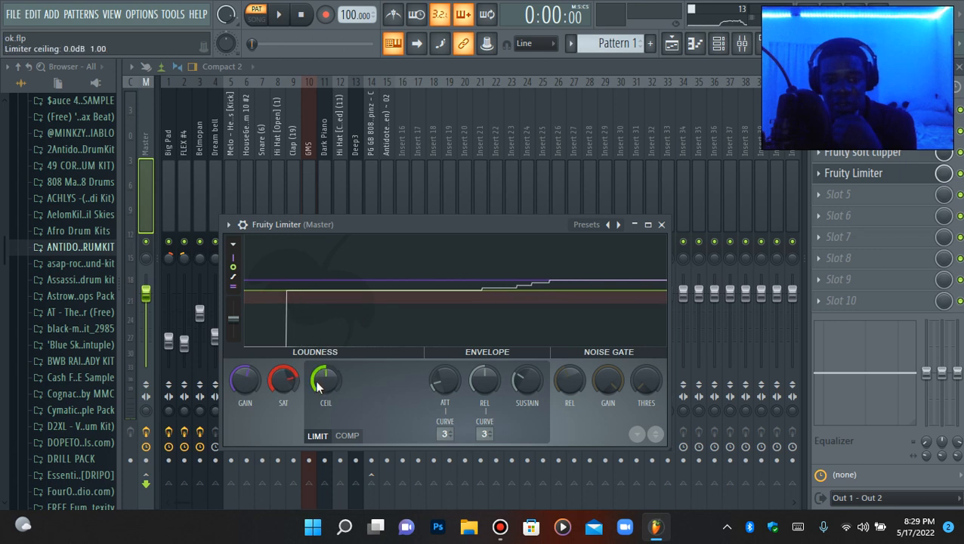
# Play the pattern and fine-tune the Master limiter's gain to 1.9 dB.
pyautogui.press('space')
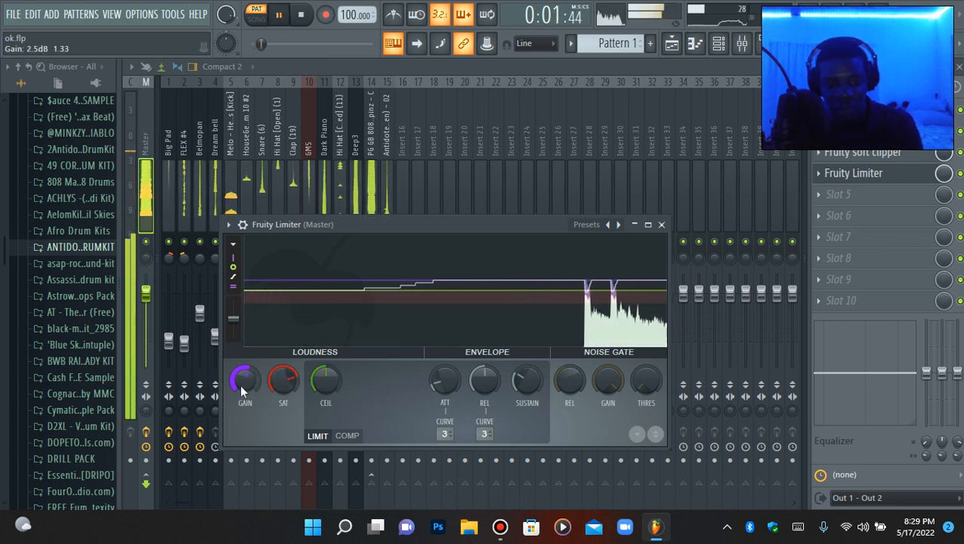
pyautogui.scroll(2, 240, 384)
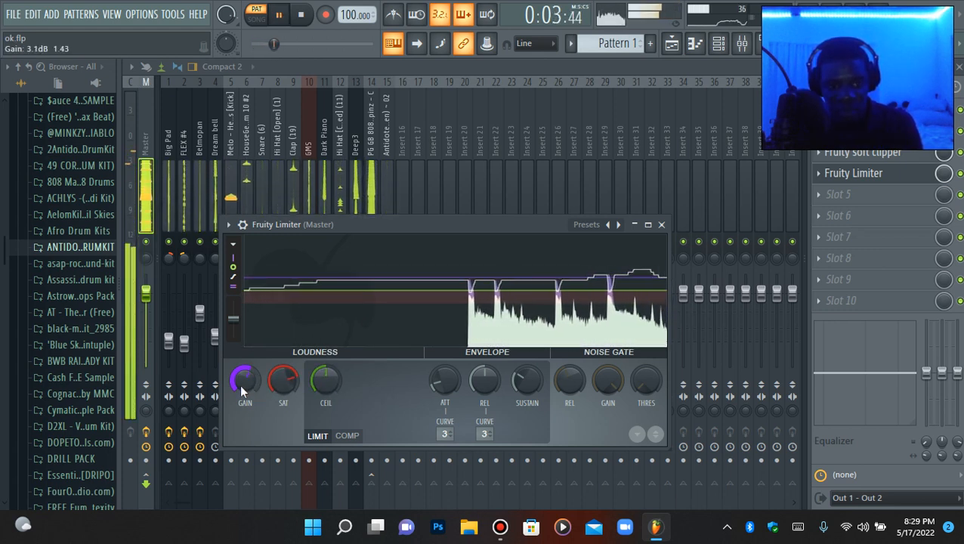
pyautogui.scroll(-6, 240, 384)
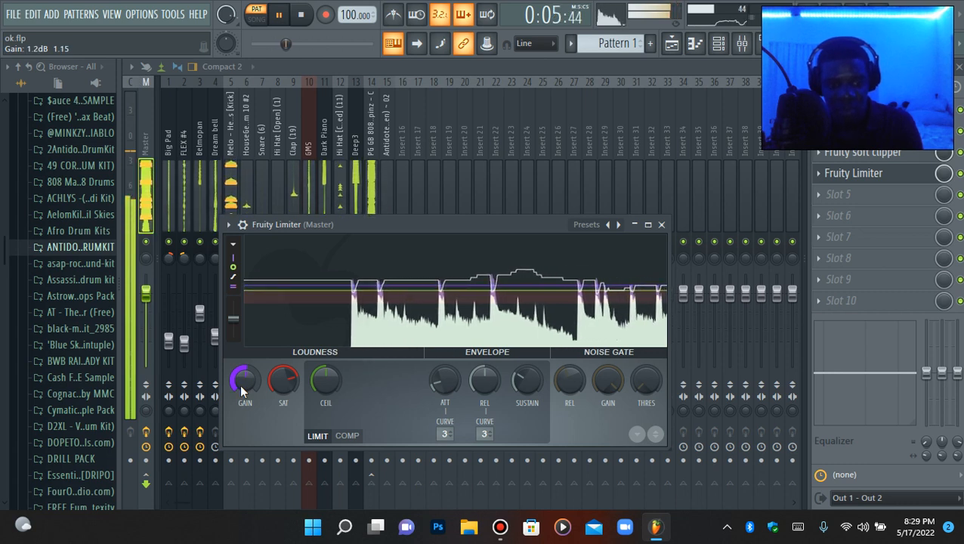
pyautogui.scroll(2, 240, 384)
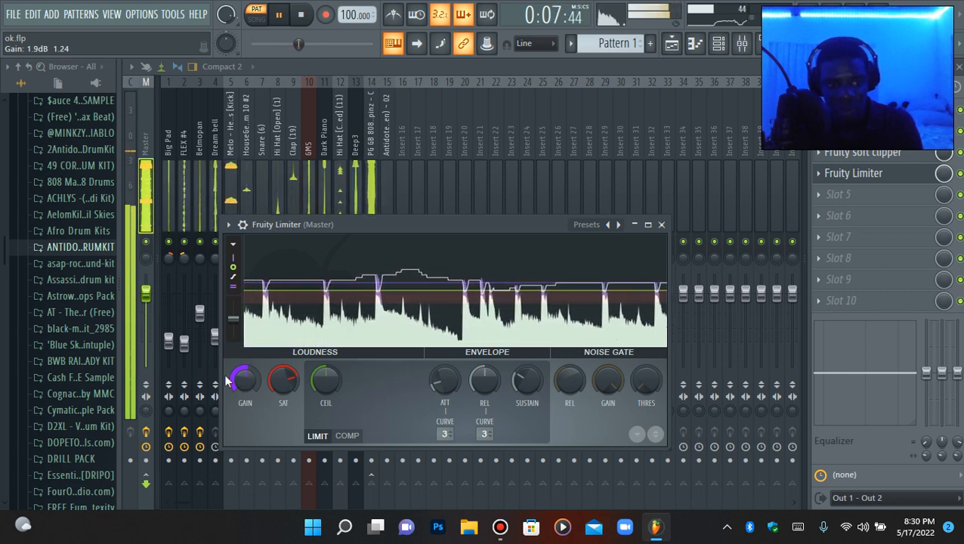
# Sweep the Master limiter's soft saturation threshold while listening and set it to -1.9 dB.
pyautogui.scroll(-5, 288, 383)
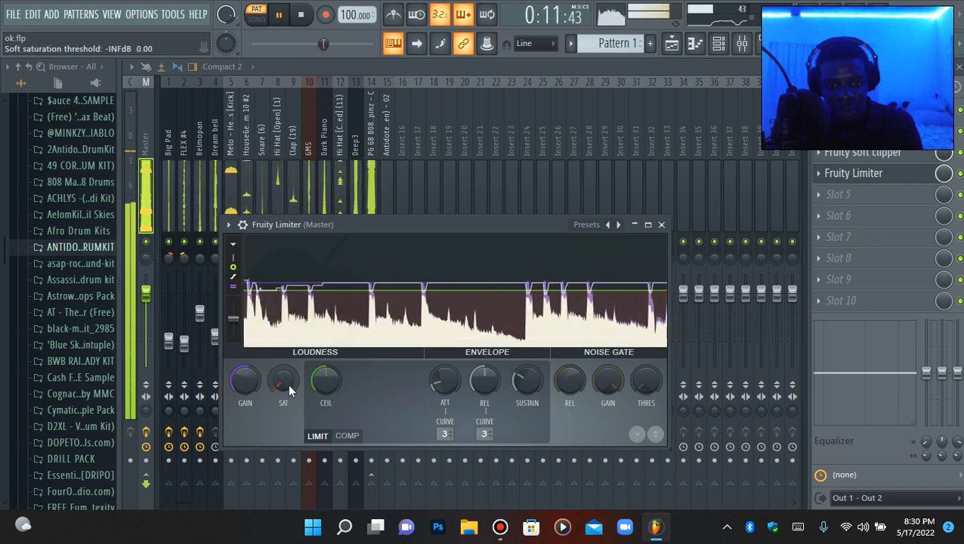
pyautogui.scroll(5, 287, 383)
pyautogui.scroll(1, 287, 383)
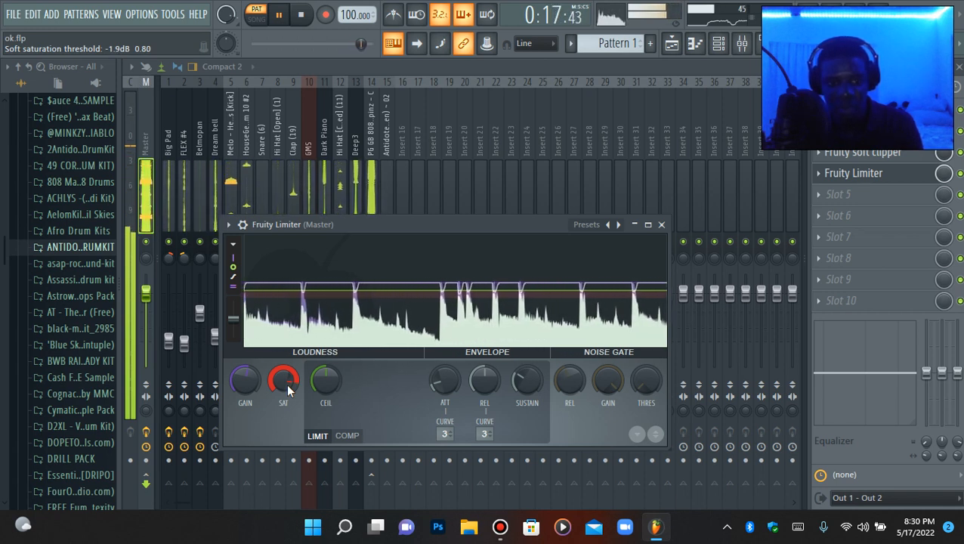
# Set the Master limiter's ceiling to -0.5 dB, try a gain of 2.5 dB along the way, and close the limiter.
pyautogui.scroll(4, 319, 387)
pyautogui.scroll(-4, 319, 387)
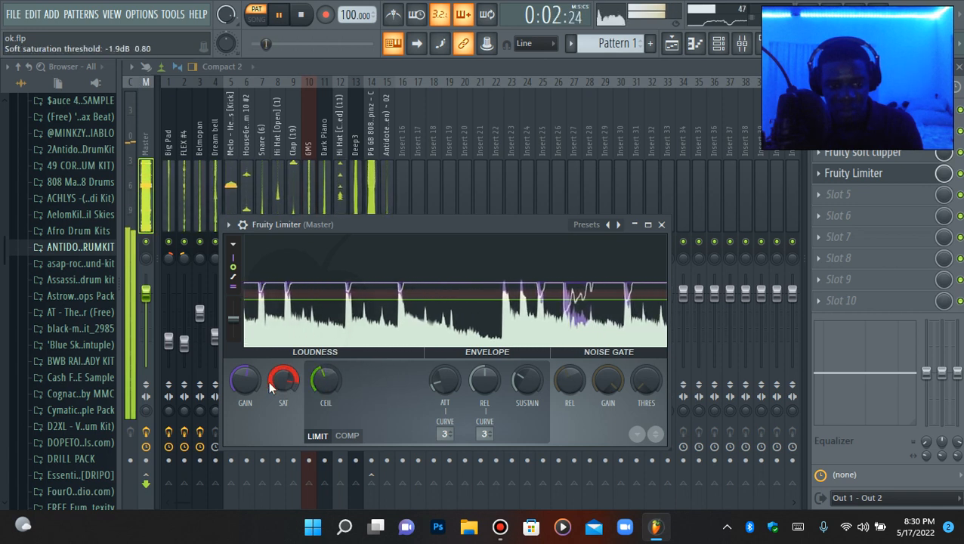
pyautogui.scroll(3, 244, 385)
pyautogui.scroll(-2, 245, 386)
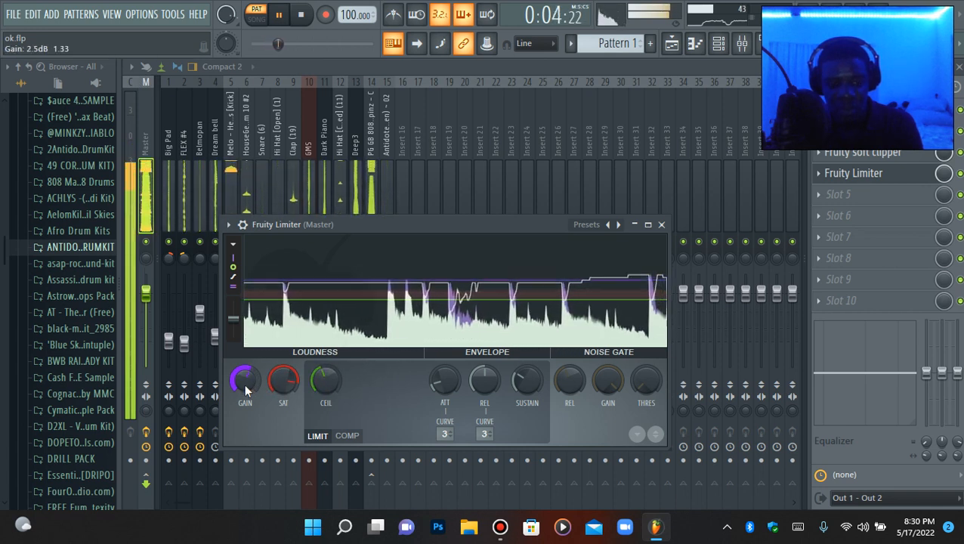
pyautogui.scroll(2, 321, 387)
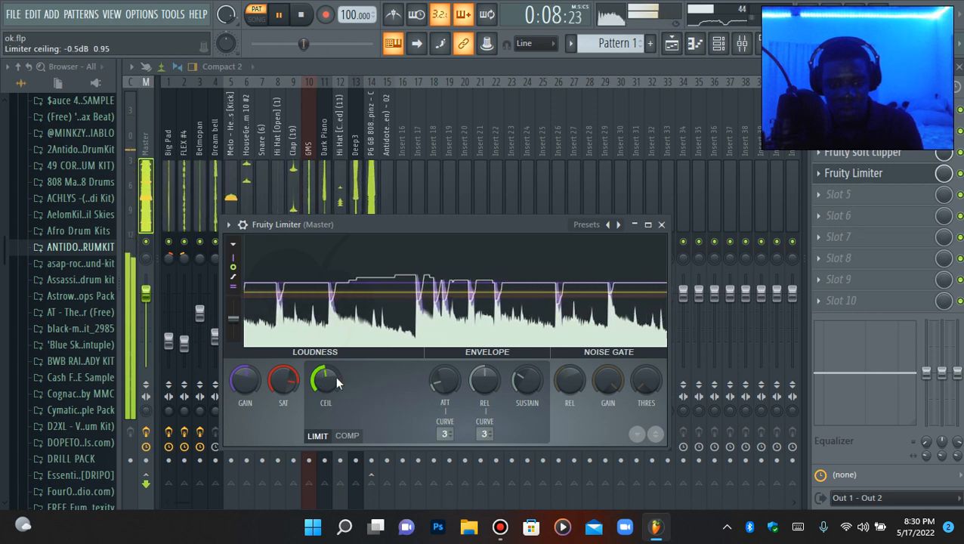
pyautogui.click(861, 175)
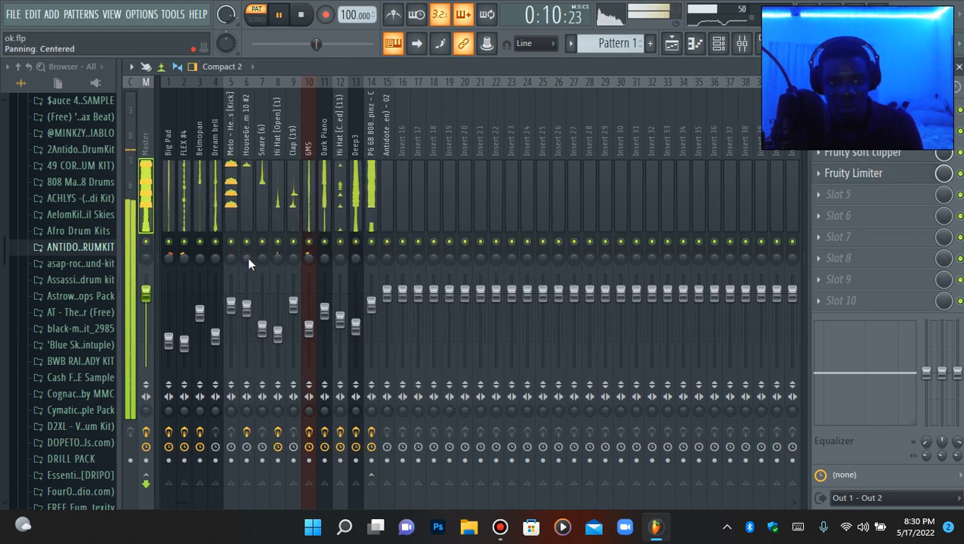
# Lower the HouseGen Rim 10 #2 mixer track to -9.1 dB while listening to the pattern.
pyautogui.press('space')
pyautogui.moveTo(247, 304); pyautogui.dragTo(250, 312)
pyautogui.scroll(1, 250, 312)
pyautogui.press('space')
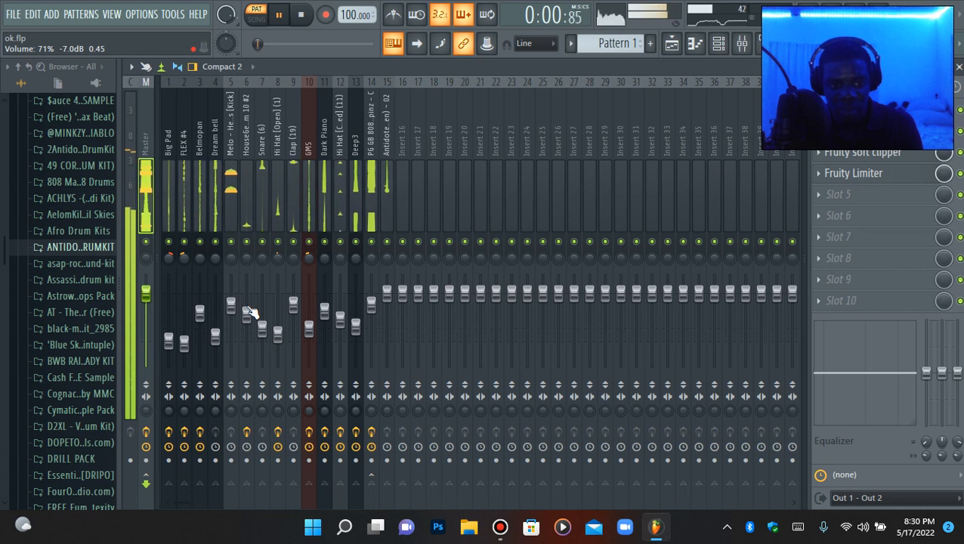
pyautogui.scroll(-2, 250, 312)
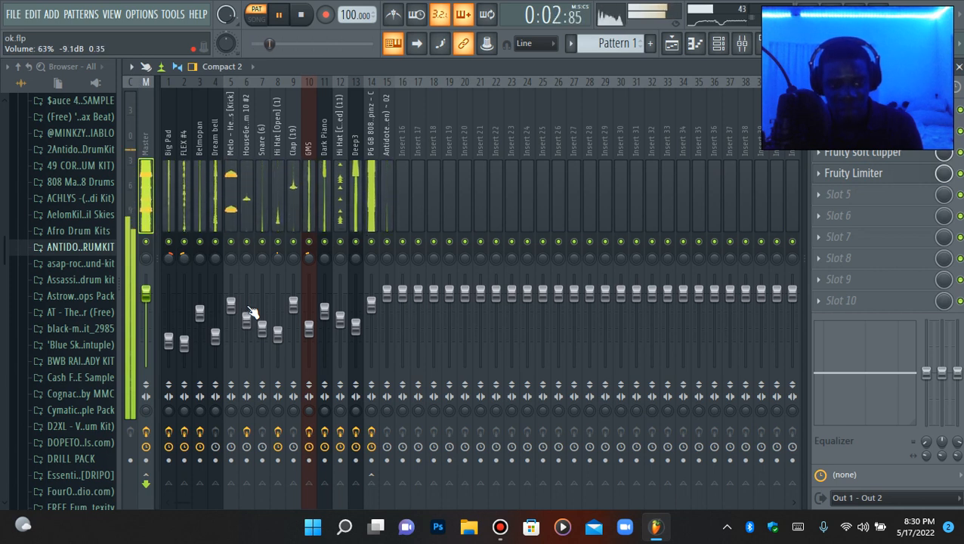
# Solo the Deep3 mixer track, lower its volume slightly, and unsolo it.
pyautogui.rightClick(356, 241)
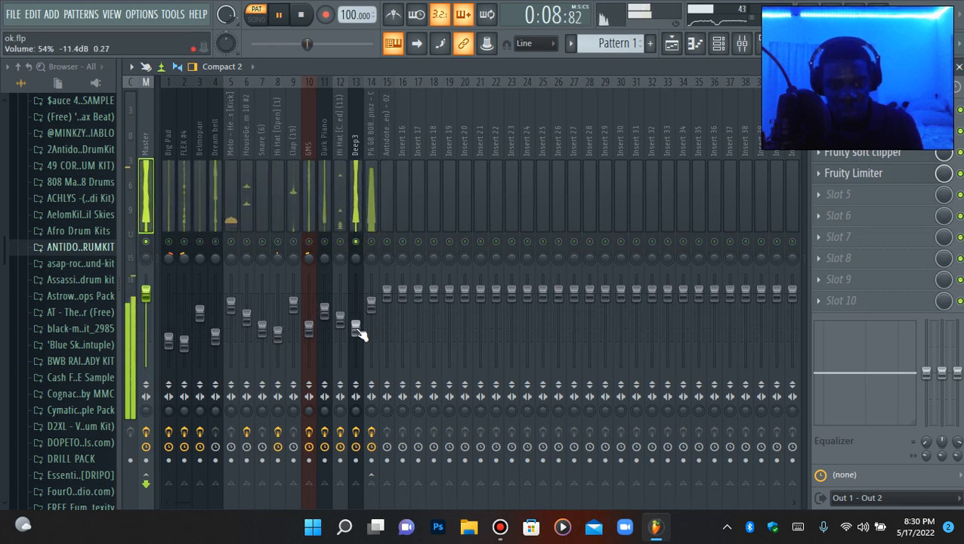
pyautogui.scroll(-1, 360, 332)
pyautogui.rightClick(361, 246)
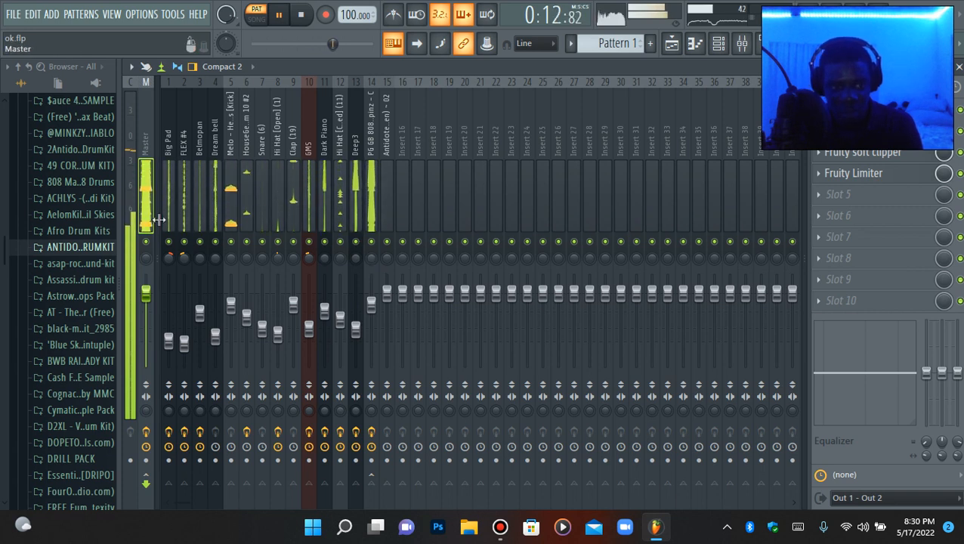
# Check the Master track's soft clipper, raise the gain in its Fruity Limiter, and close both plug-ins.
pyautogui.click(868, 153)
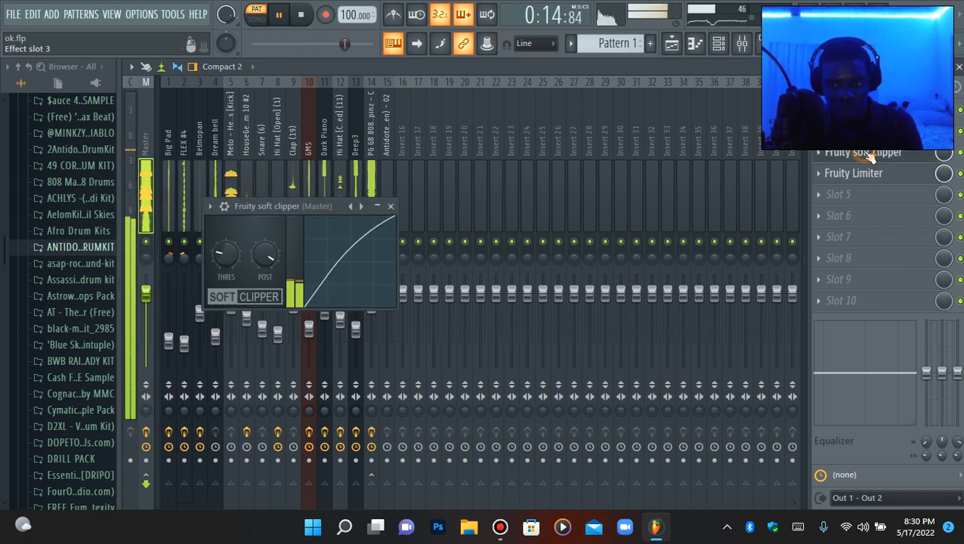
pyautogui.click(870, 153)
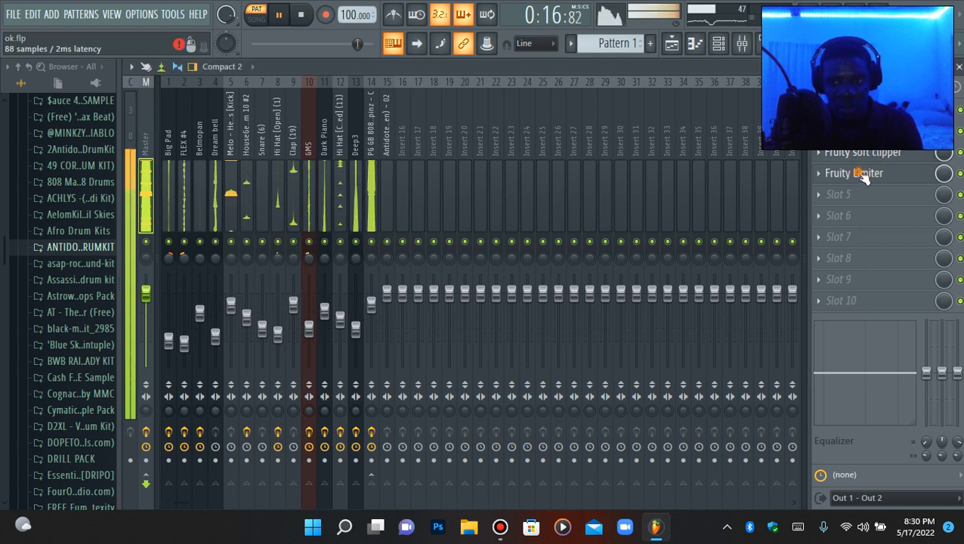
pyautogui.click(863, 173)
pyautogui.moveTo(245, 380); pyautogui.dragTo(245, 360)
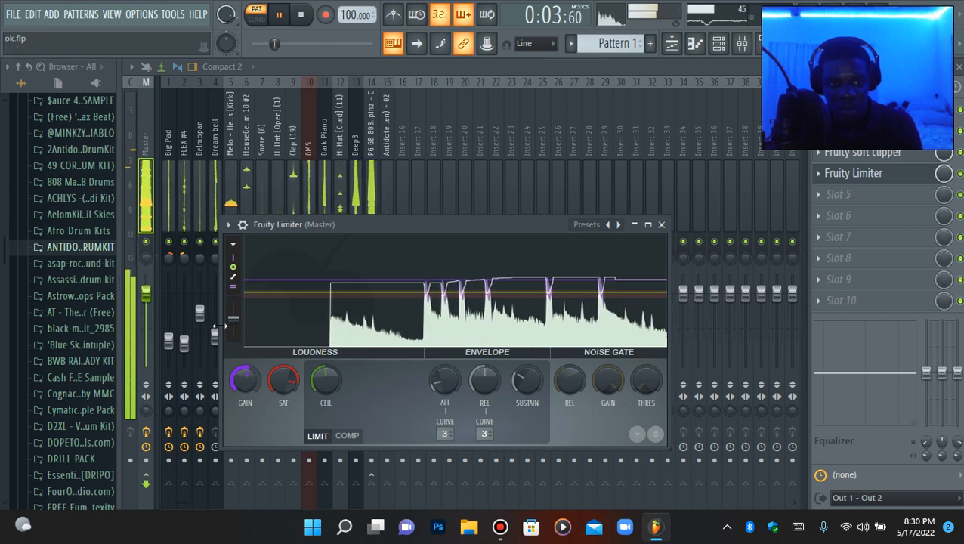
pyautogui.click(853, 173)
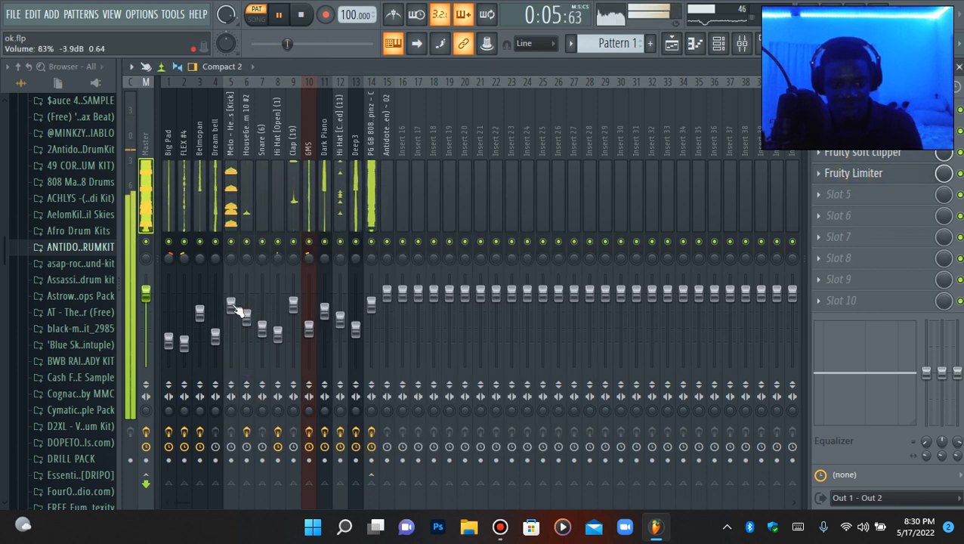
# Fine-tune the Melo - Hercxles kick track's volume and replay the pattern to hear the balance.
pyautogui.moveTo(240, 310); pyautogui.dragTo(240, 307)
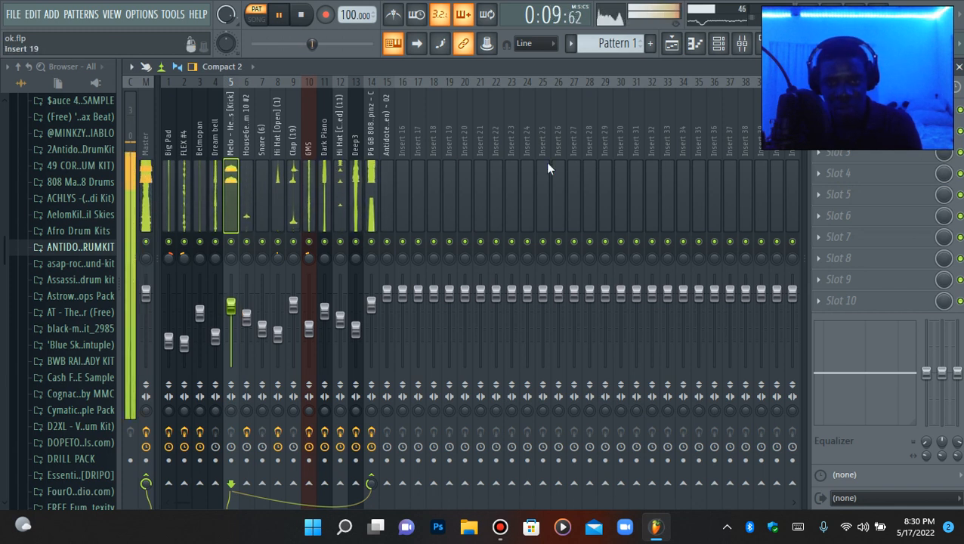
pyautogui.press('space')
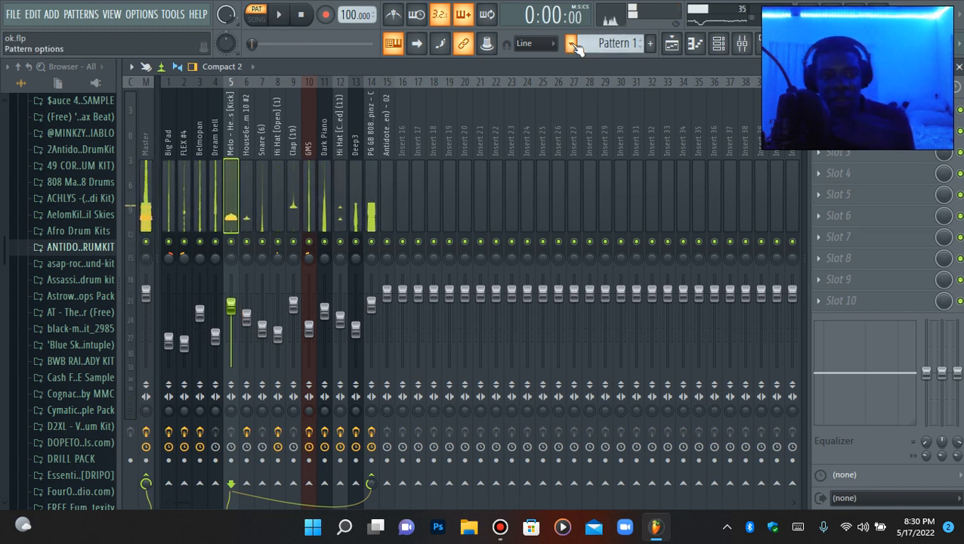
pyautogui.press('space')
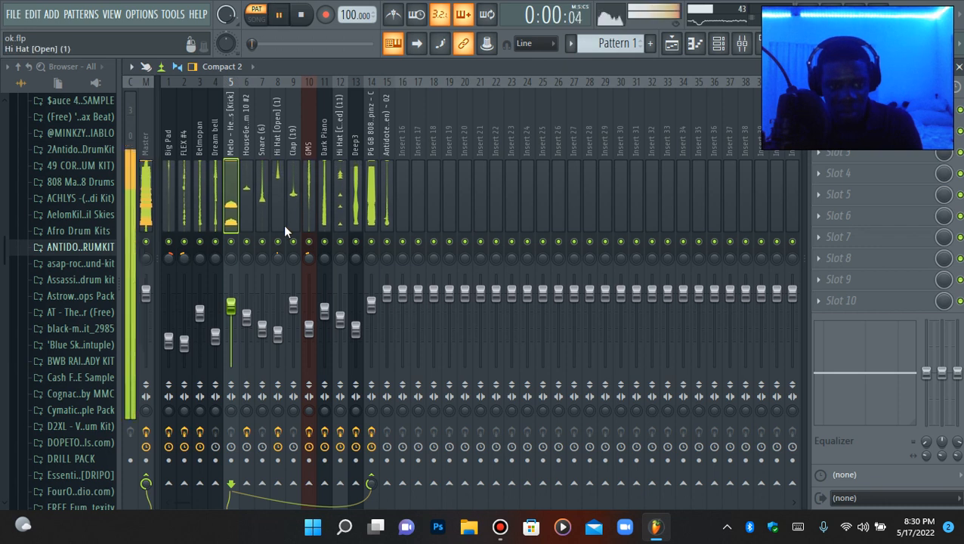
pyautogui.press('space')
# Lower the Snare (6) mixer track to -17.5 dB and bring down the Clap (19) track's volume during playback.
pyautogui.moveTo(258, 329); pyautogui.dragTo(270, 336)
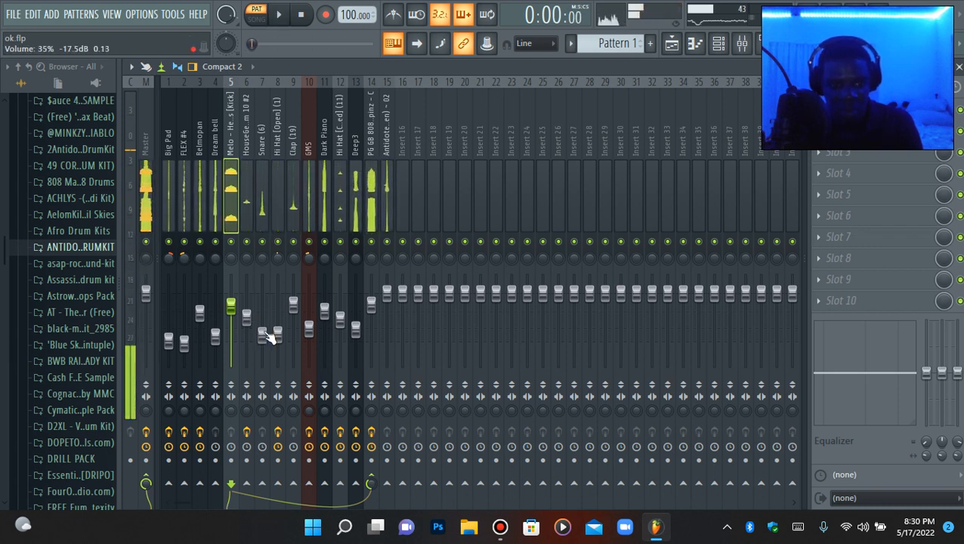
pyautogui.press('space')
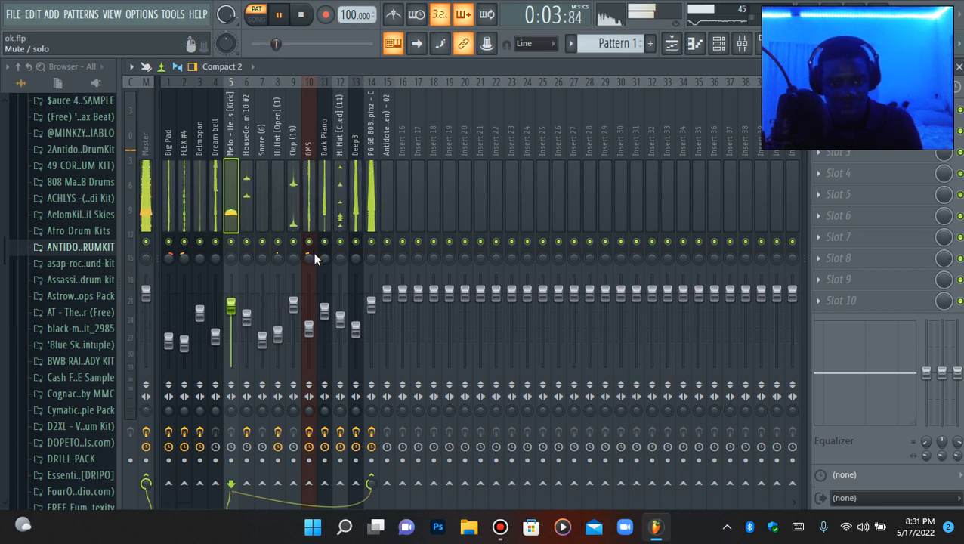
pyautogui.moveTo(293, 303); pyautogui.dragTo(297, 312)
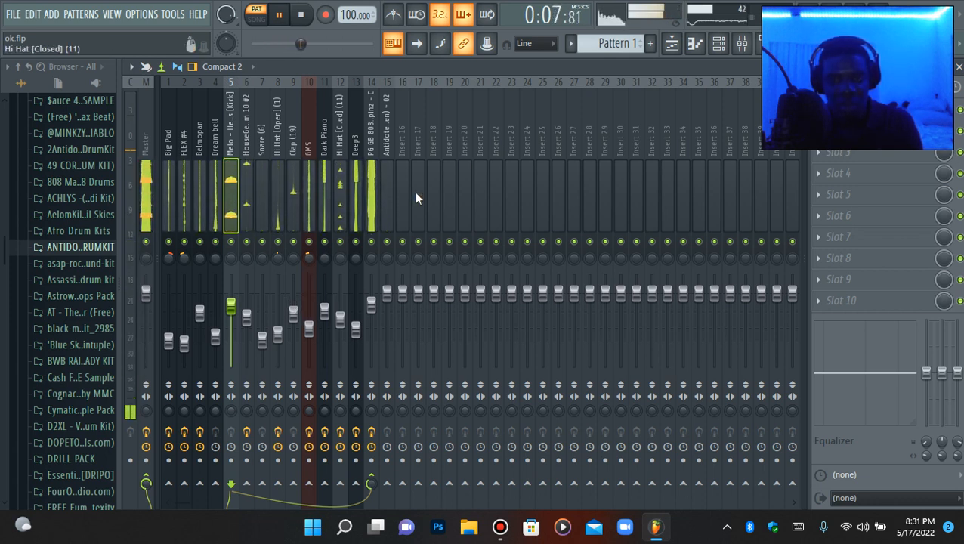
# Split Pattern 1 by channel and show the playlist.
pyautogui.click(570, 43)
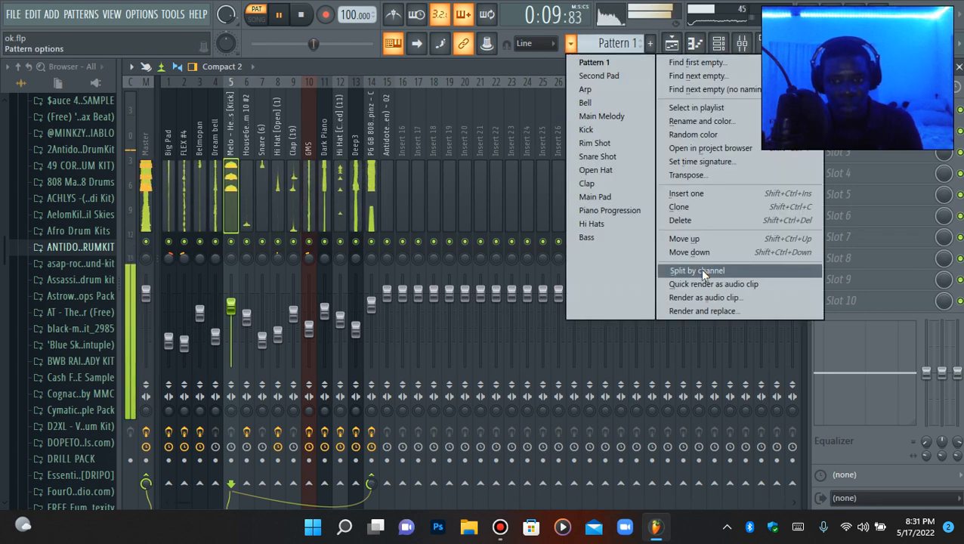
pyautogui.click(700, 270)
pyautogui.click(673, 47)
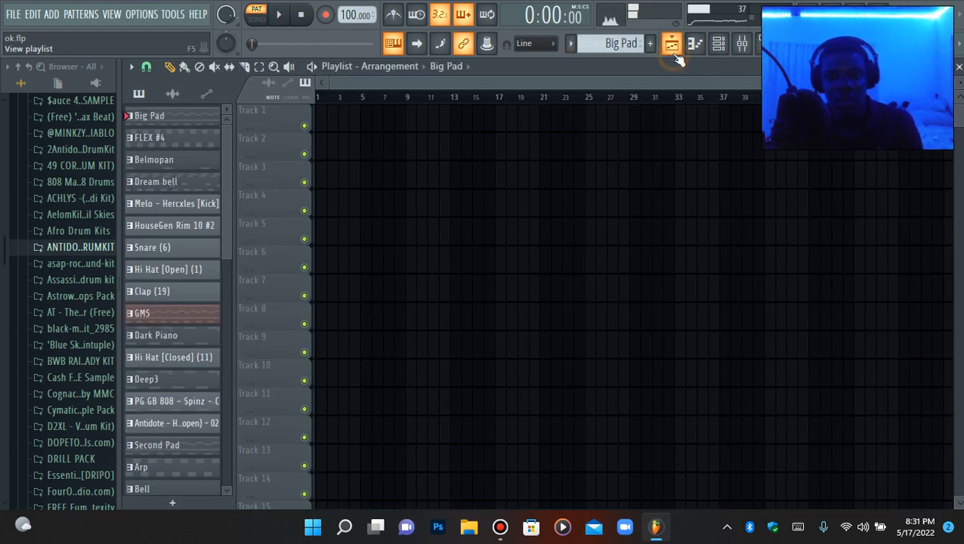
# Delete the old patterns from Second Pad through Bass, keeping only the ones split from Pattern 1.
pyautogui.scroll(-5, 159, 249)
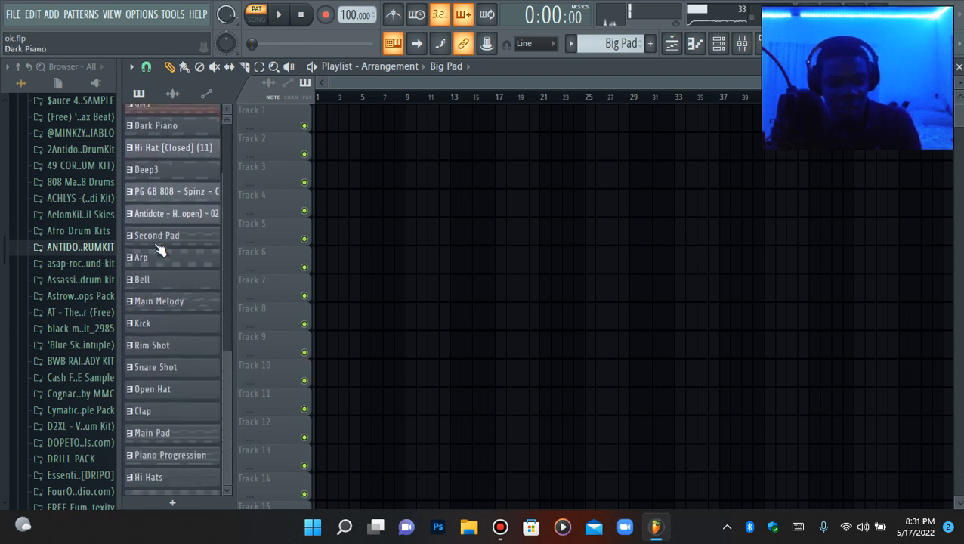
pyautogui.scroll(5, 159, 249)
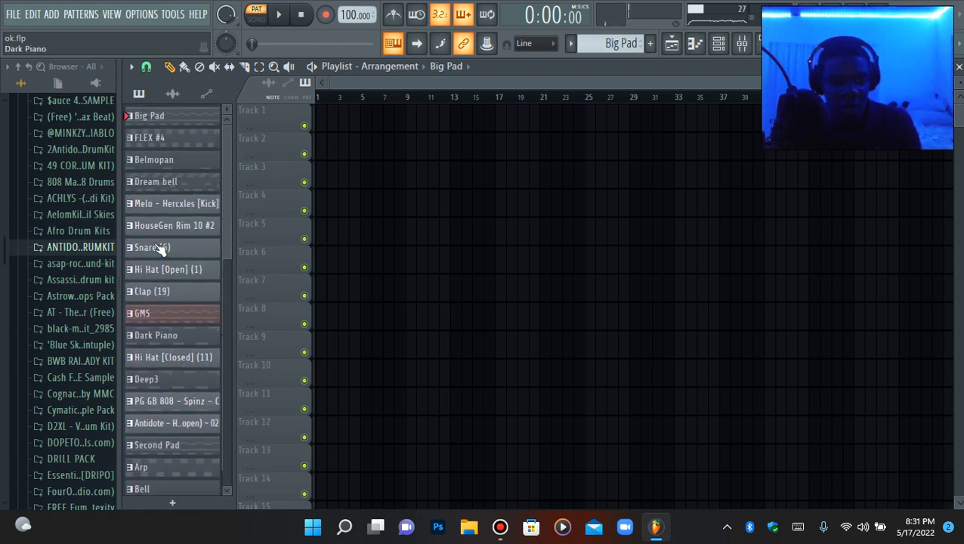
pyautogui.scroll(-5, 159, 249)
pyautogui.scroll(5, 158, 249)
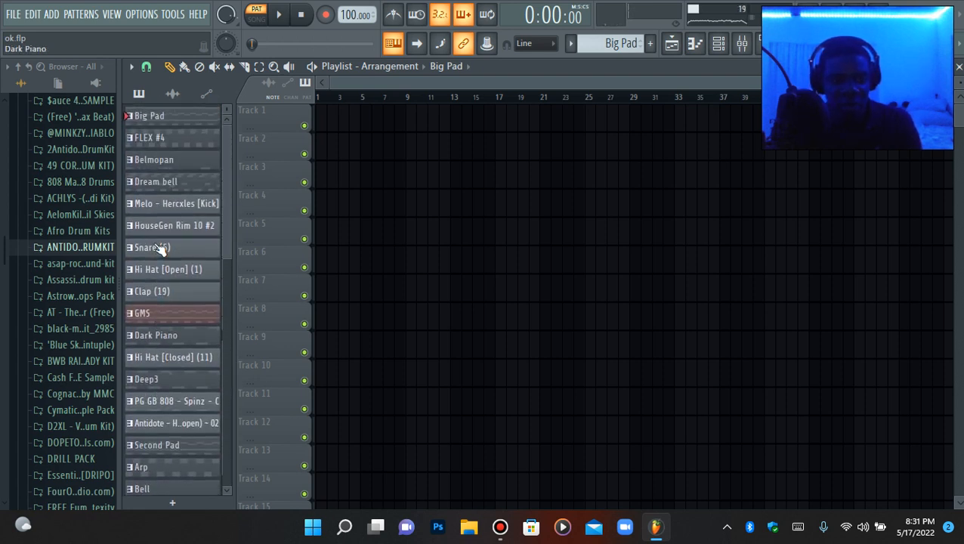
pyautogui.scroll(-5, 205, 292)
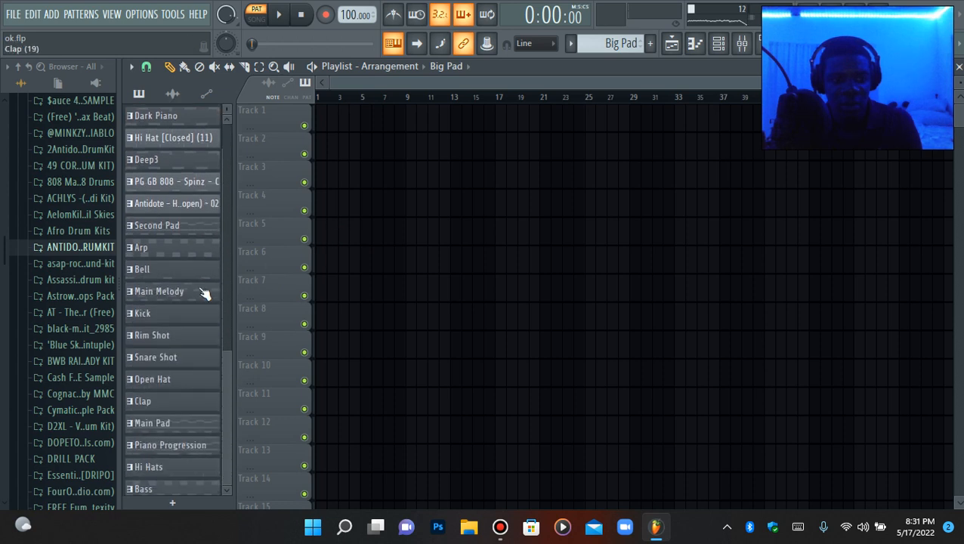
pyautogui.scroll(5, 184, 482)
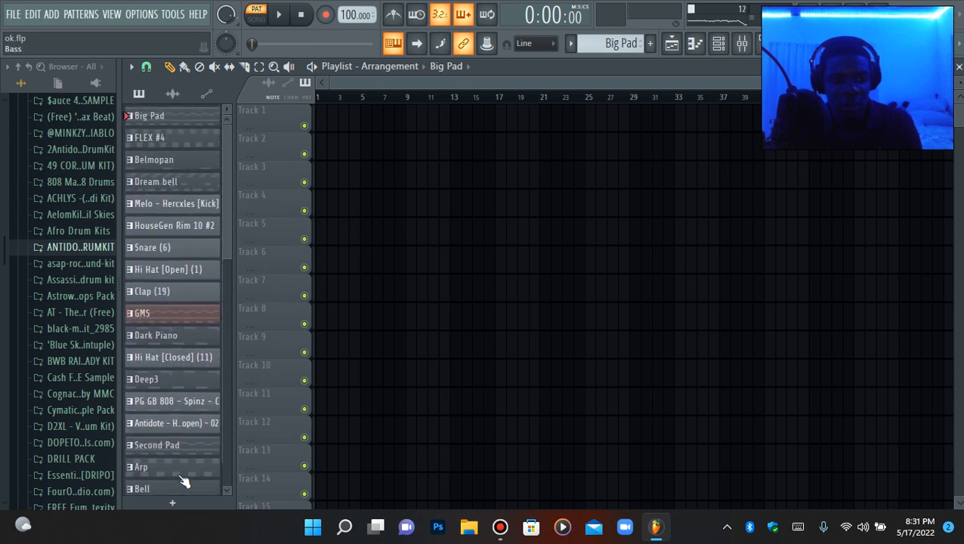
pyautogui.scroll(-5, 189, 415)
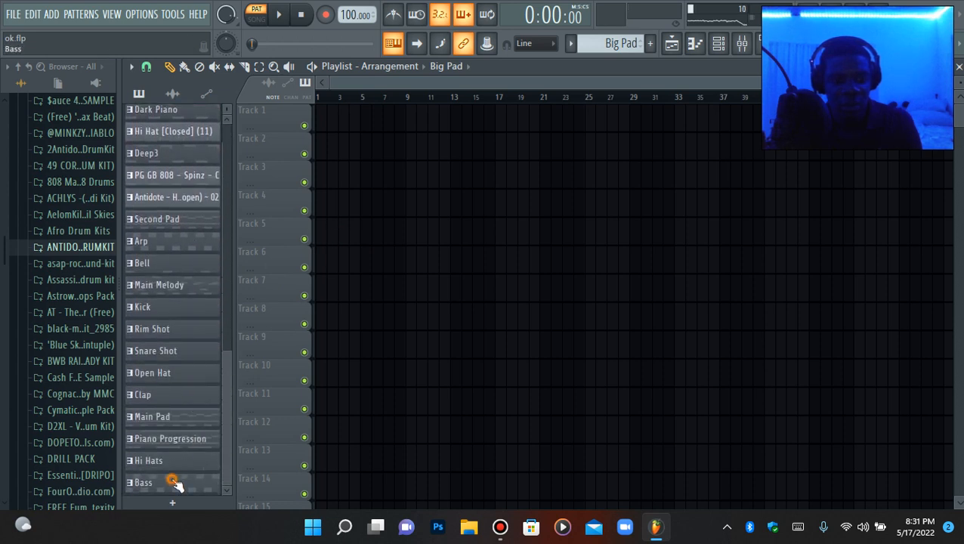
pyautogui.rightClick(160, 225)
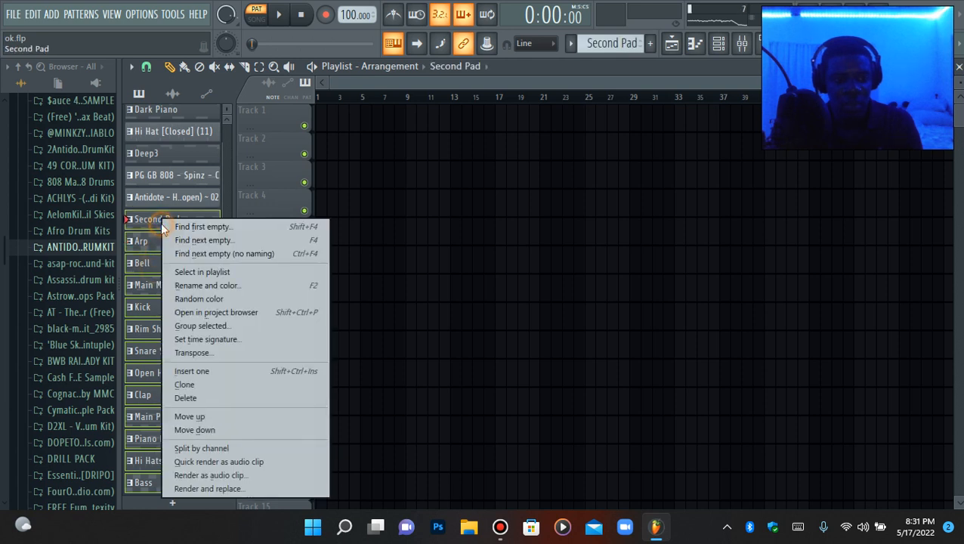
pyautogui.click(215, 401)
pyautogui.click(554, 297)
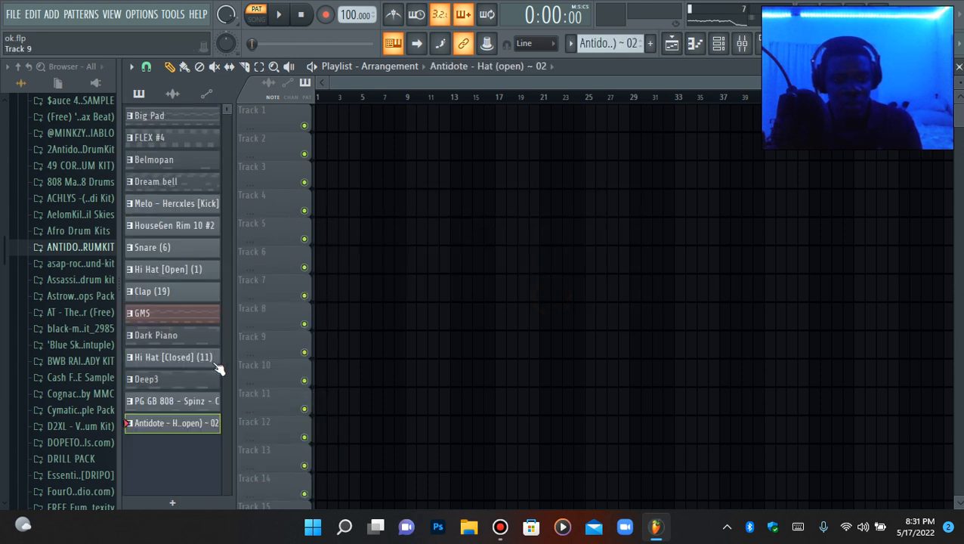
# Select all split patterns from Big Pad to Antidote - Hat (open) and place them on separate playlist tracks at bar 1.
pyautogui.click(167, 117)
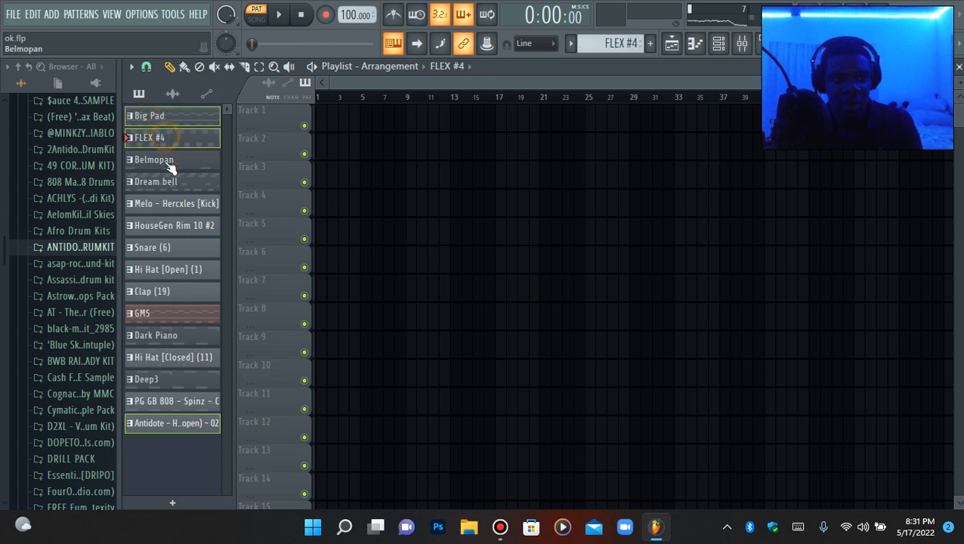
pyautogui.click(161, 254)
pyautogui.click(166, 276)
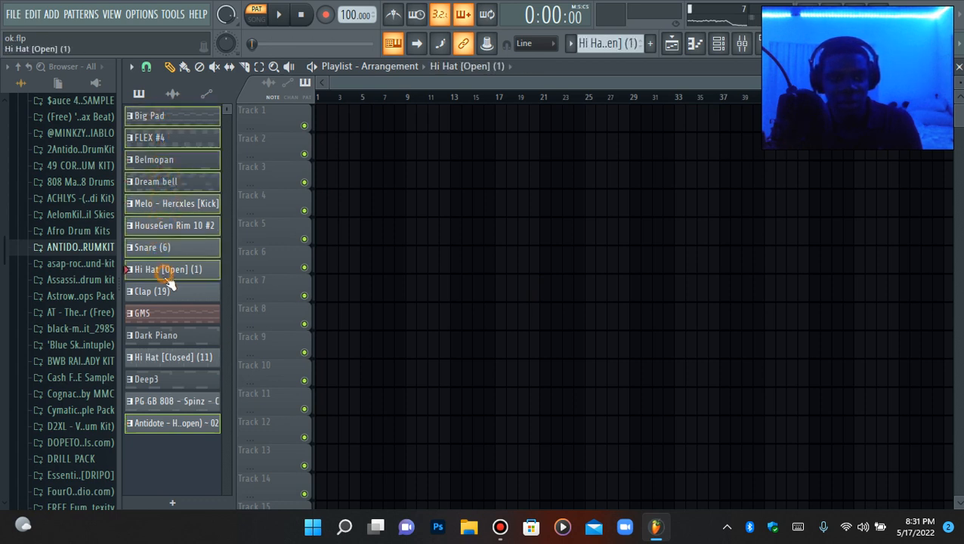
pyautogui.click(153, 361)
pyautogui.click(155, 381)
pyautogui.click(158, 401)
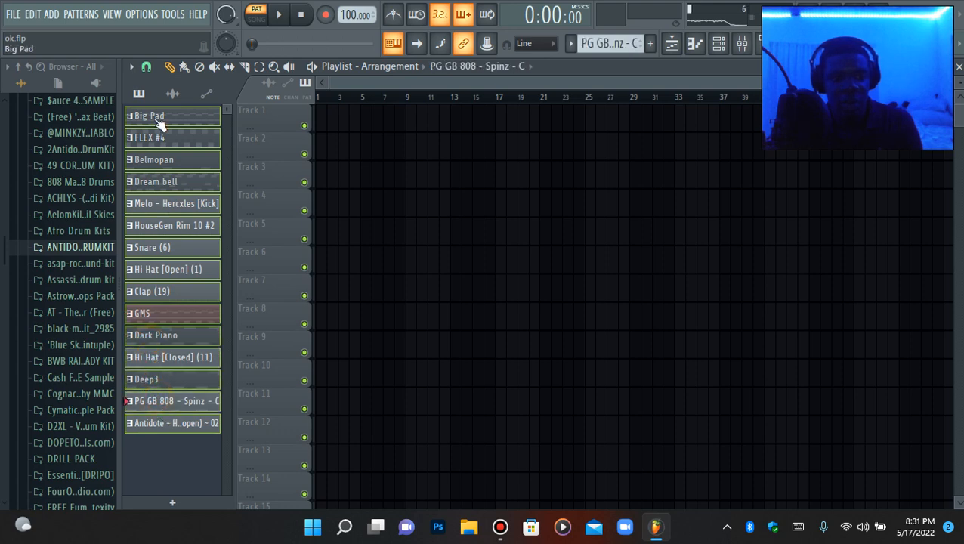
pyautogui.moveTo(278, 119); pyautogui.dragTo(278, 119)
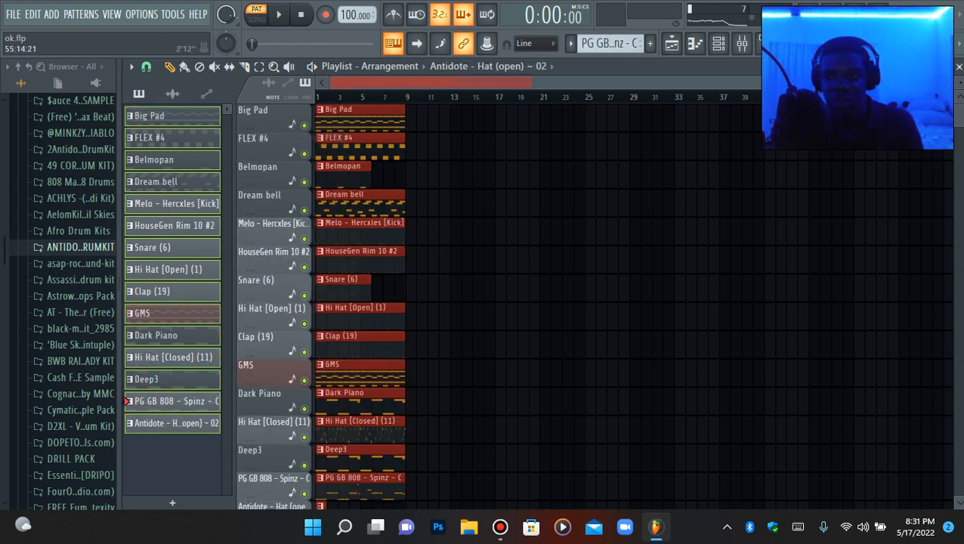
# Duplicate the placed block of pattern clips three times to extend the arrangement.
pyautogui.moveTo(945, 83)
pyautogui.mouseDown()
pyautogui.moveTo(749, 107)
pyautogui.moveTo(925, 105)
pyautogui.moveTo(960, 85)
pyautogui.mouseUp()
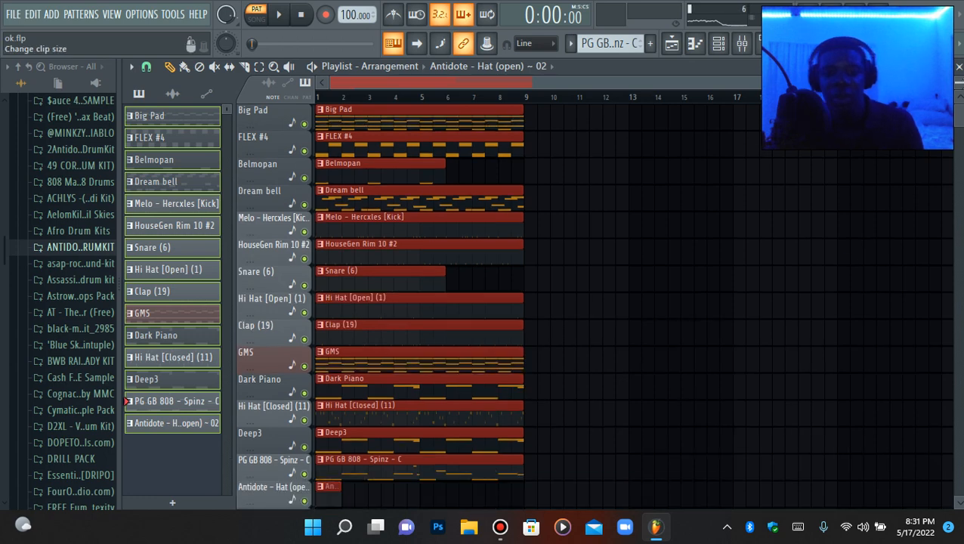
pyautogui.hotkey('ctrl', 'b')
pyautogui.hotkey('ctrl', 'b')
pyautogui.hotkey('ctrl', 'b')
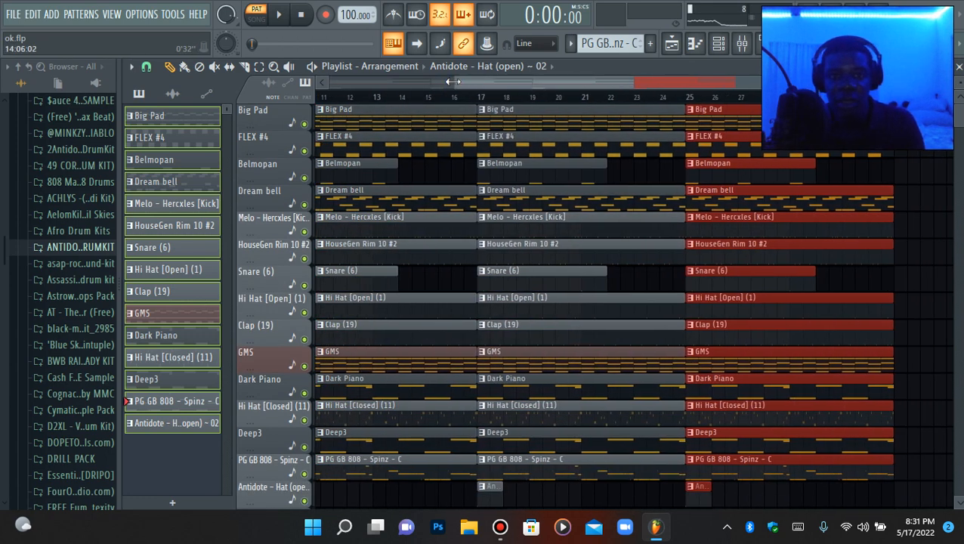
pyautogui.moveTo(451, 81); pyautogui.dragTo(328, 82)
# Solo the GMS playlist track, preview it briefly in Song mode, and unmute the Dark Piano and Deep3 tracks alongside it.
pyautogui.rightClick(305, 124)
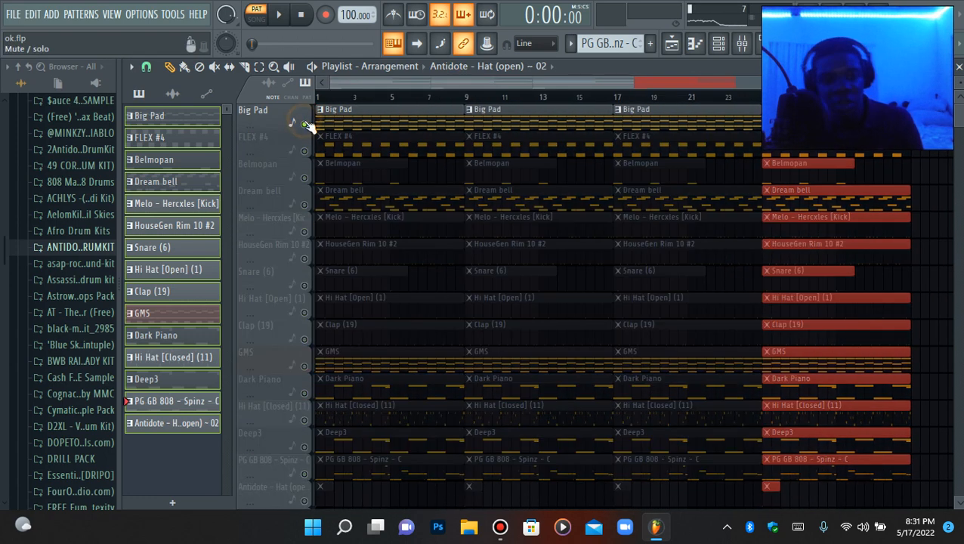
pyautogui.rightClick(305, 365)
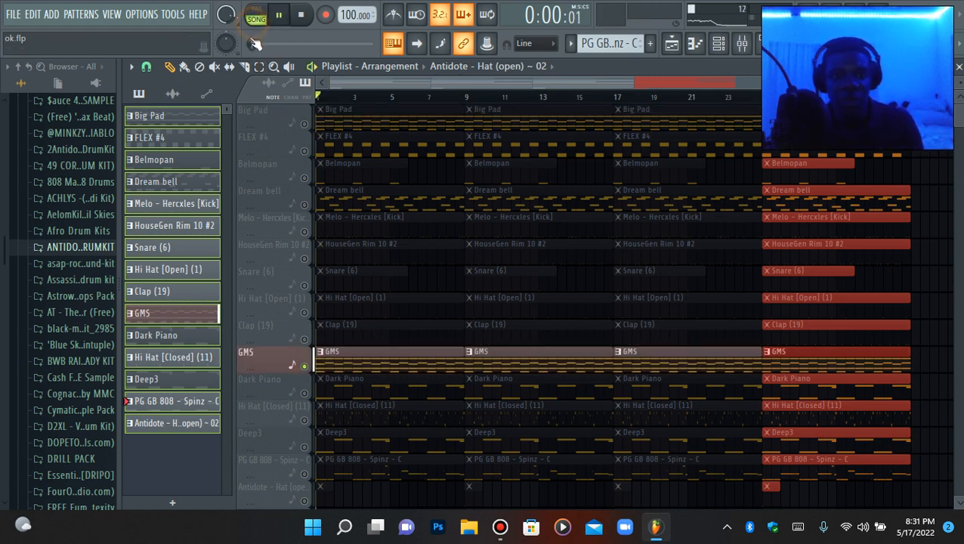
pyautogui.press('l')
pyautogui.press('space')
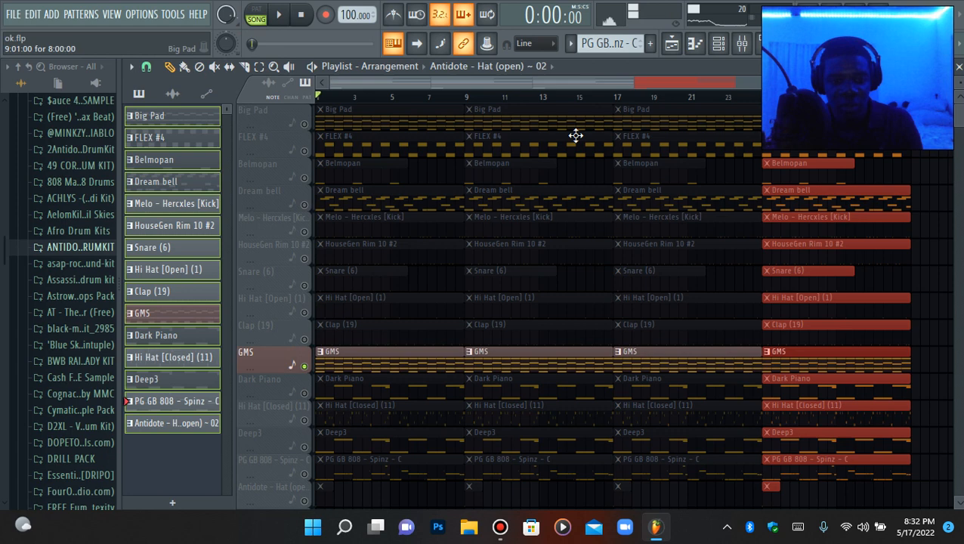
pyautogui.click(305, 393)
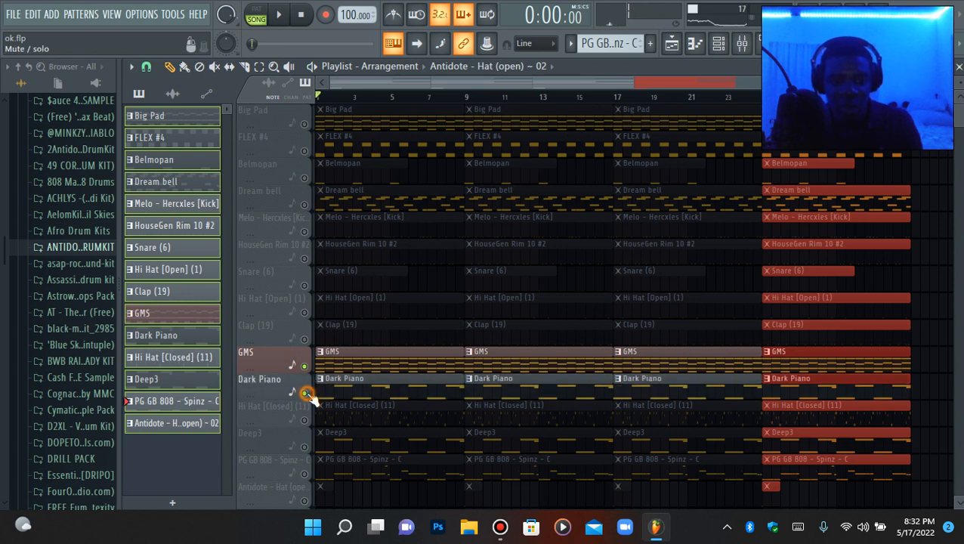
pyautogui.click(305, 446)
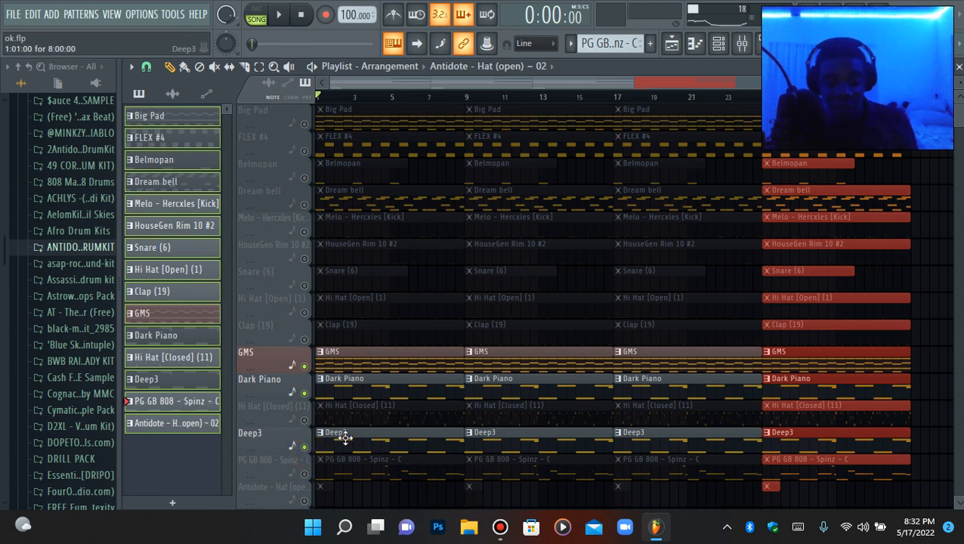
# Preview the GMS, Dark Piano and Deep3 tracks together, and mute all three.
pyautogui.press('space')
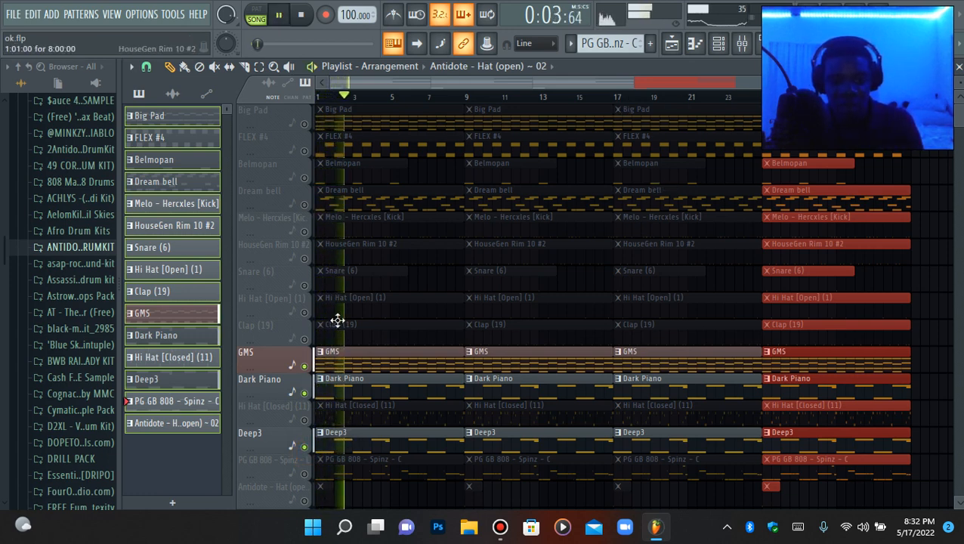
pyautogui.press('space')
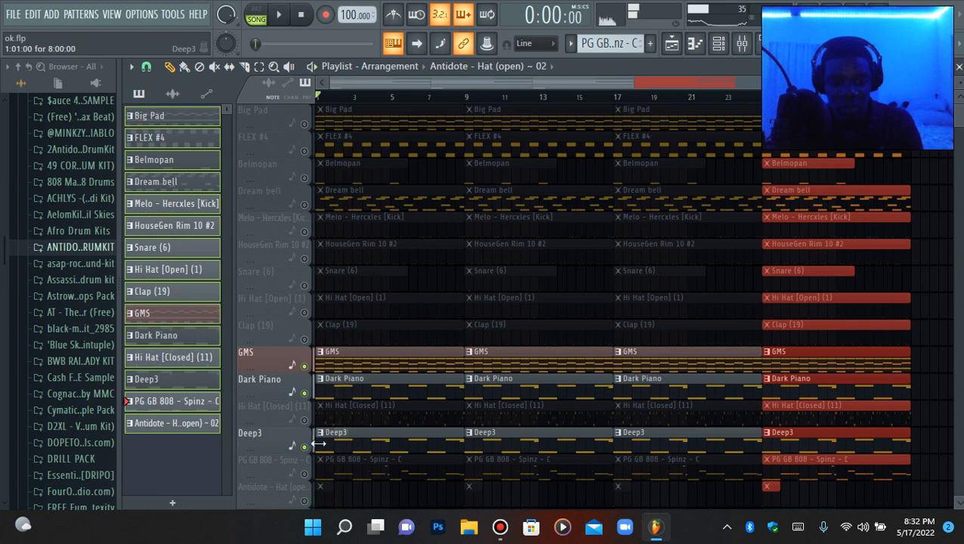
pyautogui.click(303, 366)
pyautogui.click(304, 446)
pyautogui.click(304, 393)
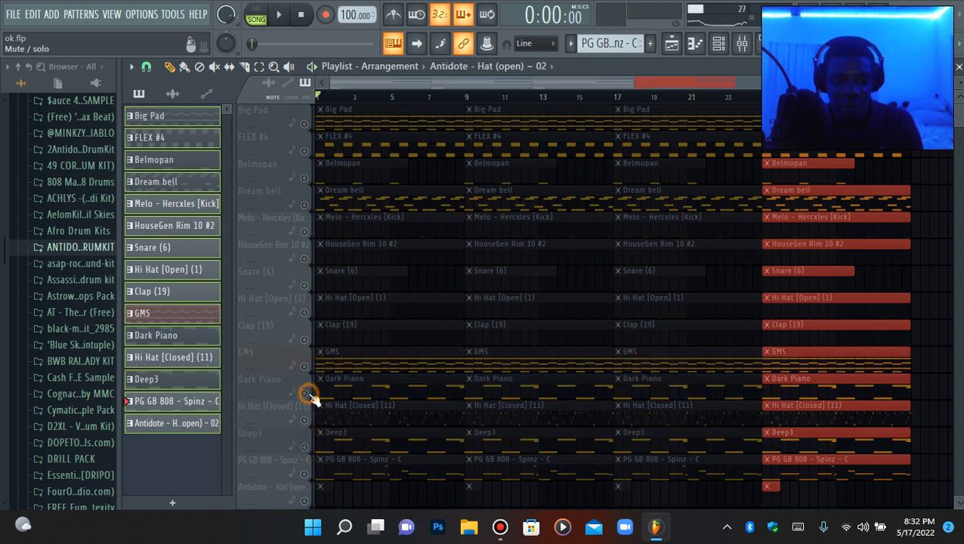
# Unmute the Dream bell, Dark Piano, Antidote - Hat (open), Belmopan and Big Pad playlist tracks.
pyautogui.click(300, 204)
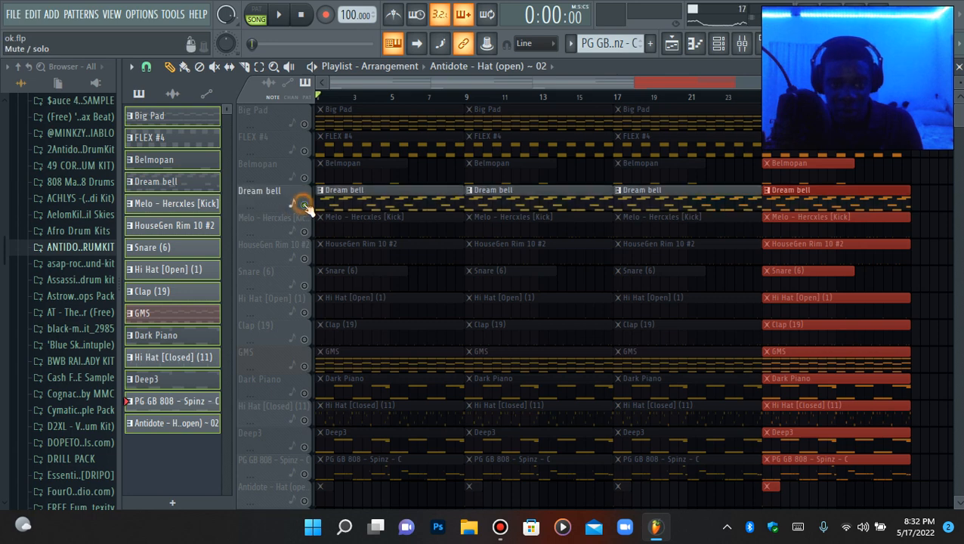
pyautogui.click(303, 394)
pyautogui.click(304, 501)
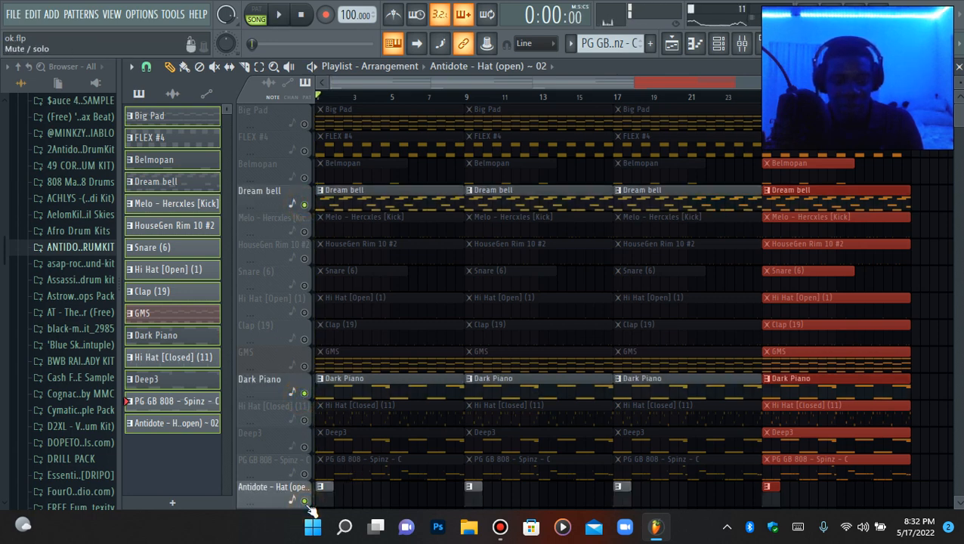
pyautogui.click(304, 177)
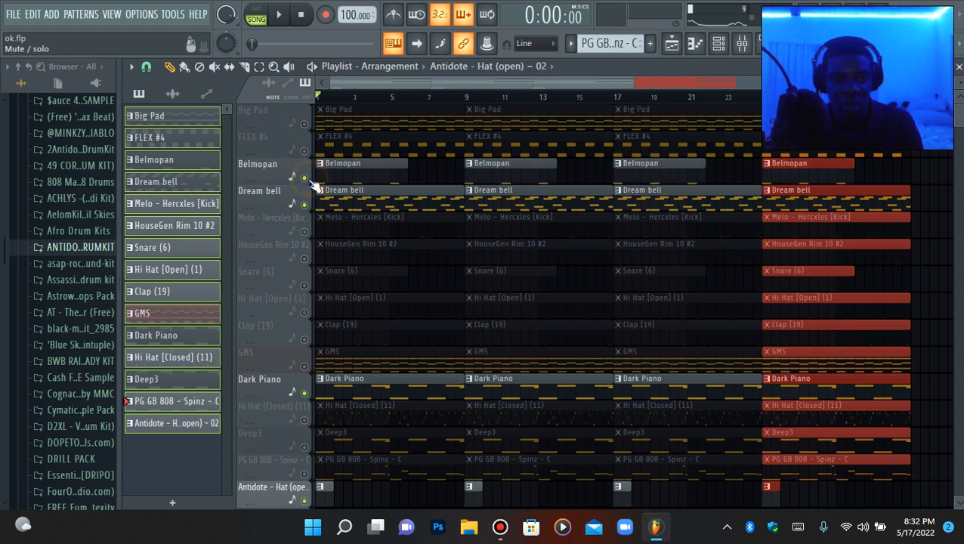
pyautogui.click(304, 124)
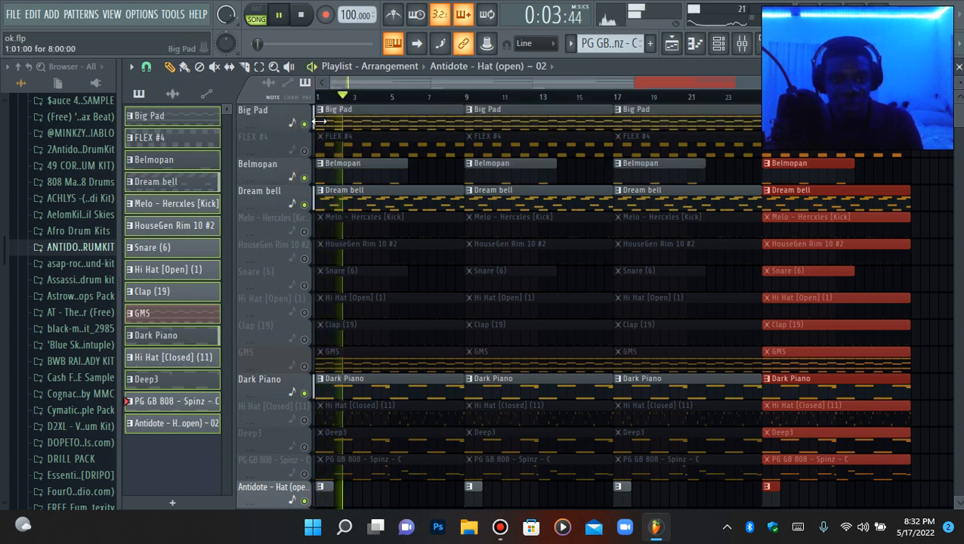
# Trim the first Big Pad clip to start halfway through bar 3, and unmute Deep3 and trim its first clip to start halfway through bar 4.
pyautogui.click(319, 121)
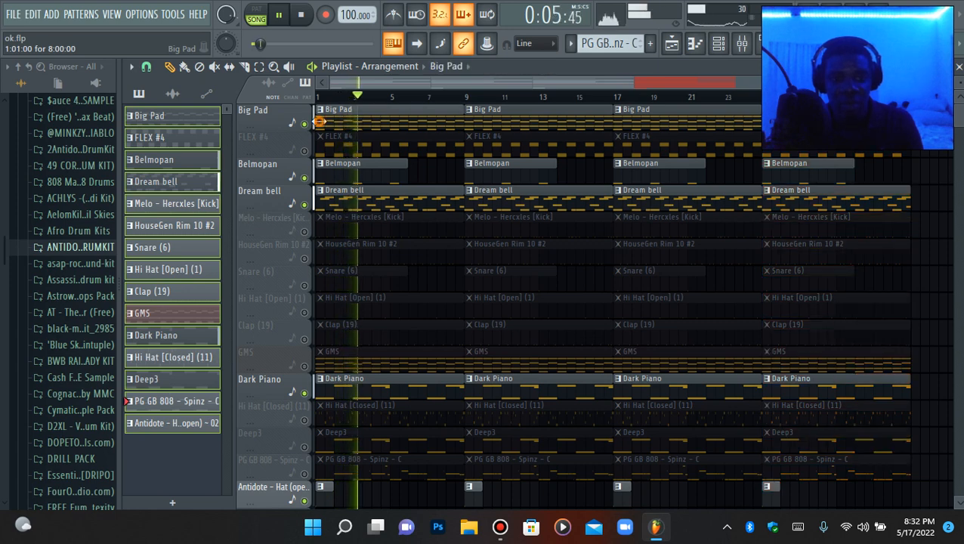
pyautogui.moveTo(319, 121); pyautogui.dragTo(355, 127)
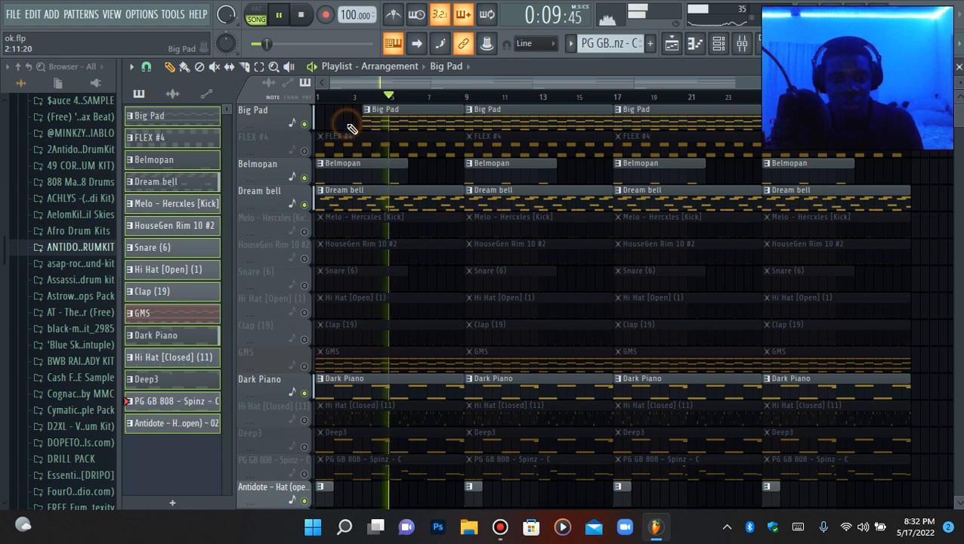
pyautogui.scroll(-2, 325, 402)
pyautogui.click(304, 394)
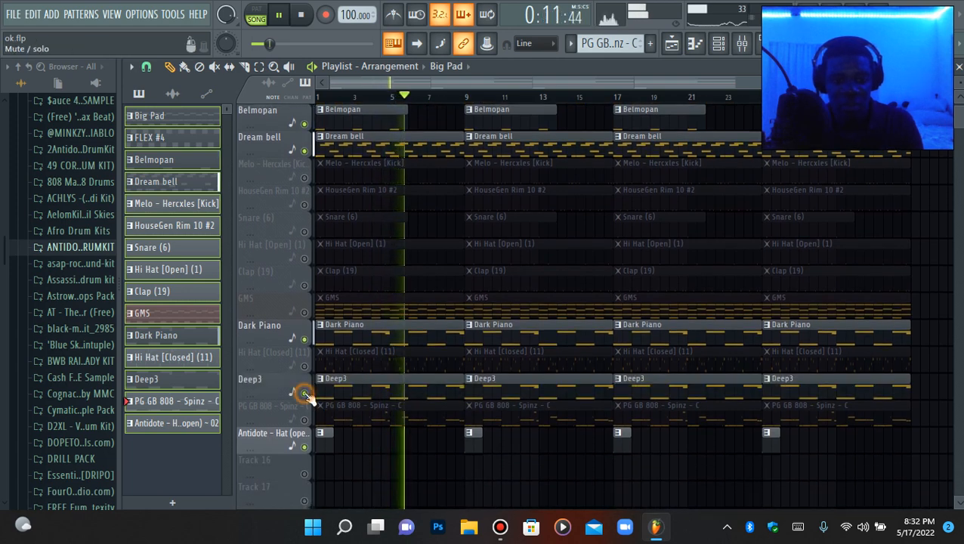
pyautogui.moveTo(317, 387); pyautogui.dragTo(383, 387)
pyautogui.scroll(2, 364, 398)
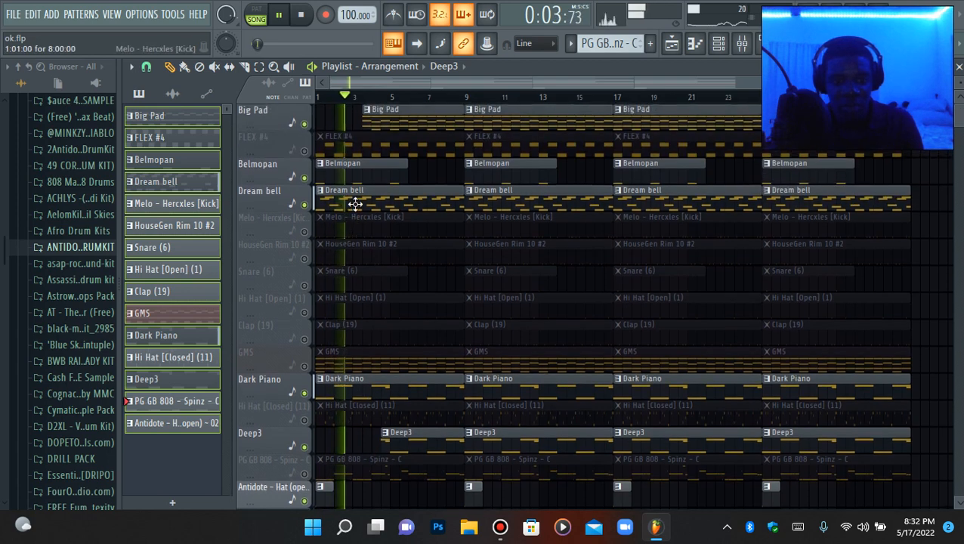
# Unmute the Hi Hat [Closed] (11) track and trim its first clip to start halfway through bar 3.
pyautogui.click(743, 45)
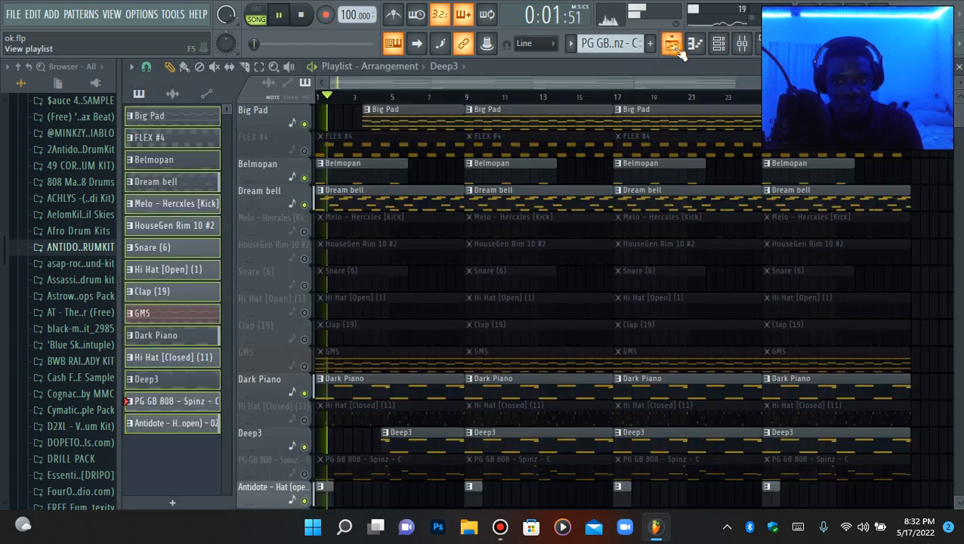
pyautogui.click(672, 44)
pyautogui.scroll(-4, 355, 338)
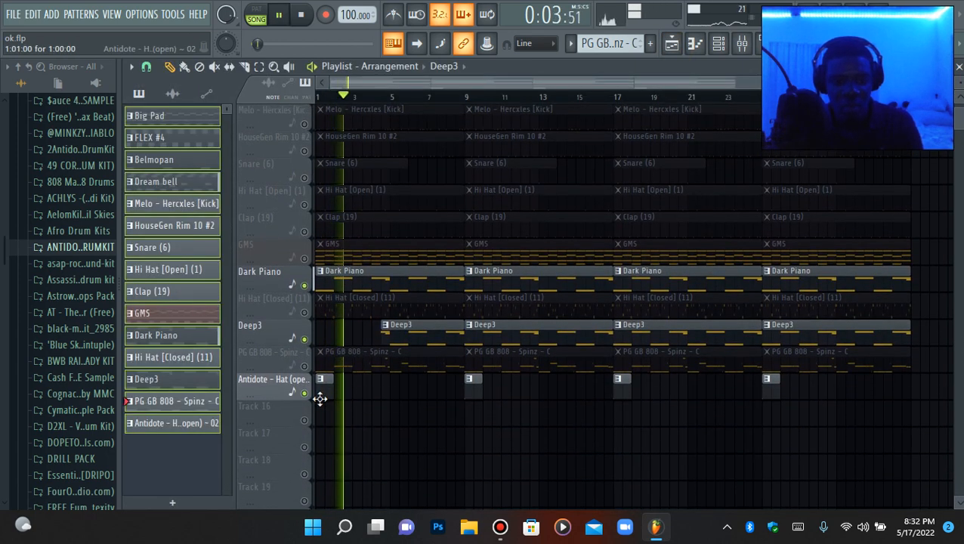
pyautogui.scroll(1, 330, 370)
pyautogui.click(304, 339)
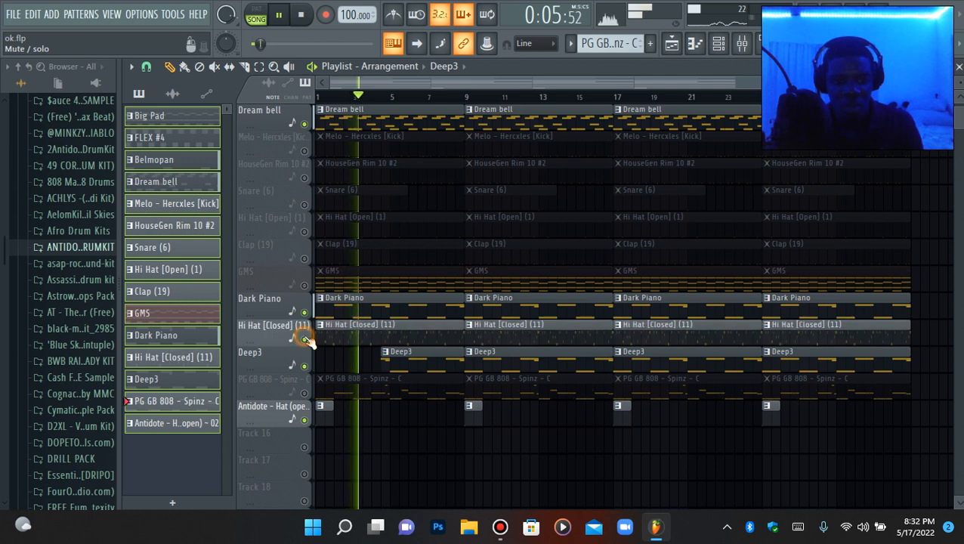
pyautogui.moveTo(320, 341); pyautogui.dragTo(357, 338)
pyautogui.scroll(2, 349, 338)
pyautogui.scroll(1, 337, 362)
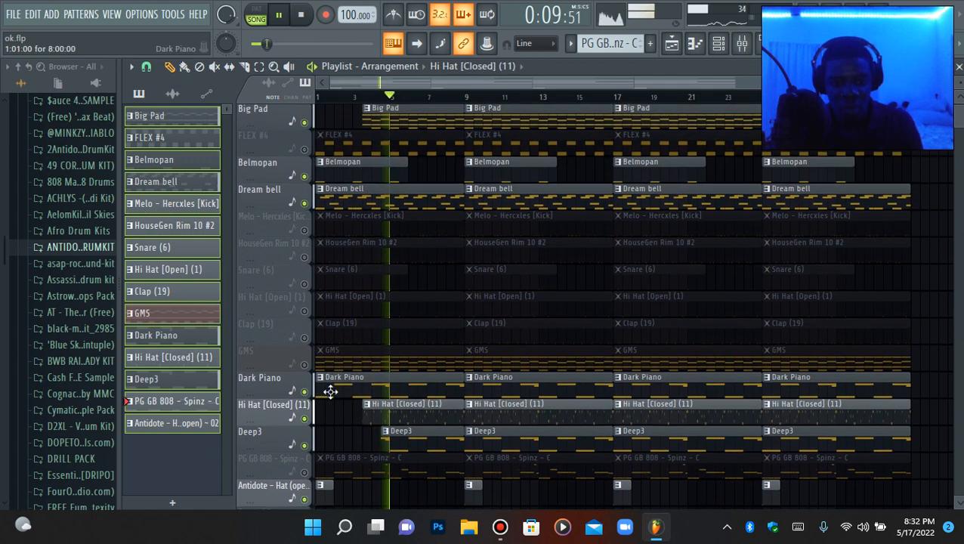
# Set the playback position to halfway through bar 4 and open the Deep3 pattern in the piano roll.
pyautogui.scroll(-2, 333, 392)
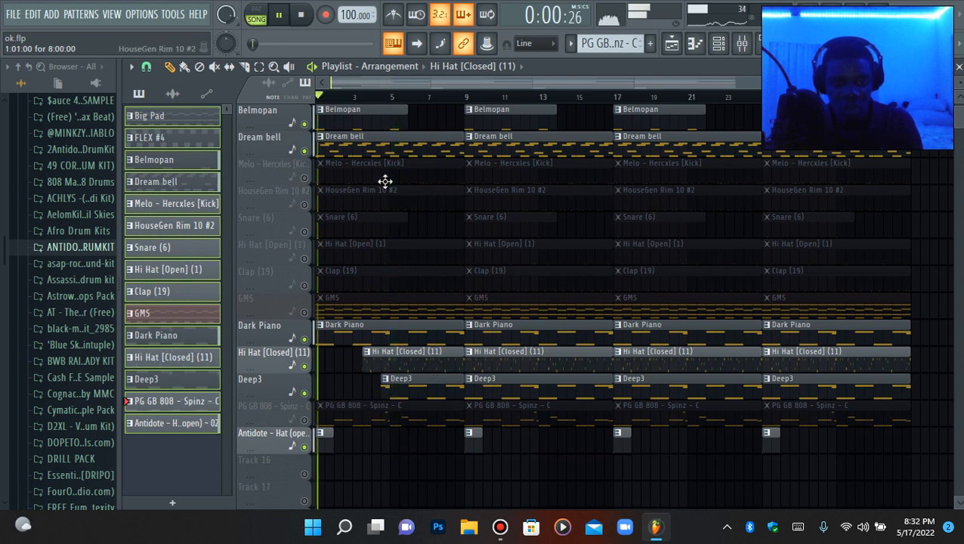
pyautogui.click(392, 98)
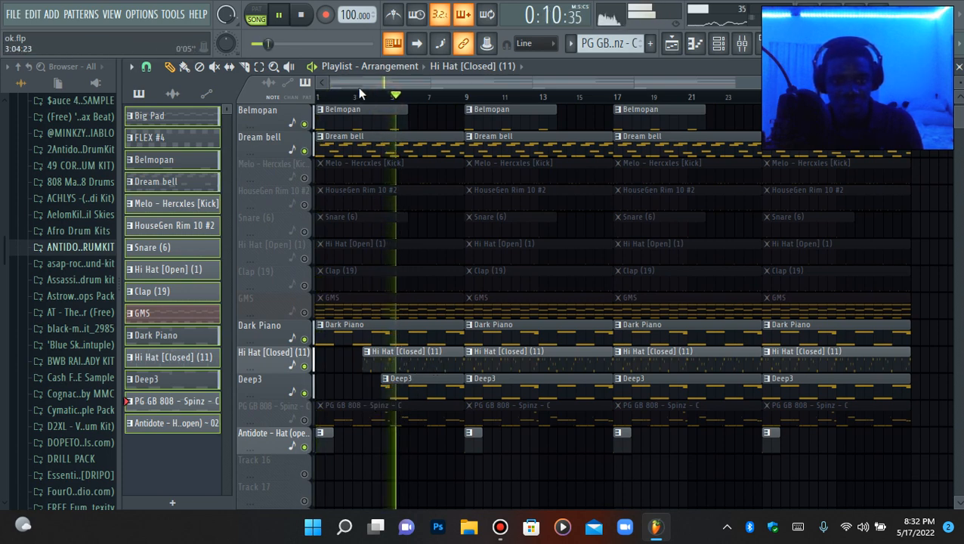
pyautogui.click(381, 97)
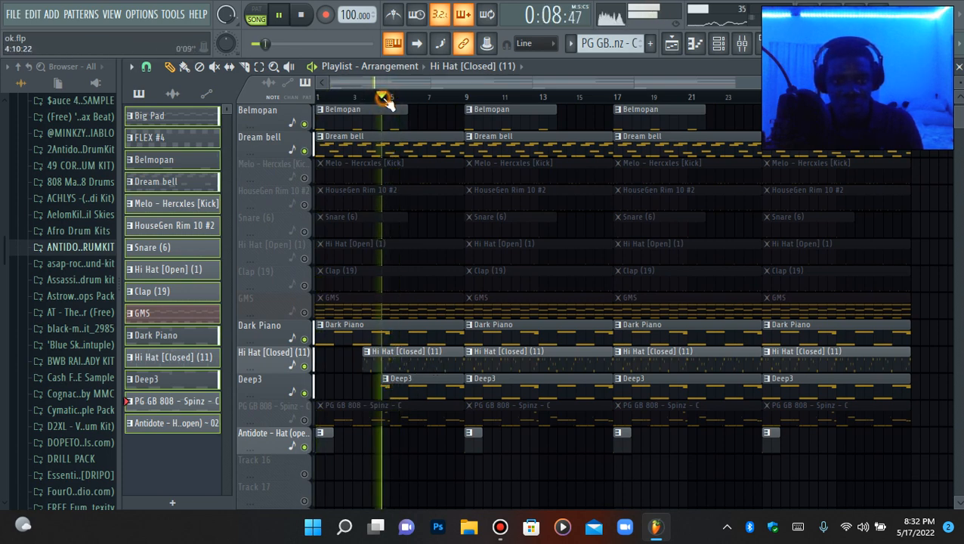
pyautogui.doubleClick(422, 396)
pyautogui.press('space')
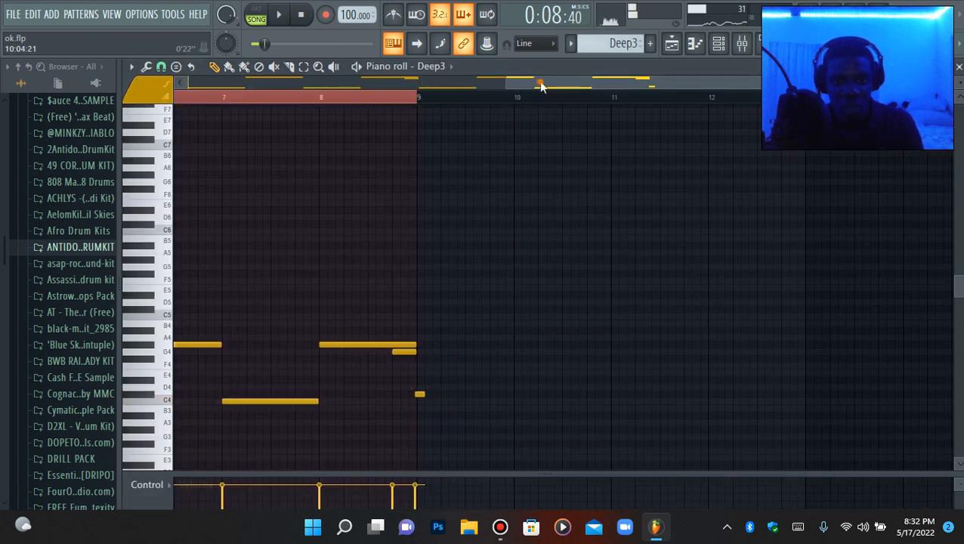
# Lower the overlapping pairs of Deep3 notes in bars 4 and 8 by one octave.
pyautogui.moveTo(541, 86); pyautogui.dragTo(249, 95)
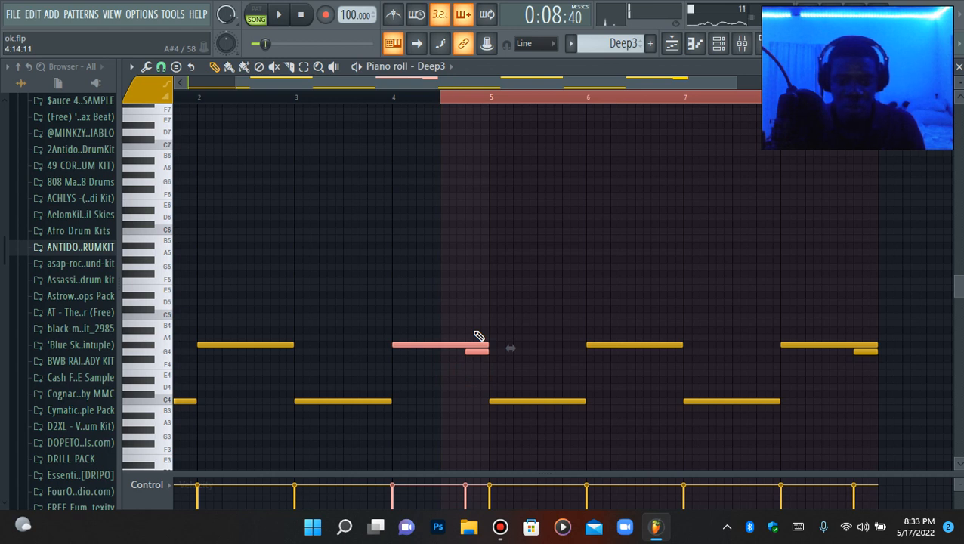
pyautogui.hotkey('ctrl', 'Down')
pyautogui.press('space')
pyautogui.moveTo(817, 286); pyautogui.dragTo(883, 392)
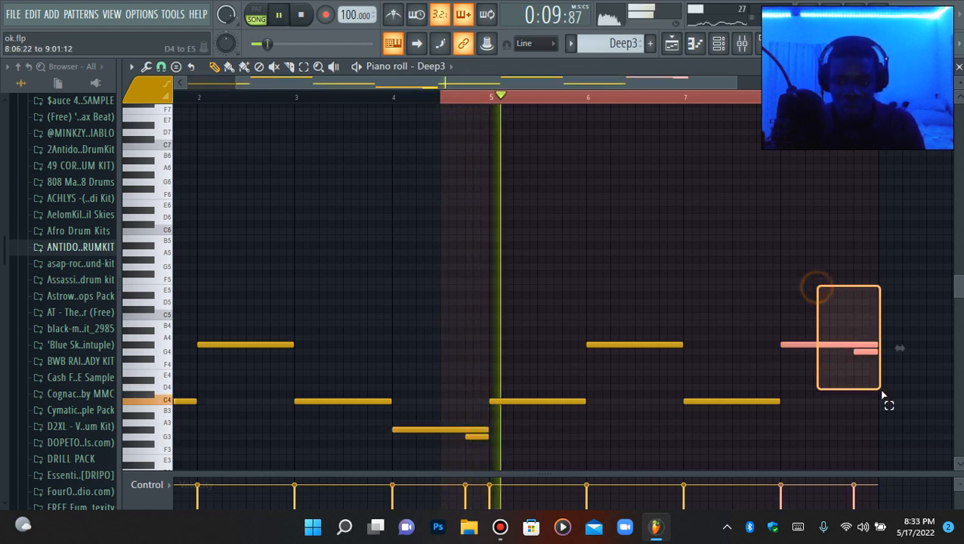
pyautogui.hotkey('ctrl', 'Down')
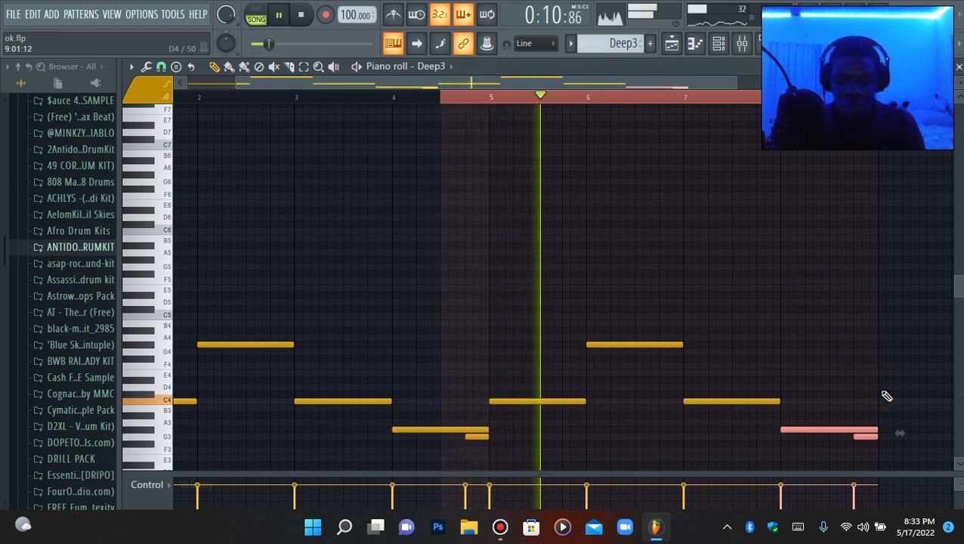
# Shorten the longer lowered notes in bars 4 and 8 so each ends where the following short note begins, checking them in playback.
pyautogui.keyDown('ctrl'); pyautogui.click(861, 352); pyautogui.keyUp('ctrl')
pyautogui.press('space')
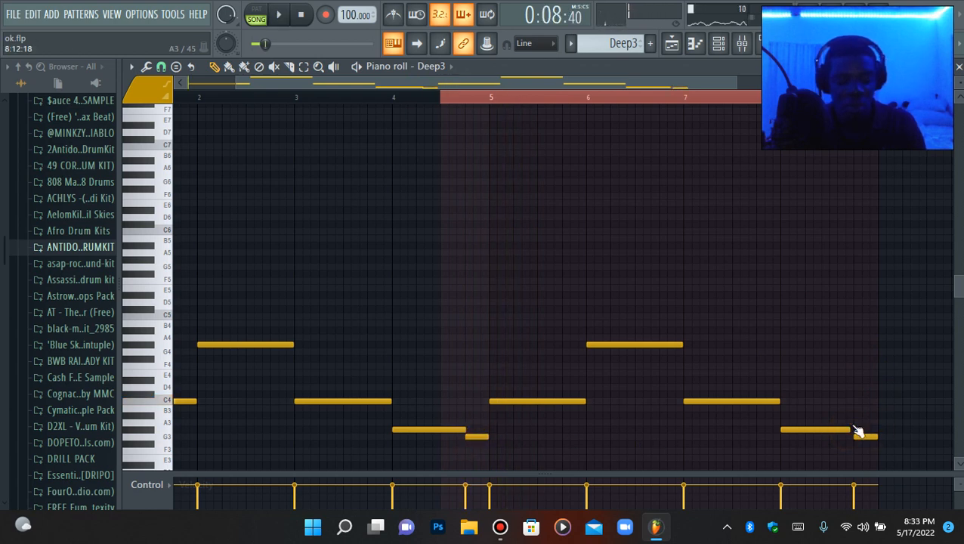
pyautogui.press('space')
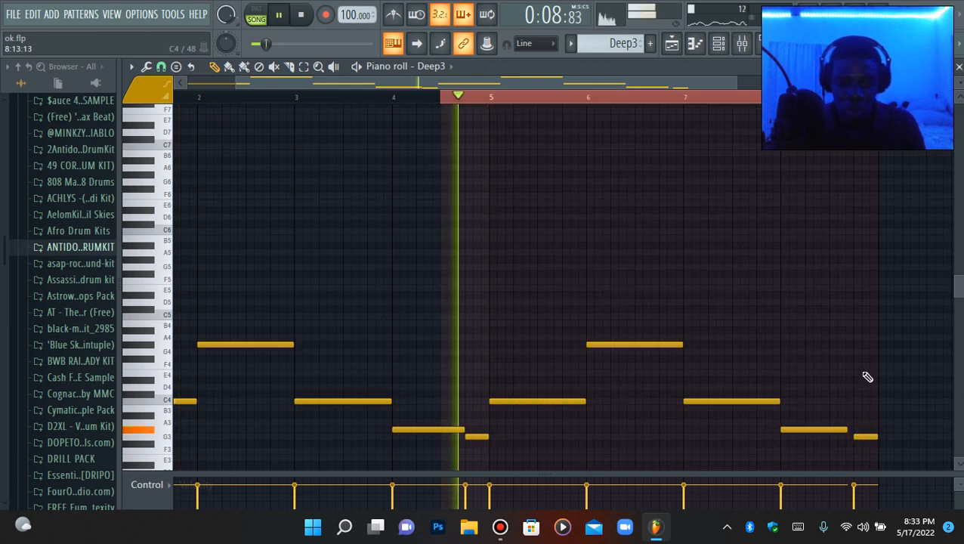
pyautogui.moveTo(847, 430); pyautogui.dragTo(856, 429)
pyautogui.keyDown('ctrl'); pyautogui.click(844, 420); pyautogui.keyUp('ctrl')
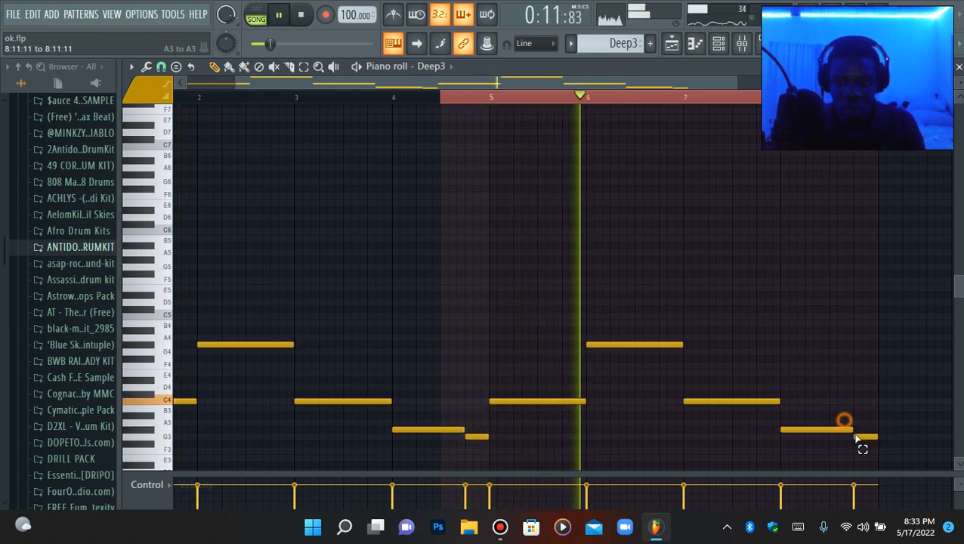
pyautogui.click(856, 391)
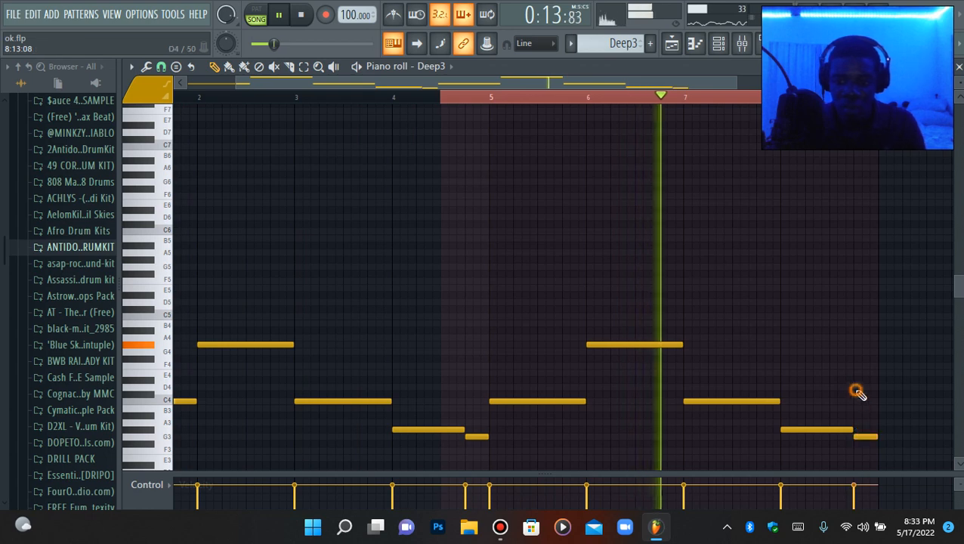
pyautogui.hotkey('alt', 'q')
pyautogui.press('Return')
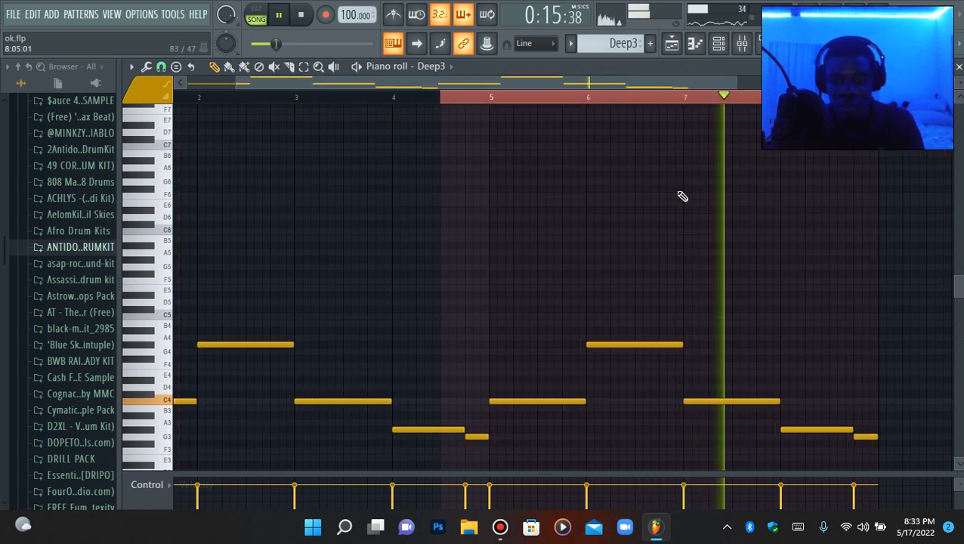
# Return to the playlist, replay from bar 4, and delete the first PG GB 808 - Spinz - C and GMS clips.
pyautogui.click(672, 45)
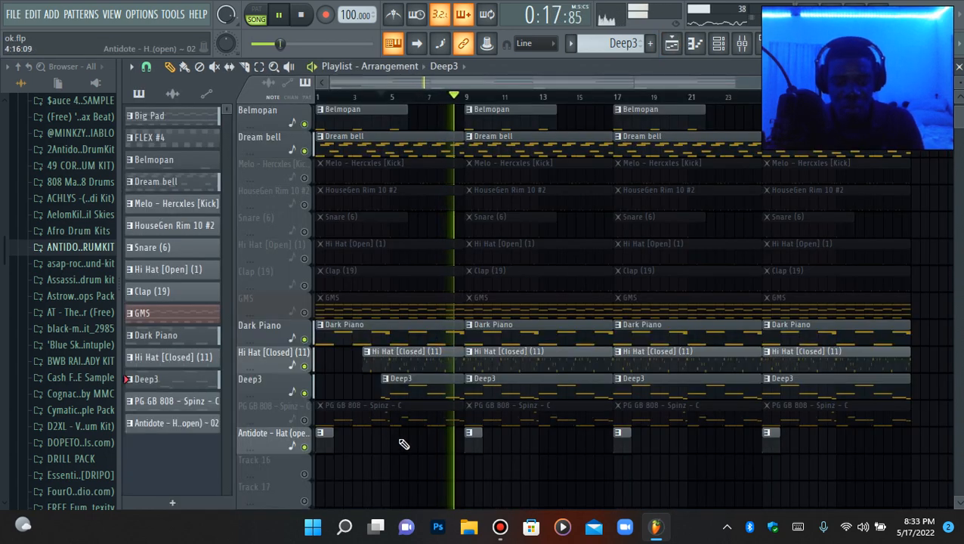
pyautogui.press('space')
pyautogui.press('space')
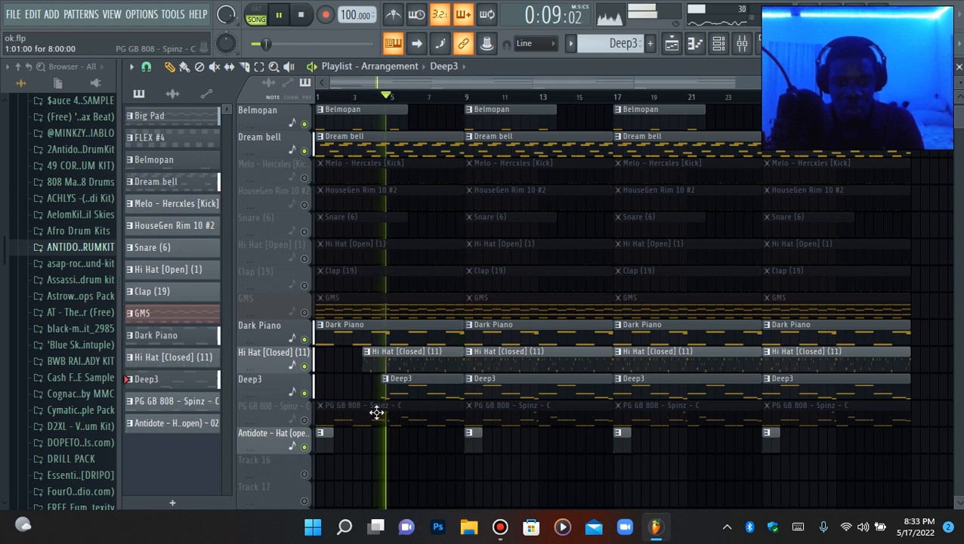
pyautogui.rightClick(376, 412)
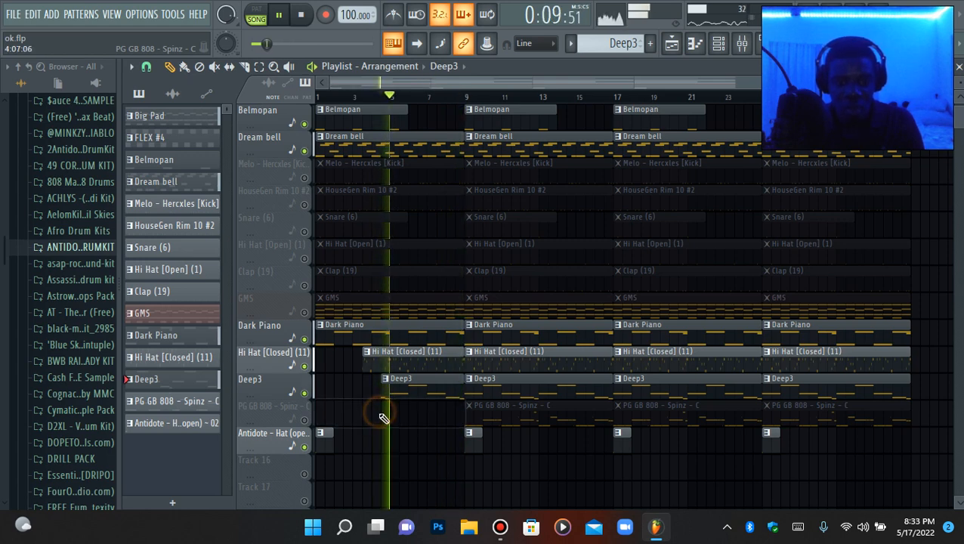
pyautogui.rightClick(339, 304)
pyautogui.scroll(2, 343, 264)
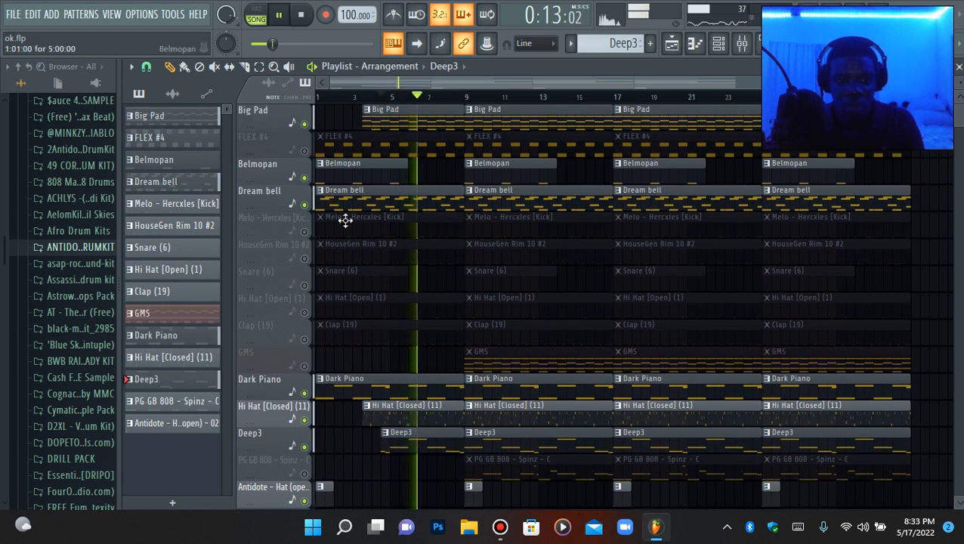
# Unmute the Snare (6) track and trim its first clip to start halfway through bar 4.
pyautogui.press('space')
pyautogui.press('space')
pyautogui.press('space')
pyautogui.click(305, 286)
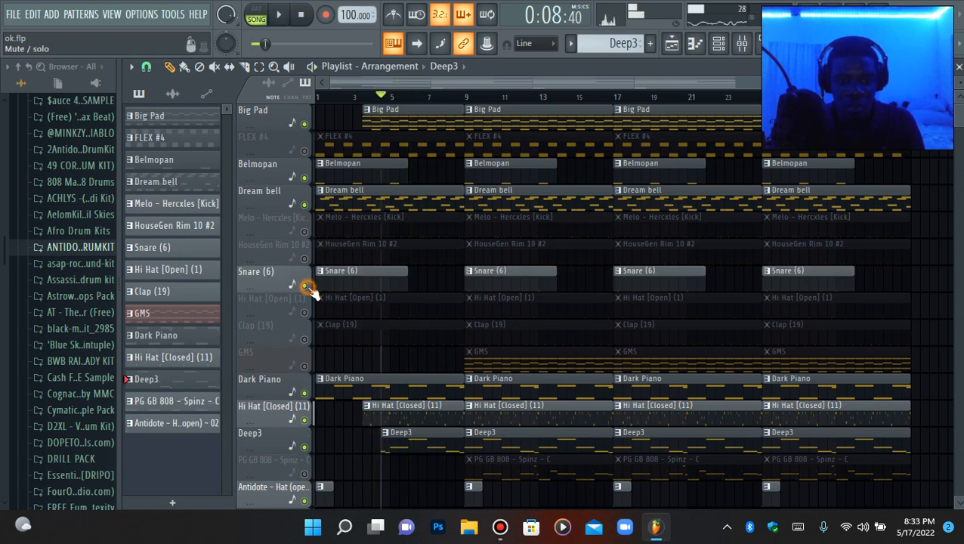
pyautogui.press('space')
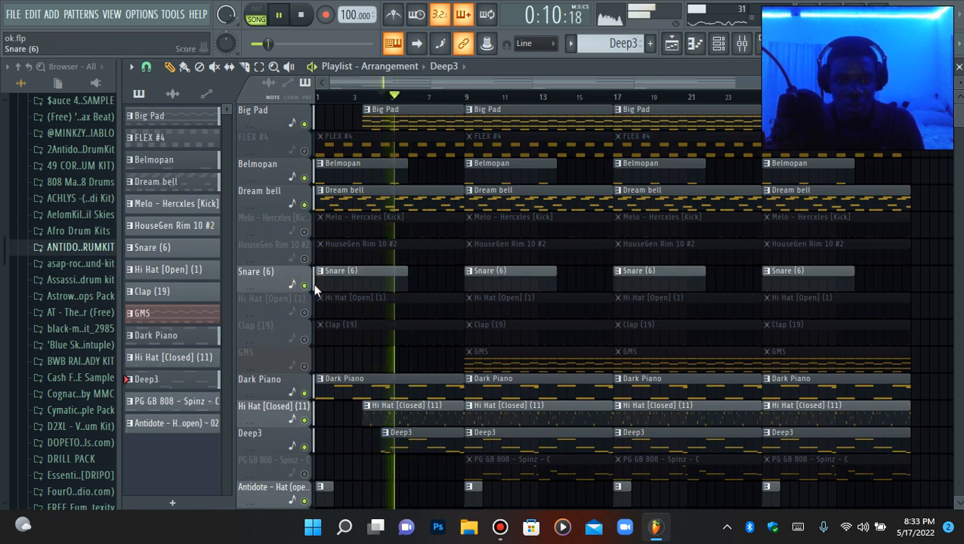
pyautogui.moveTo(317, 284); pyautogui.dragTo(383, 275)
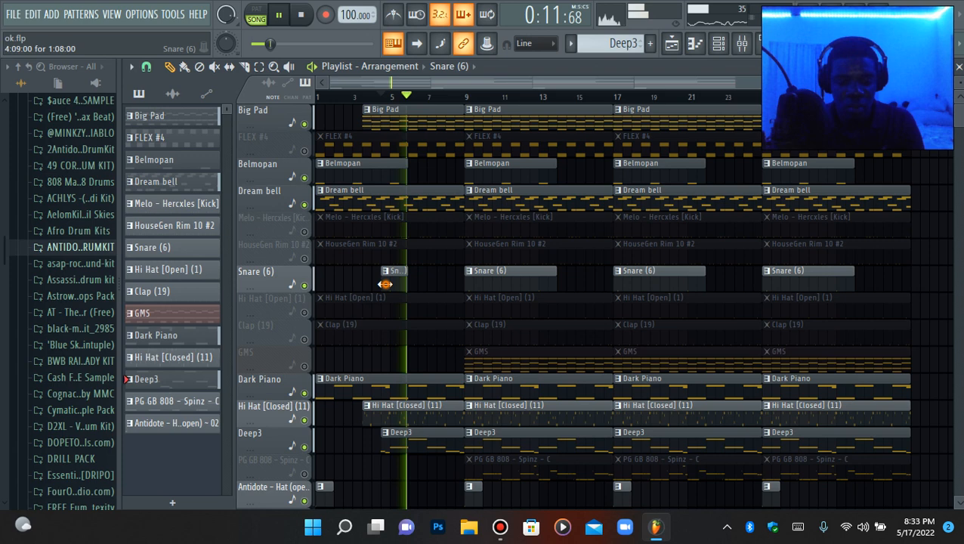
# Delete the first clips of Hi Hat [Open] (1), Clap (19) and HouseGen Rim 10 #2.
pyautogui.rightClick(331, 311)
pyautogui.rightClick(334, 332)
pyautogui.rightClick(331, 259)
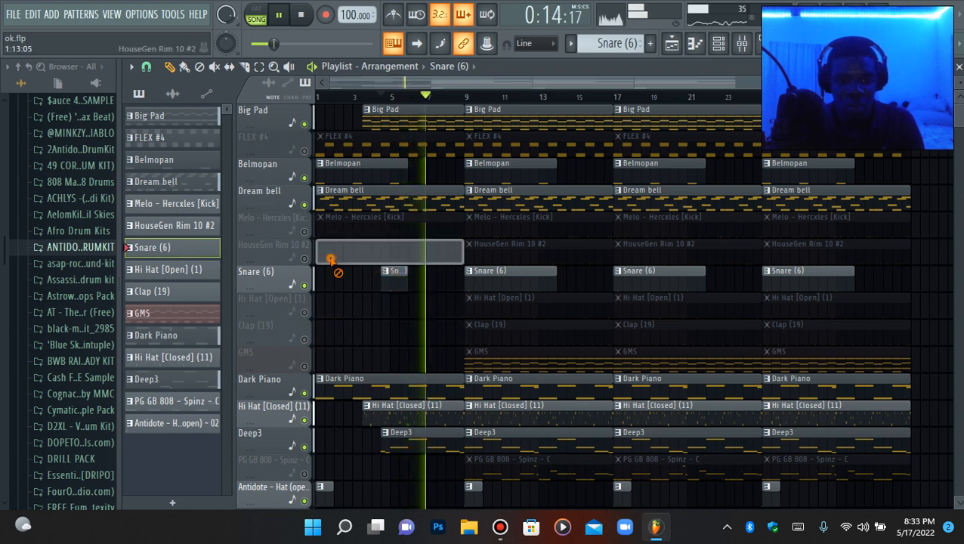
# Delete the first Melo - Hercxles [Kick] clip, and unmute FLEX #4, trimming its first clip to start at bar 6.
pyautogui.rightClick(336, 234)
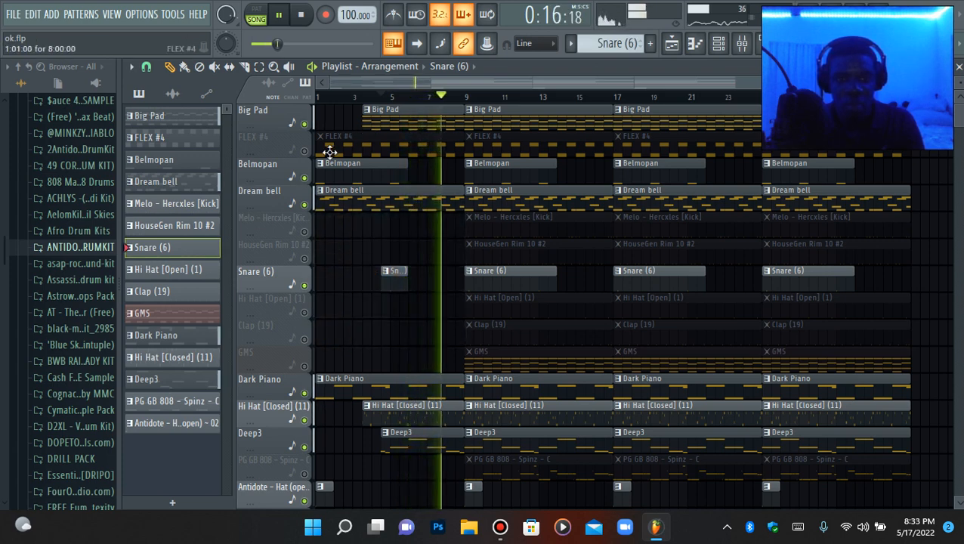
pyautogui.click(305, 151)
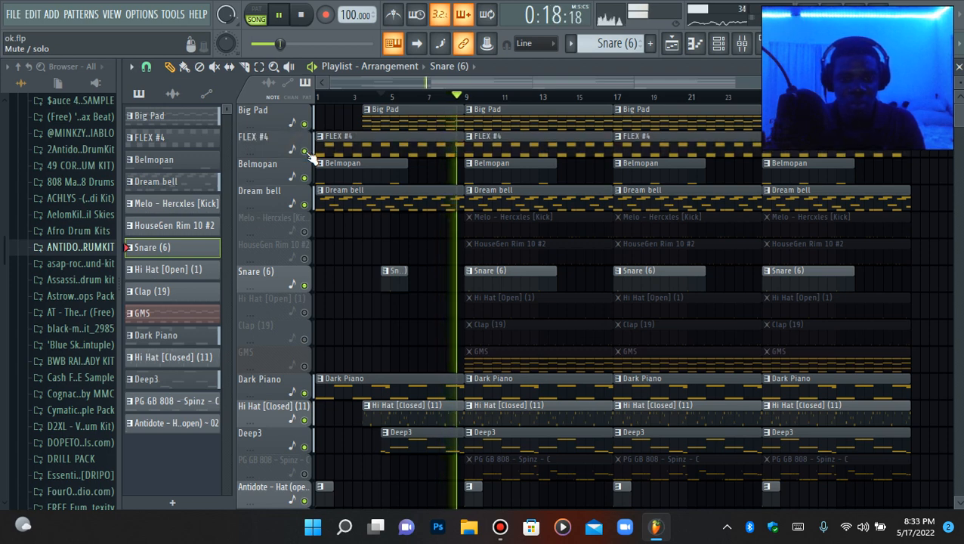
pyautogui.press('space')
pyautogui.press('space')
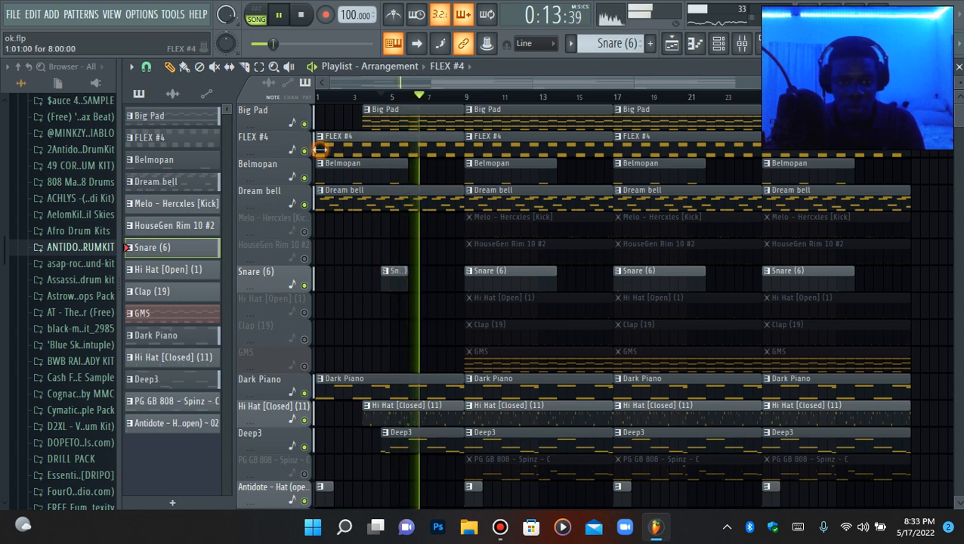
pyautogui.moveTo(320, 150); pyautogui.dragTo(412, 149)
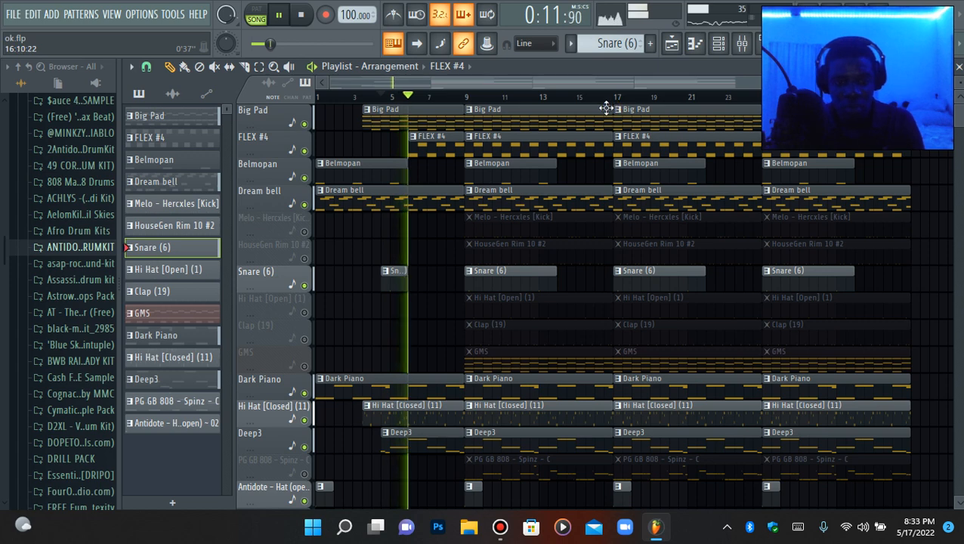
# Shorten the first Dream bell and Dark Piano clips so both end halfway through bar 8.
pyautogui.scroll(-3, 366, 230)
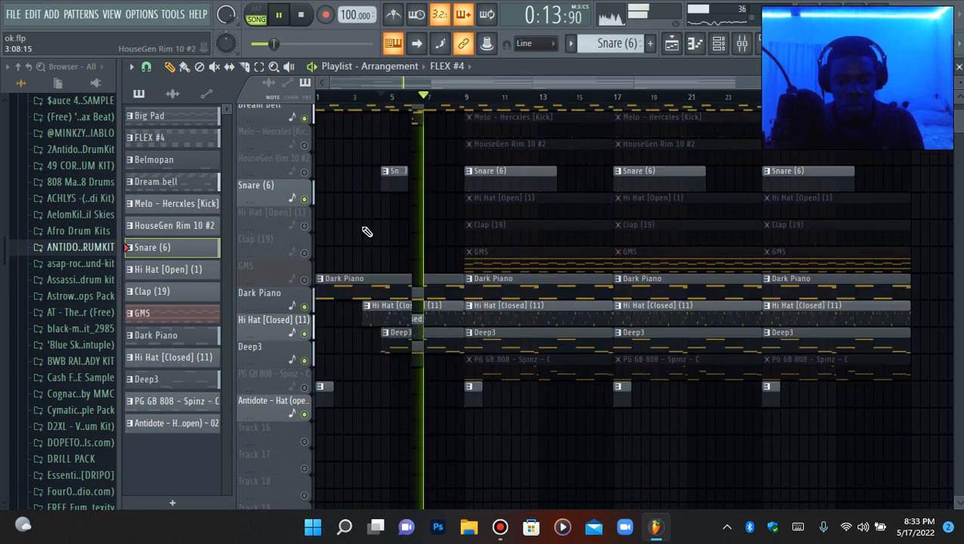
pyautogui.scroll(3, 362, 234)
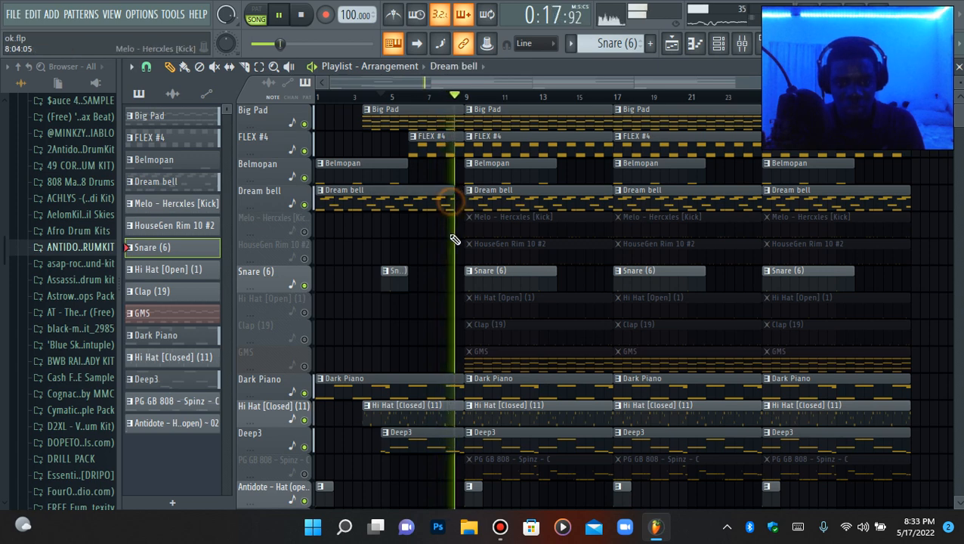
pyautogui.scroll(-2, 458, 284)
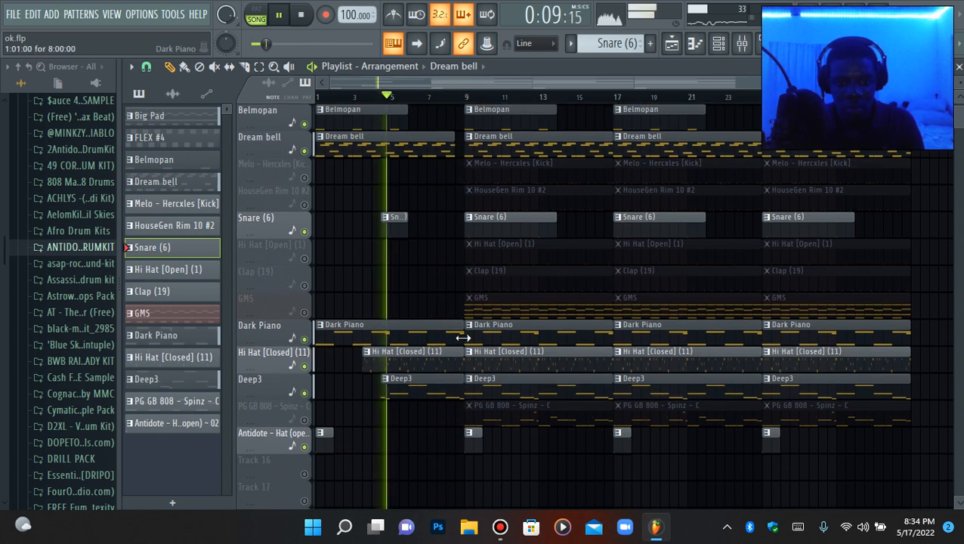
pyautogui.moveTo(462, 337); pyautogui.dragTo(457, 338)
pyautogui.scroll(2, 461, 317)
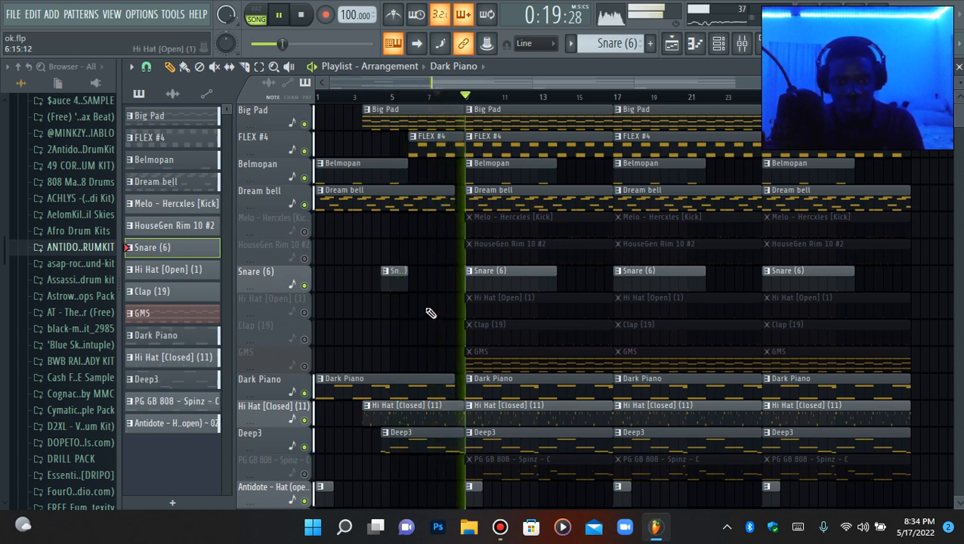
# Unmute all the remaining muted playlist tracks and stop playback.
pyautogui.rightClick(305, 232)
pyautogui.rightClick(306, 233)
pyautogui.press('space')
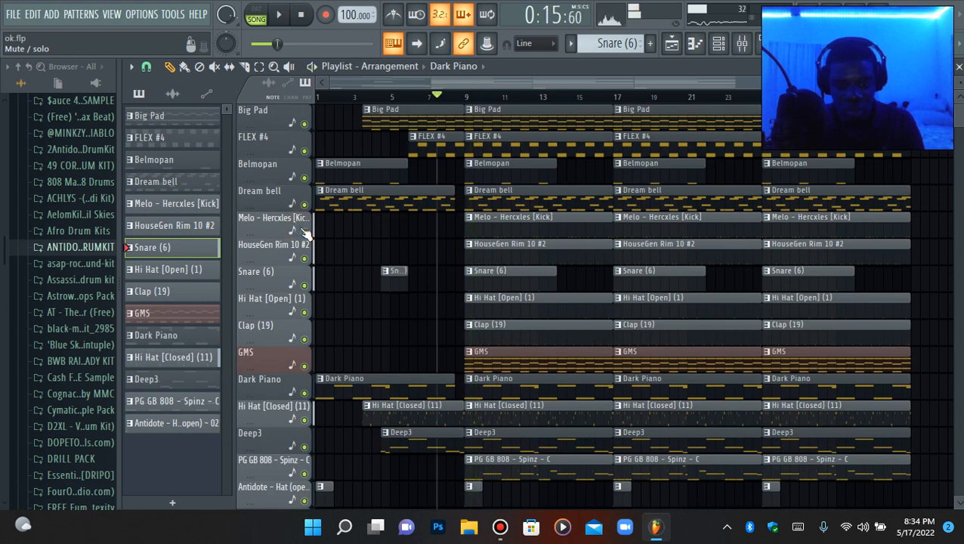
# Replay the transition into bar 9 and trim the GMS clip there to start at bar 13.
pyautogui.moveTo(764, 82); pyautogui.dragTo(944, 83)
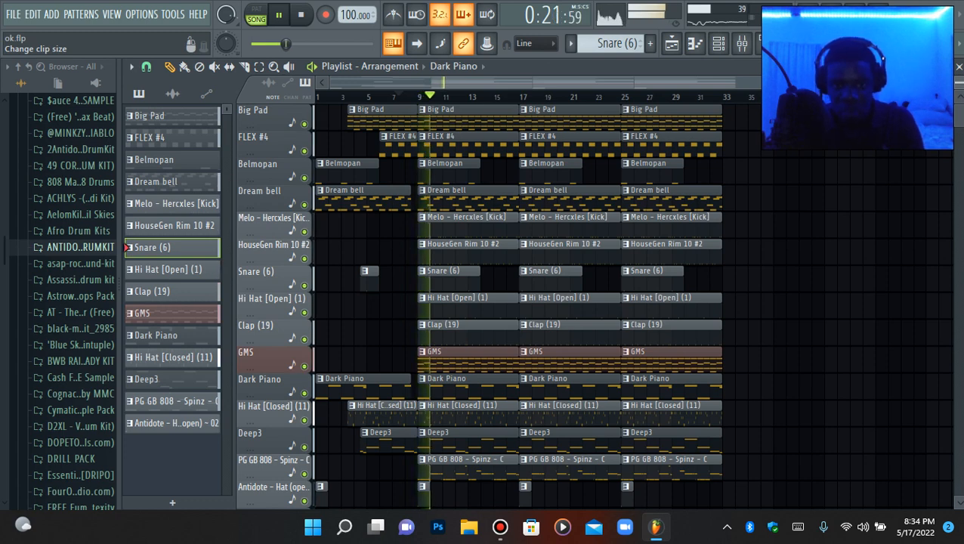
pyautogui.moveTo(949, 83); pyautogui.dragTo(949, 86)
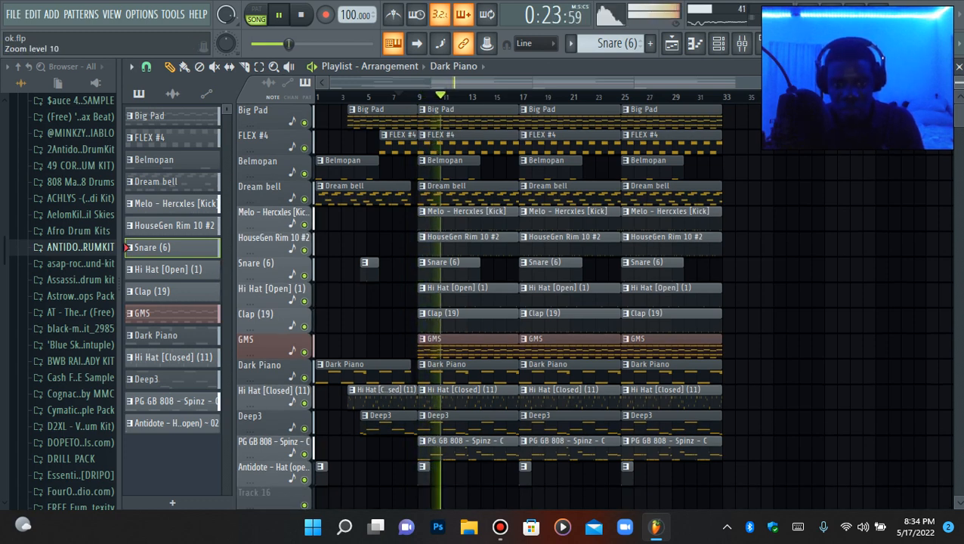
pyautogui.press('space')
pyautogui.press('space')
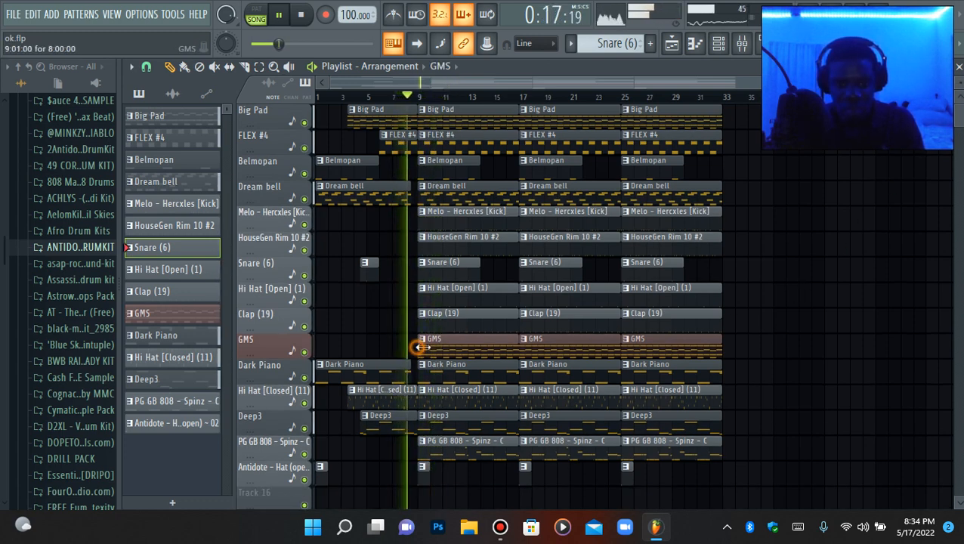
pyautogui.moveTo(421, 350); pyautogui.dragTo(470, 348)
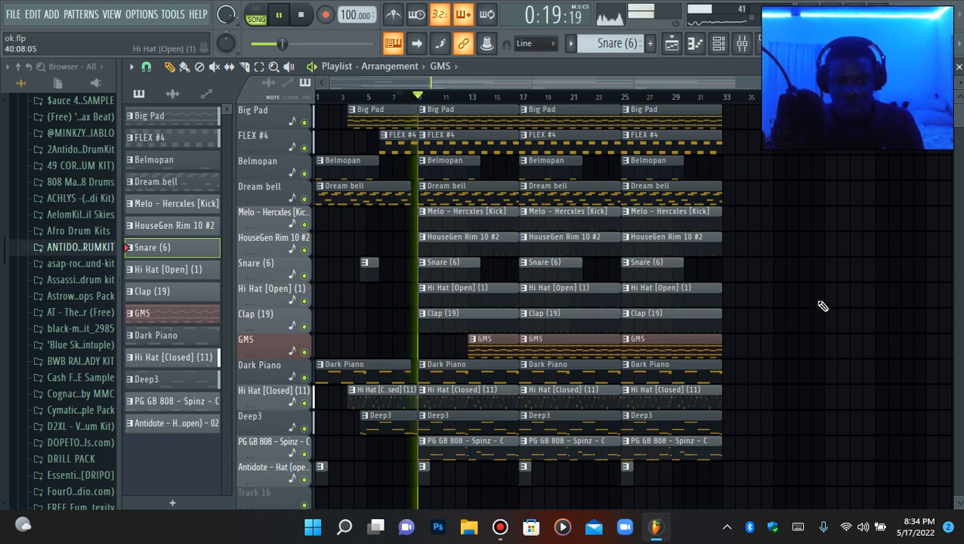
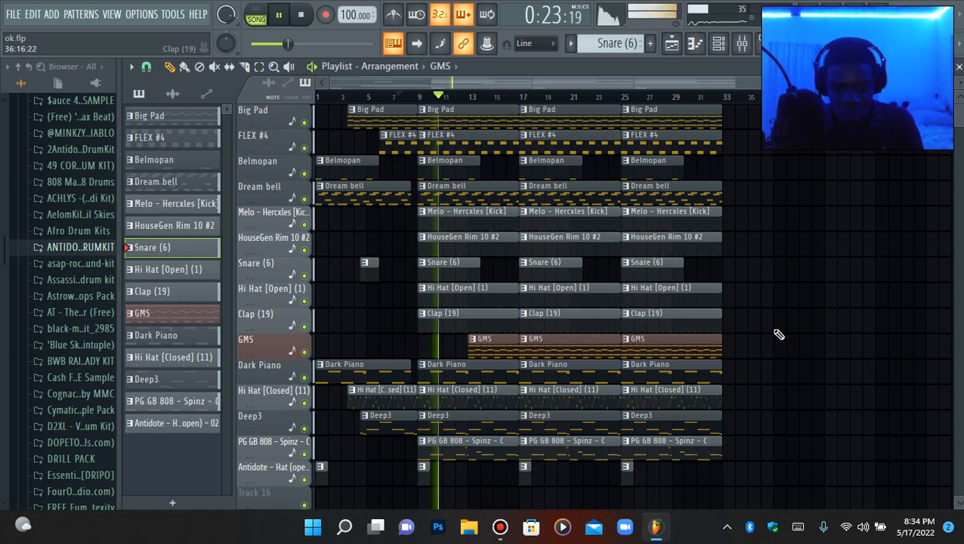
# Delete the bar 17 clips of GMS, FLEX #4 and PG GB 808 - Spinz - C, and the bar 25 clips of GMS and FLEX #4.
pyautogui.rightClick(560, 348)
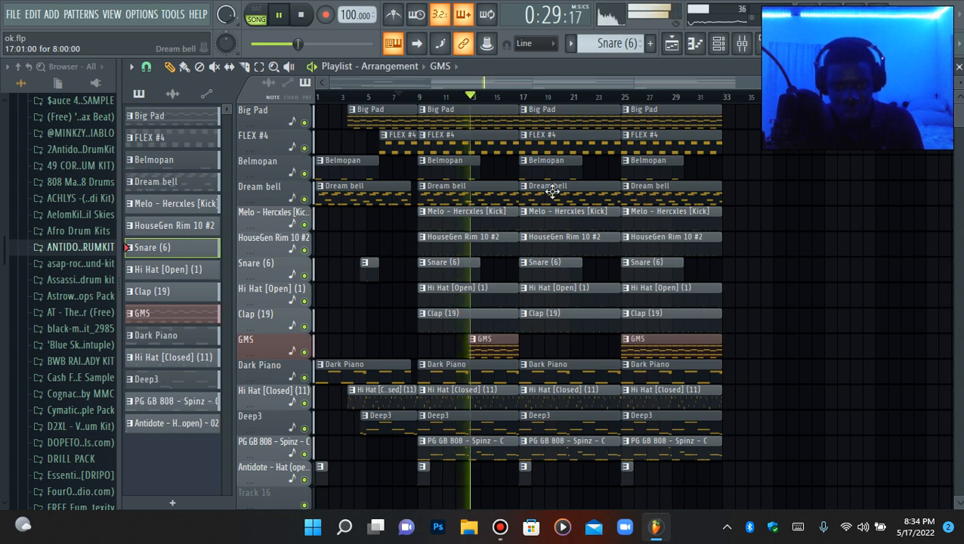
pyautogui.rightClick(559, 145)
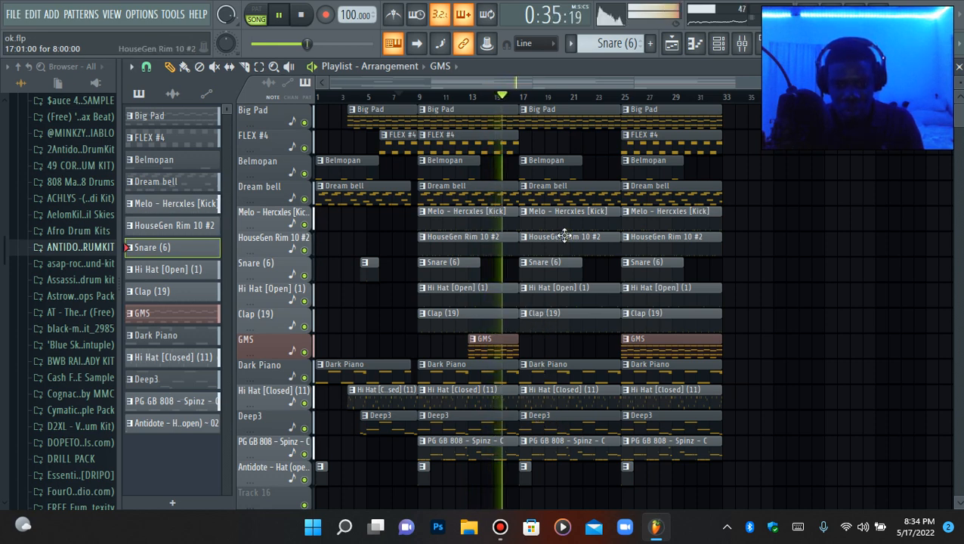
pyautogui.rightClick(555, 454)
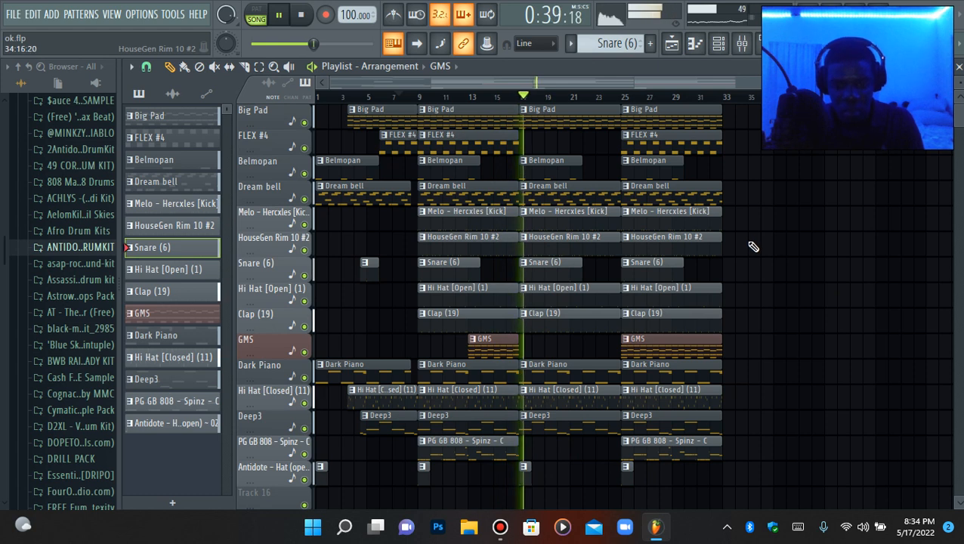
pyautogui.rightClick(661, 351)
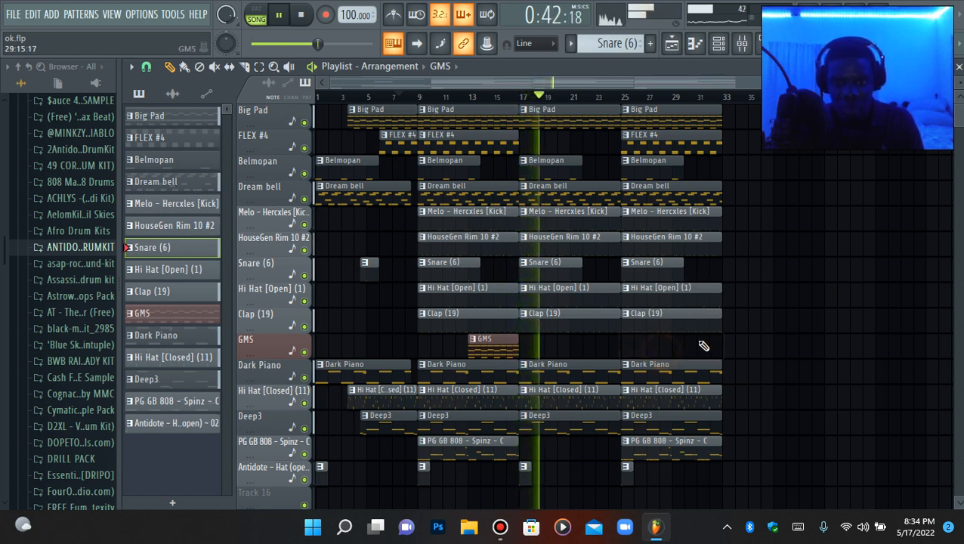
pyautogui.rightClick(683, 150)
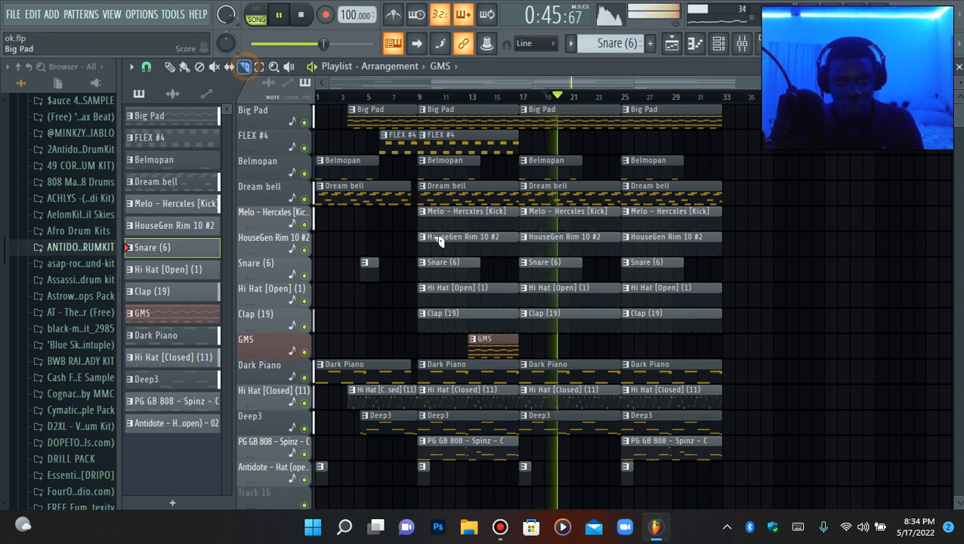
# Slice the kick, rim, snare, open hi-hat and clap clips halfway through bar 20 and trim the second pieces to start at bar 21.
pyautogui.moveTo(937, 81); pyautogui.dragTo(757, 82)
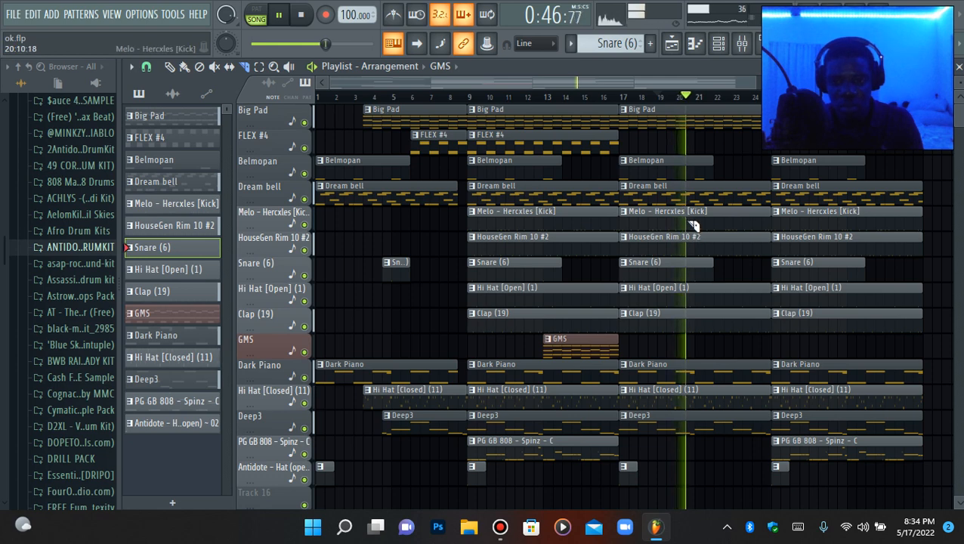
pyautogui.press('space')
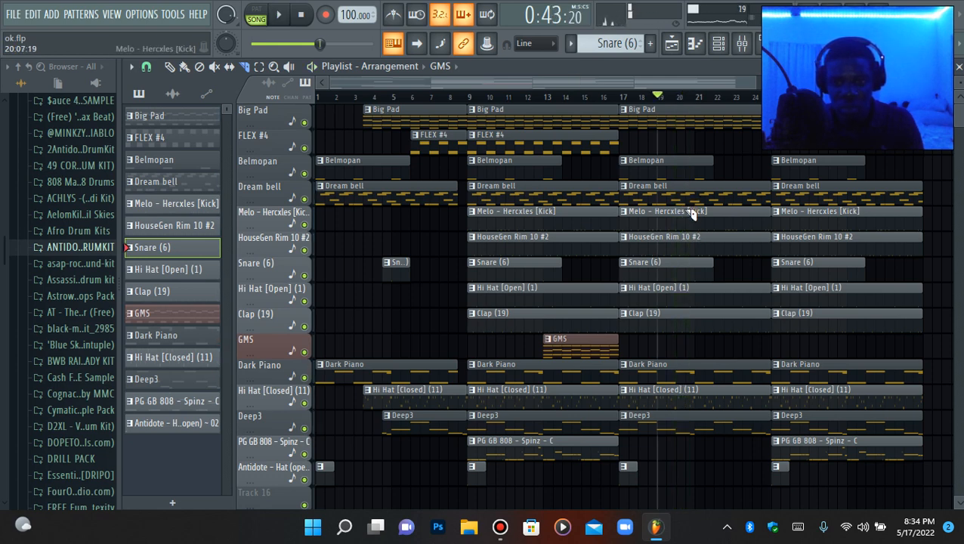
pyautogui.moveTo(688, 332); pyautogui.dragTo(693, 219)
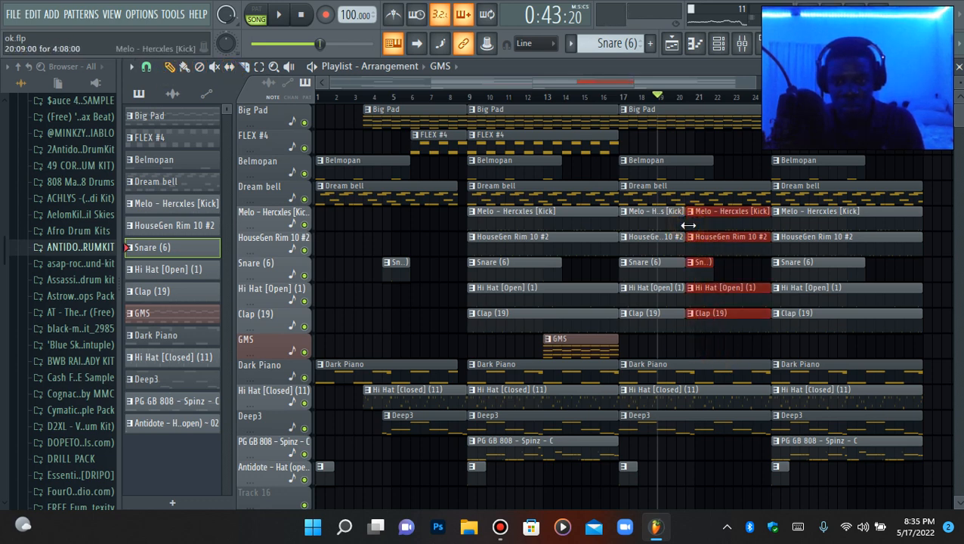
pyautogui.moveTo(688, 224); pyautogui.dragTo(698, 224)
pyautogui.press('space')
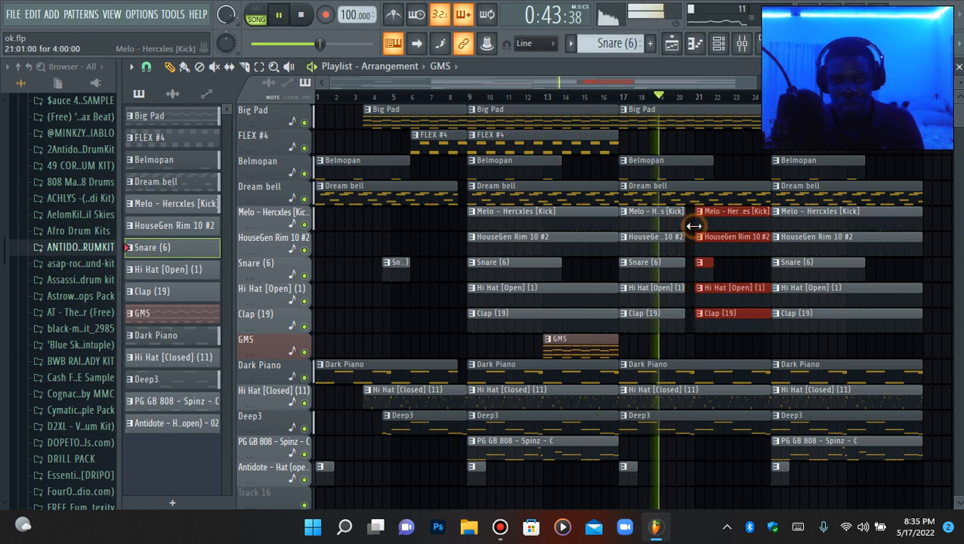
pyautogui.keyDown('ctrl'); pyautogui.click(741, 151); pyautogui.keyUp('ctrl')
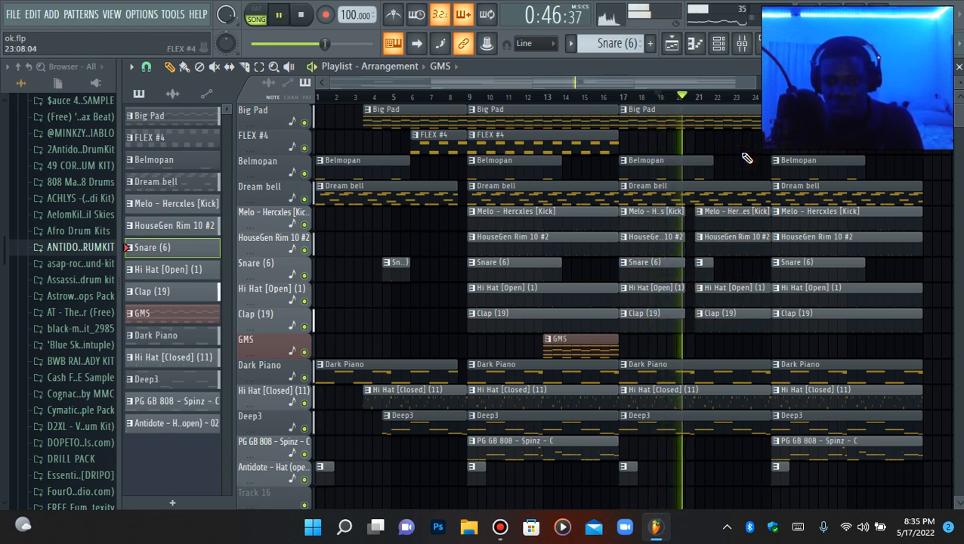
# Replay from about bar 19 and add an Antidote - Hat (open) clip at bar 21.
pyautogui.scroll(-3, 746, 158)
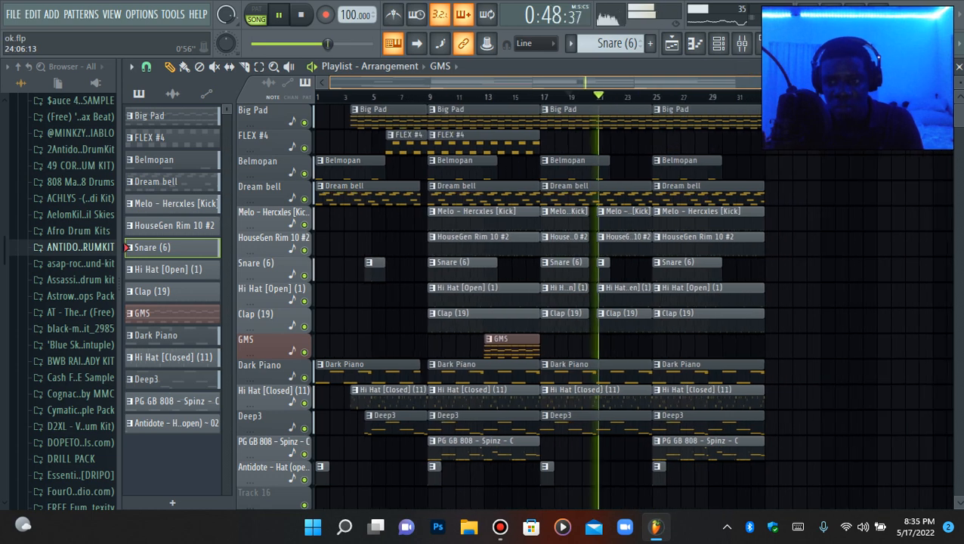
pyautogui.moveTo(915, 83); pyautogui.dragTo(939, 82)
pyautogui.click(551, 97)
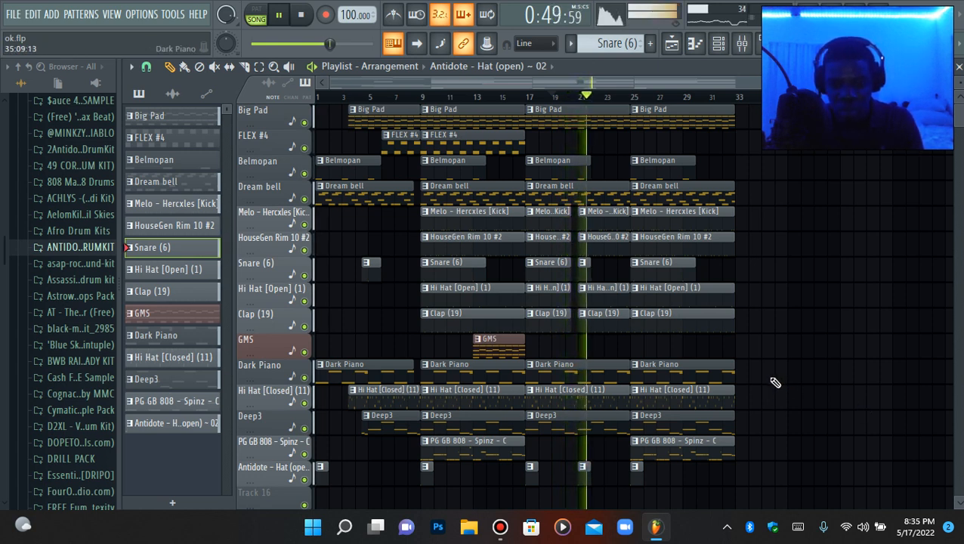
# Shorten the Melo - Hercxles [Kick] and HouseGen Rim 10 #2 clips at bar 21 to end at bar 24.
pyautogui.click(624, 222)
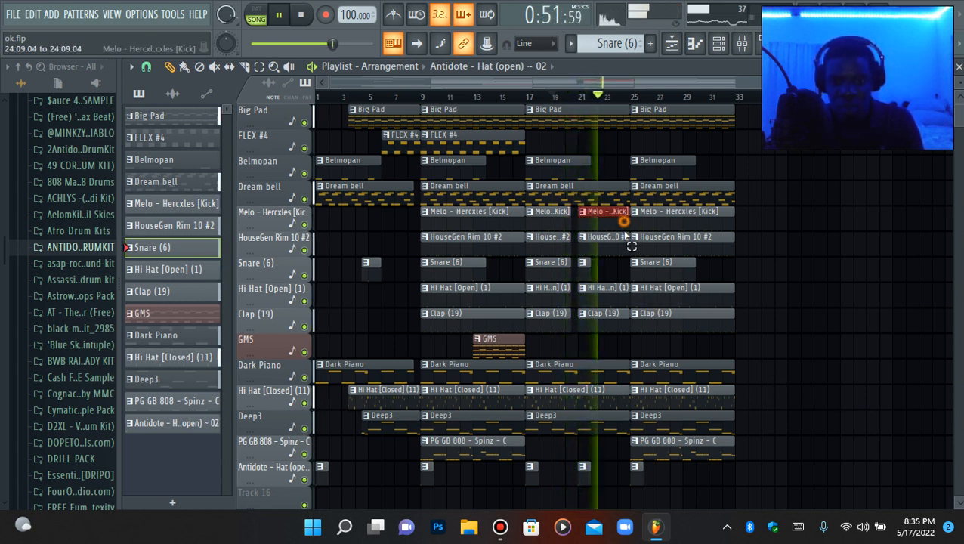
pyautogui.moveTo(625, 234)
pyautogui.mouseDown()
pyautogui.moveTo(626, 256)
pyautogui.moveTo(618, 239)
pyautogui.mouseUp()
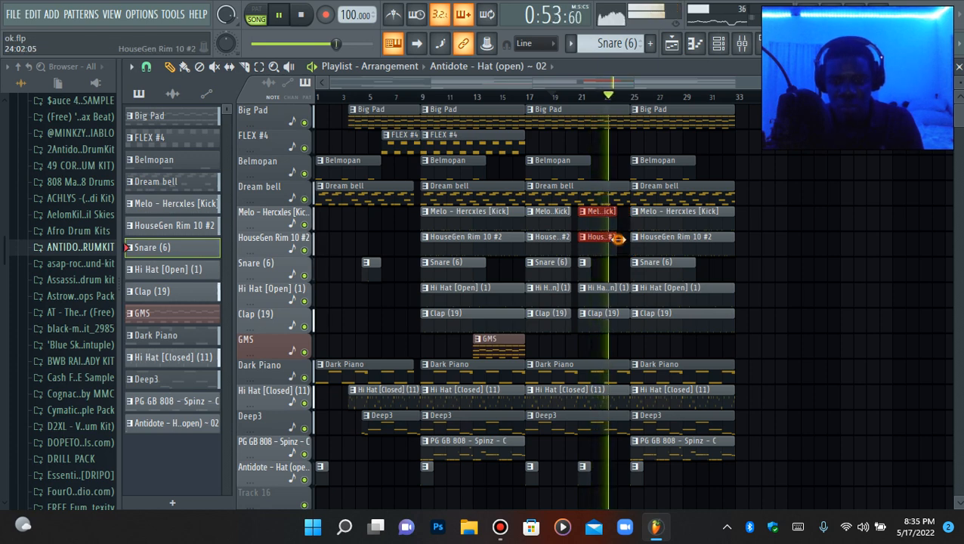
pyautogui.doubleClick(618, 238)
pyautogui.click(670, 44)
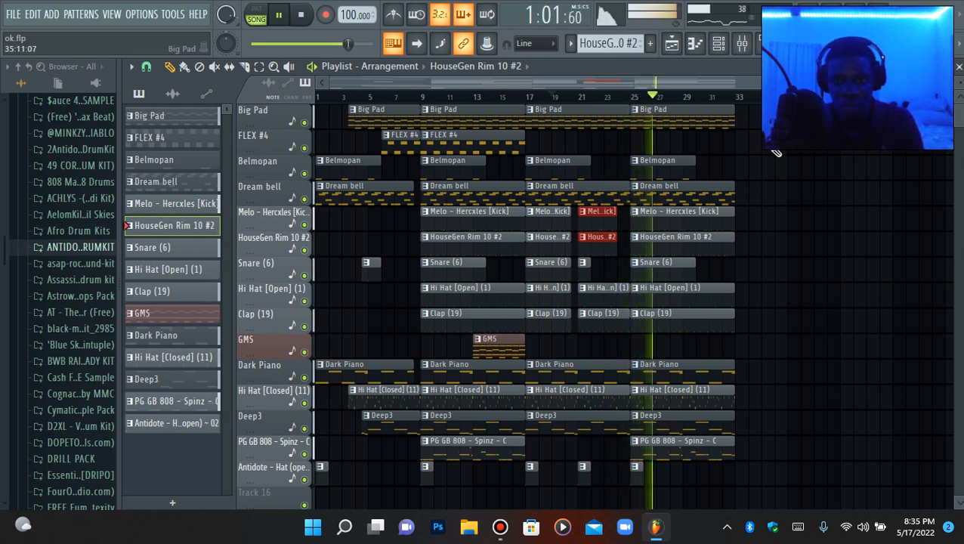
# Shorten the bar 25 clips of Melo - Hercxles [Kick] and HouseGen Rim 10 #2 to end at bar 31, removing the stray rim clip.
pyautogui.scroll(-2, 813, 242)
pyautogui.scroll(2, 809, 239)
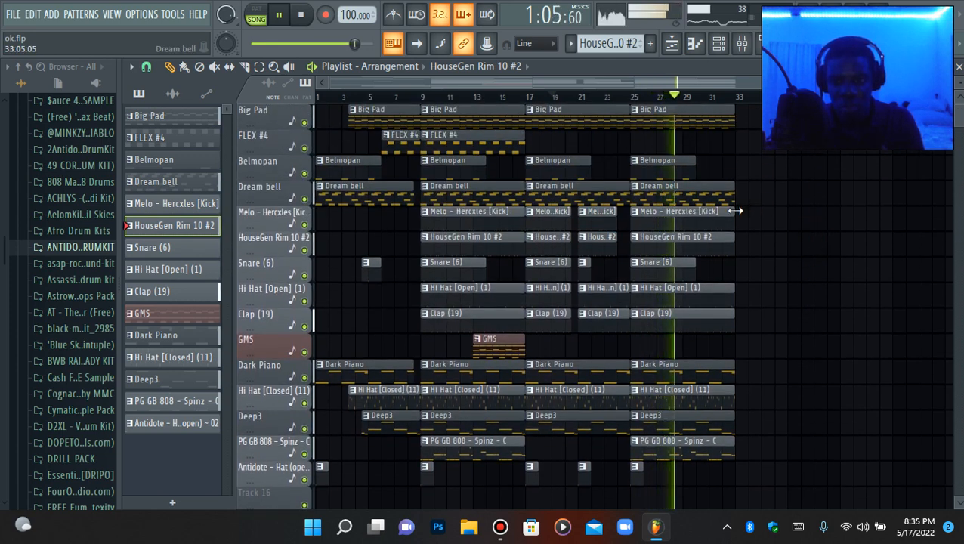
pyautogui.moveTo(734, 220); pyautogui.dragTo(711, 245)
pyautogui.click(712, 251)
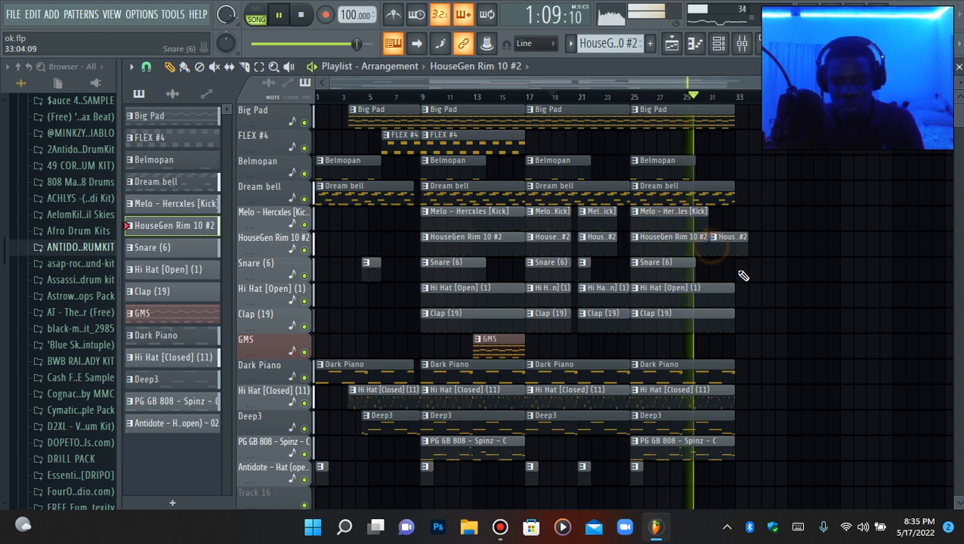
pyautogui.rightClick(748, 238)
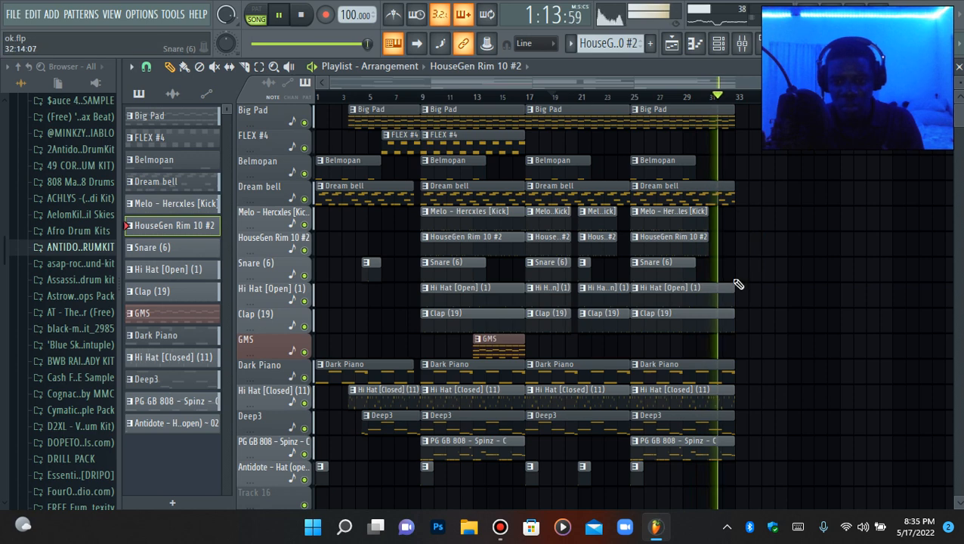
# Replay the last section and shorten the final PG GB 808 - Spinz - C clip to end at bar 30.
pyautogui.click(543, 98)
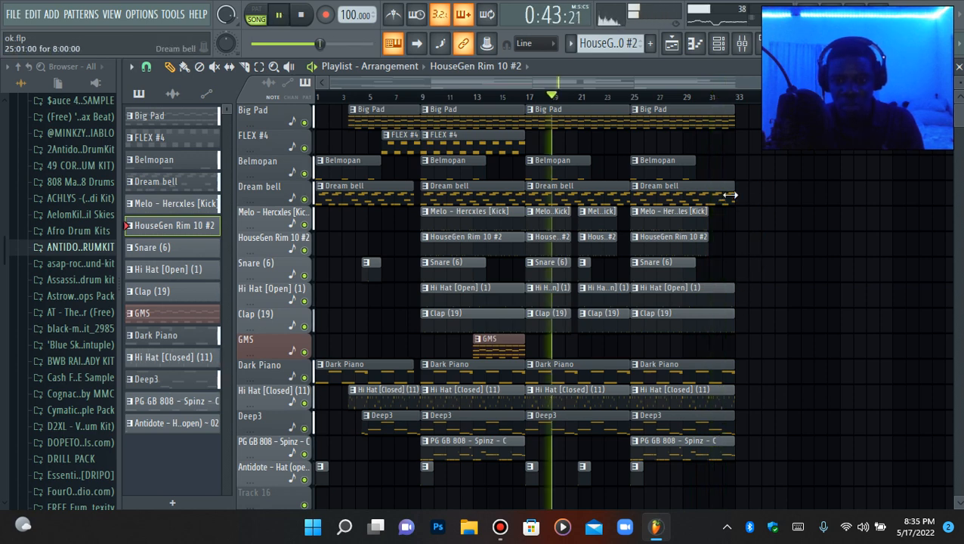
pyautogui.click(682, 100)
pyautogui.doubleClick(731, 457)
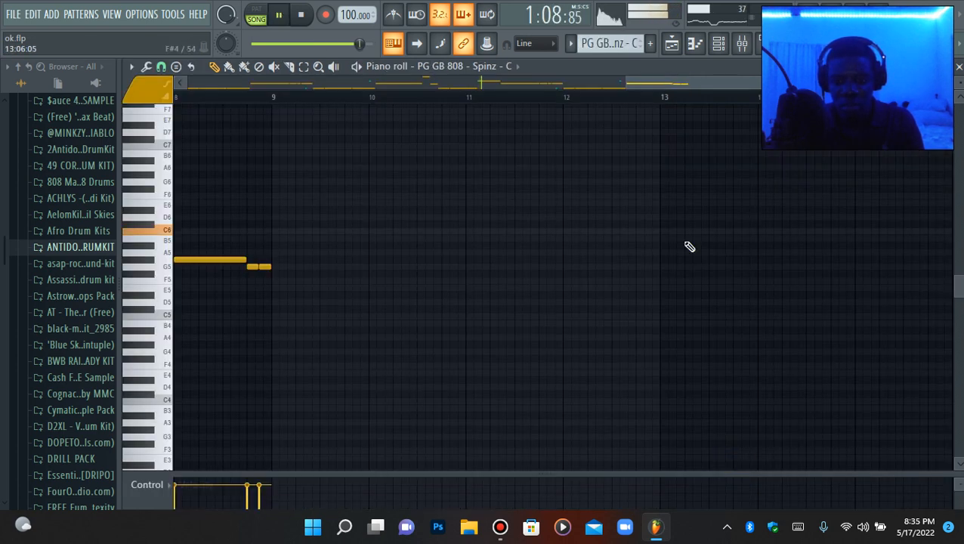
pyautogui.click(678, 48)
pyautogui.moveTo(736, 448); pyautogui.dragTo(696, 451)
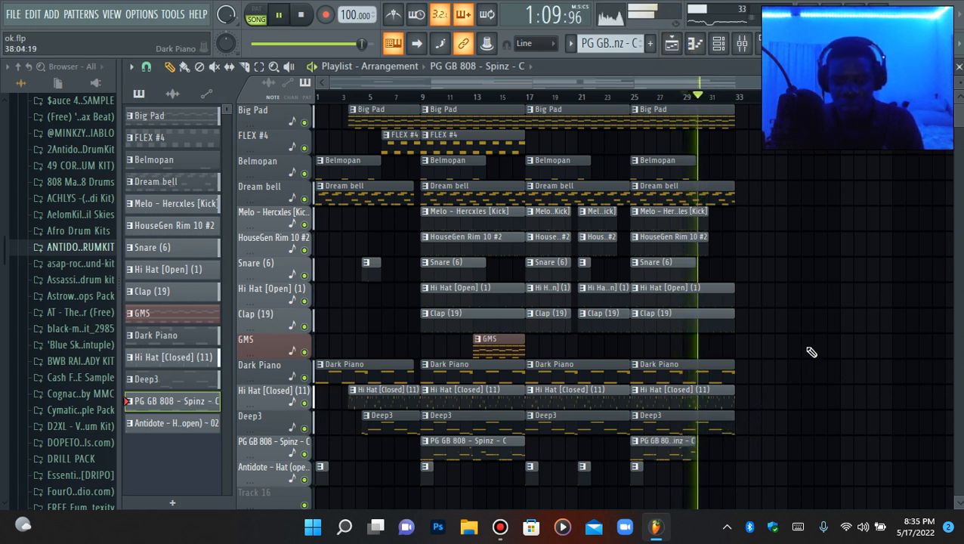
# Extend the last PG GB 808 - Spinz - C clip to bar 31 and duplicate all clips of bars 9–32 twice, starting at bars 33 and 57.
pyautogui.press('KP_Divide')
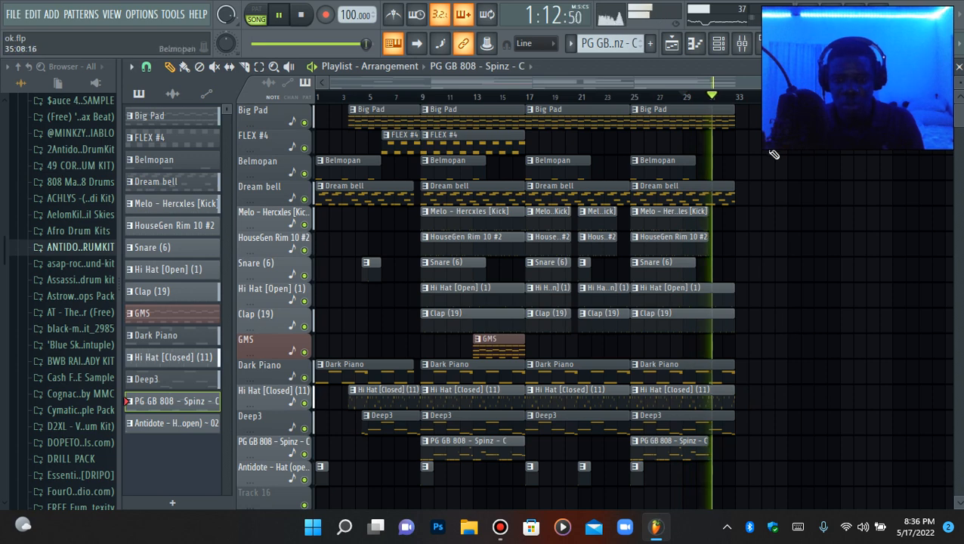
pyautogui.moveTo(761, 105); pyautogui.dragTo(434, 503)
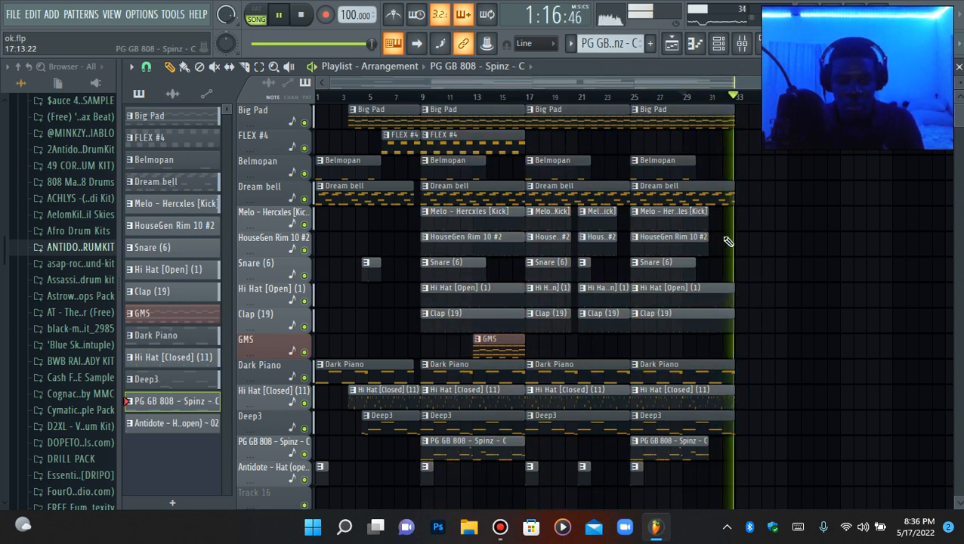
pyautogui.keyDown('ctrl'); pyautogui.click(597, 365); pyautogui.keyUp('ctrl')
pyautogui.moveTo(773, 103); pyautogui.dragTo(432, 498)
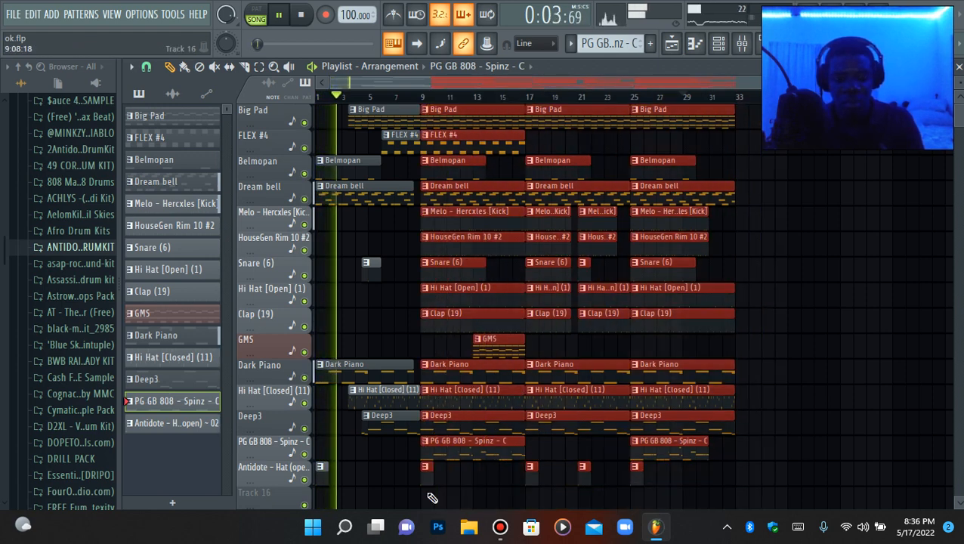
pyautogui.hotkey('ctrl', 'b')
pyautogui.hscroll(5, 491, 302)
pyautogui.click(566, 97)
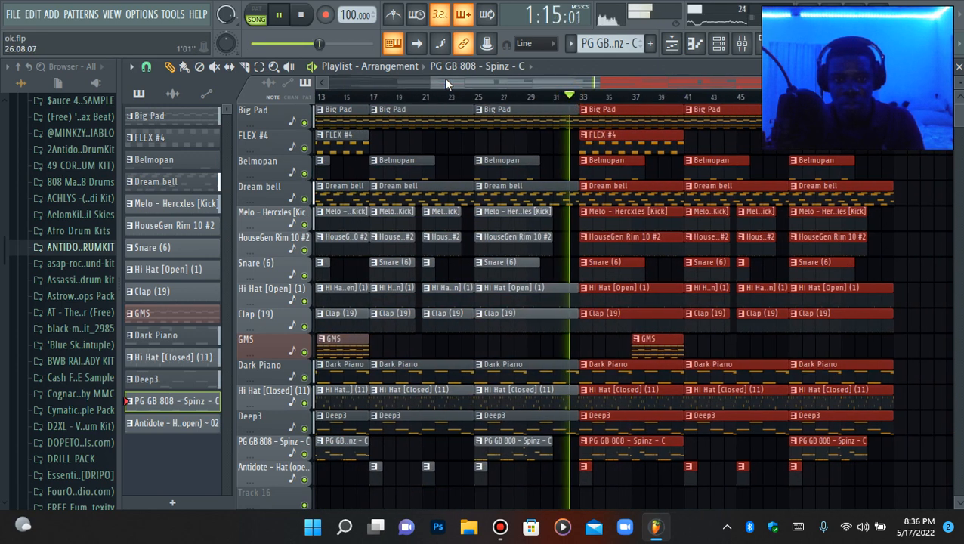
pyautogui.scroll(-2, 631, 83)
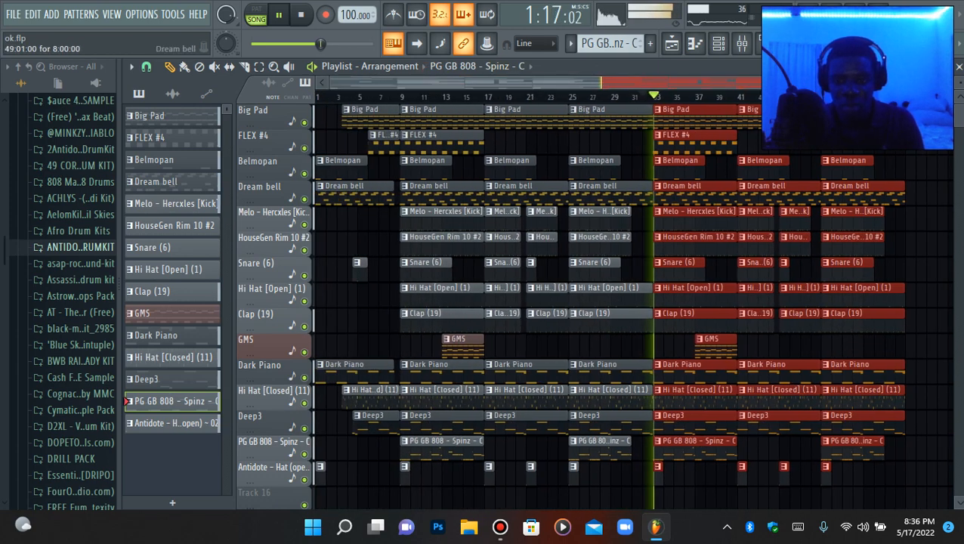
pyautogui.scroll(-2, 632, 83)
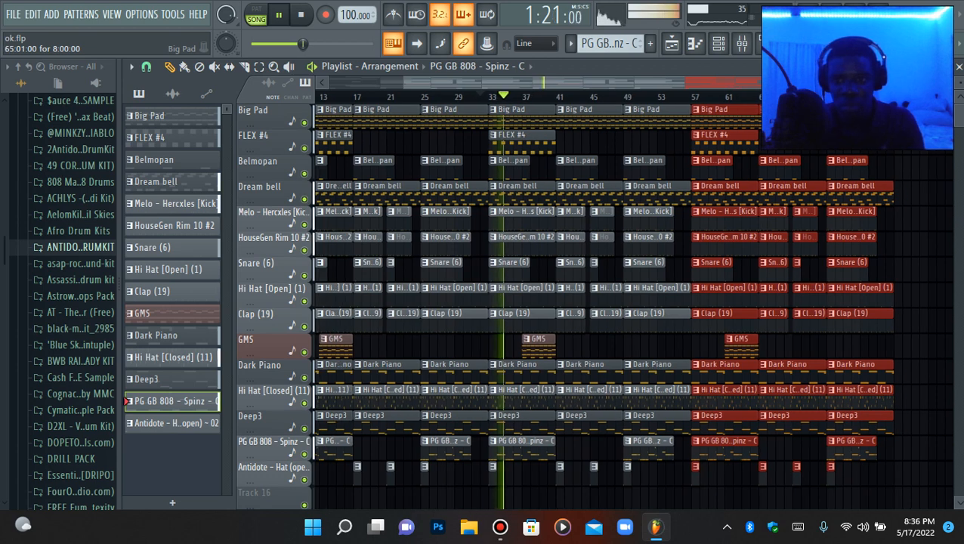
# Delete the Belmopan, kick, rim, snare, open hi-hat and clap clips from bar 65 onward, plus the Dream bell clip at bar 73.
pyautogui.click(744, 98)
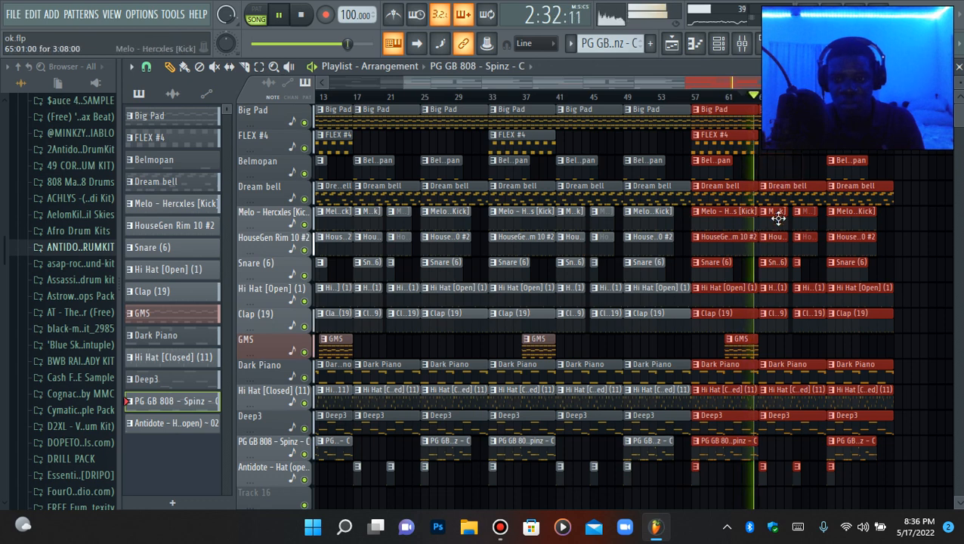
pyautogui.rightClick(804, 241)
pyautogui.rightClick(775, 243)
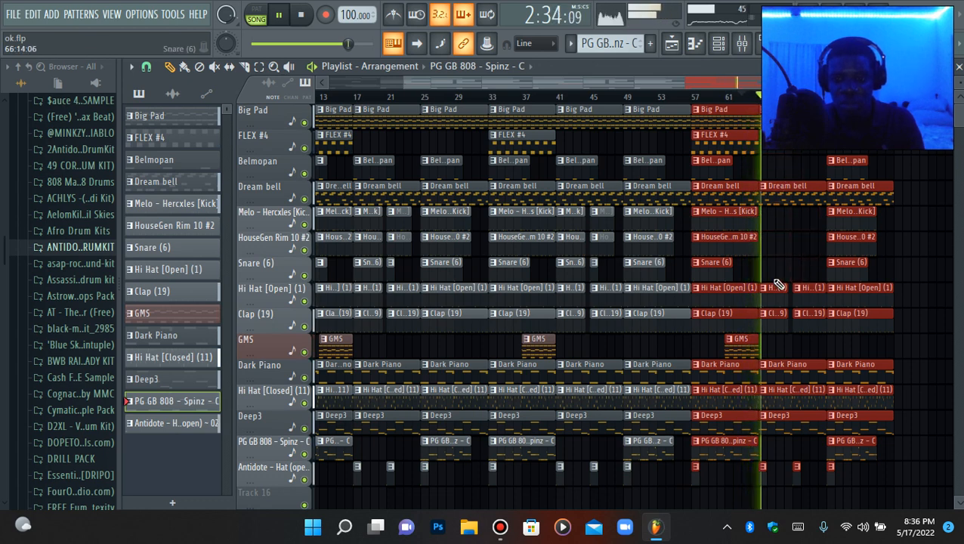
pyautogui.rightClick(776, 289)
pyautogui.rightClick(812, 315)
pyautogui.rightClick(828, 315)
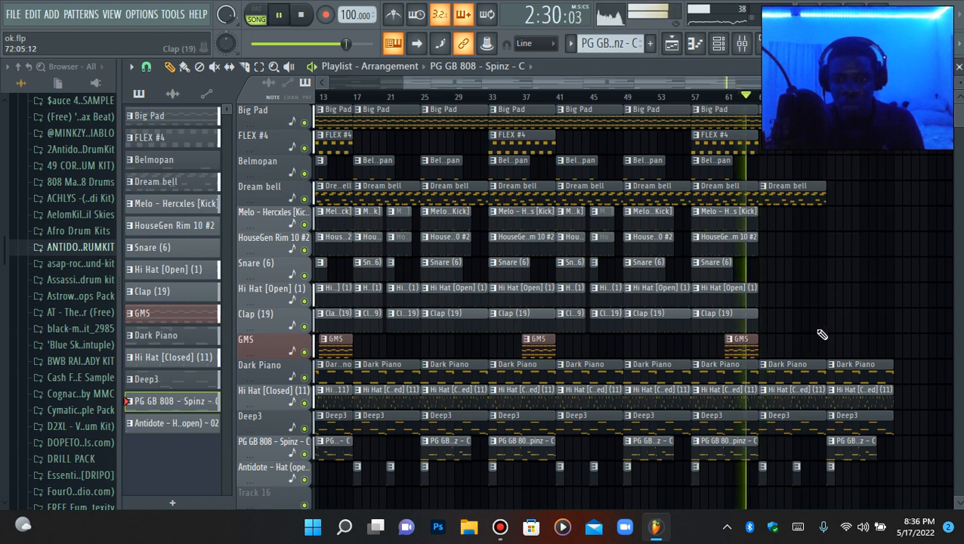
# Delete the closed hi-hat clips from bar 65 onward and the Dark Piano, Deep3, PG GB 808 and Antidote - Hat clips at bar 73.
pyautogui.rightClick(791, 395)
pyautogui.rightClick(854, 390)
pyautogui.rightClick(853, 366)
pyautogui.rightClick(850, 417)
pyautogui.rightClick(846, 442)
pyautogui.rightClick(831, 470)
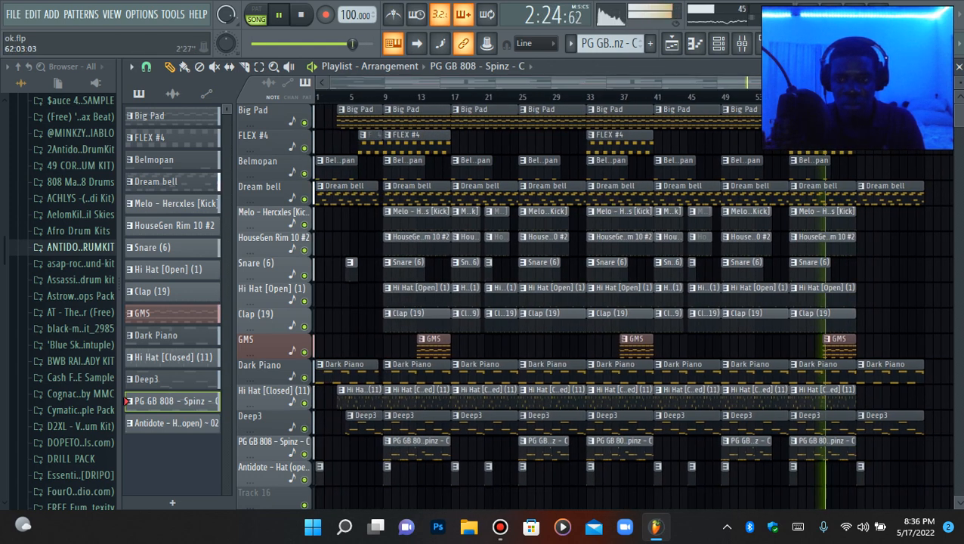
# Play back the song's ending from about bar 63 and stop playback.
pyautogui.click(845, 96)
pyautogui.moveTo(857, 82); pyautogui.dragTo(902, 83)
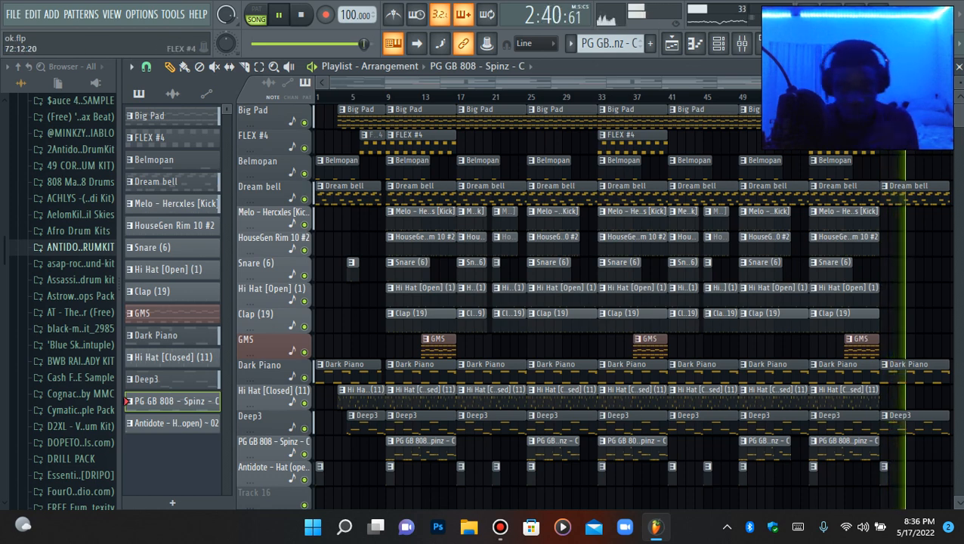
pyautogui.click(302, 15)
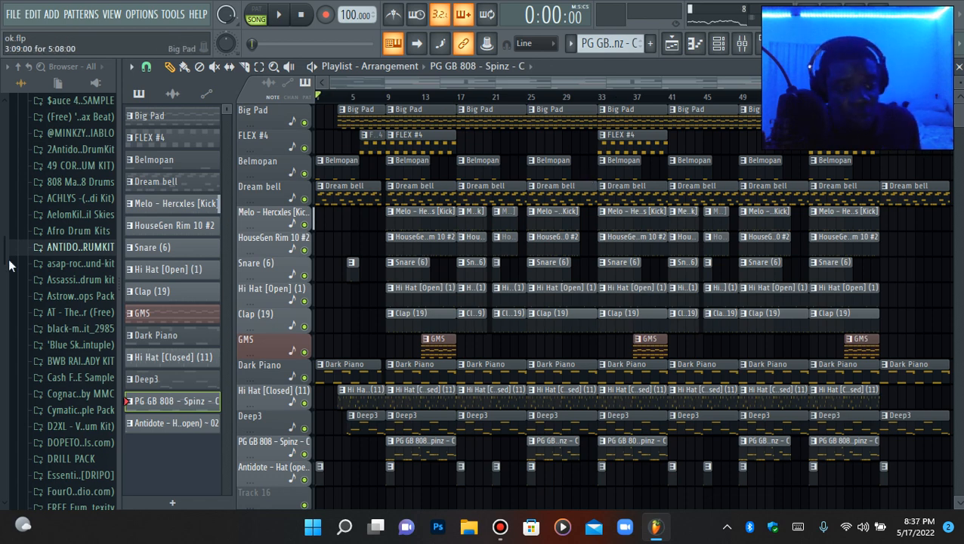
# Place the Transitions (16) sample from the Gifted Riddim folder in Producer Samples on Track 16, midway through bar 20, and audition it.
pyautogui.scroll(-15, 30, 317)
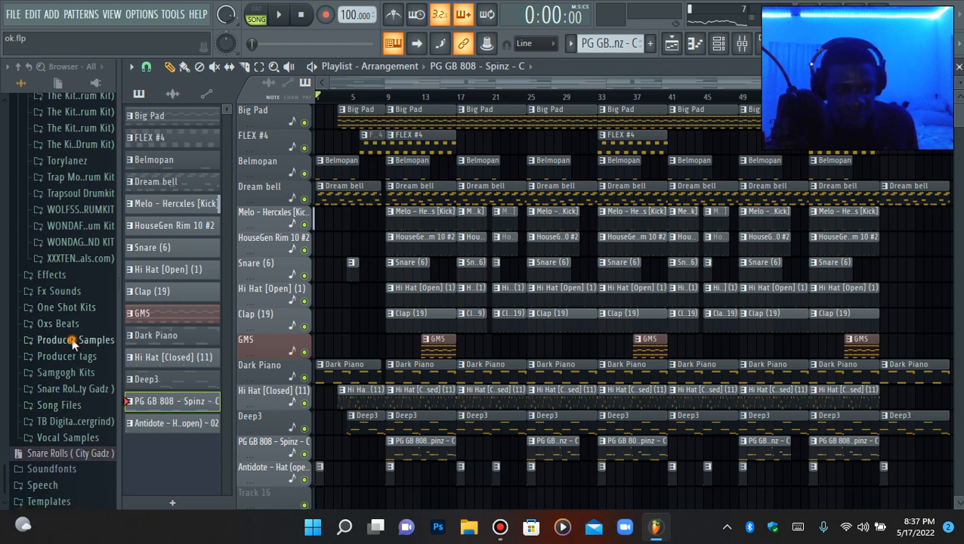
pyautogui.click(72, 341)
pyautogui.scroll(-3, 68, 445)
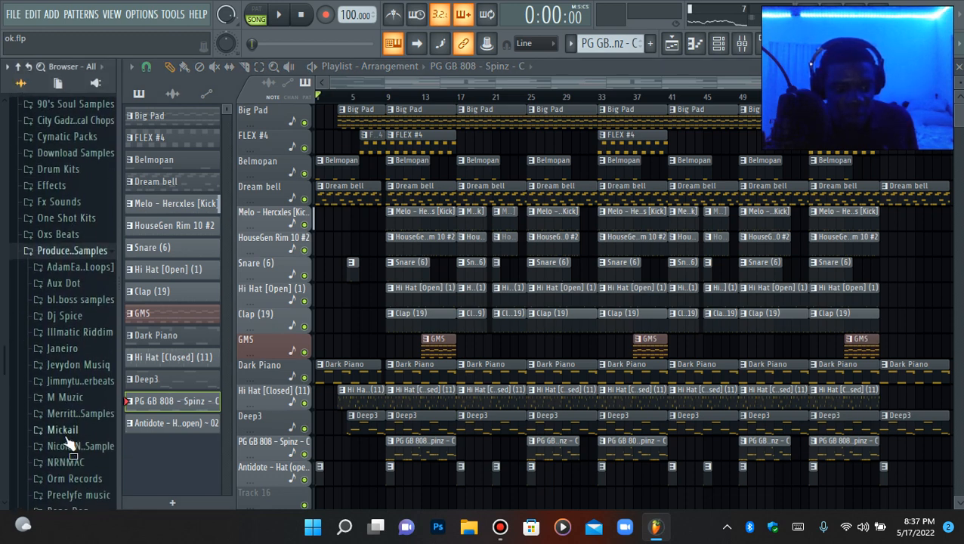
pyautogui.click(62, 431)
pyautogui.scroll(-5, 60, 340)
pyautogui.click(84, 284)
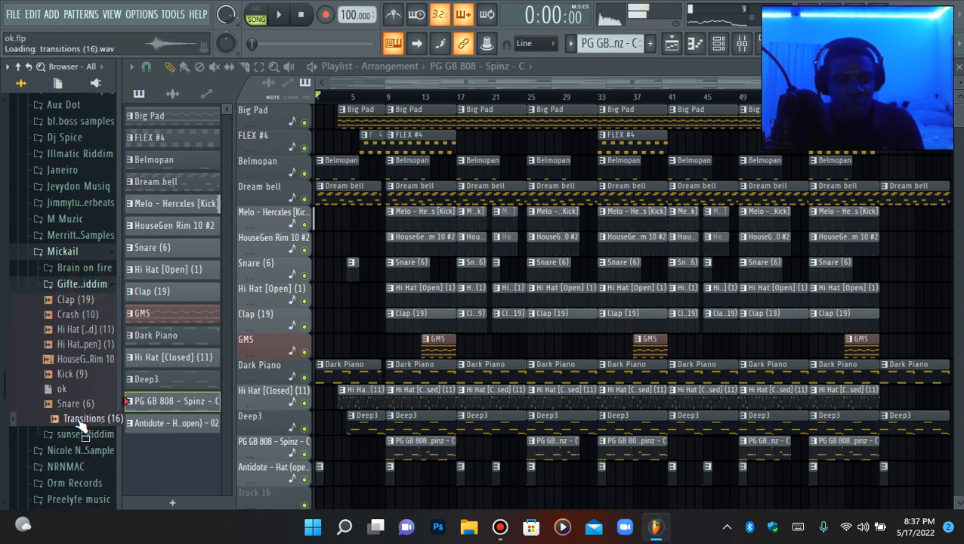
pyautogui.moveTo(84, 427); pyautogui.dragTo(487, 365)
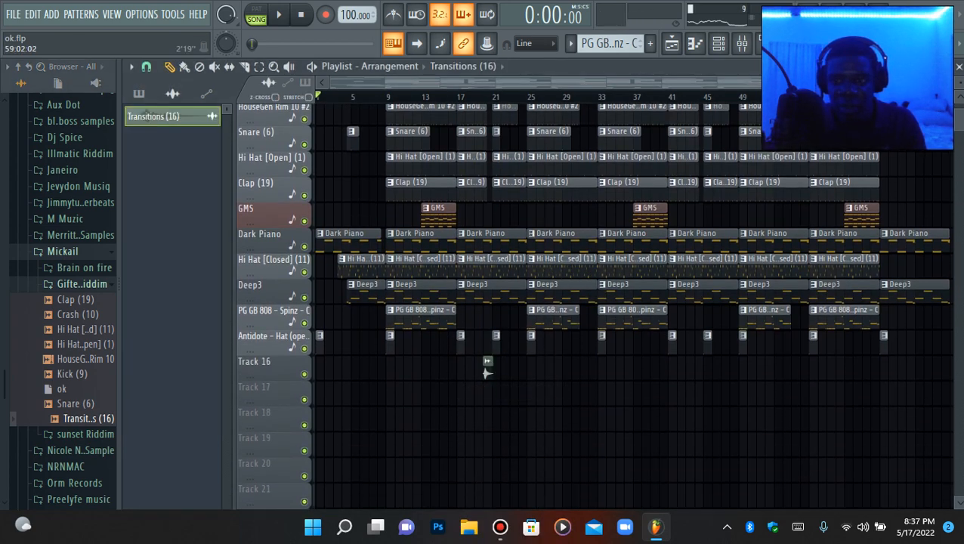
pyautogui.scroll(5, 498, 368)
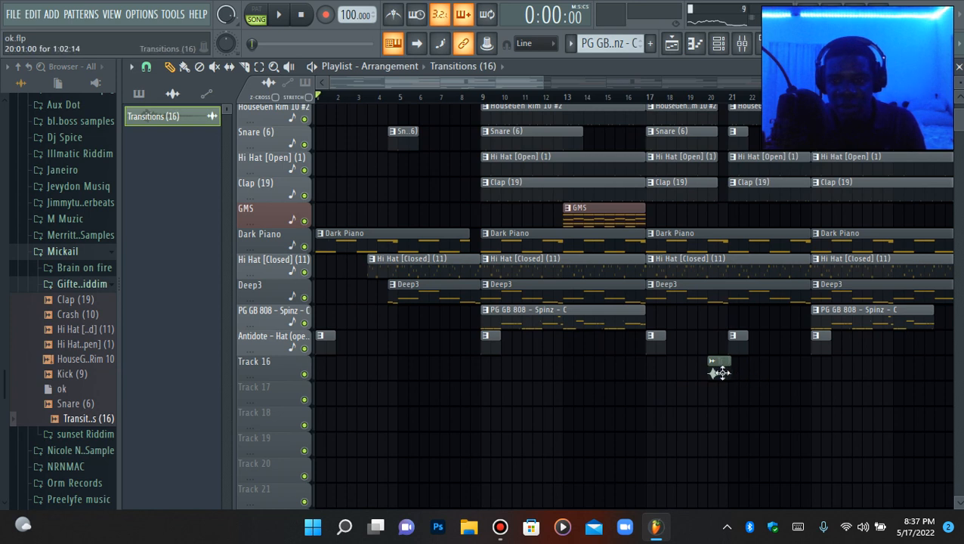
pyautogui.press('space')
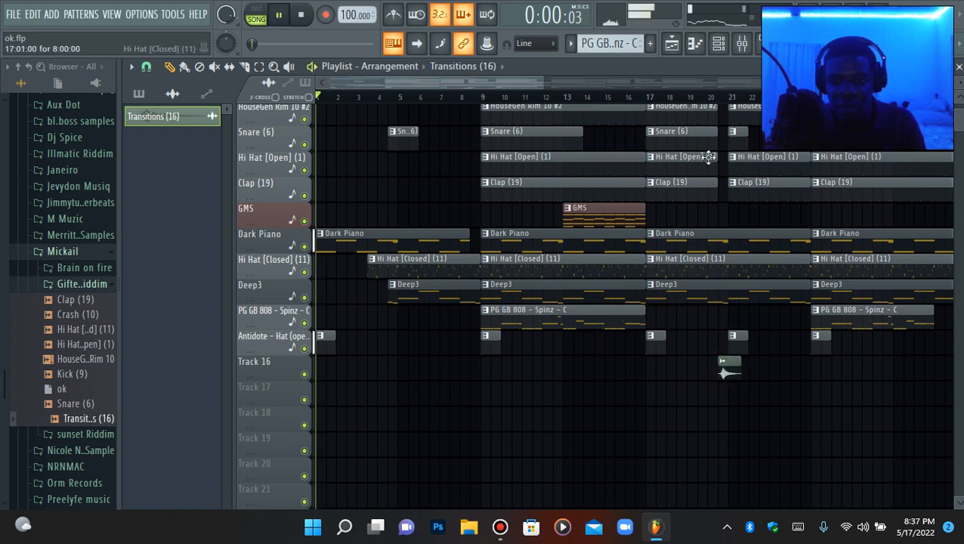
pyautogui.click(678, 97)
# Route the Transitions (16) channel to mixer insert 16 and lower its volume to about 51%.
pyautogui.click(718, 43)
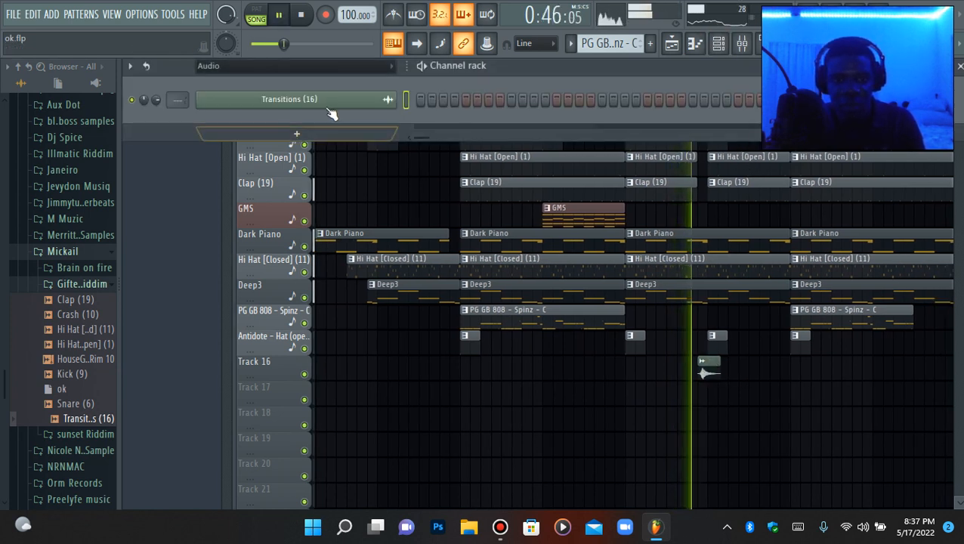
pyautogui.click(742, 43)
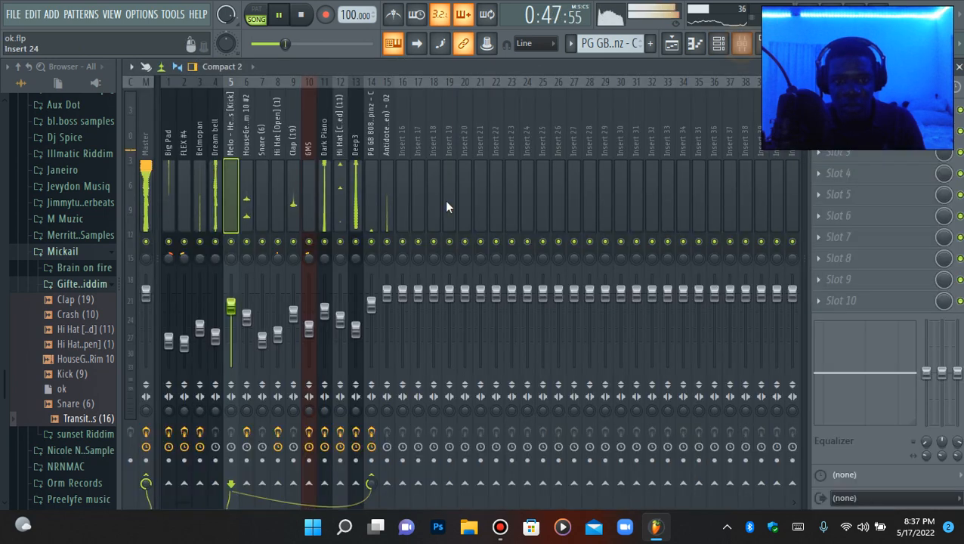
pyautogui.rightClick(396, 194)
pyautogui.moveTo(451, 221)
pyautogui.click(650, 222)
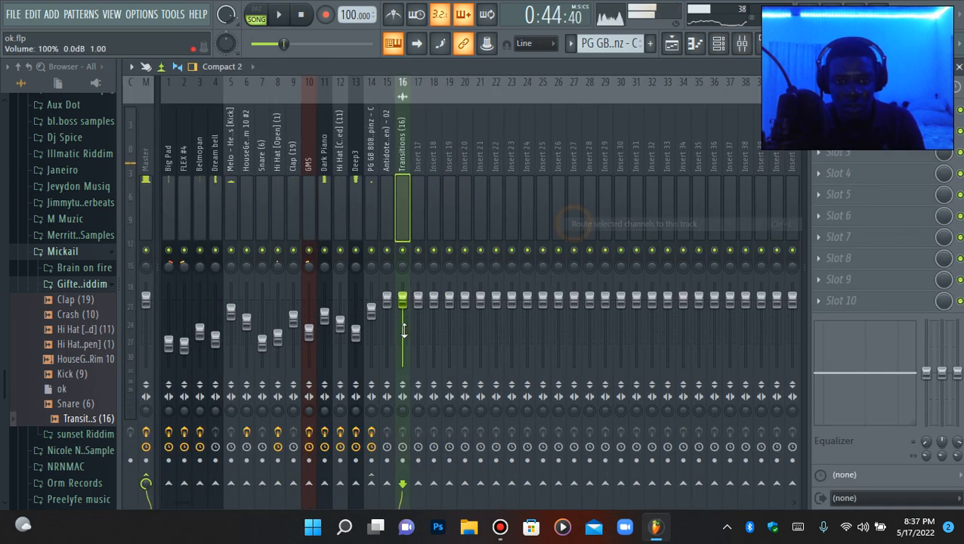
pyautogui.press('space')
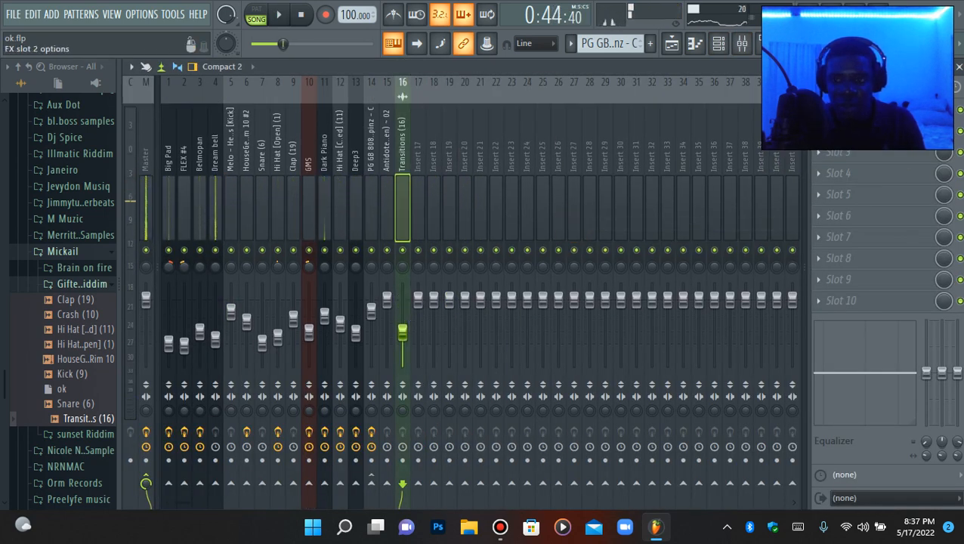
# Add Fruity Parametric EQ 2 to the Transitions (16) insert with band 1 at -18 dB and 242 Hz, and lower the insert's volume slightly further.
pyautogui.click(839, 131)
pyautogui.click(478, 257)
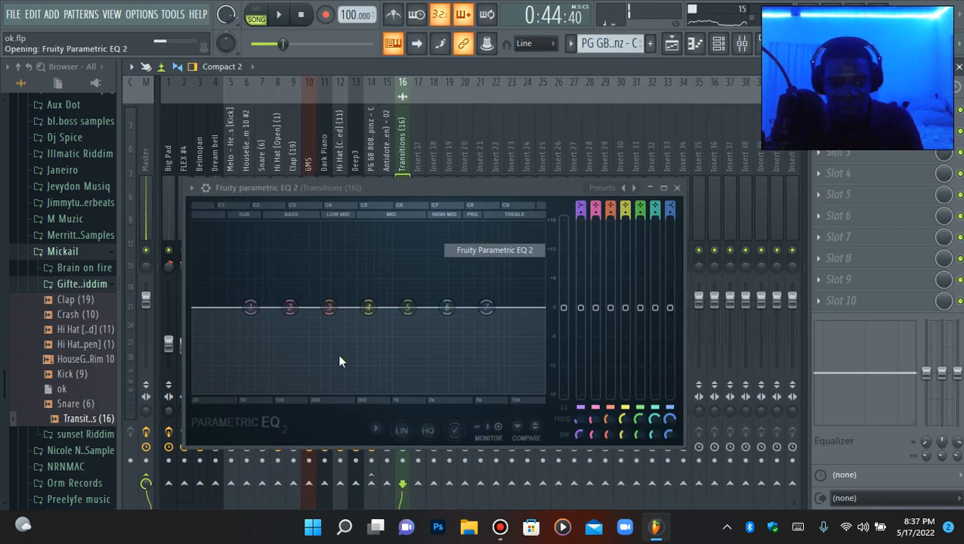
pyautogui.moveTo(250, 307); pyautogui.dragTo(325, 400)
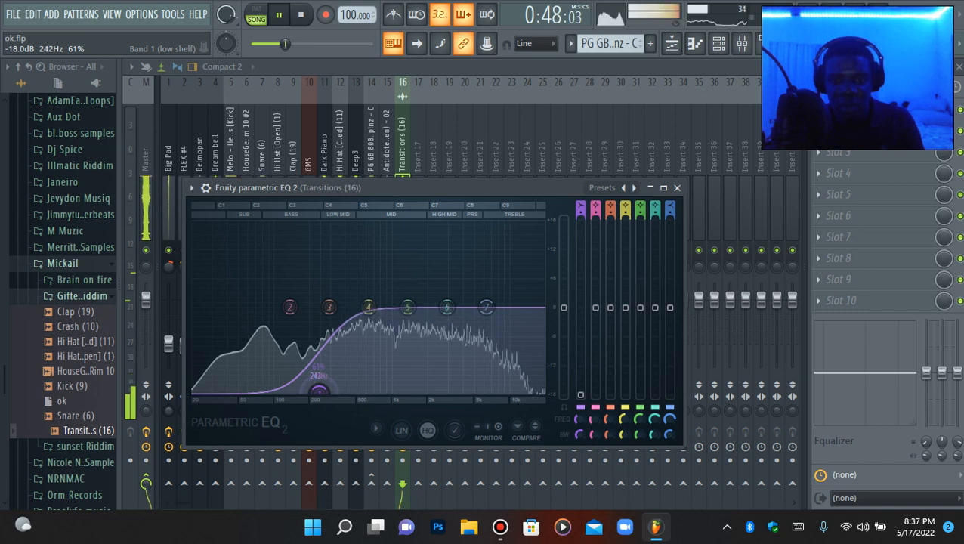
pyautogui.click(677, 187)
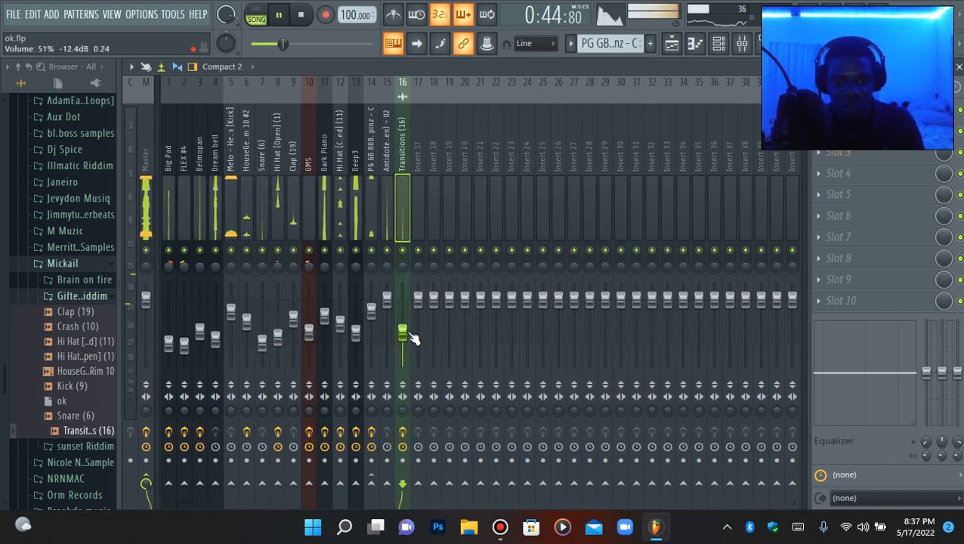
pyautogui.moveTo(411, 333); pyautogui.dragTo(410, 344)
# Add a second Transitions (16) clip on Track 16 in the playlist, starting midway through bar 44.
pyautogui.click(670, 45)
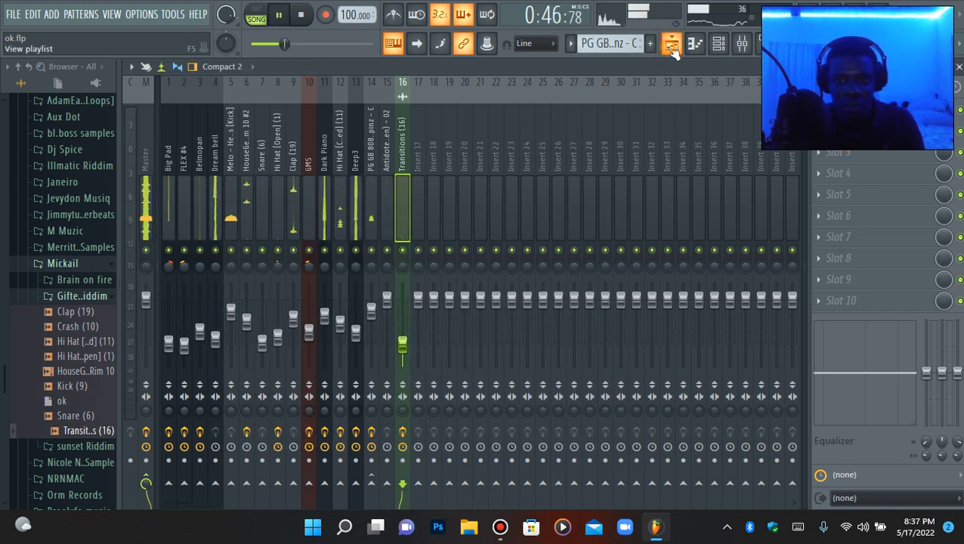
pyautogui.moveTo(551, 82); pyautogui.dragTo(604, 102)
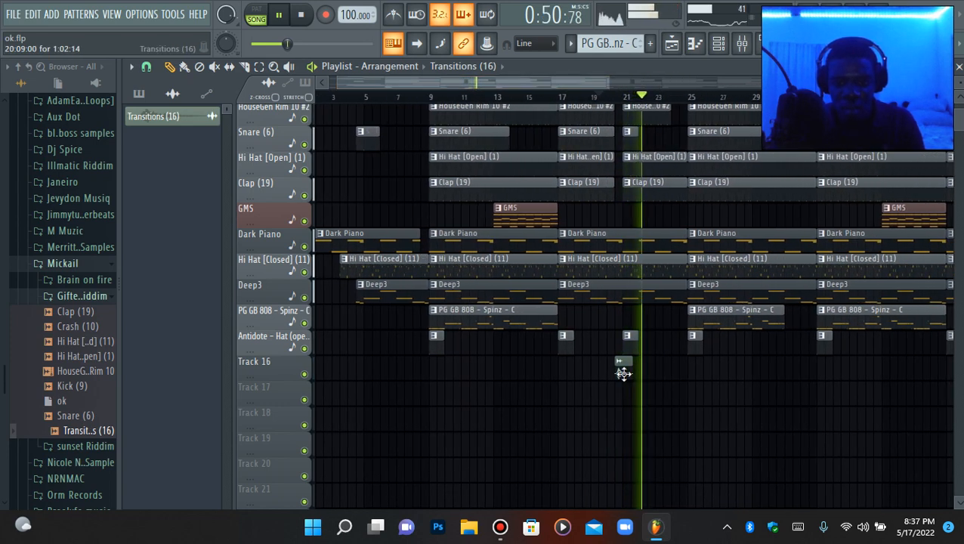
pyautogui.moveTo(566, 82); pyautogui.dragTo(745, 99)
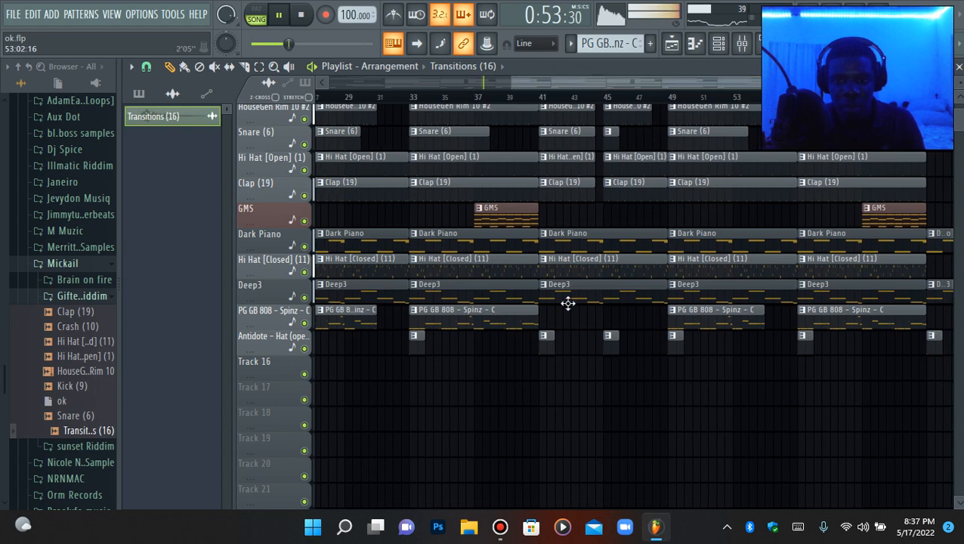
pyautogui.click(602, 372)
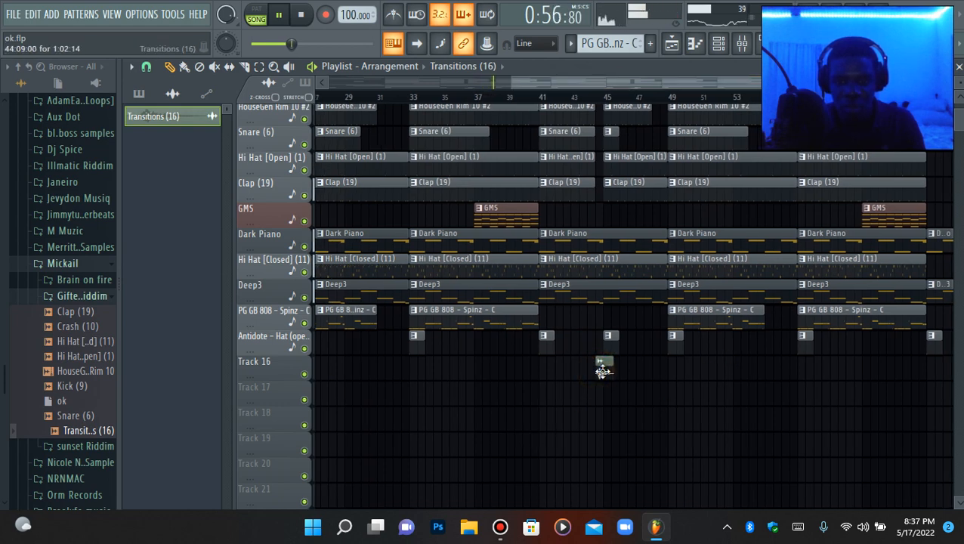
pyautogui.moveTo(653, 100); pyautogui.dragTo(458, 98)
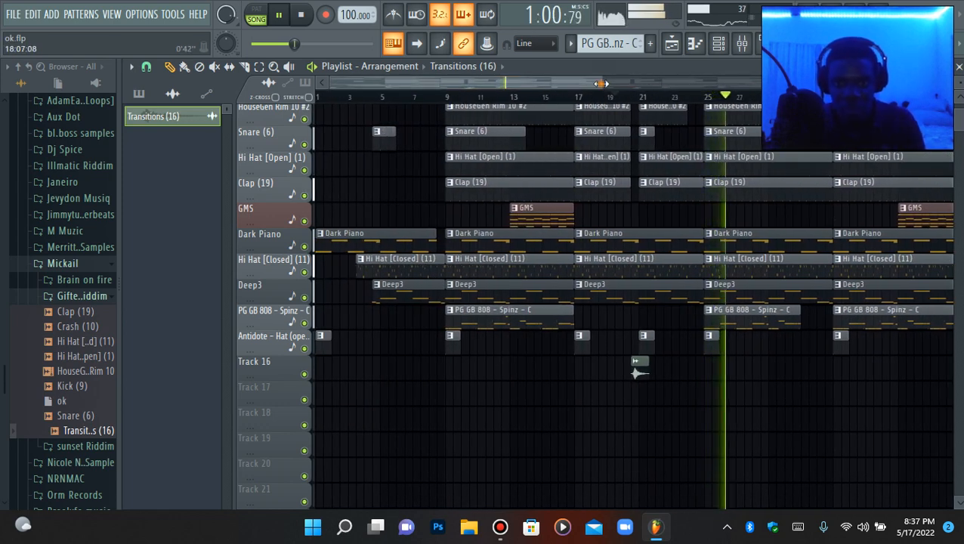
# Review the full arrangement by playing the ending from about bar 59 and replaying the song from the start.
pyautogui.moveTo(602, 83); pyautogui.dragTo(831, 85)
pyautogui.click(828, 97)
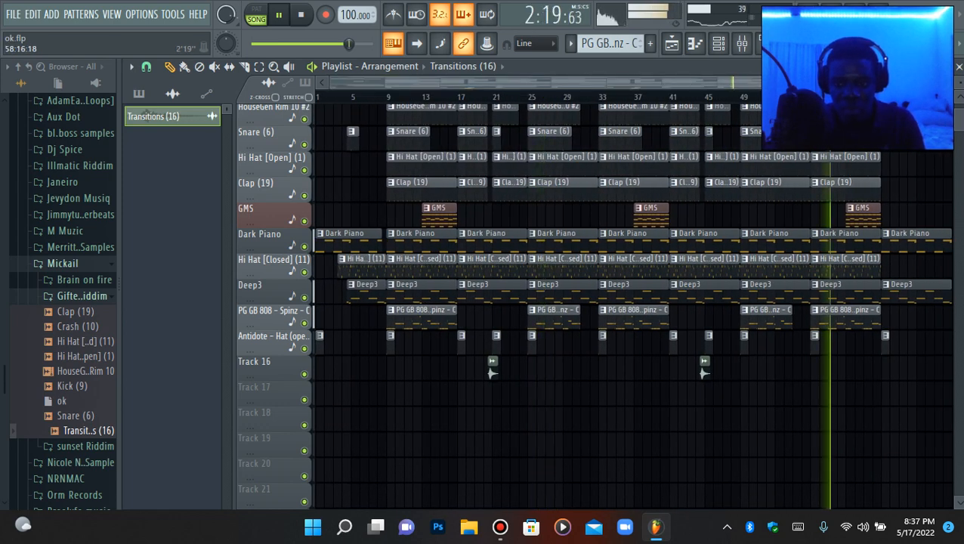
pyautogui.click(302, 15)
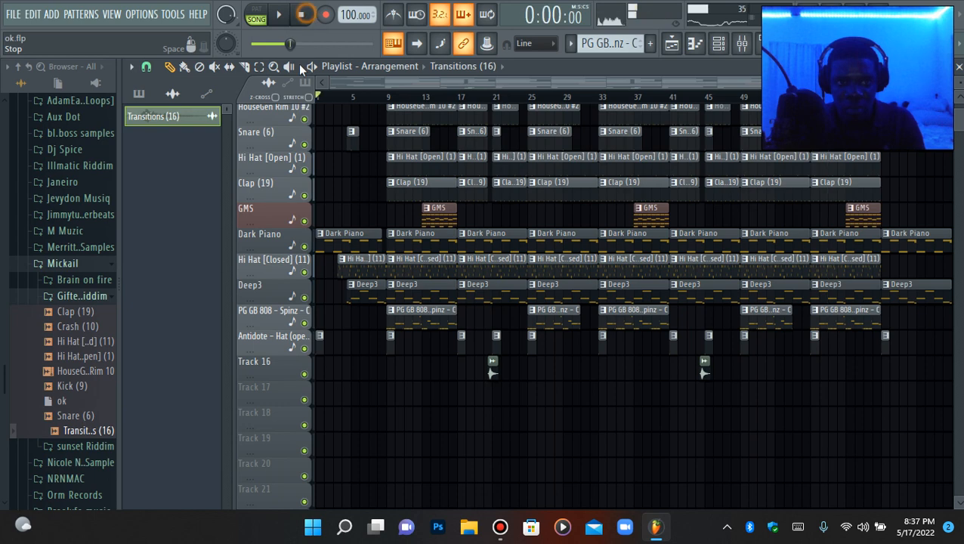
pyautogui.click(76, 296)
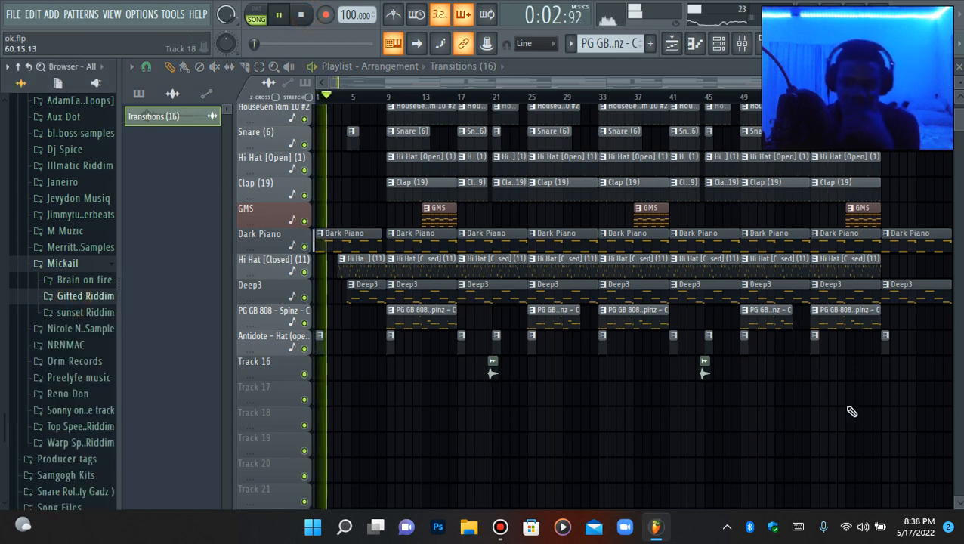
pyautogui.scroll(5, 852, 412)
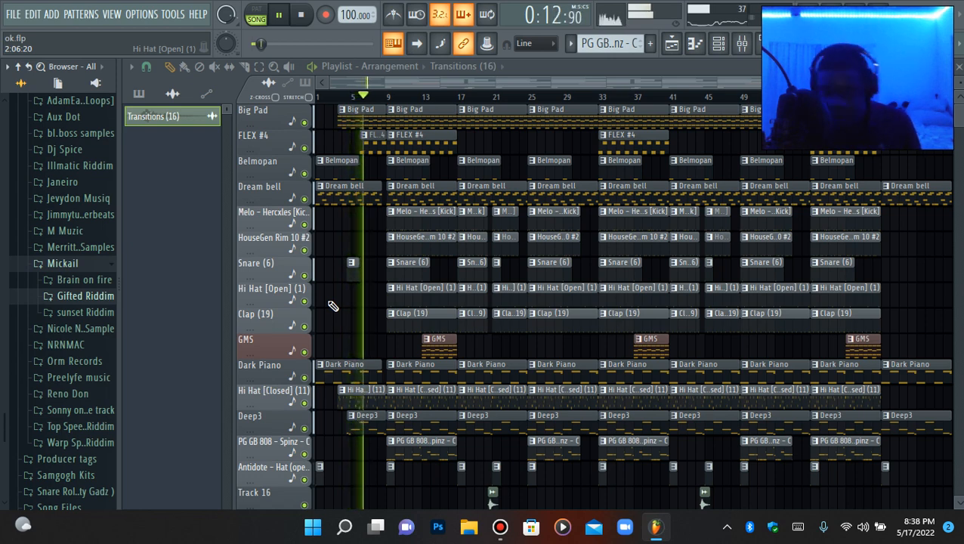
pyautogui.scroll(-5, 334, 307)
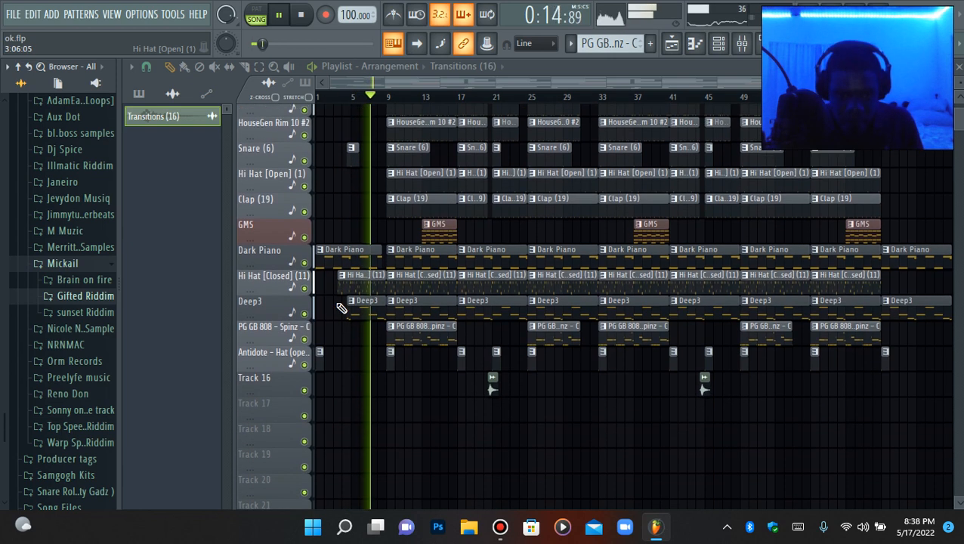
# Collapse the expanded sample-pack folder in the browser while looking over the playlist arrangement.
pyautogui.scroll(5, 352, 394)
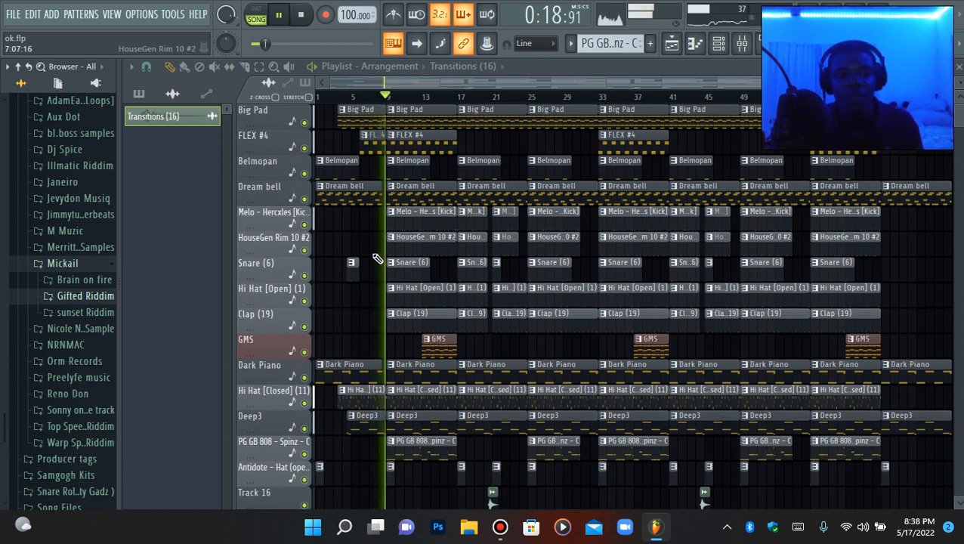
pyautogui.click(102, 270)
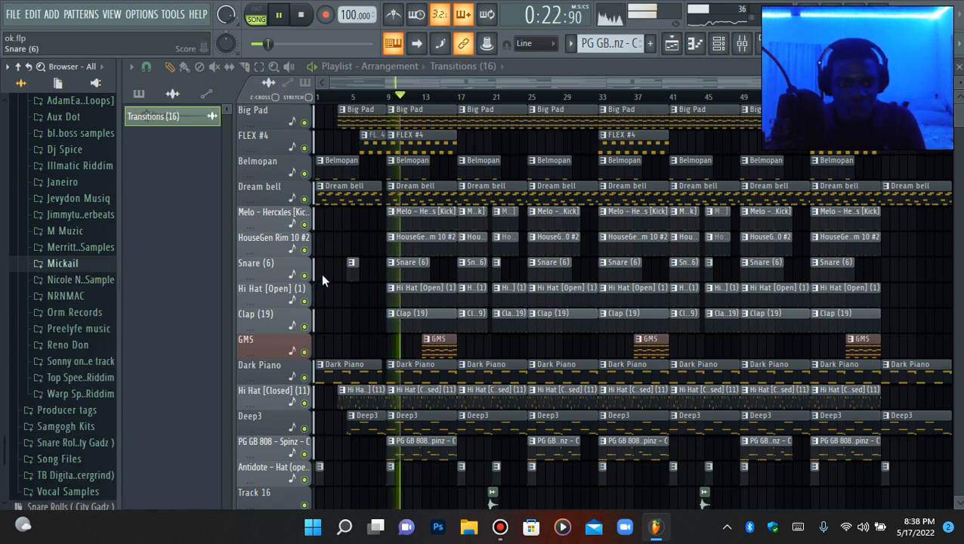
pyautogui.scroll(-3, 392, 325)
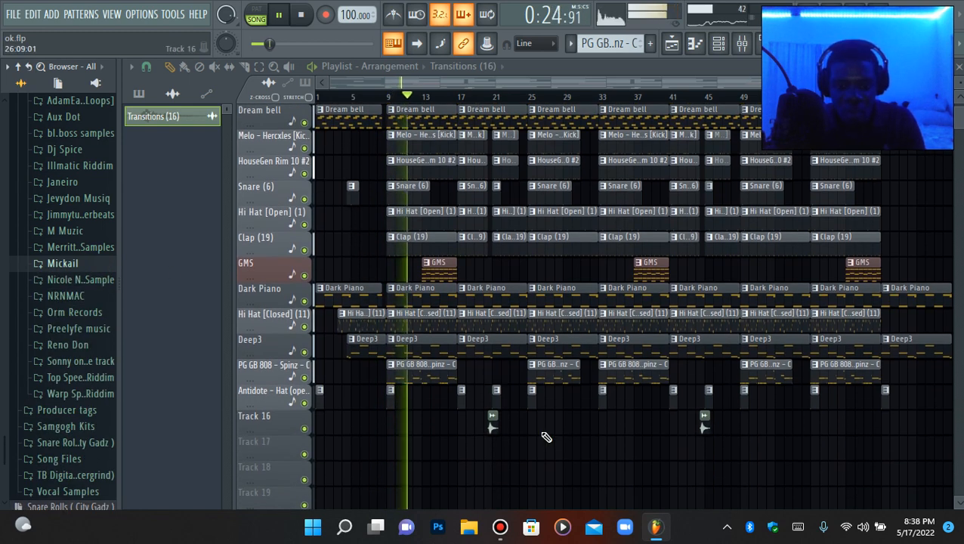
pyautogui.scroll(3, 544, 423)
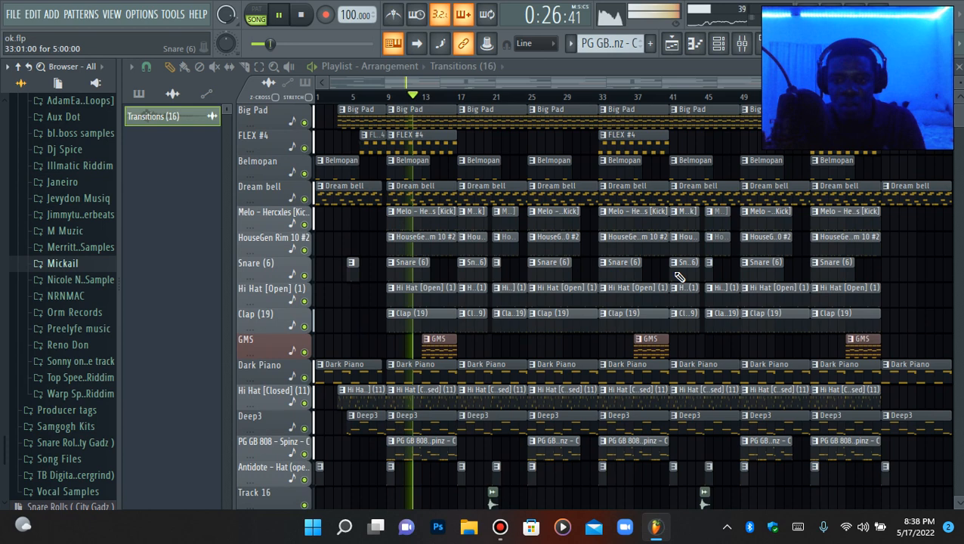
# Select the Master track in the mixer, return to the playlist and save the project.
pyautogui.click(743, 47)
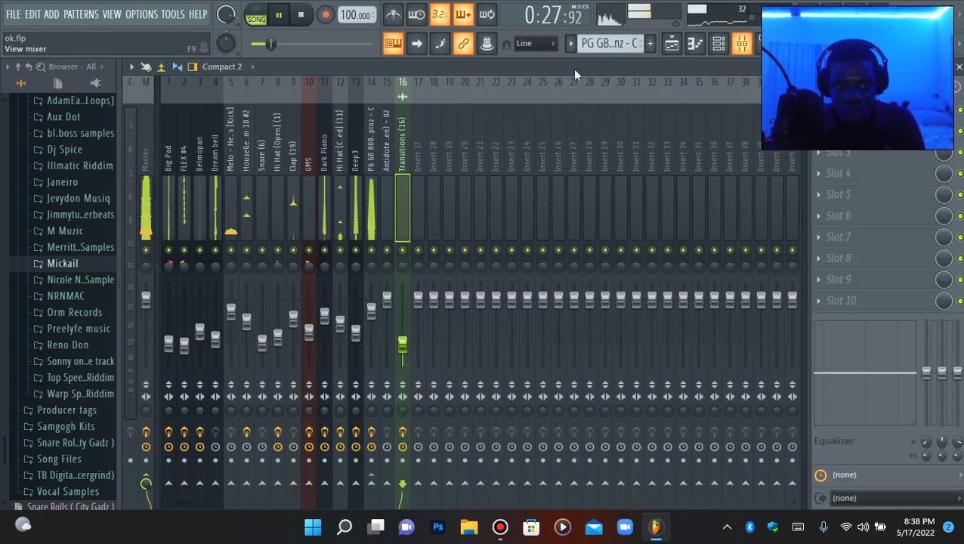
pyautogui.click(148, 225)
pyautogui.click(671, 47)
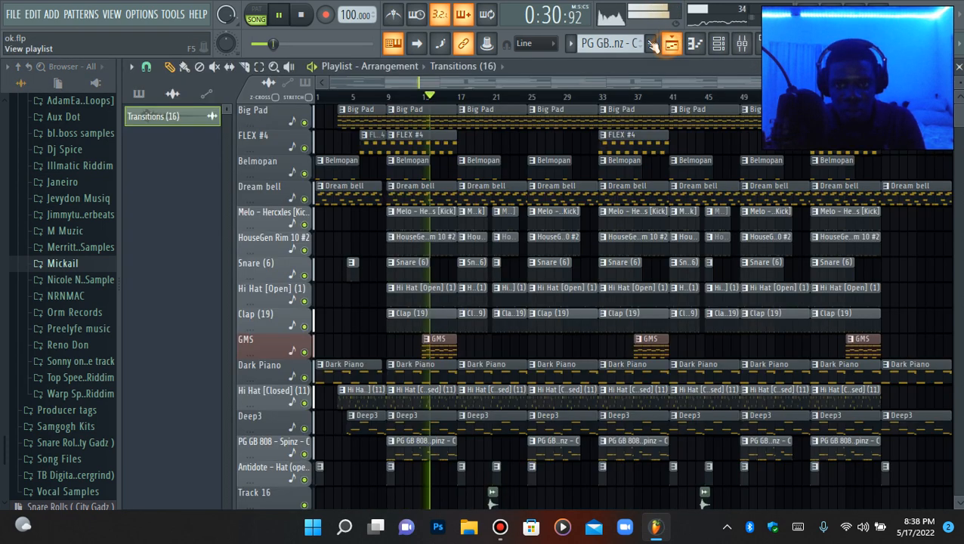
pyautogui.click(13, 13)
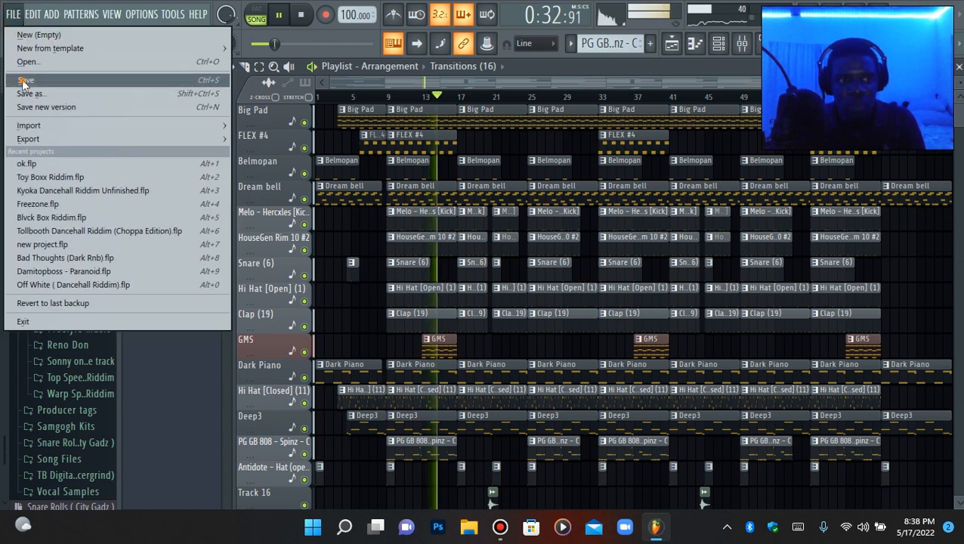
pyautogui.click(25, 82)
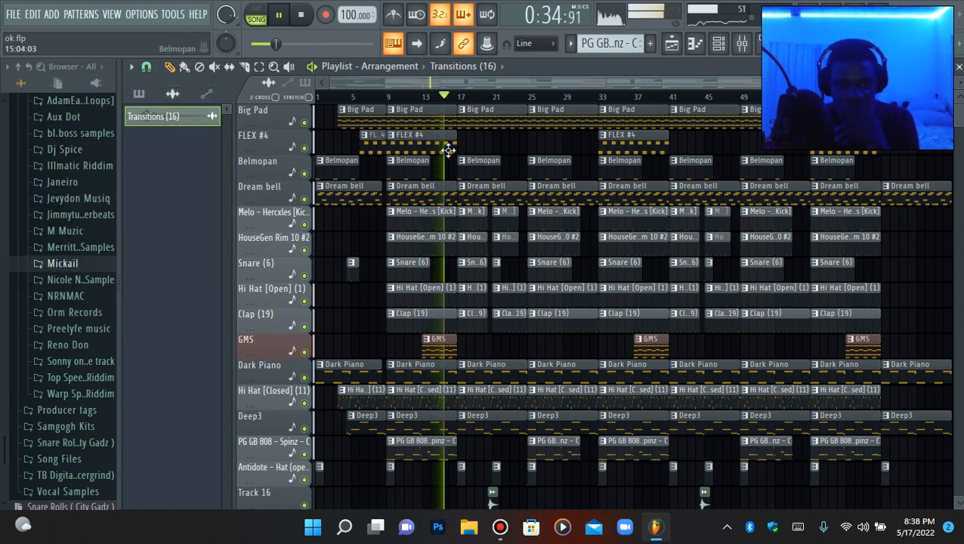
# Replay the song from about bar 14 and lower the GMS mixer insert's volume to about 42%.
pyautogui.click(432, 99)
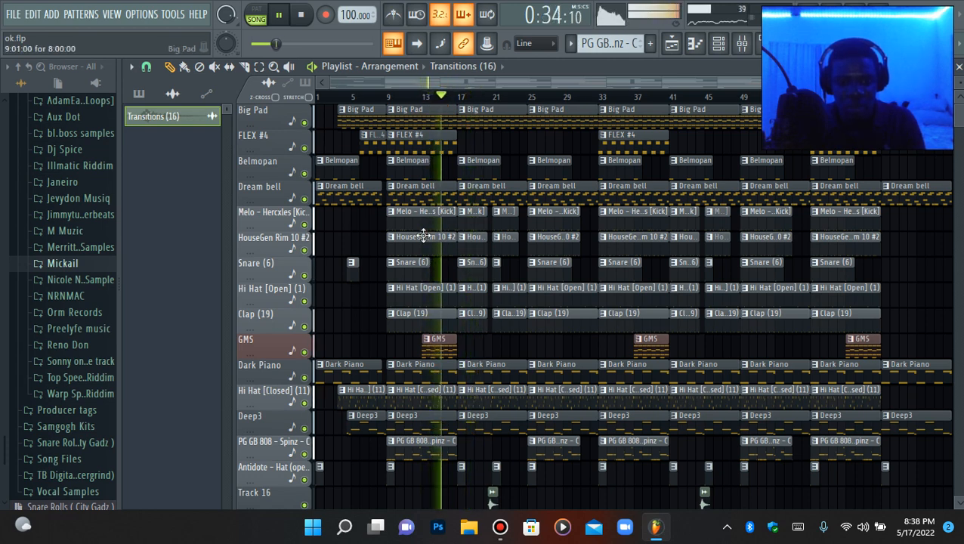
pyautogui.click(741, 43)
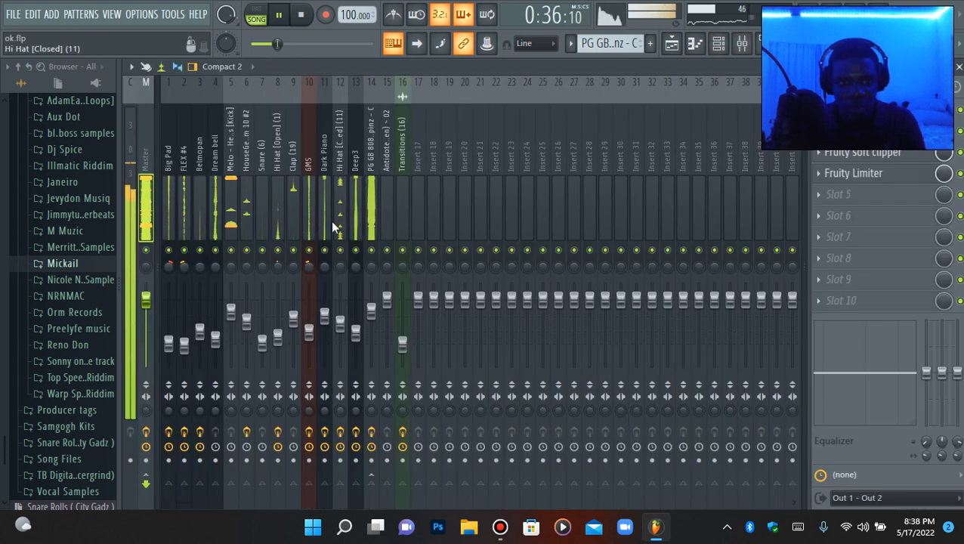
pyautogui.moveTo(308, 331); pyautogui.dragTo(308, 337)
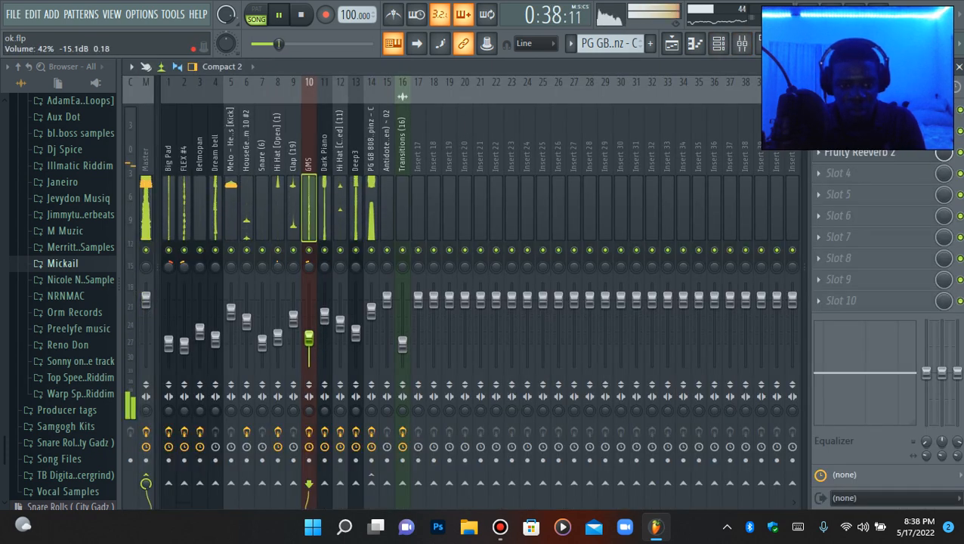
pyautogui.click(671, 43)
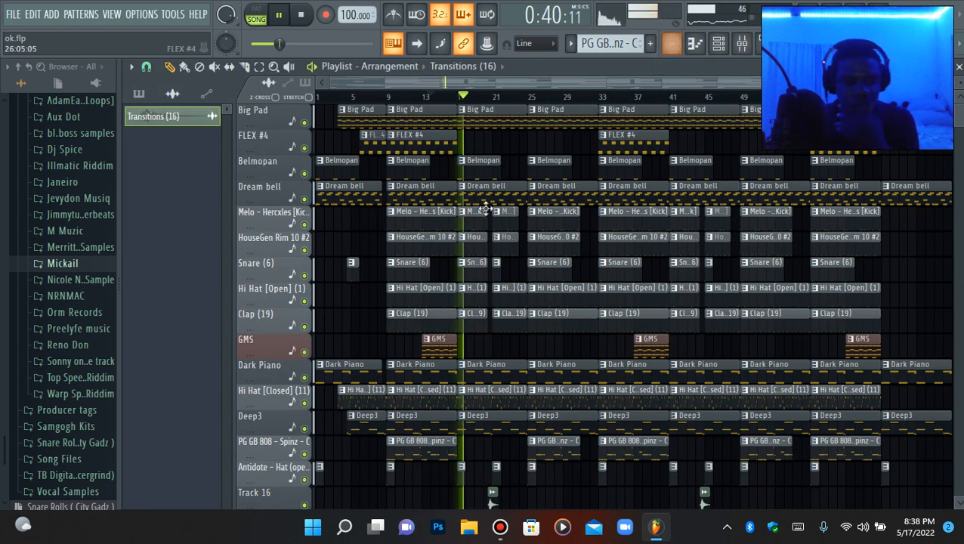
# Create an automation clip for the Master track's volume and show it in the playlist.
pyautogui.scroll(-3, 485, 209)
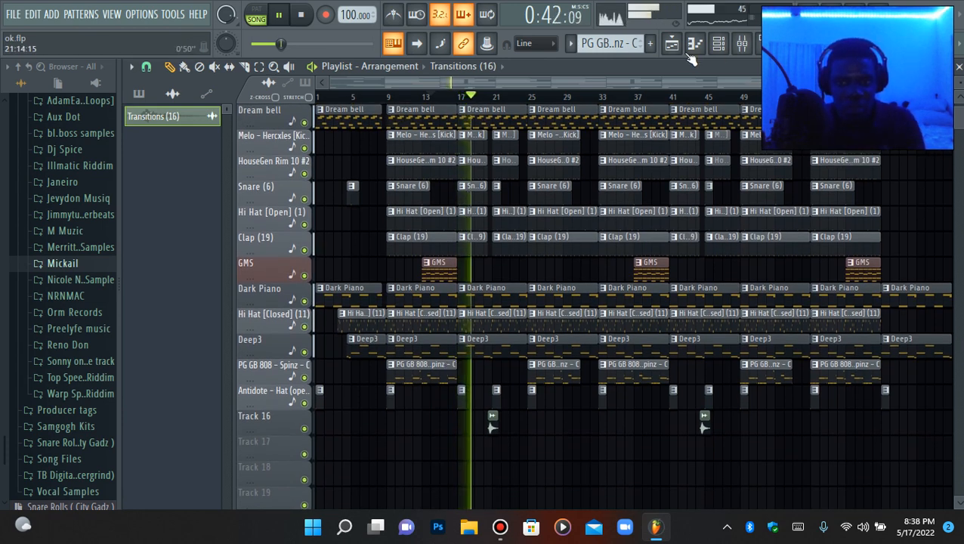
pyautogui.click(741, 43)
pyautogui.rightClick(146, 297)
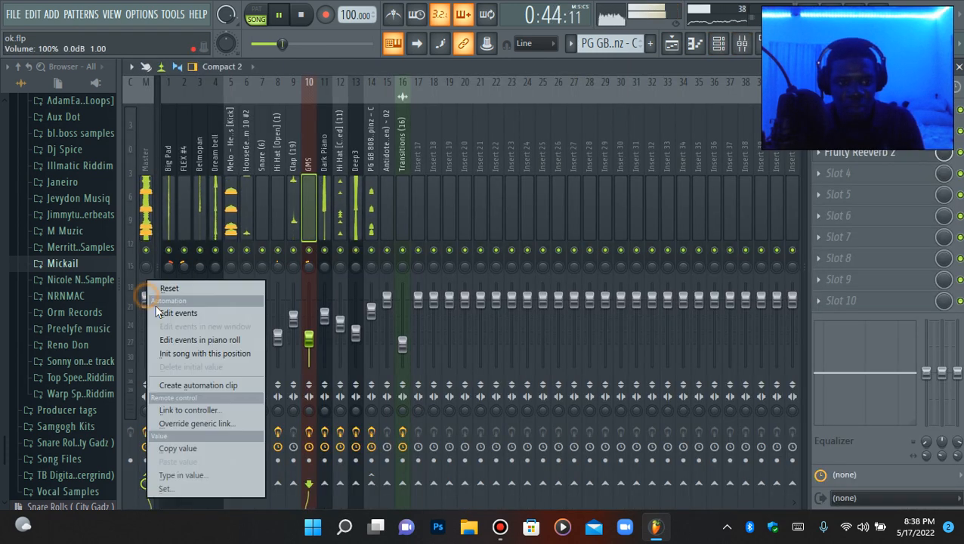
pyautogui.click(198, 385)
pyautogui.click(671, 43)
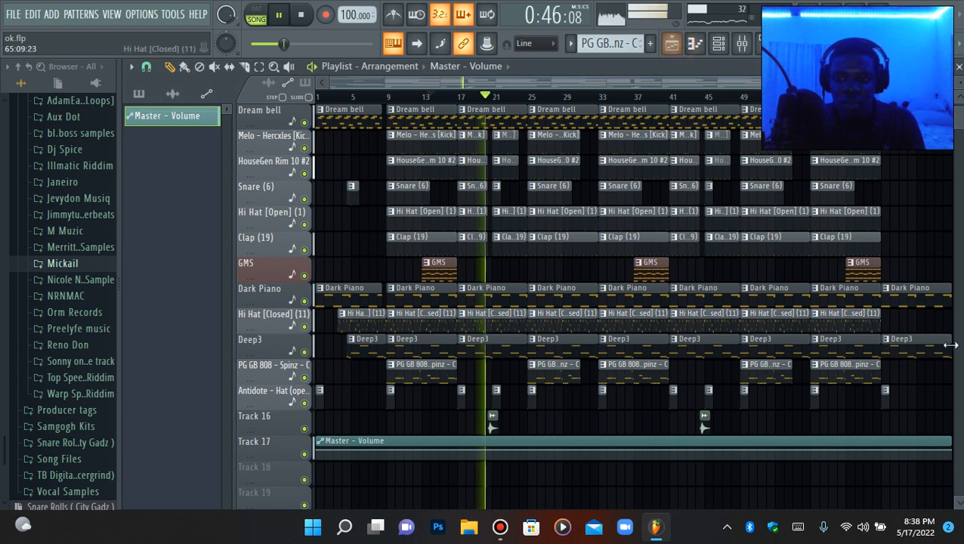
# Shape a closing fade in the Master - Volume clip with an 80% point at bar 65, a lowered end point and a curved slope between them.
pyautogui.rightClick(950, 450)
pyautogui.click(897, 463)
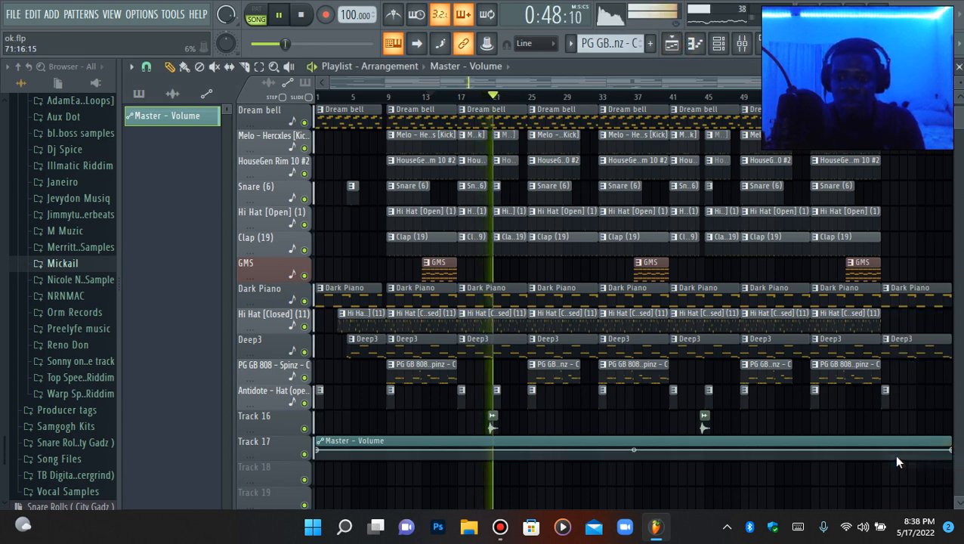
pyautogui.rightClick(882, 452)
pyautogui.rightClick(883, 452)
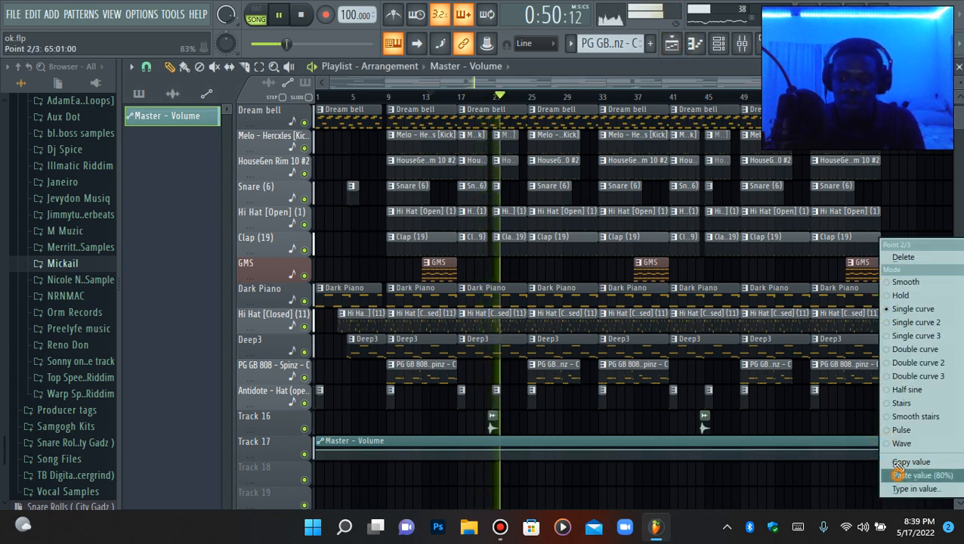
pyautogui.click(898, 475)
pyautogui.moveTo(949, 451); pyautogui.dragTo(944, 461)
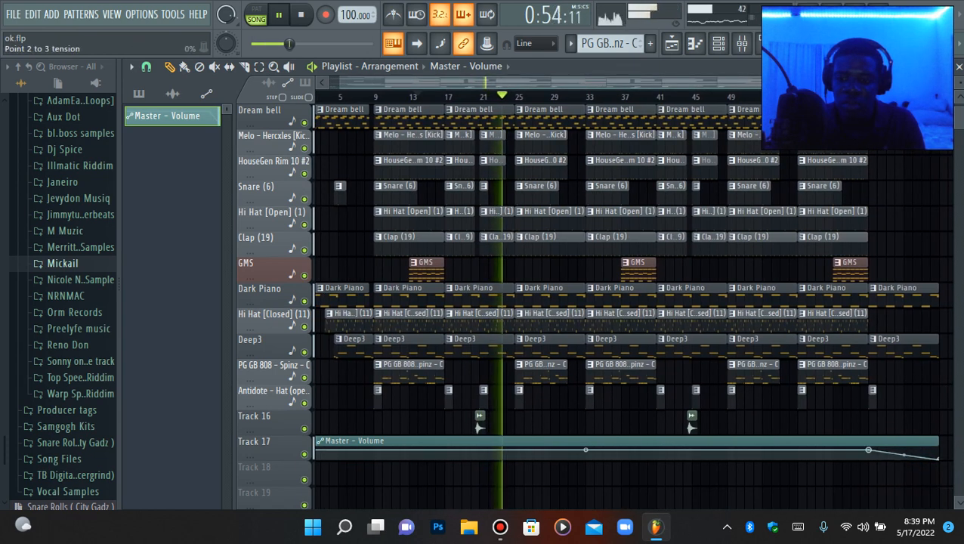
pyautogui.moveTo(903, 454); pyautogui.dragTo(910, 468)
# Play the outro from about bar 68 to hear the master fade-out, and stop playback.
pyautogui.click(899, 97)
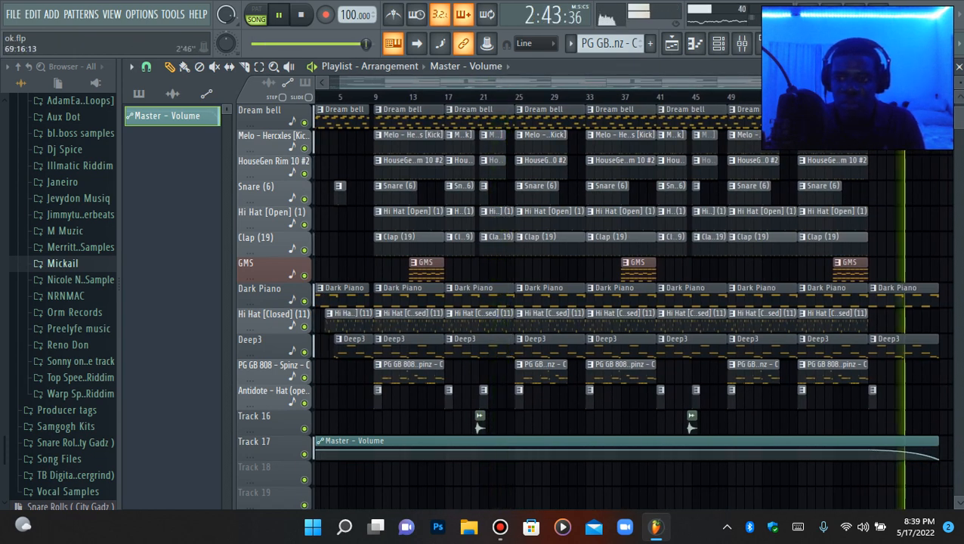
pyautogui.moveTo(545, 80); pyautogui.dragTo(483, 85)
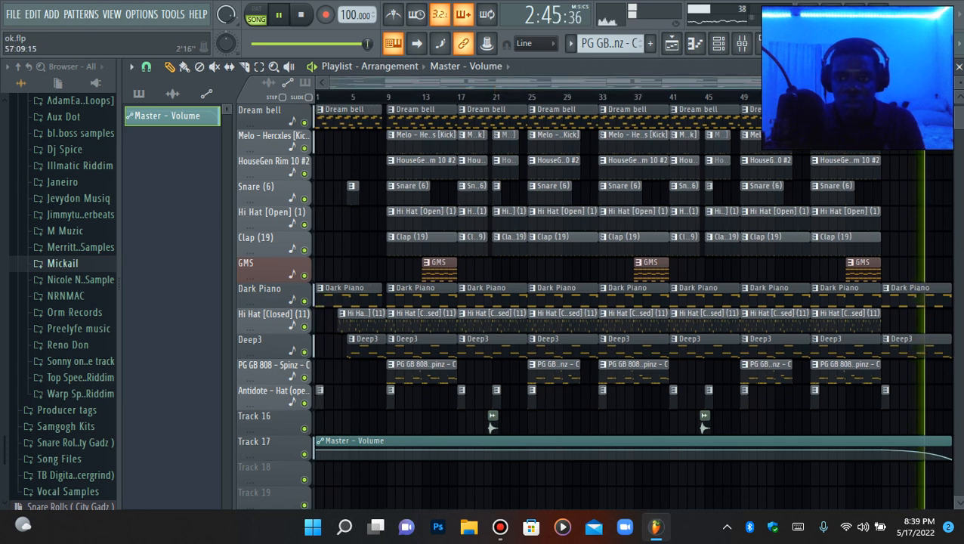
pyautogui.scroll(1, 531, 500)
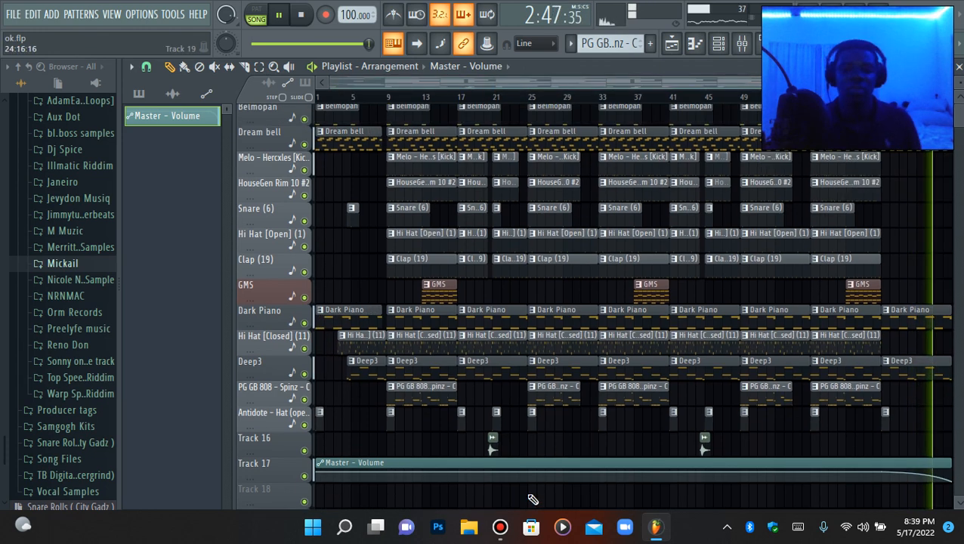
pyautogui.scroll(2, 531, 499)
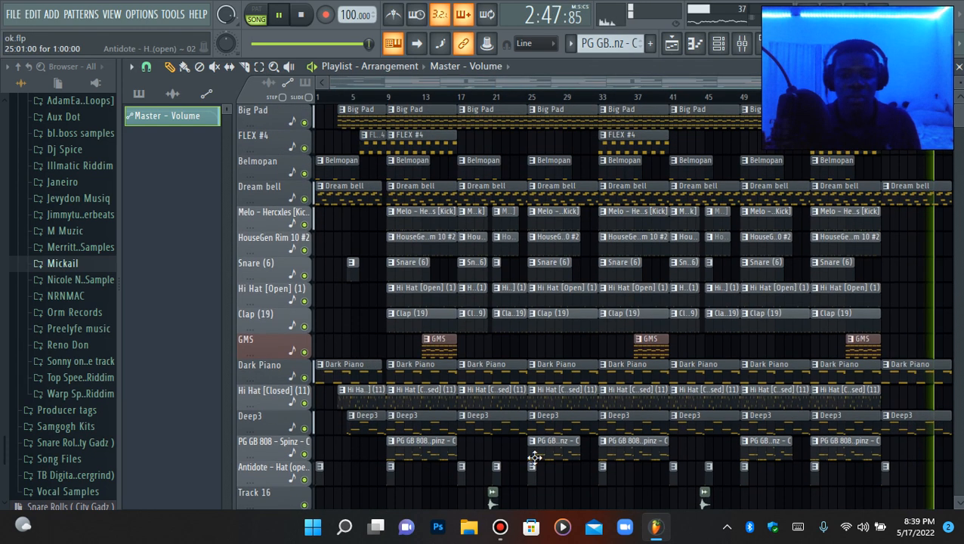
pyautogui.click(306, 15)
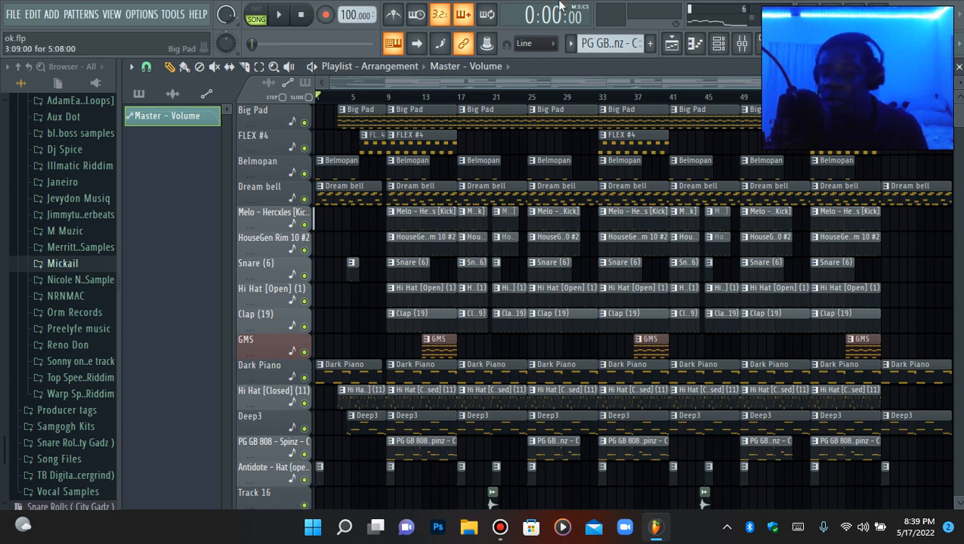
# Look through all playlist tracks of the finished arrangement and play the song from the start.
pyautogui.scroll(-3, 899, 275)
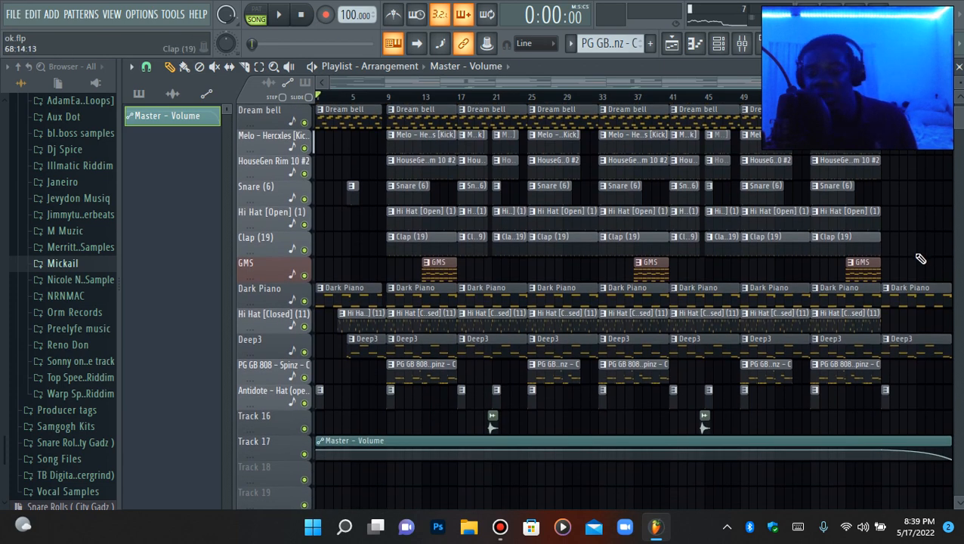
pyautogui.scroll(-3, 917, 245)
pyautogui.scroll(6, 916, 243)
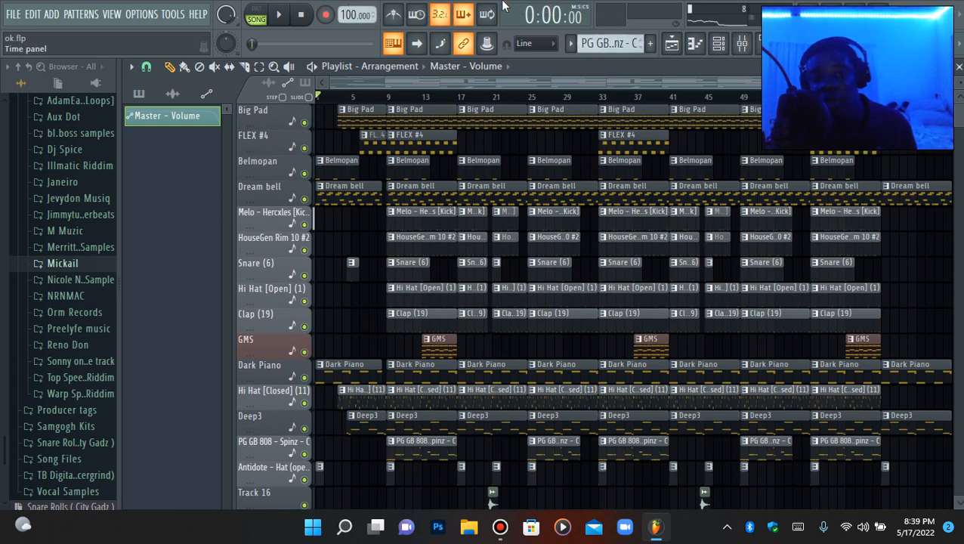
pyautogui.click(281, 16)
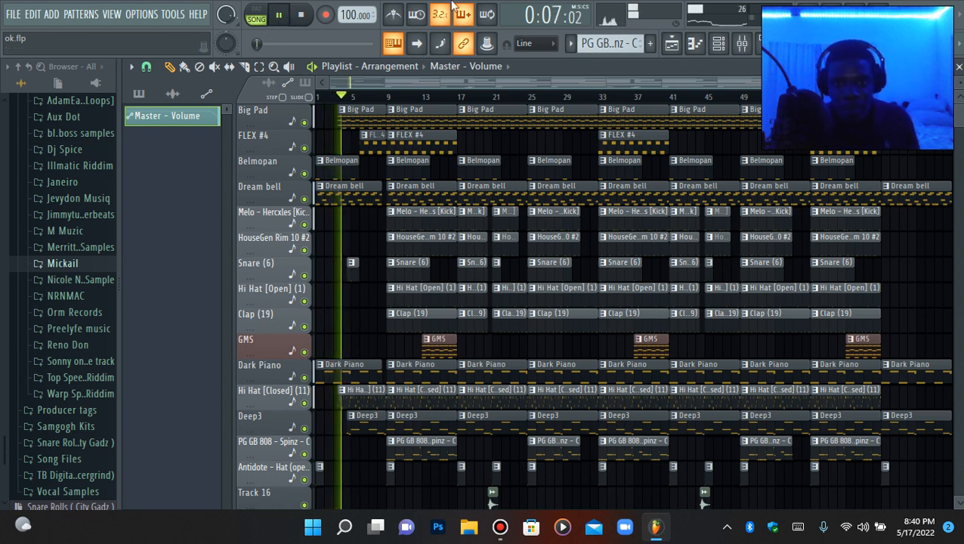
pyautogui.moveTo(576, 12)
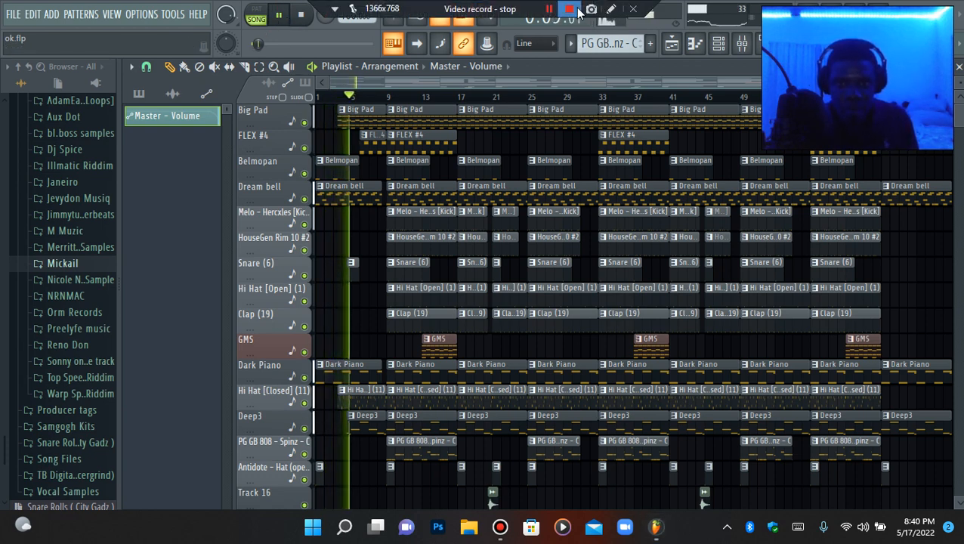